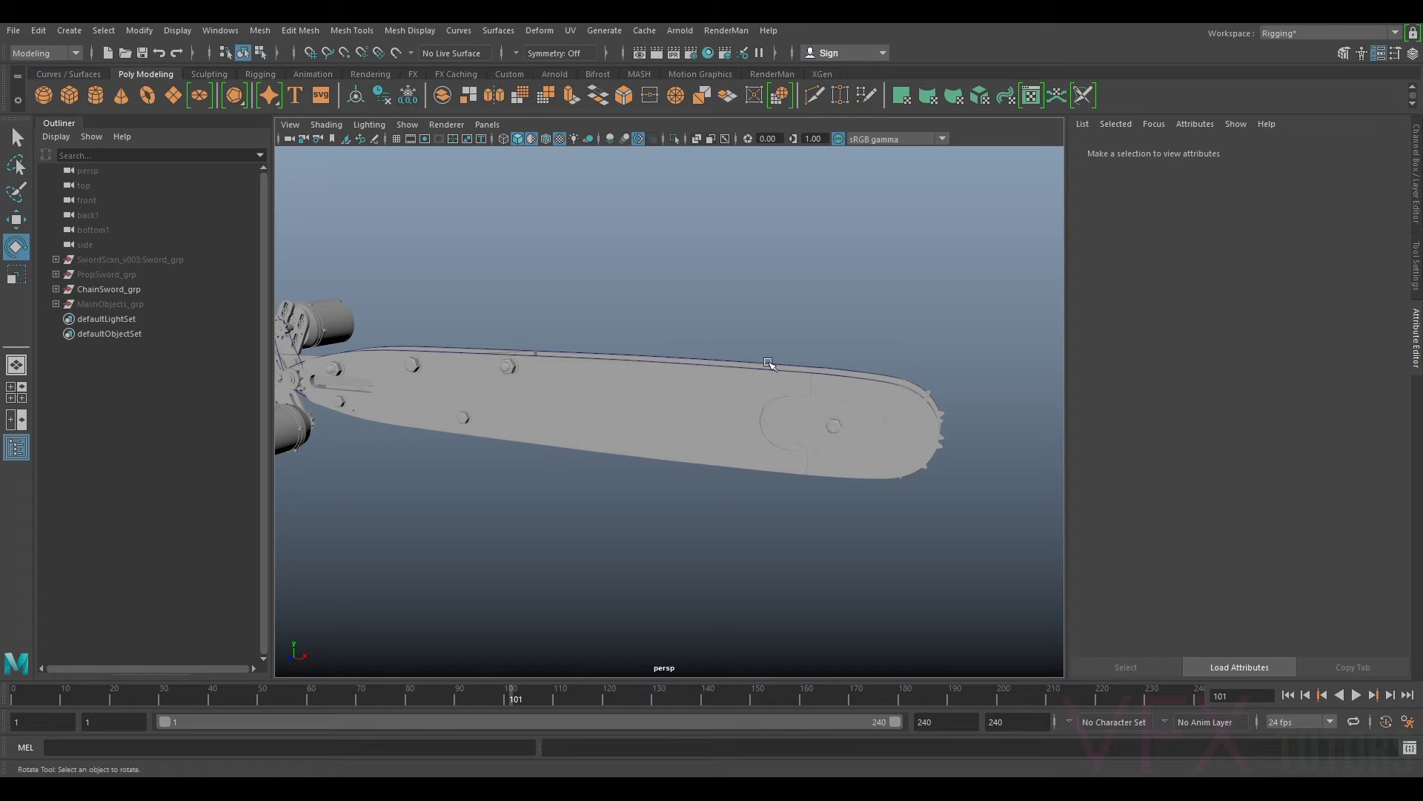
alt+drag(926, 418, 906, 453)
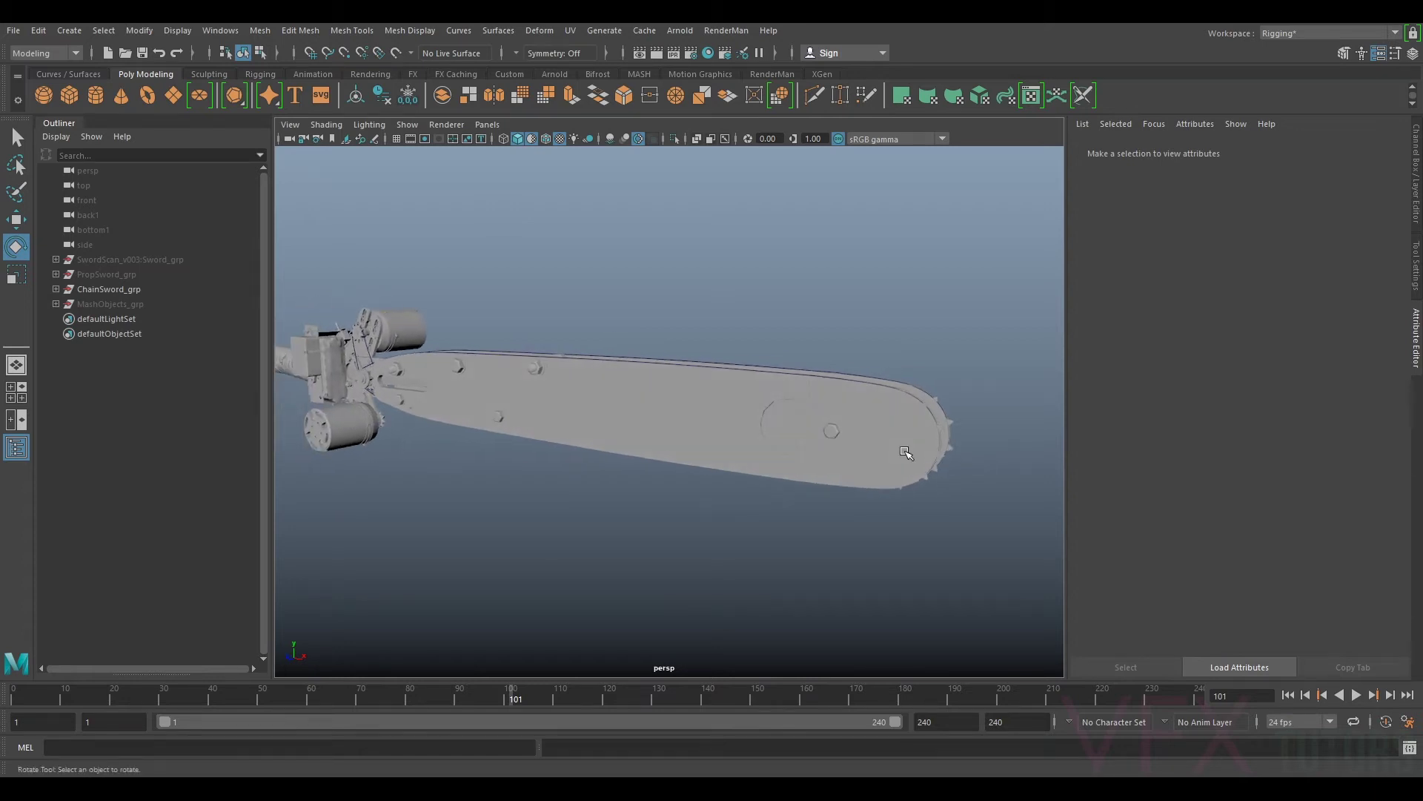
alt+drag(913, 398, 976, 398)
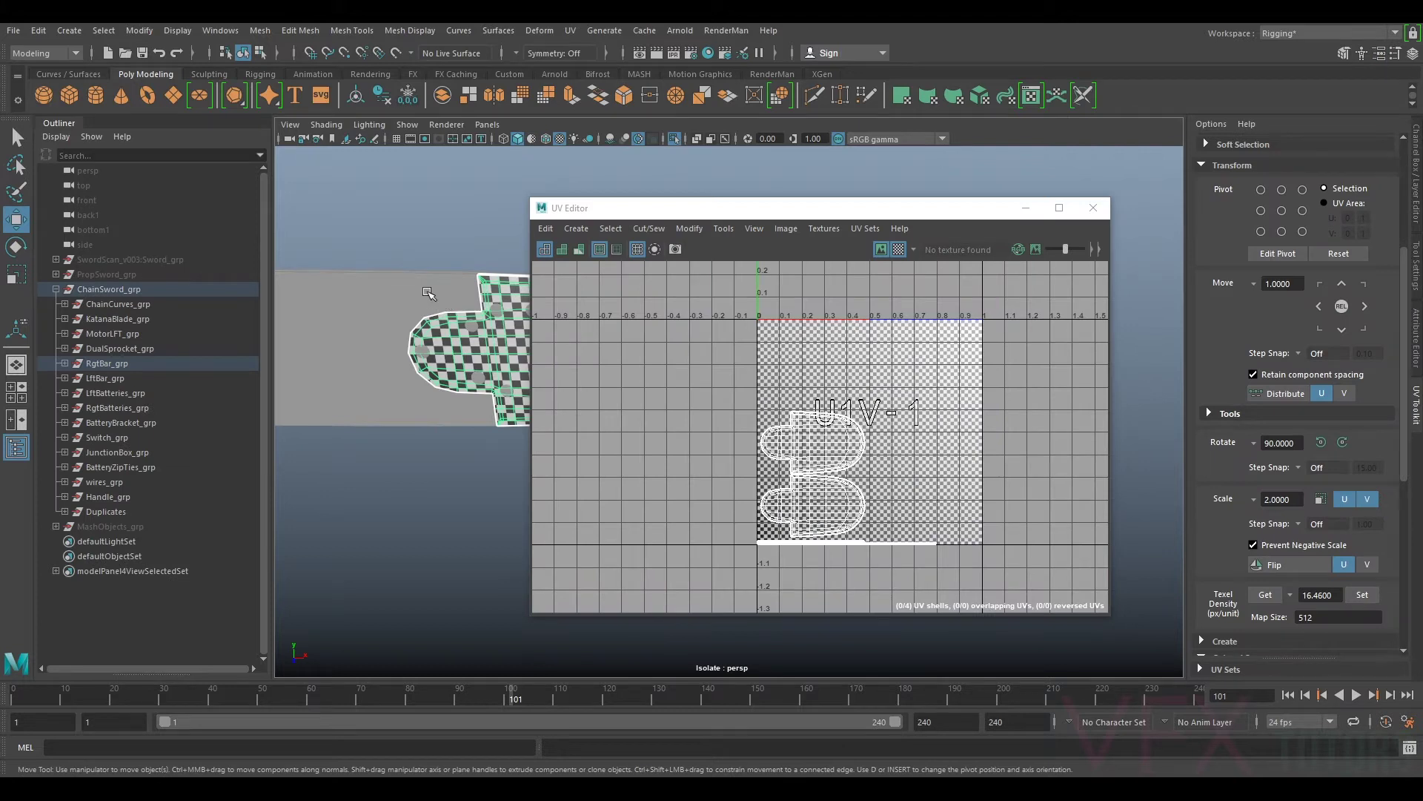
Step: Select the notched bar mesh in RgtBar_grp and apply automatic UV mapping to it
click(428, 295)
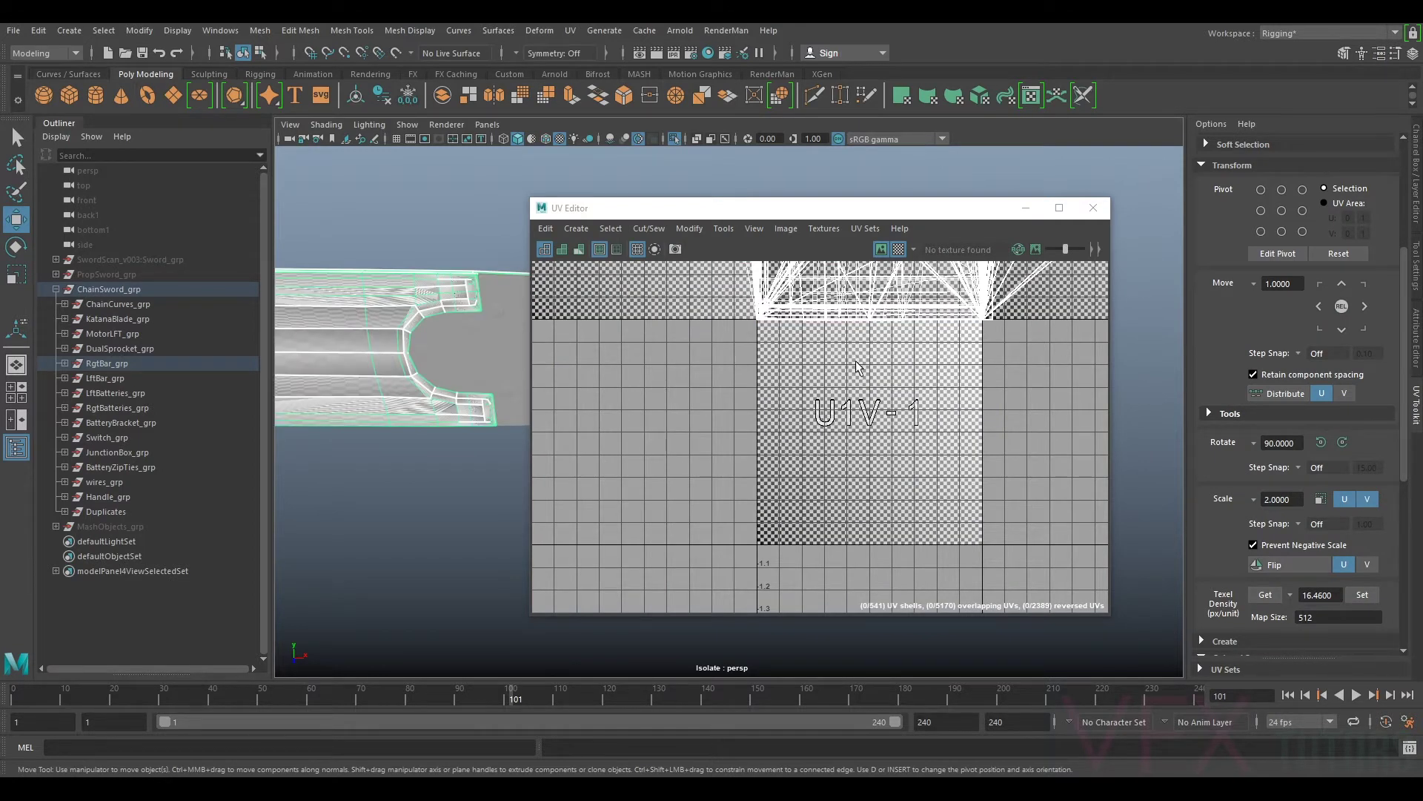
key(f)
mouse_move(431, 374)
alt+mouse_down()
mouse_move(476, 375)
mouse_move(429, 401)
mouse_move(449, 387)
alt+mouse_up()
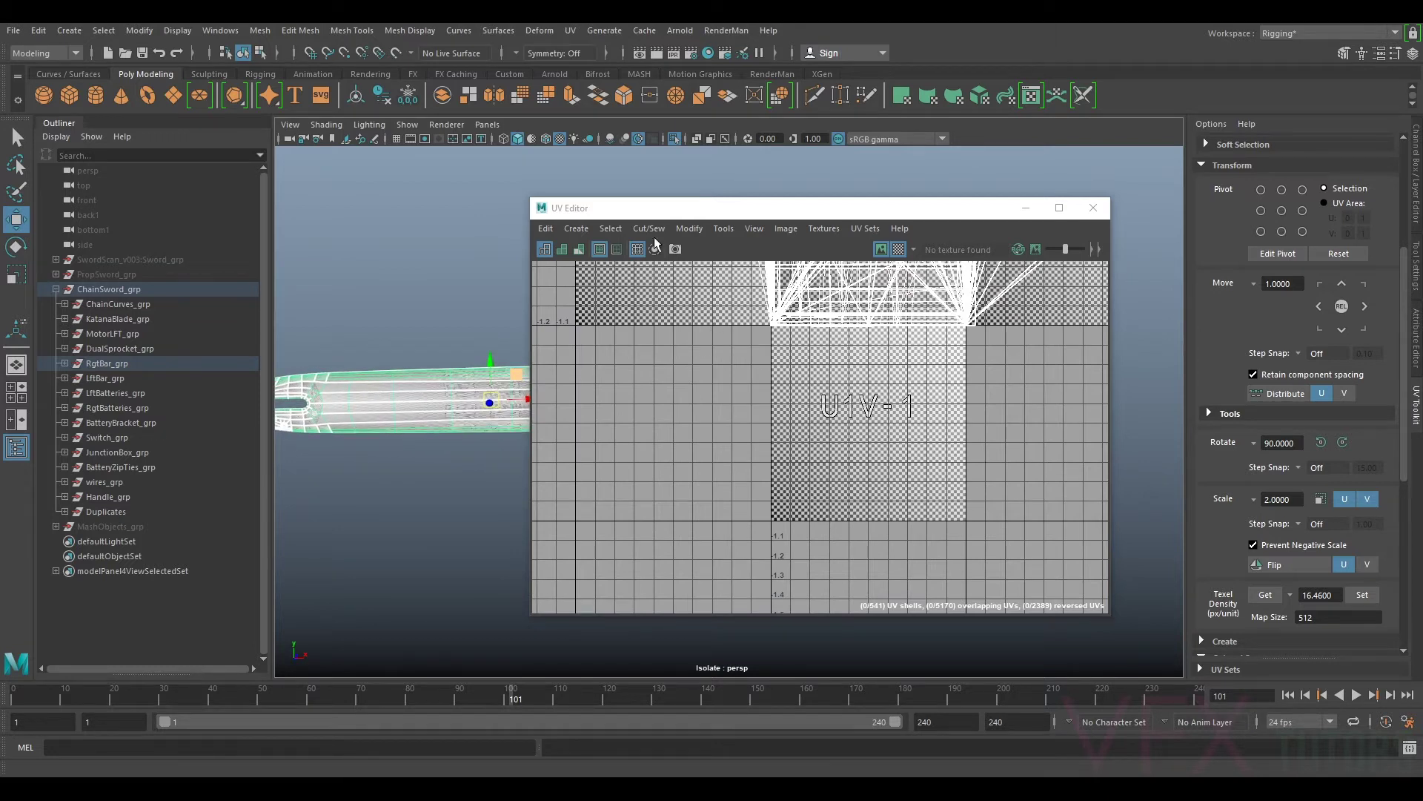
click(611, 228)
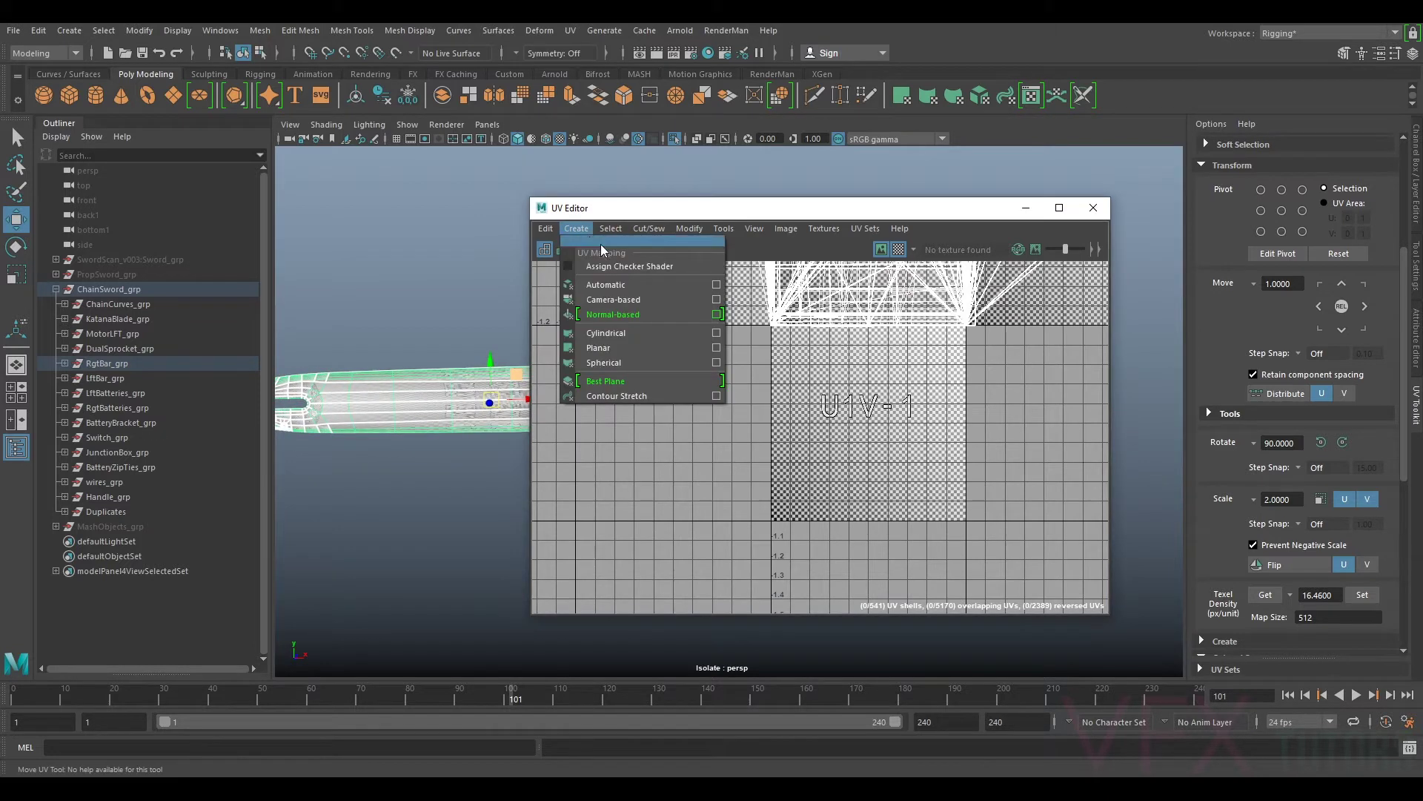
click(615, 288)
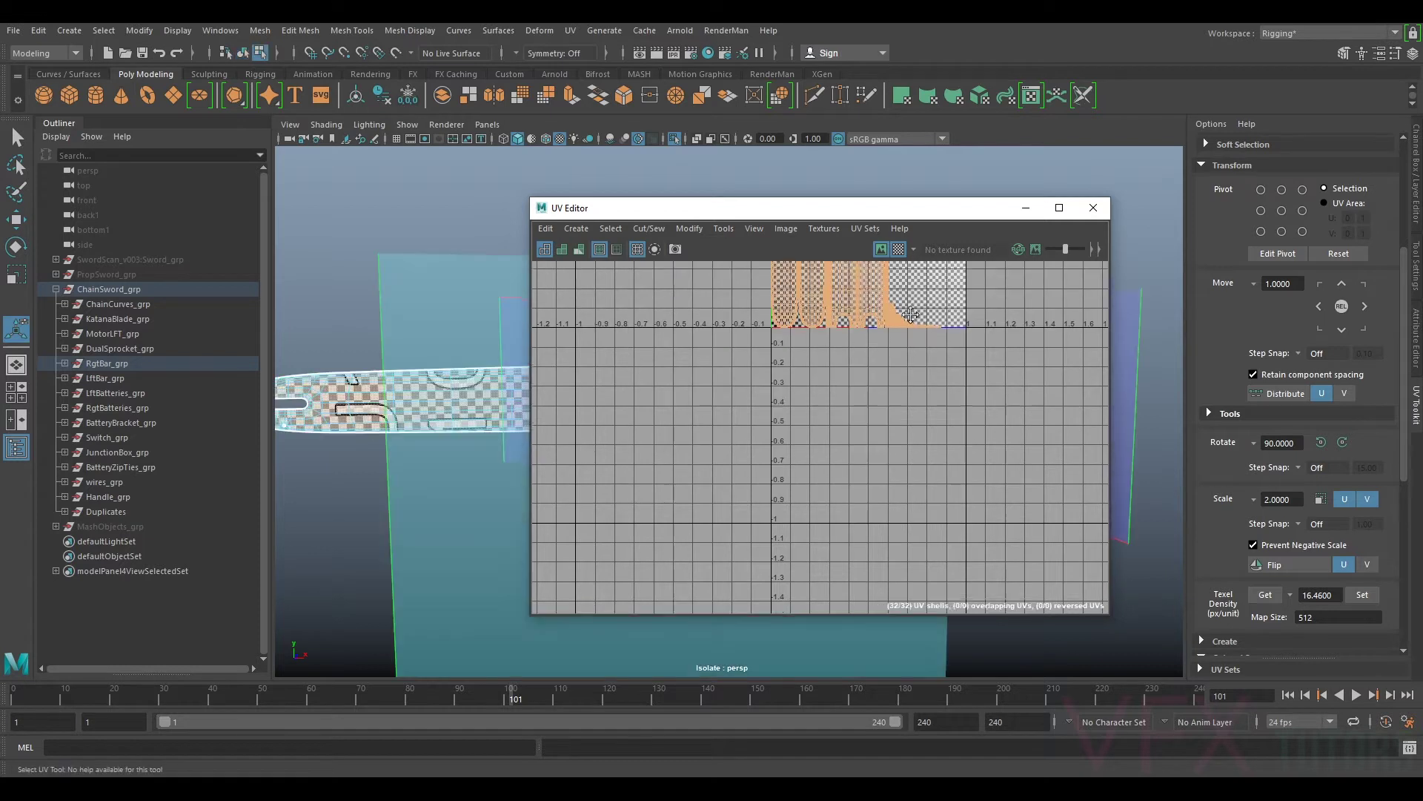
Step: Examine the bar's automatically mapped UV layout, from the large side shells to the tiny separate pieces along the tile's lower edge
key(f)
scroll(904, 466, up, 5)
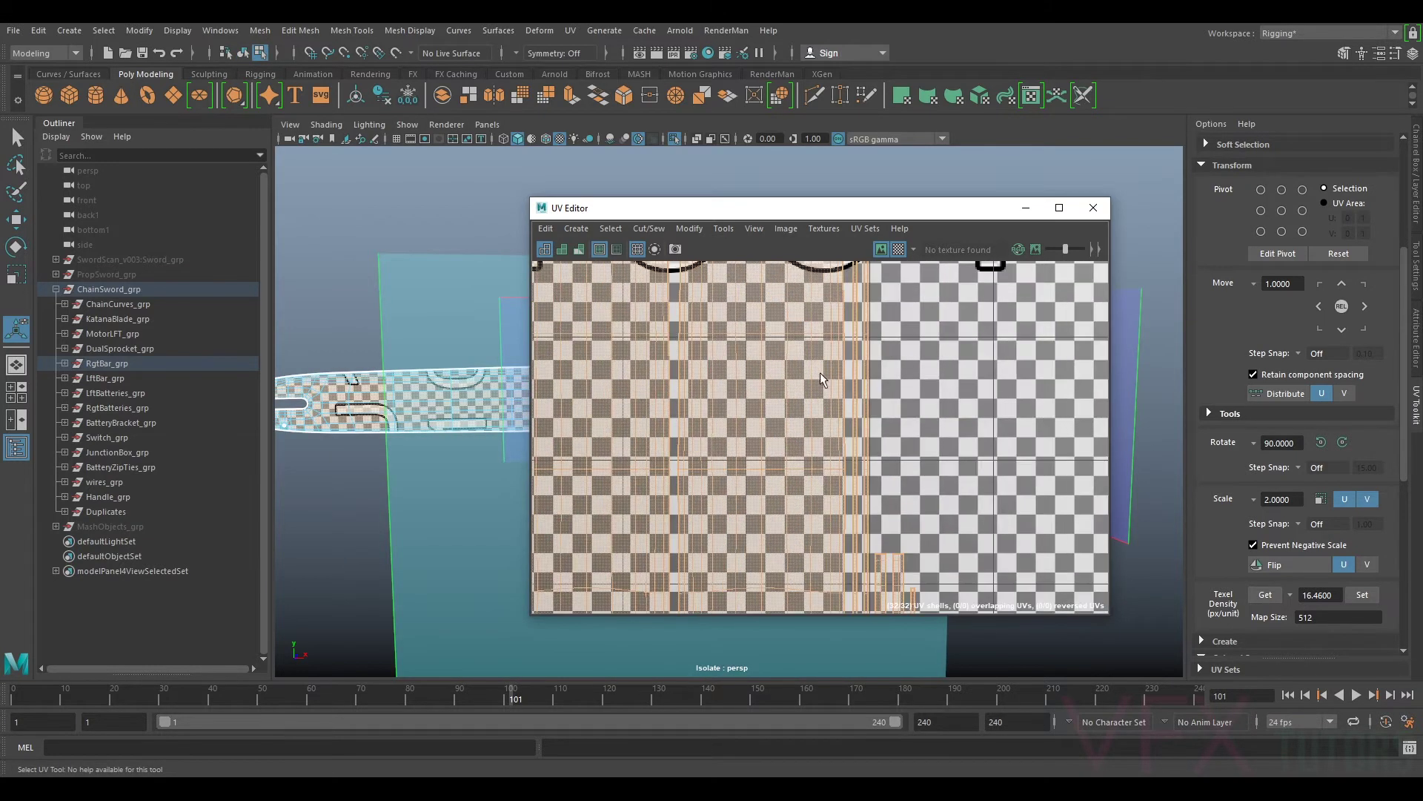
scroll(805, 415, up, 3)
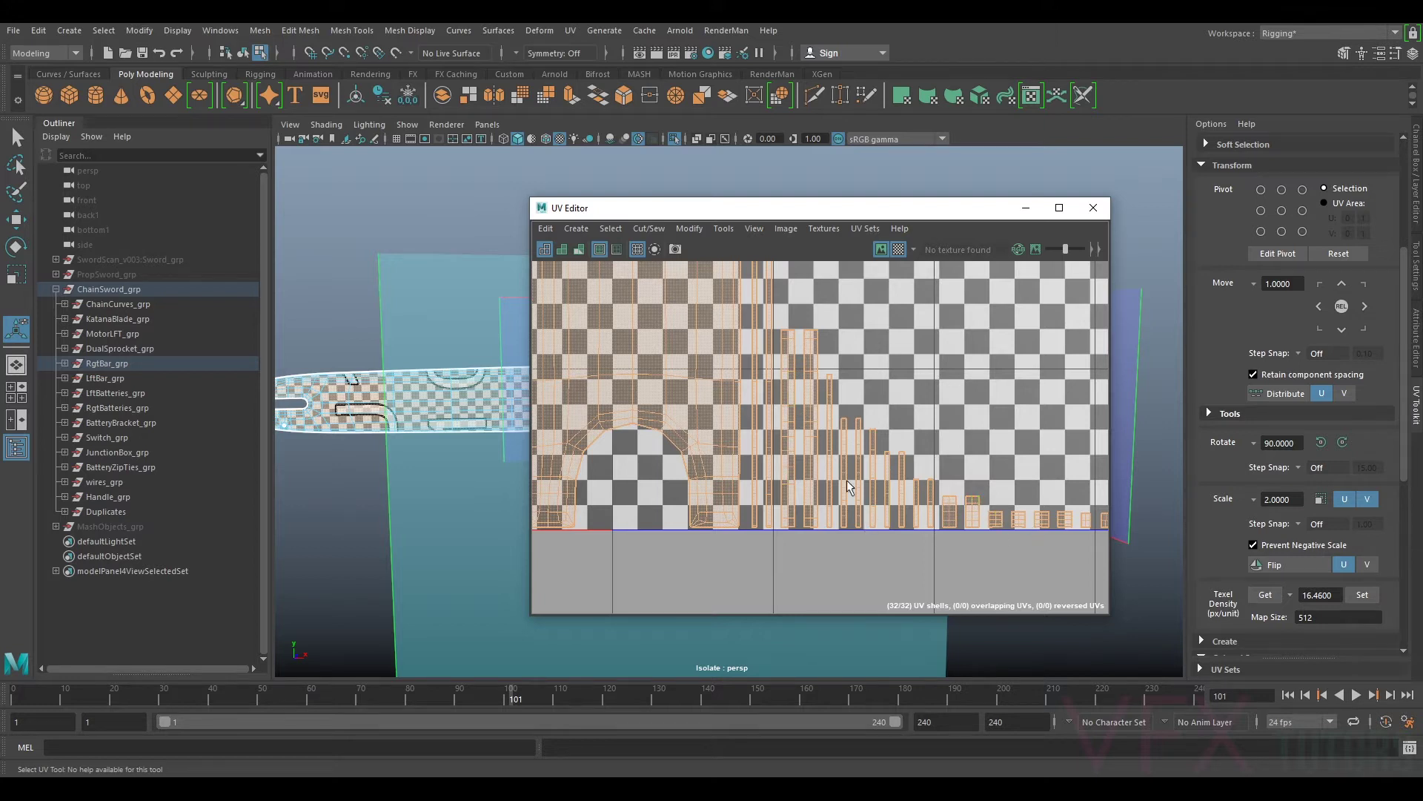
scroll(730, 412, down, 6)
alt+middle_drag(727, 369, 848, 530)
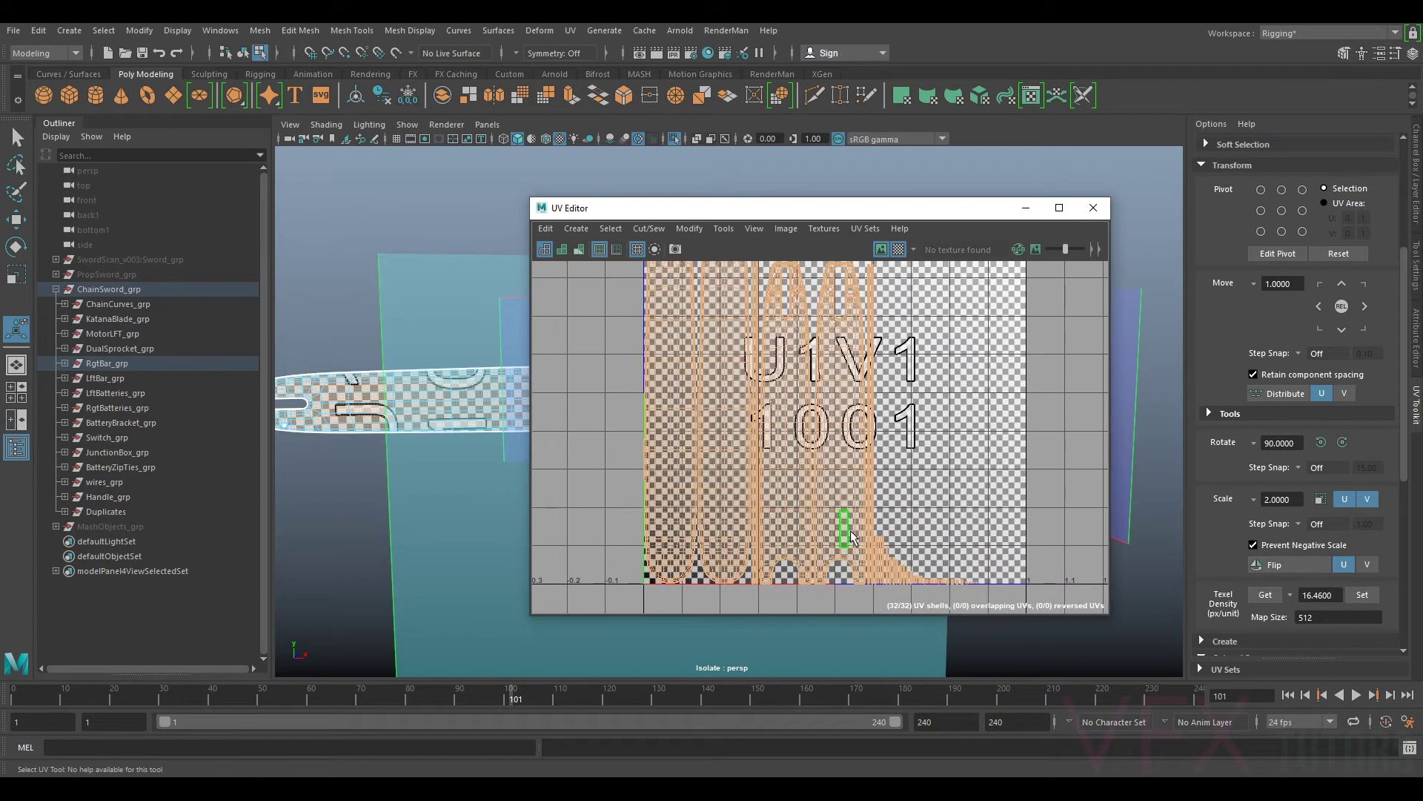
scroll(801, 308, up, 5)
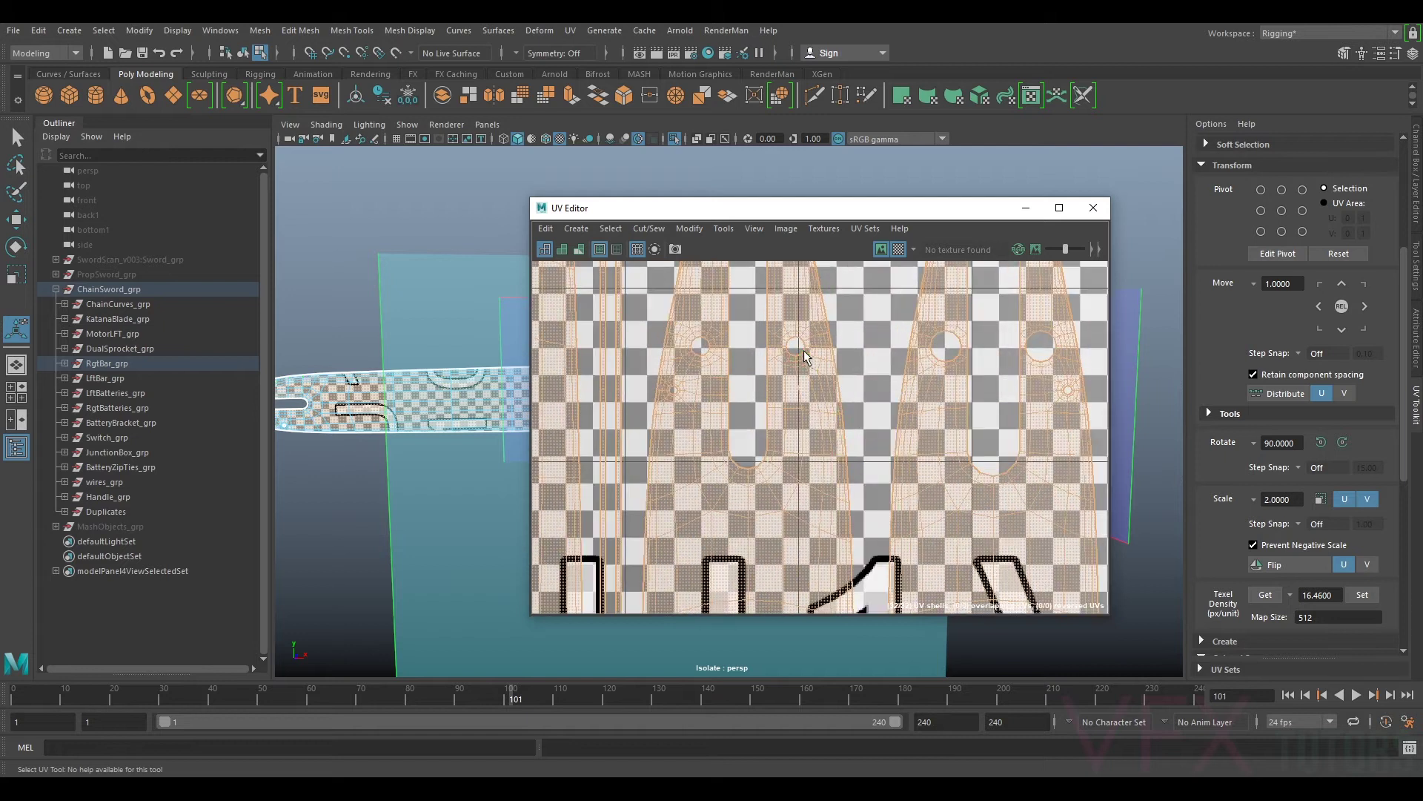
scroll(834, 460, down, 2)
scroll(834, 460, down, 4)
scroll(808, 528, up, 6)
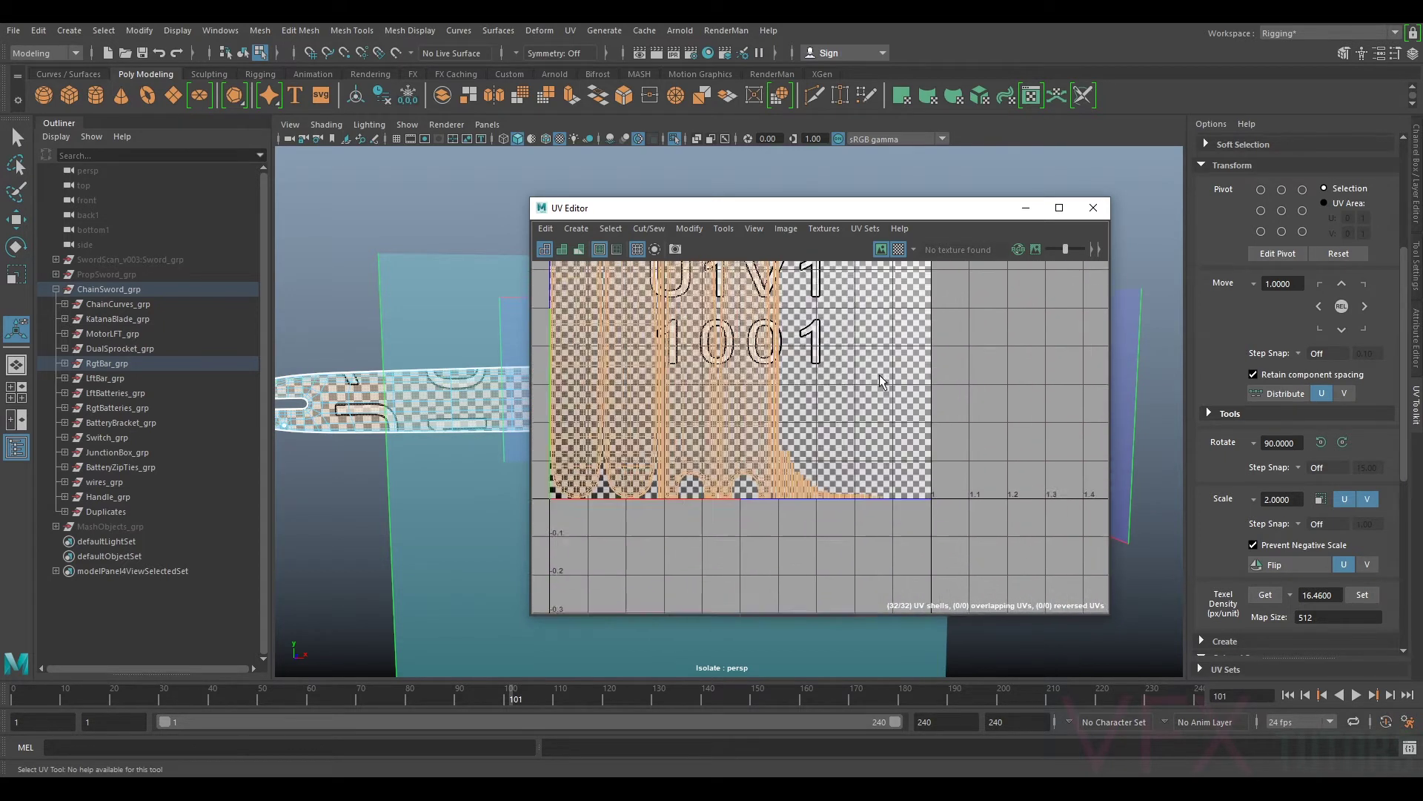
scroll(838, 498, up, 2)
scroll(1022, 451, up, 5)
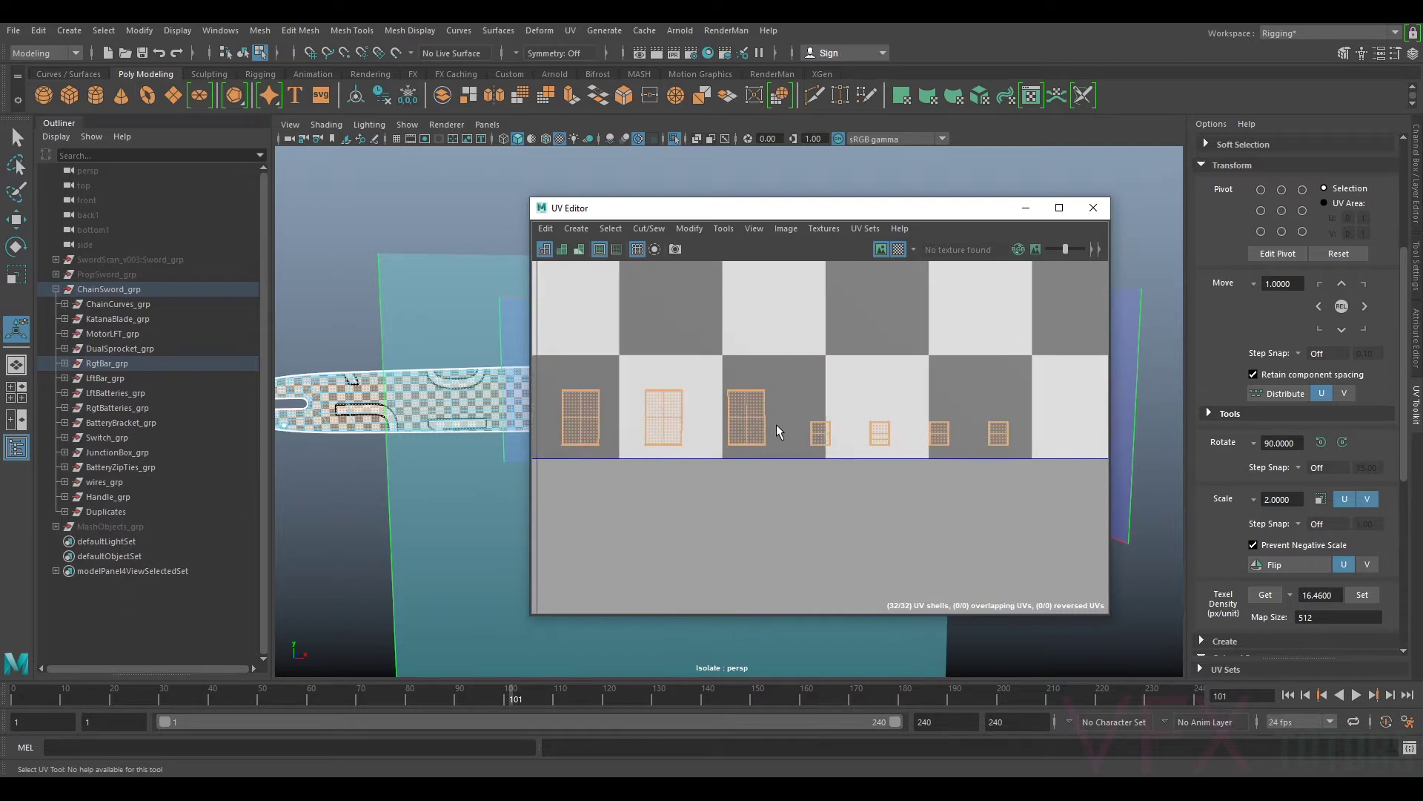
alt+middle_drag(720, 421, 948, 452)
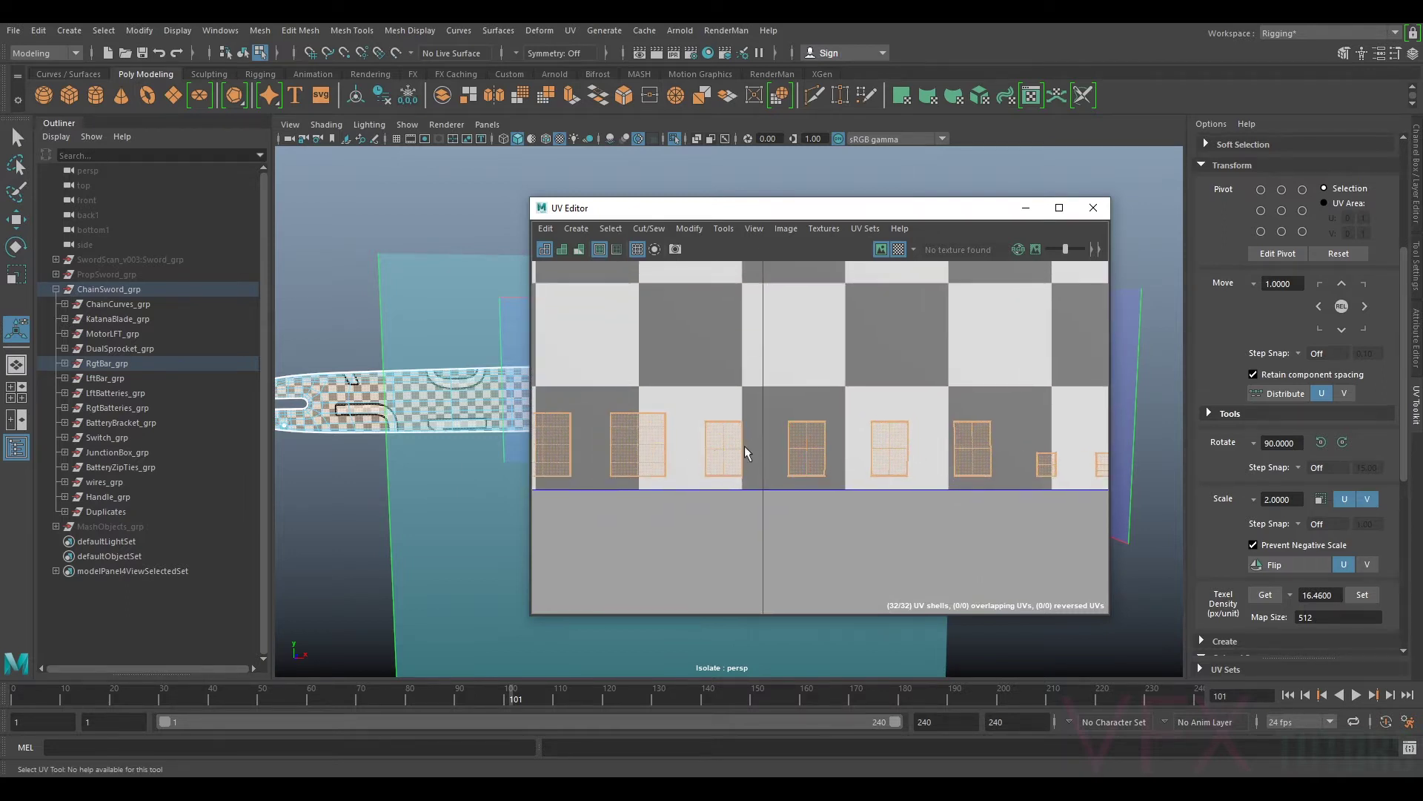
scroll(755, 452, down, 3)
alt+middle_drag(757, 394, 963, 406)
scroll(828, 460, down, 2)
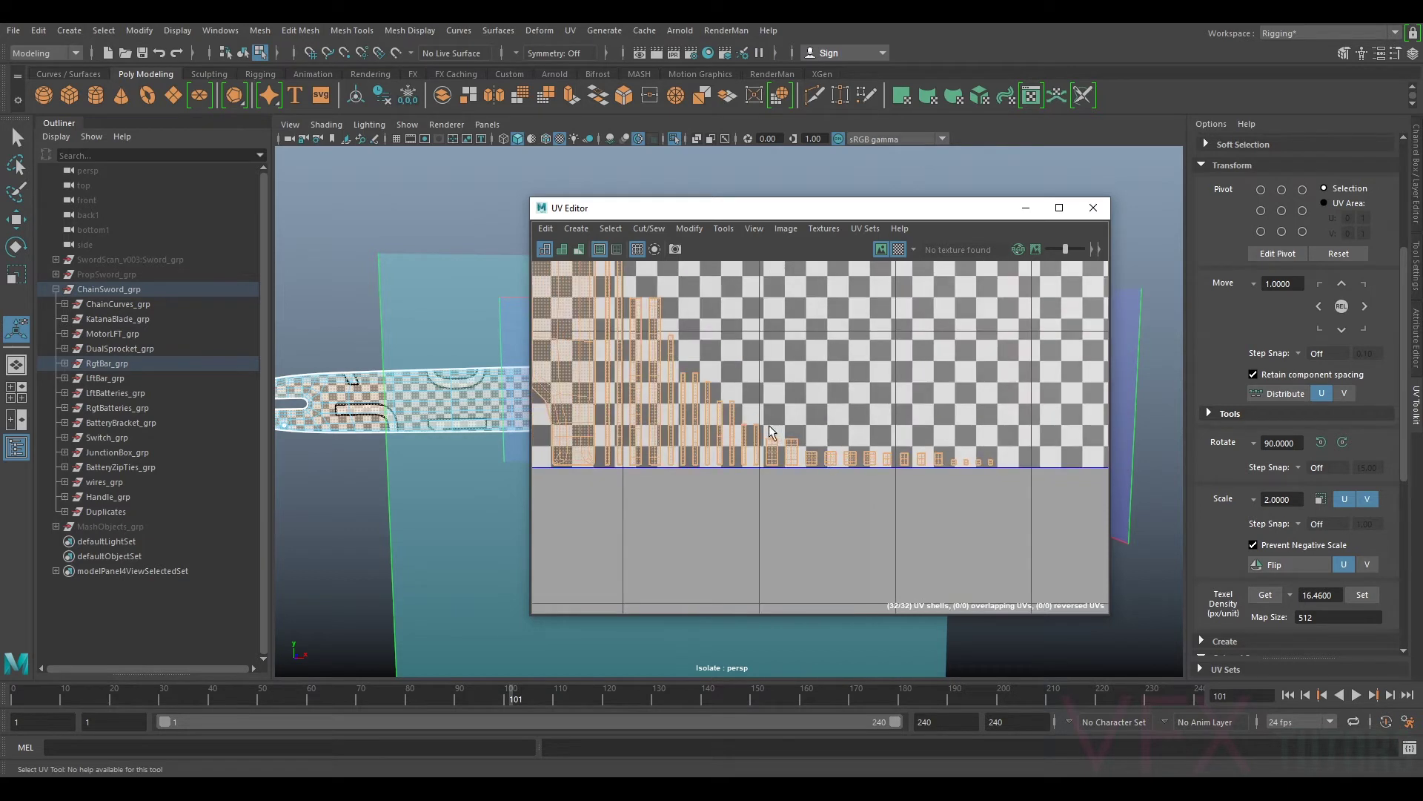
alt+middle_drag(726, 391, 886, 438)
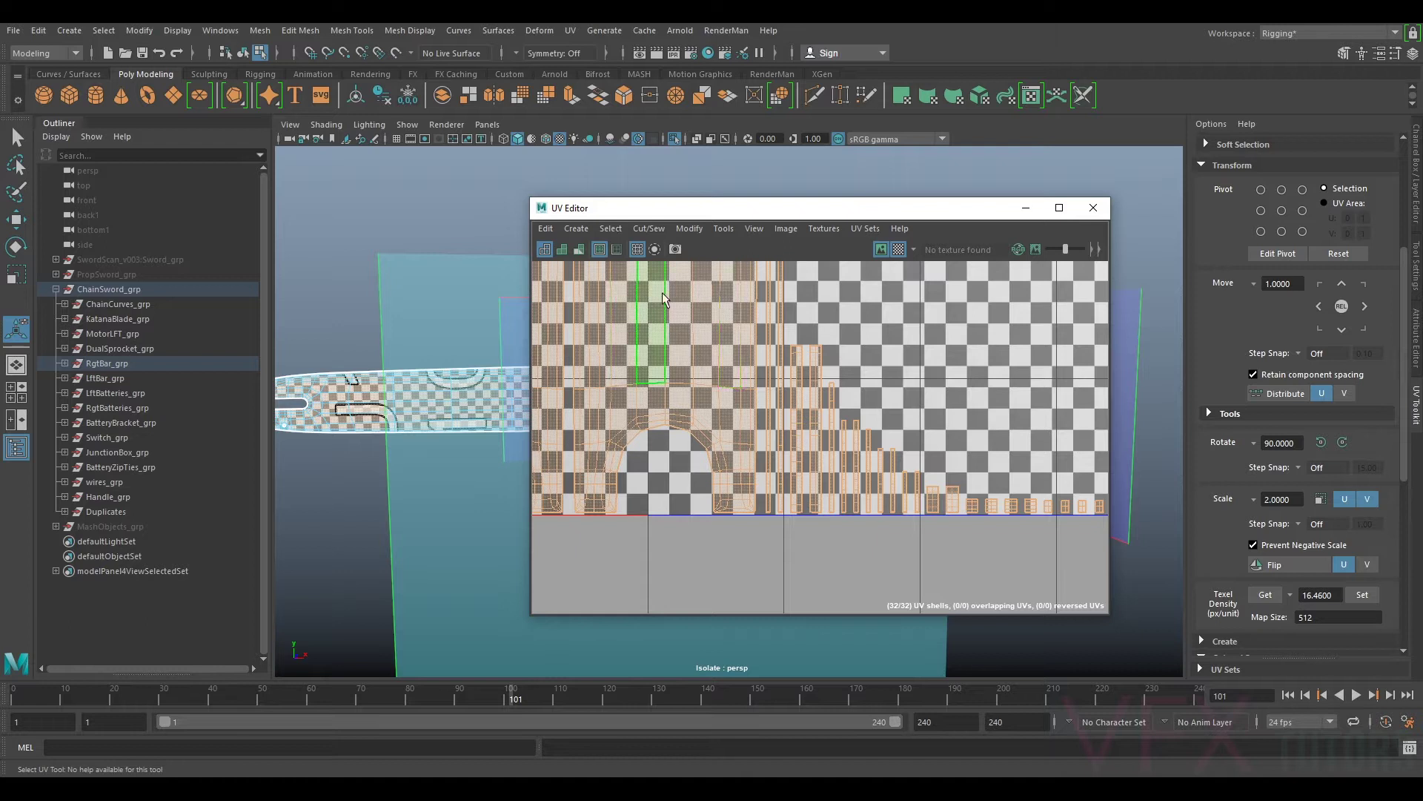
Step: Move the UV Editor clear of the bar and compare the checker pattern on the mesh with its UV shells
drag(778, 212, 952, 288)
alt+middle_drag(539, 390, 693, 369)
scroll(693, 369, up, 7)
scroll(1079, 426, down, 5)
alt+middle_drag(1115, 430, 1118, 542)
scroll(1118, 542, down, 3)
scroll(1037, 523, up, 5)
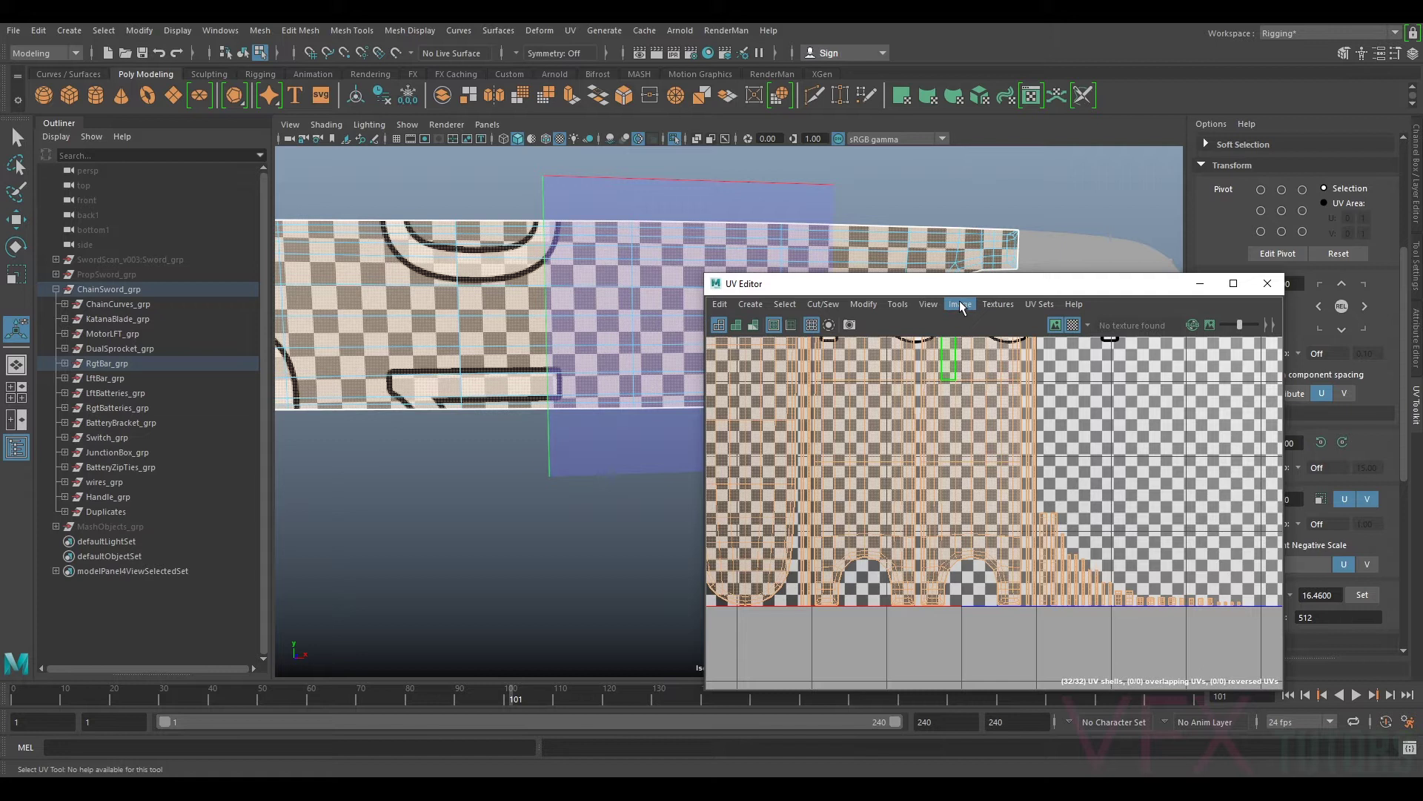
Step: Return the bar to object selection and delete its UVs
click(544, 186)
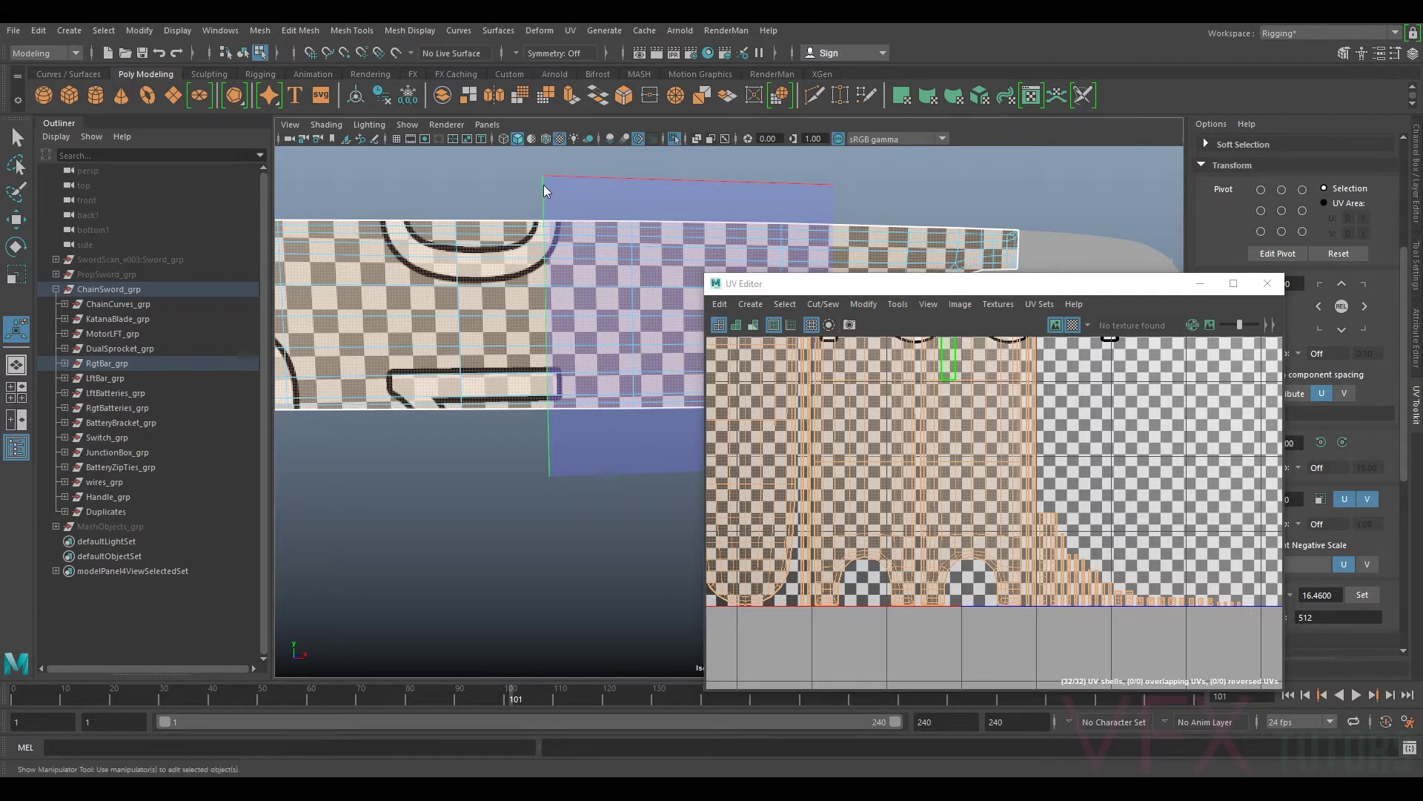
right_drag(568, 189, 585, 160)
click(549, 519)
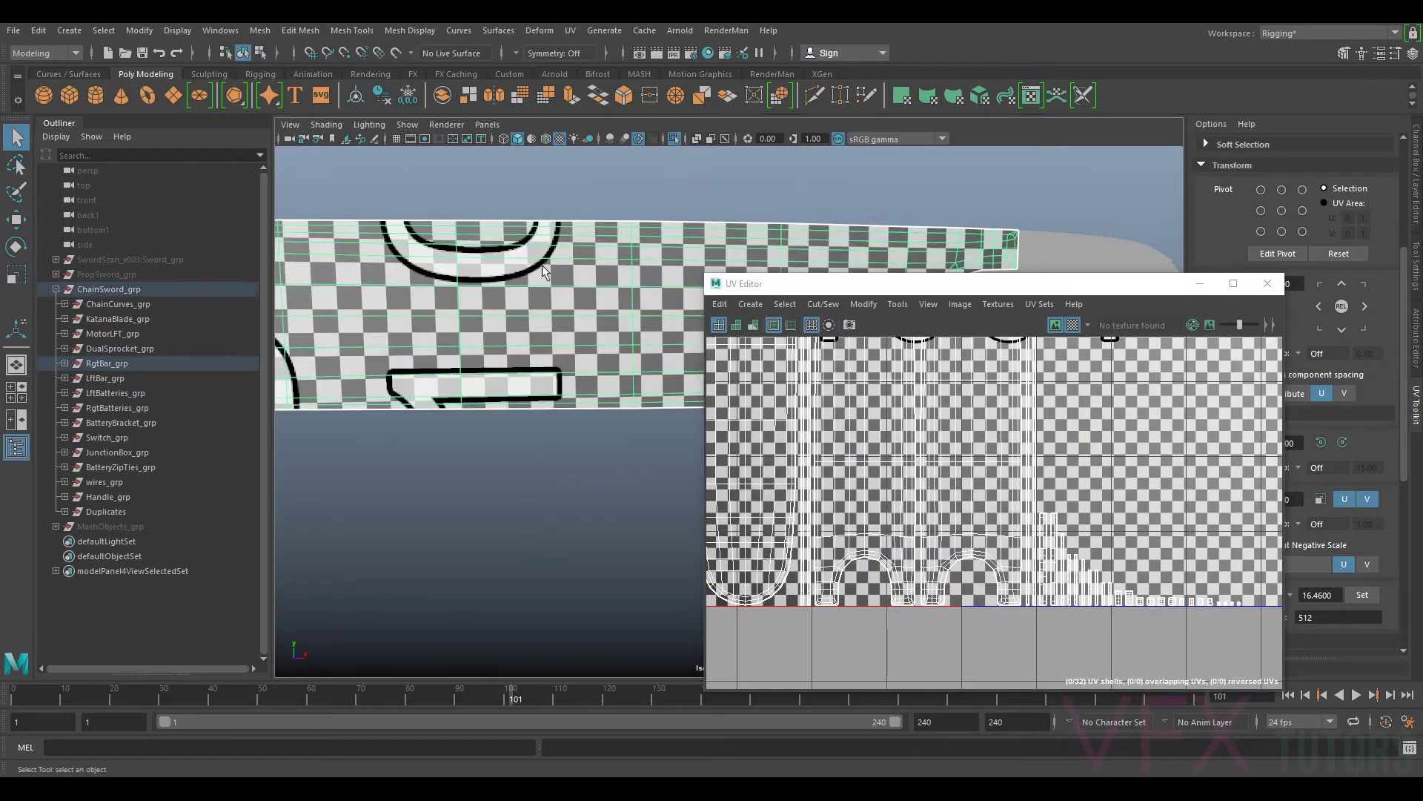
click(572, 31)
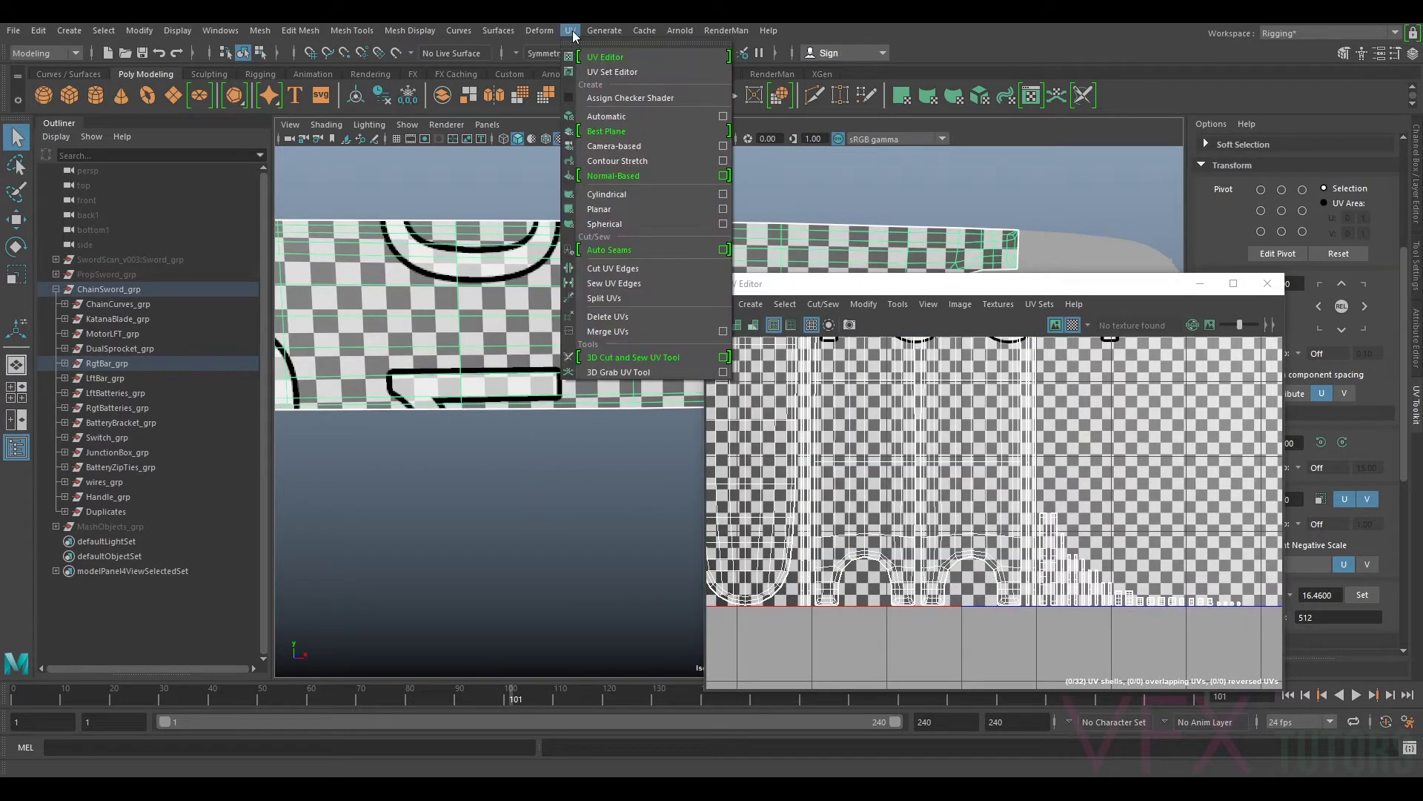
click(620, 316)
key(w)
key(ctrl+z)
Step: Apply camera-based UV mapping to the bar while facing its flat side, keeping the UV Editor clear of the mesh
drag(879, 295, 928, 288)
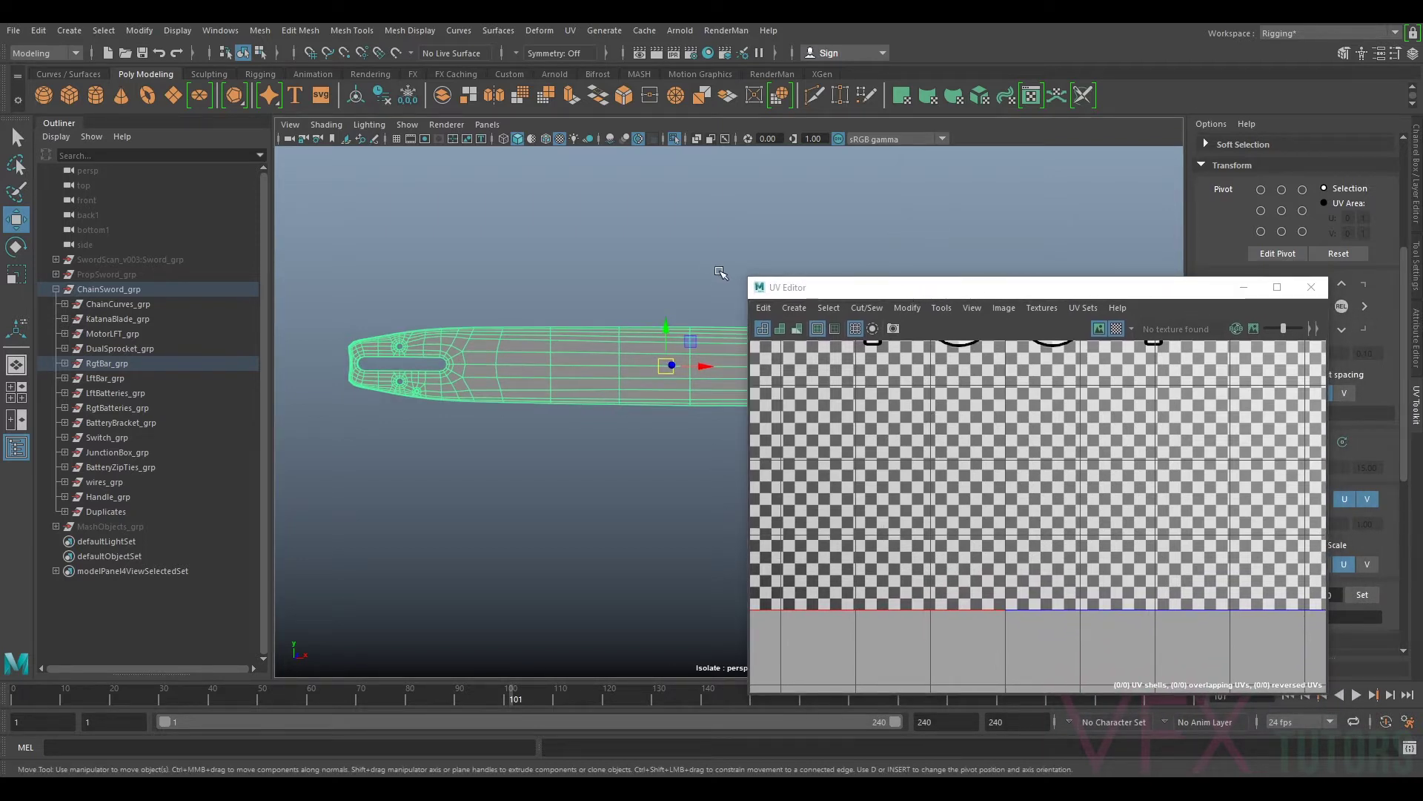
drag(747, 279, 755, 413)
alt+middle_drag(723, 307, 884, 218)
mouse_move(787, 212)
alt+mouse_down()
mouse_move(766, 227)
mouse_move(791, 227)
alt+mouse_up()
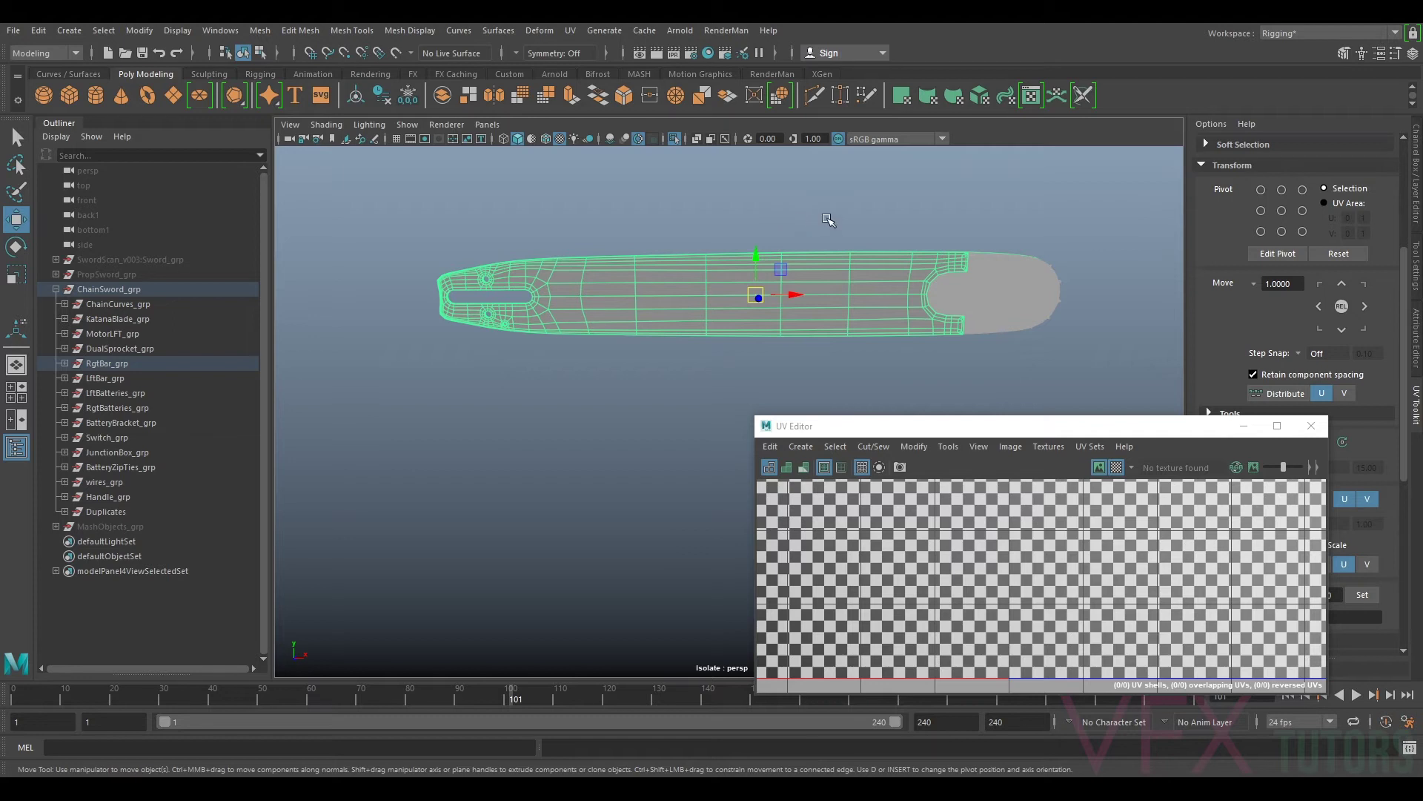
alt+drag(895, 219, 823, 290)
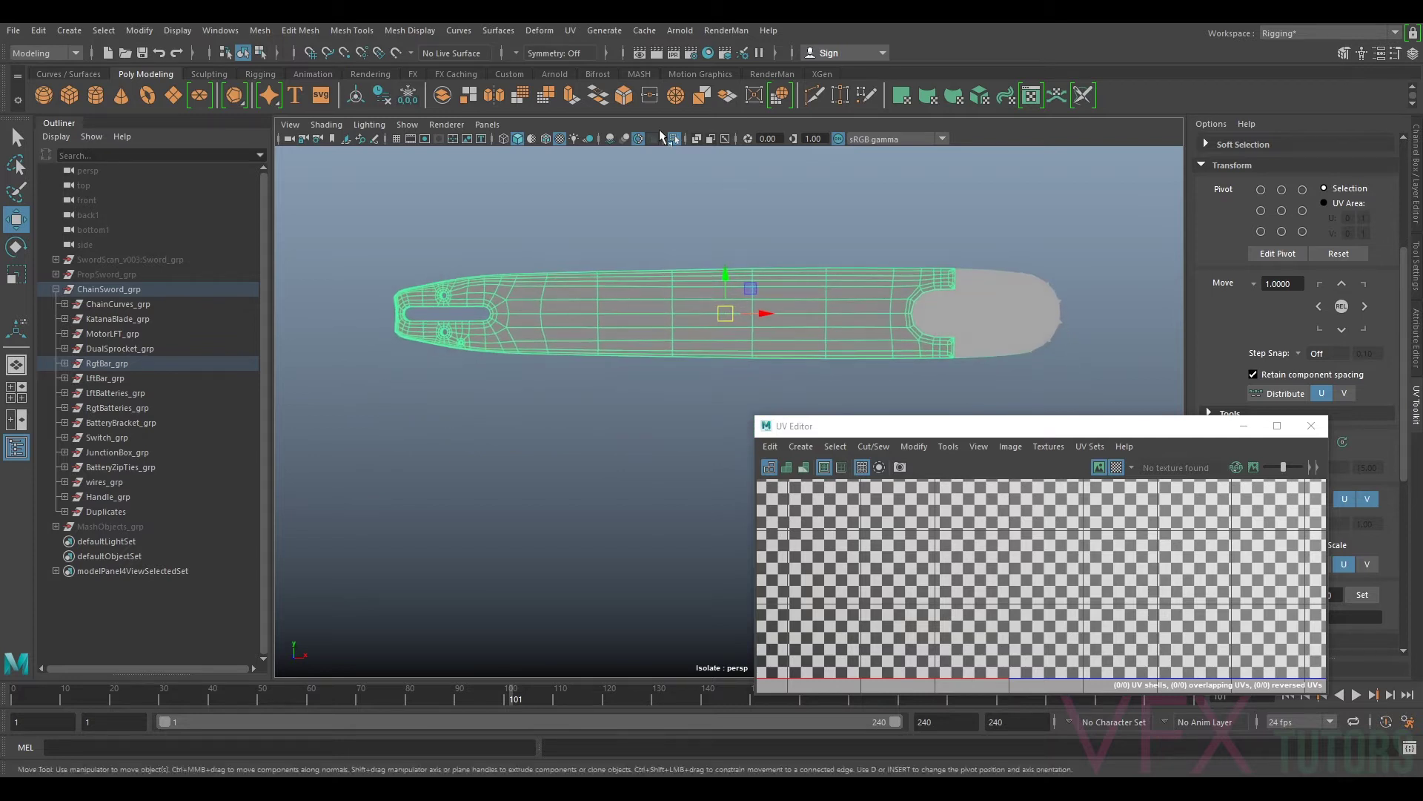
click(572, 31)
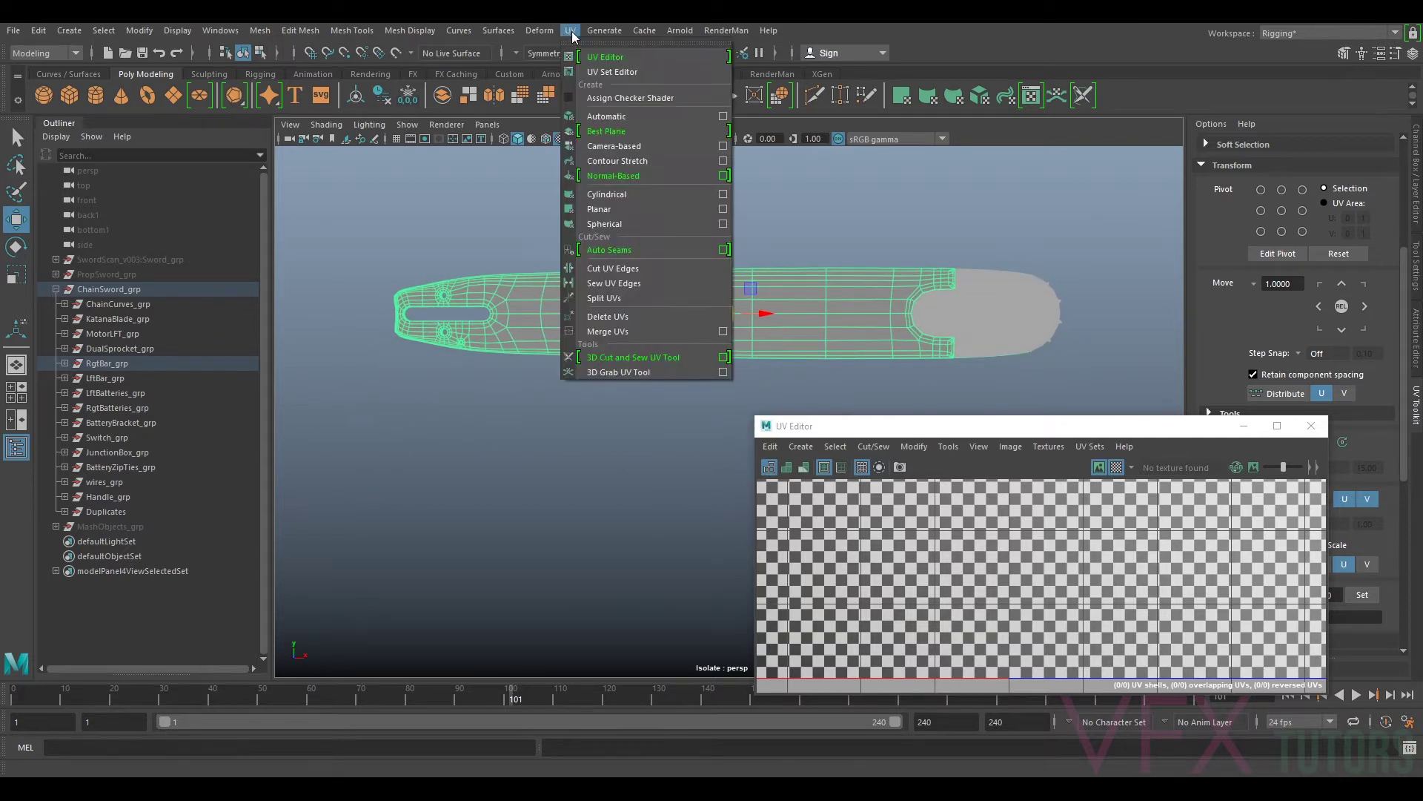
click(605, 30)
click(546, 33)
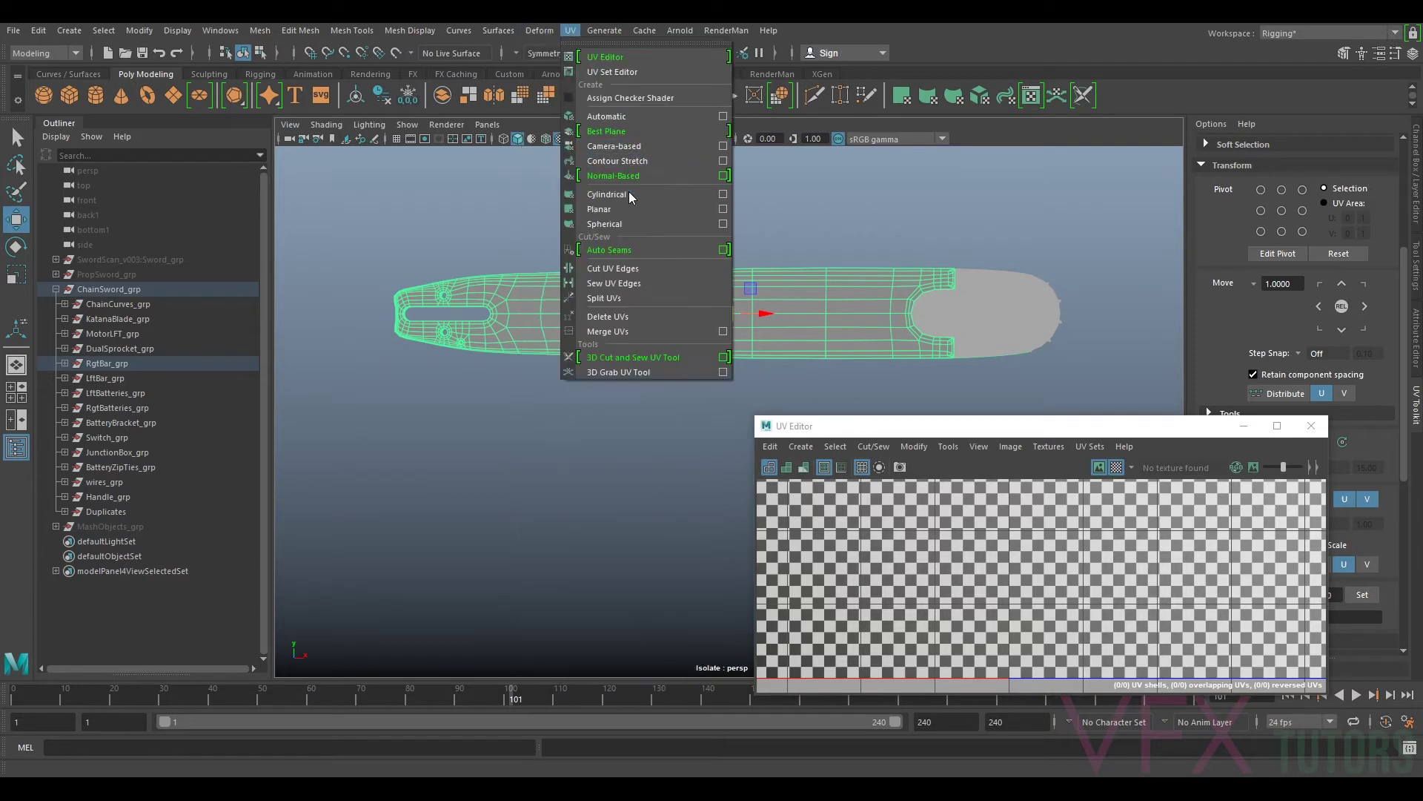
click(643, 143)
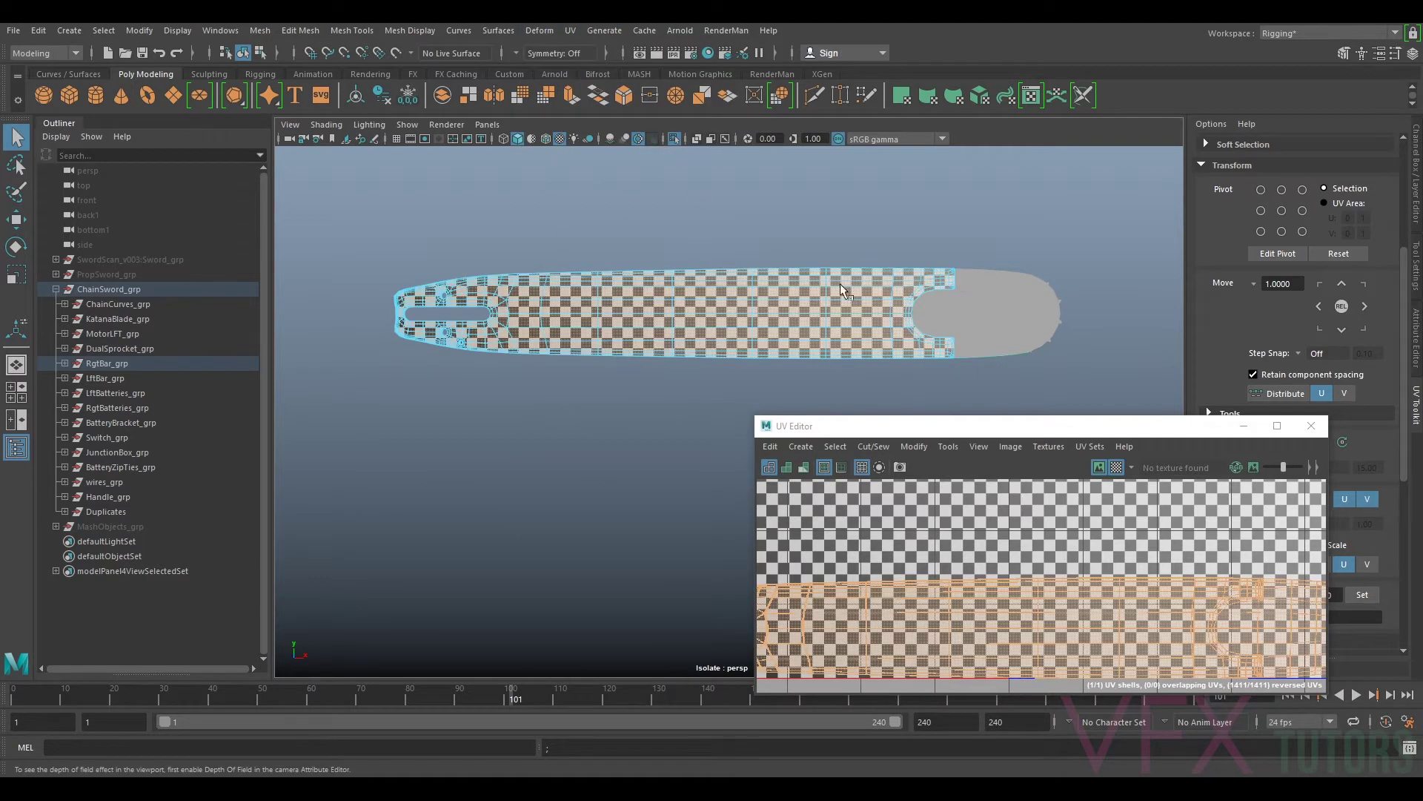
Step: Examine the camera-based UV shell and the checker pattern on the bar's flat face, edges and slotted end
drag(977, 435, 954, 298)
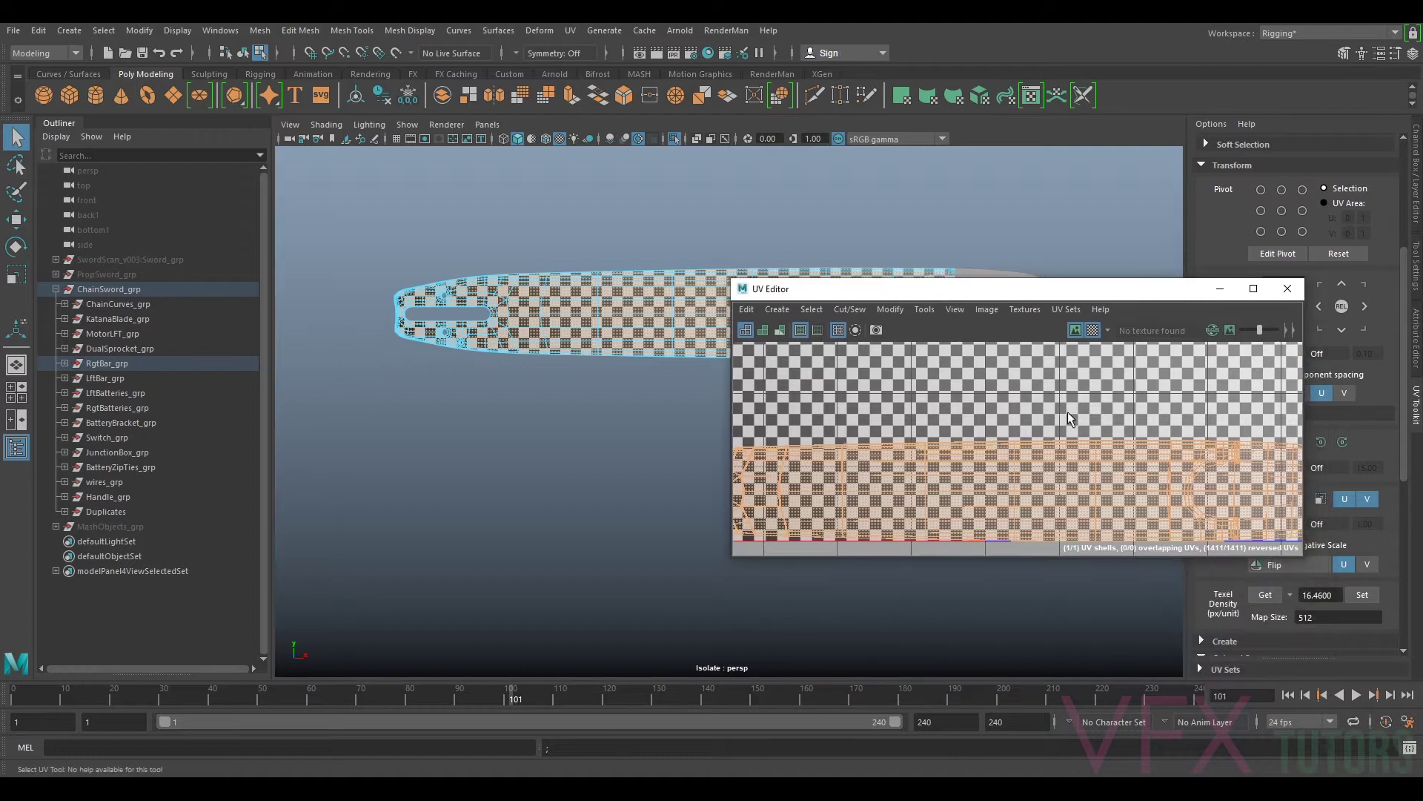
key(f)
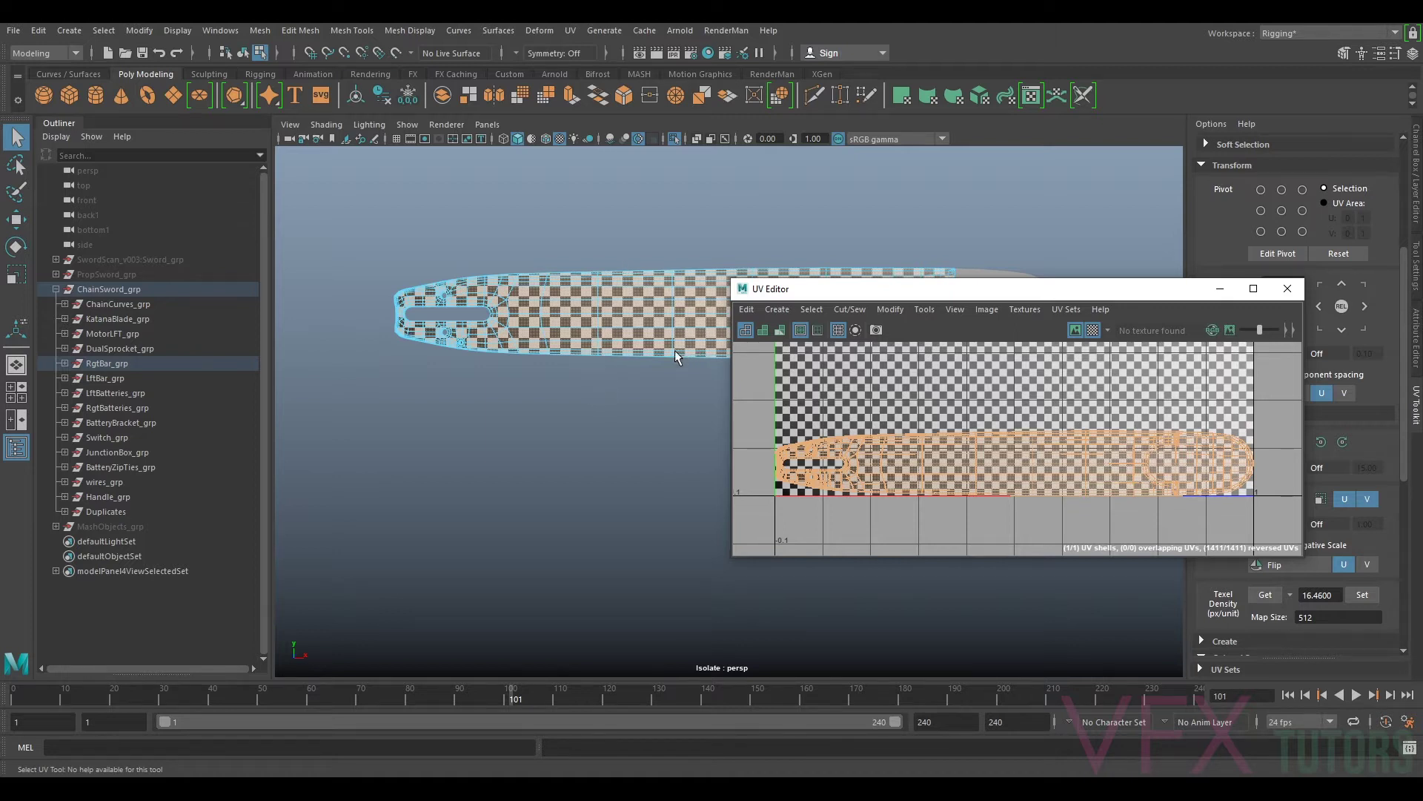
alt+drag(610, 389, 638, 486)
scroll(1142, 454, up, 2)
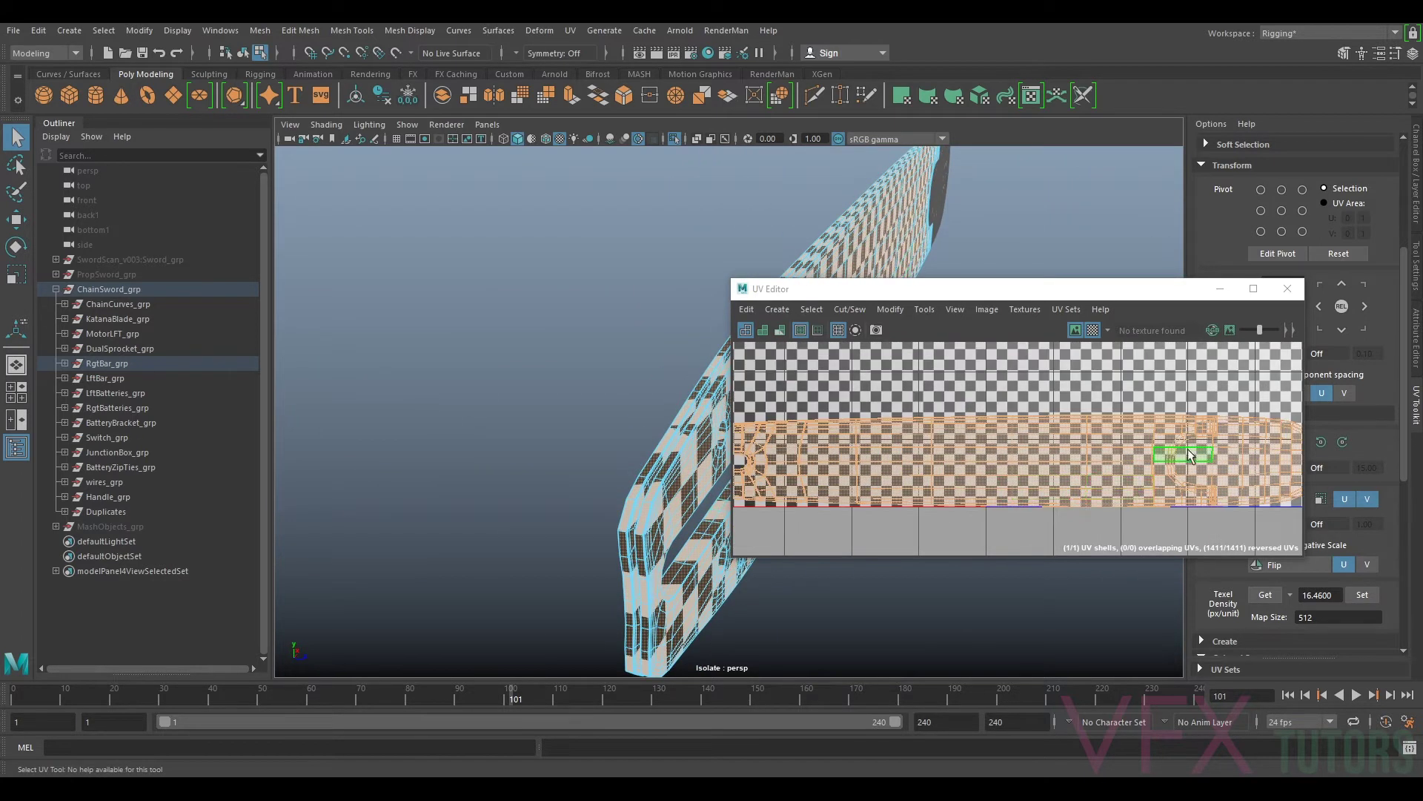
drag(1095, 292, 1155, 239)
alt+drag(750, 486, 714, 487)
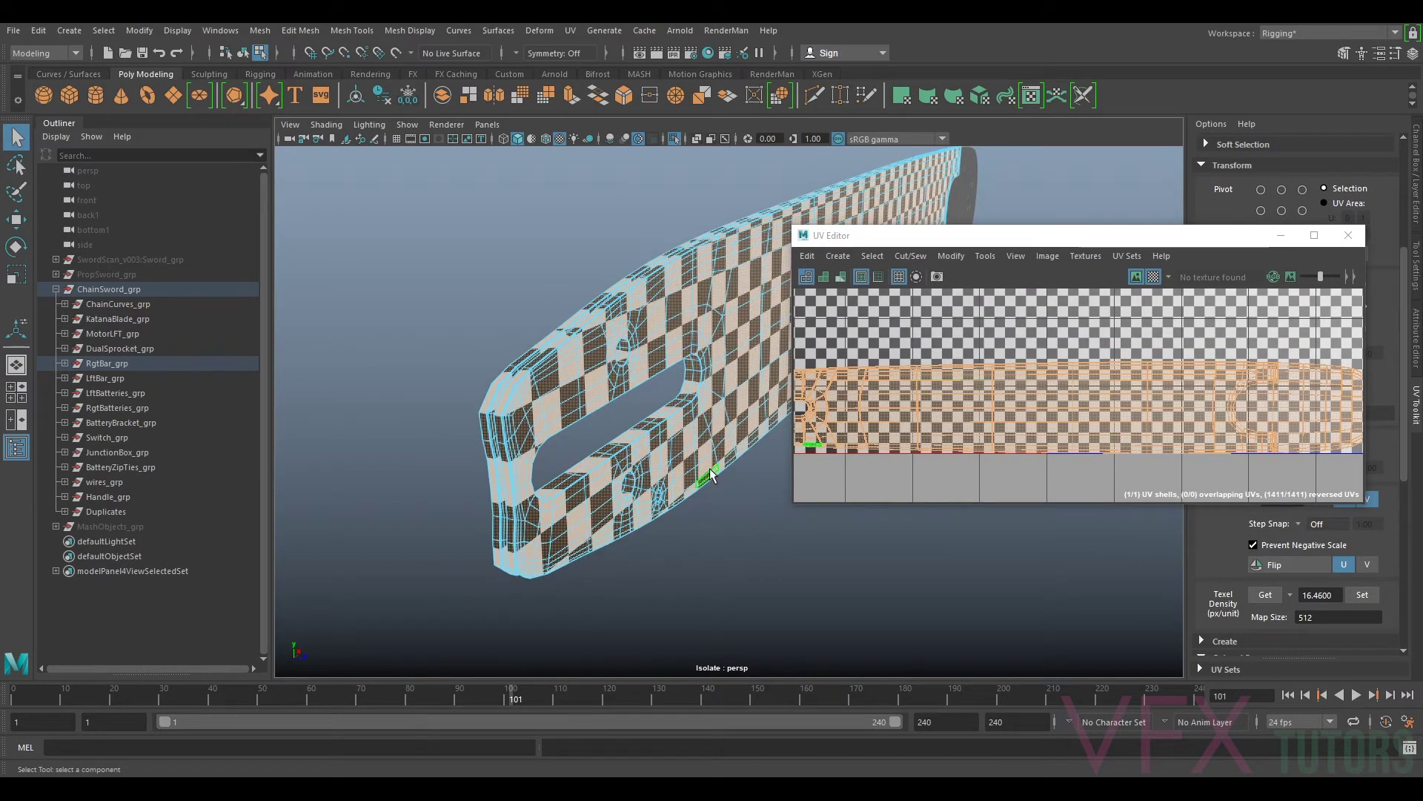
alt+middle_drag(756, 286, 696, 306)
alt+drag(499, 402, 574, 404)
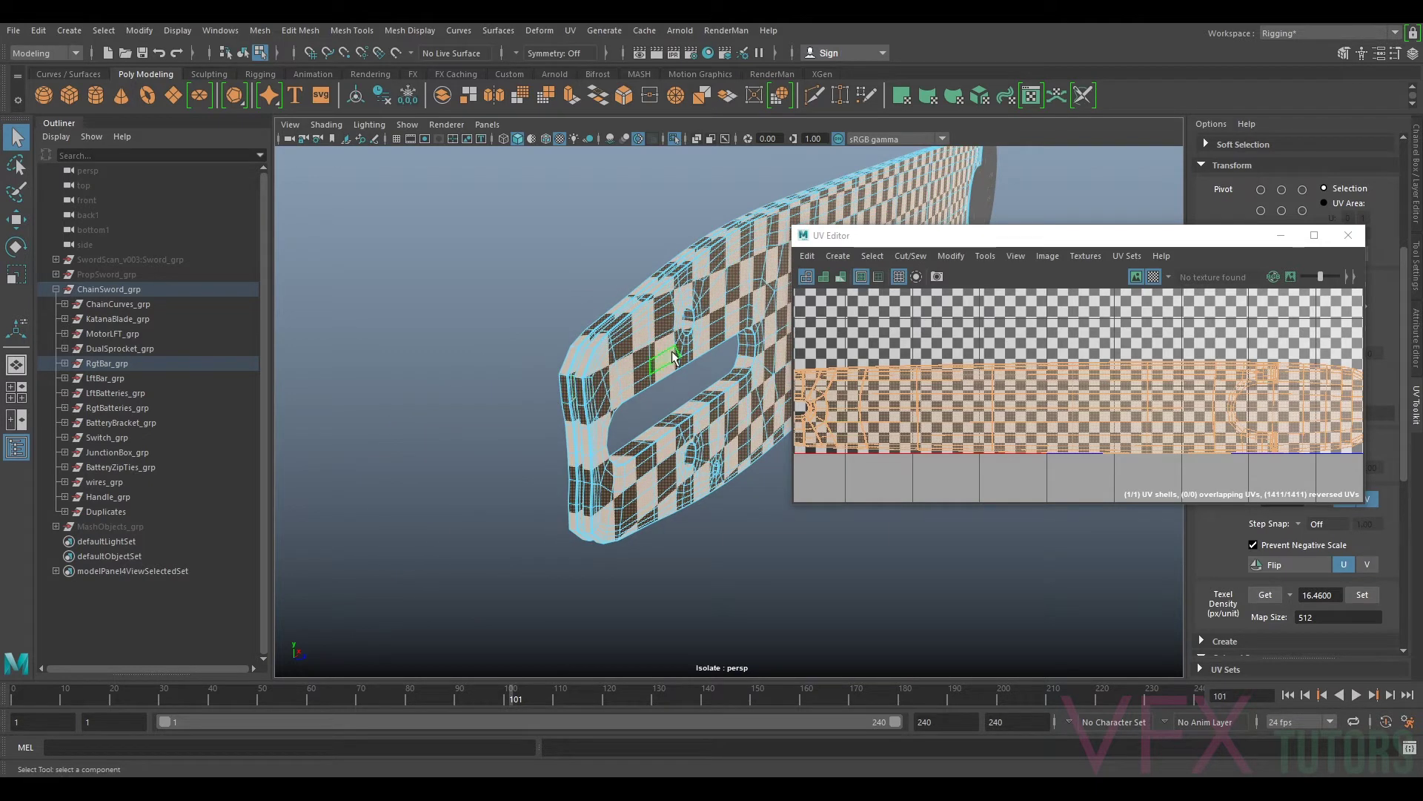
alt+drag(732, 319, 630, 352)
scroll(673, 340, up, 6)
Step: Return the bar to object selection, reselect it, and inspect the checker pattern around the round hole below its slot
right_drag(700, 384, 776, 343)
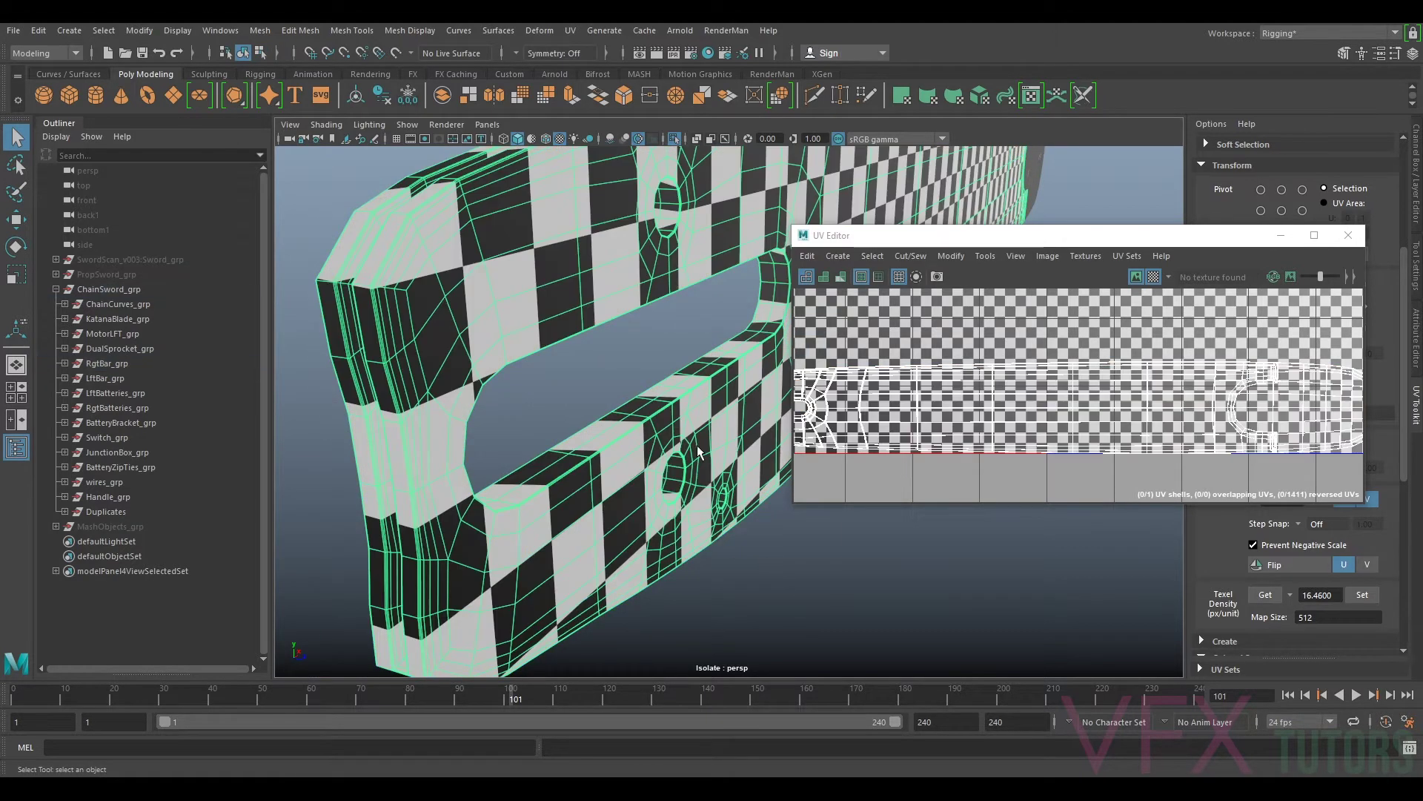
click(754, 511)
scroll(763, 519, up, 10)
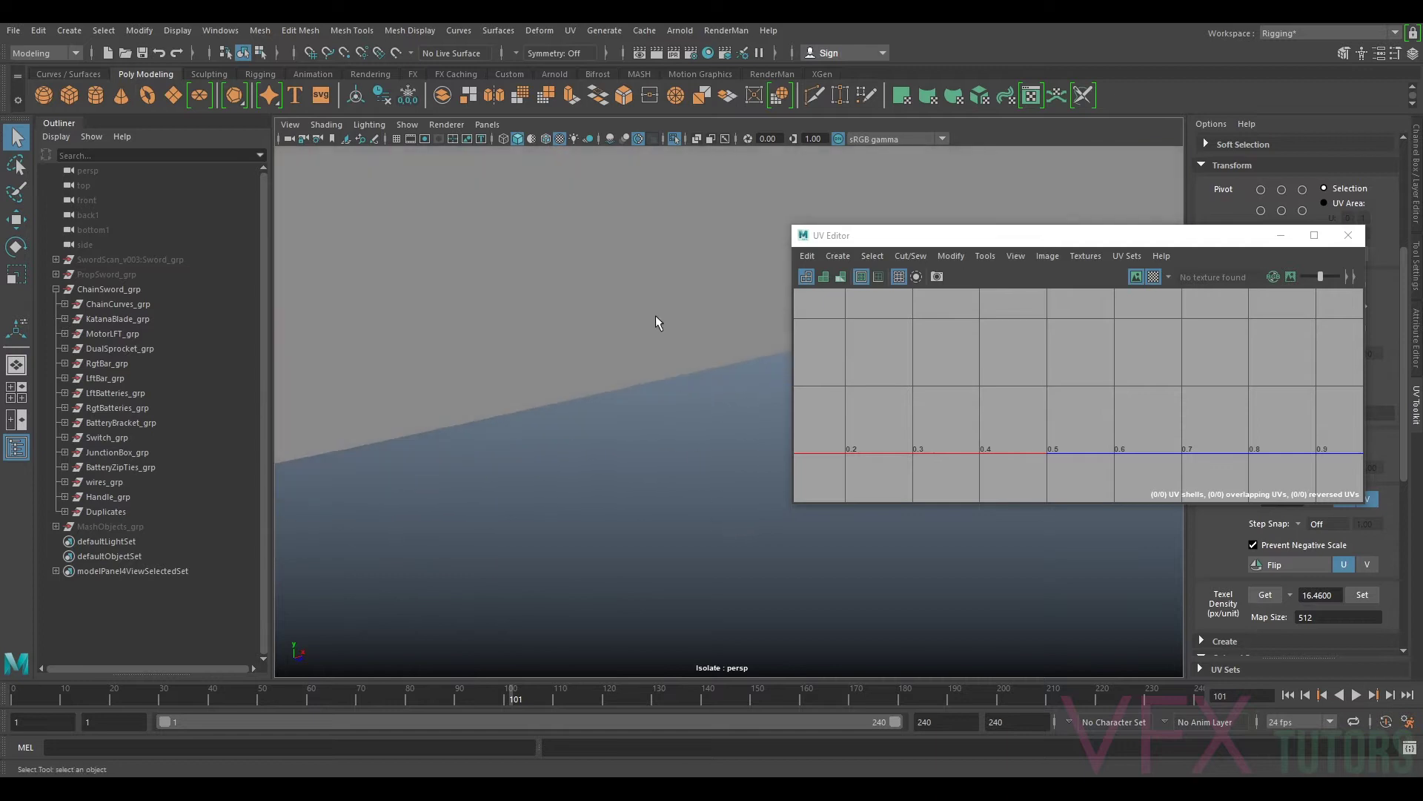
click(644, 291)
key(f)
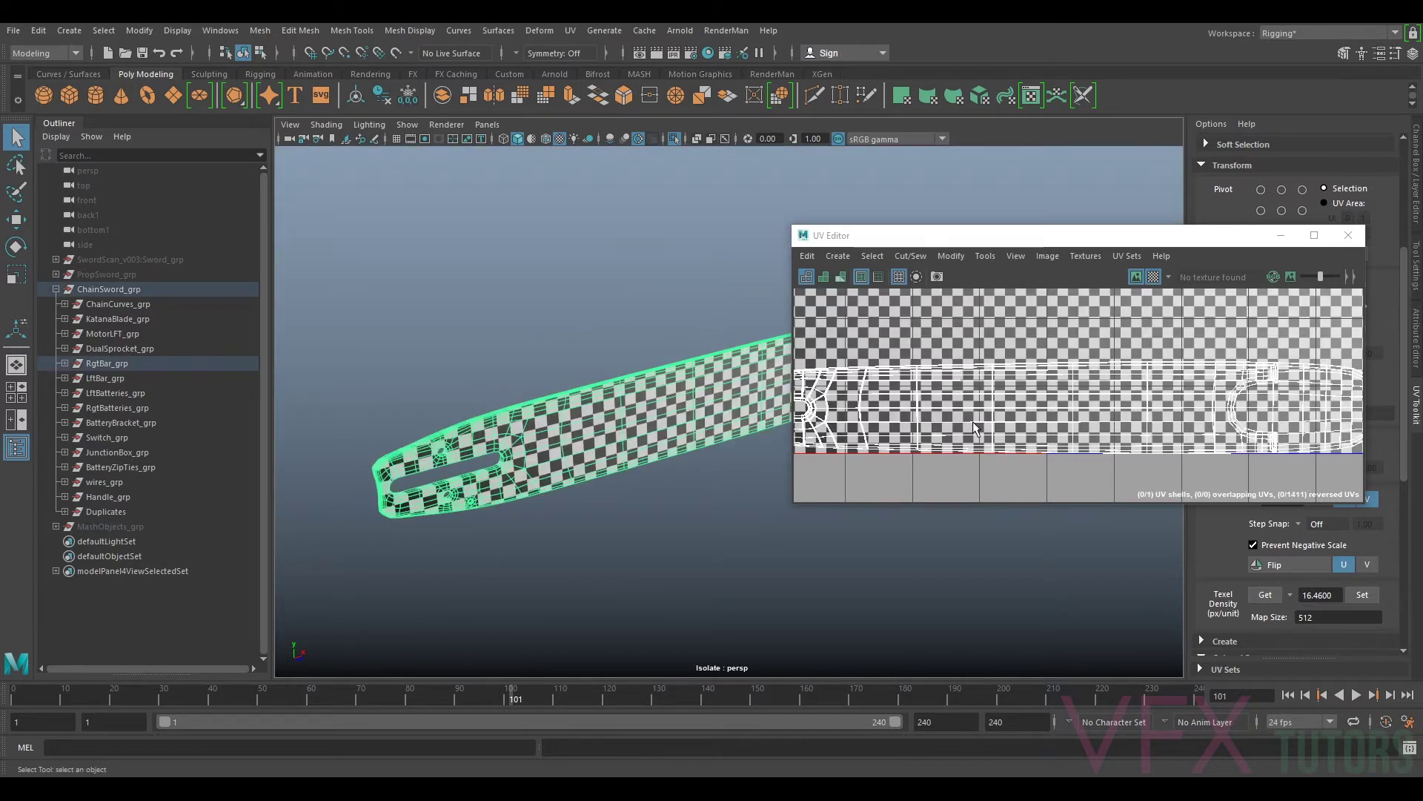
scroll(543, 490, up, 5)
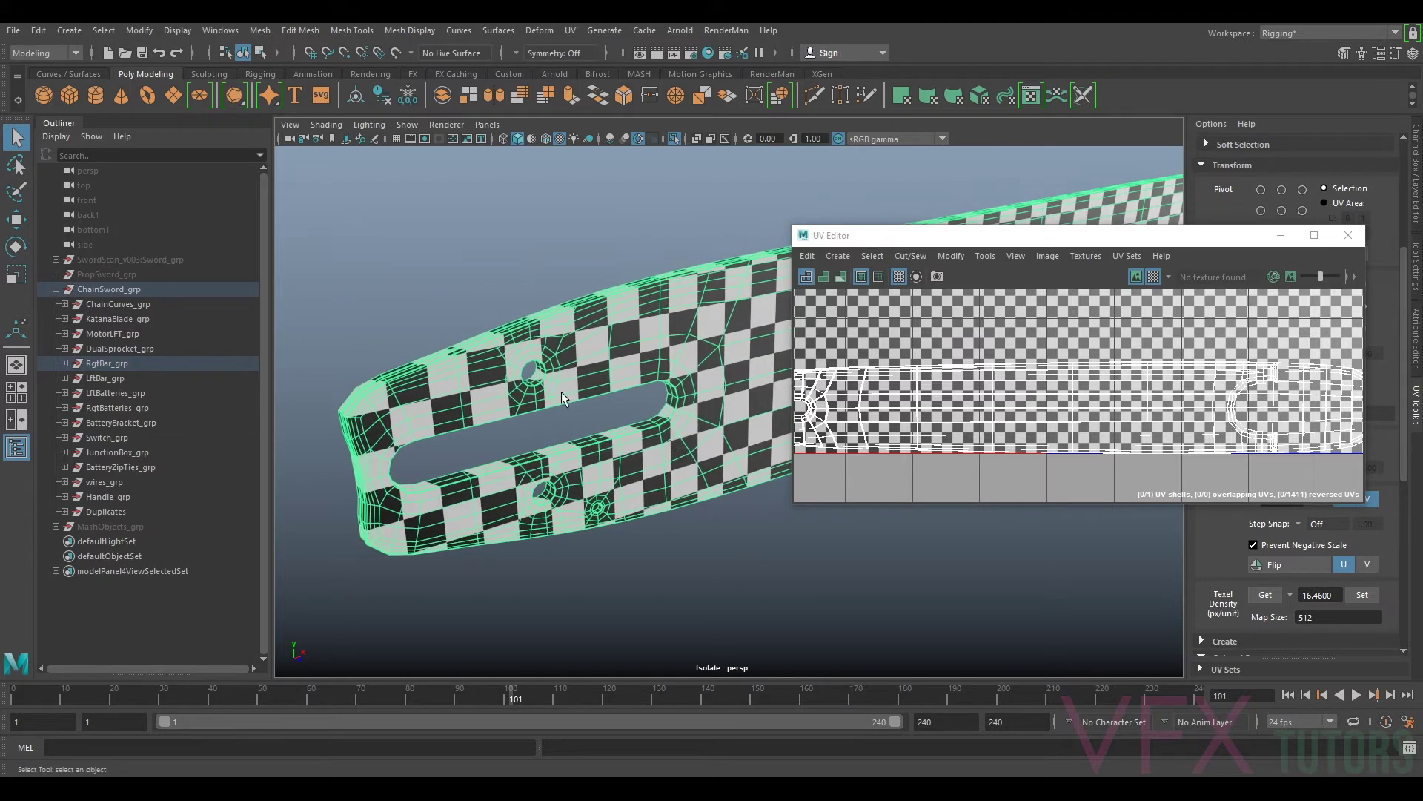
scroll(709, 363, up, 5)
alt+middle_drag(626, 434, 682, 378)
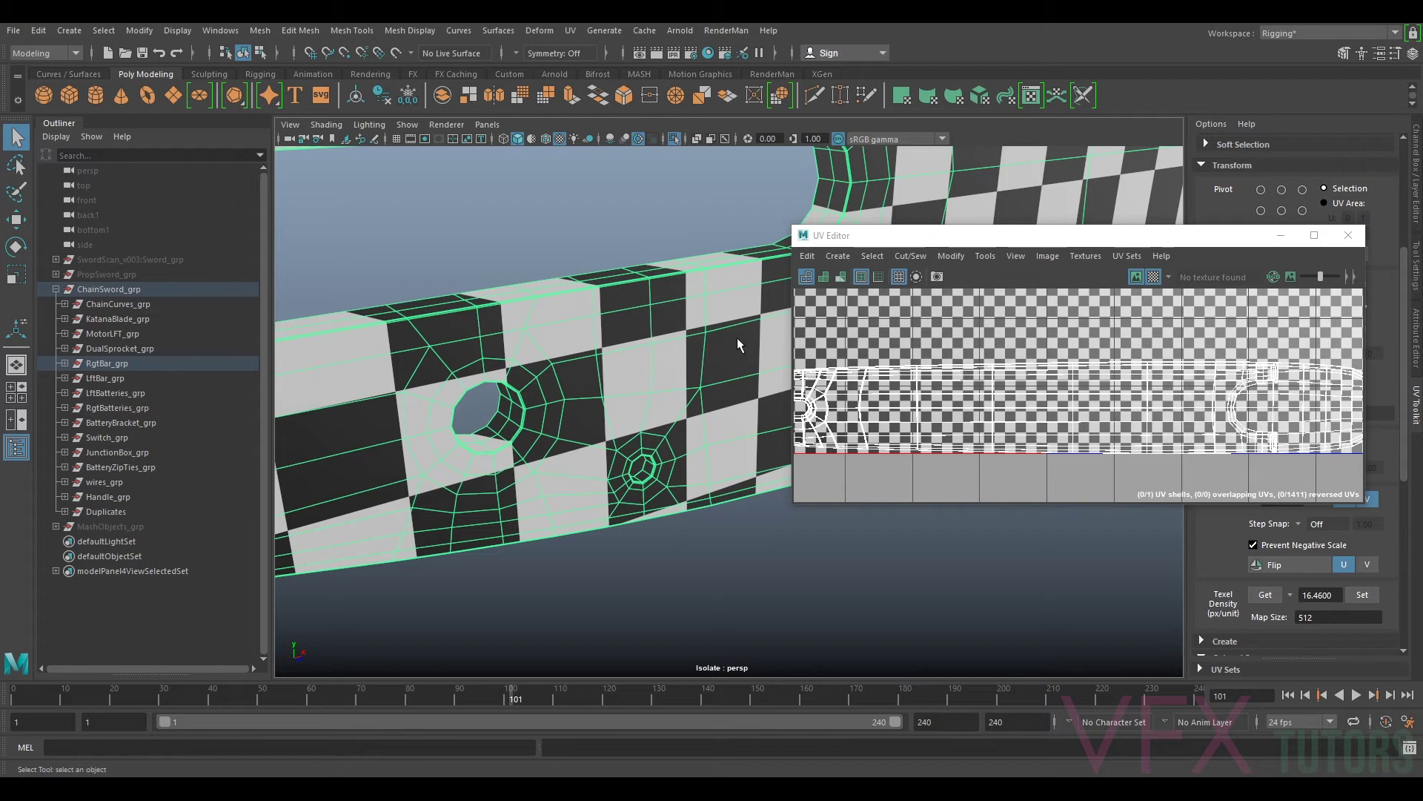
Step: Switch the bar to edge selection and display it shaded without the checker texture
right_drag(713, 267, 714, 228)
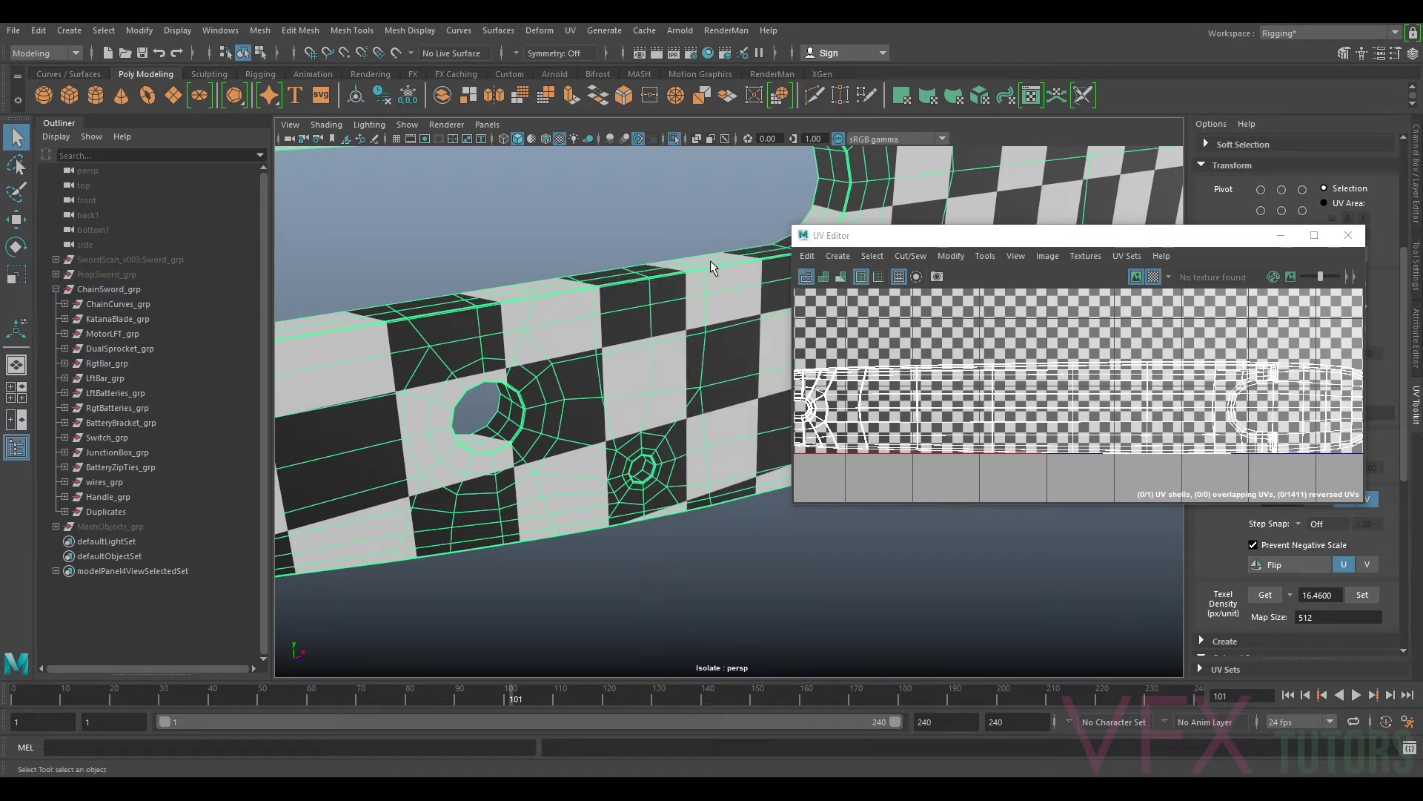
alt+middle_drag(674, 292, 628, 322)
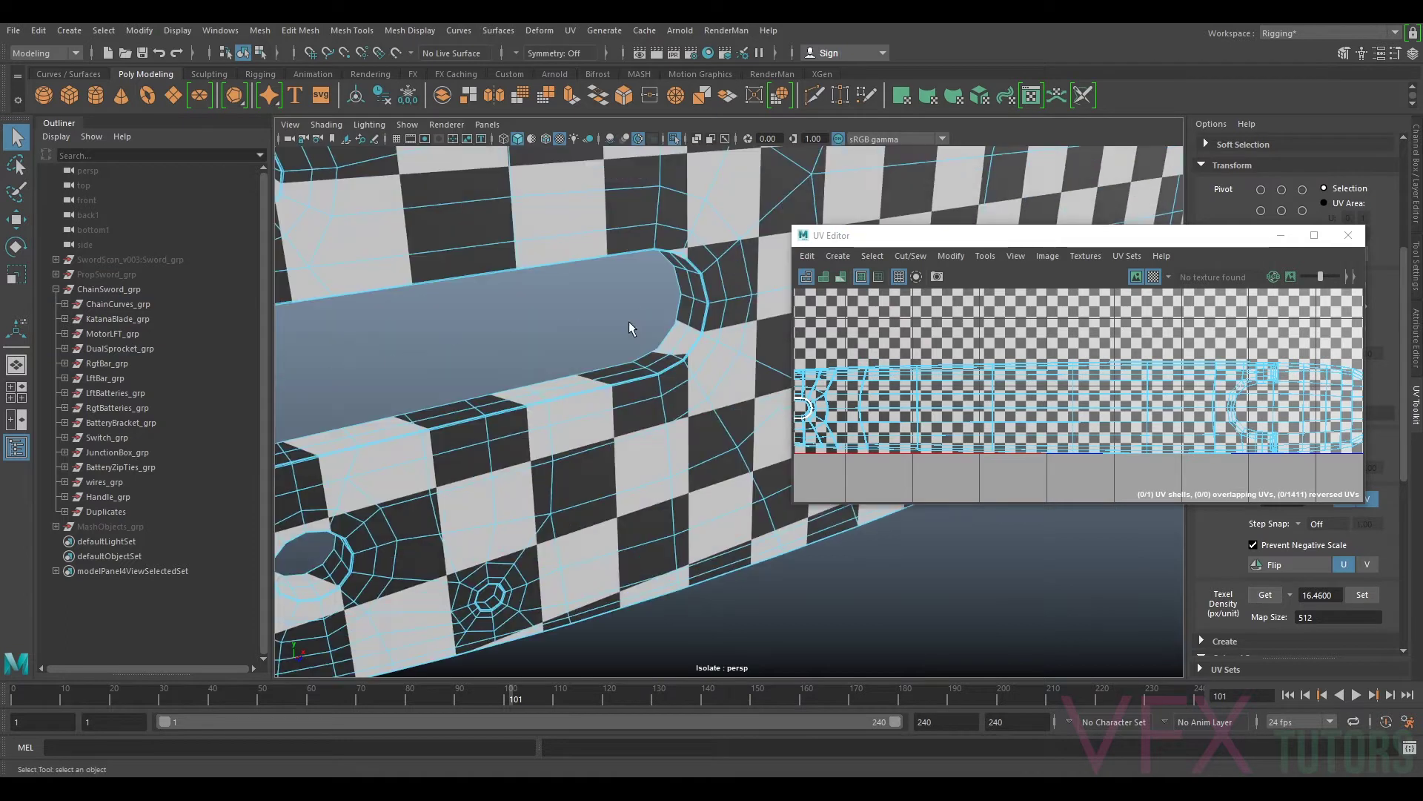
click(574, 397)
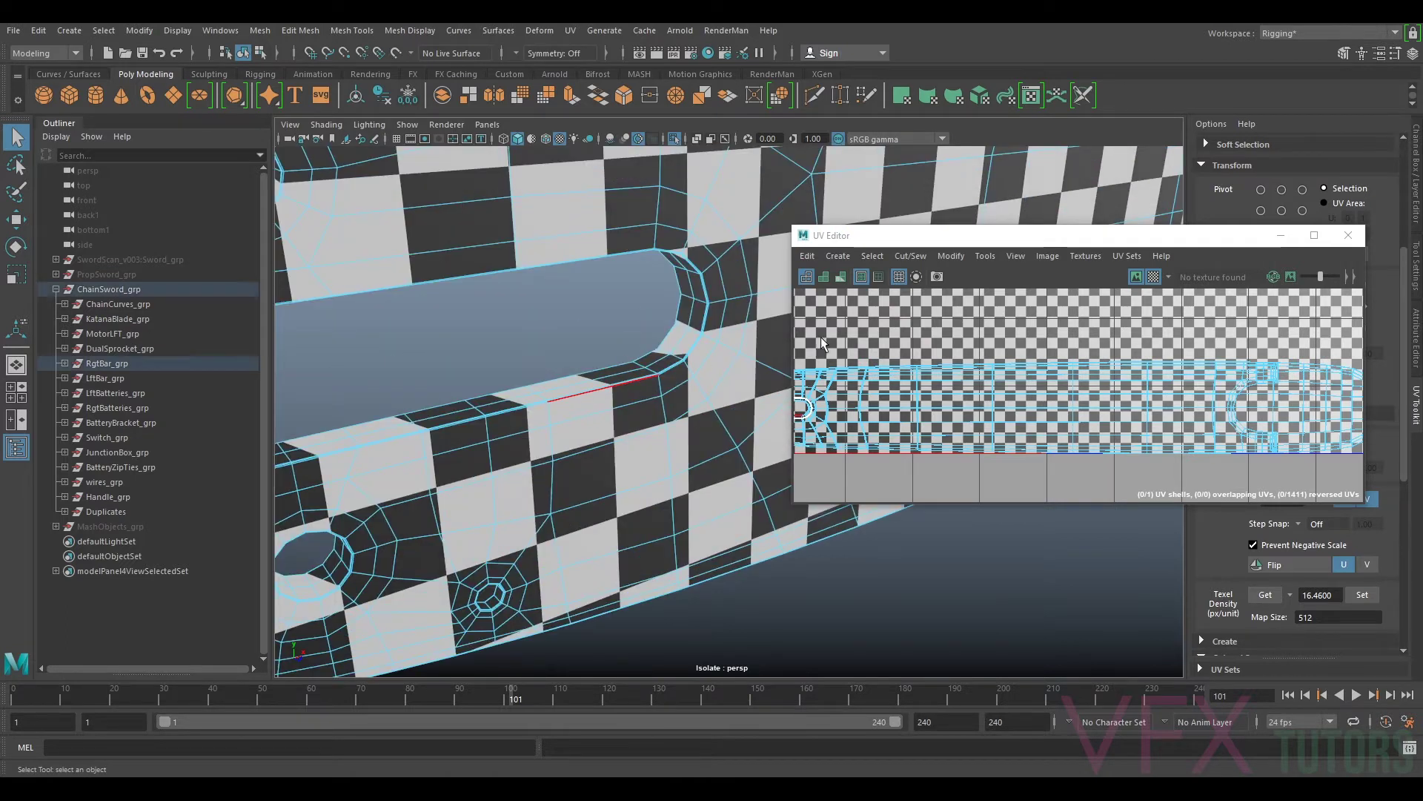
key(5)
Step: Select the rim edge loops around the bar's long slot
scroll(639, 386, up, 10)
scroll(639, 386, down, 10)
scroll(639, 386, up, 5)
alt+middle_drag(598, 301, 691, 398)
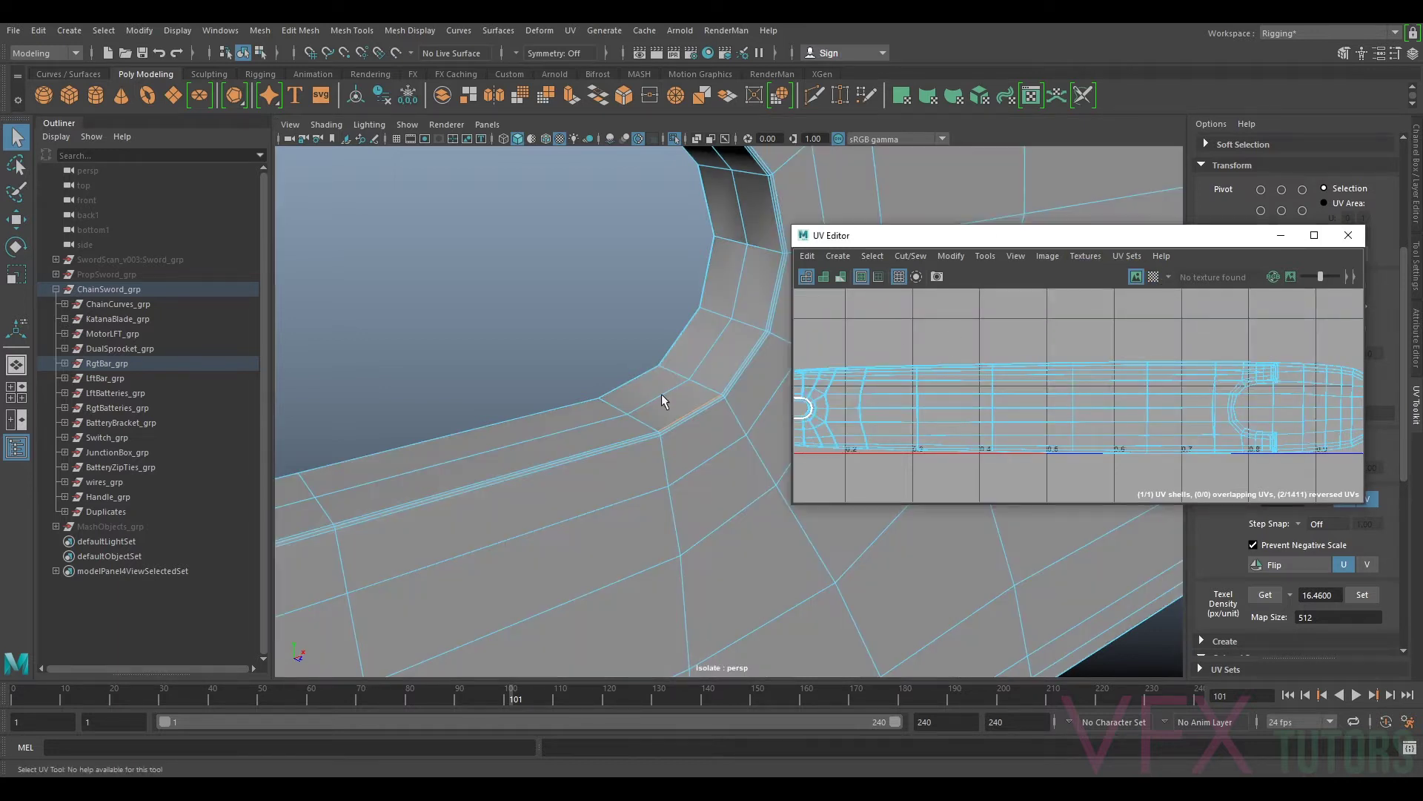
click(625, 437)
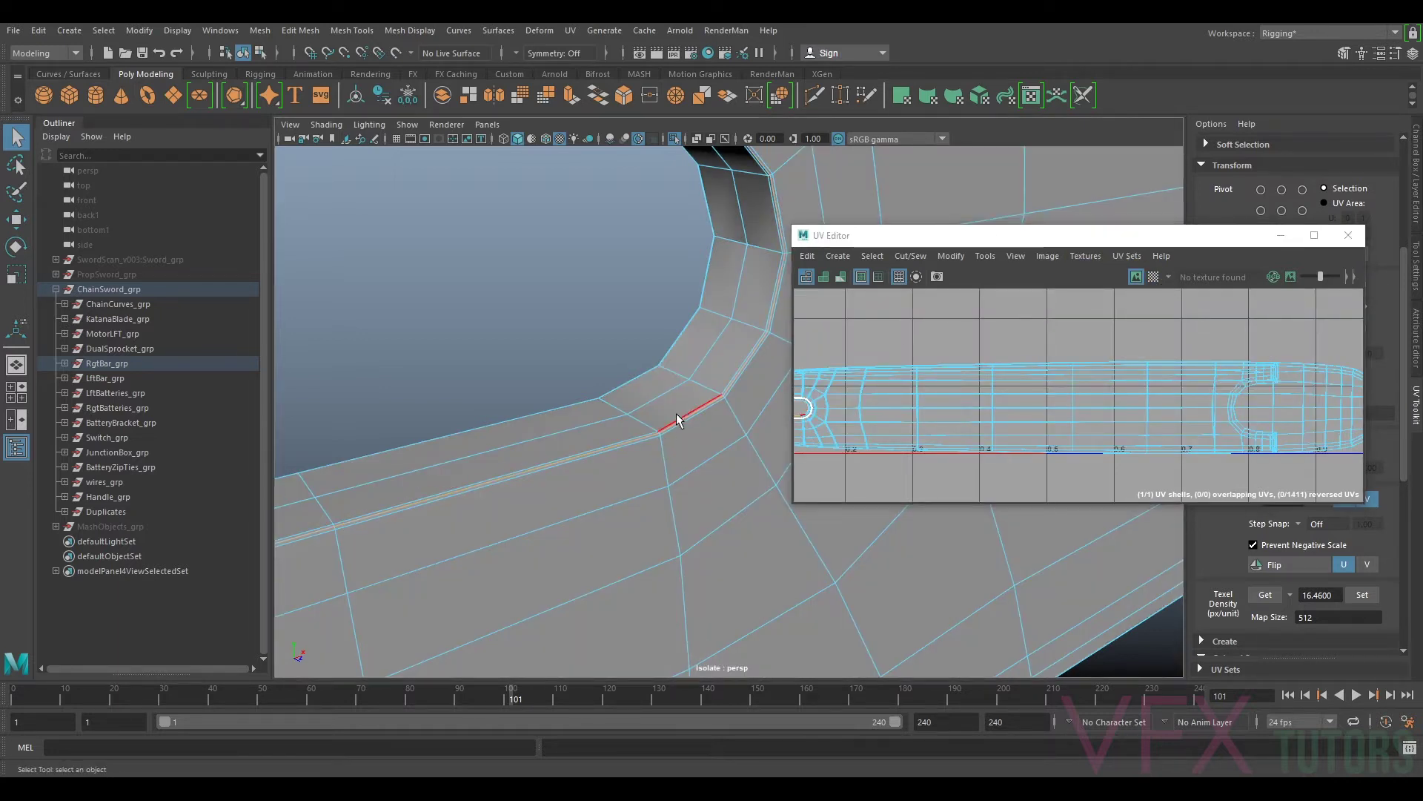
scroll(691, 368, down, 5)
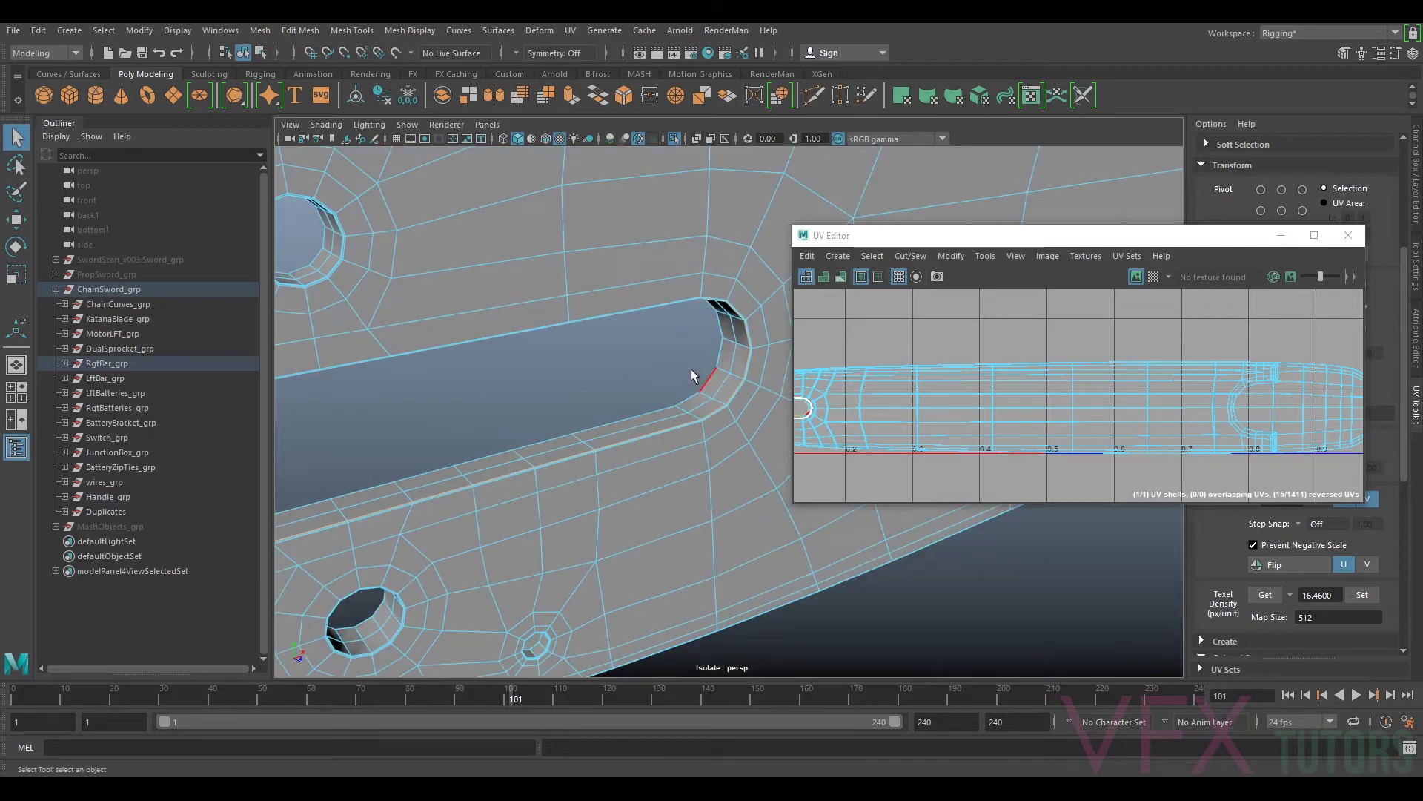
shift+double_click(644, 414)
Step: Add the rim edge loops of the round holes above and below the slot and of the small hole to the selection
mouse_move(615, 450)
alt+mouse_down()
mouse_move(667, 370)
mouse_move(632, 447)
alt+mouse_up()
alt+right_drag(633, 448, 655, 470)
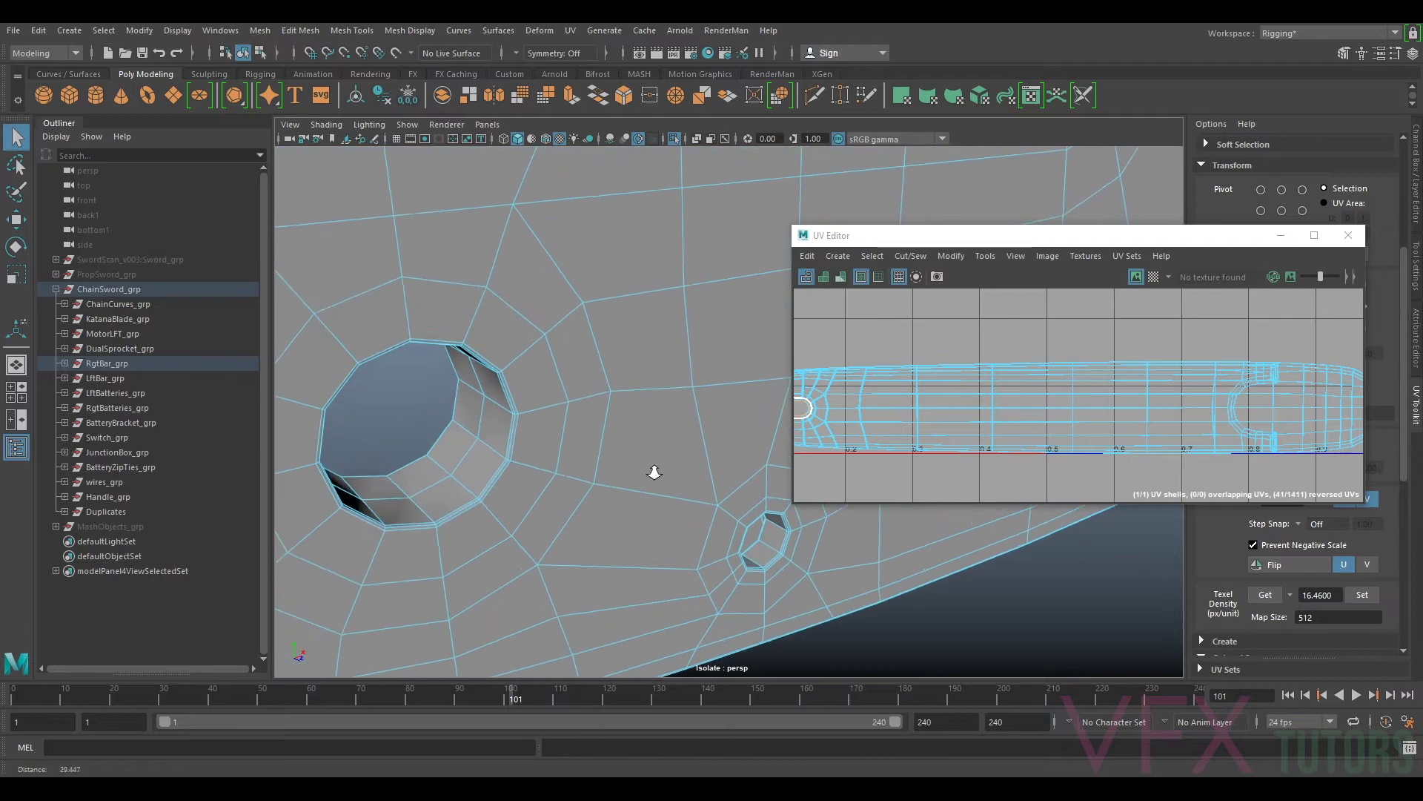
click(490, 473)
click(442, 442)
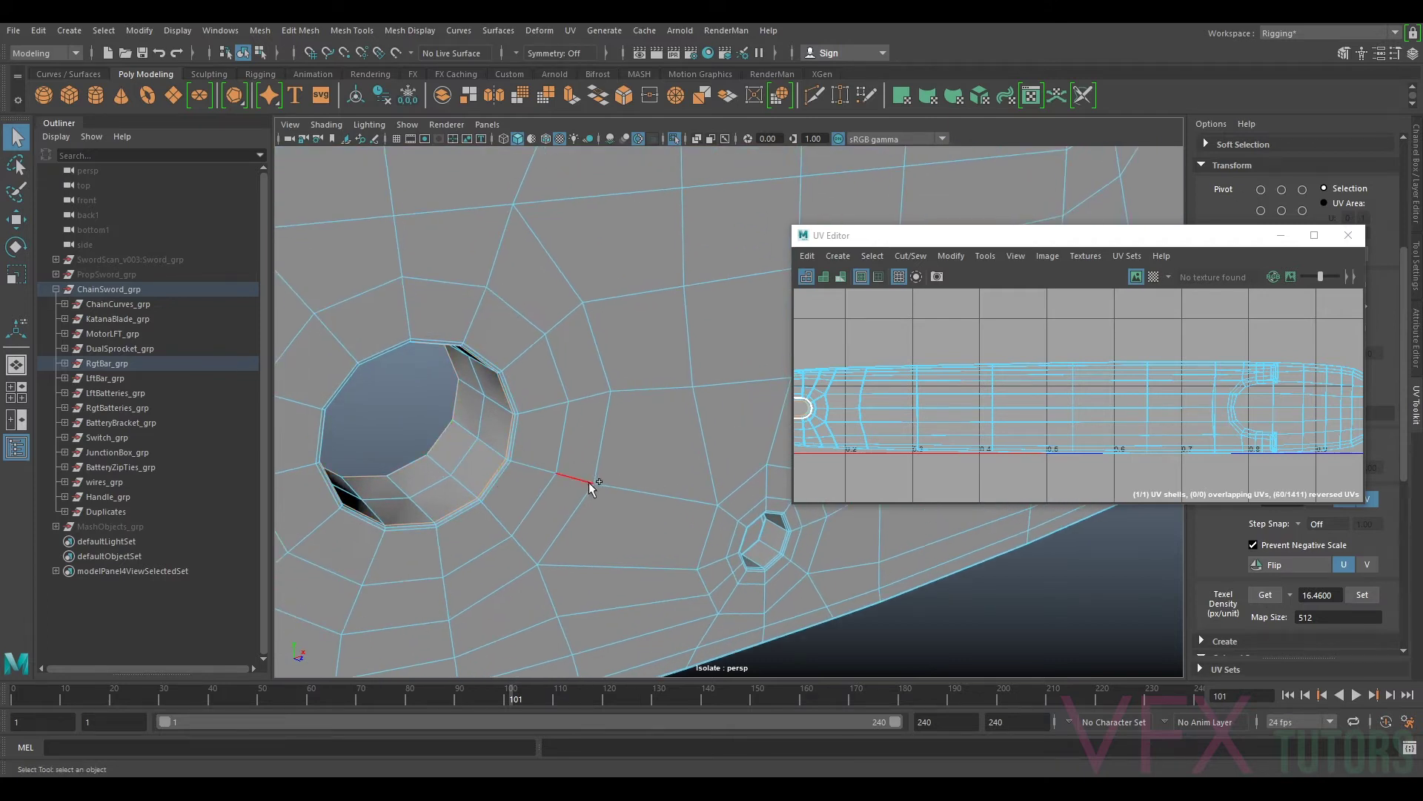
click(753, 546)
scroll(651, 402, down, 6)
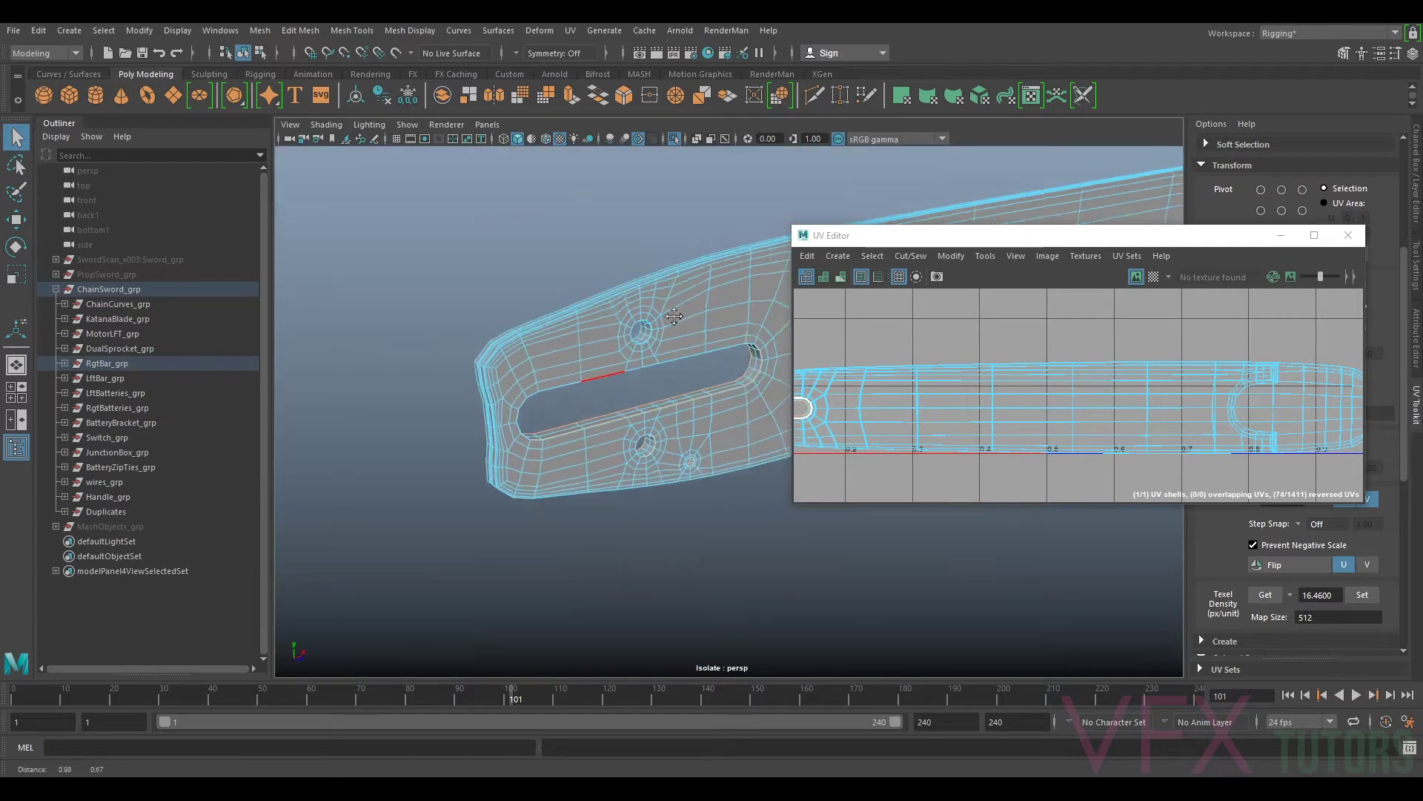
scroll(688, 308, up, 5)
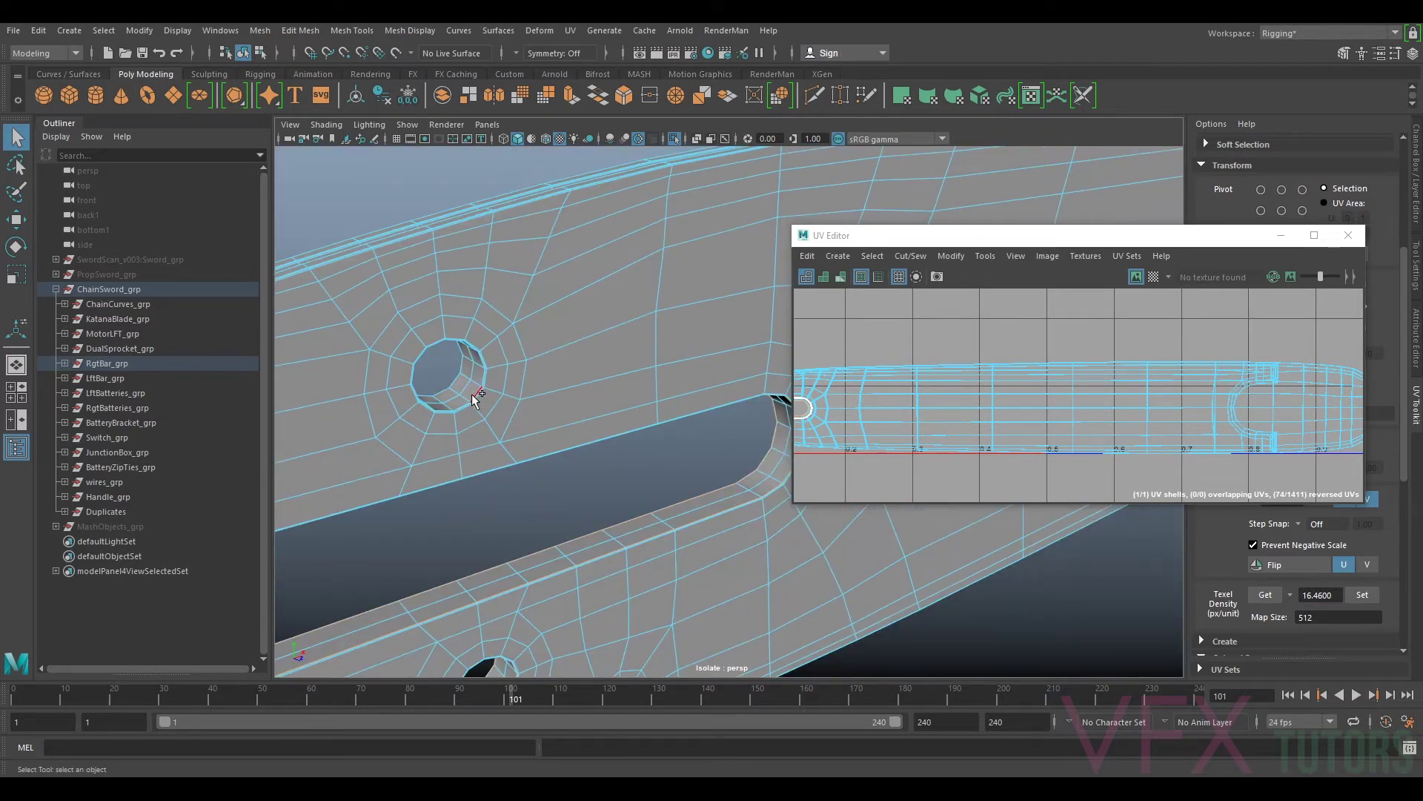
click(471, 394)
Step: Add the outer border edge loops of the bar to the selection, picking them at the corner of the slotted end
alt+drag(550, 269, 670, 309)
alt+right_drag(670, 308, 697, 360)
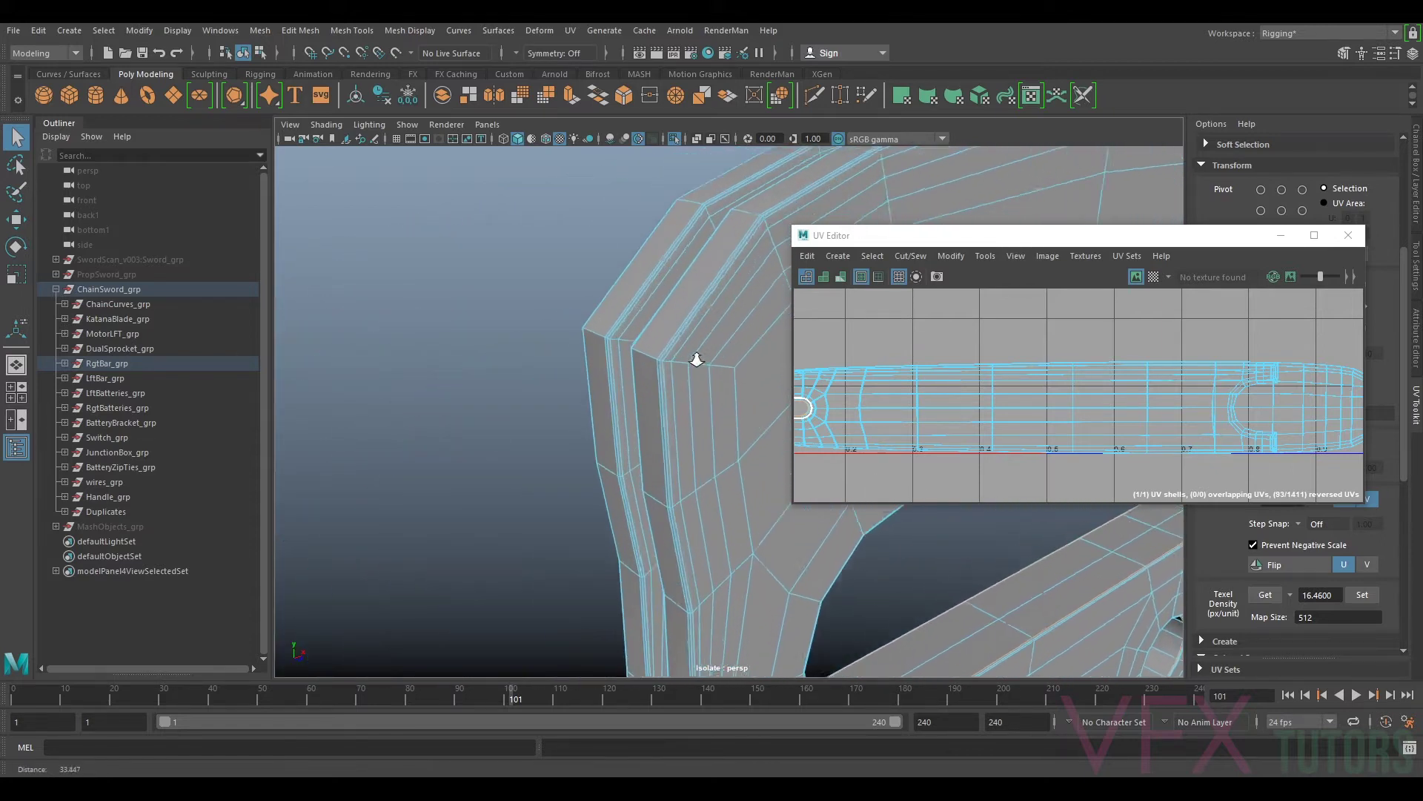
alt+middle_drag(697, 359, 683, 333)
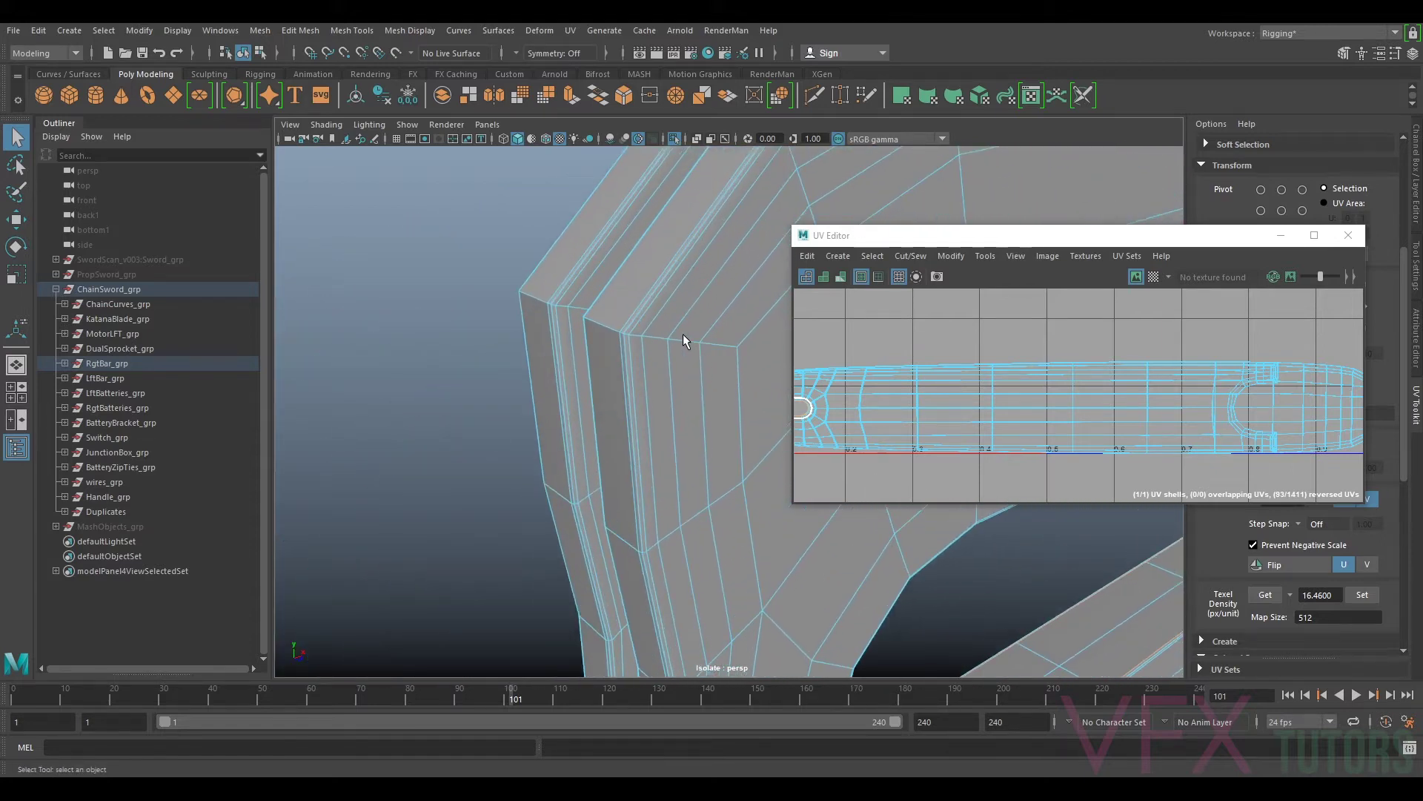
shift+double_click(627, 317)
shift+double_click(605, 302)
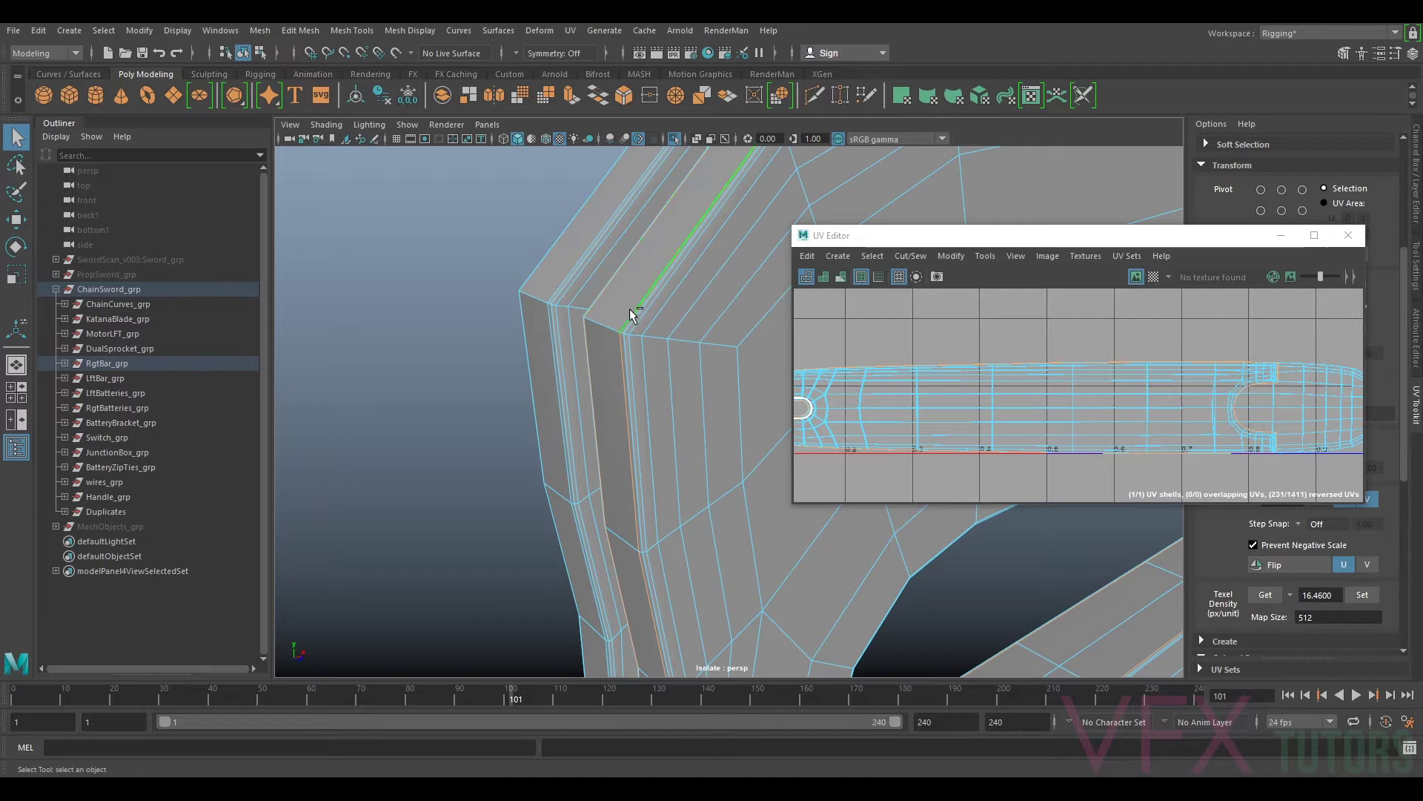
Step: Add the edge loops around the raised plate and its curved cutout near the bar's tip to the selection
scroll(624, 310, down, 10)
alt+drag(648, 344, 522, 325)
alt+middle_drag(615, 343, 568, 347)
alt+middle_drag(705, 345, 550, 323)
right_drag(659, 361, 677, 319)
alt+drag(703, 407, 668, 419)
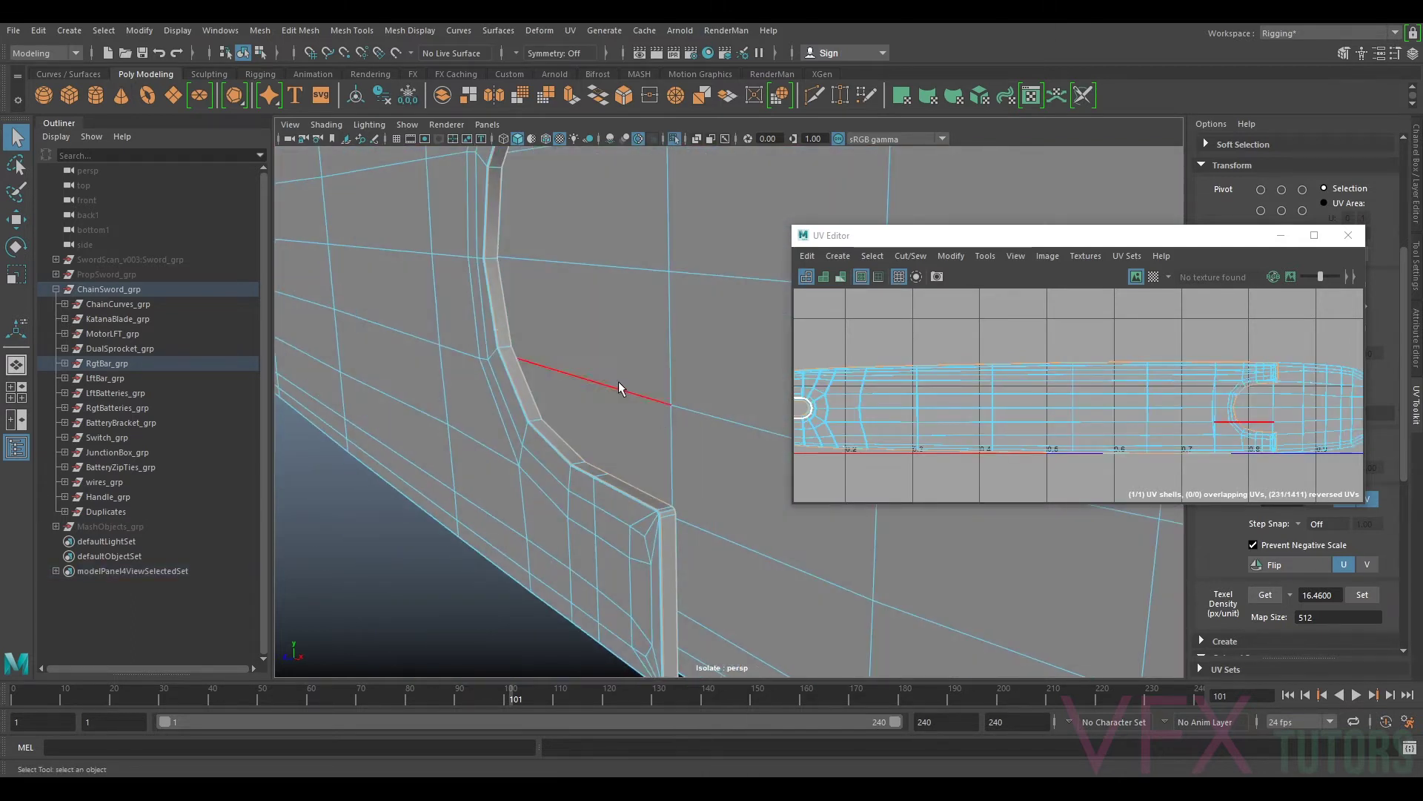
alt+drag(472, 419, 610, 454)
alt+drag(686, 484, 780, 458)
alt+drag(652, 327, 584, 384)
click(479, 348)
shift+double_click(495, 342)
Step: Examine the selected seam edges along the bar's long sides, rounded tip and the plate's curved cutout
alt+drag(535, 454, 536, 421)
alt+middle_drag(536, 420, 893, 358)
scroll(448, 426, down, 12)
alt+middle_drag(442, 399, 746, 474)
mouse_move(746, 473)
alt+mouse_down()
mouse_move(915, 494)
mouse_move(632, 514)
mouse_move(748, 496)
alt+mouse_up()
scroll(1080, 408, up, 4)
alt+drag(969, 584, 809, 569)
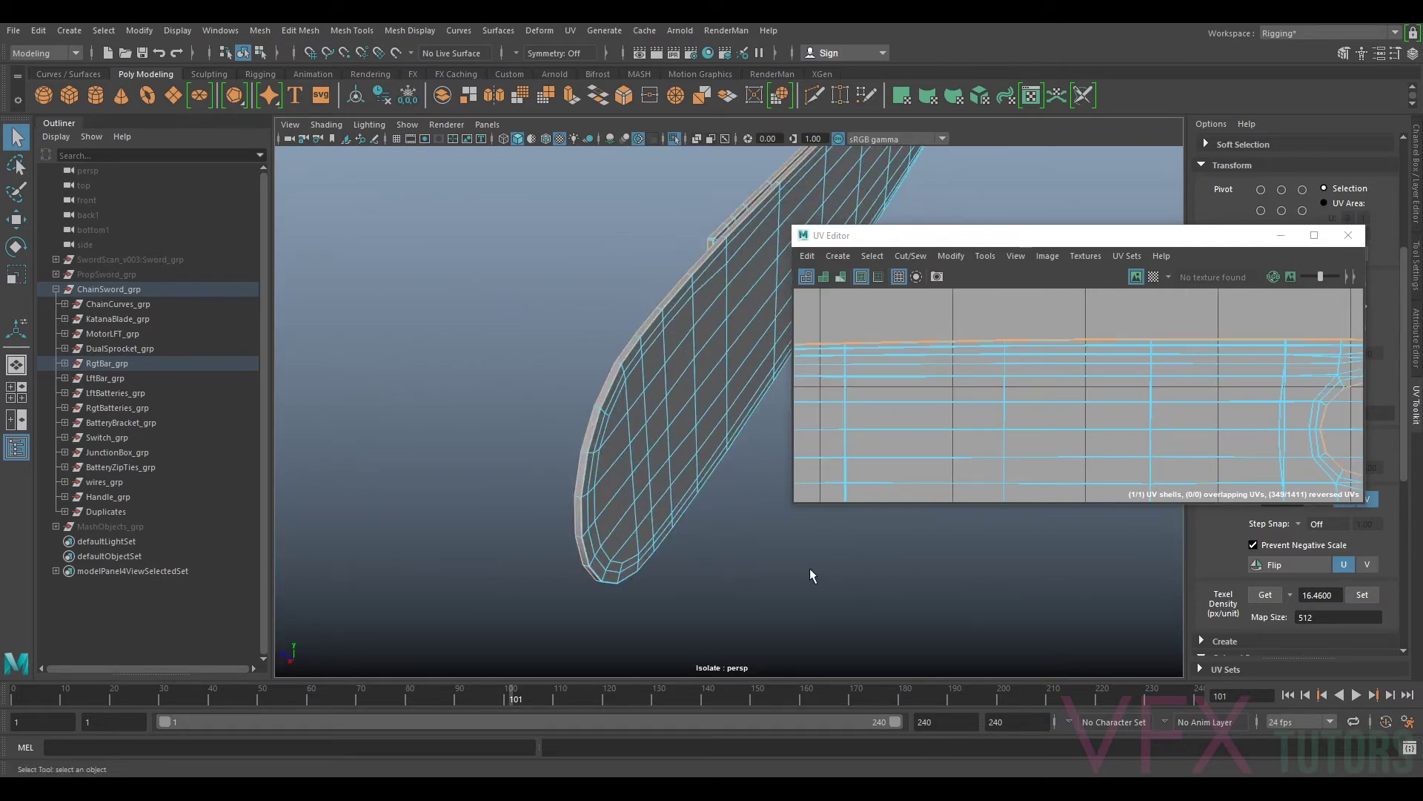
alt+drag(705, 491, 931, 493)
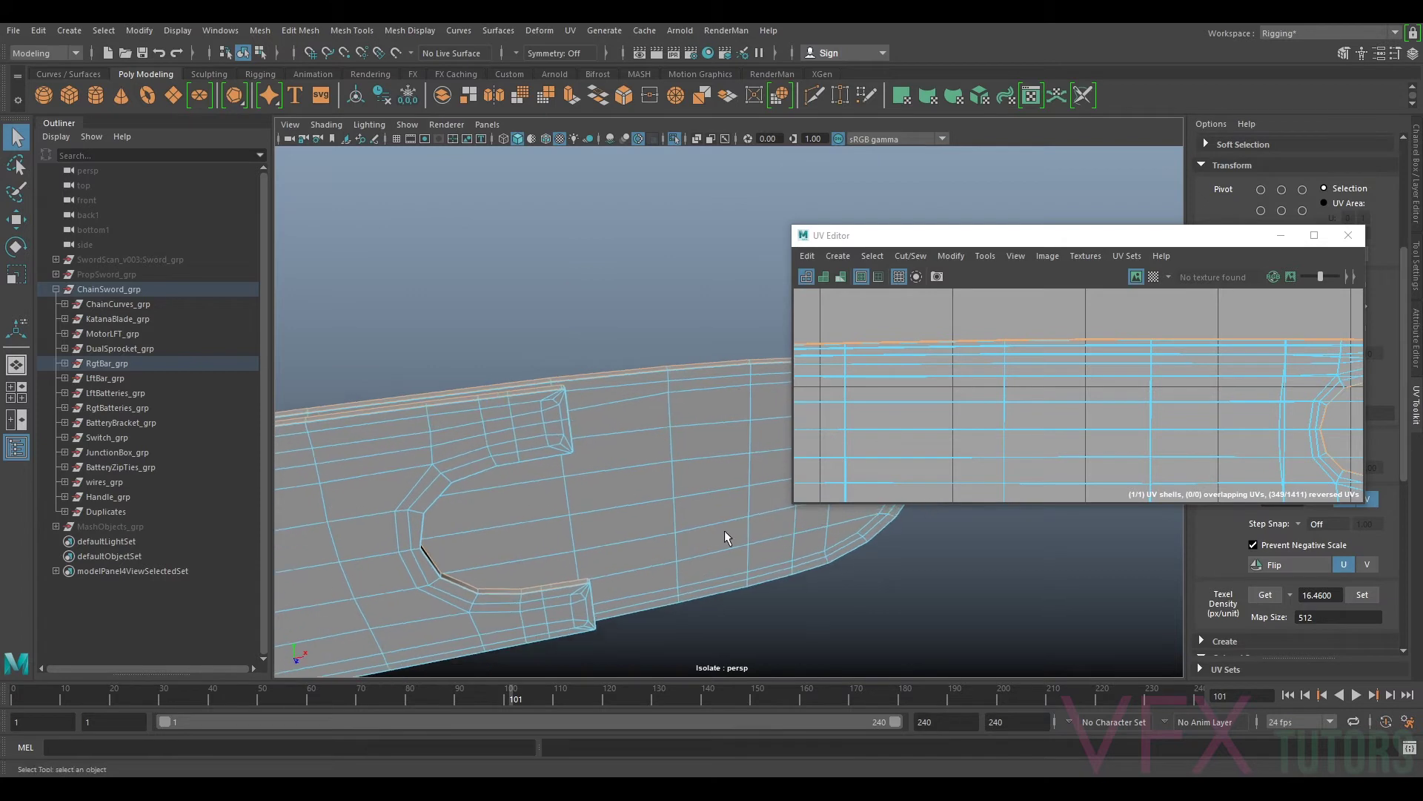
alt+middle_drag(662, 521, 777, 562)
scroll(739, 543, up, 6)
alt+drag(737, 541, 715, 492)
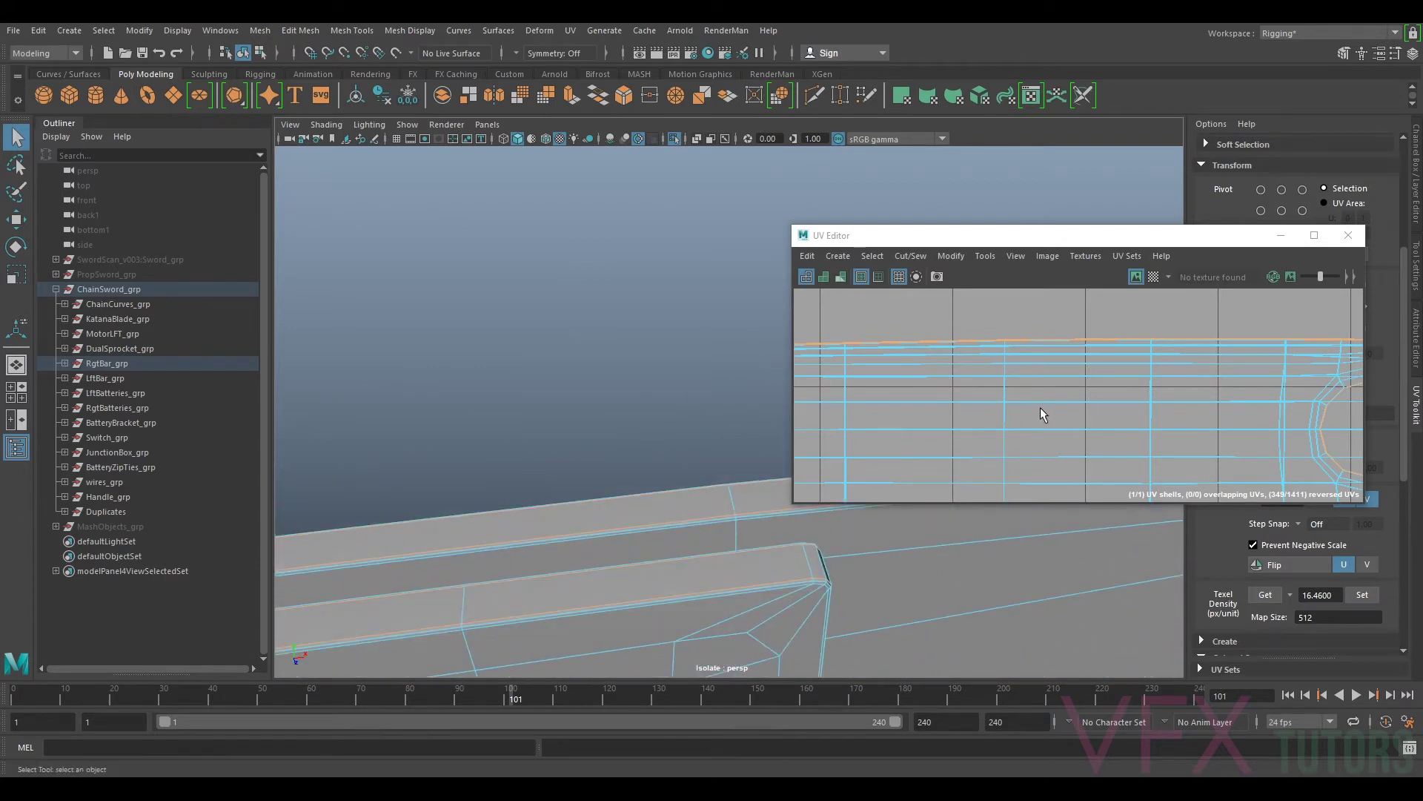
Step: Cut the bar's UVs along the selected edges, with the whole shell in view in the UV Editor
scroll(1041, 407, down, 5)
drag(1188, 233, 952, 192)
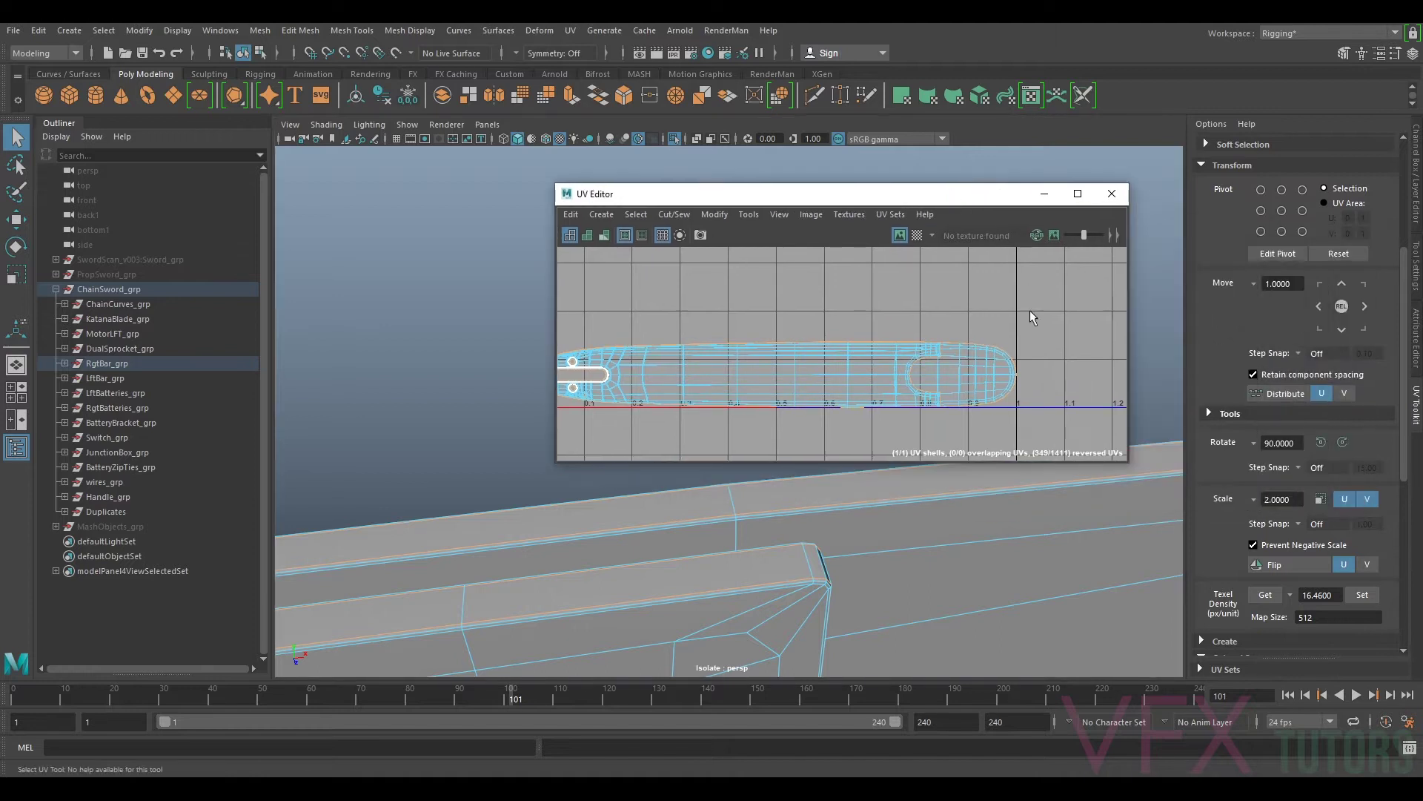
scroll(866, 345, down, 3)
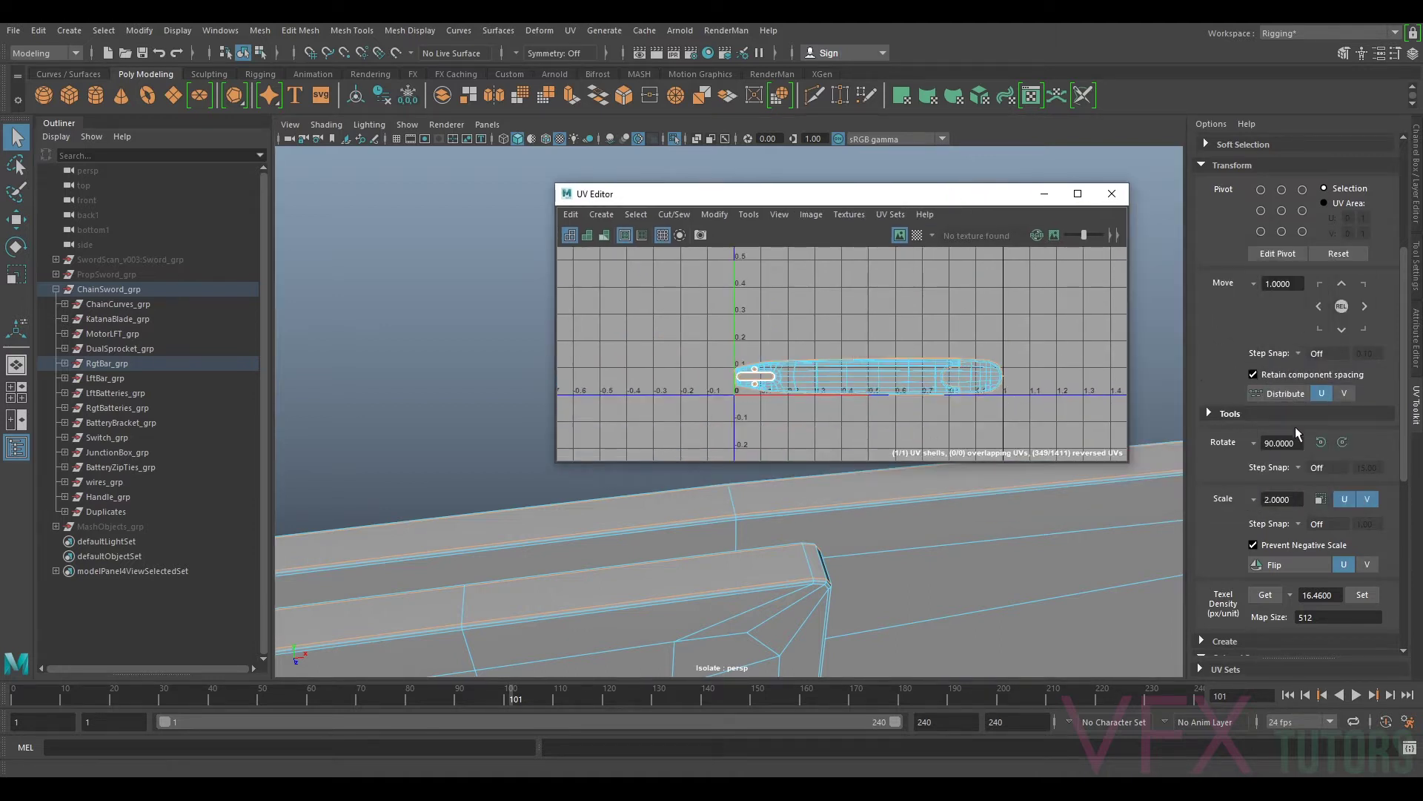
scroll(1296, 435, down, 5)
click(1228, 475)
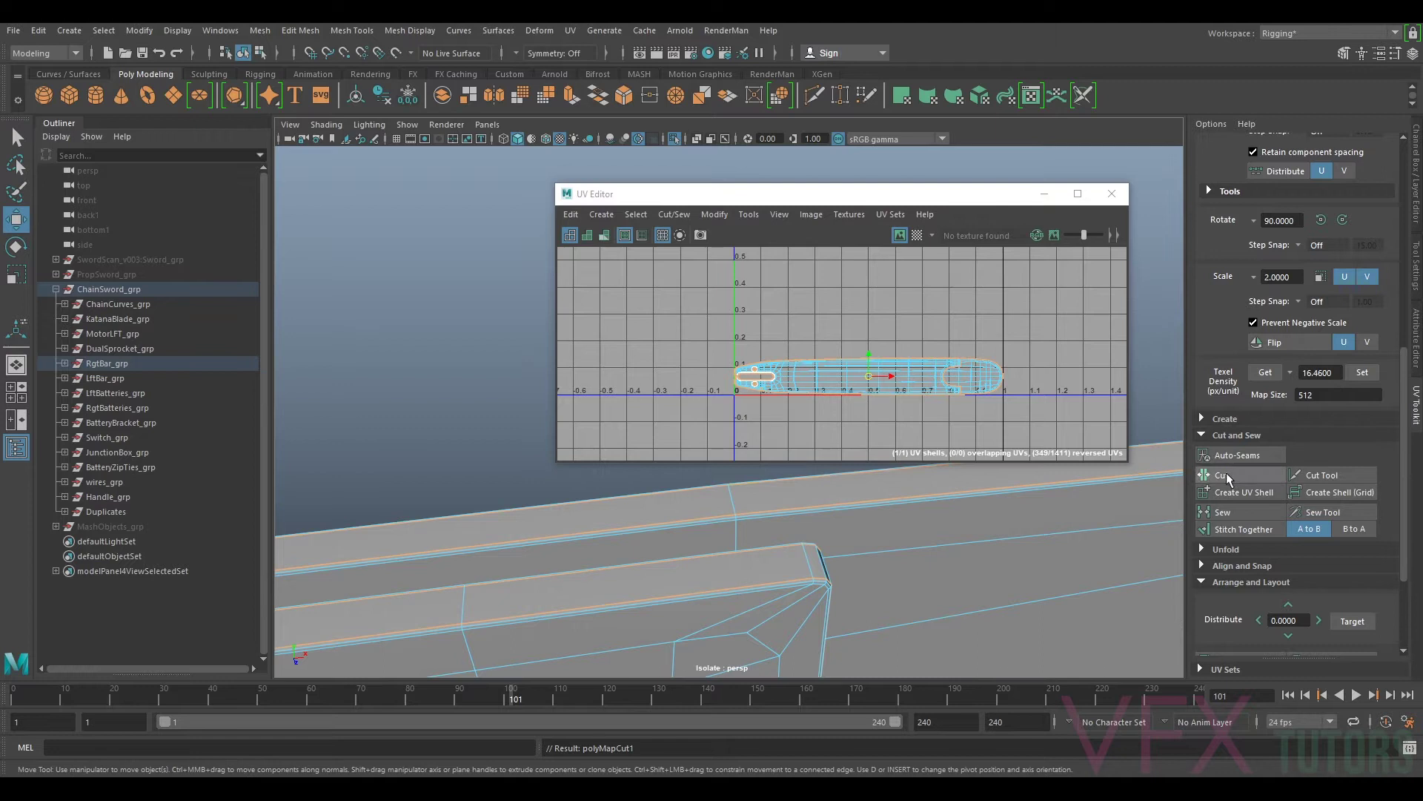
Step: Switch to UV shell selection and move one rounded face shell above the stack and one notched face shell beyond U 1
scroll(907, 386, up, 4)
right_drag(901, 370, 878, 357)
click(879, 358)
scroll(878, 357, down, 4)
drag(851, 357, 847, 288)
click(875, 358)
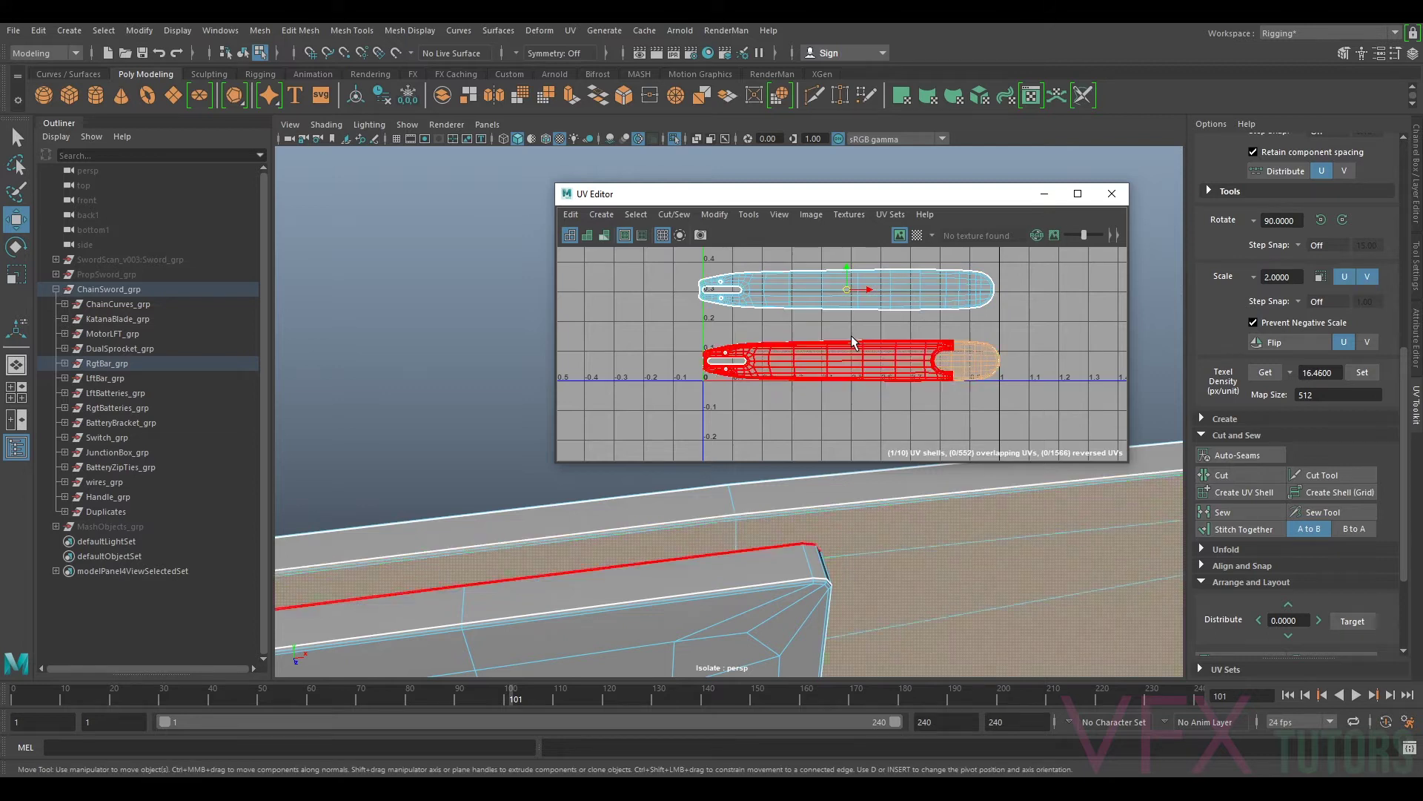
click(876, 374)
drag(842, 363, 1112, 334)
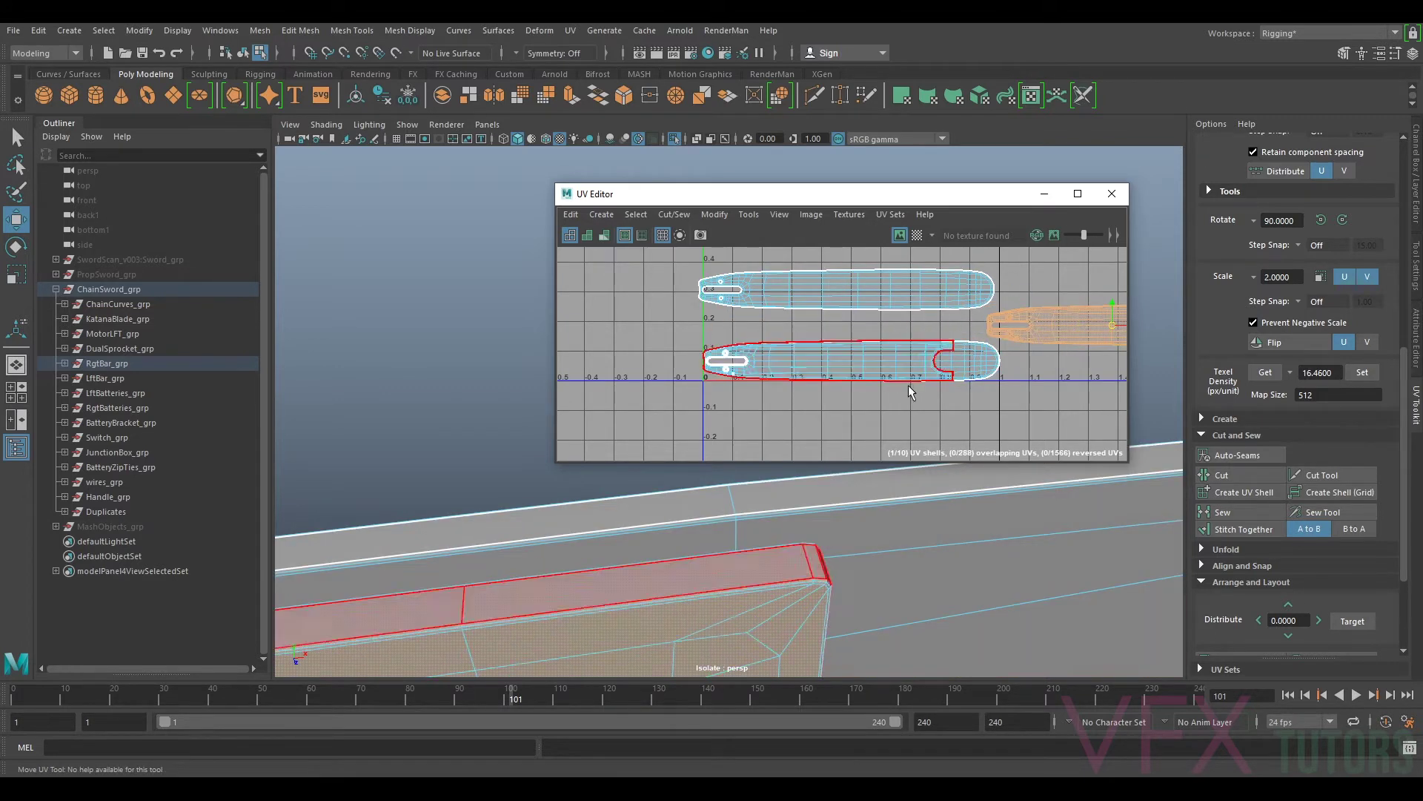
Step: Move the second rounded face shell below the stack and the second notched face shell into the negative U area
click(858, 360)
drag(857, 365, 838, 428)
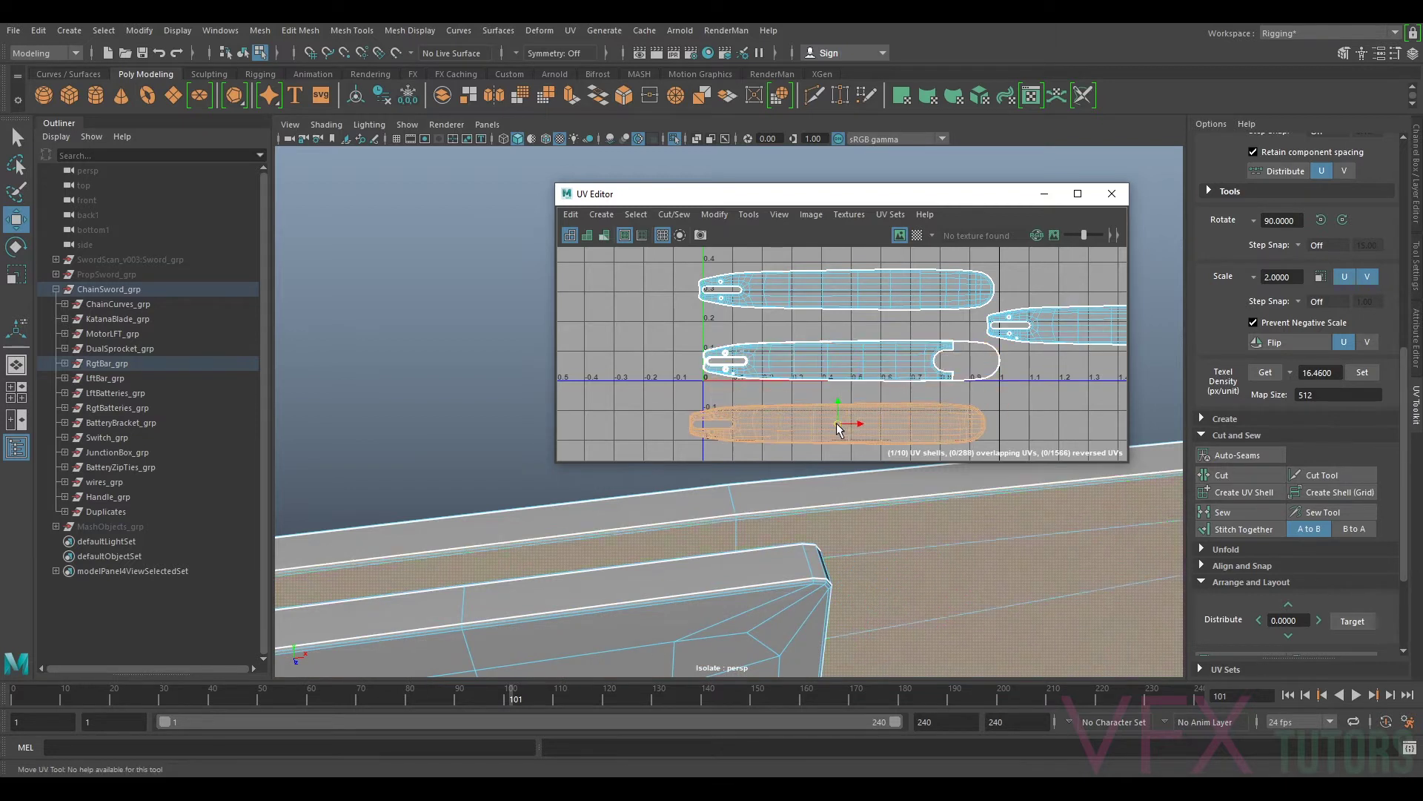
click(856, 365)
drag(811, 366, 565, 326)
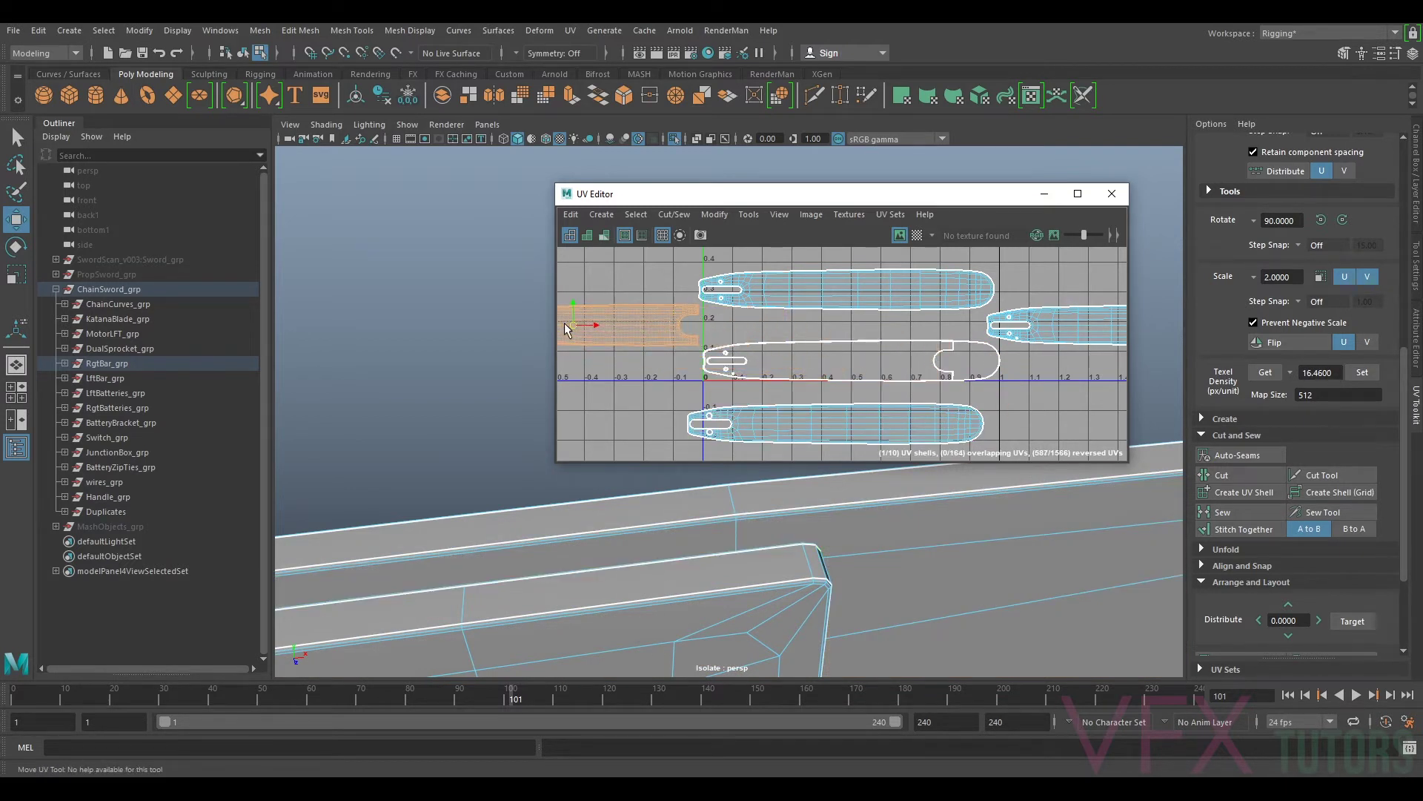
Step: Examine the remaining thin UV shells of the bar's outer border, cutout, slot and round holes
alt+middle_drag(882, 371, 991, 371)
scroll(1032, 362, up, 5)
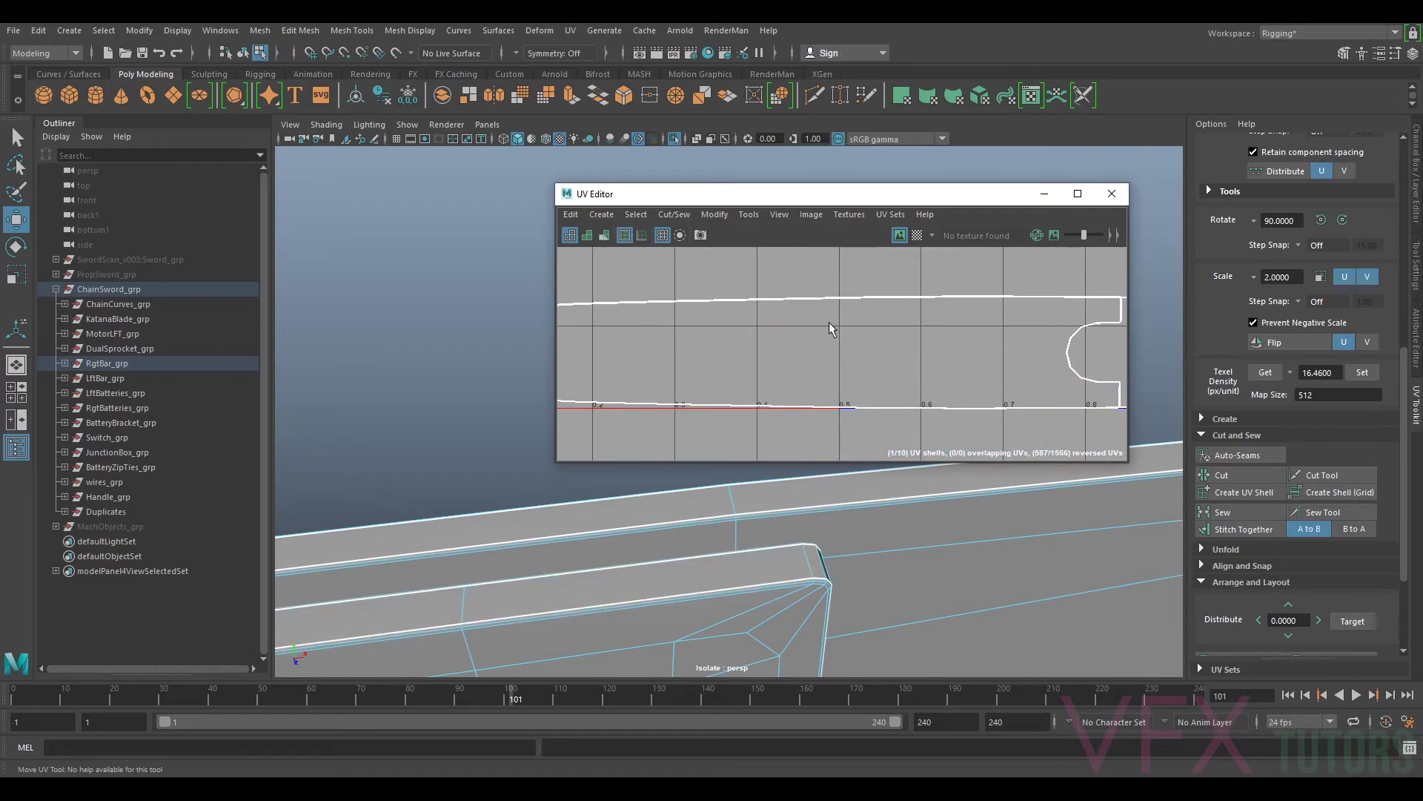
scroll(1018, 376, down, 3)
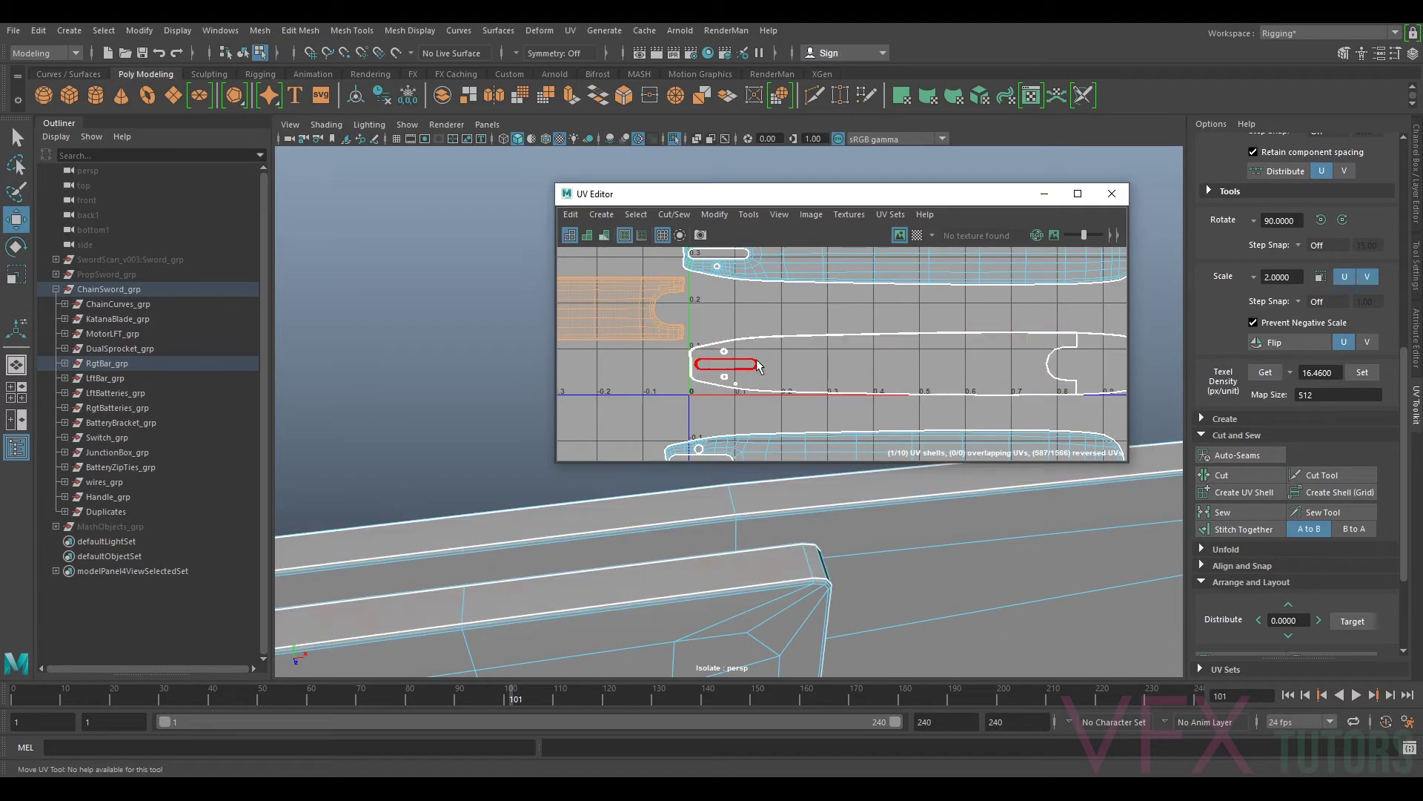
scroll(739, 382, up, 3)
scroll(754, 350, up, 8)
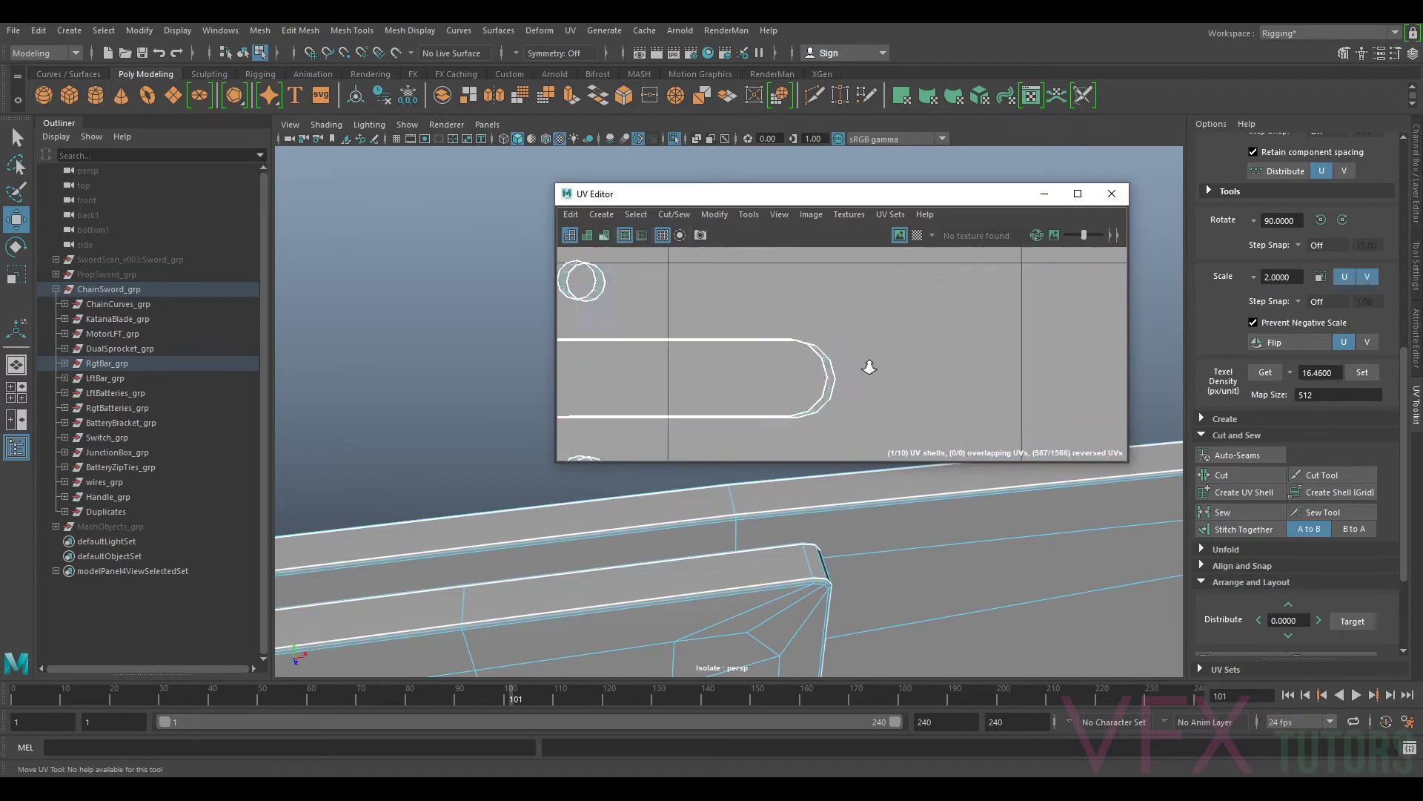
alt+middle_drag(815, 405, 1126, 322)
scroll(1126, 324, down, 8)
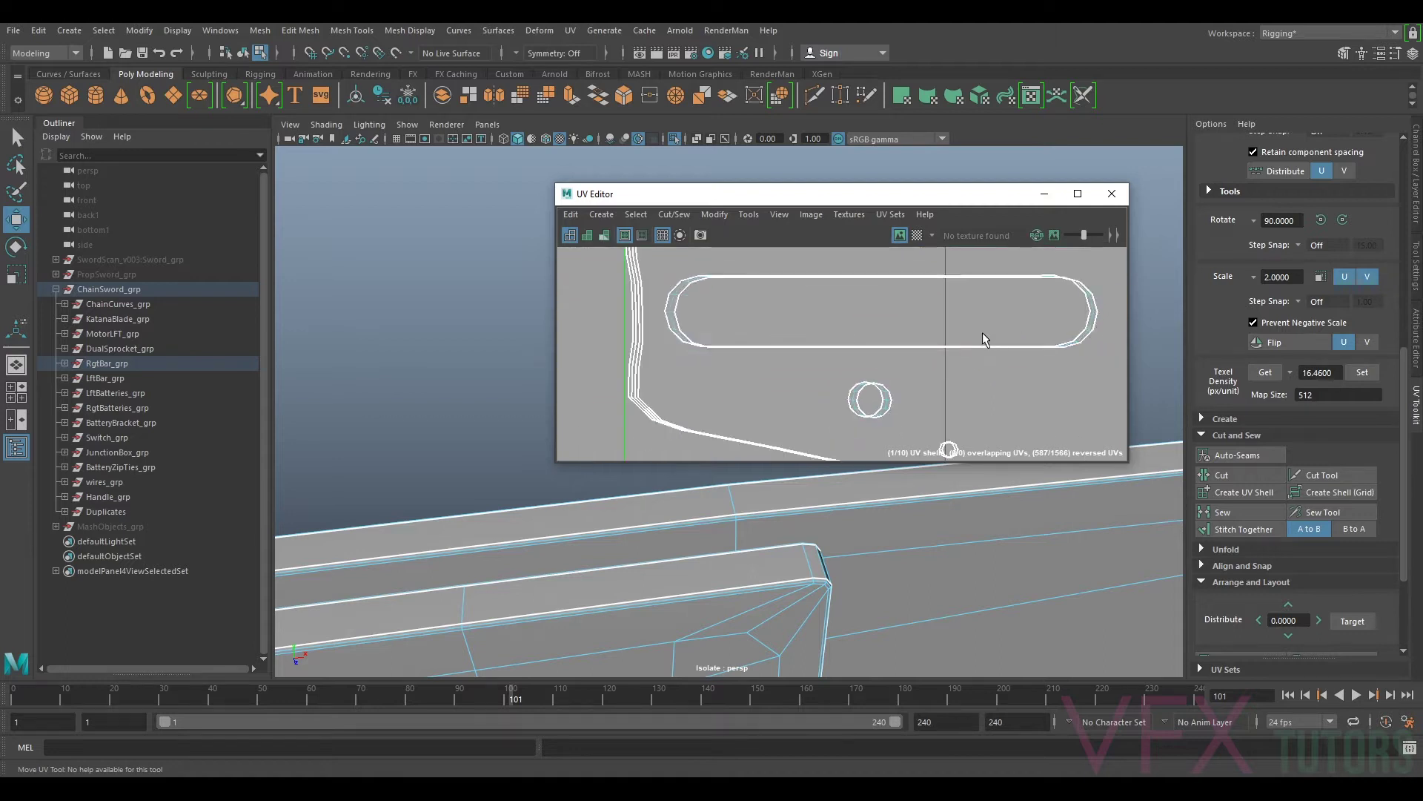
alt+middle_drag(912, 367, 955, 368)
scroll(680, 338, down, 10)
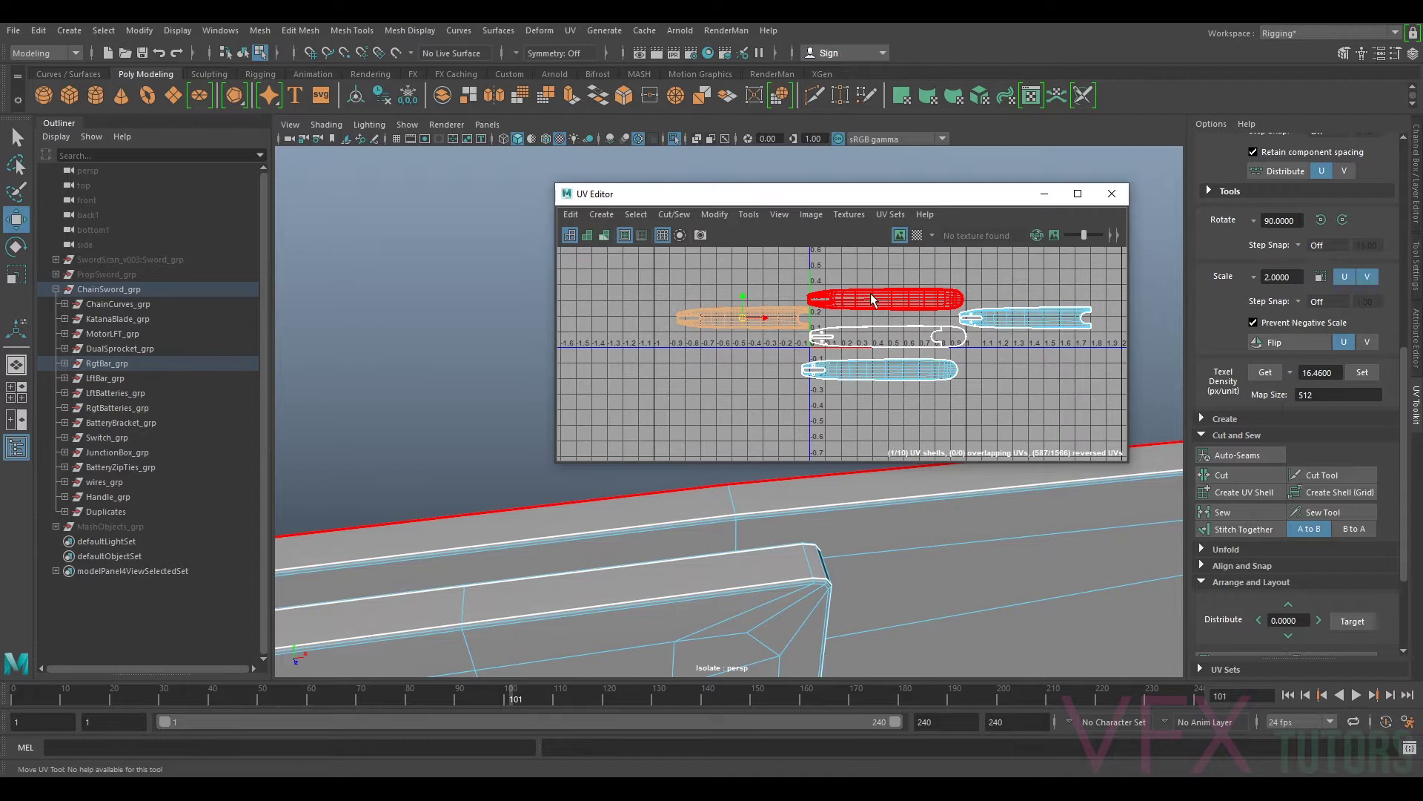
Step: Arrange the four face shells as two stacked pairs, one above the thin shells and one in the negative U area
click(872, 299)
click(1025, 321)
drag(1023, 318, 874, 274)
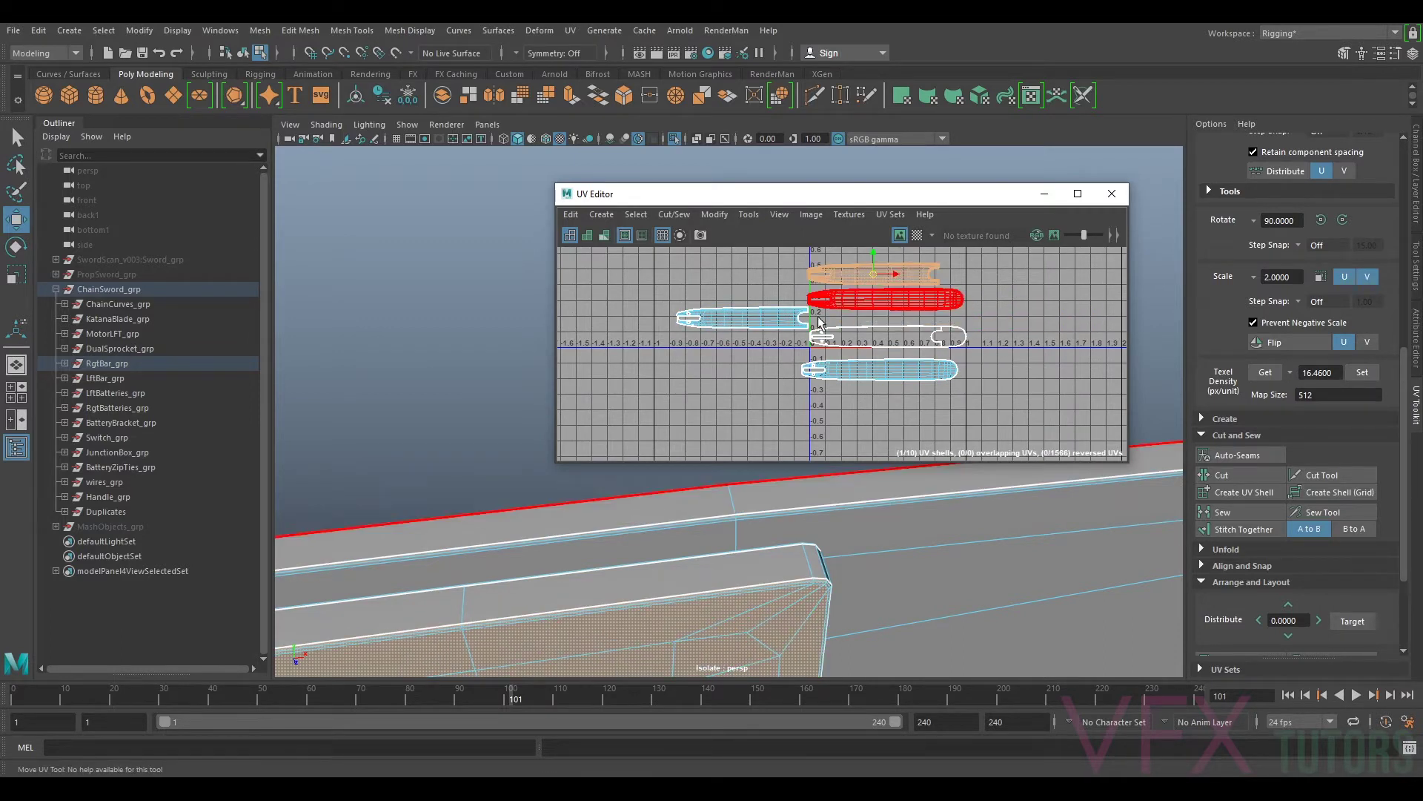
click(875, 371)
drag(874, 371, 708, 265)
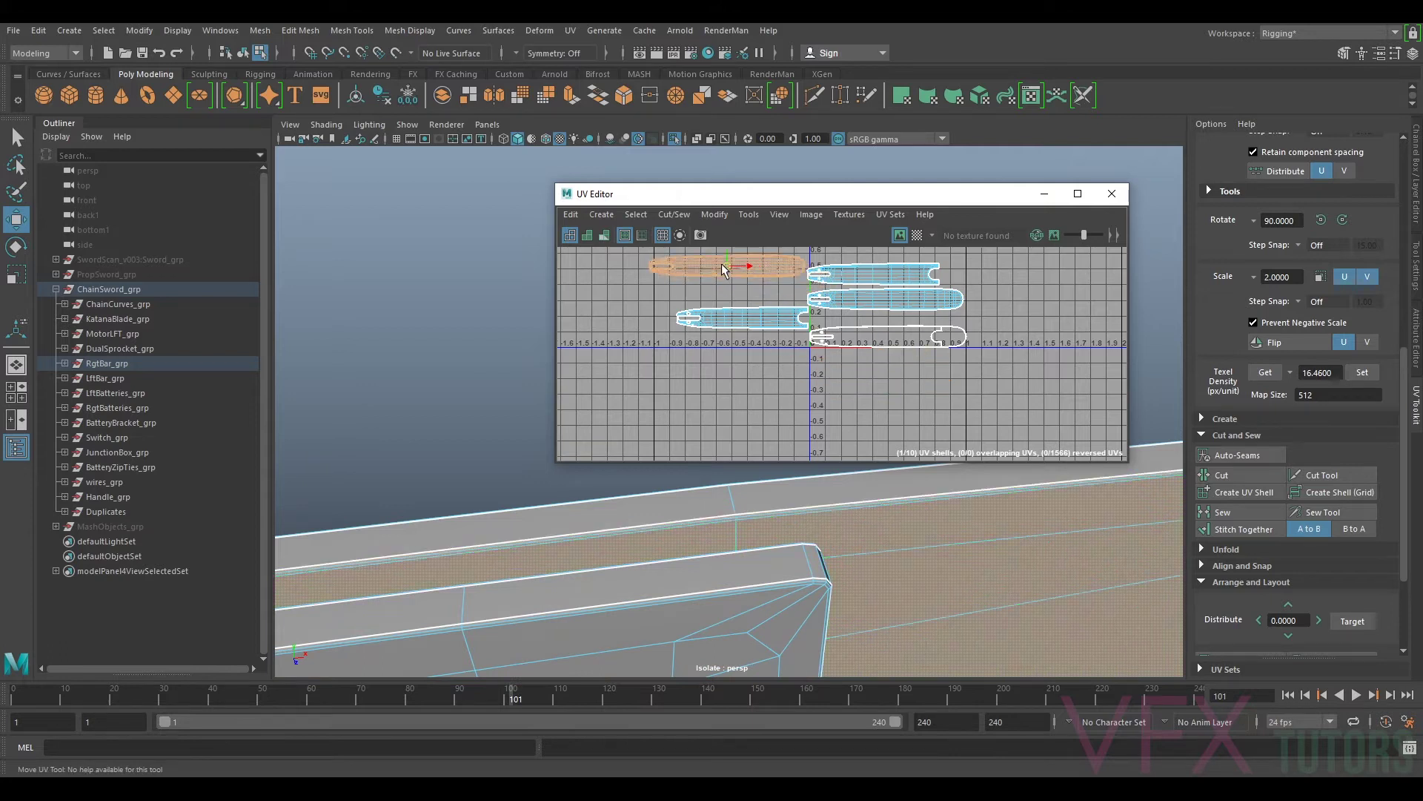
click(759, 316)
drag(743, 318, 710, 293)
Step: Enlarge the UV Editor and select all of the bar's UV shells
scroll(817, 349, up, 5)
scroll(964, 311, up, 5)
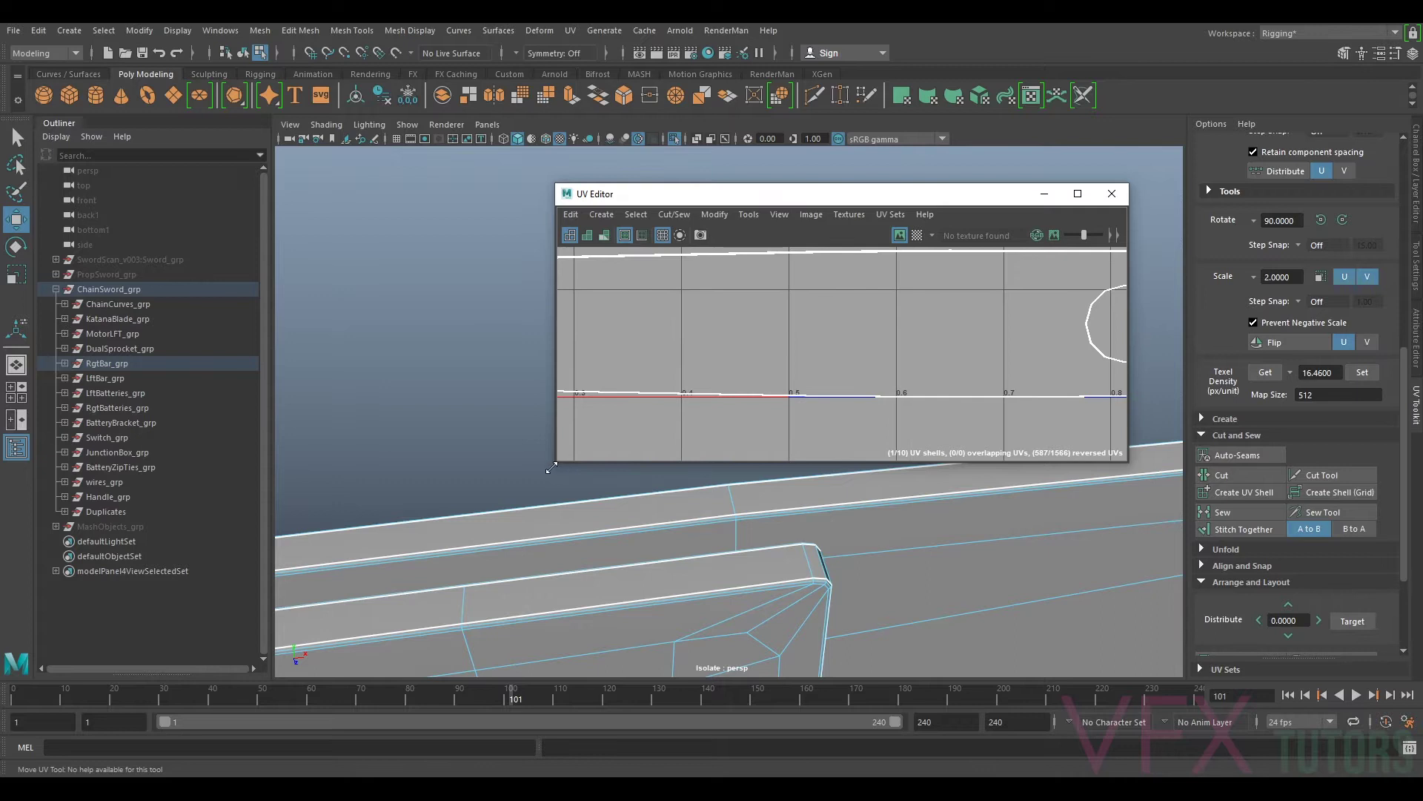
drag(558, 465, 335, 684)
scroll(899, 438, down, 3)
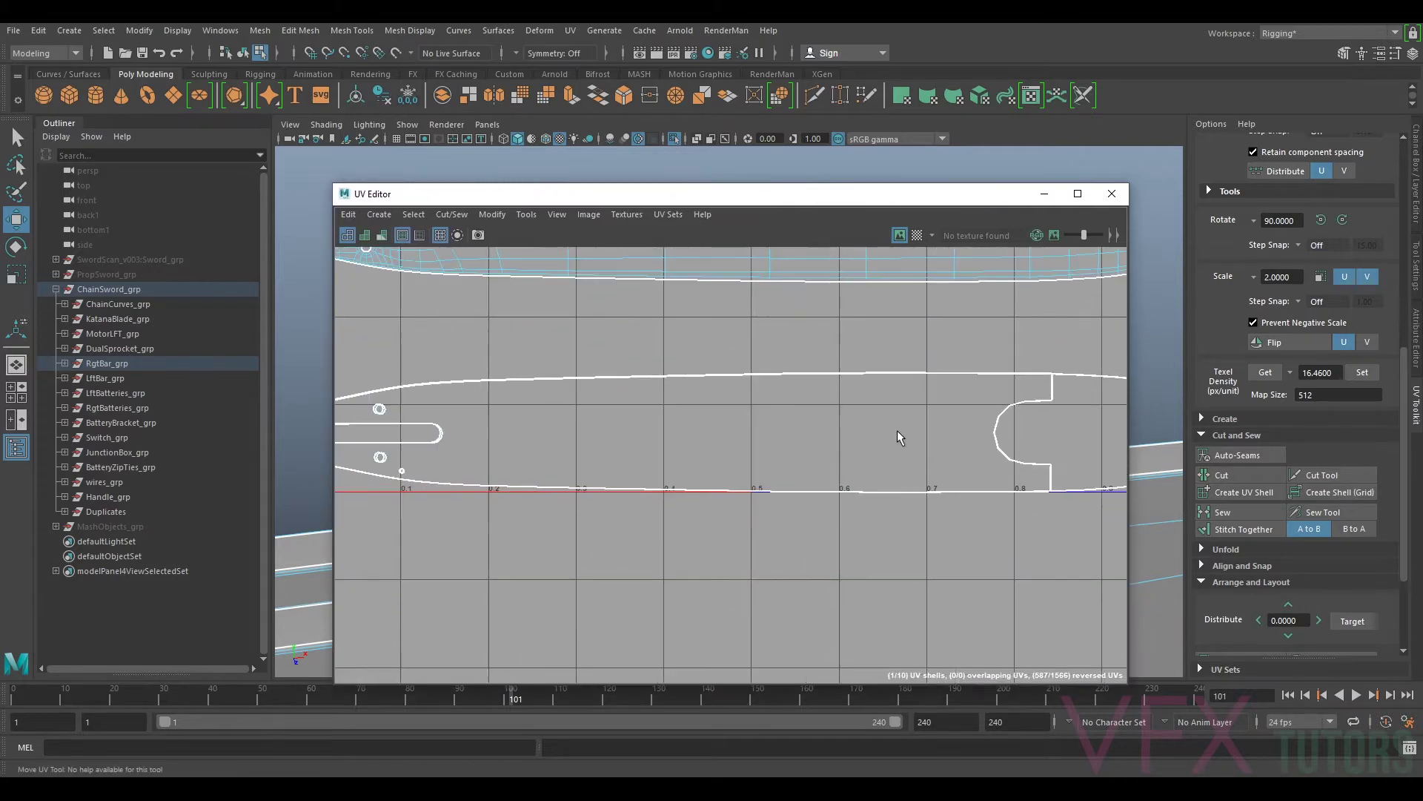
scroll(1000, 419, down, 6)
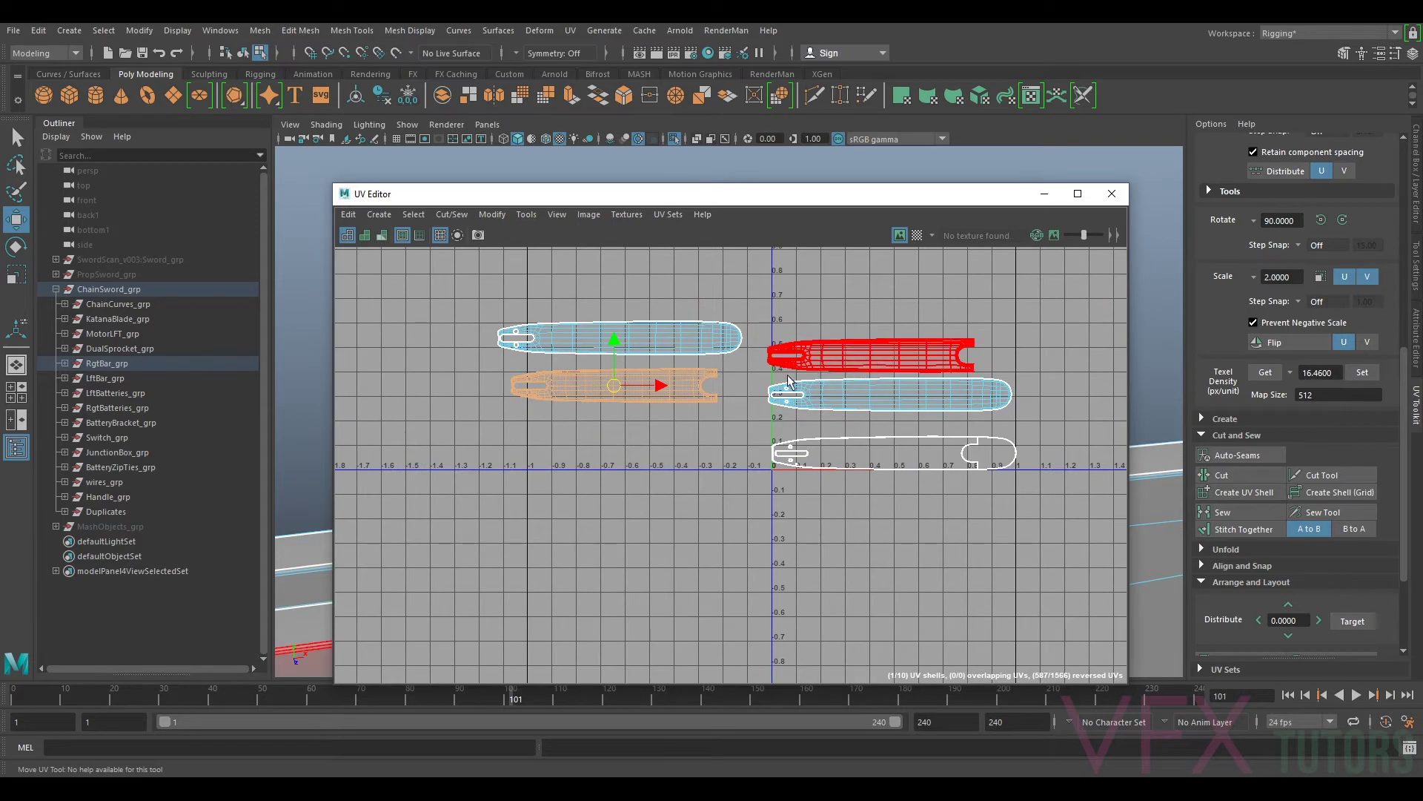
drag(1029, 273, 474, 521)
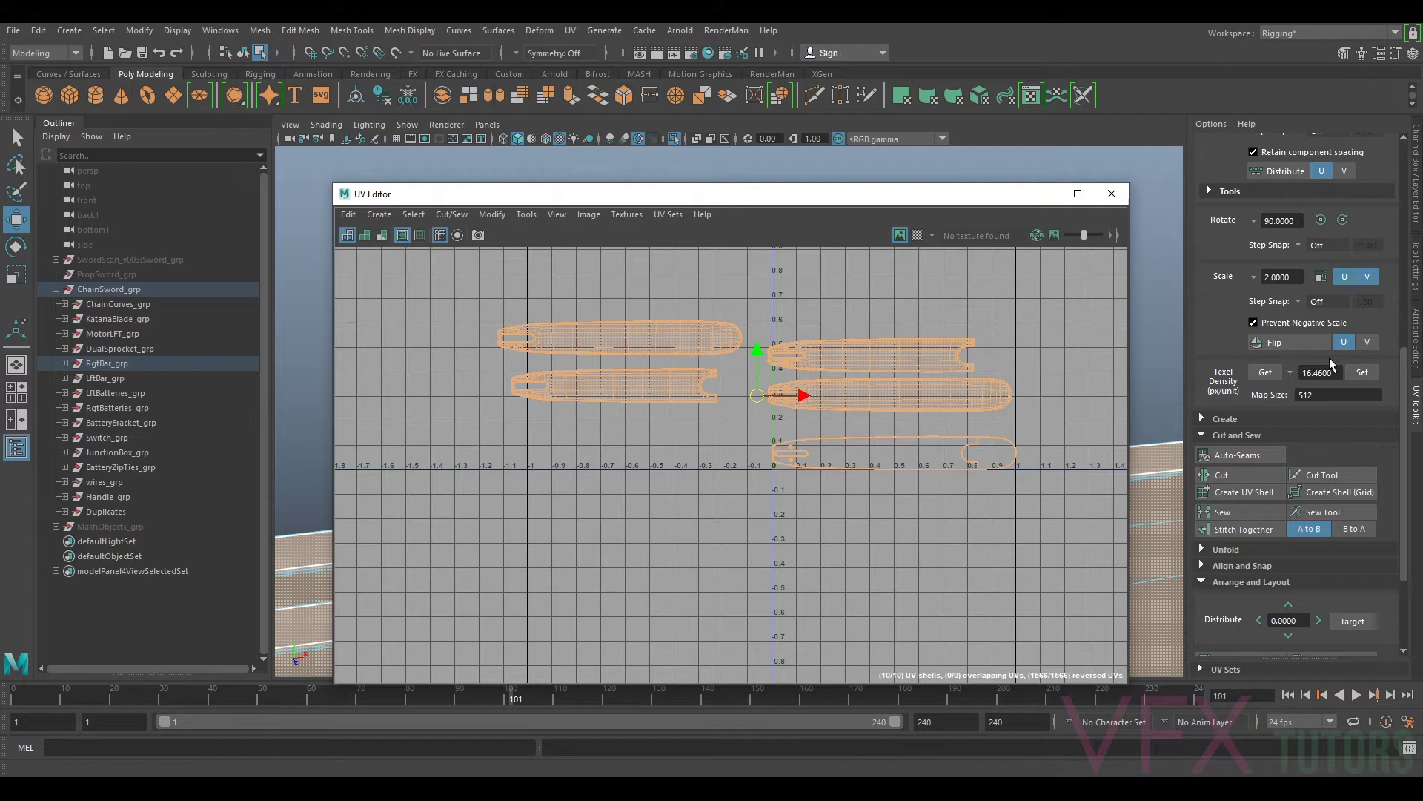
Step: Try applying a texel density of 16.46 px/unit to all of the bar's UV shells and moving them
click(1355, 372)
scroll(925, 378, down, 6)
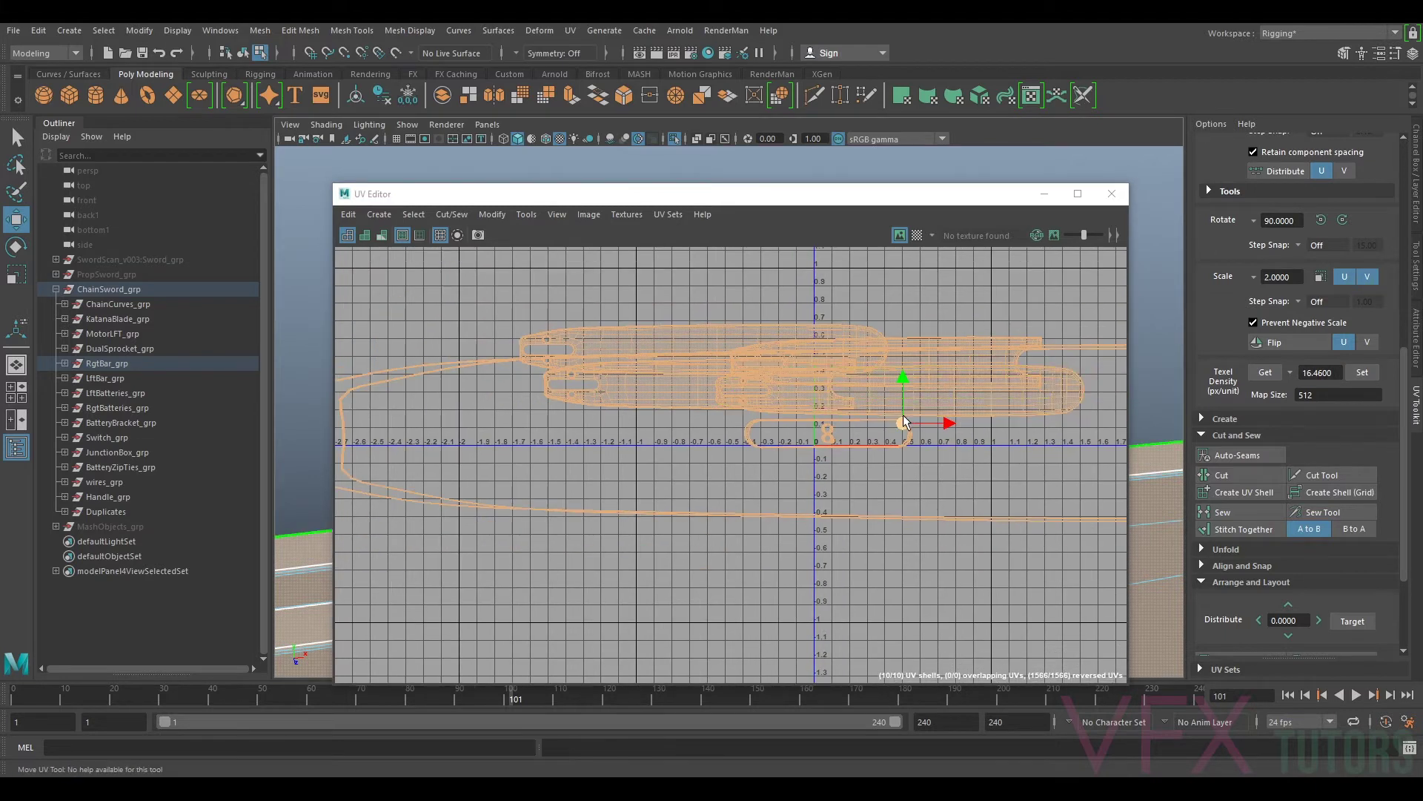
drag(909, 424, 1033, 397)
key(ctrl+z)
key(ctrl+z)
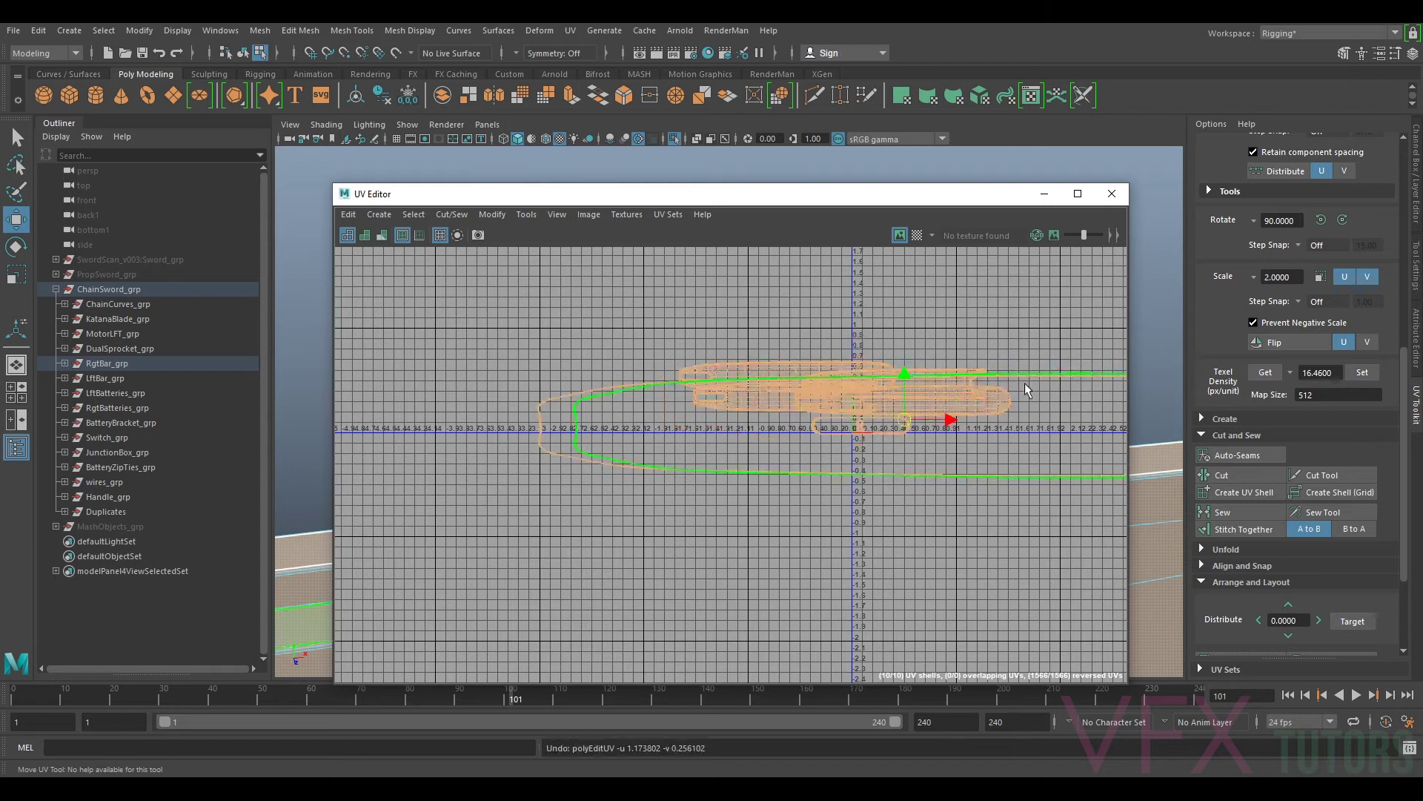
scroll(939, 367, up, 4)
alt+middle_drag(948, 412, 950, 304)
scroll(958, 309, up, 7)
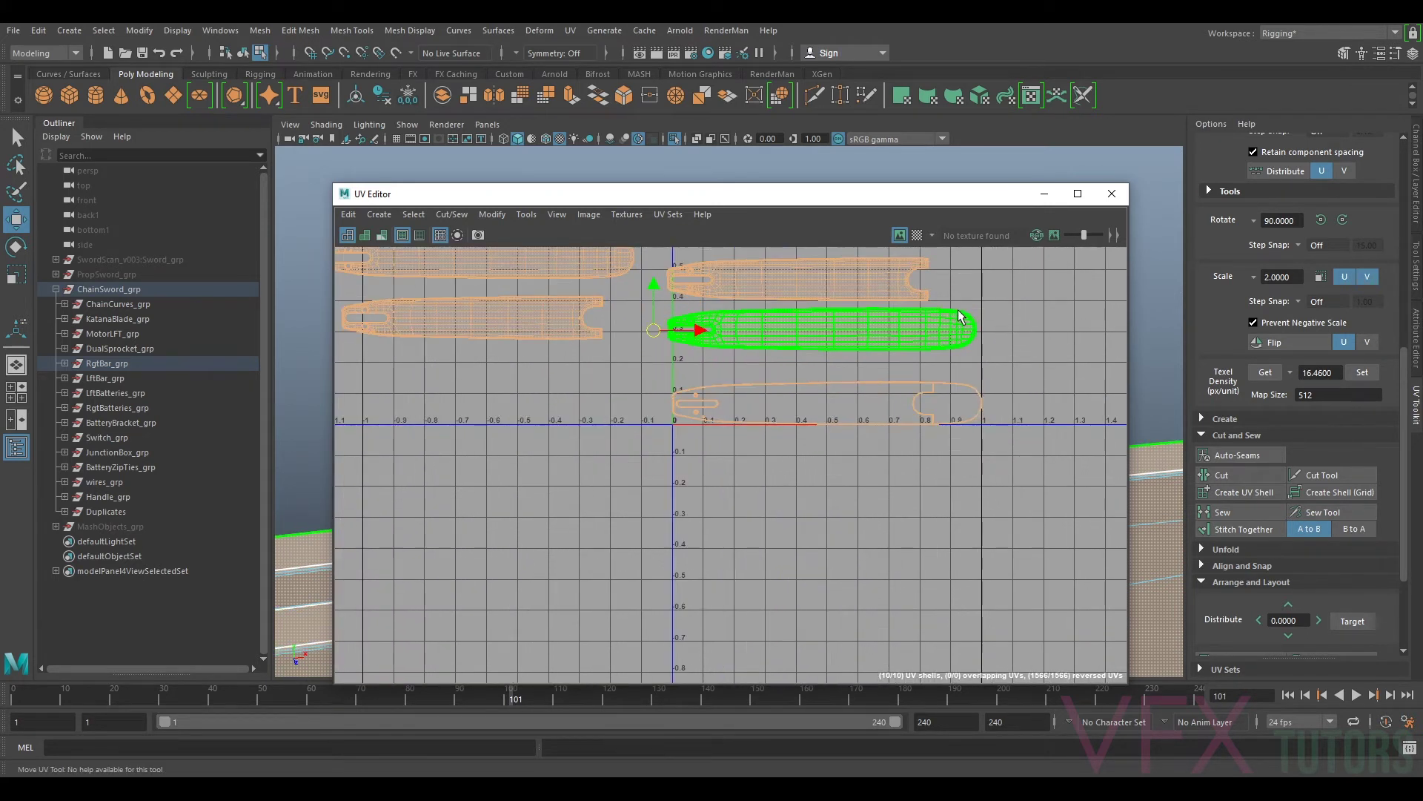
Step: Unfold the rounded face shell that lies just above the thin shells
alt+middle_drag(829, 328, 938, 526)
click(923, 377)
click(915, 465)
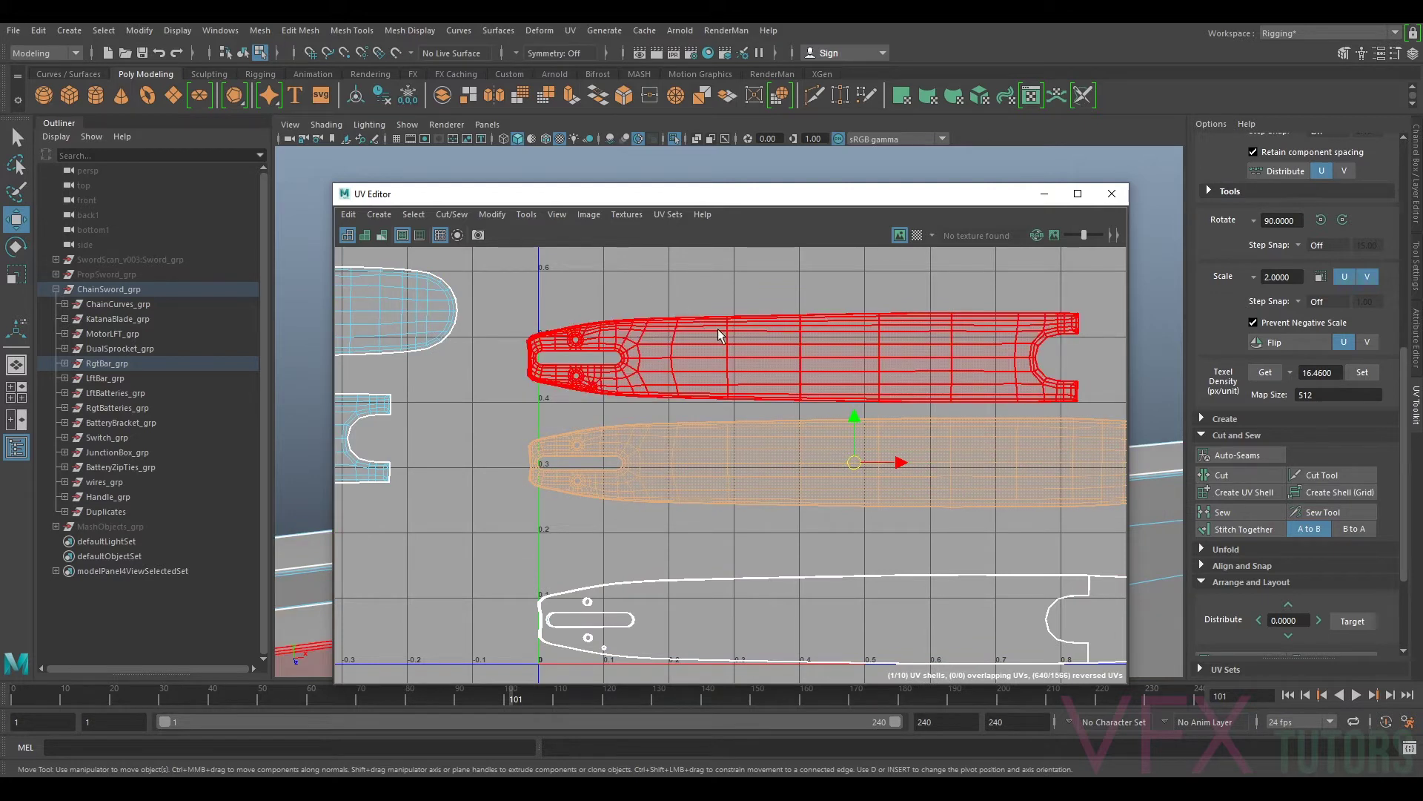
key(ctrl+z)
key(ctrl+z)
Step: Rotate the unfolded rounded shell to horizontal, place it below the notched shell and straighten it with Orient Shells
key(e)
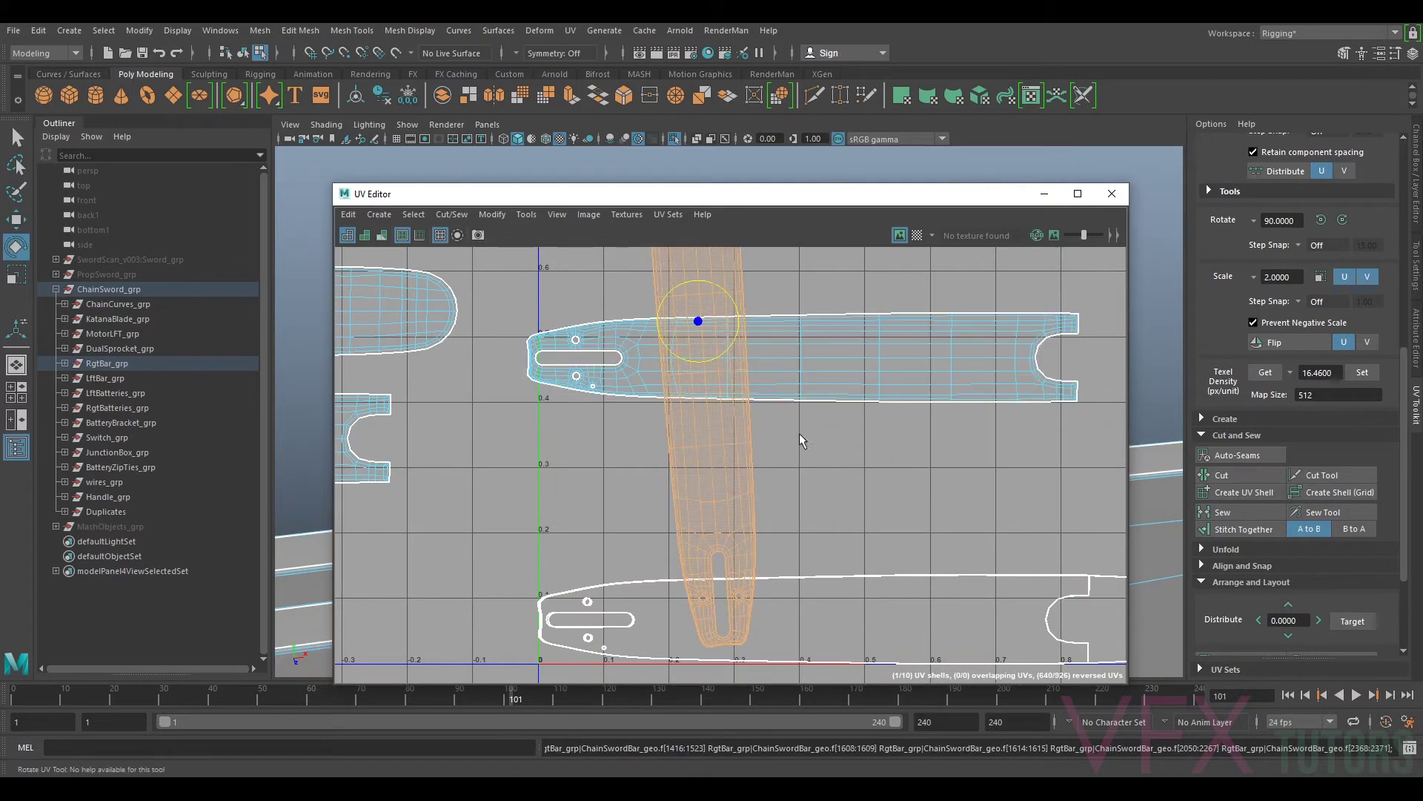
drag(744, 314, 722, 426)
key(w)
drag(687, 330, 823, 482)
scroll(1264, 565, down, 3)
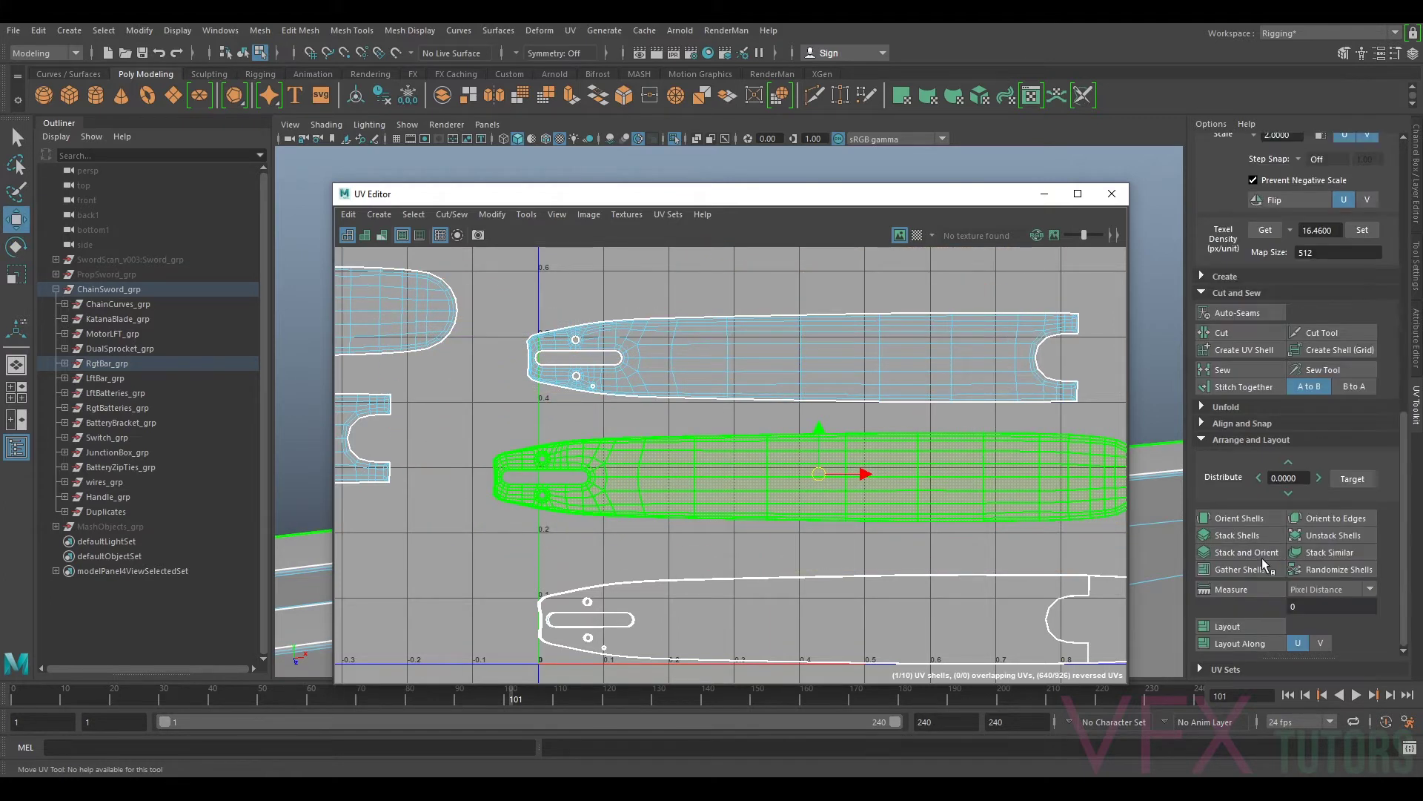
click(1221, 520)
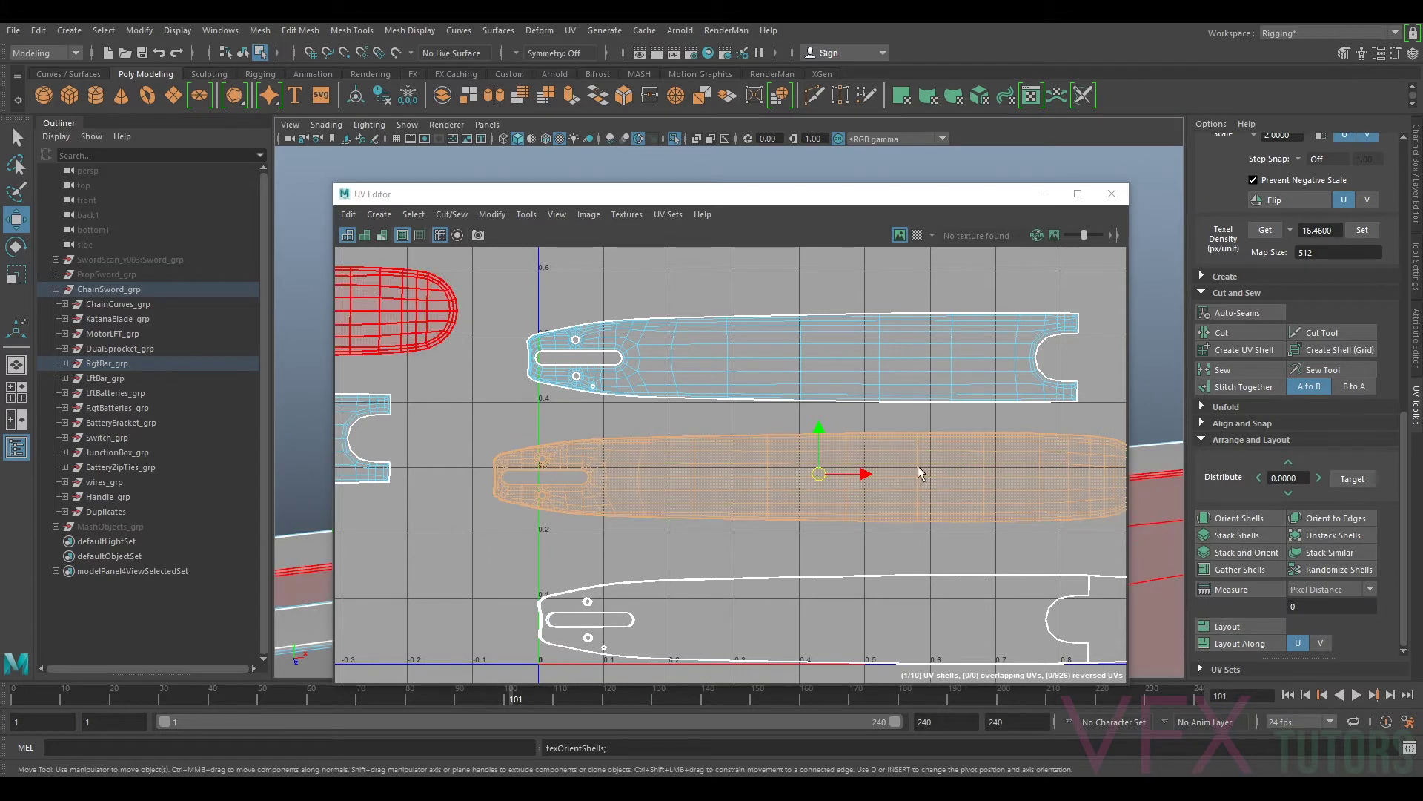
Step: Apply the 16.46 texel density to the rounded shell and move it above the other shells, just under V 1
click(1363, 231)
scroll(906, 426, down, 5)
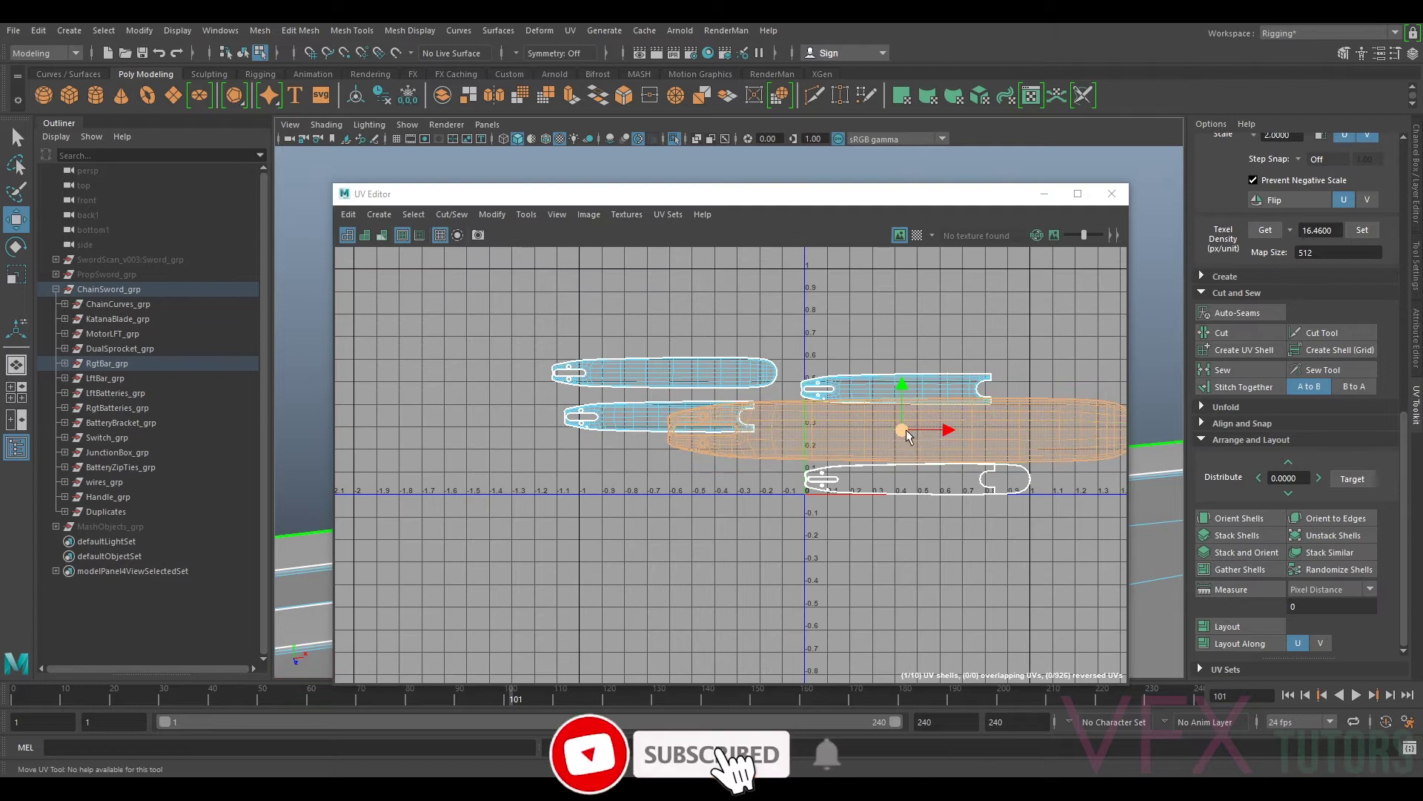
drag(903, 421, 1040, 310)
mouse_move(1039, 309)
alt+middle_down()
mouse_move(973, 348)
mouse_move(870, 372)
alt+middle_up()
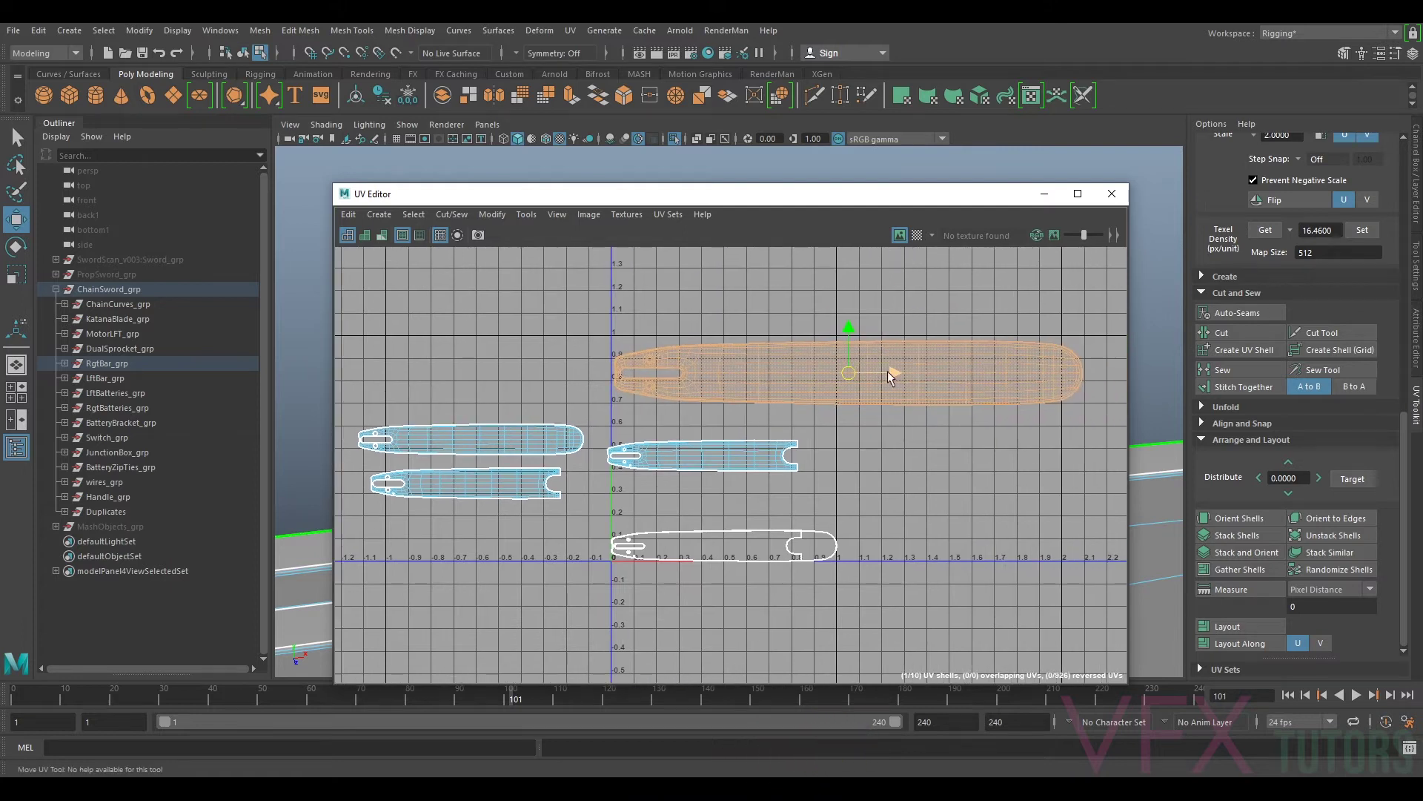
drag(848, 375, 851, 372)
Step: Try rotating the enlarged rounded shell
scroll(879, 385, up, 2)
key(e)
drag(868, 350, 705, 471)
key(w)
key(ctrl+z)
key(ctrl+z)
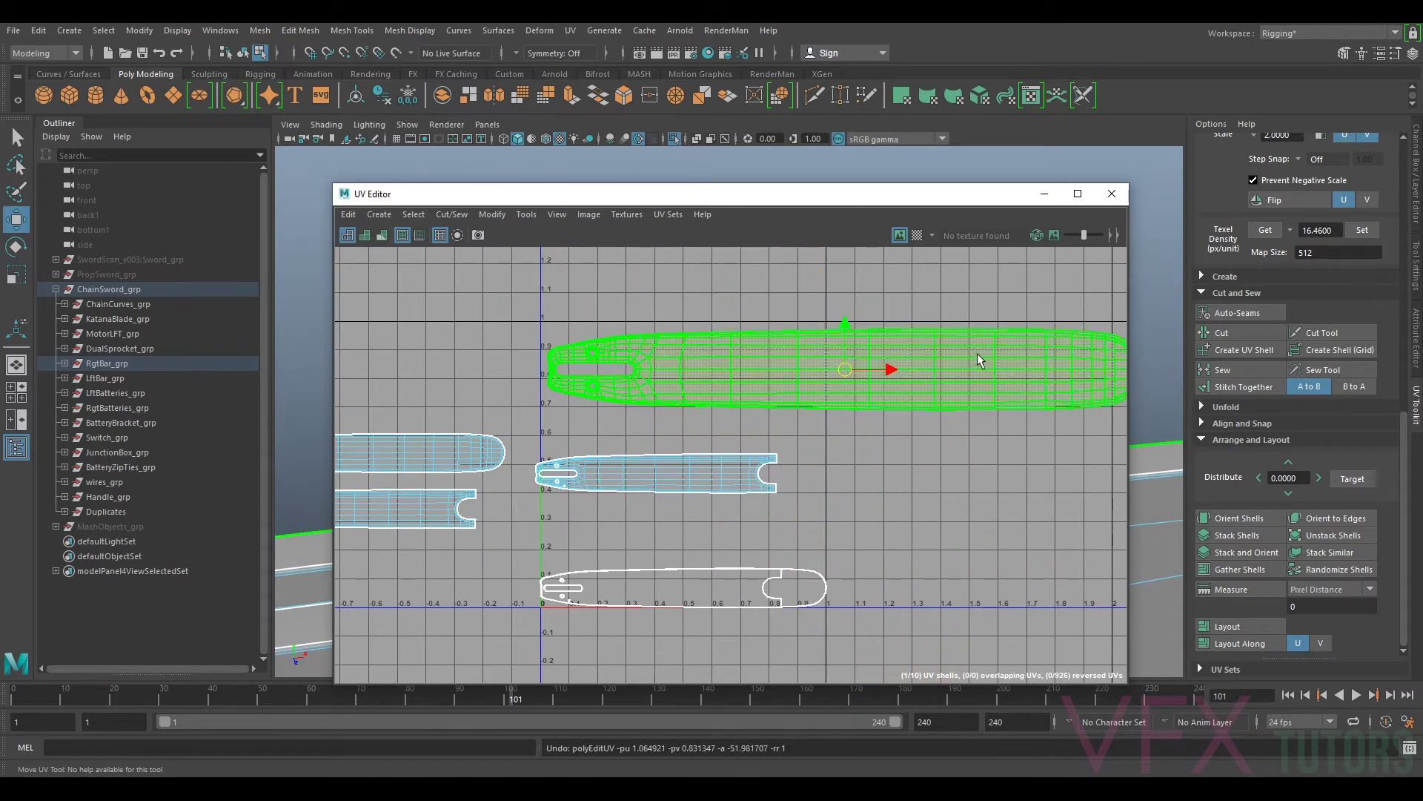
Step: Shift the enlarged rounded shell toward the U 0 line and scale it down to less than two tiles wide
alt+middle_drag(979, 356, 912, 350)
drag(780, 365, 769, 363)
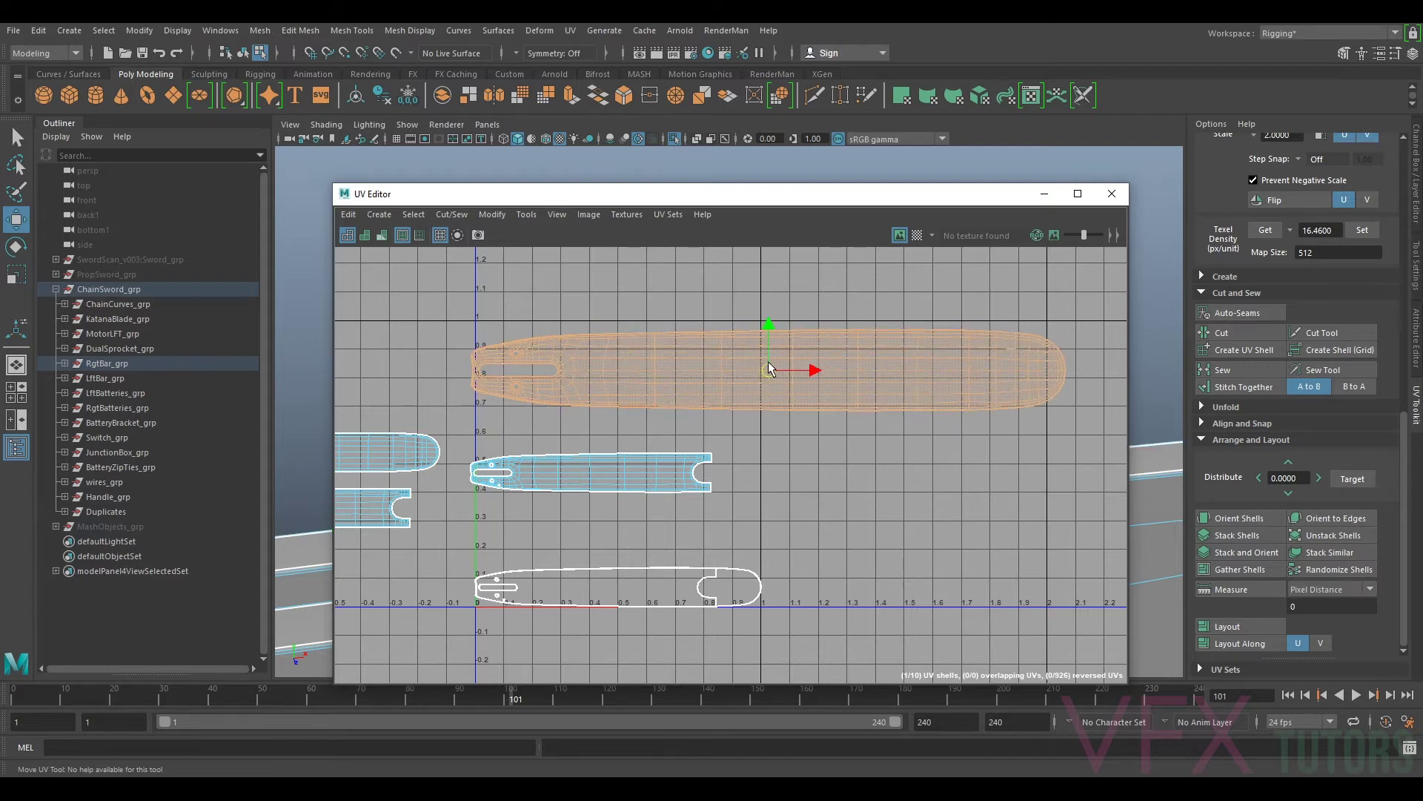
click(769, 368)
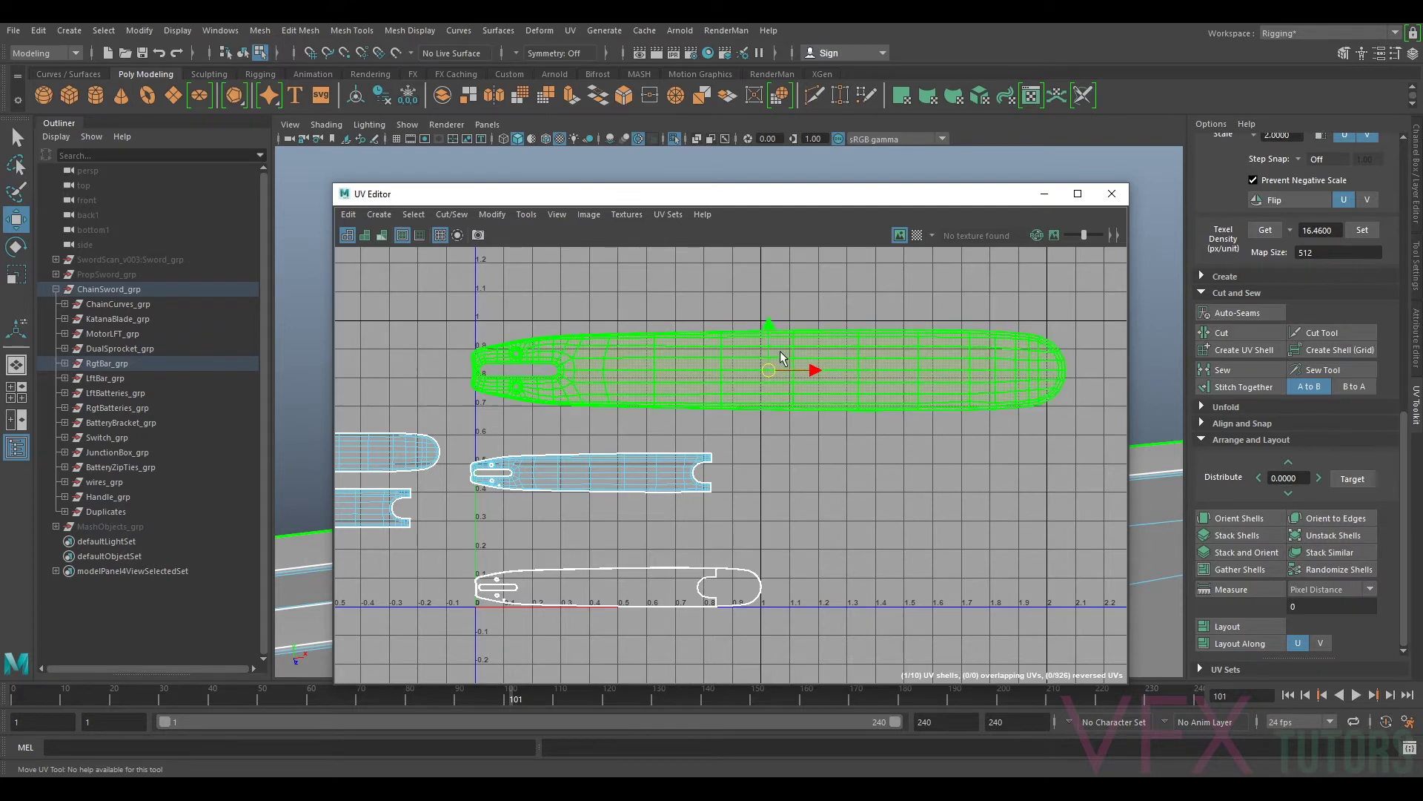
key(r)
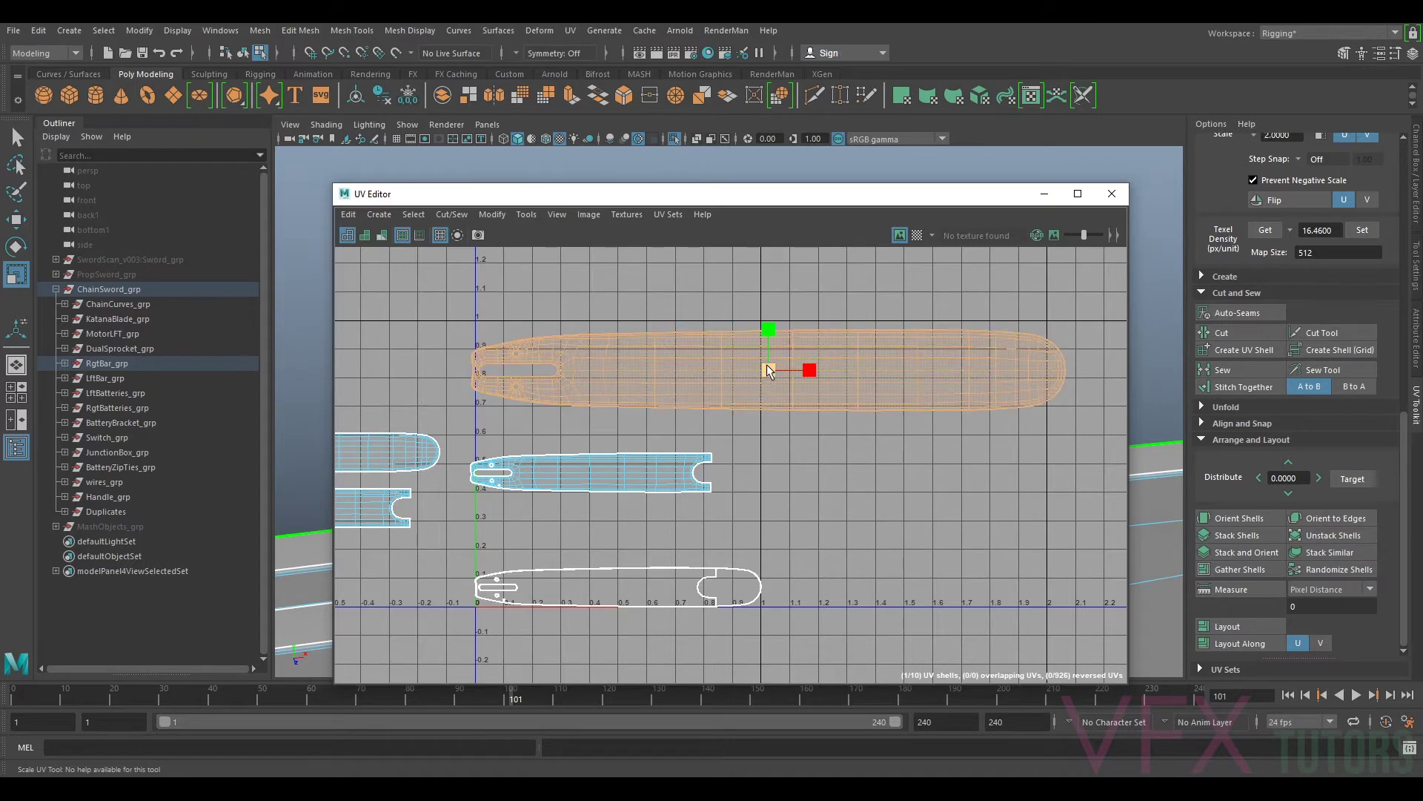
drag(772, 367, 741, 366)
key(w)
key(r)
key(w)
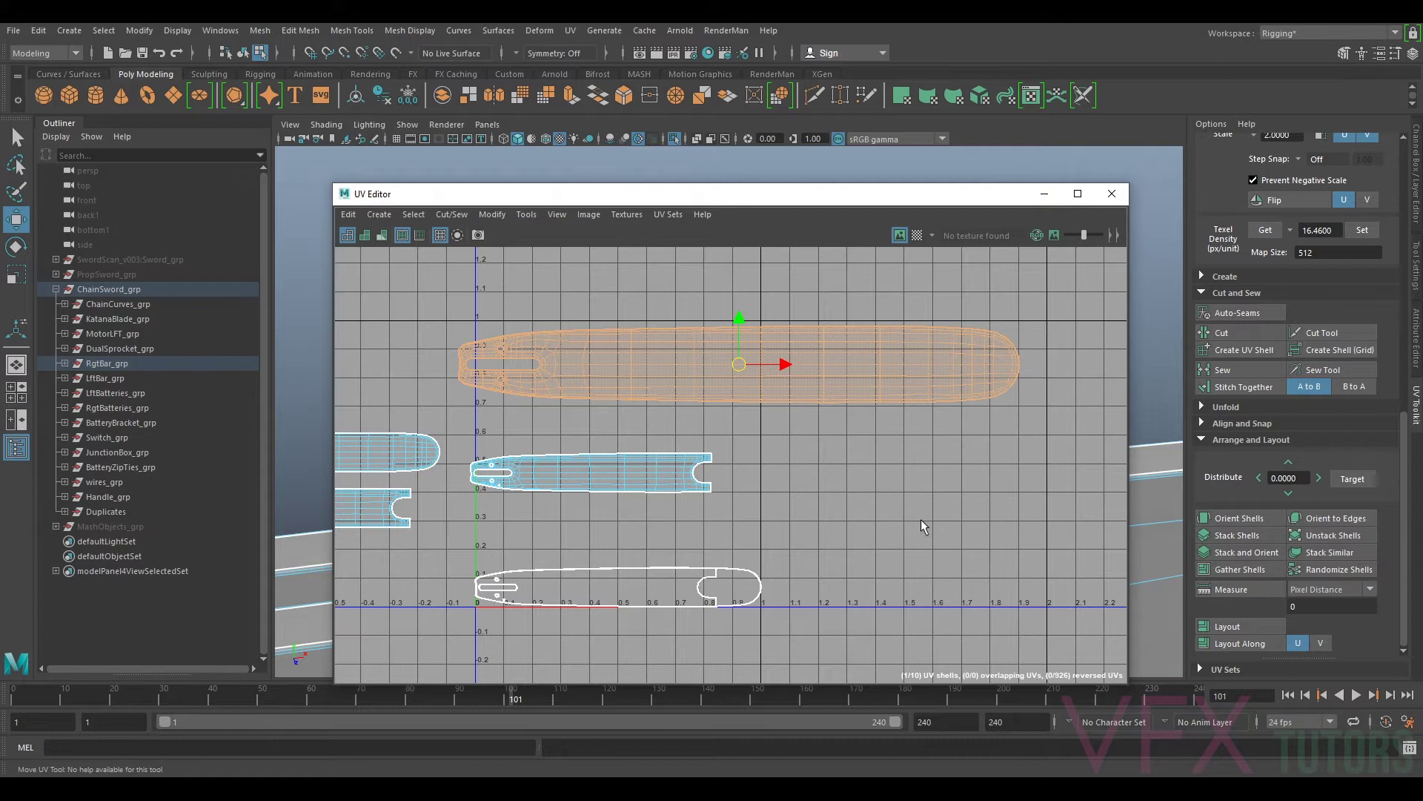
Step: Scale the rounded shell down further and reposition it between the U 0 line and the second tile's end
alt+middle_drag(741, 337, 788, 351)
alt+right_drag(788, 351, 861, 341)
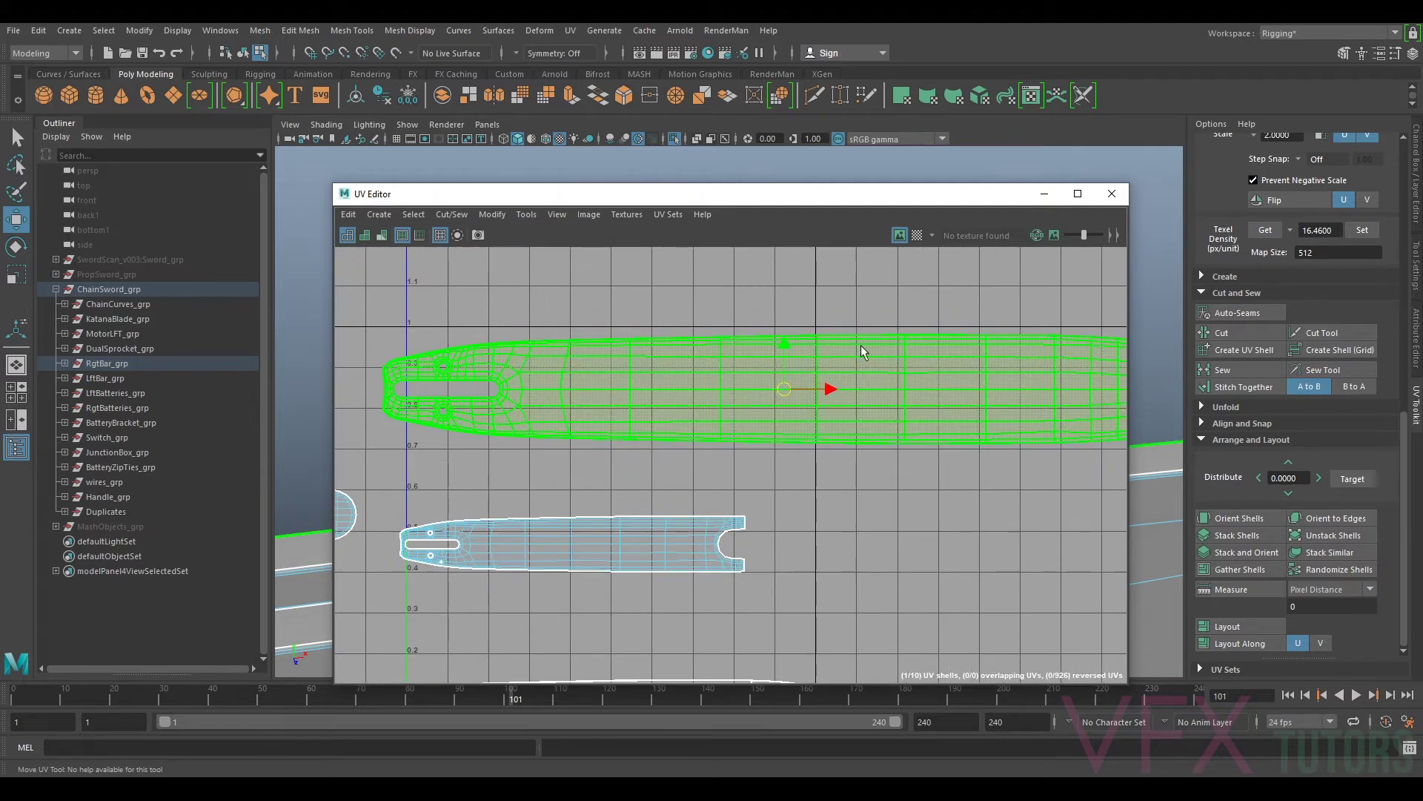
key(r)
drag(784, 389, 785, 390)
key(w)
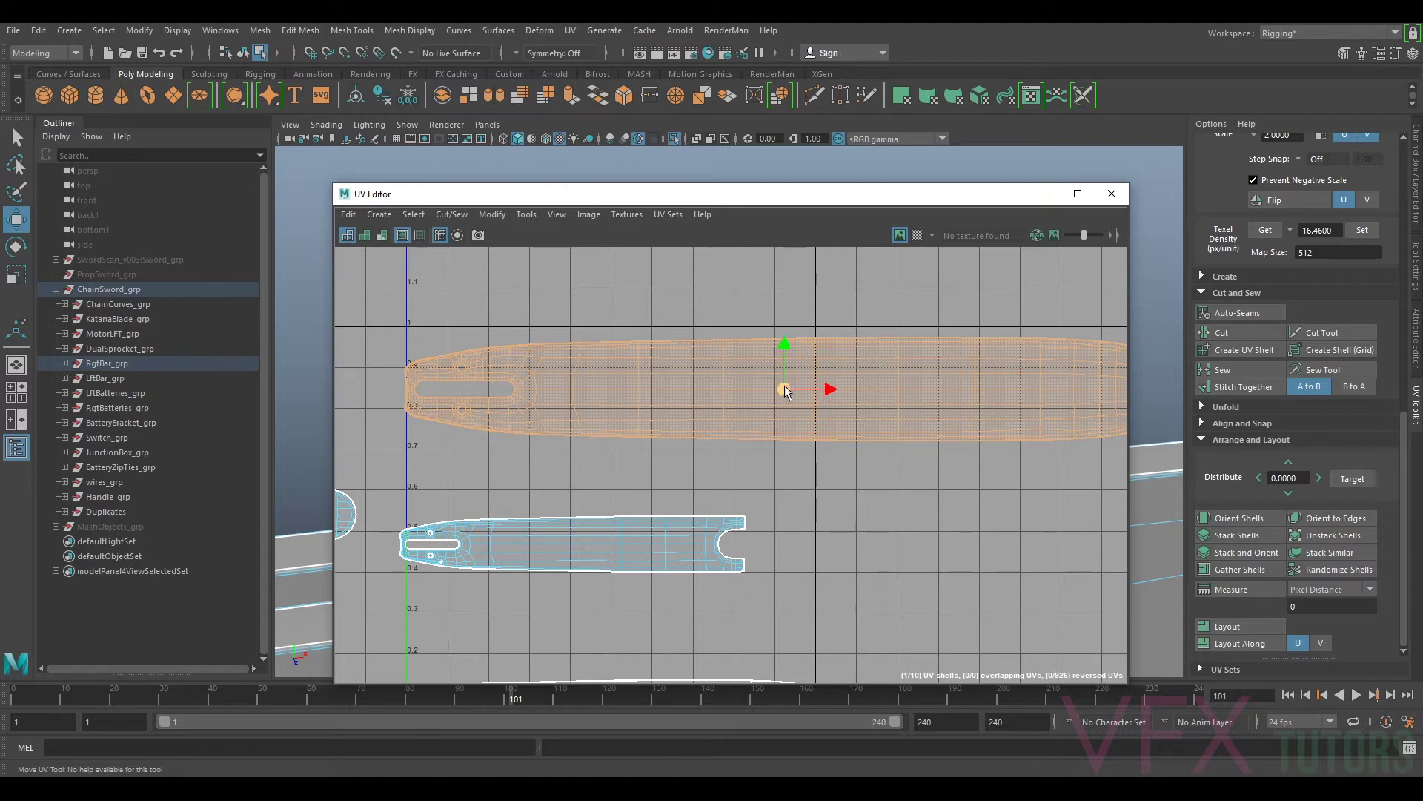
scroll(826, 371, down, 2)
alt+middle_drag(876, 384, 788, 387)
mouse_move(709, 382)
mouse_down()
mouse_move(784, 384)
mouse_move(701, 381)
mouse_up()
key(r)
key(w)
scroll(701, 381, up, 2)
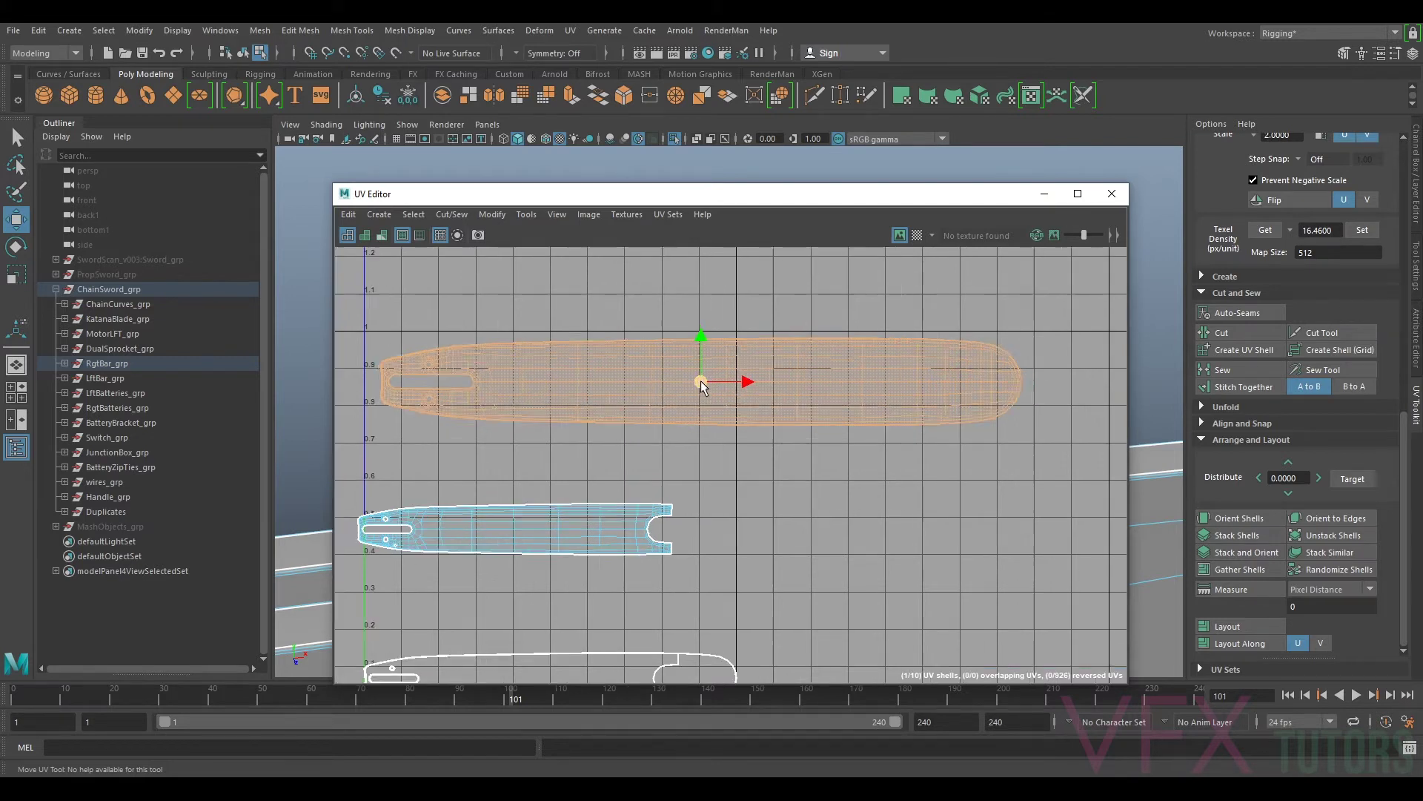
alt+middle_drag(546, 377, 613, 384)
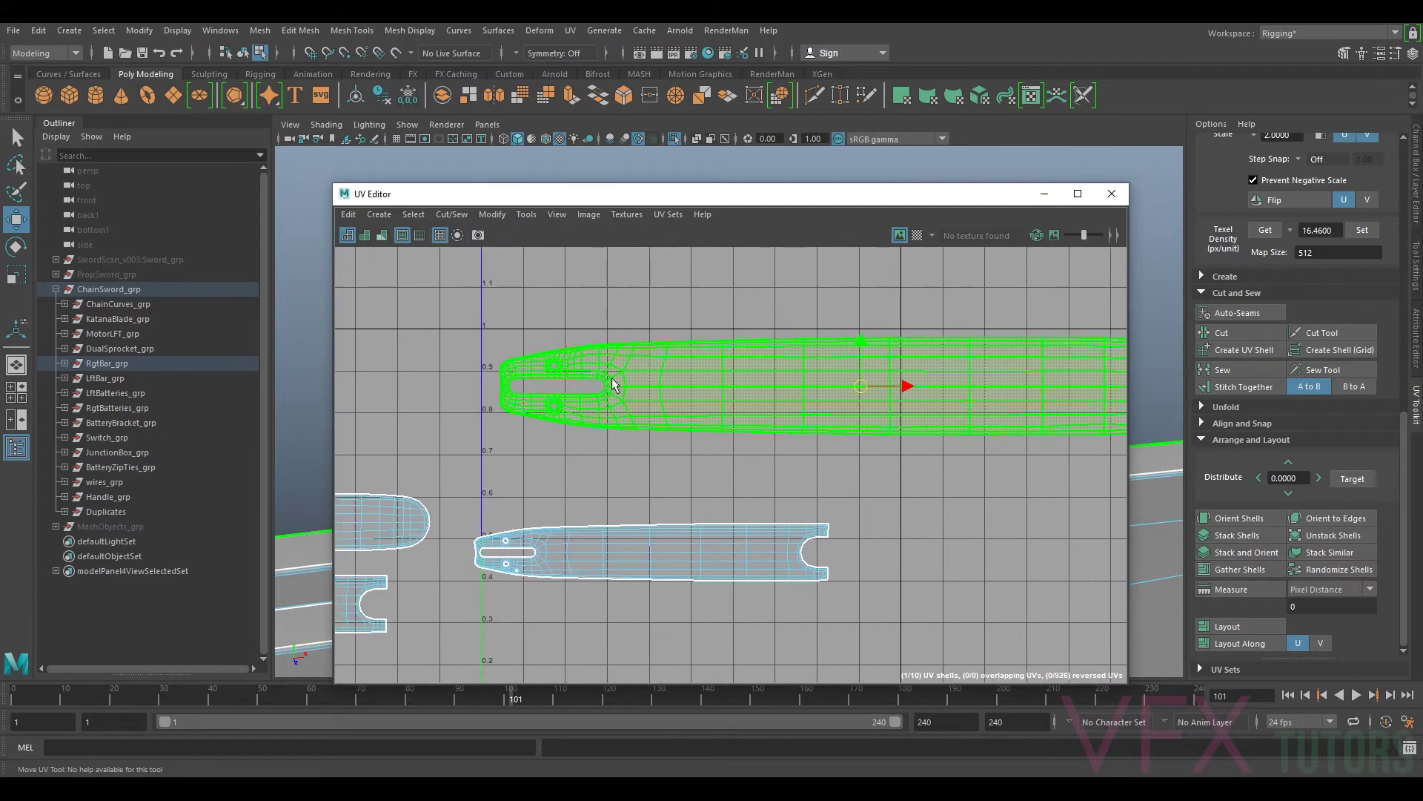
Step: Fine-tune the rounded shell's scale and position so its slotted end sits against U 0, just below V 1
key(r)
key(F8)
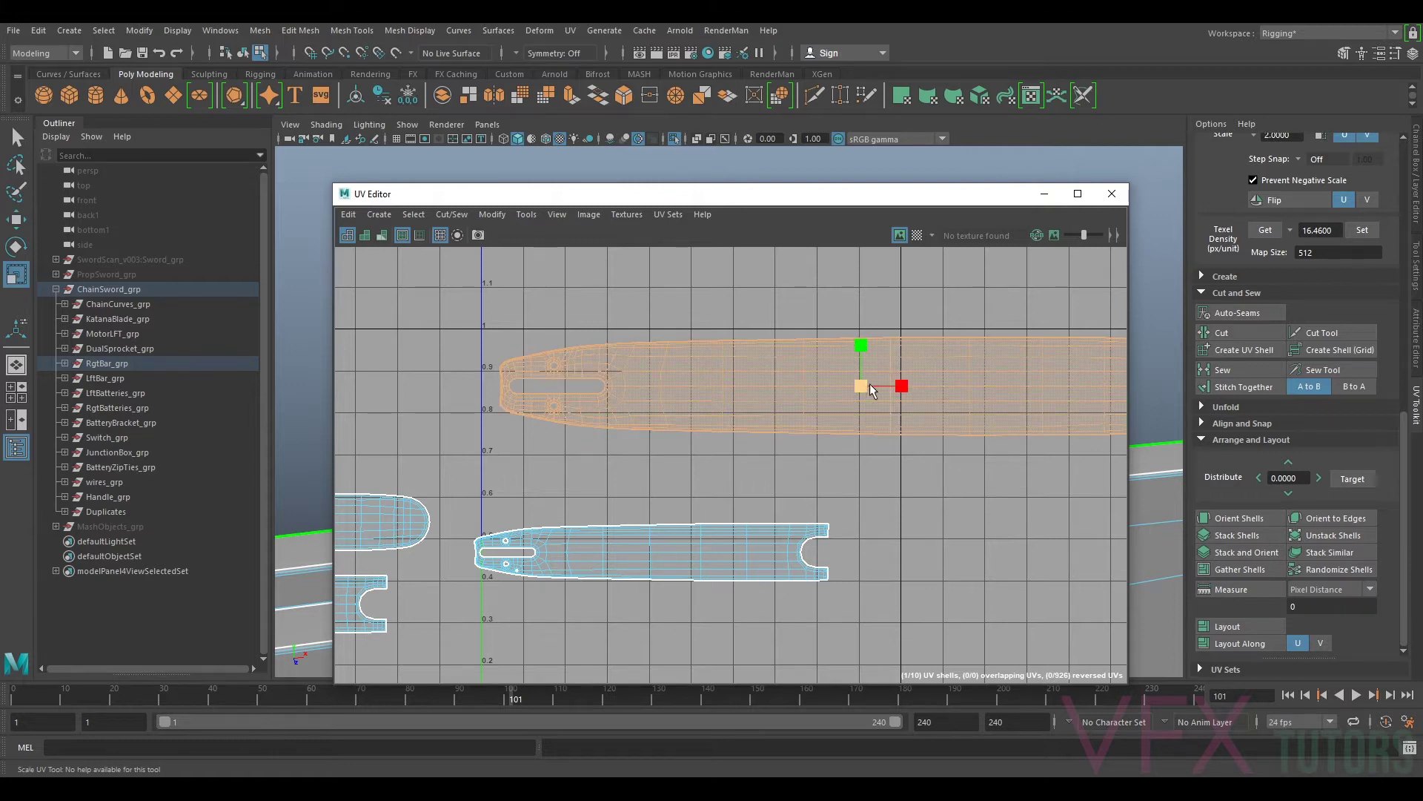
mouse_move(858, 383)
mouse_down()
mouse_move(873, 395)
mouse_move(863, 381)
mouse_up()
key(w)
key(F8)
key(F8)
key(r)
key(w)
key(F8)
key(F8)
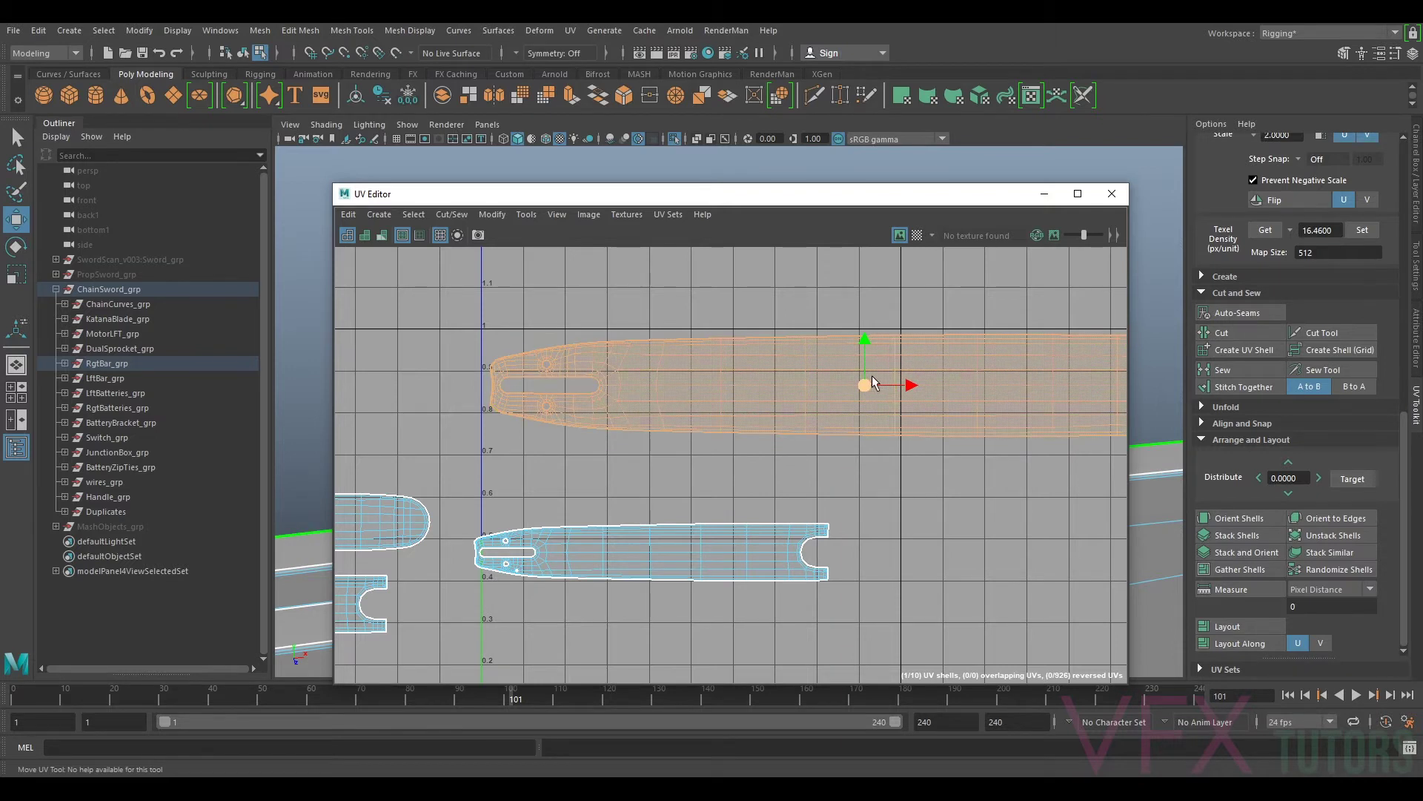
key(r)
drag(865, 381, 869, 387)
key(ctrl+z)
key(w)
key(F8)
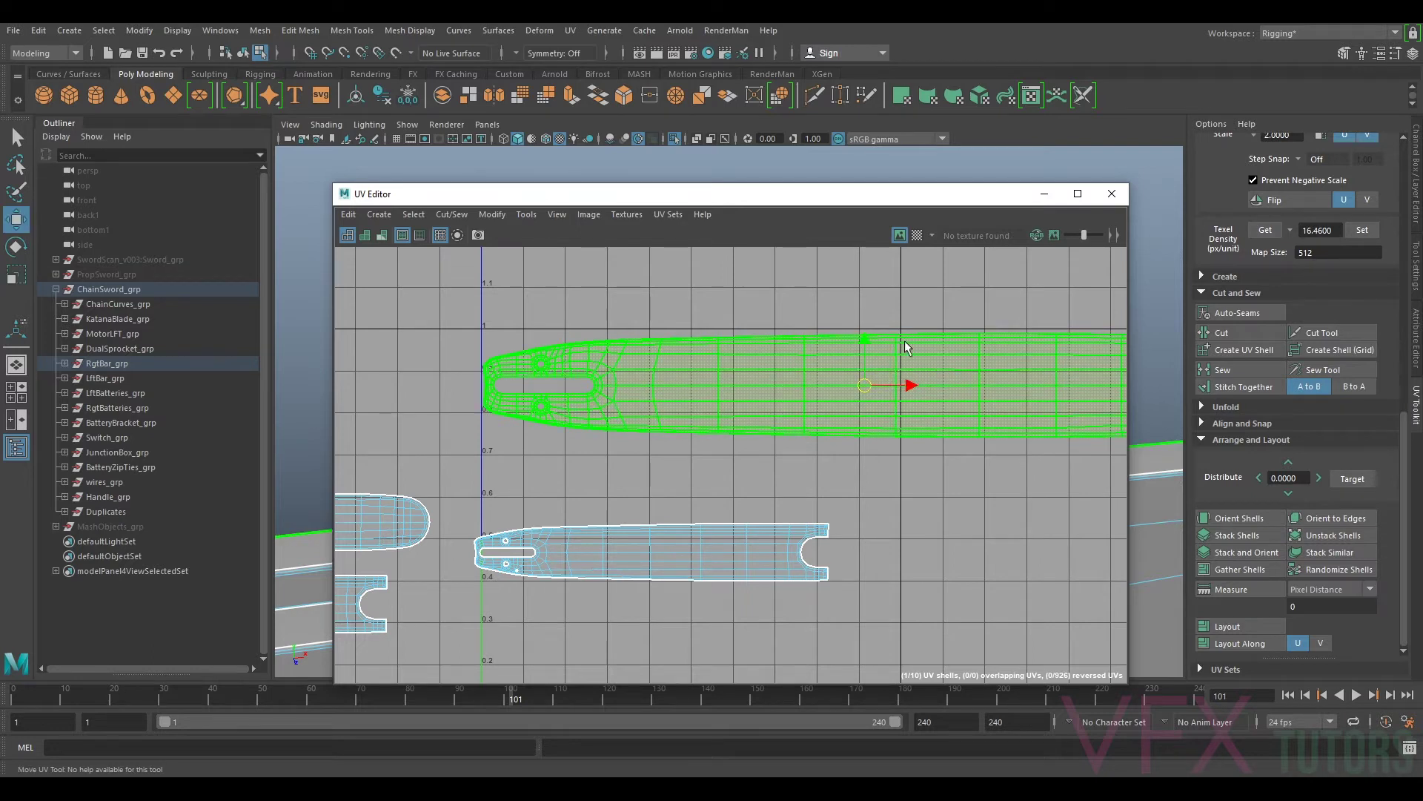
Step: Get the texel density of the scaled rounded shell as the value for the other shells
alt+middle_drag(1002, 343, 879, 345)
scroll(866, 359, down, 3)
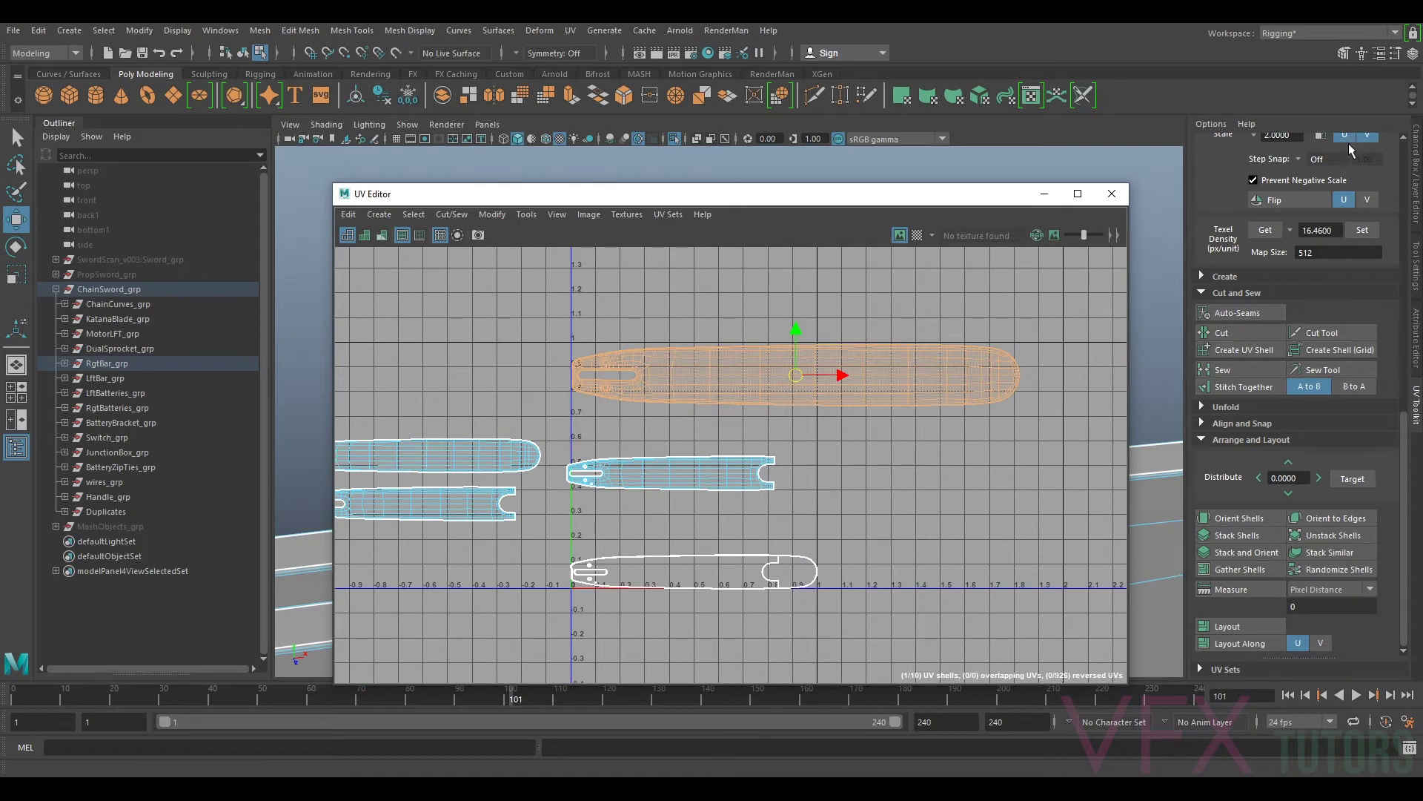
click(1283, 231)
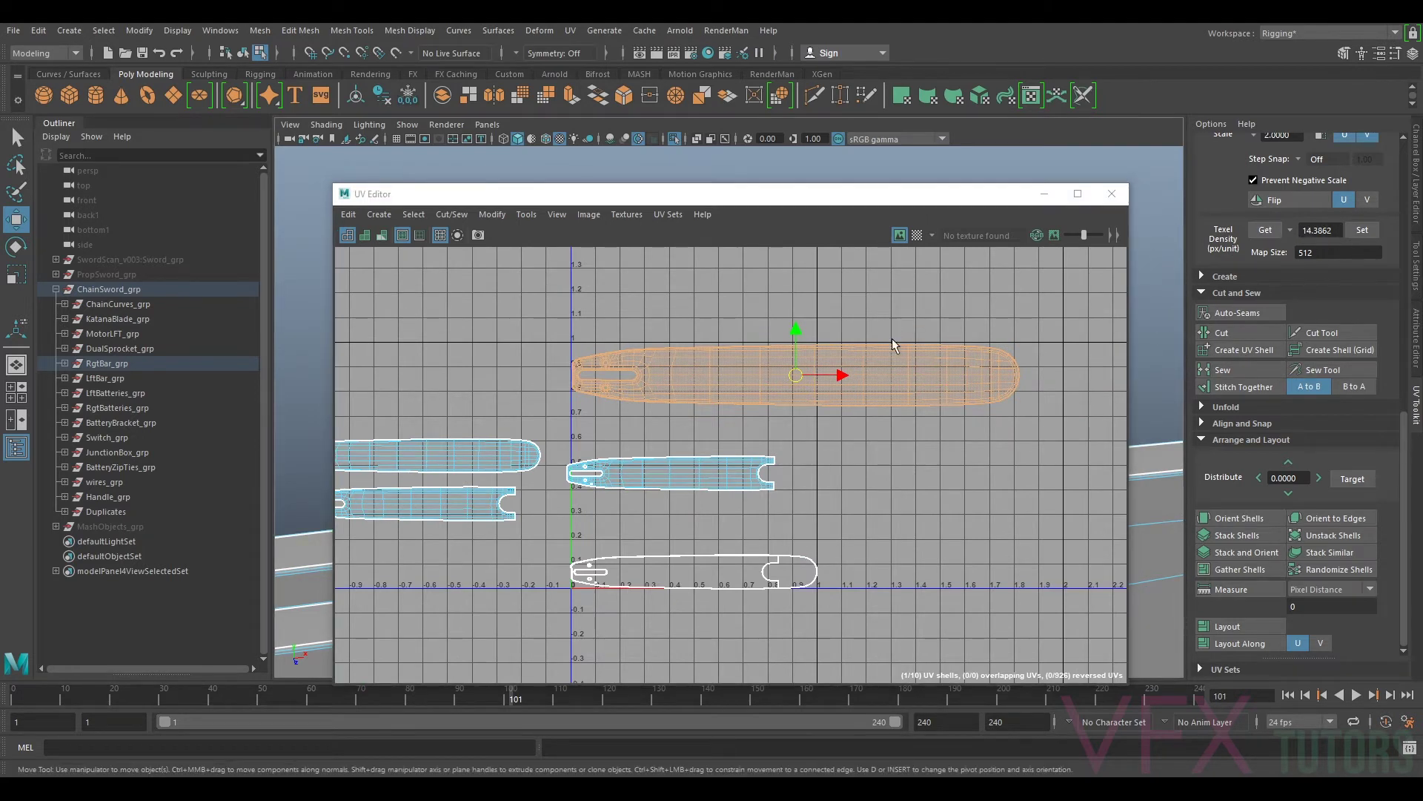
click(780, 393)
scroll(780, 393, up, 3)
alt+middle_drag(907, 353, 906, 377)
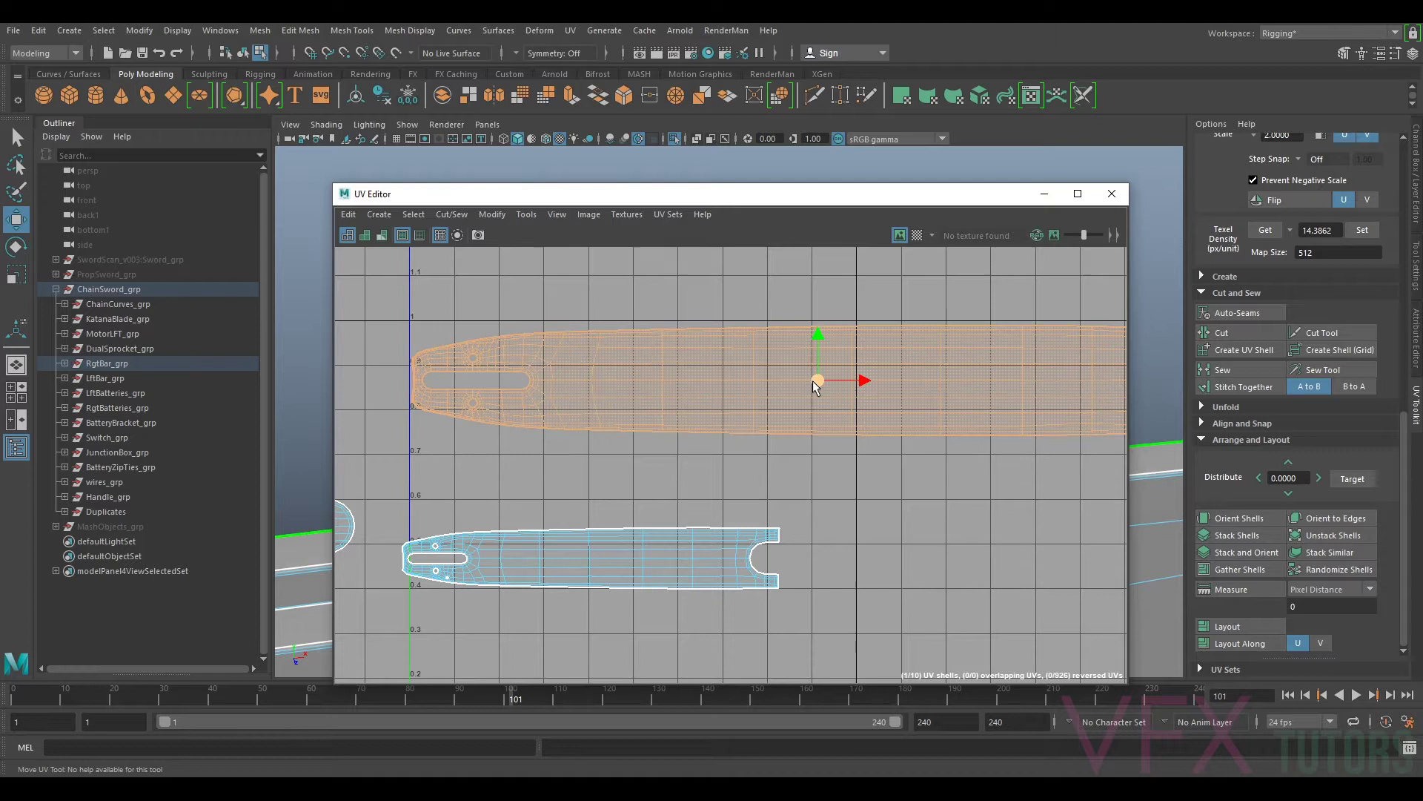
click(845, 378)
Step: Return to UV shell selection and unfold the other three face shells
right_drag(863, 345, 861, 317)
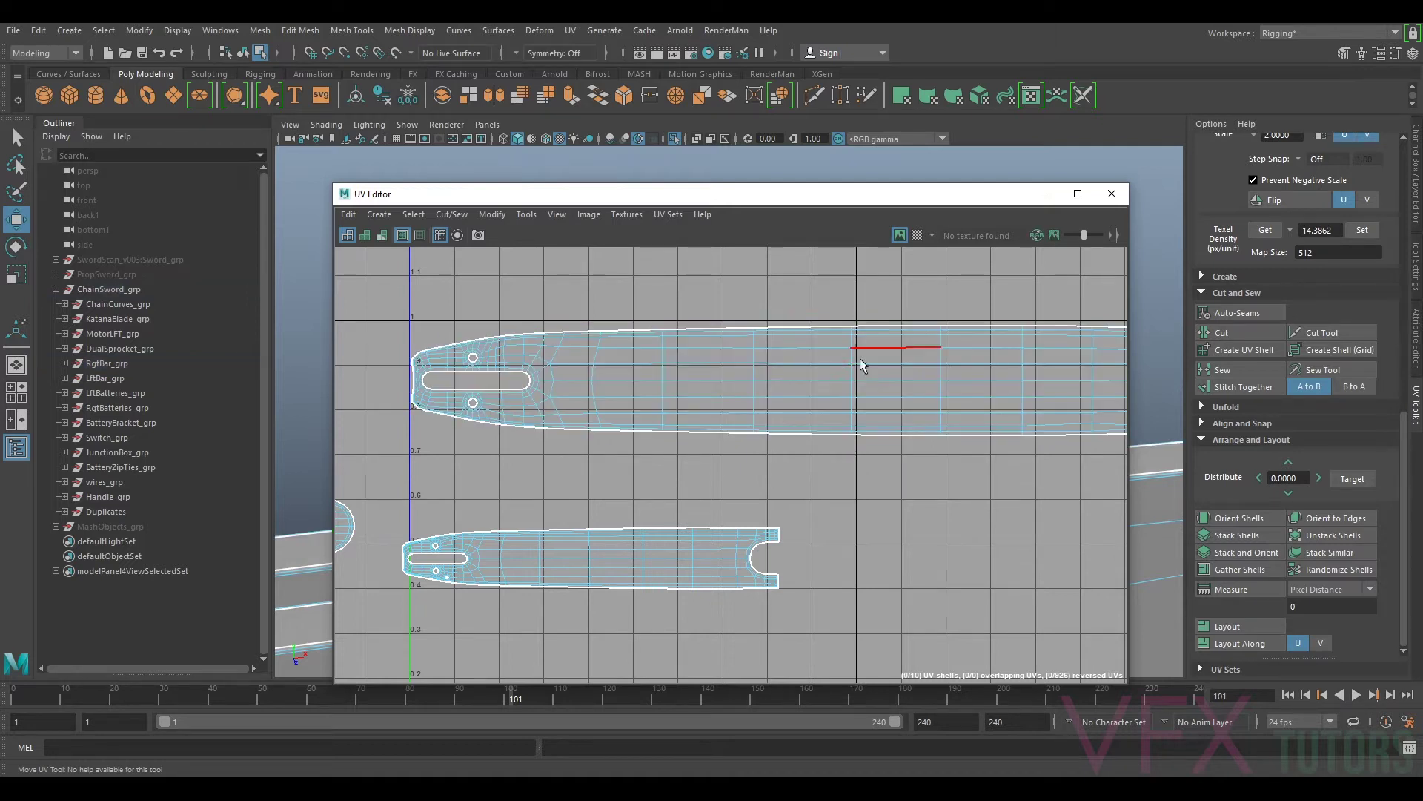
scroll(854, 362, down, 3)
alt+middle_drag(813, 428, 924, 355)
right_drag(932, 310, 995, 296)
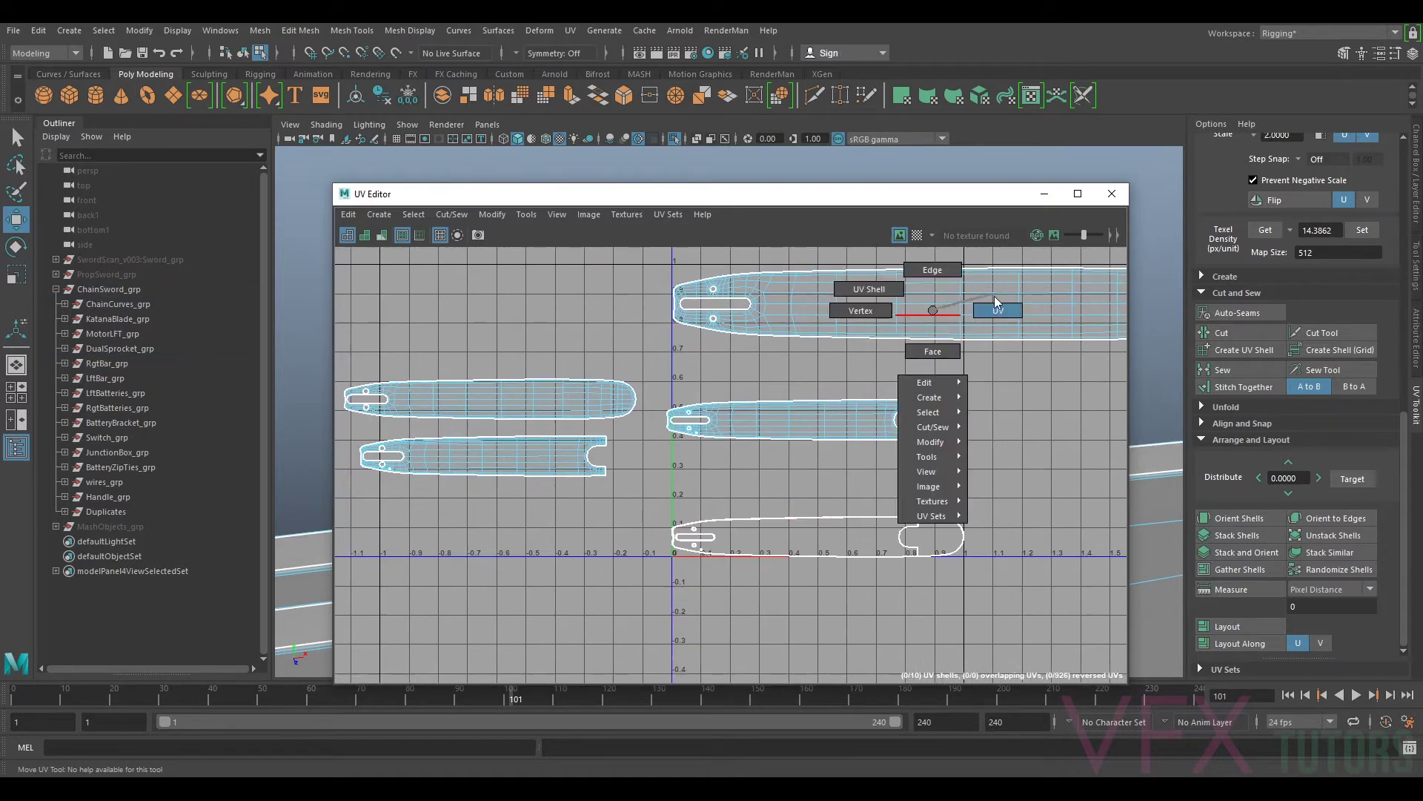
right_drag(900, 295, 900, 295)
click(784, 424)
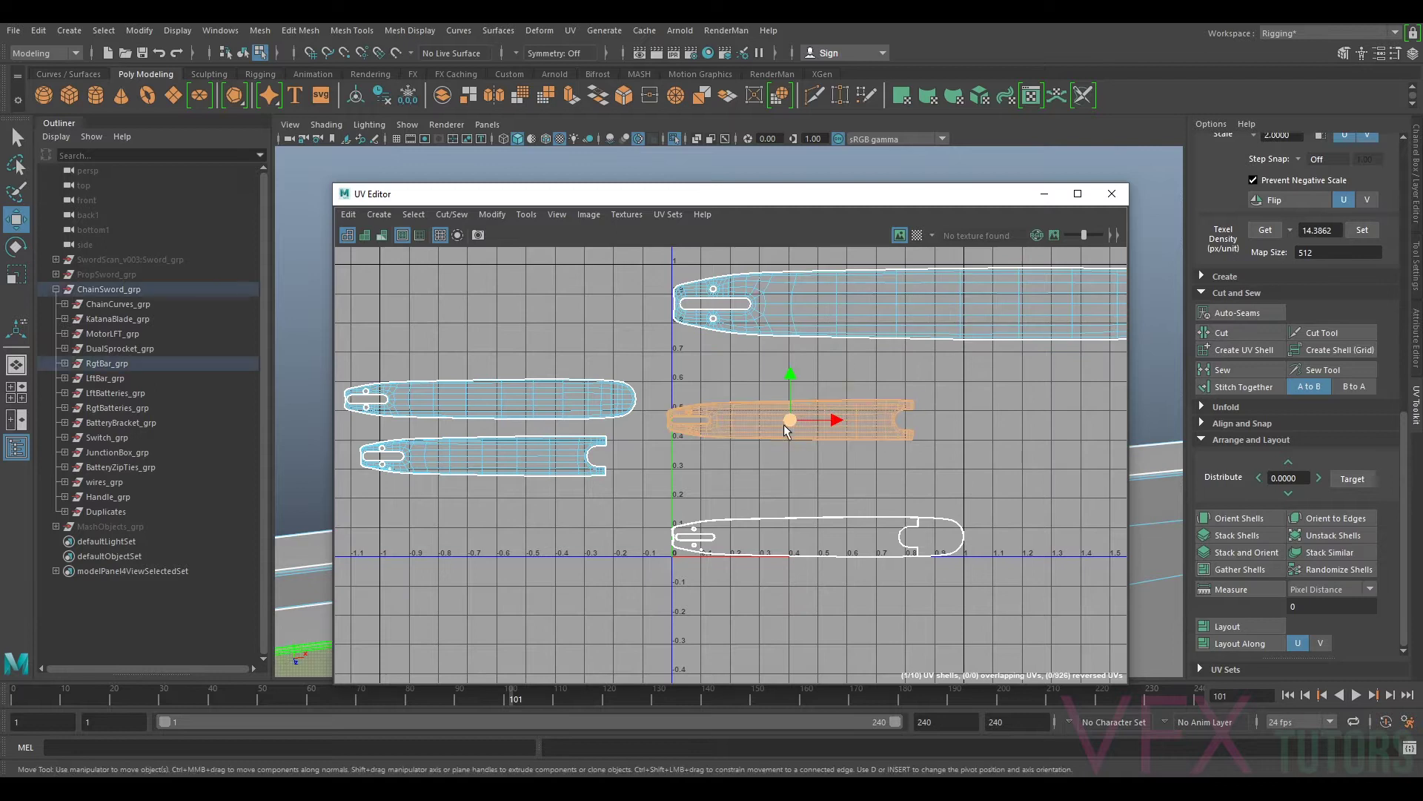
shift+click(565, 401)
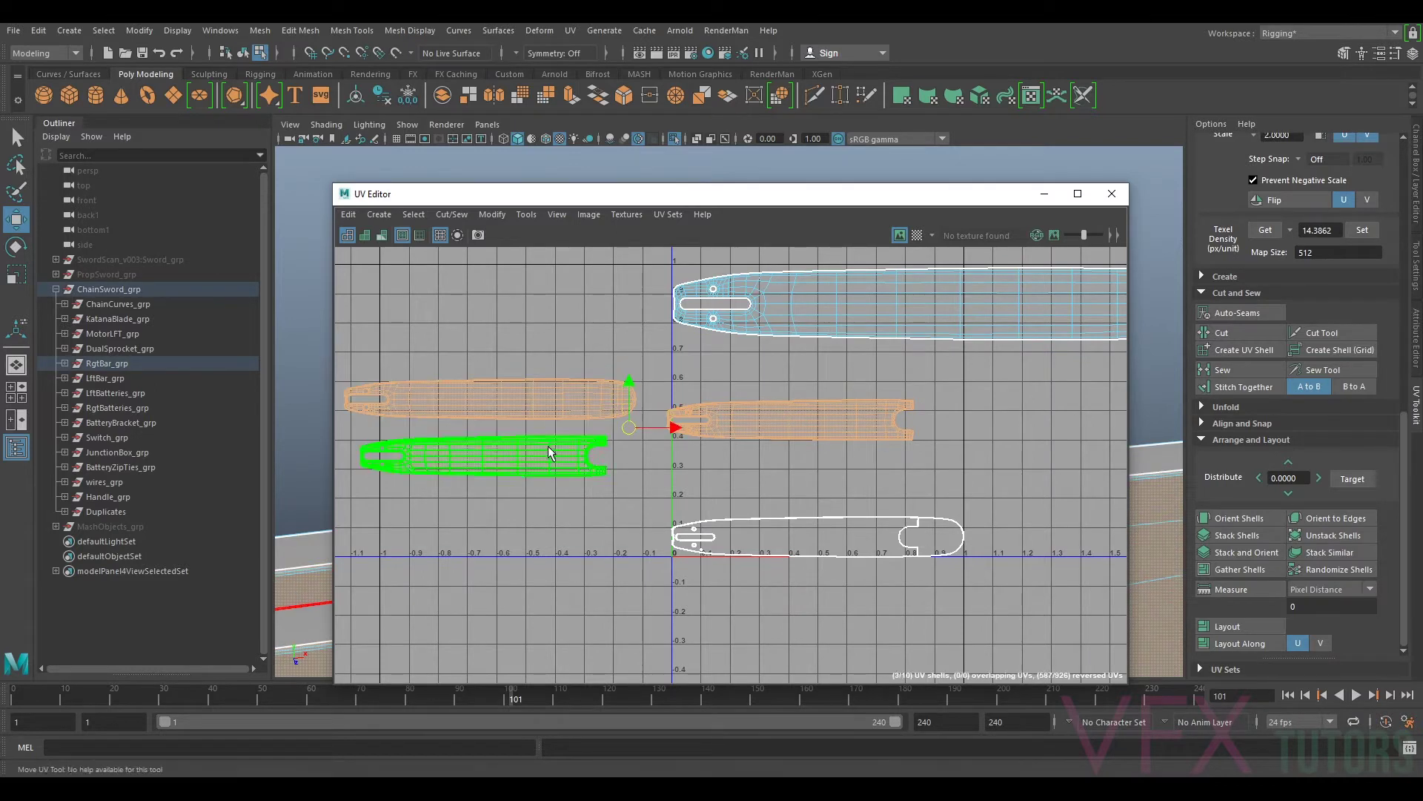
shift+click(556, 452)
key(ctrl+u)
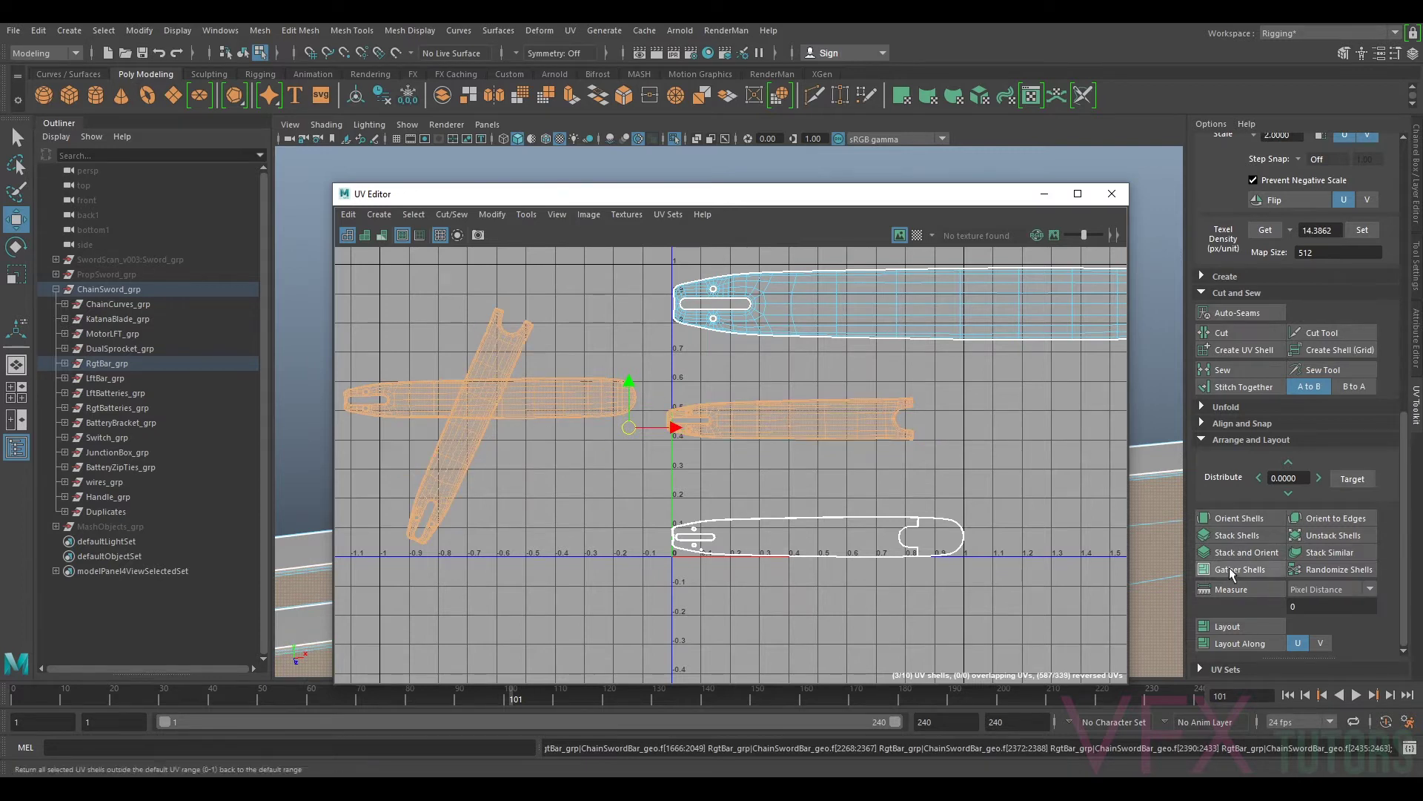
Step: Orient the three unfolded shells and move the rounded one and the horizontal notched one below the large shell
click(1234, 518)
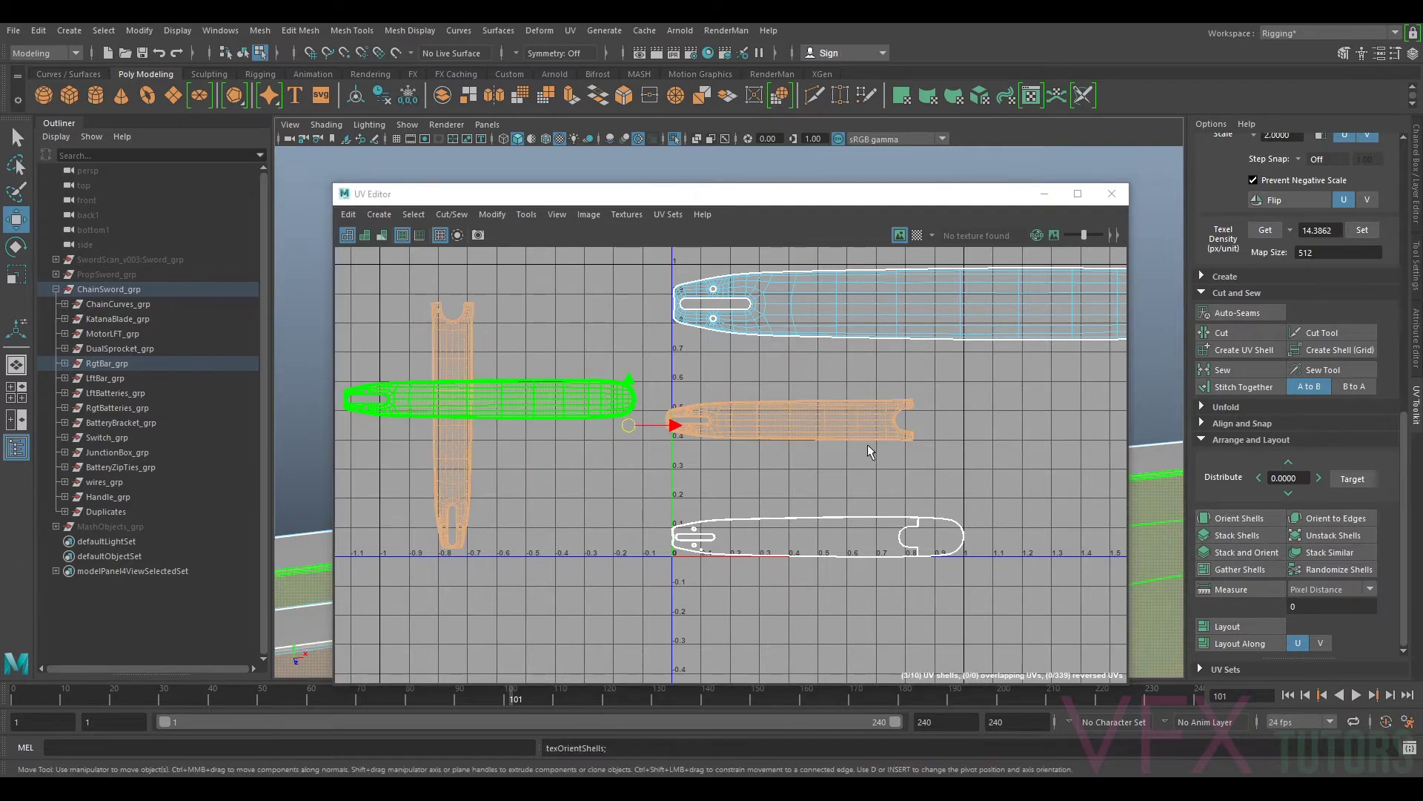
click(586, 404)
drag(500, 396, 884, 374)
click(823, 419)
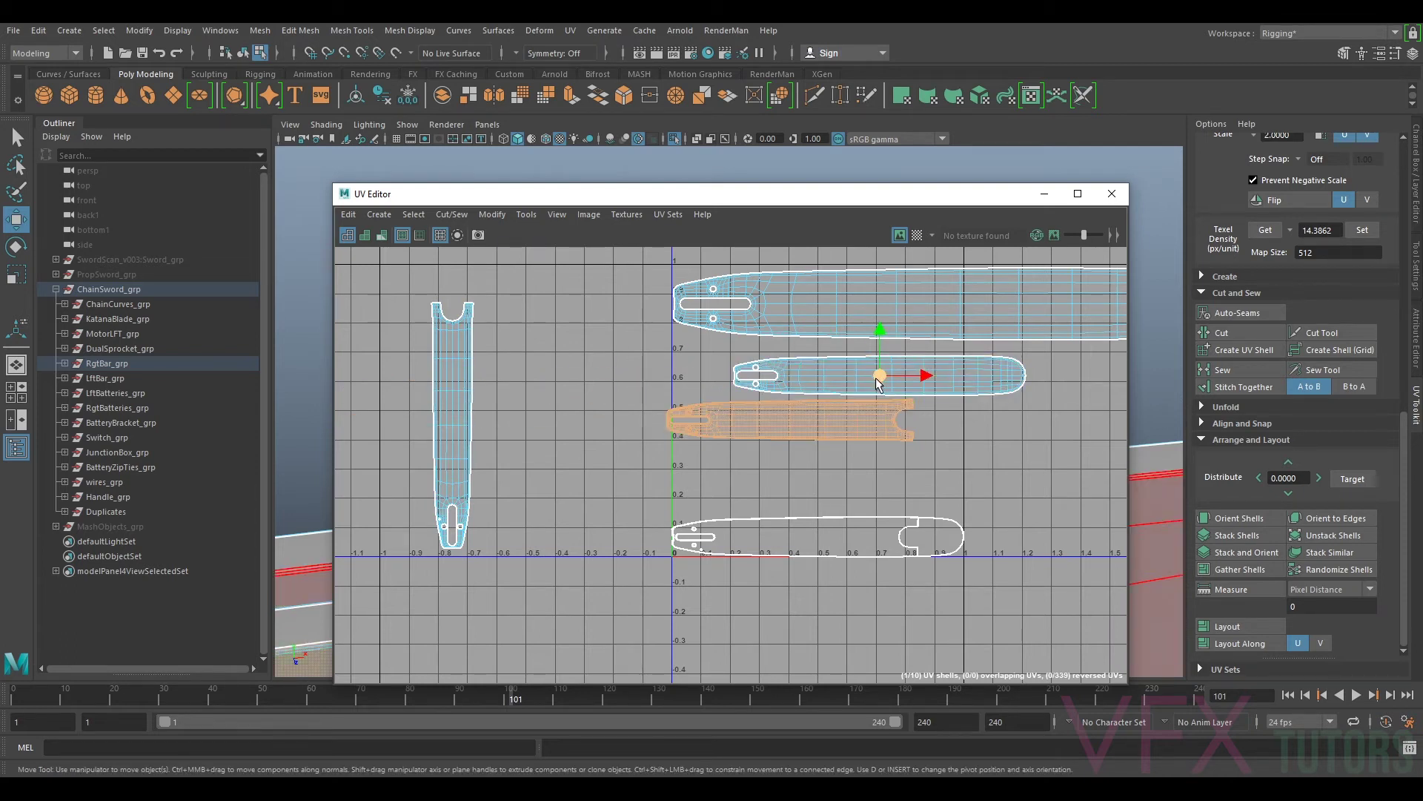
click(853, 419)
click(1233, 518)
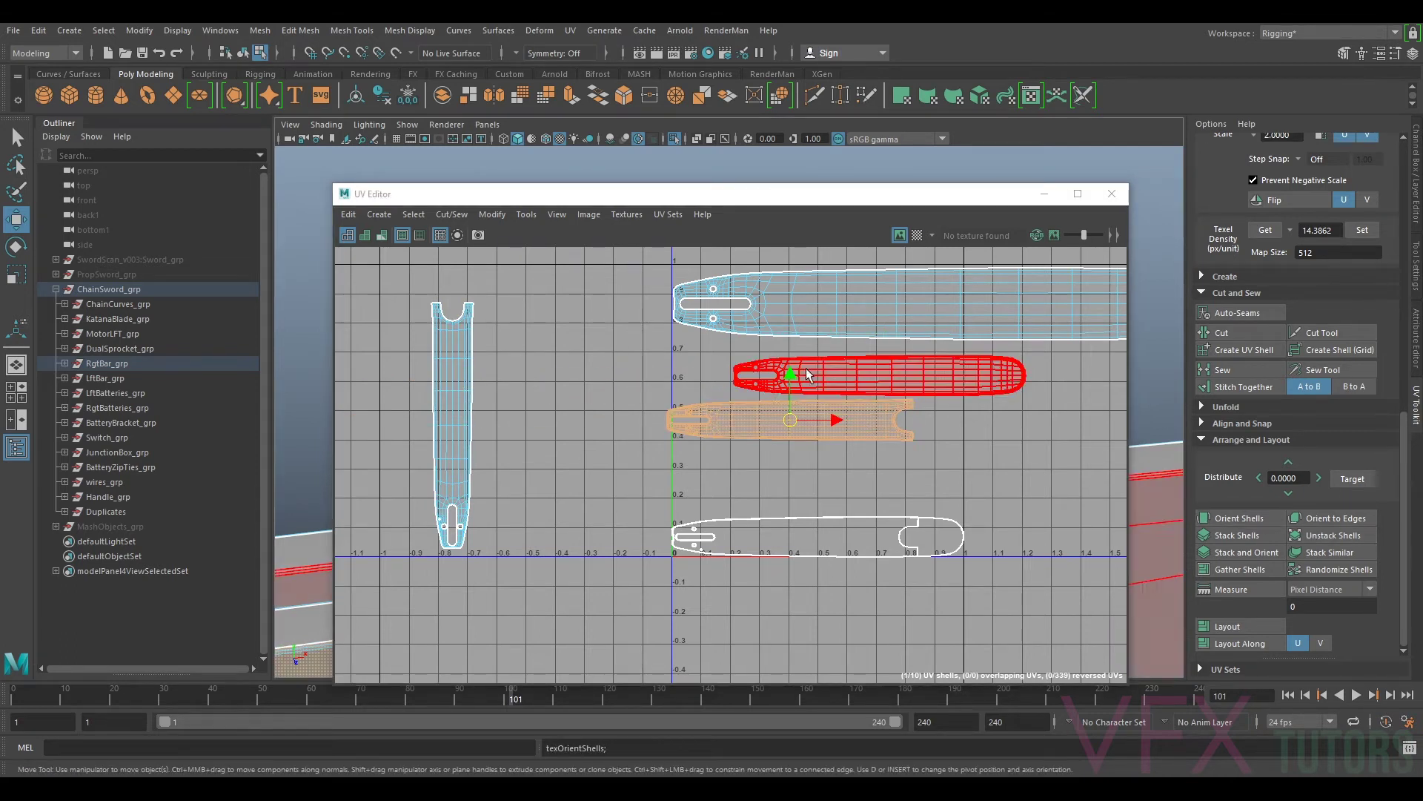
drag(791, 421, 847, 423)
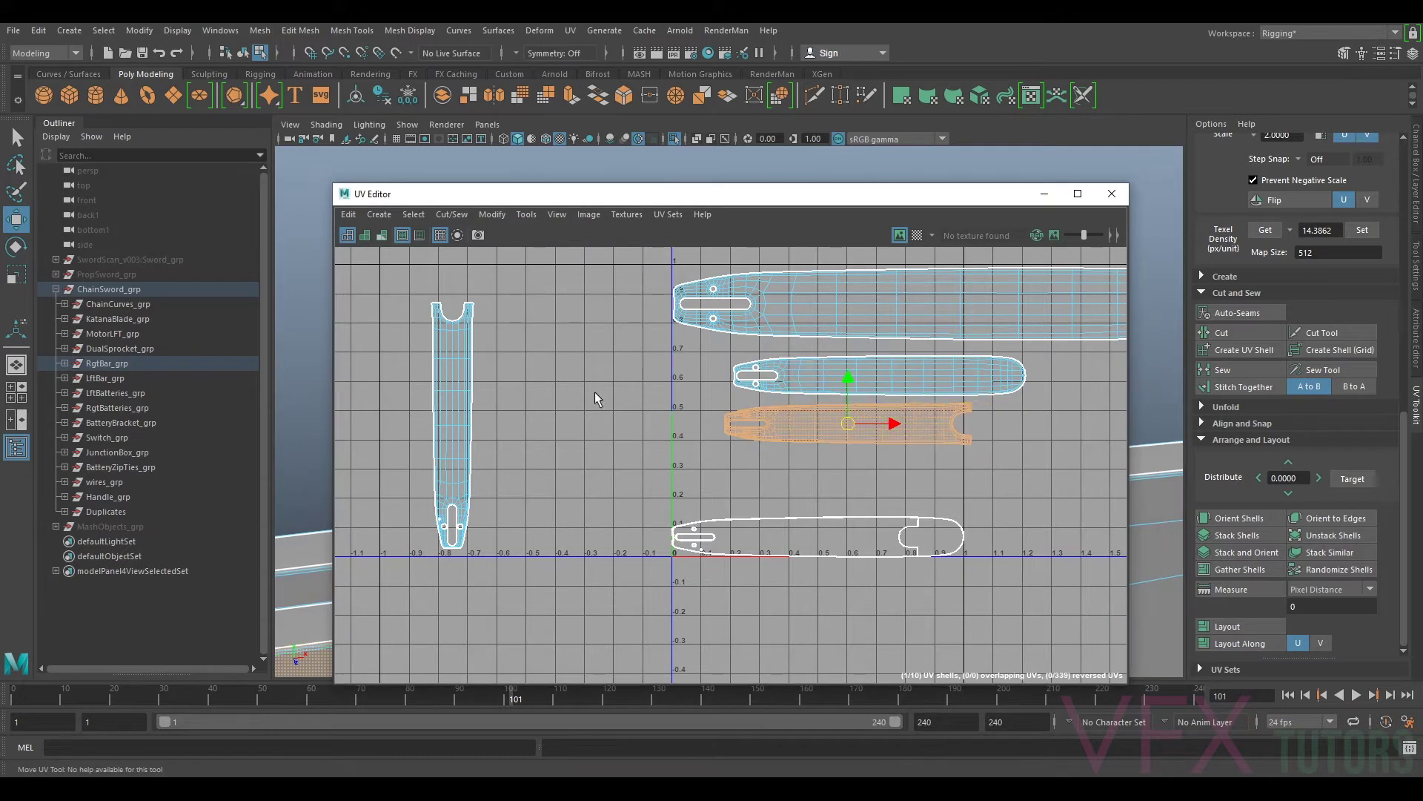
Step: Rotate the upright notched shell to horizontal and place it below the other notched shell
click(476, 417)
key(r)
key(e)
drag(482, 393, 853, 477)
key(w)
Step: Apply the 14.3862 texel density to the three smaller face shells and move them together below the large shell
shift+click(915, 426)
shift+click(976, 380)
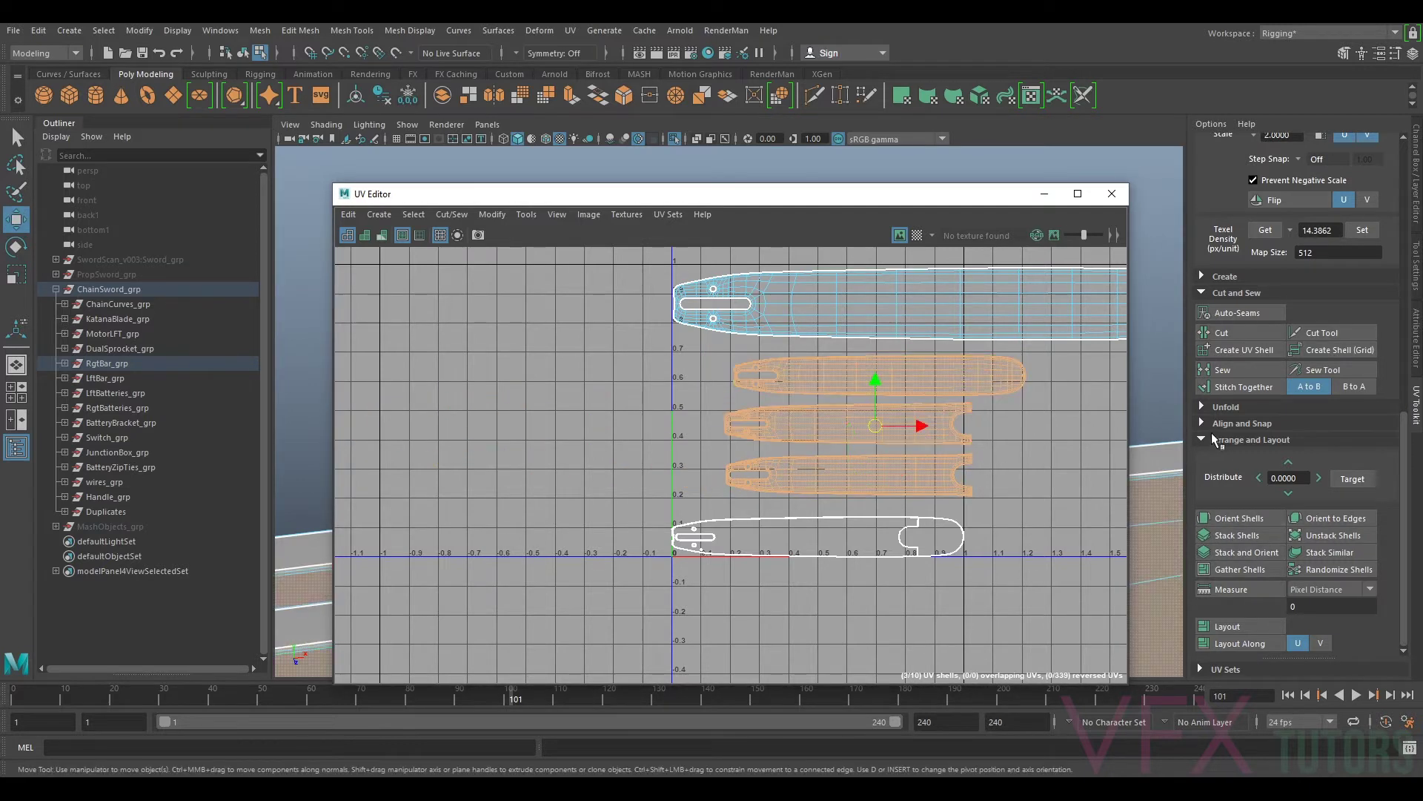
click(1362, 230)
alt+middle_drag(958, 375, 838, 420)
drag(813, 448, 876, 452)
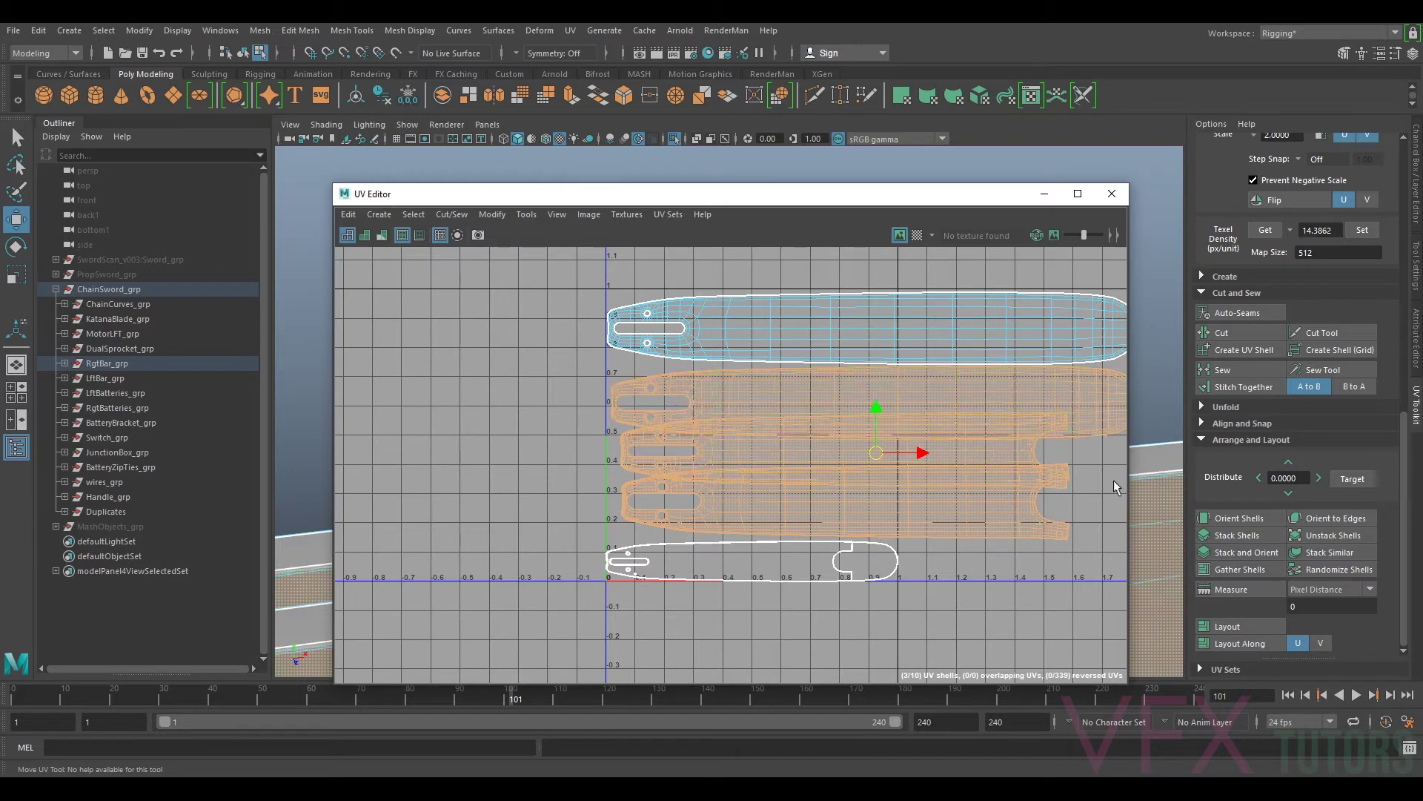
Step: Move the three smaller face shells together above the large rounded shell, out of the 0–1 tile
drag(875, 452, 878, 457)
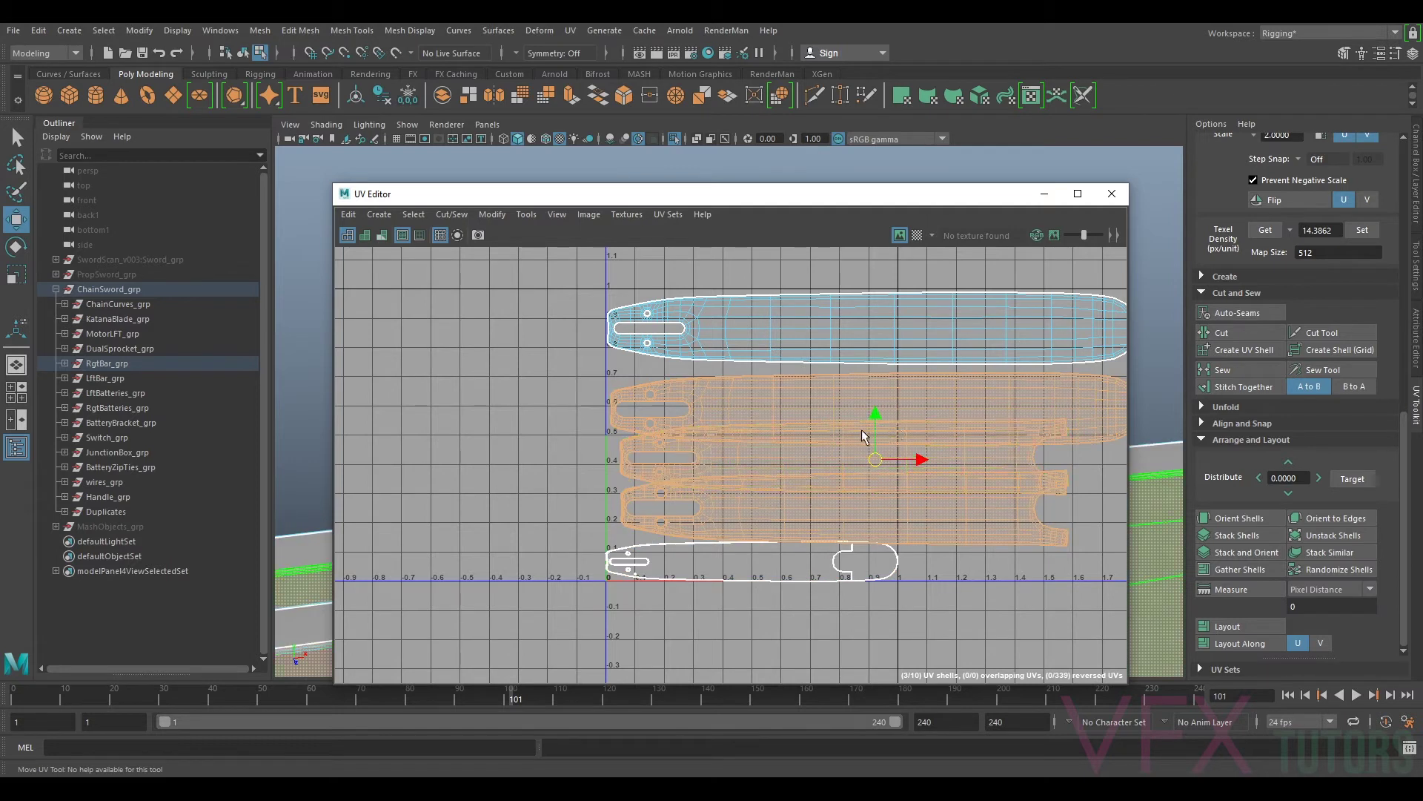
drag(875, 425, 872, 160)
alt+middle_drag(854, 334, 849, 502)
Step: Spread the three moved face shells apart vertically, with the rounded one uppermost and clear gaps between them
click(866, 442)
click(833, 355)
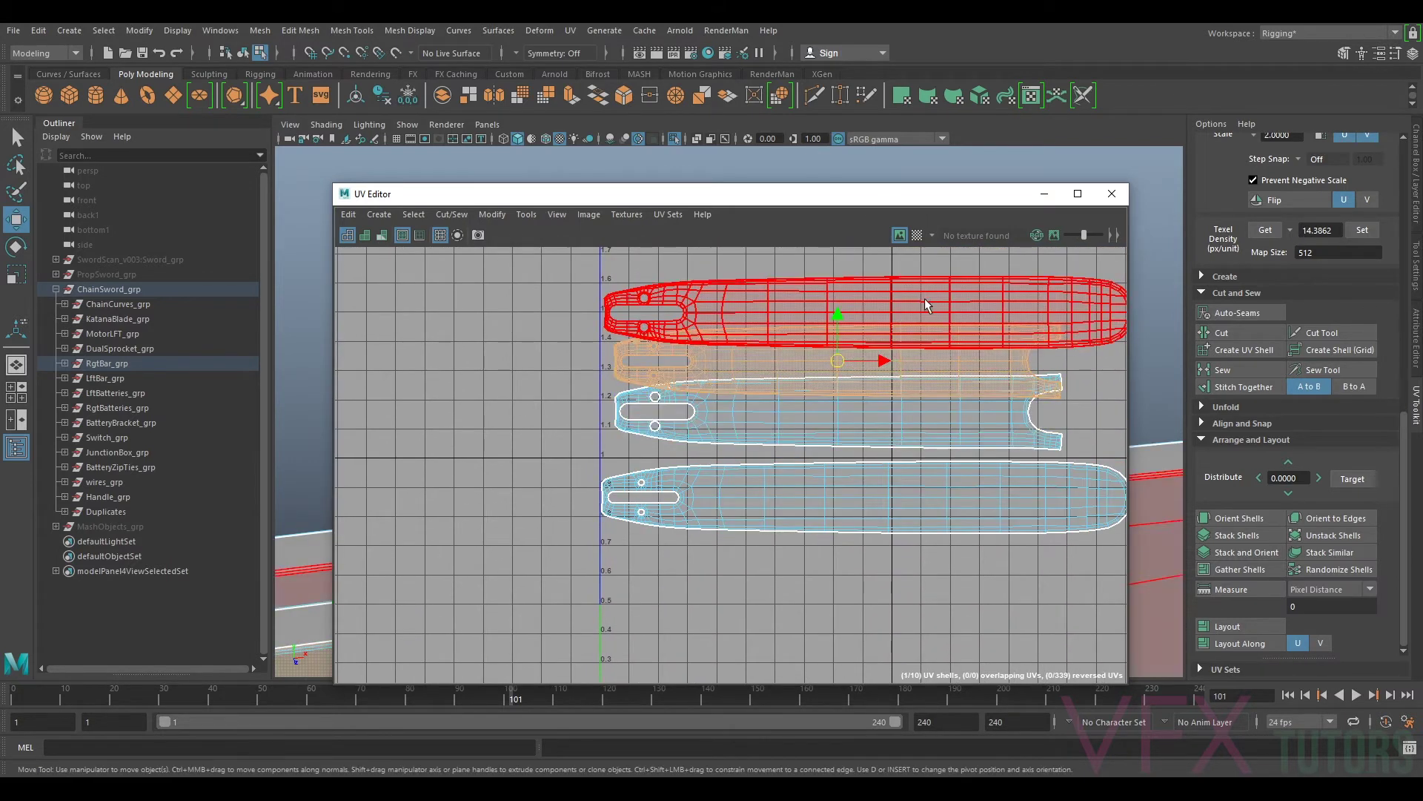
shift+click(925, 299)
drag(867, 336, 867, 311)
click(987, 286)
alt+middle_drag(987, 286, 976, 360)
drag(856, 361, 856, 323)
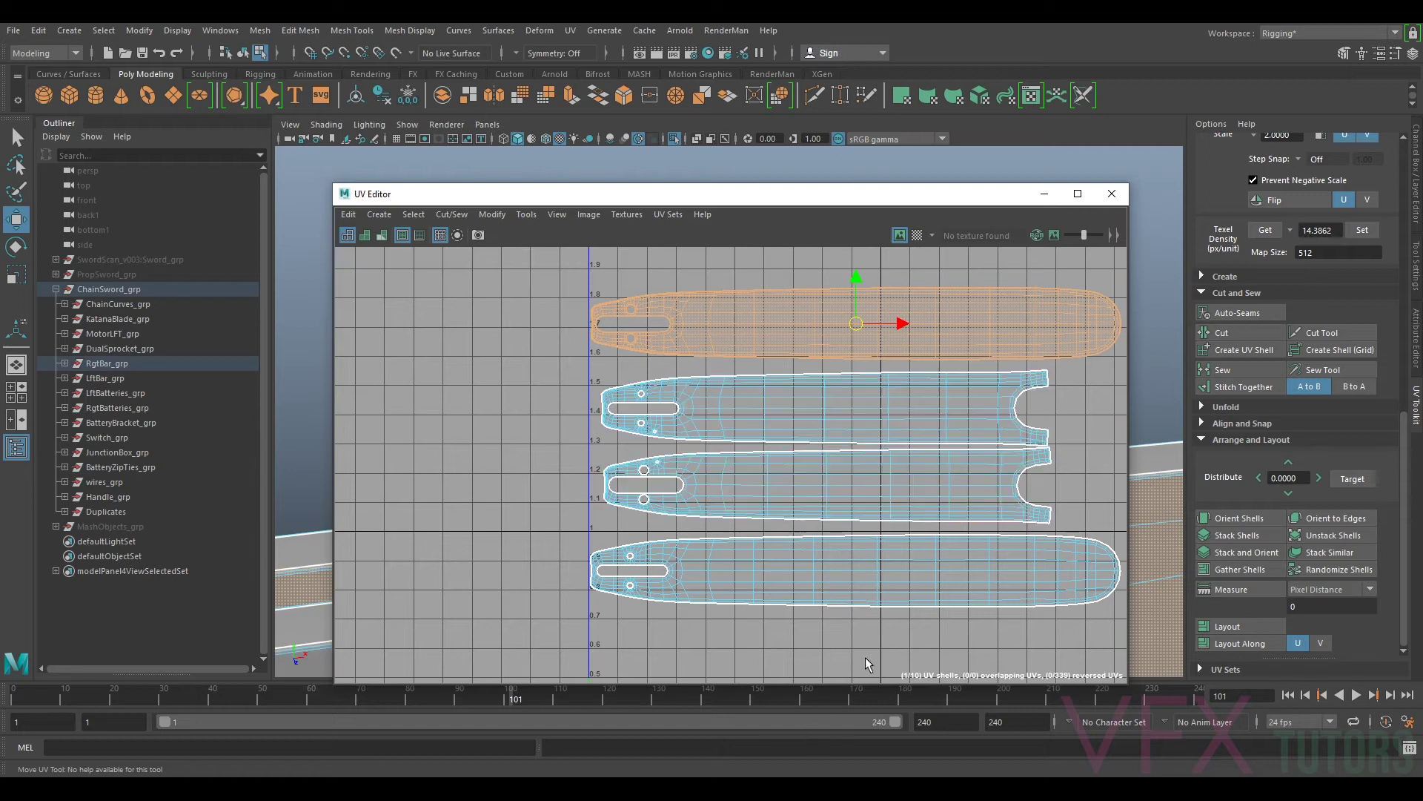
Step: Cut the two rounded face shells crosswise along the vertical edge loops nearest the U = 1 line
alt+middle_drag(889, 578, 899, 479)
scroll(901, 474, up, 1)
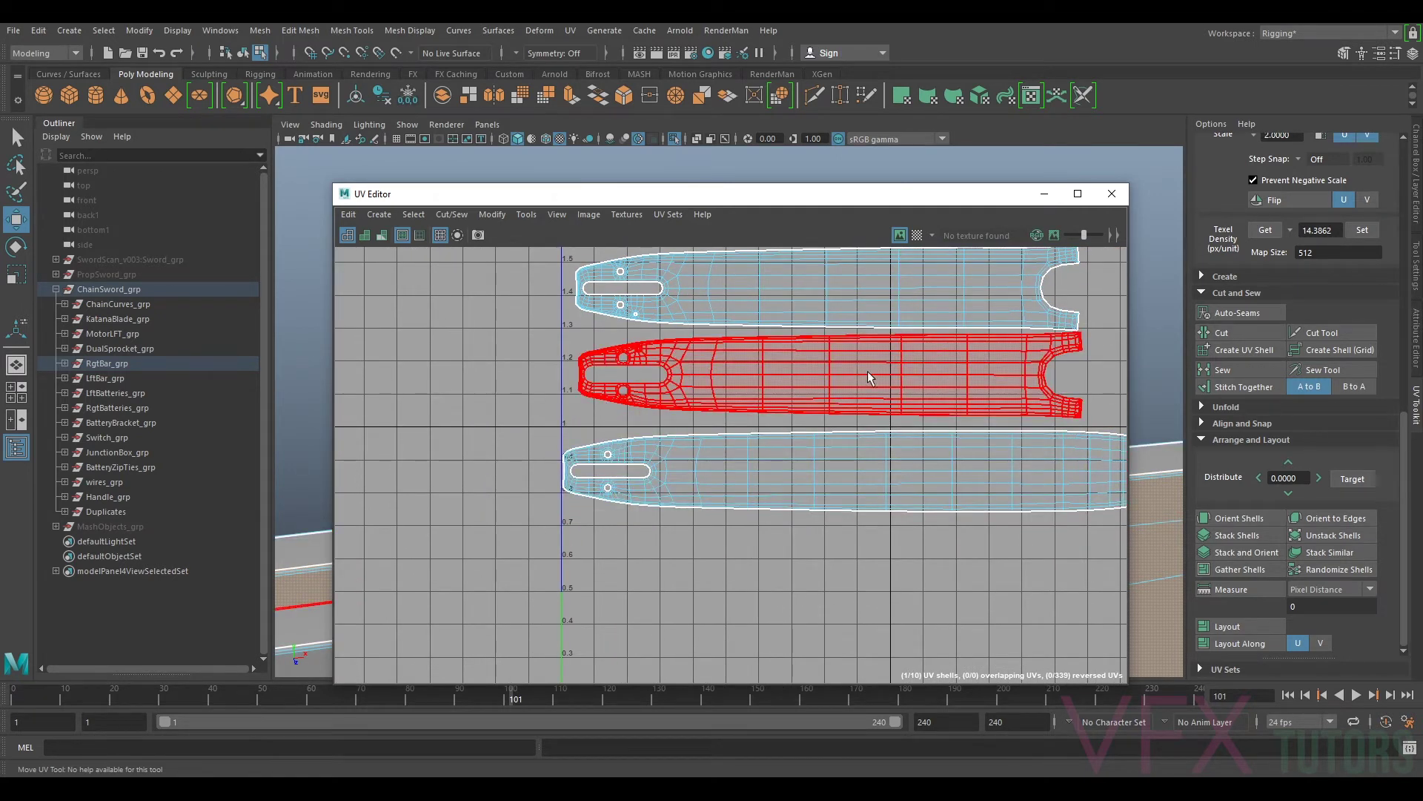
alt+middle_drag(833, 367, 768, 289)
alt+middle_drag(888, 368, 918, 431)
scroll(870, 490, up, 2)
right_drag(831, 438, 824, 405)
scroll(857, 450, up, 2)
click(835, 437)
scroll(858, 408, down, 4)
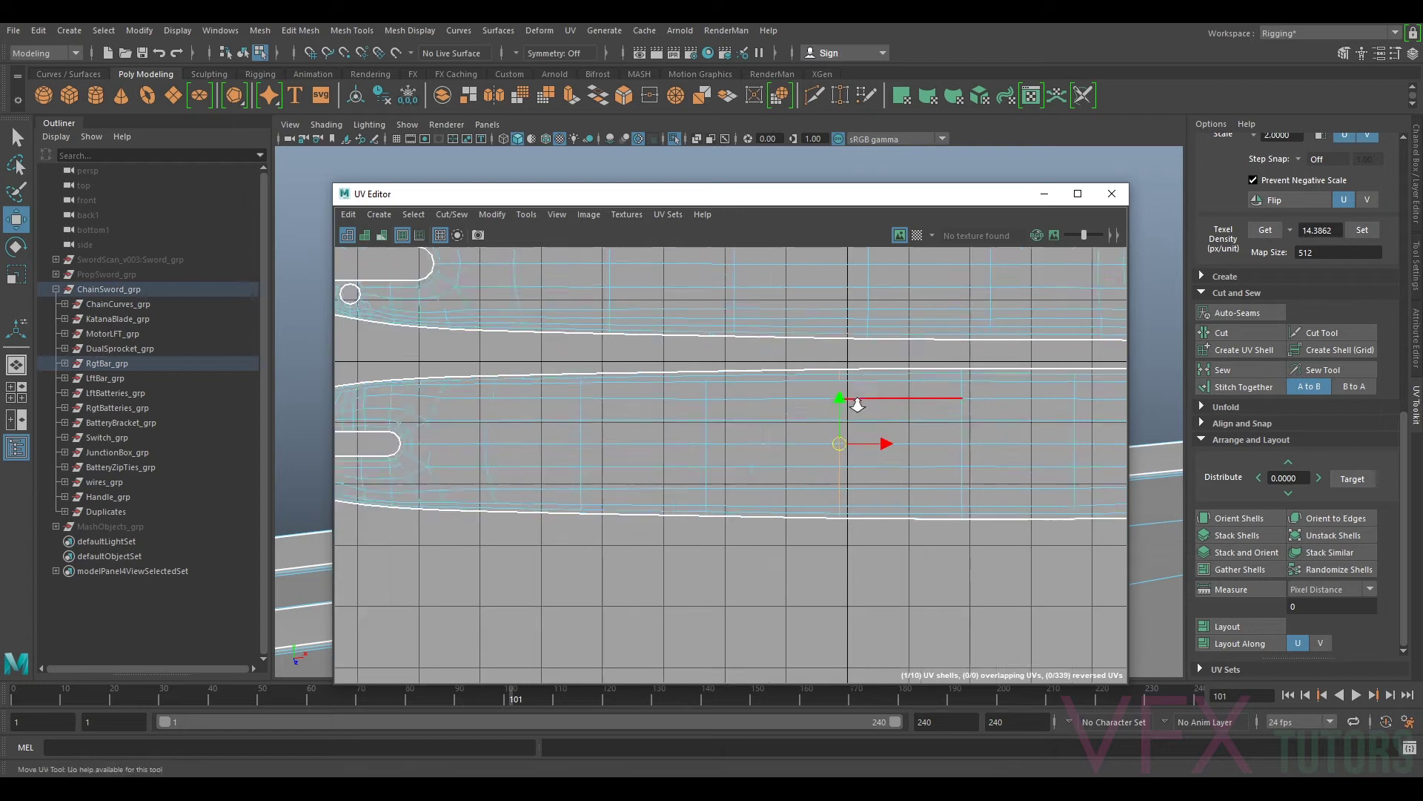
alt+middle_drag(852, 381, 858, 430)
scroll(858, 429, up, 2)
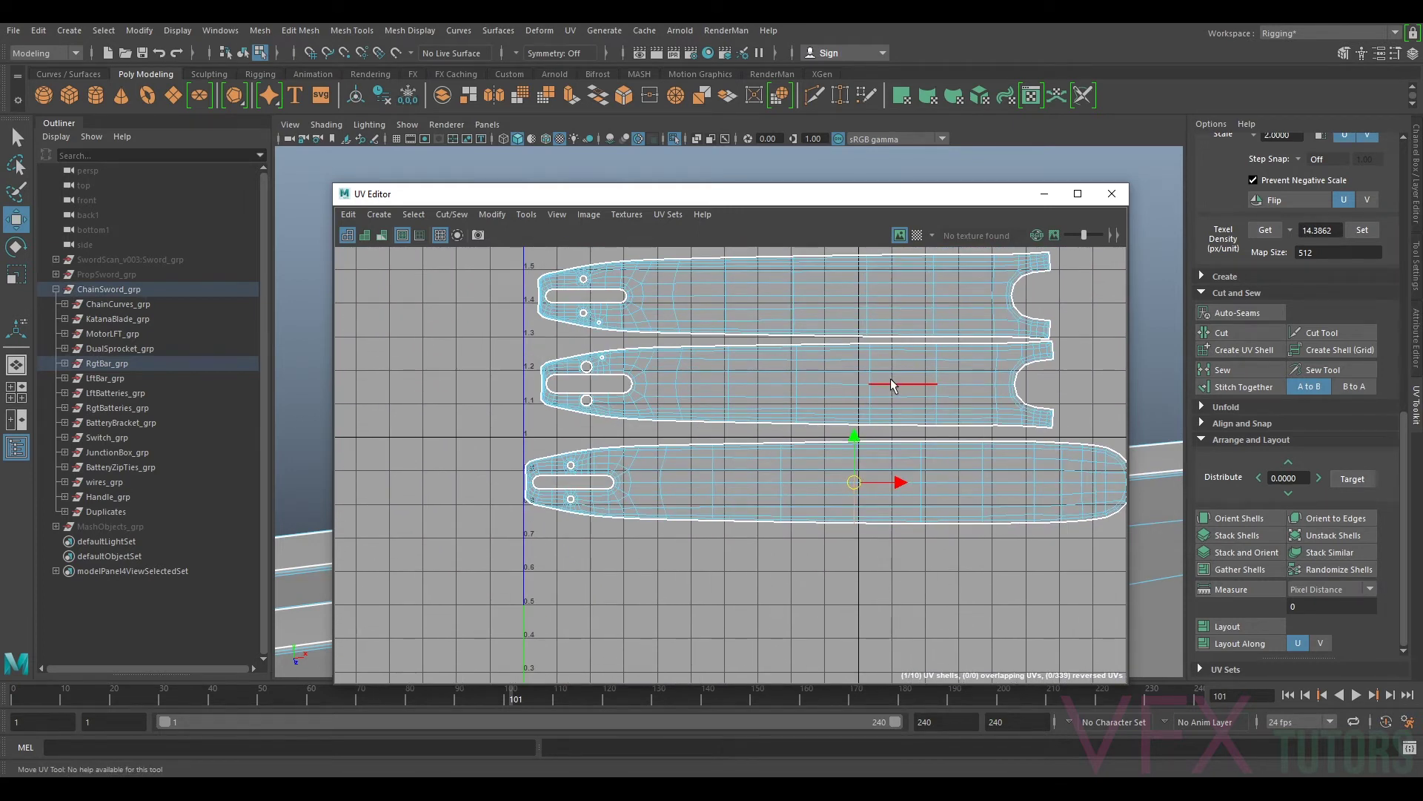
alt+middle_drag(848, 324, 858, 407)
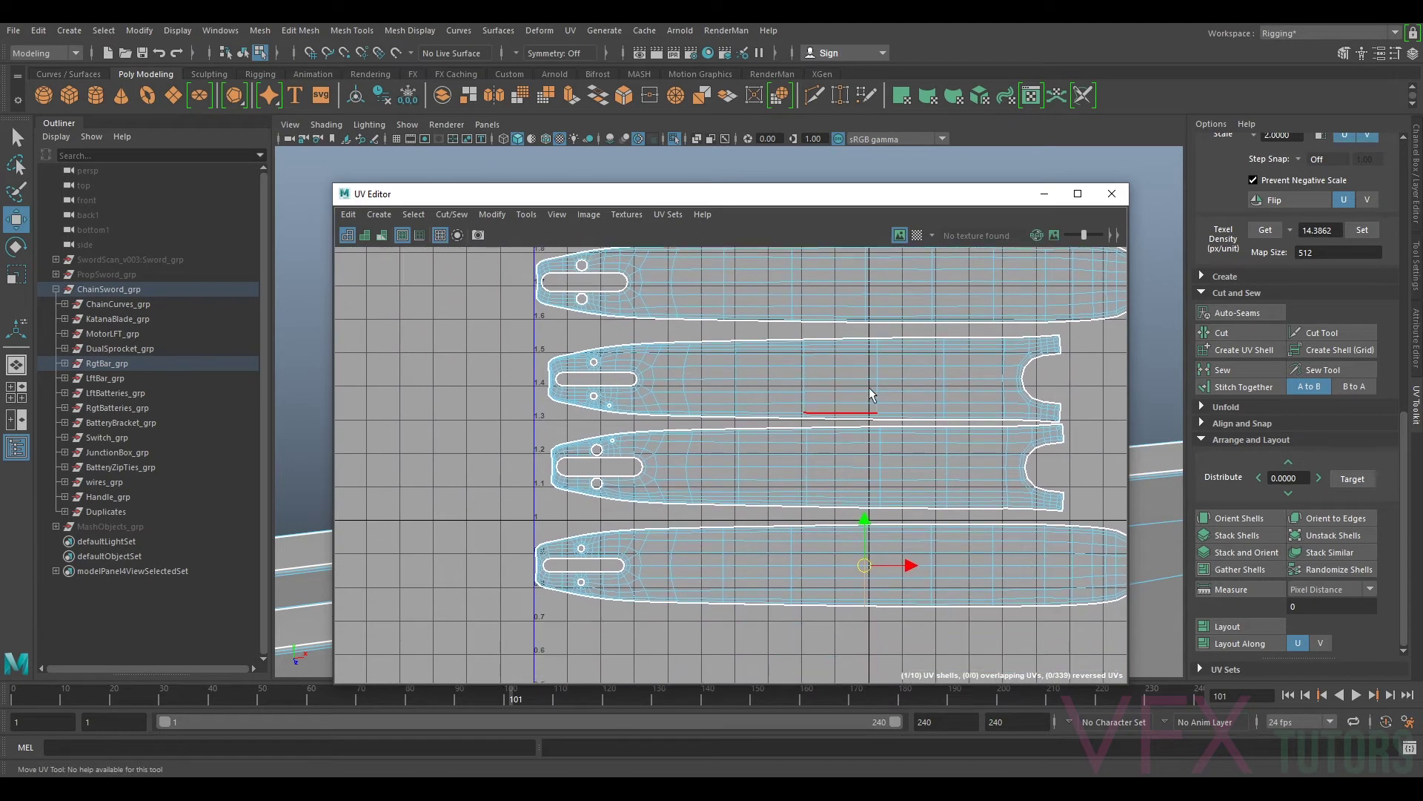
click(866, 283)
click(1229, 336)
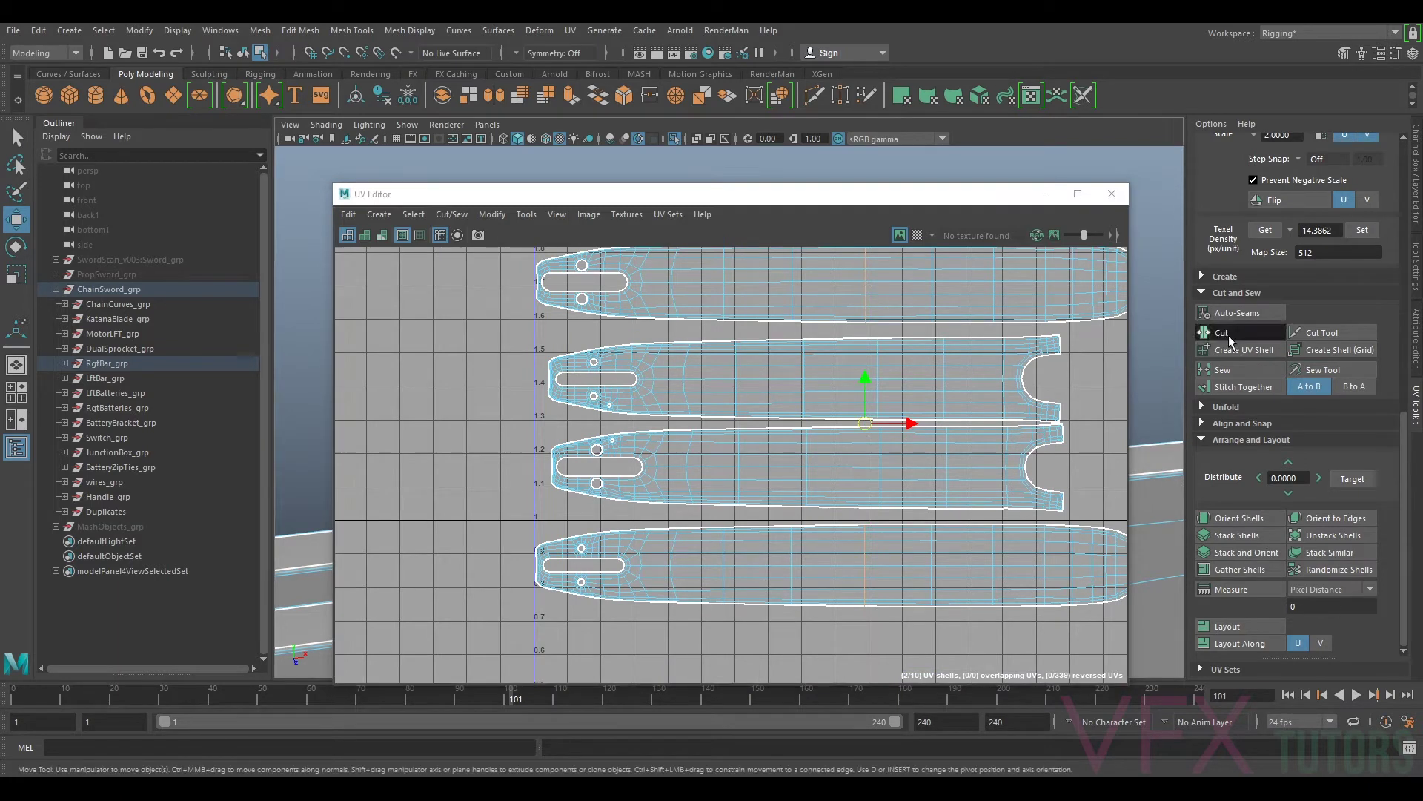
Step: Return to UV shell selection and place the slotted half of the upper rounded shell directly below the matching slotted half
scroll(821, 294, down, 2)
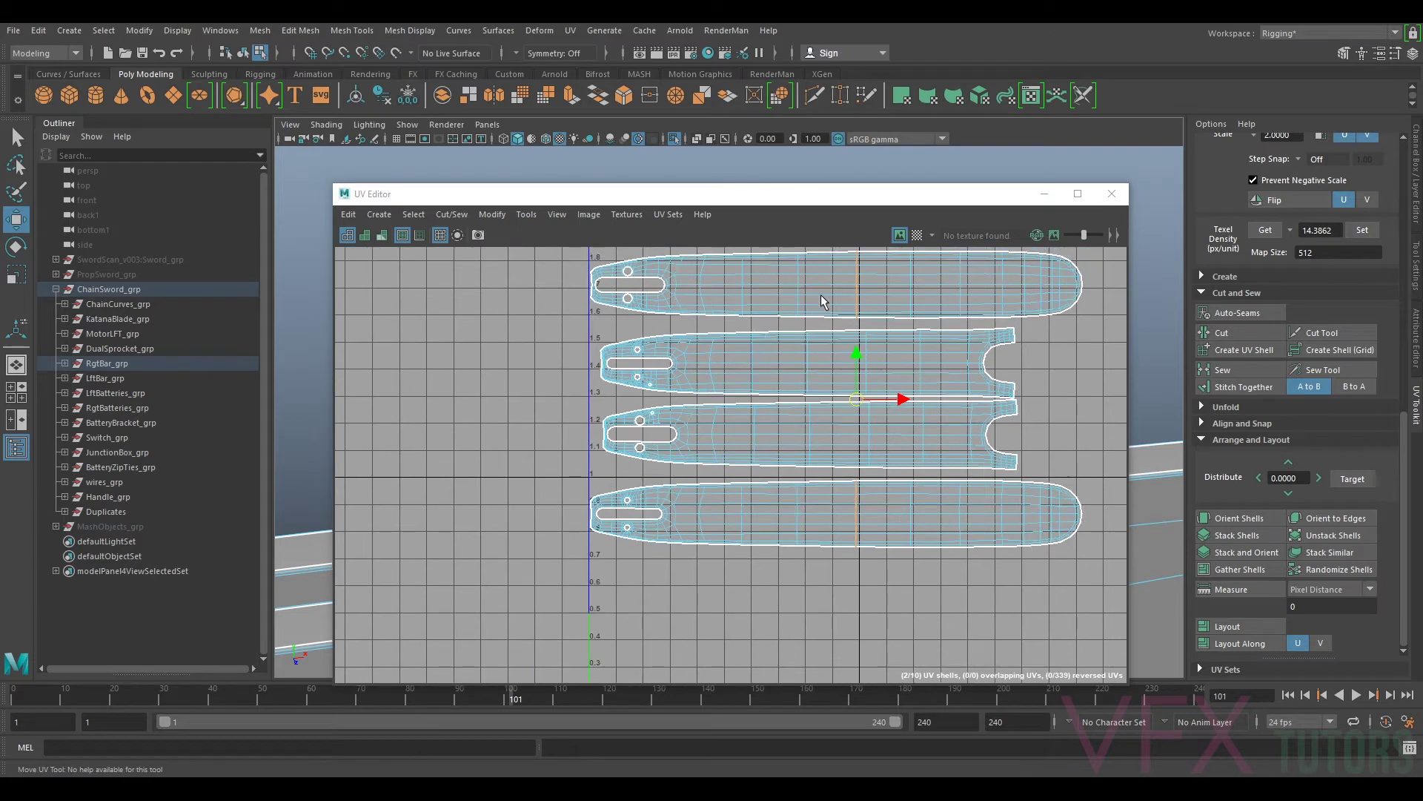
scroll(819, 294, up, 1)
right_drag(816, 294, 767, 287)
click(806, 277)
click(776, 288)
drag(708, 287, 709, 625)
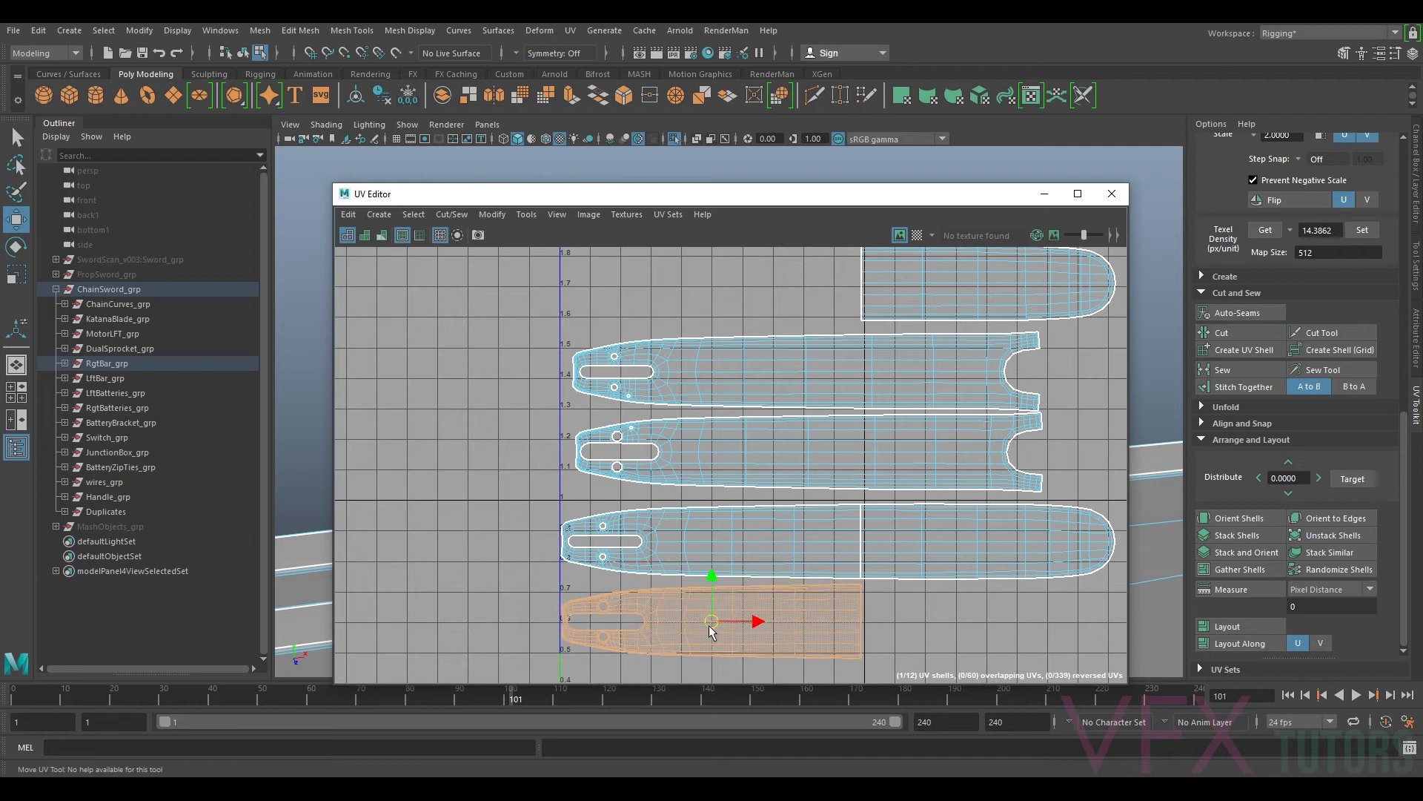
alt+middle_drag(888, 603, 896, 447)
scroll(896, 446, up, 2)
alt+middle_drag(773, 453, 872, 437)
scroll(872, 438, up, 3)
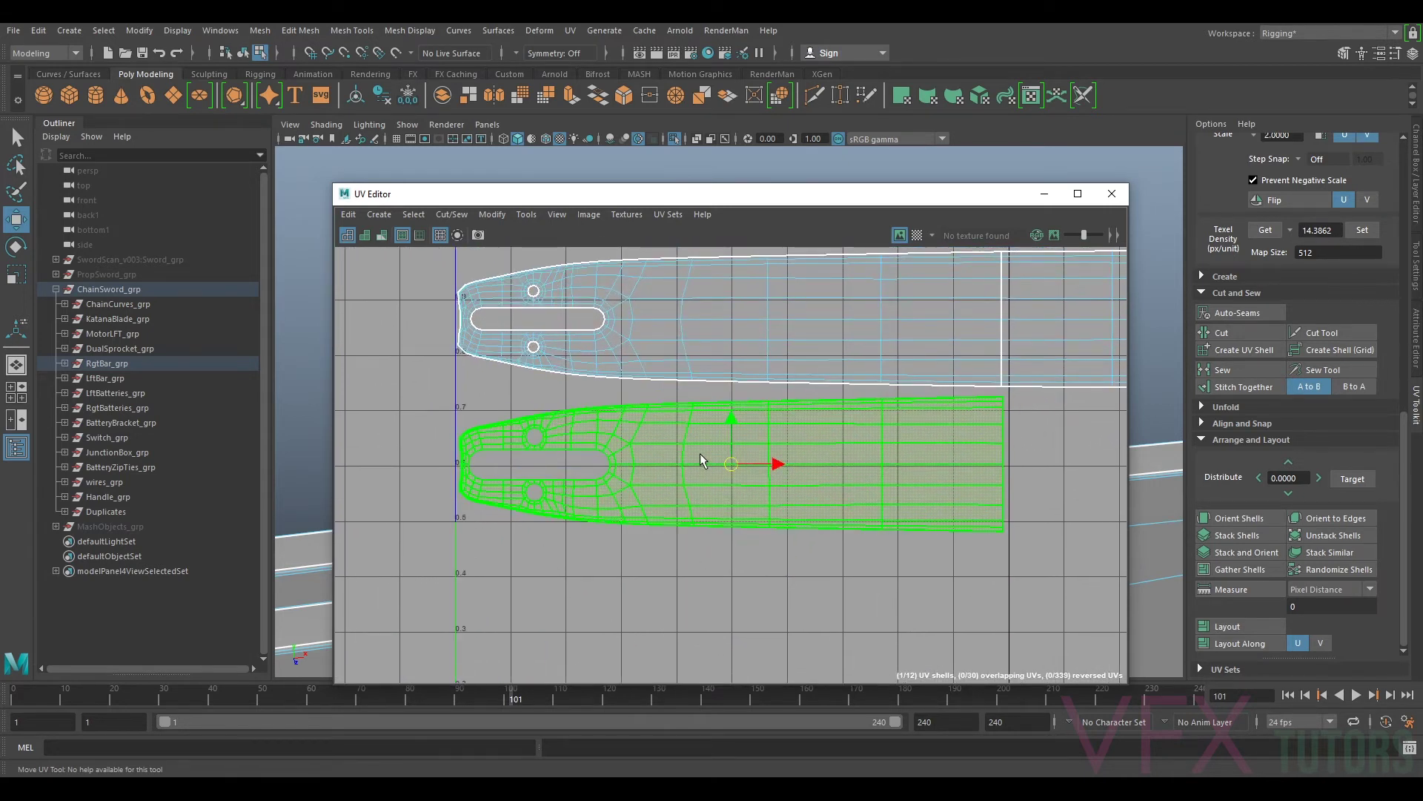
drag(733, 463, 732, 458)
Step: Shift the rounded end of the lower cut shell slightly outward, leaving a small gap at the U = 1 line
click(862, 339)
scroll(976, 336, down, 3)
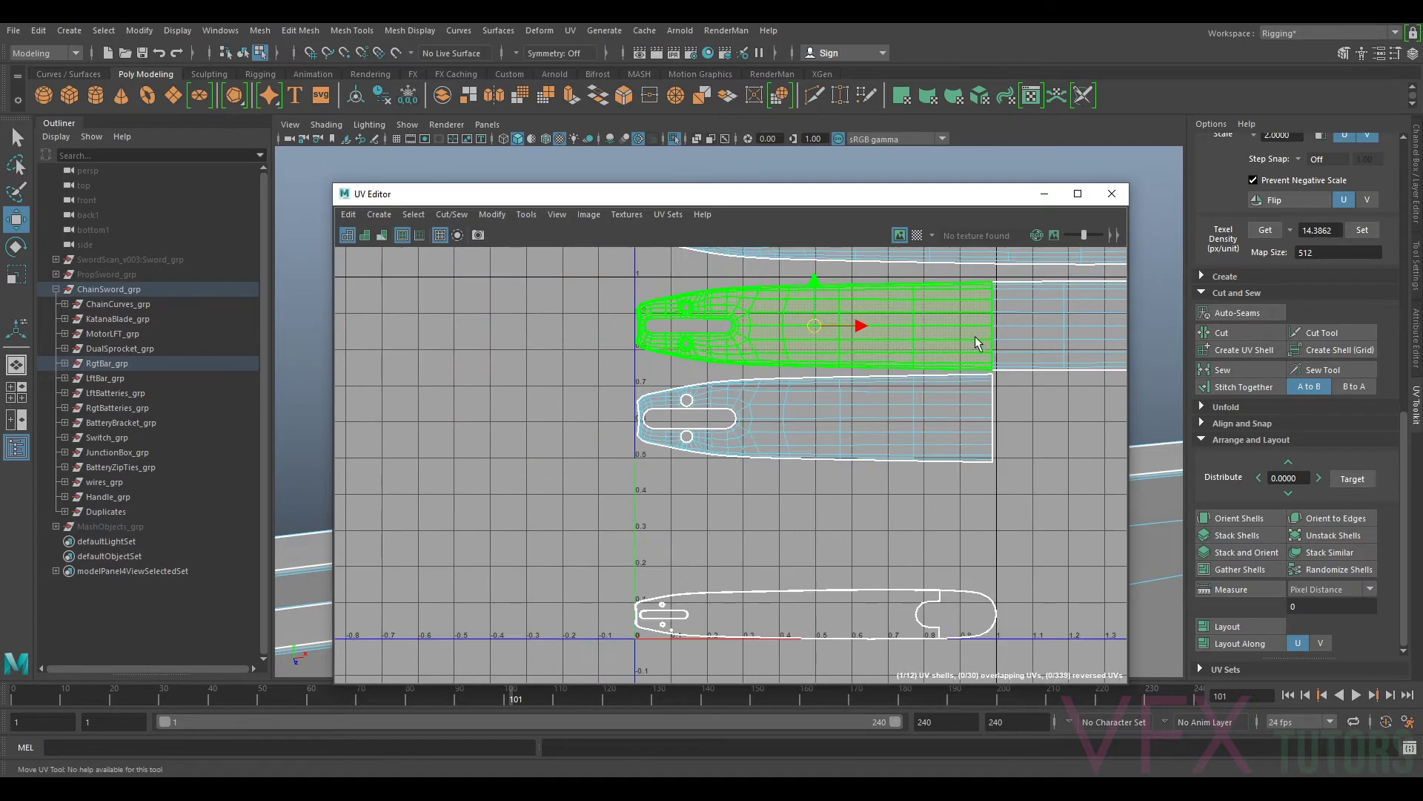
alt+middle_drag(976, 335, 730, 426)
scroll(771, 424, up, 1)
click(839, 421)
drag(901, 431, 927, 419)
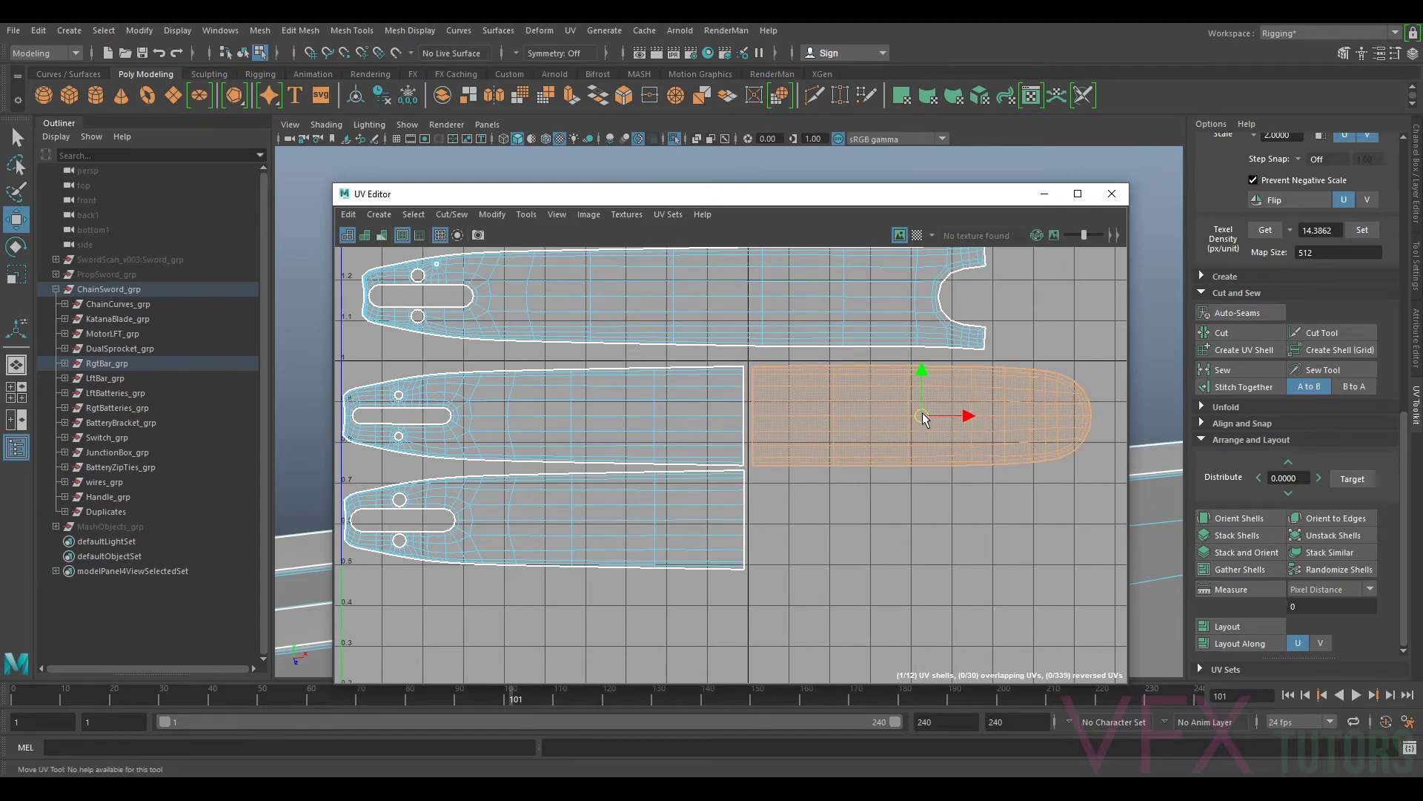
scroll(740, 441, down, 2)
alt+middle_drag(737, 444, 887, 445)
scroll(886, 451, up, 2)
click(852, 489)
click(768, 507)
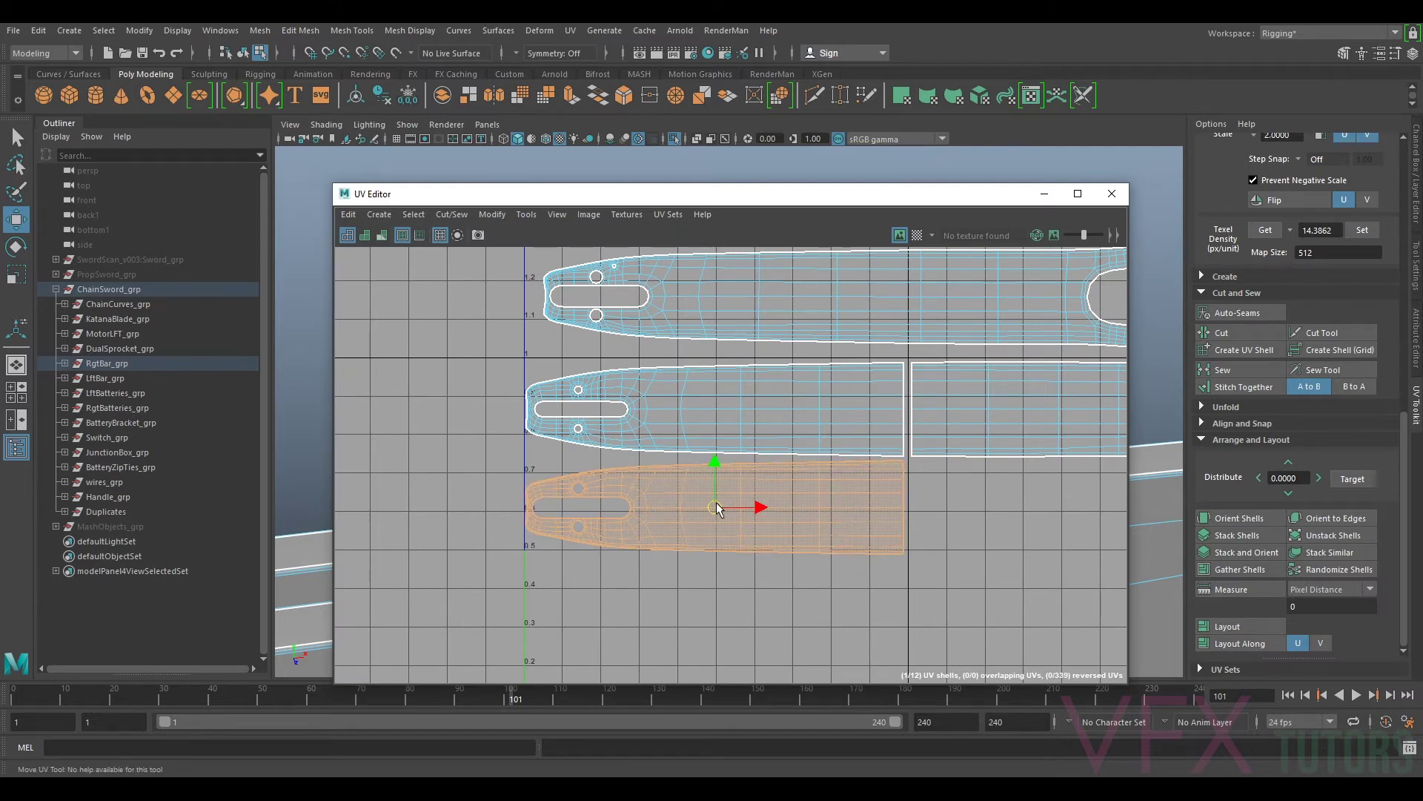
Step: Nudge the lower notched shell slightly toward U = 0 and away from the other notched shell
scroll(693, 453, down, 2)
alt+middle_drag(801, 366, 796, 480)
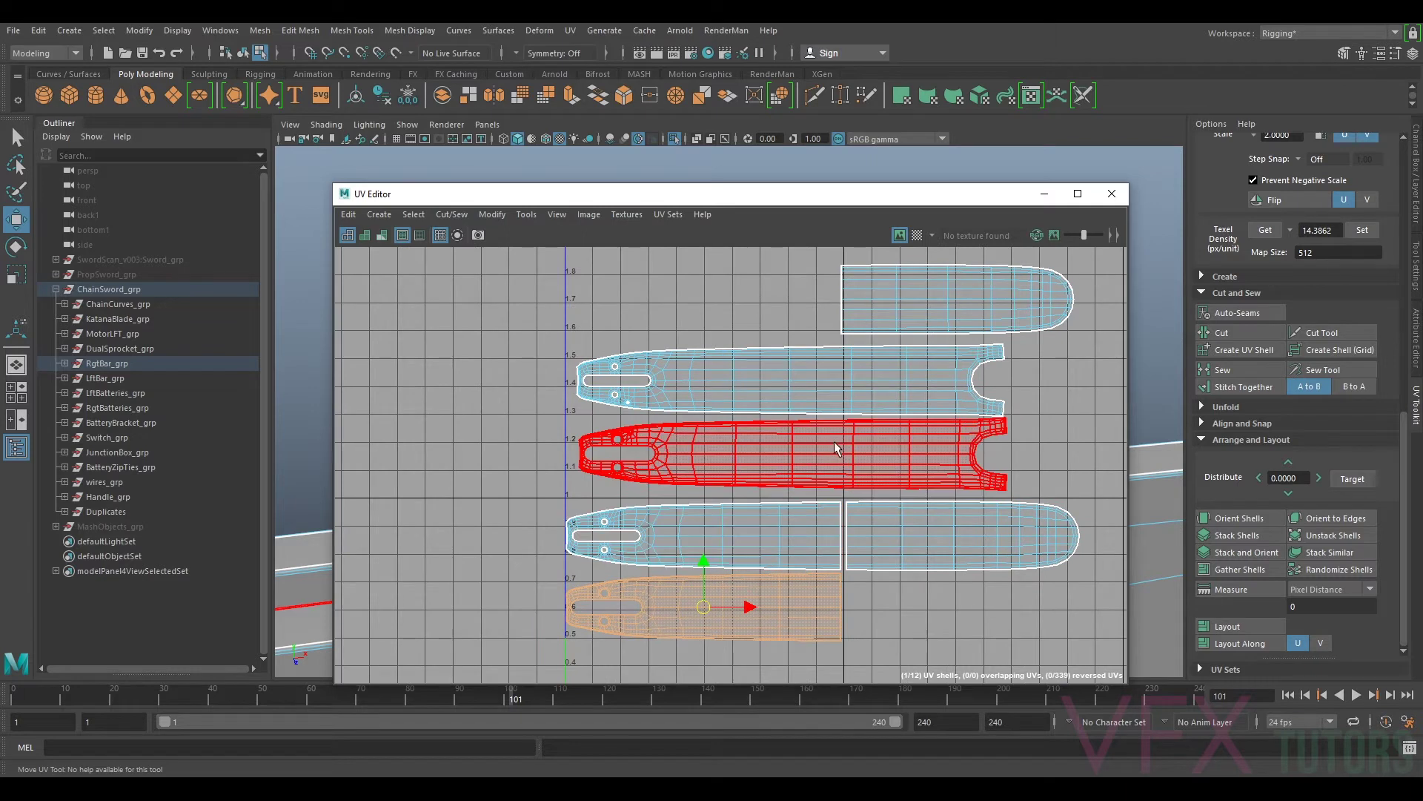
click(834, 442)
drag(790, 457, 786, 463)
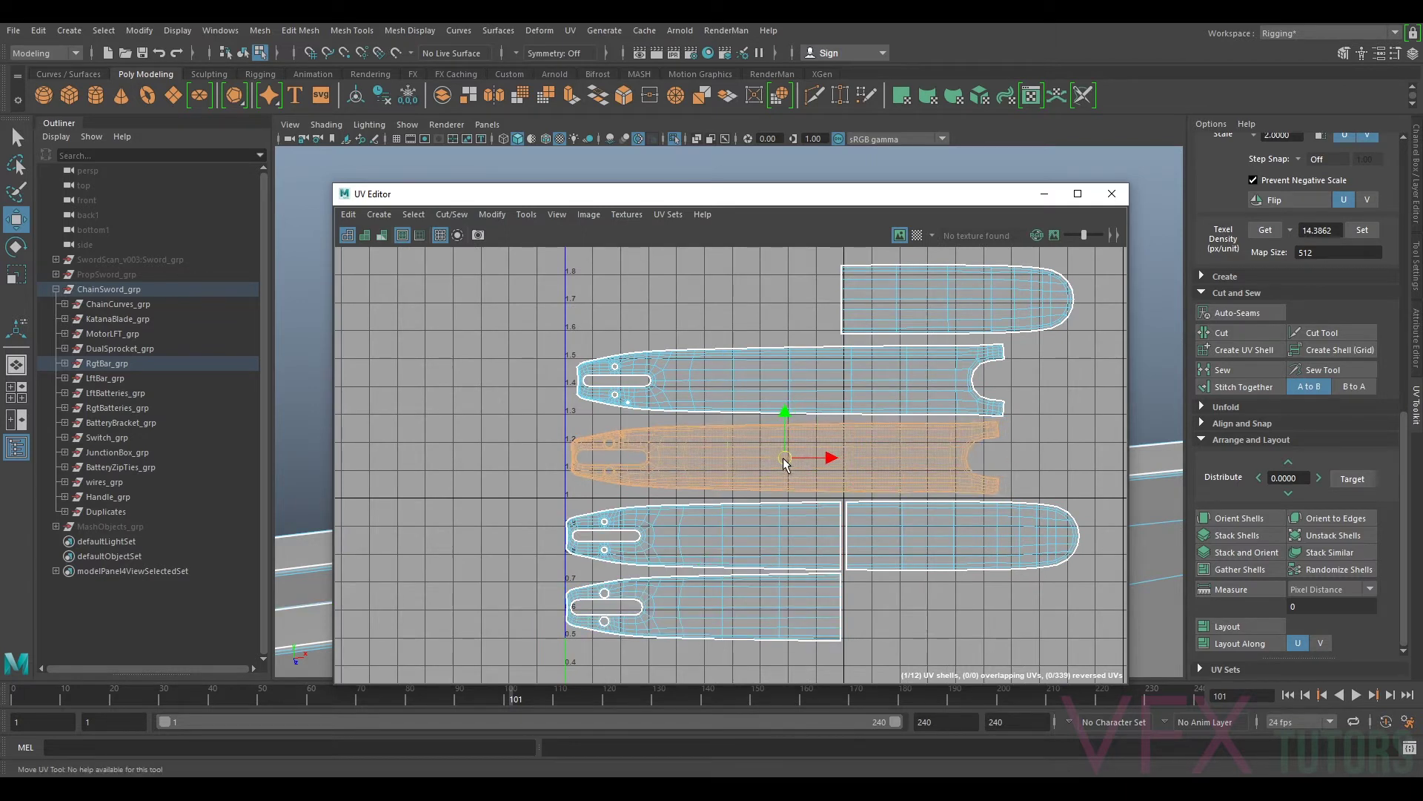
Step: Cut both notched shells crosswise along the vertical edge loops nearest the U = 1 line
scroll(823, 456, up, 5)
right_drag(831, 451, 818, 413)
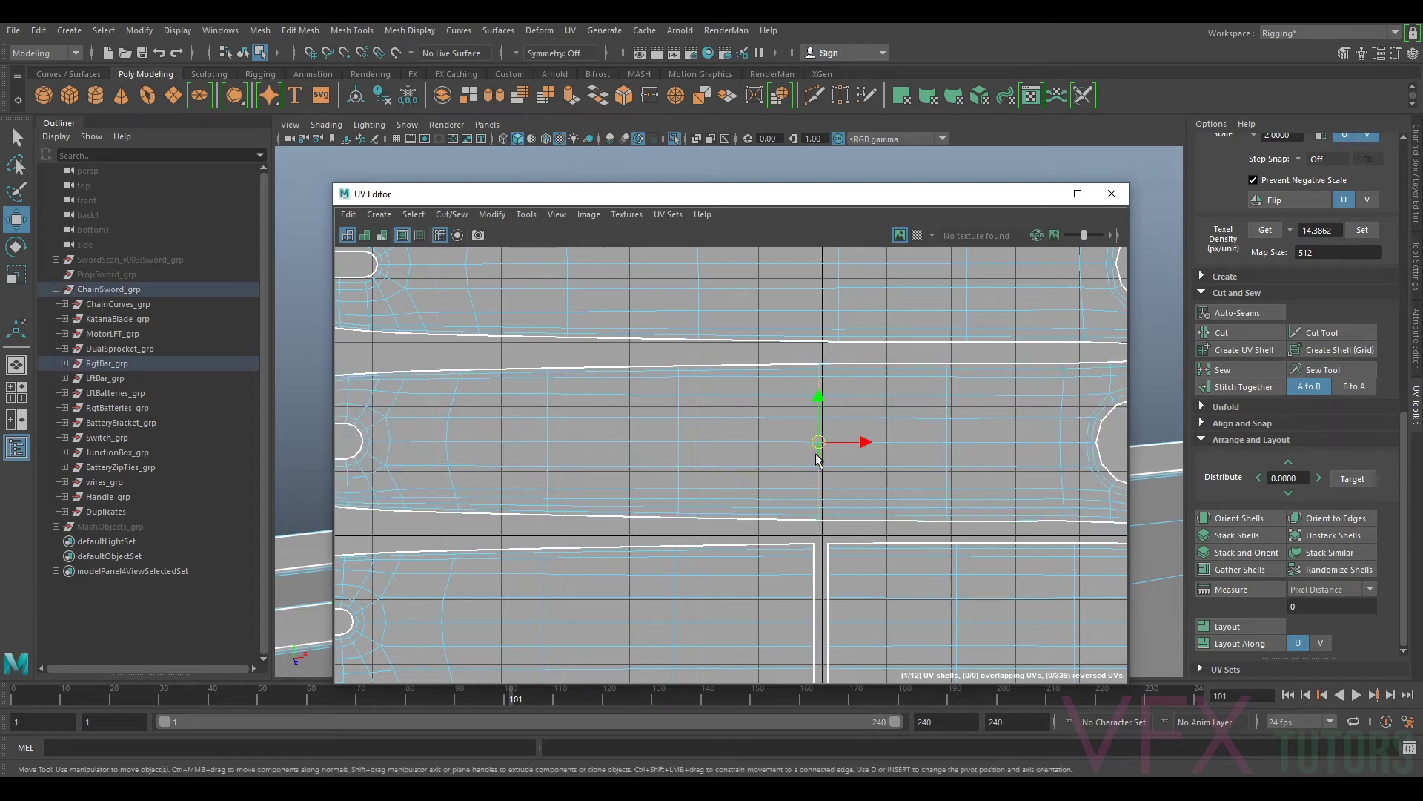
scroll(835, 331, down, 4)
scroll(837, 333, up, 1)
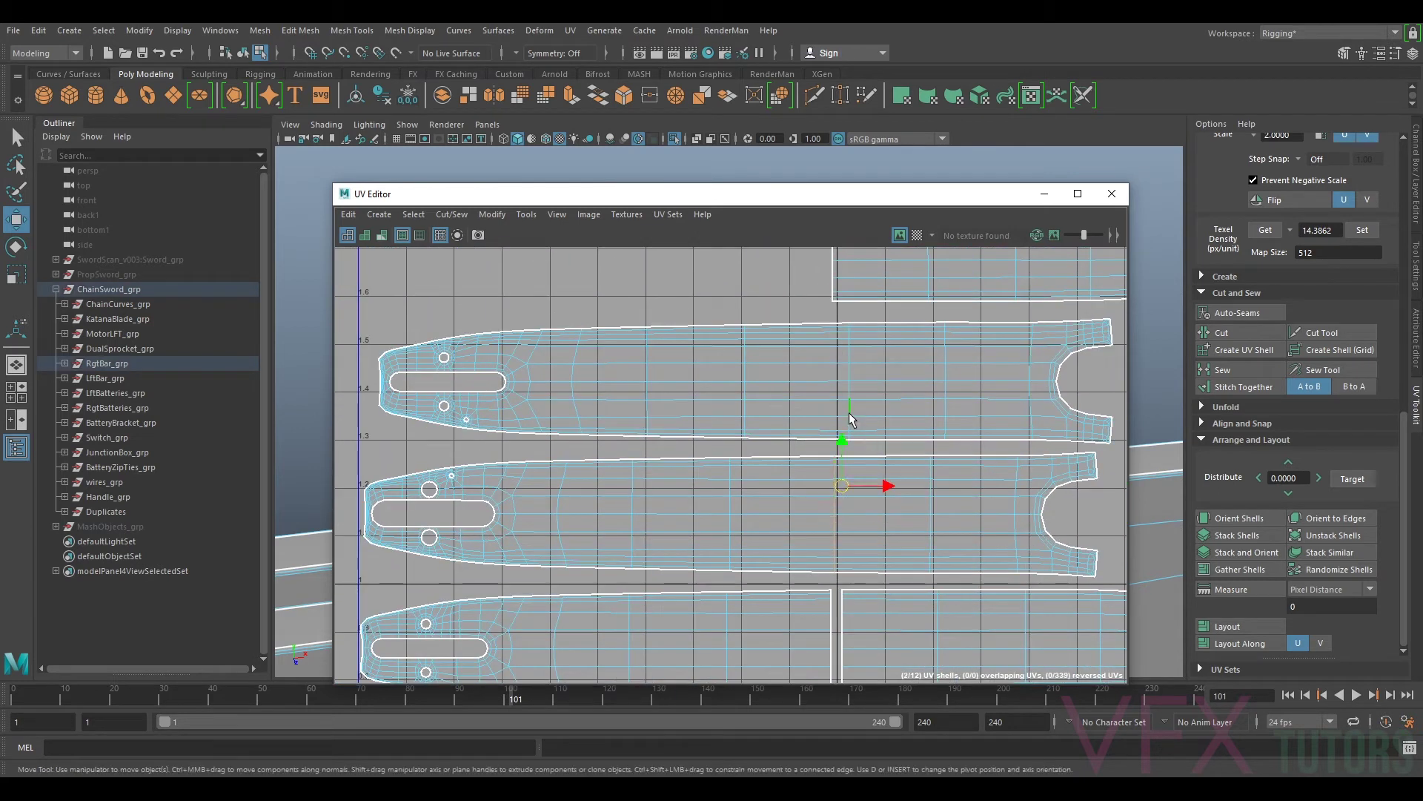
click(1225, 335)
Step: Return to UV shell selection and move the overlapping small edge shells out of the 0–1 tile past U = 1
scroll(874, 349, down, 4)
alt+middle_drag(801, 430, 872, 377)
right_drag(840, 297, 796, 280)
click(828, 338)
scroll(850, 387, down, 3)
alt+middle_drag(852, 395, 851, 346)
drag(959, 535, 635, 665)
drag(782, 594, 1002, 549)
click(807, 340)
key(w)
drag(777, 353, 782, 527)
key(ctrl+z)
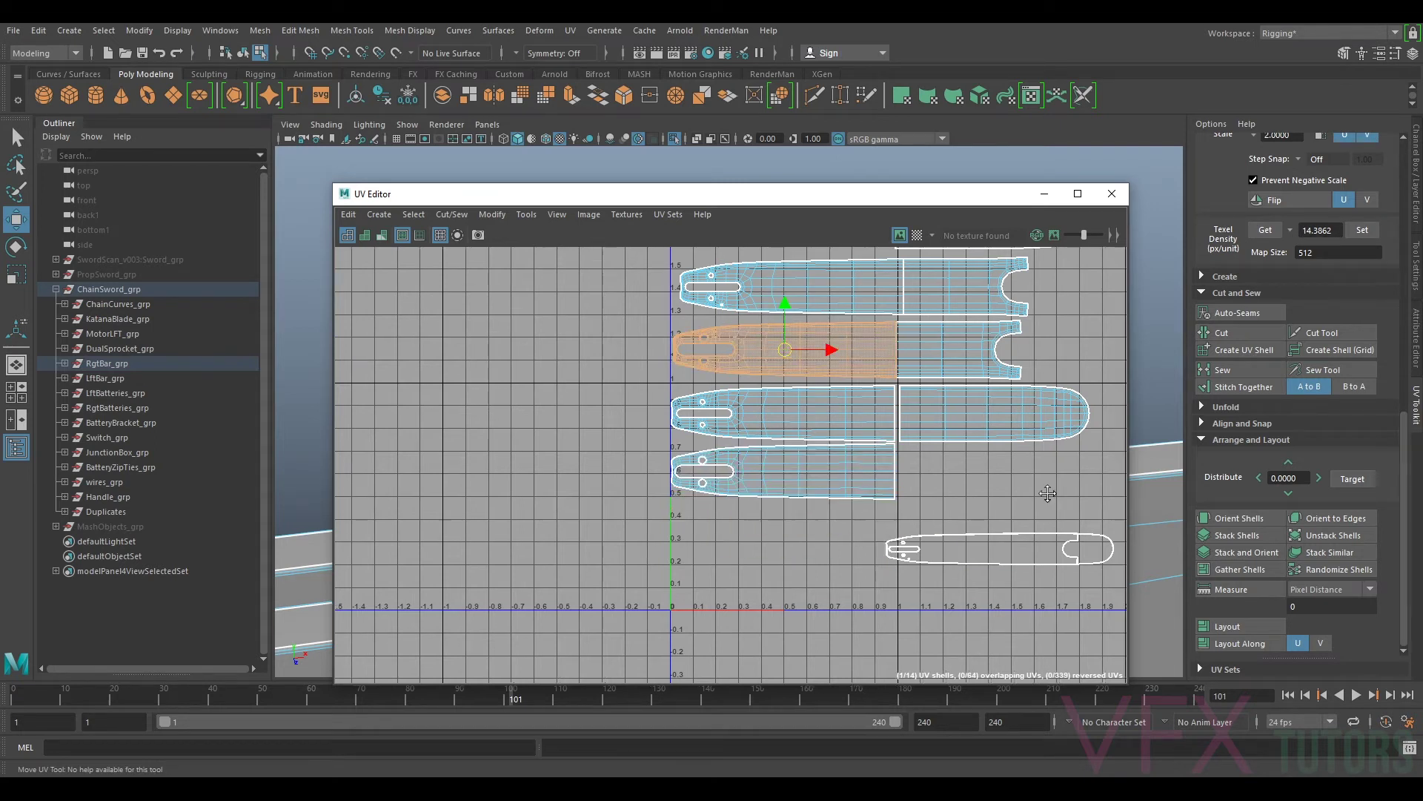
Step: Move the small overlapping edge shells further away from the tile in the U direction
alt+middle_drag(1052, 510, 1026, 514)
click(886, 549)
drag(913, 550, 990, 542)
Step: Move the slotted halves of both notched shells into the 0–1 tile, stacked below the other two slotted halves
click(695, 352)
drag(687, 348, 687, 531)
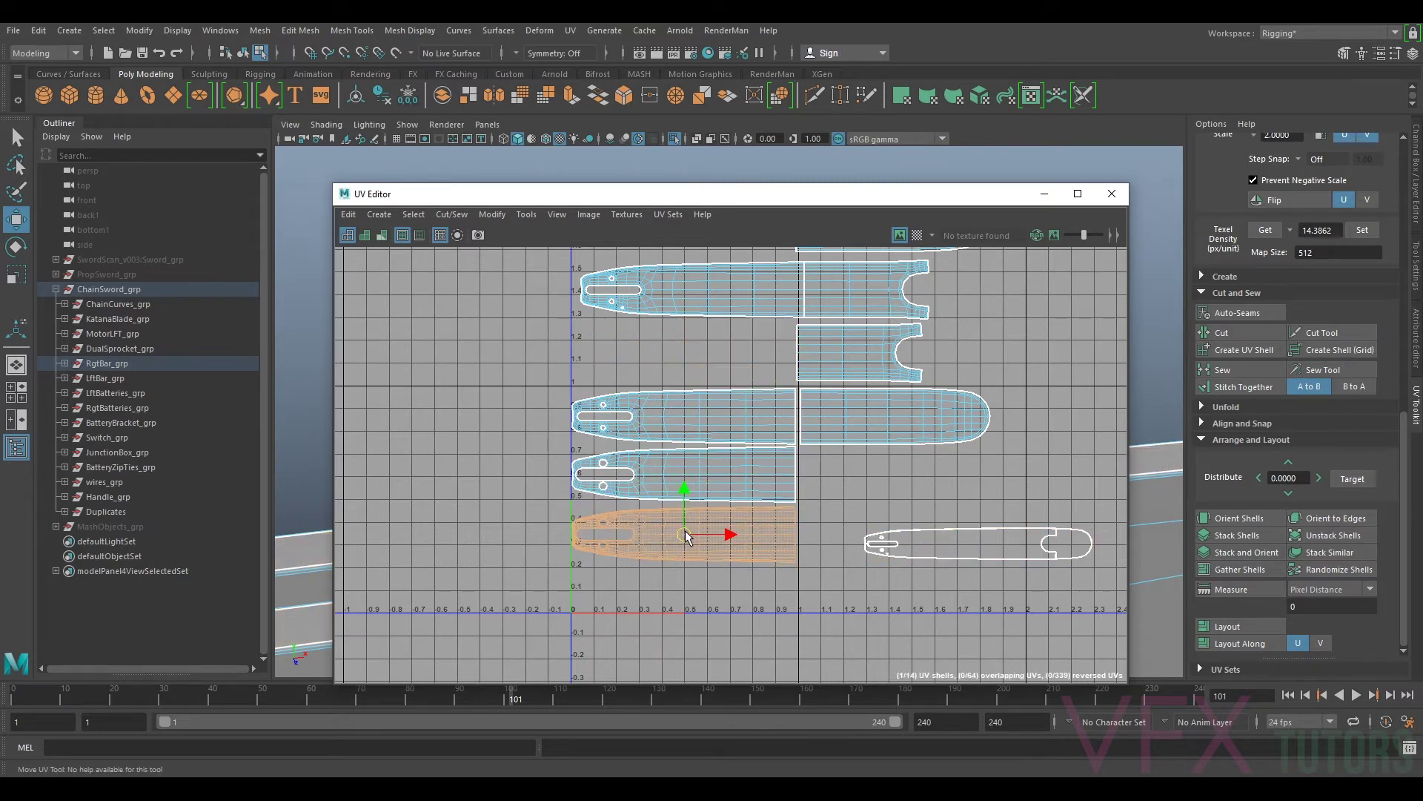
click(704, 292)
drag(691, 286, 683, 590)
Step: Nudge the upper three slotted halves closer together, leaving narrow gaps and keeping them inside the 0–1 tile
scroll(795, 413, up, 6)
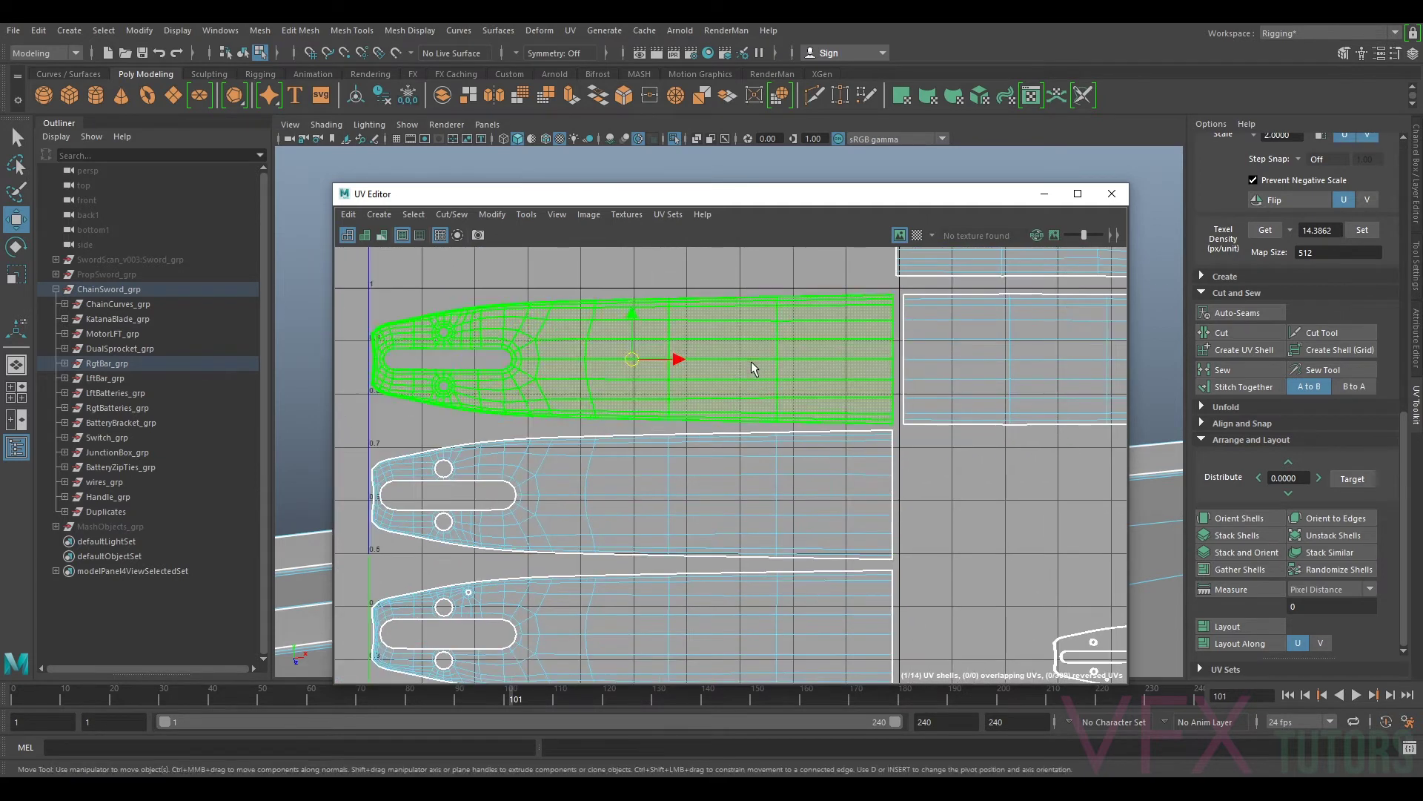
scroll(751, 362, down, 2)
click(666, 358)
drag(666, 358, 669, 355)
click(718, 470)
scroll(712, 470, up, 3)
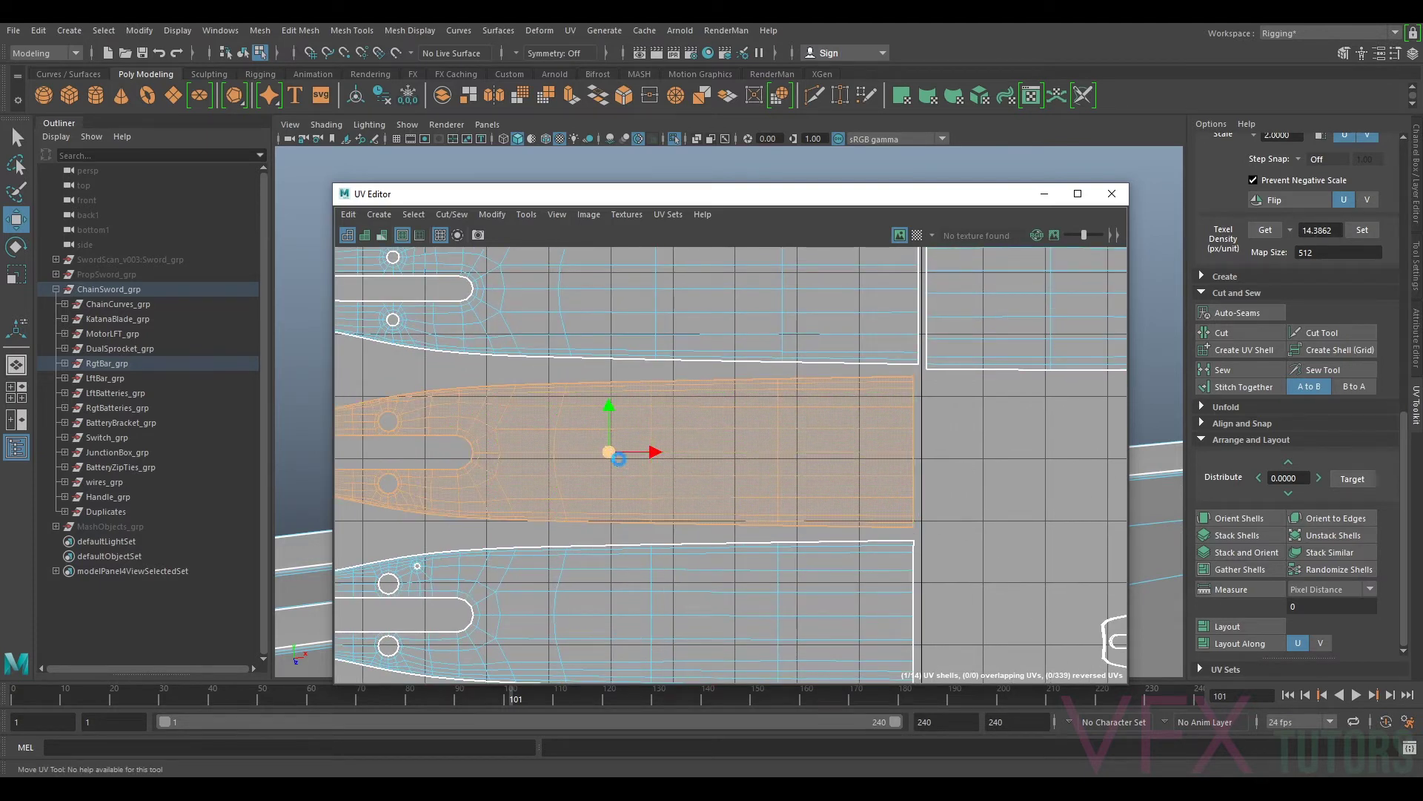
drag(611, 453, 612, 445)
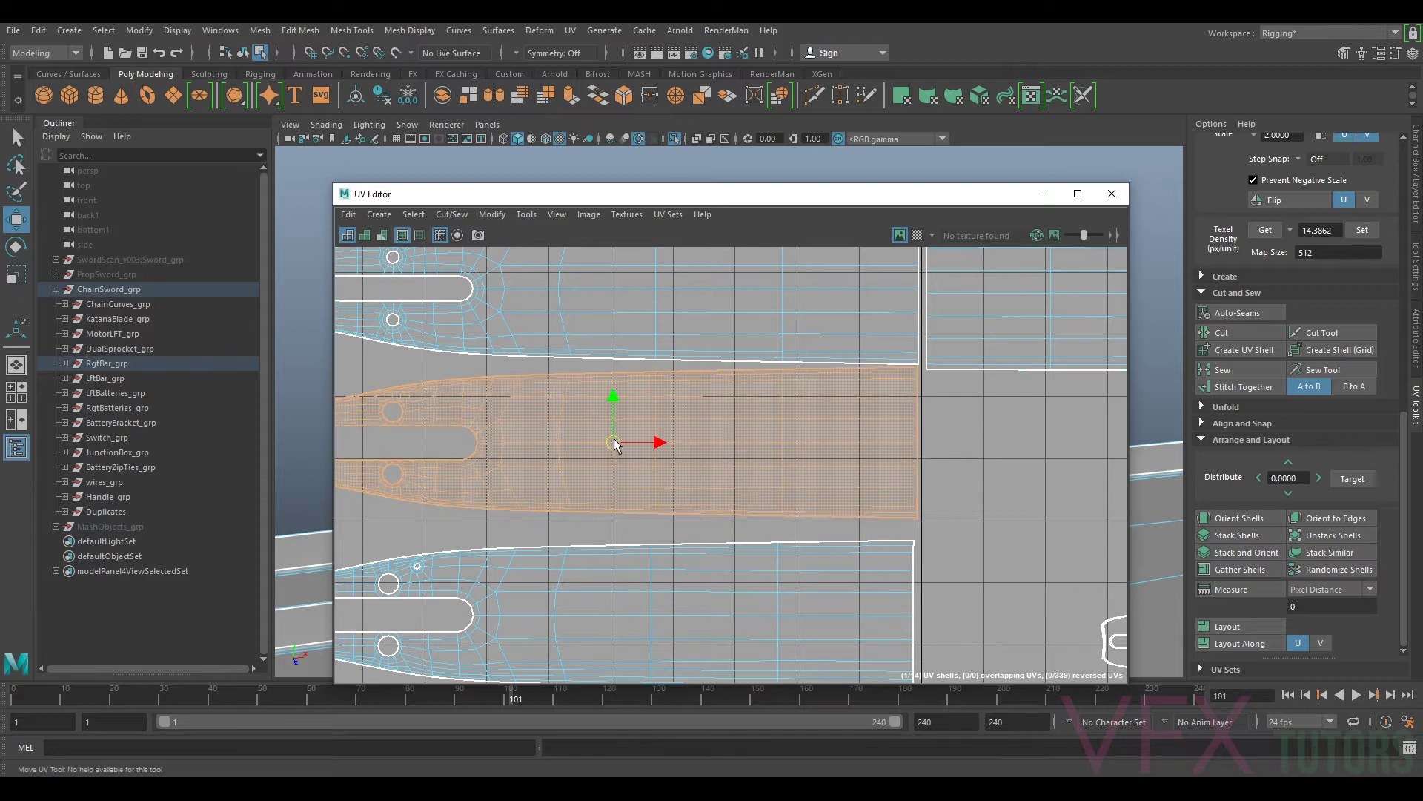
scroll(615, 444, down, 1)
alt+middle_drag(569, 447, 680, 364)
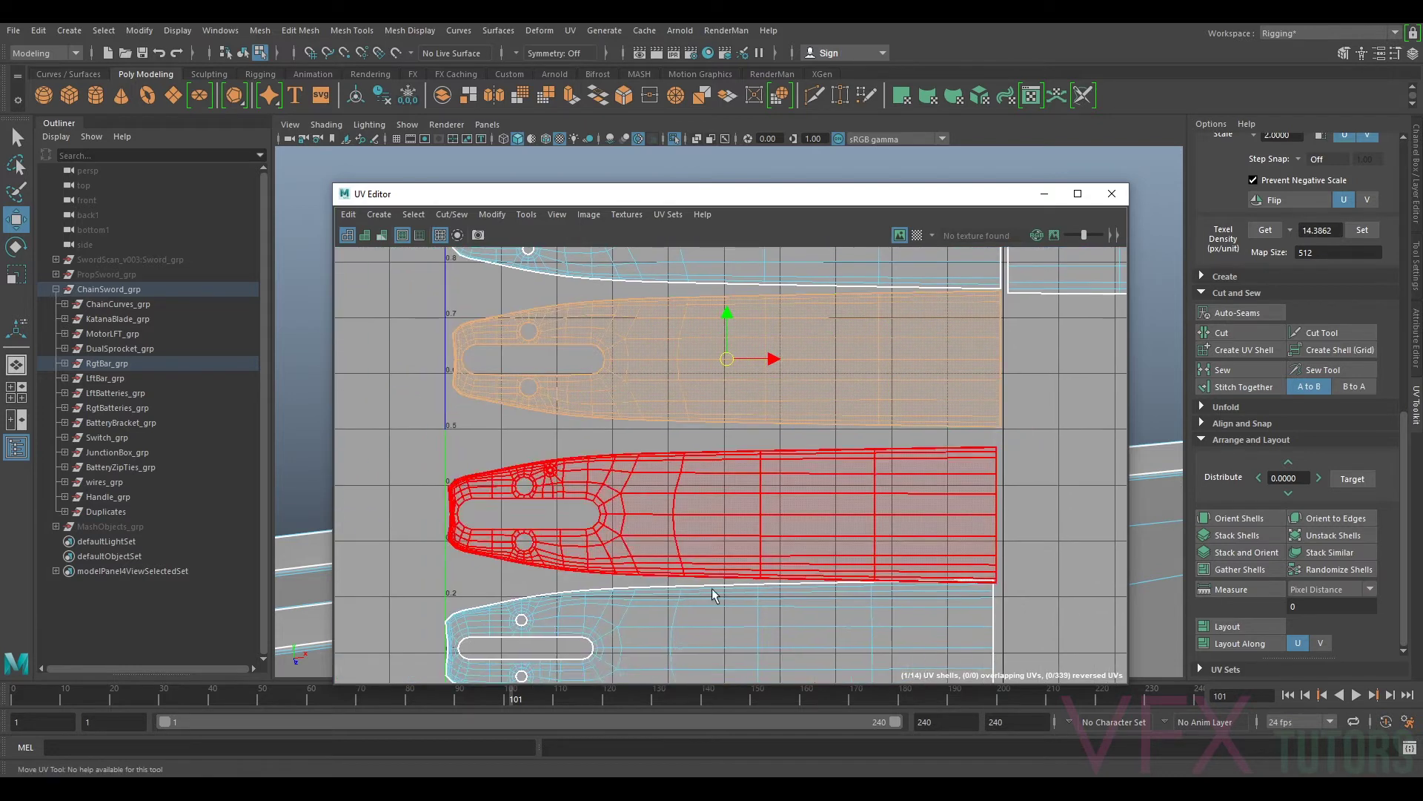
click(749, 510)
drag(722, 516, 726, 501)
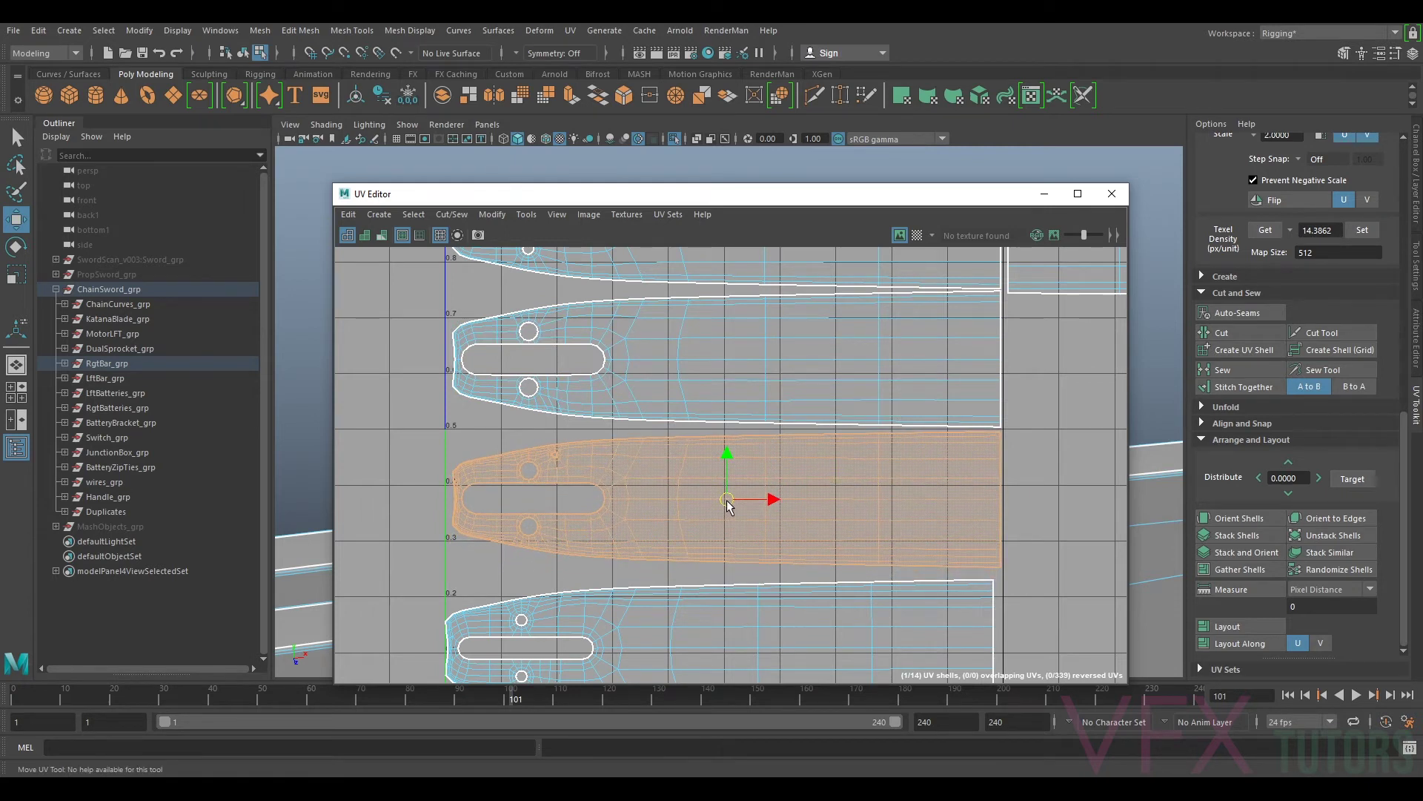
Step: Fit the lowest slotted half just above V = 0 inside the tile and fine-tune the one above it
scroll(755, 559, down, 3)
alt+middle_drag(850, 553, 841, 416)
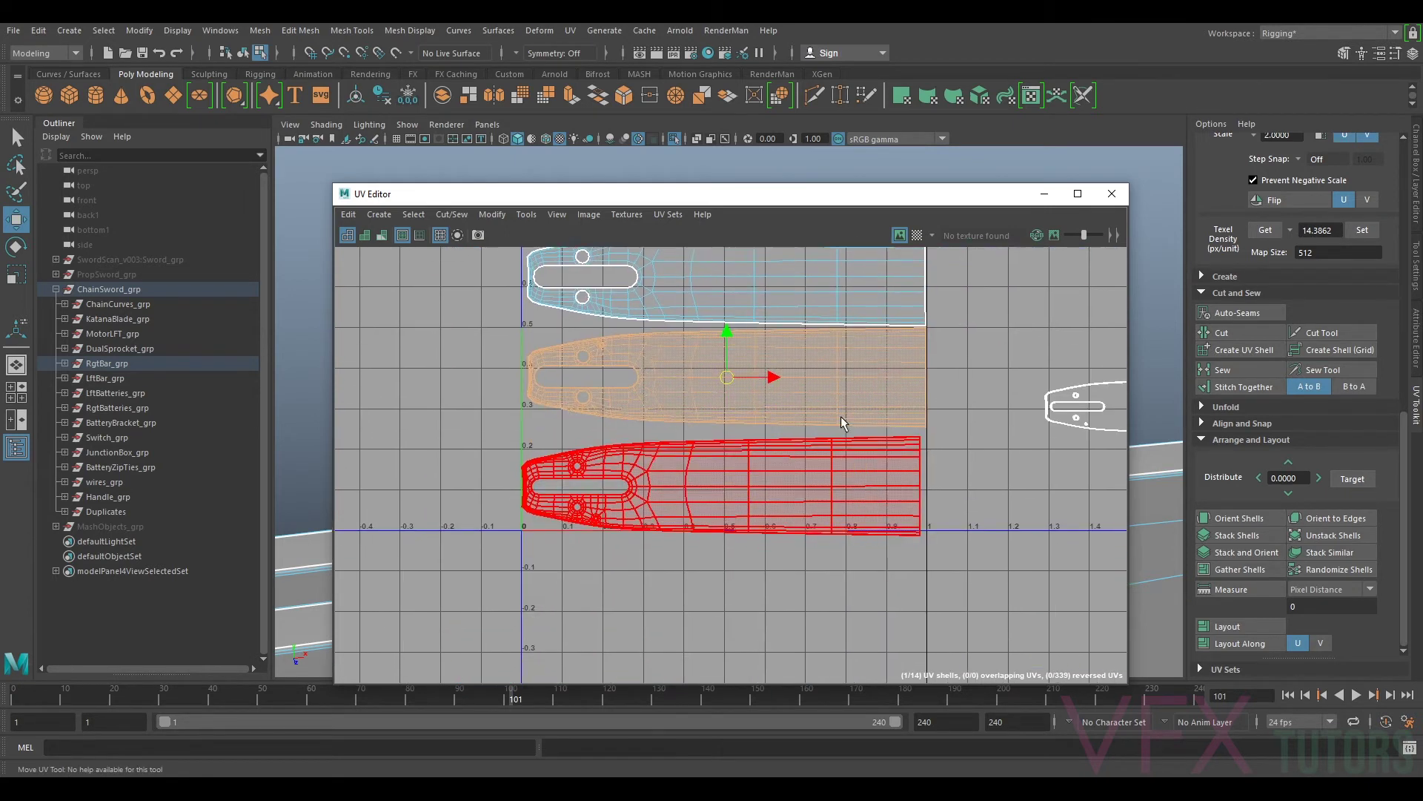
scroll(836, 483, up, 3)
click(833, 502)
drag(671, 484, 678, 475)
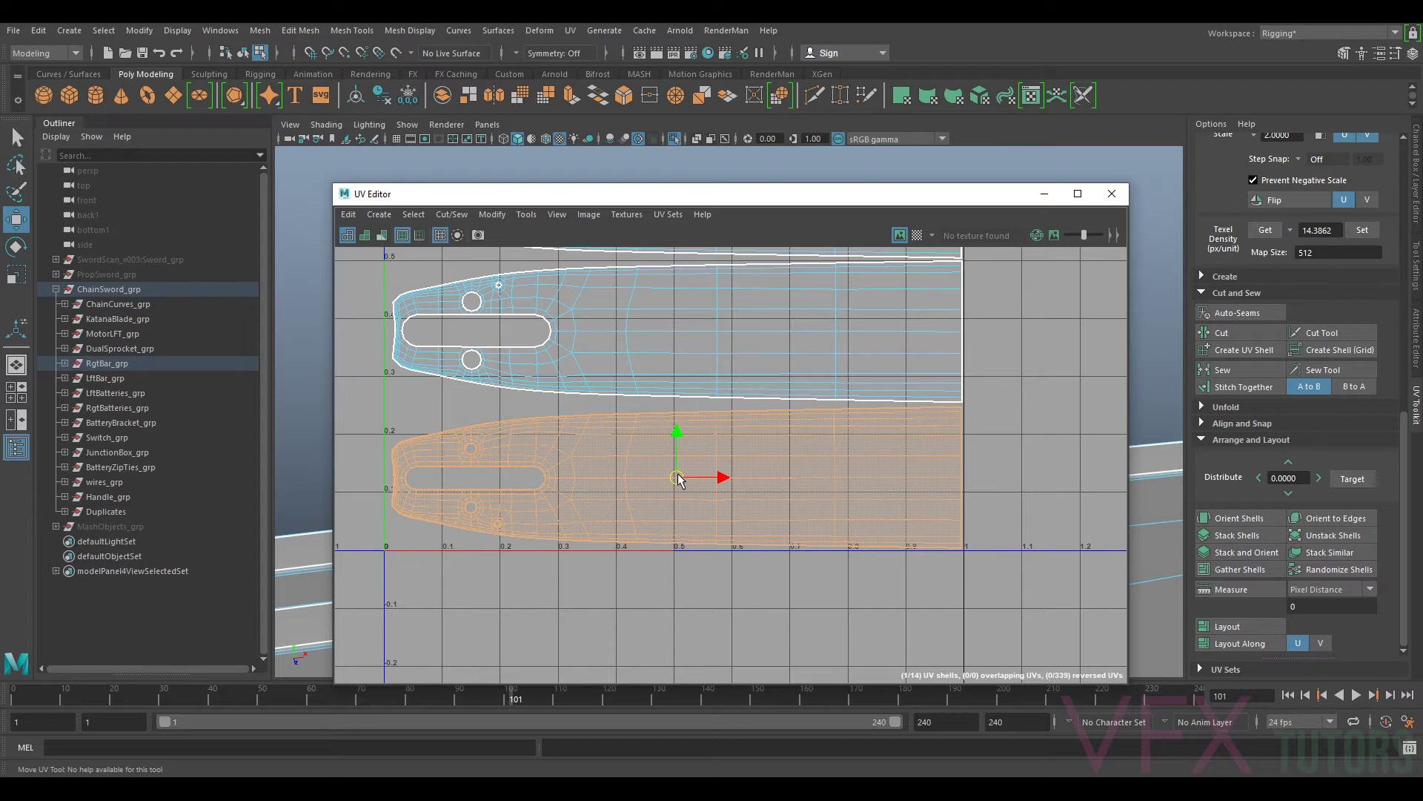
scroll(679, 468, down, 3)
scroll(705, 442, up, 3)
click(687, 377)
drag(637, 321, 637, 321)
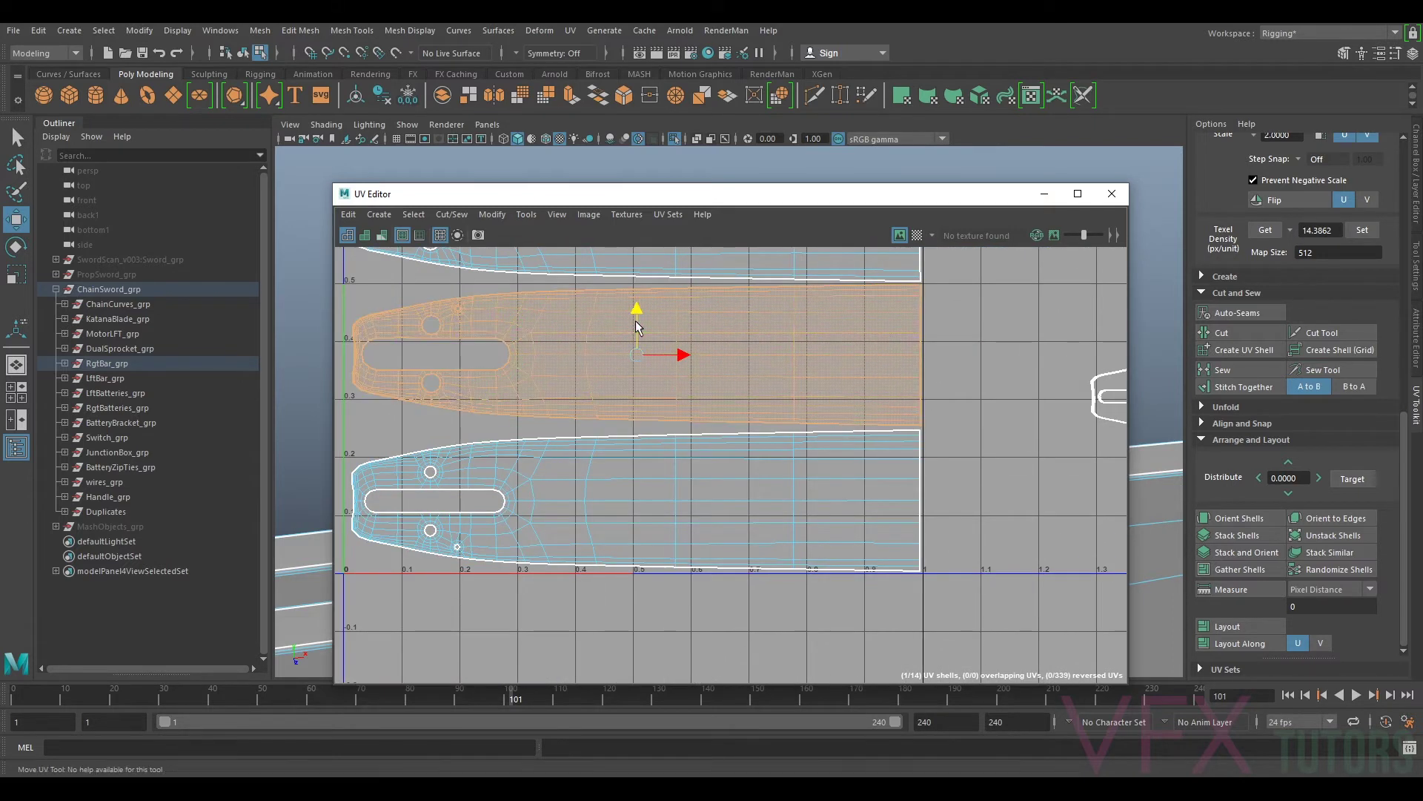
Step: Move the overlapping small edge shells well beyond U = 2 to clear the neighbouring tile
scroll(756, 336, down, 3)
scroll(757, 336, down, 1)
alt+middle_drag(941, 323, 922, 509)
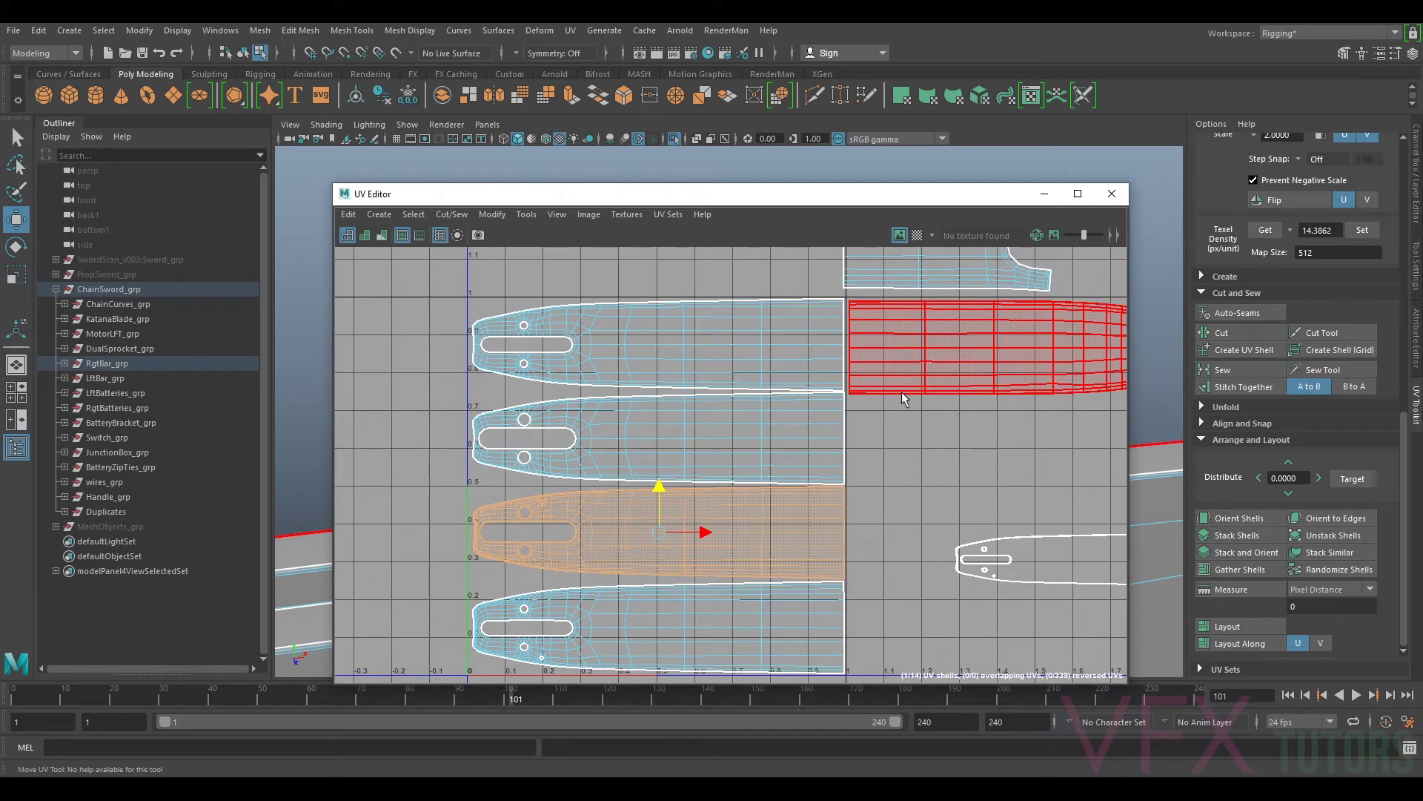
scroll(849, 343, down, 3)
alt+middle_drag(919, 385, 747, 455)
drag(981, 495, 711, 593)
drag(843, 536, 1002, 441)
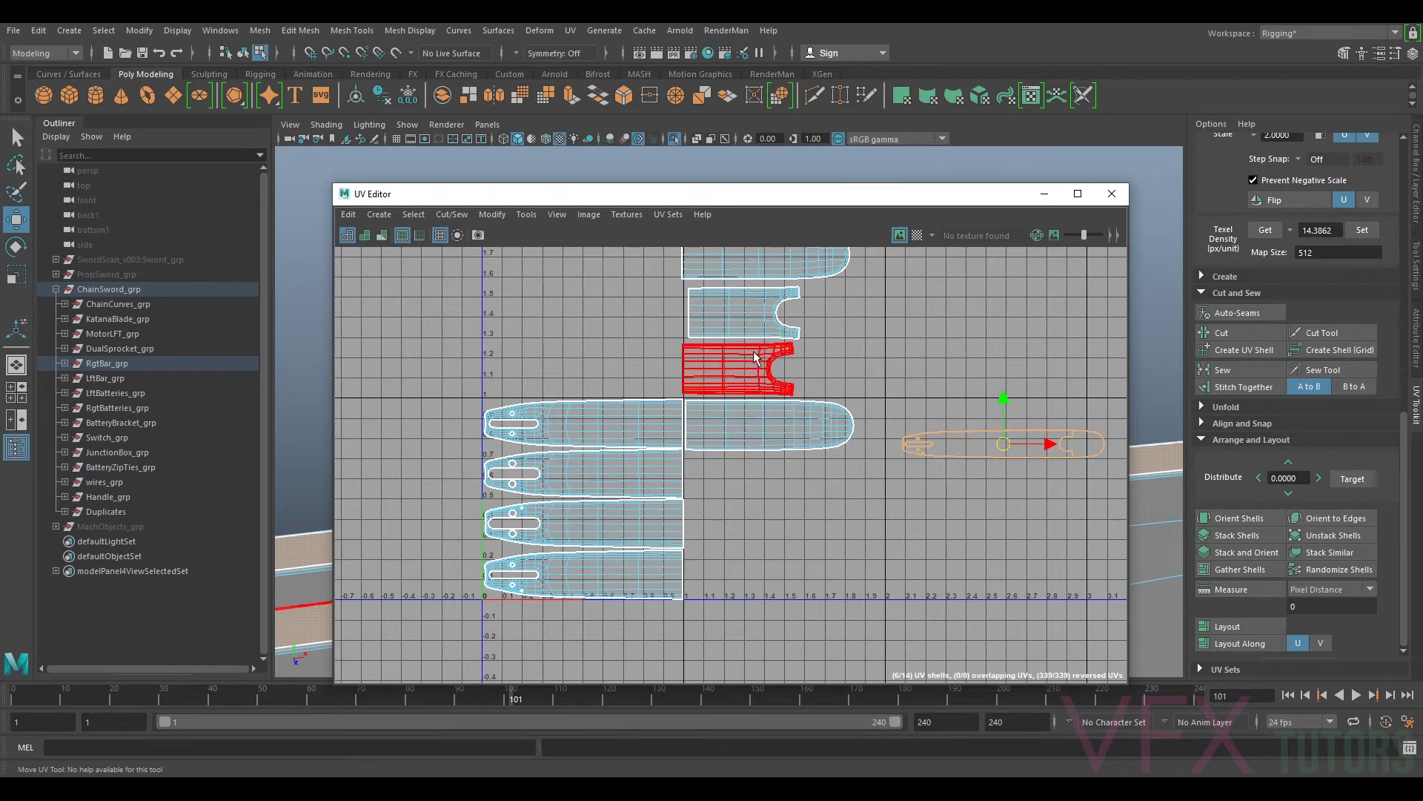
Step: Place the upper rounded end piece closely below the other rounded end, beside the U = 1 line
click(760, 265)
drag(761, 260, 768, 487)
scroll(750, 487, up, 6)
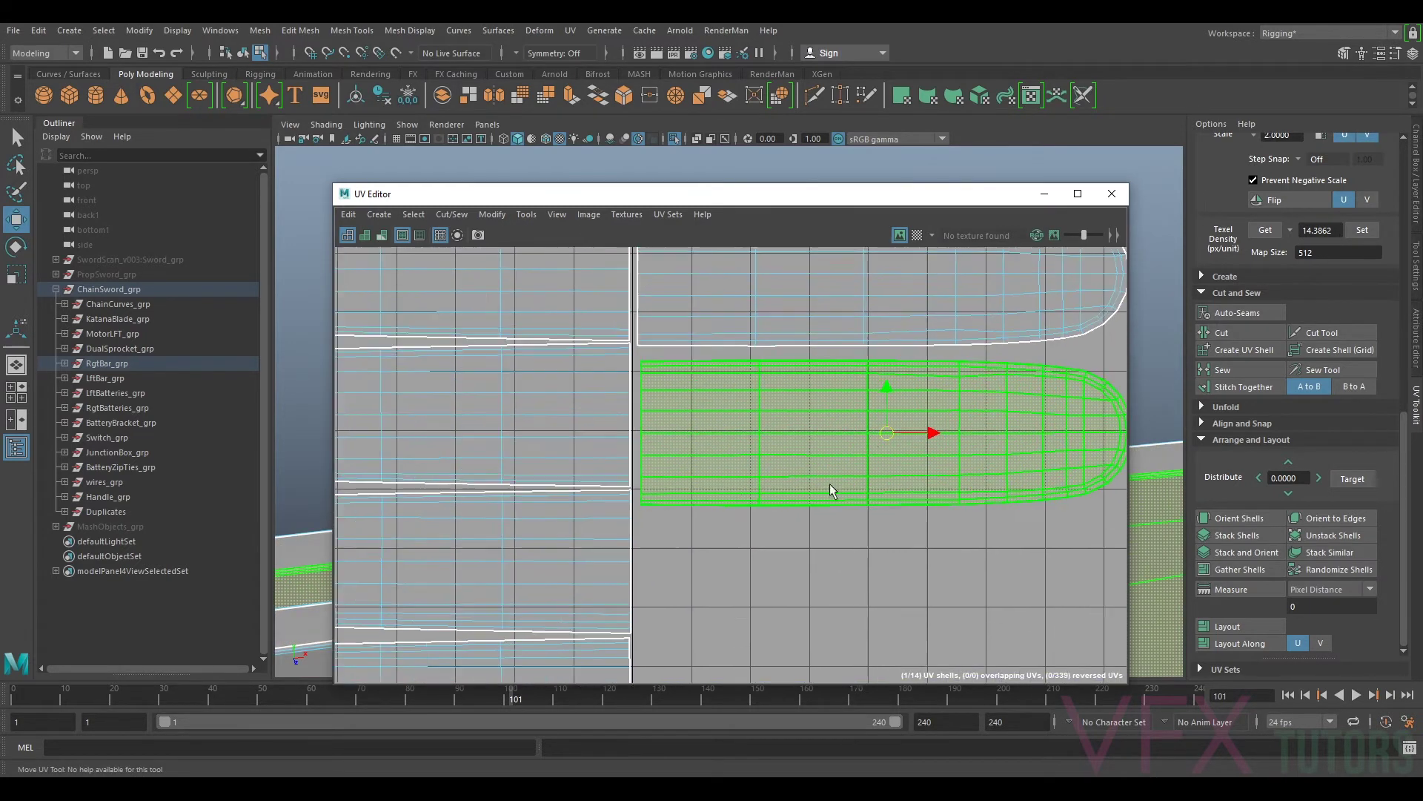
drag(886, 435, 880, 426)
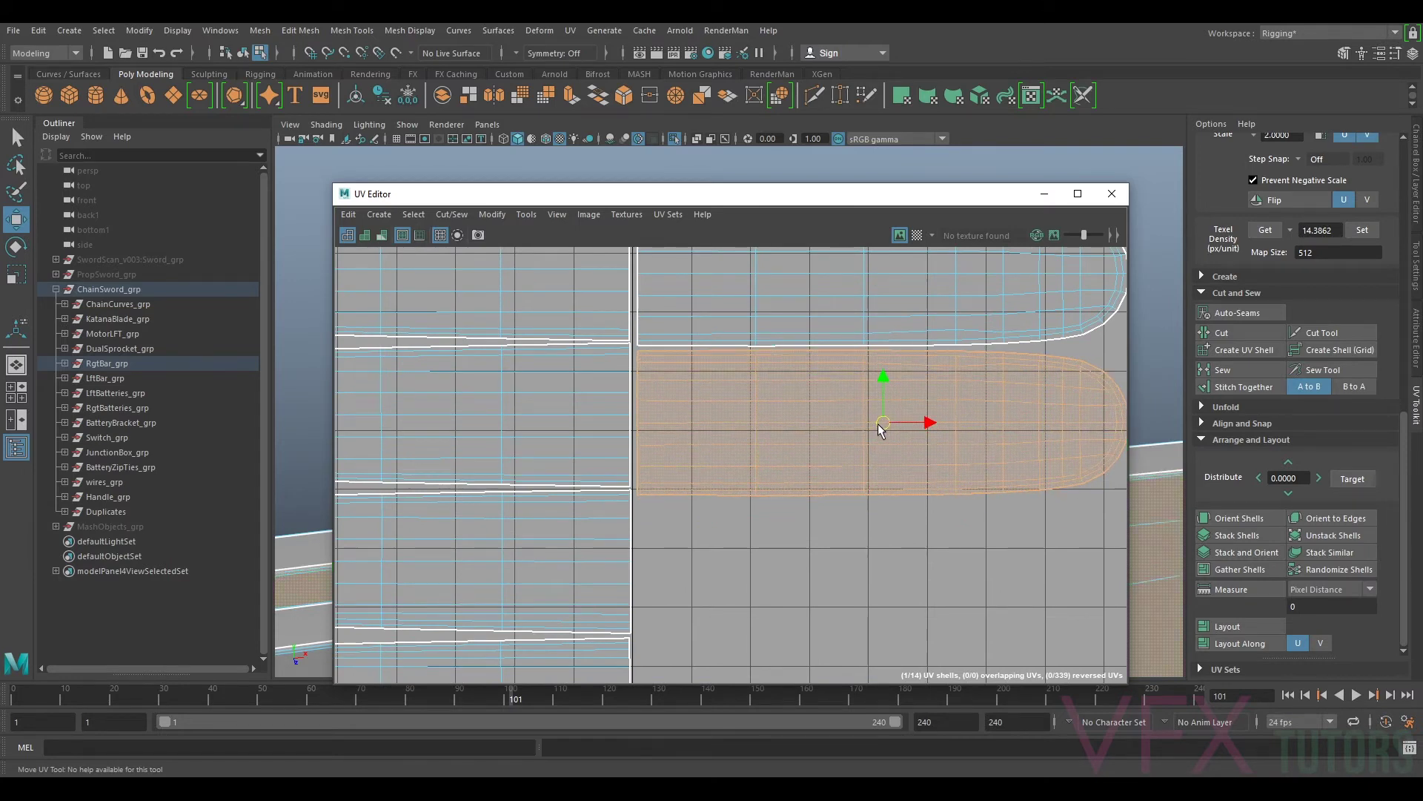
Step: Move both notched end pieces together below the two rounded end pieces in the second tile
scroll(881, 431, down, 5)
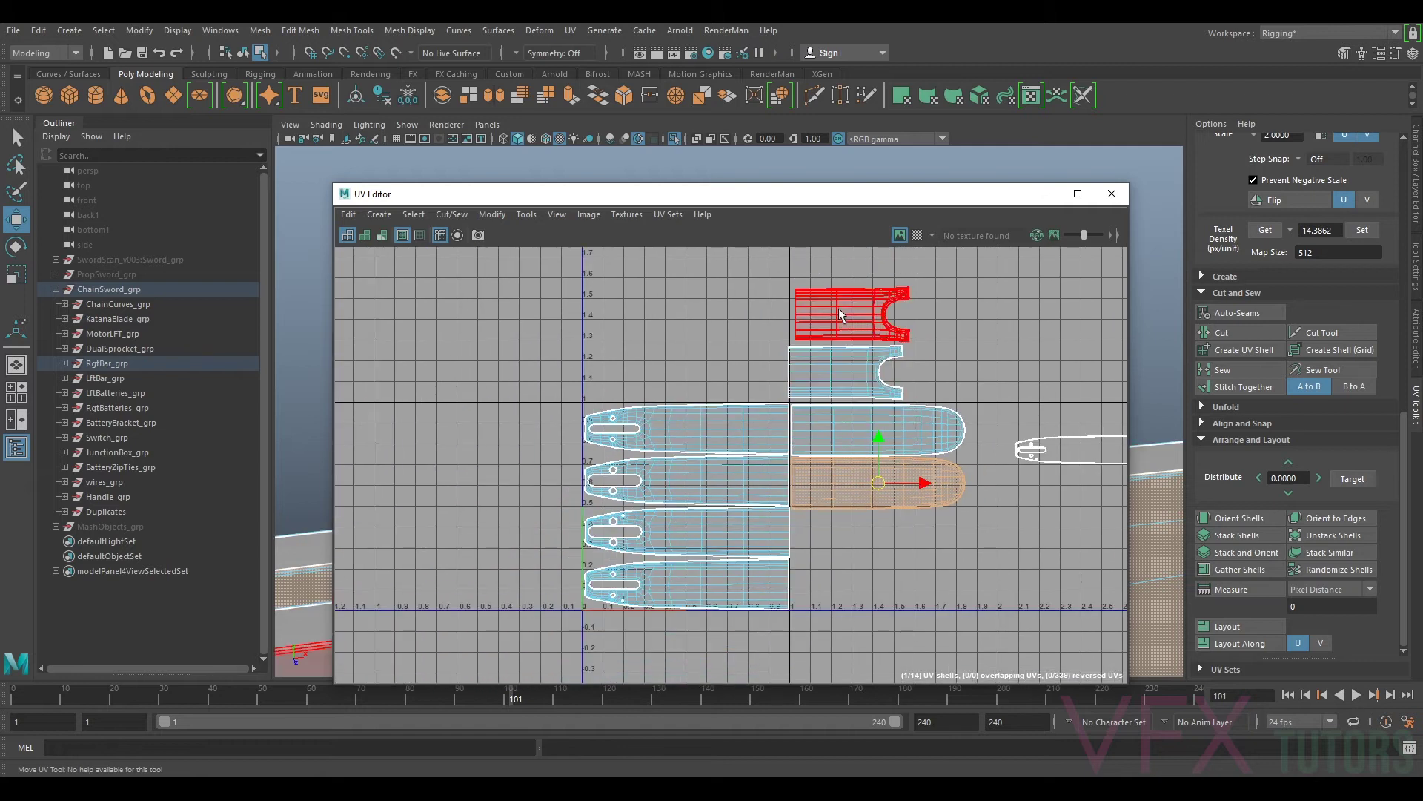
click(838, 309)
shift+click(850, 357)
drag(847, 351, 851, 567)
Step: Position the lower notched end piece in the second tile at the foot of the column, slightly past the U = 1 line
click(849, 565)
scroll(853, 568, up, 5)
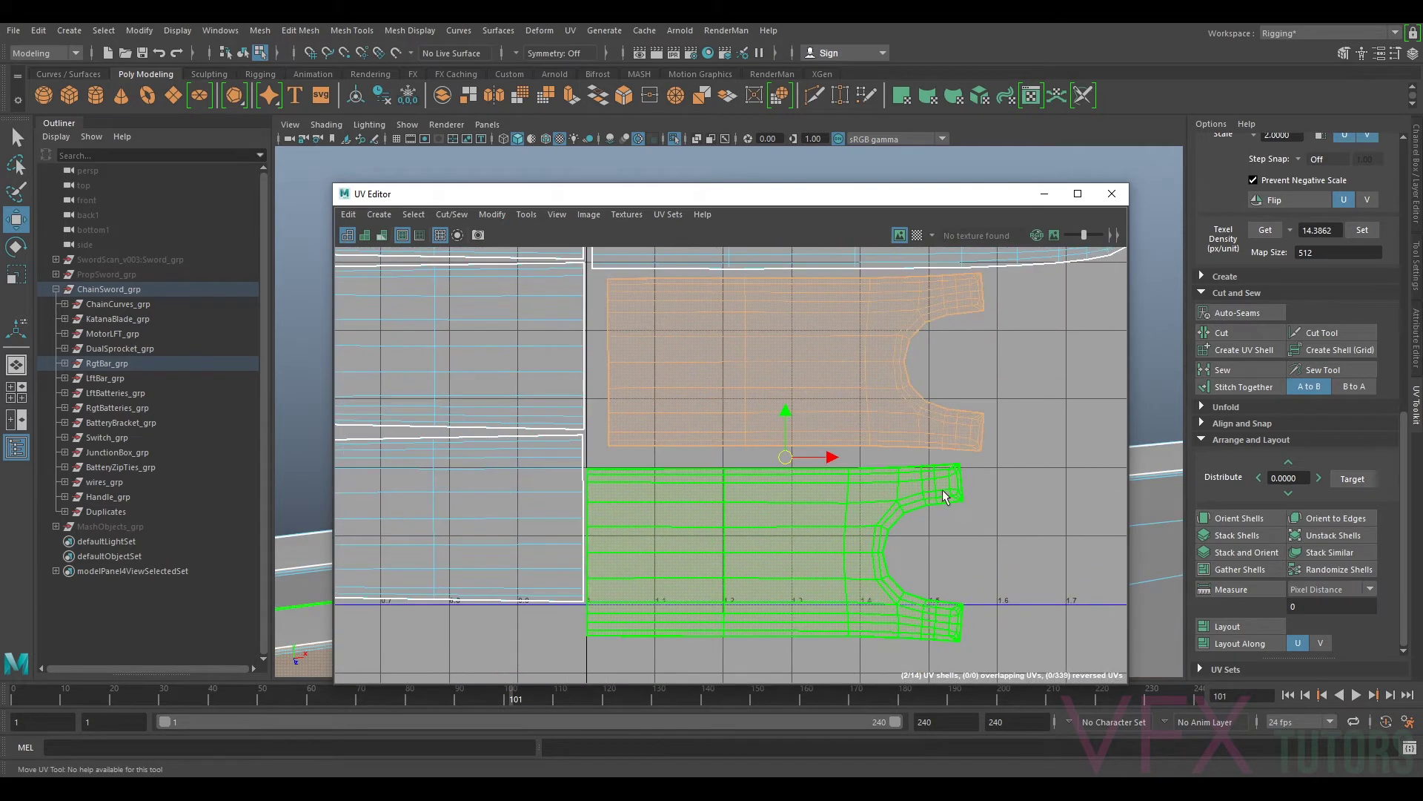
scroll(867, 560, up, 3)
click(808, 495)
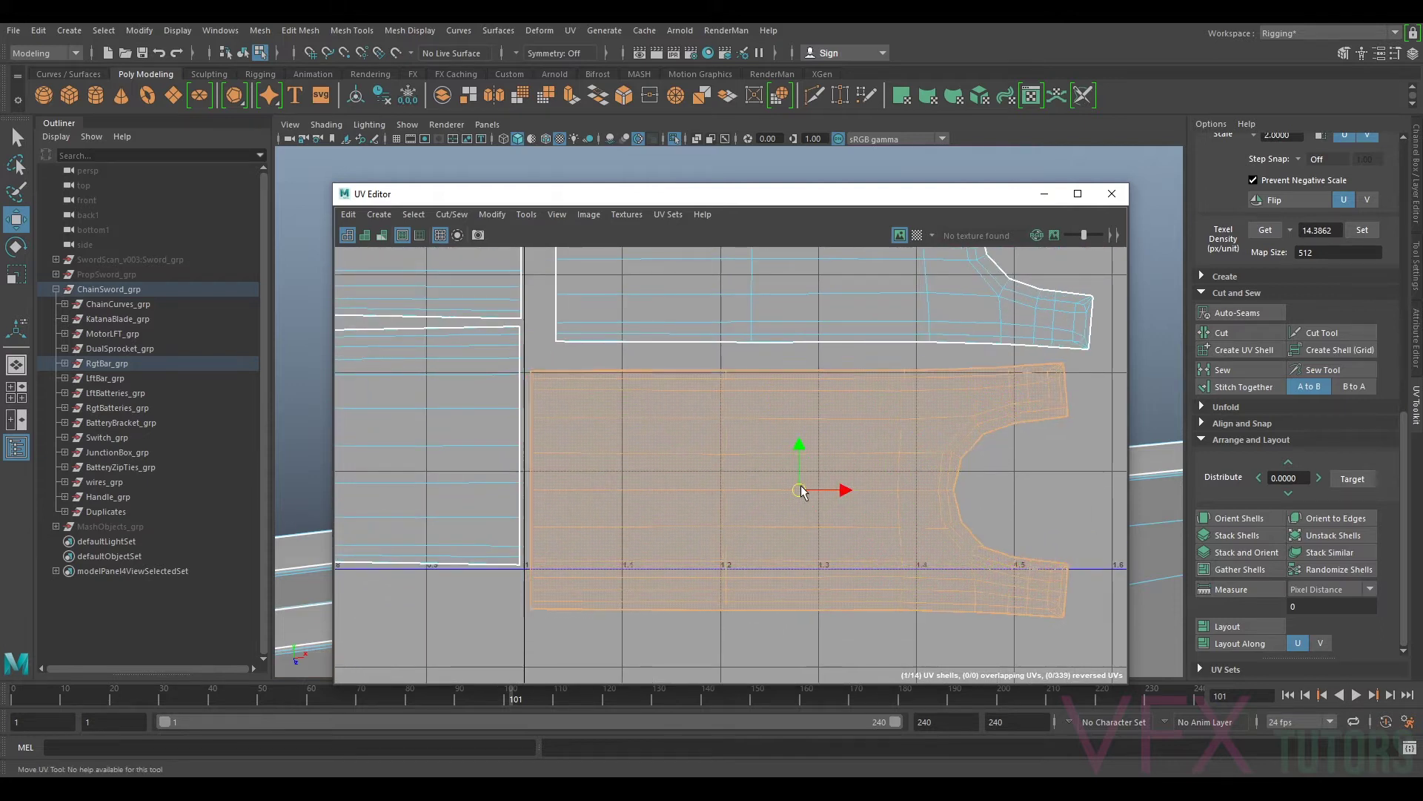
drag(808, 495, 812, 488)
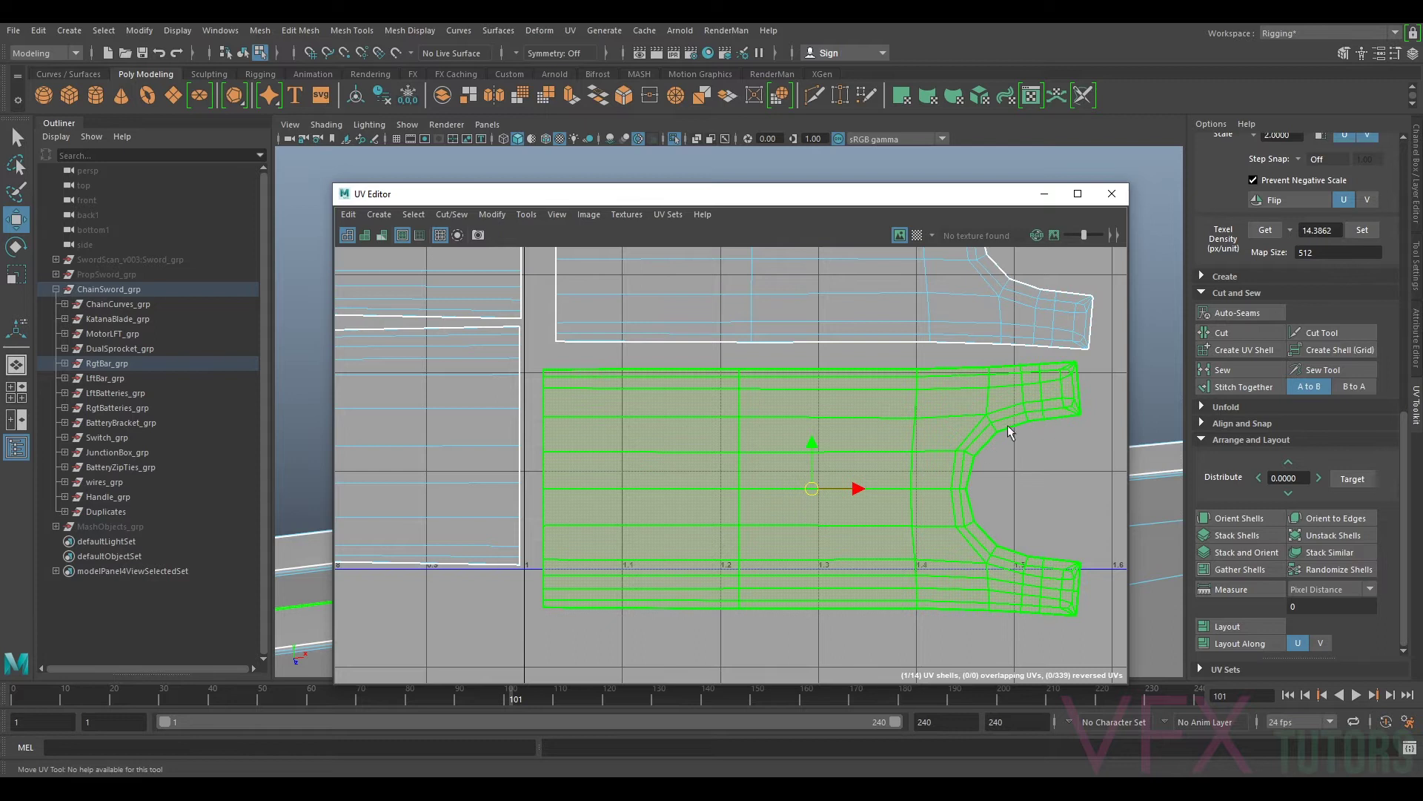
Step: Try straightening the lower notched end piece's UVs in U and V with a 30.00 angle, and undo it
click(919, 414)
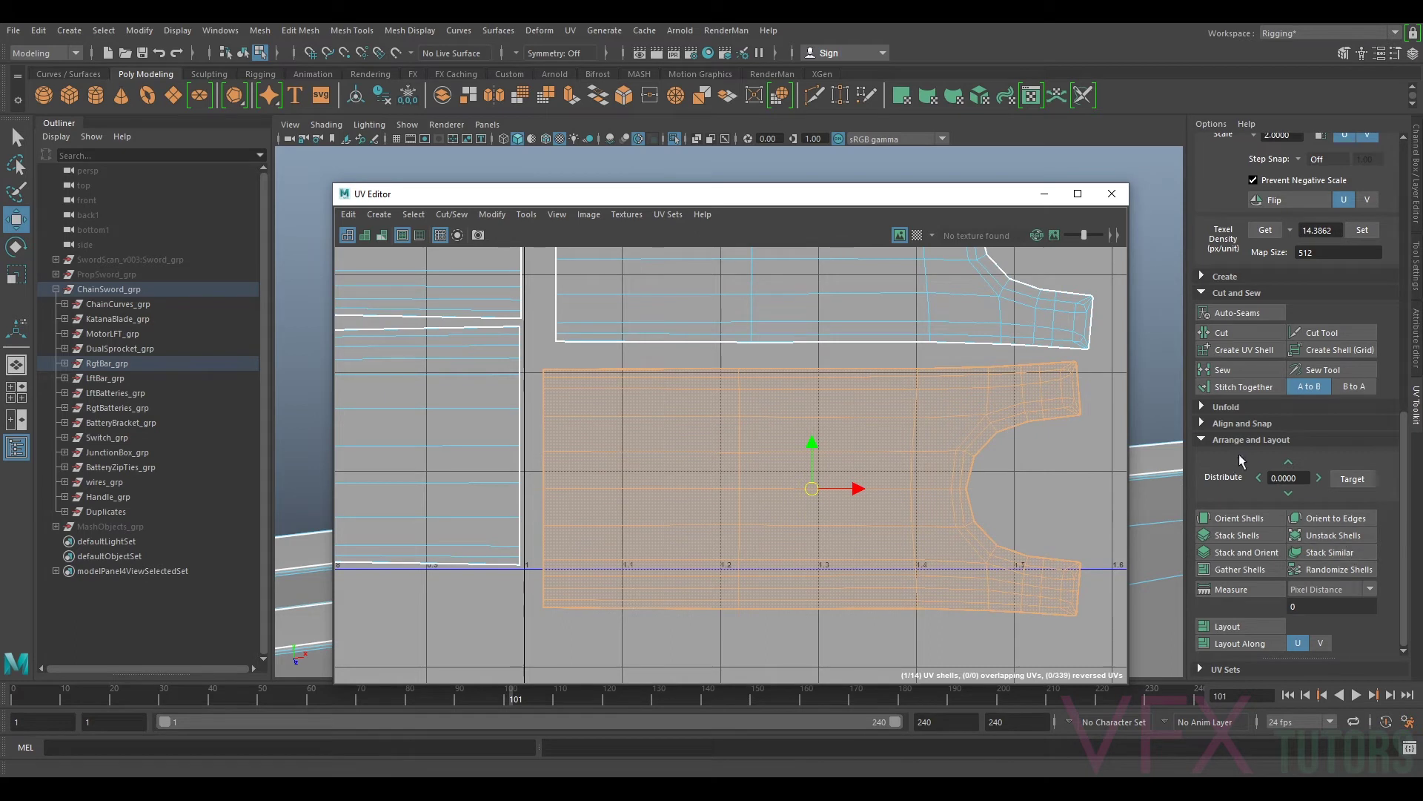
click(1202, 408)
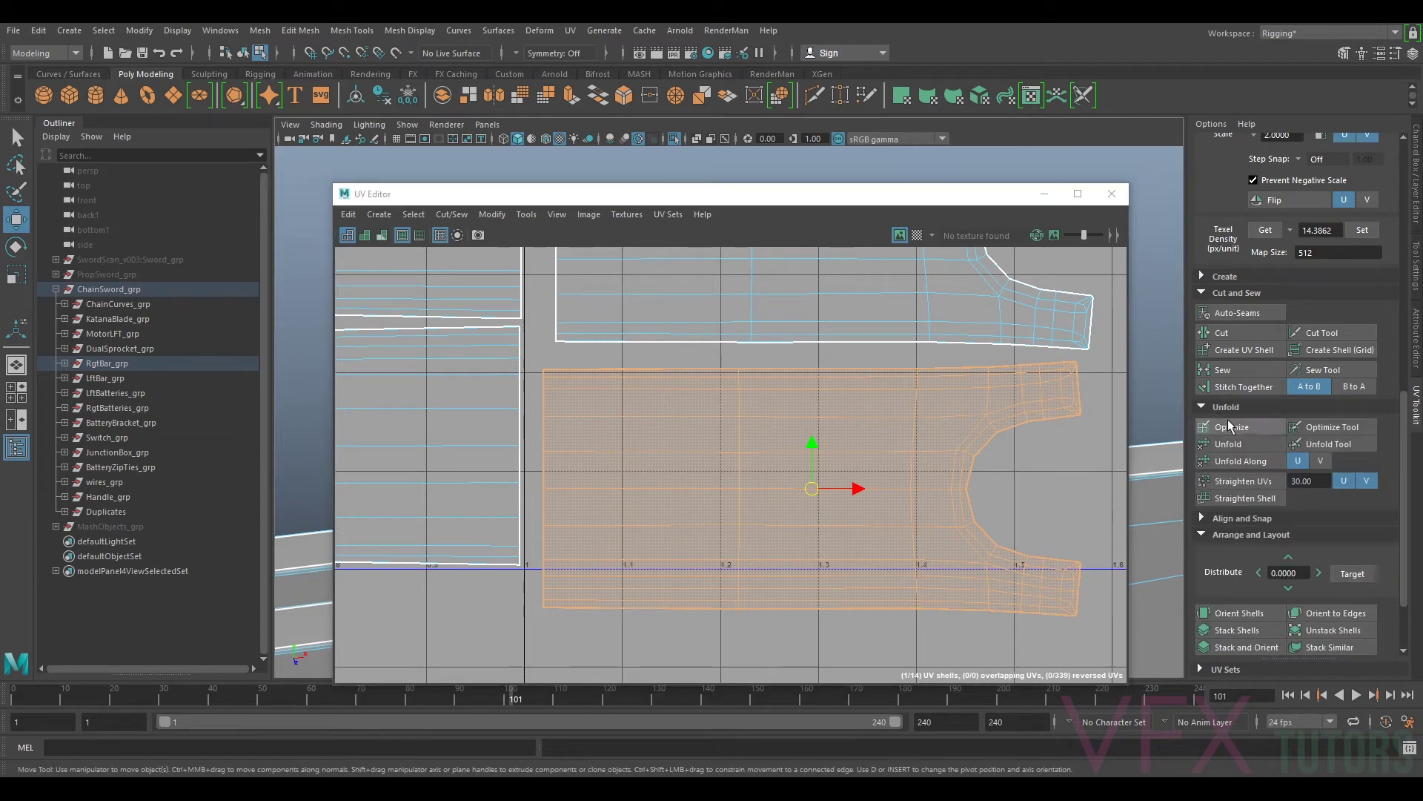
click(1258, 484)
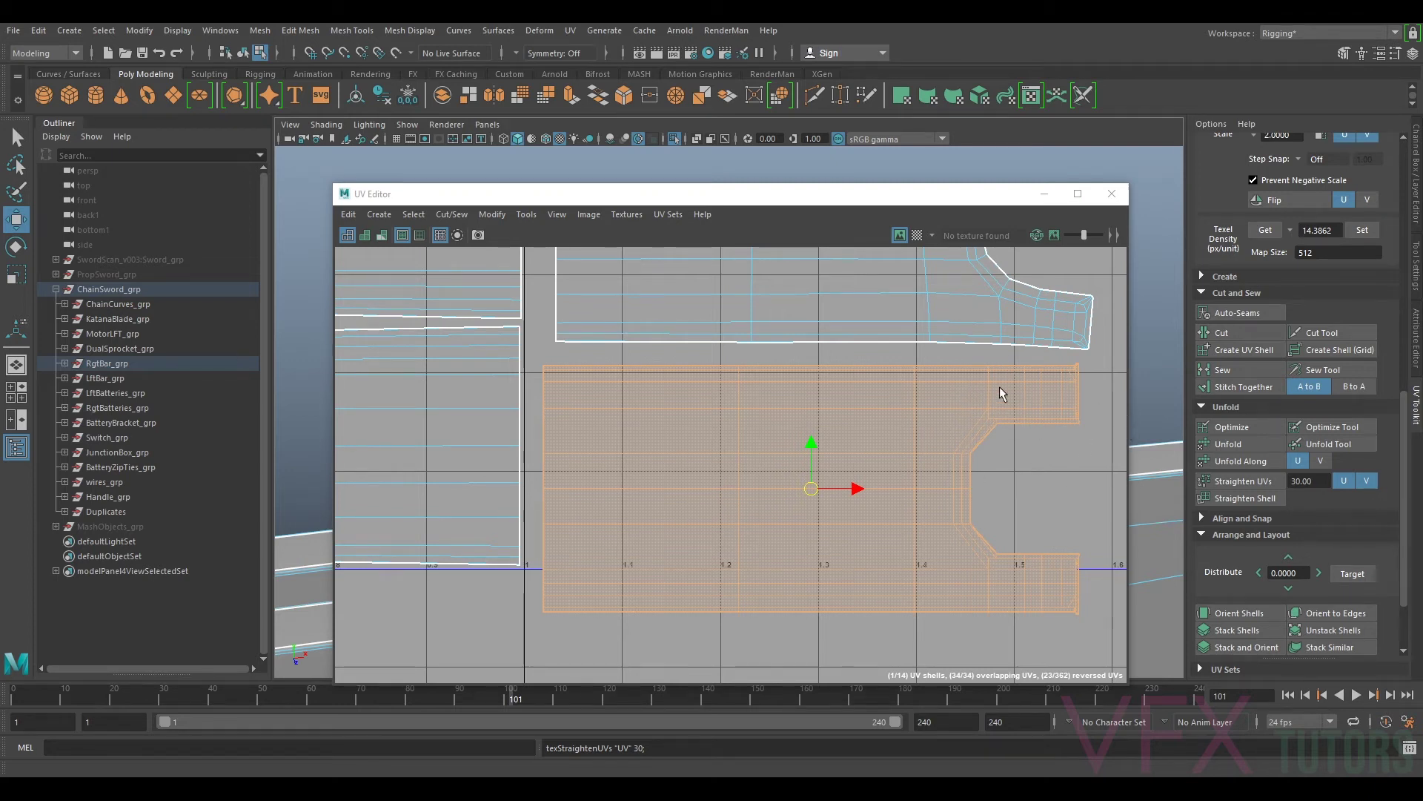
key(ctrl+z)
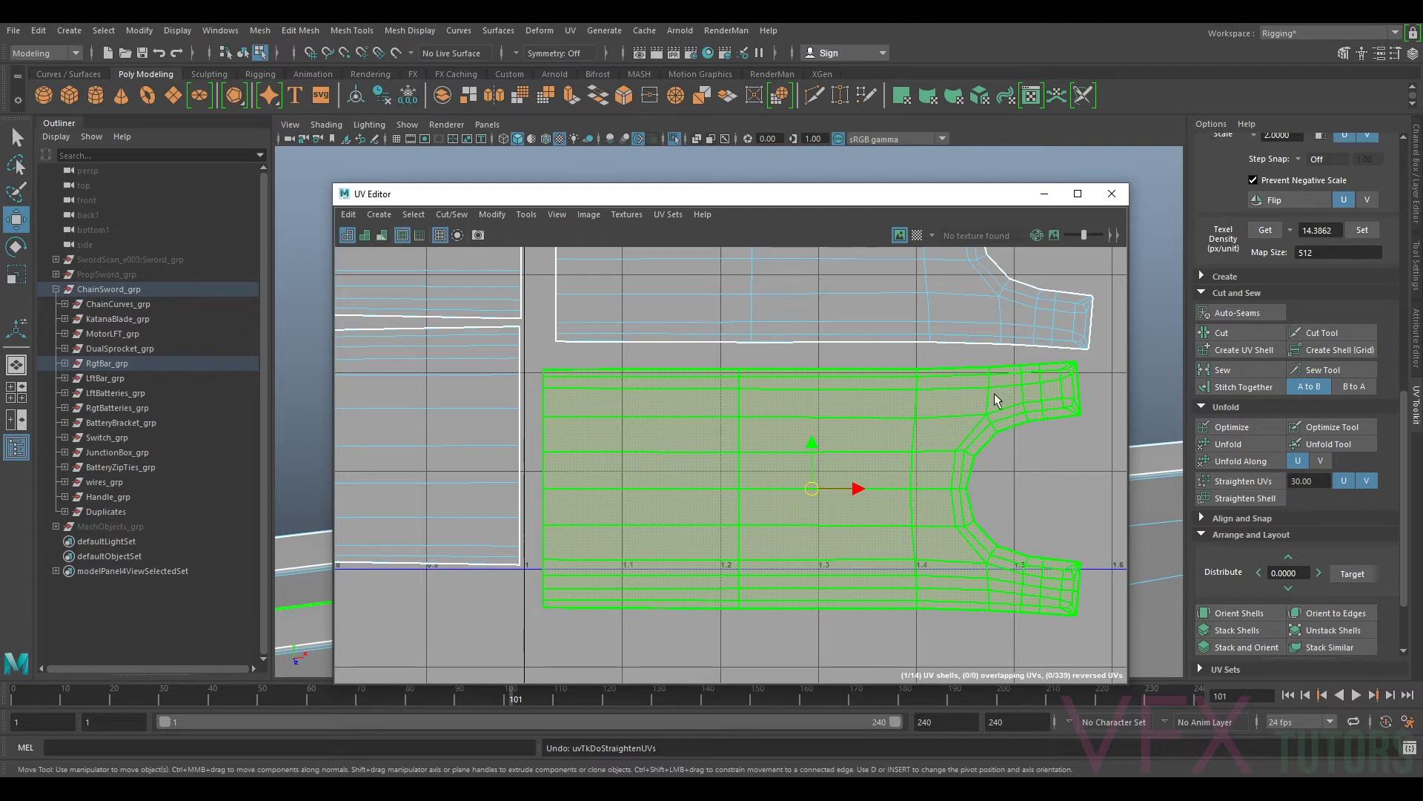
Step: Optimize the lower notched end piece's UVs repeatedly to relax its distortion around the notch and arms
click(986, 436)
click(1232, 428)
click(1232, 428)
click(1231, 428)
click(1231, 428)
click(1234, 433)
click(1234, 433)
click(1234, 433)
click(1233, 431)
click(1233, 432)
click(1235, 431)
click(1242, 426)
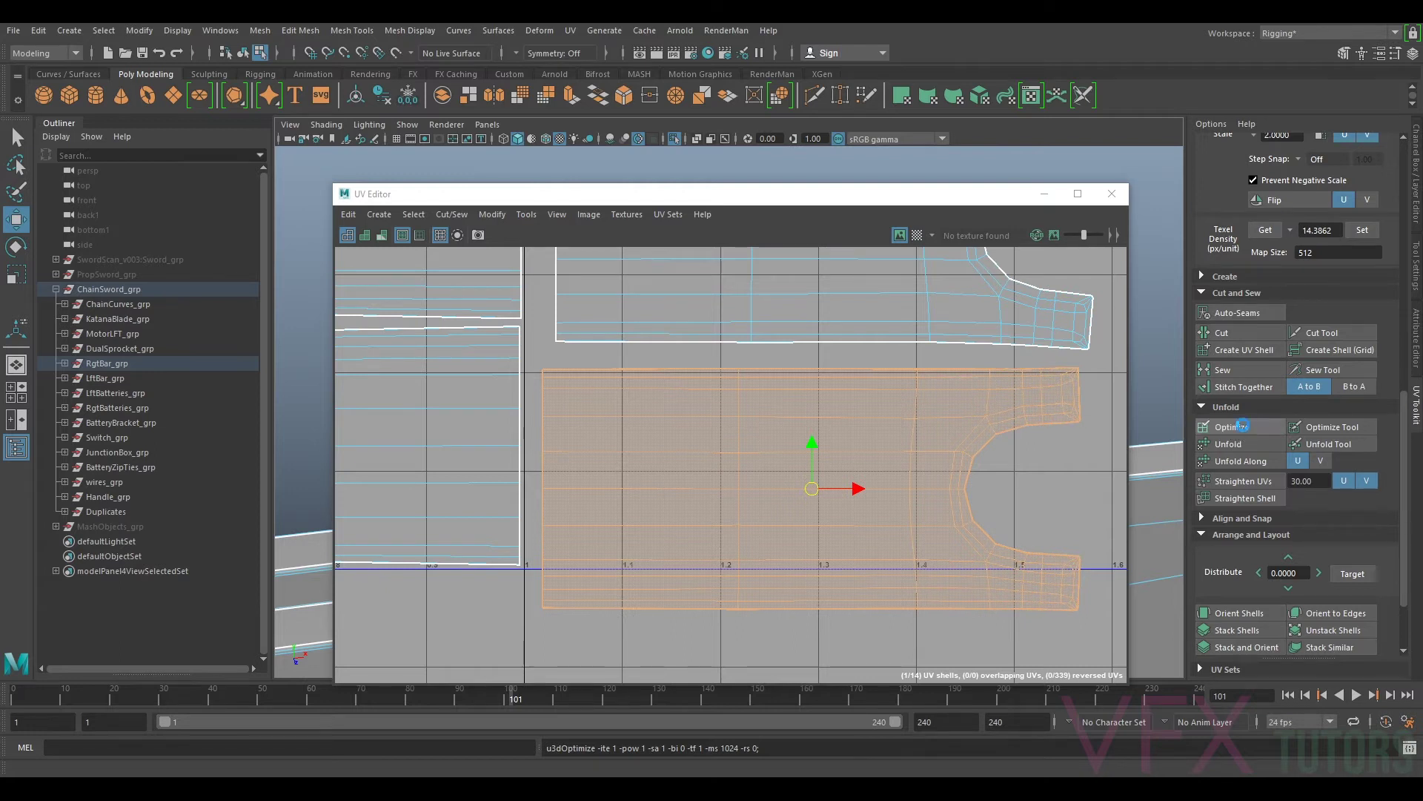
click(1243, 426)
click(1242, 427)
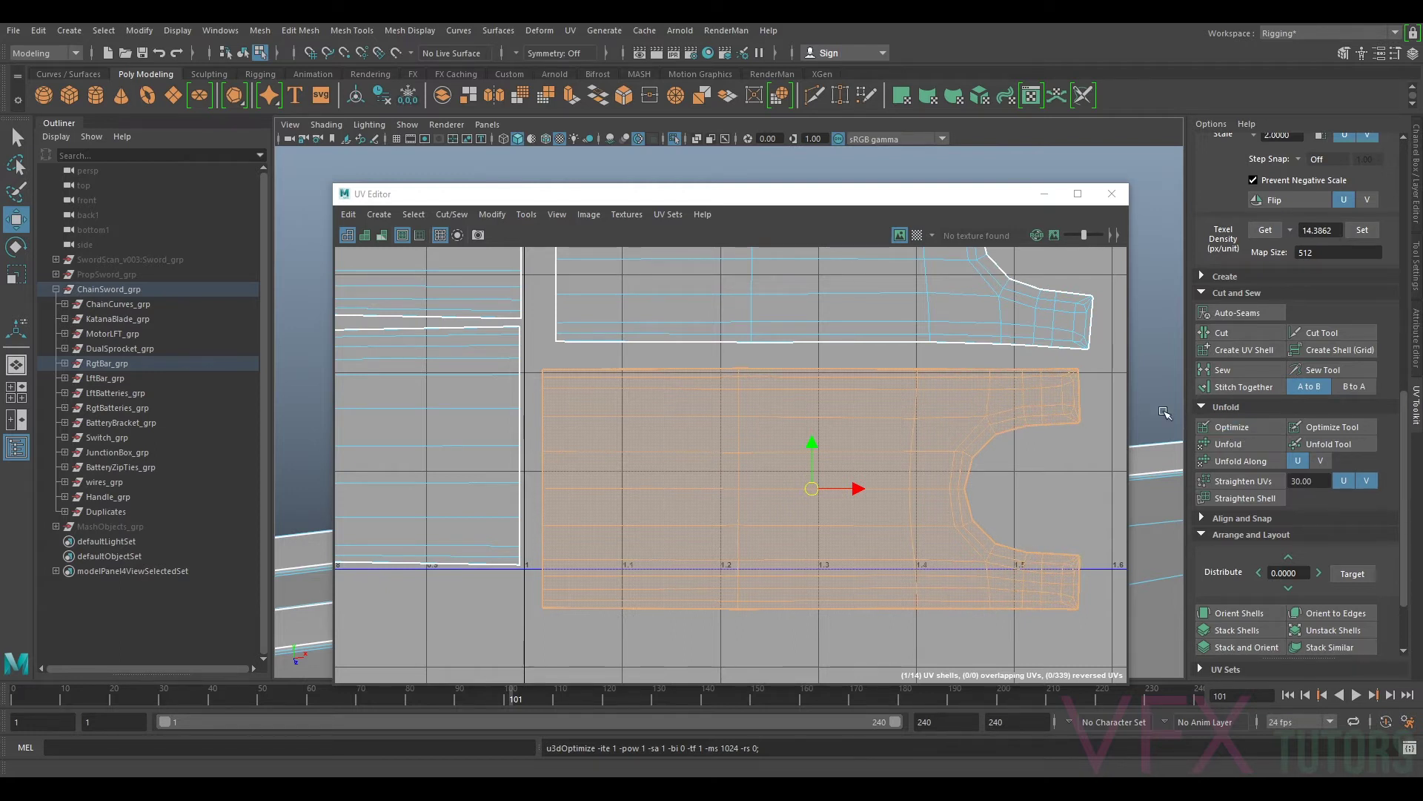
click(1232, 423)
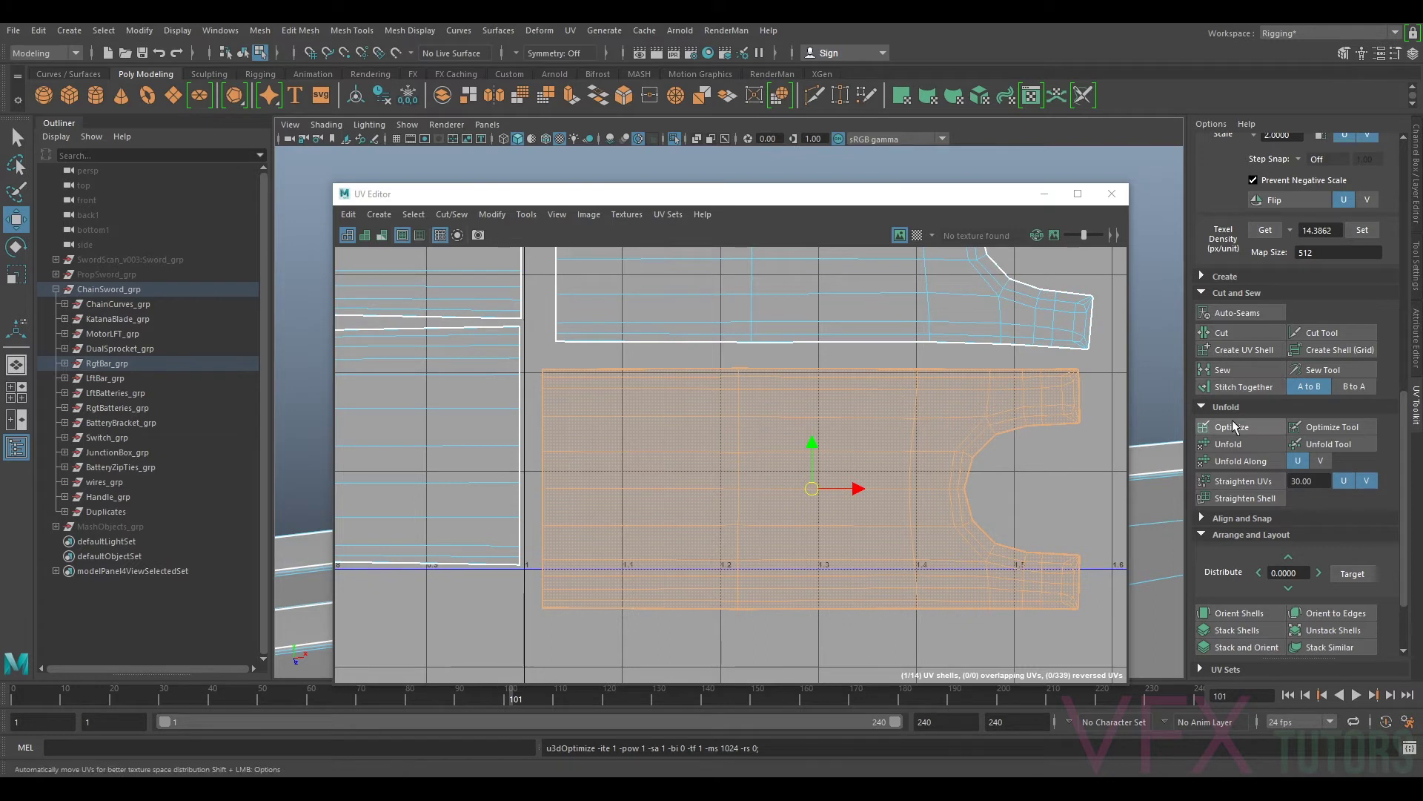
click(1233, 422)
click(1233, 424)
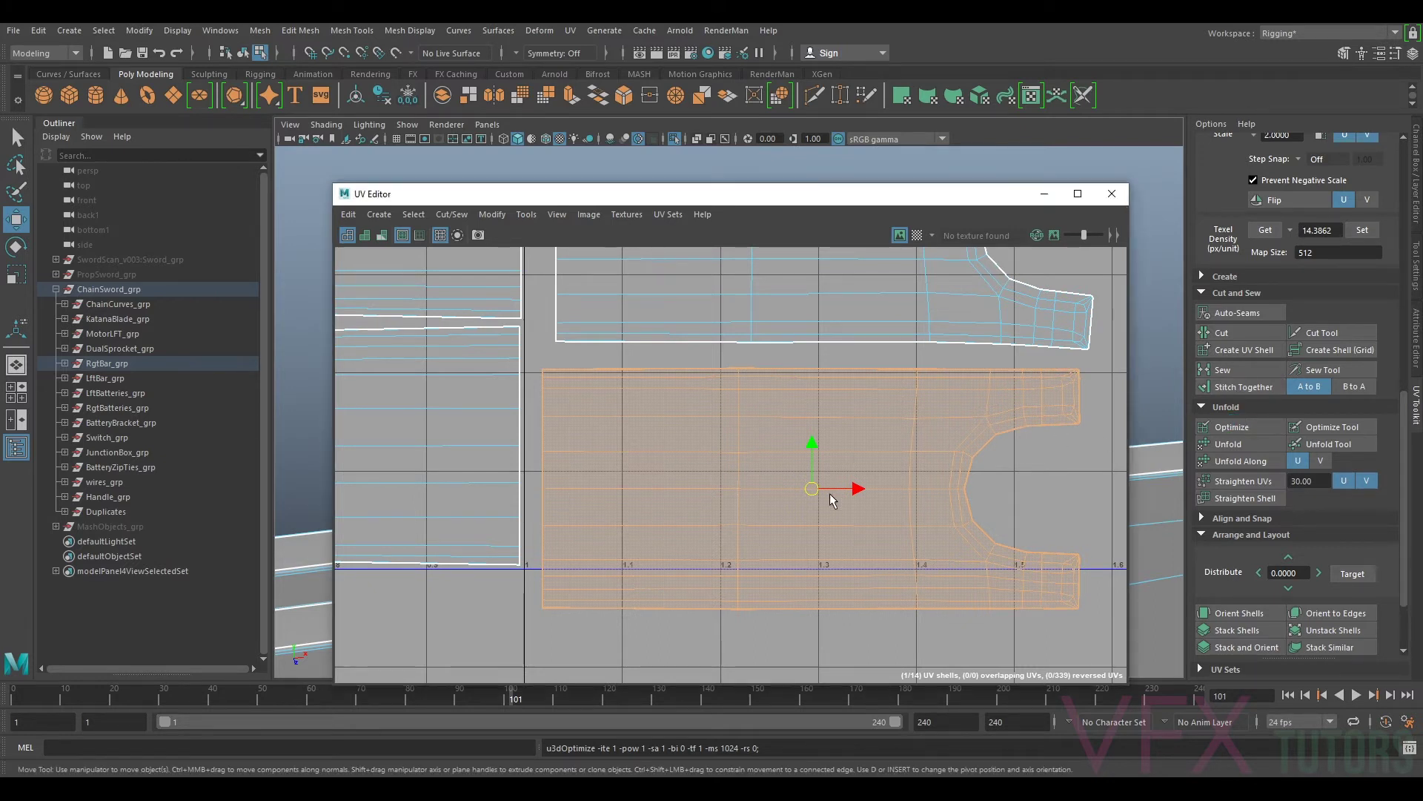
Step: Run Optimize several times on the upper notched end piece in the second tile
scroll(872, 429, down, 2)
alt+middle_drag(860, 336, 839, 438)
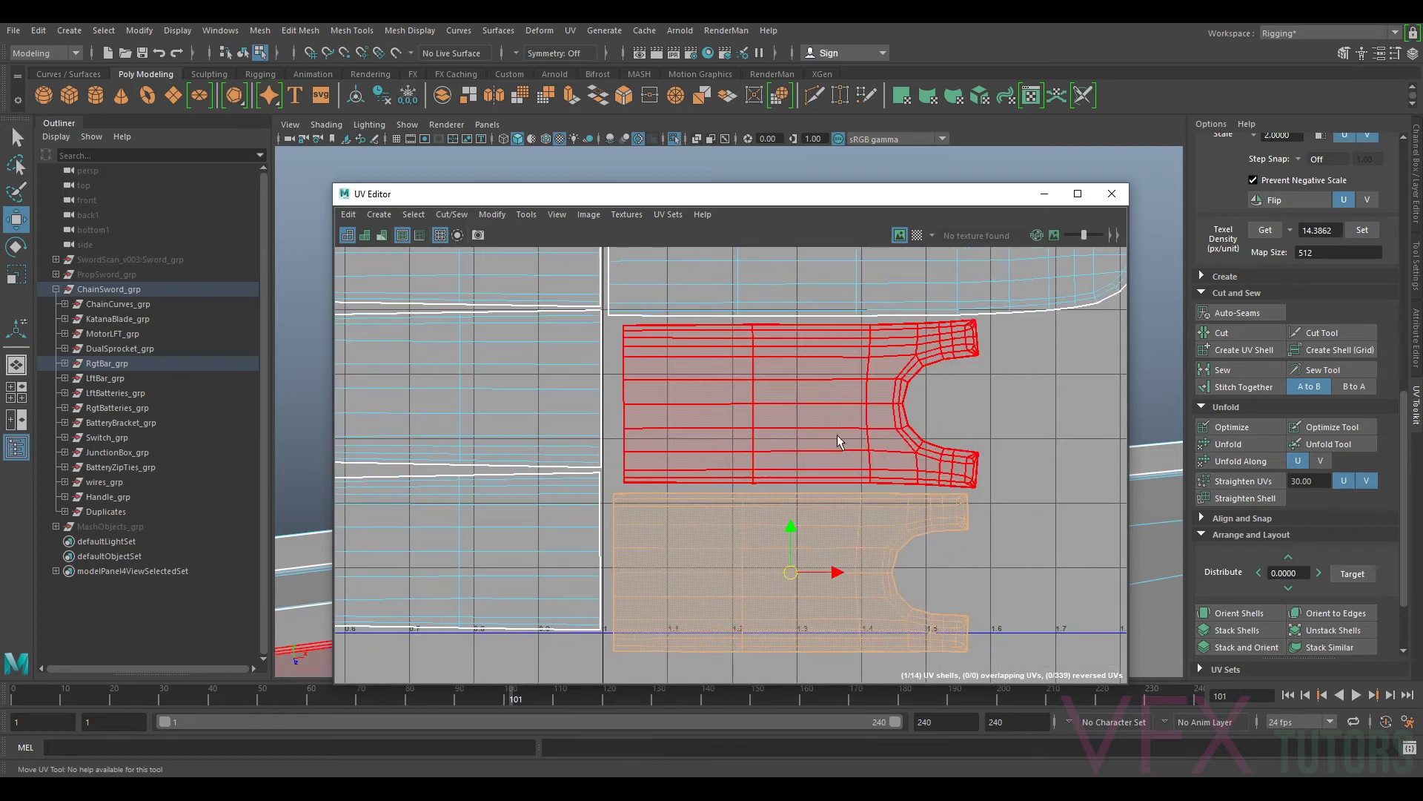
click(838, 433)
click(1257, 429)
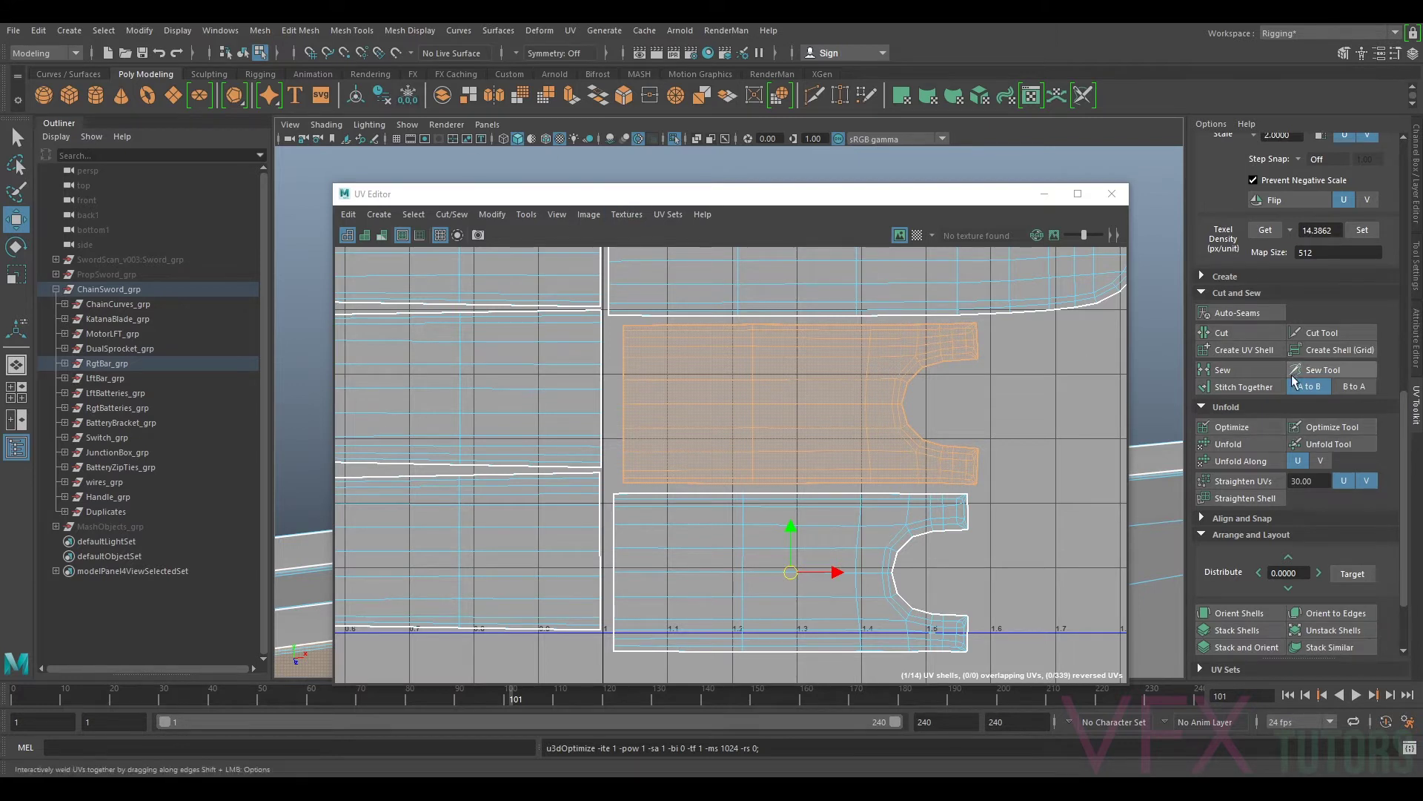
click(1220, 424)
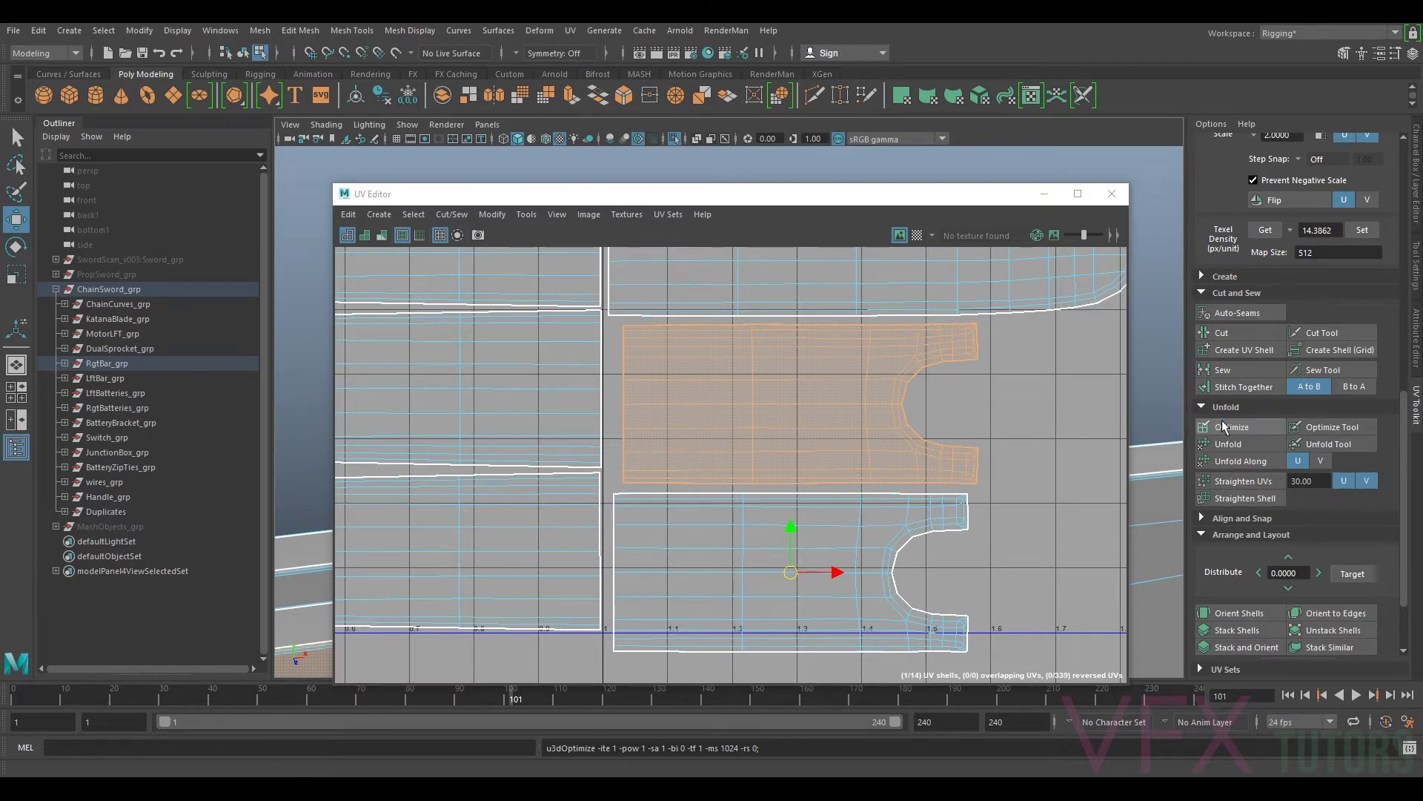
click(1227, 423)
click(1235, 425)
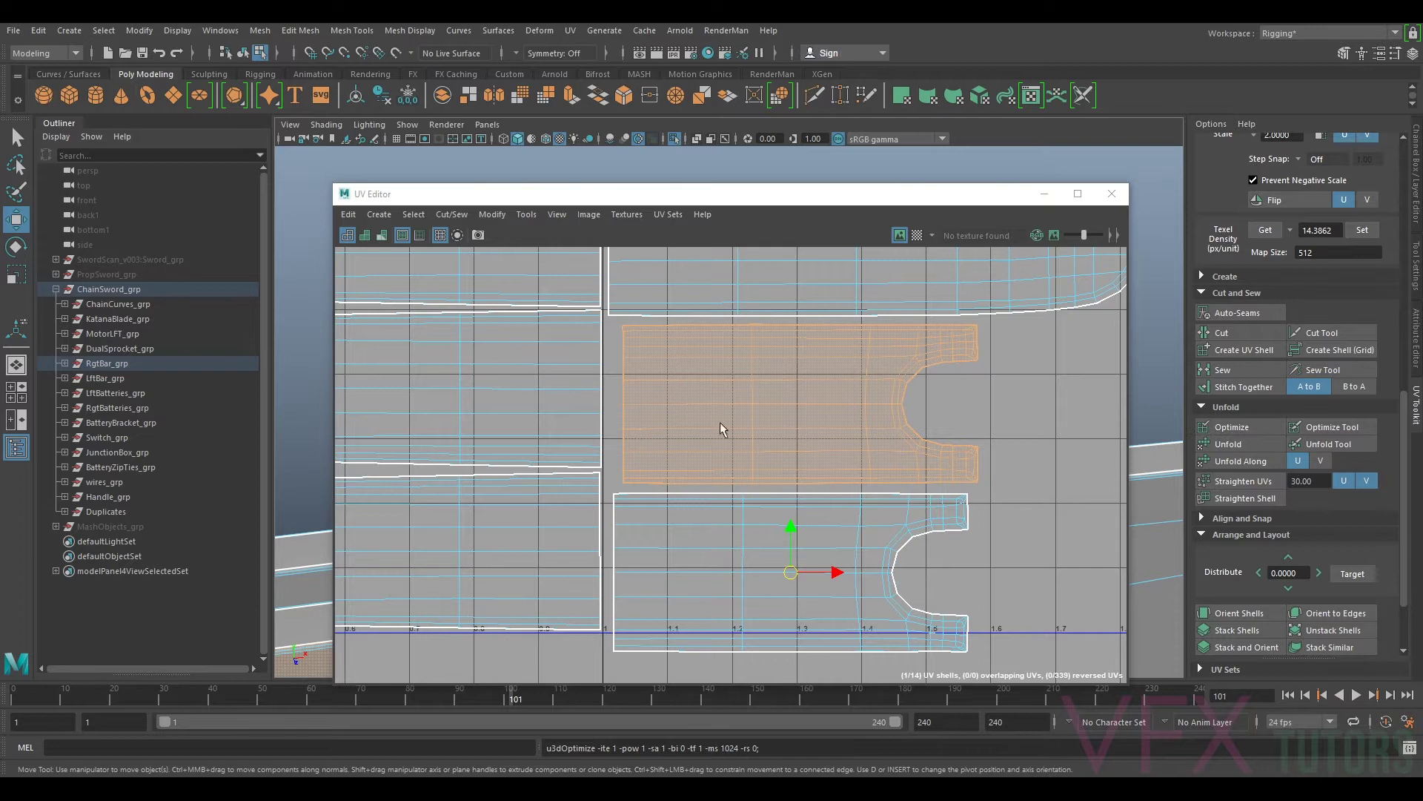
Step: Move the upper notched end piece tightly under the rounded one beside U = 1, and bring the lower notched piece up beneath it
drag(801, 403, 790, 399)
click(779, 549)
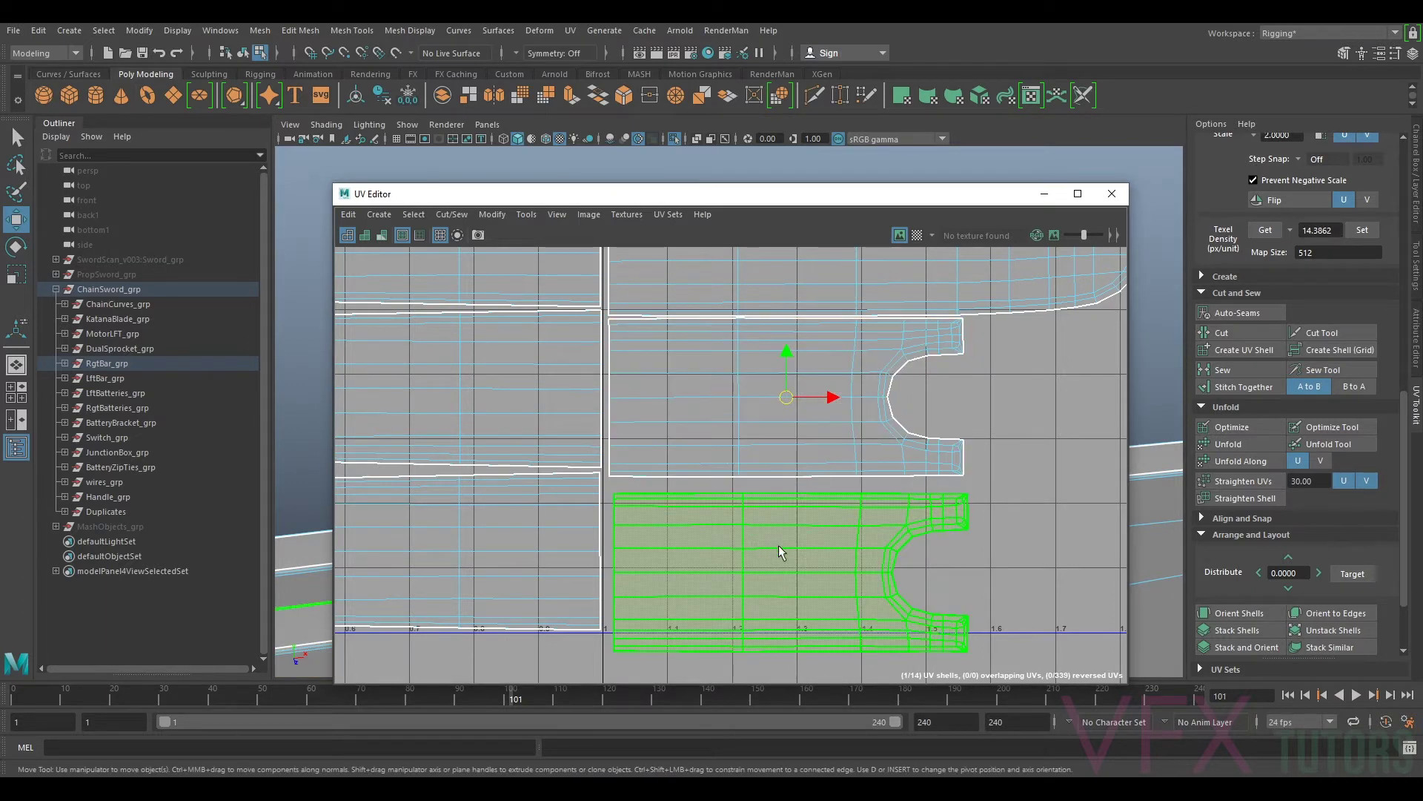
click(789, 566)
drag(789, 566, 788, 557)
Step: Nudge the top rounded end piece up to just below V = 1 and close the gap to the rounded piece beneath it
scroll(787, 557, down, 5)
alt+middle_drag(835, 451, 902, 588)
scroll(768, 326, up, 5)
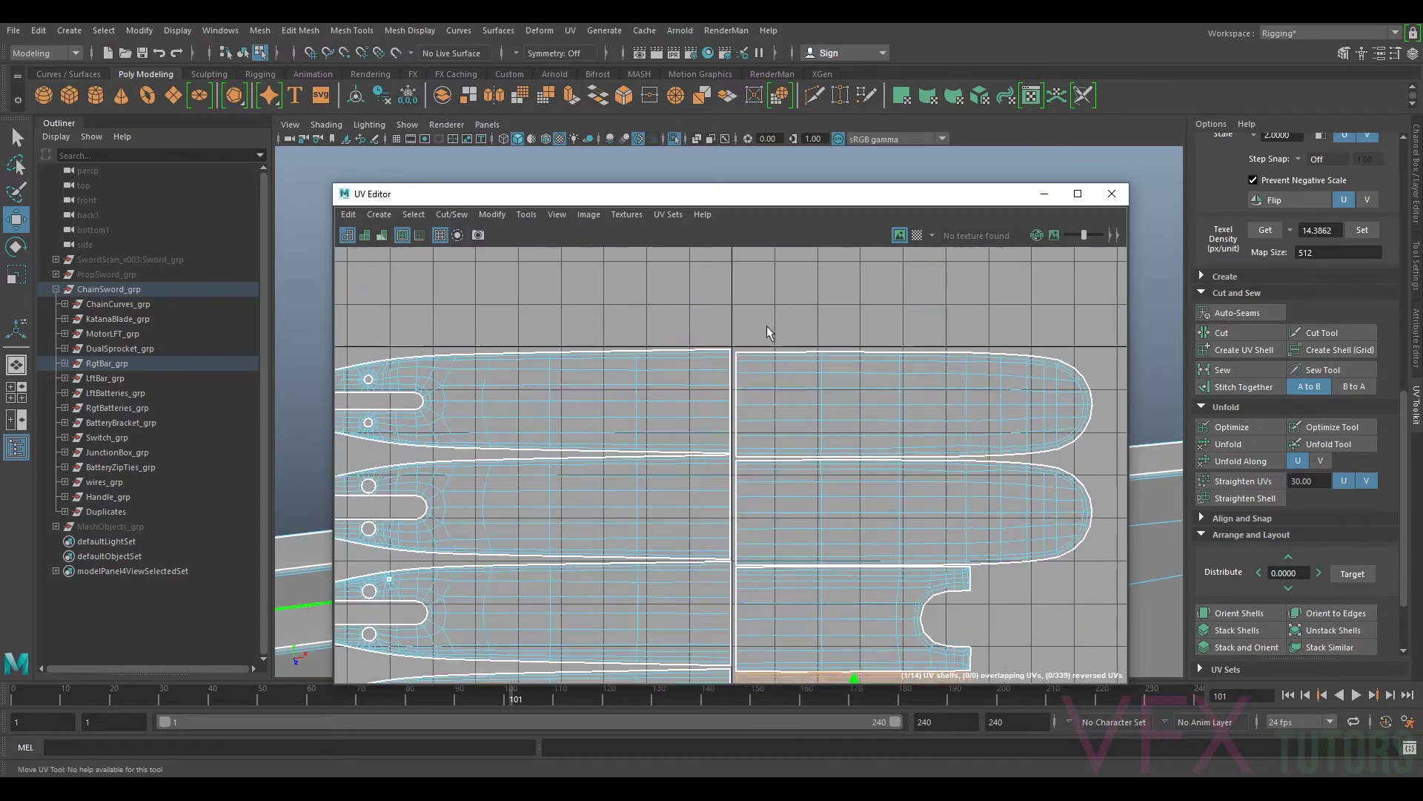
click(896, 408)
alt+middle_drag(895, 408, 942, 469)
drag(927, 451, 926, 445)
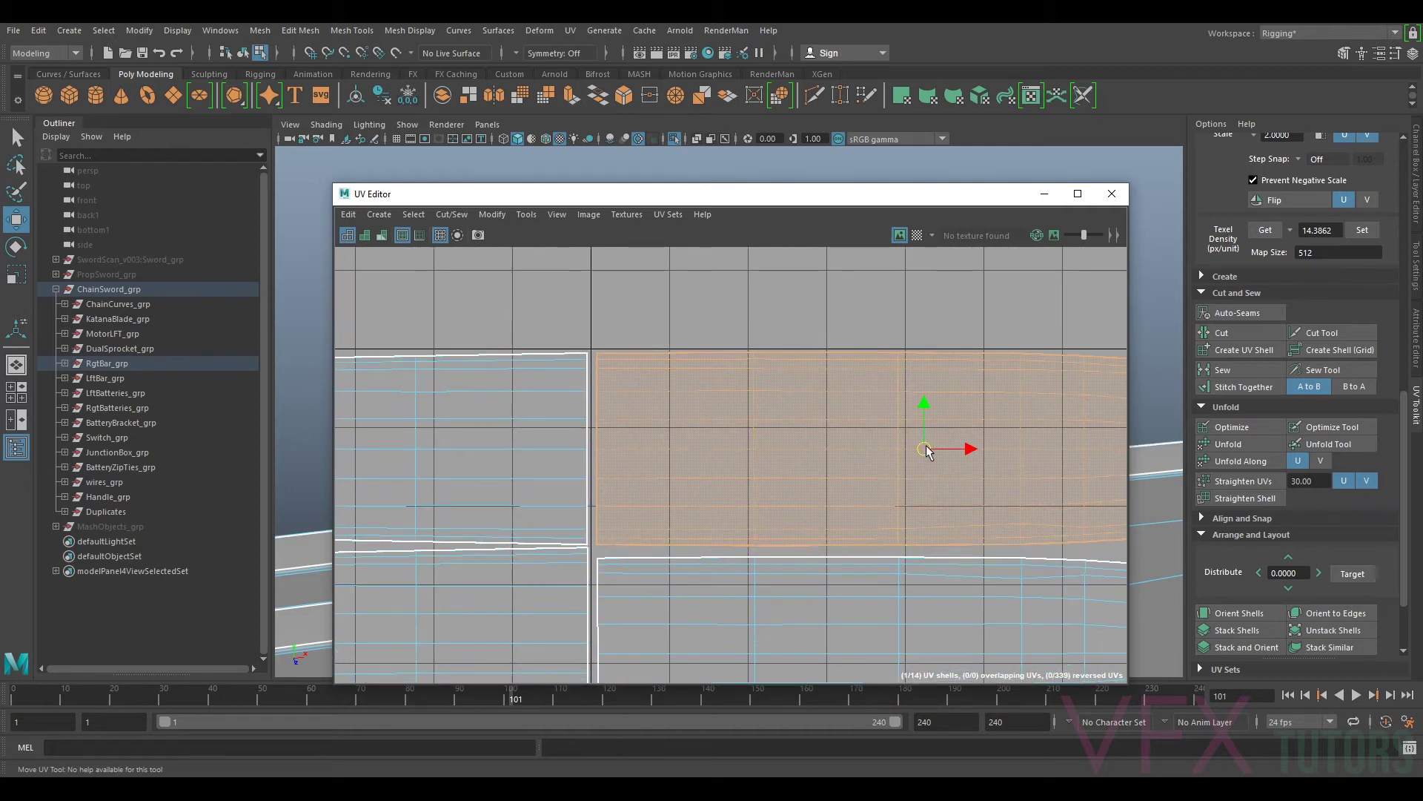
click(912, 577)
alt+middle_drag(899, 575, 953, 468)
drag(968, 503, 968, 497)
Step: Align both notched end pieces beside U = 1 and stack them closely below the rounded pieces, above V = 0
alt+middle_drag(966, 518, 975, 375)
click(879, 530)
drag(875, 544, 893, 557)
alt+middle_drag(894, 557, 954, 445)
click(932, 519)
drag(921, 566, 921, 560)
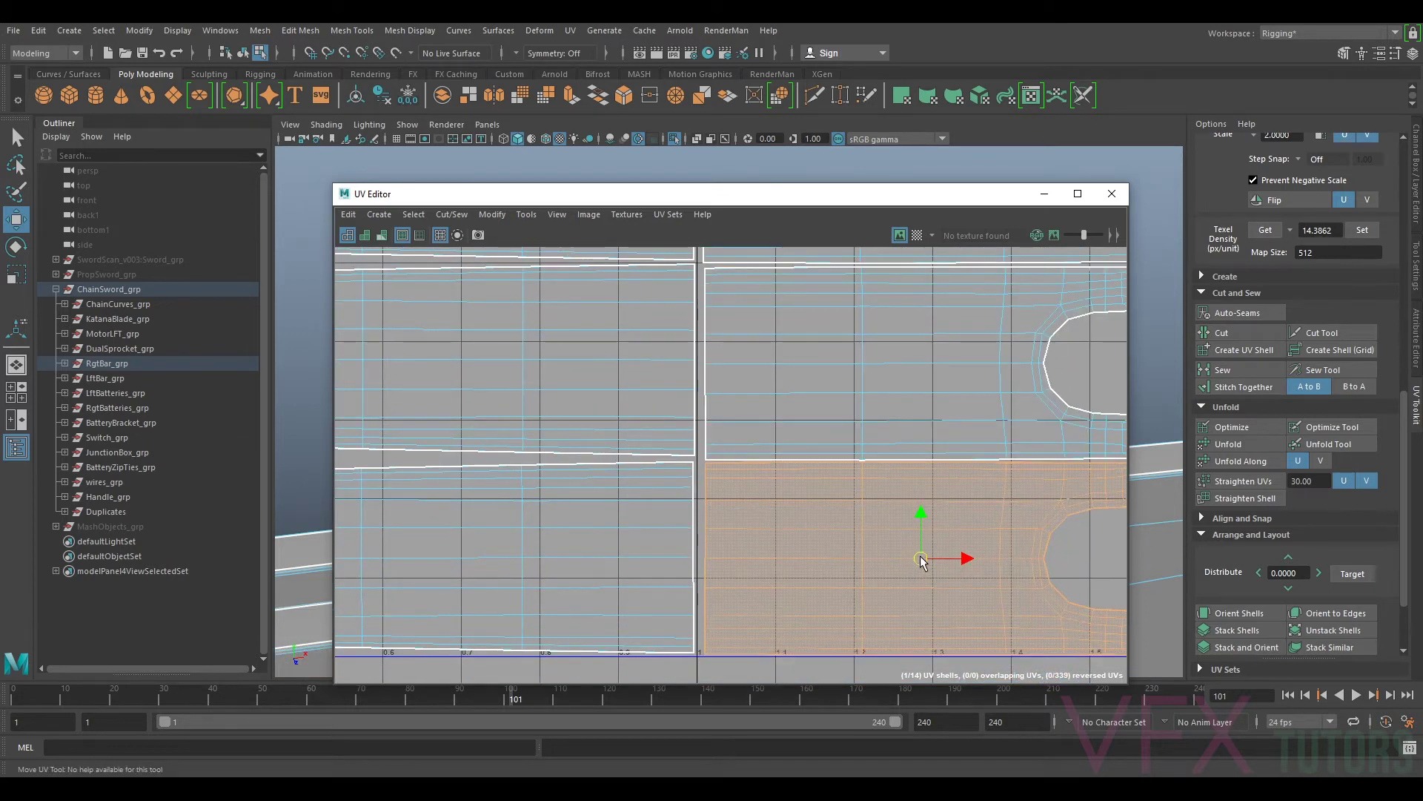
Step: Fine-tune the lowest notched end piece's vertical position so its bottom edge sits just above V = 0
scroll(919, 556, down, 3)
alt+middle_drag(951, 508, 902, 448)
scroll(903, 447, up, 3)
alt+middle_drag(991, 493, 982, 370)
scroll(934, 404, up, 4)
scroll(895, 425, up, 1)
alt+middle_drag(868, 277, 938, 595)
scroll(889, 400, down, 2)
alt+middle_drag(894, 455, 1010, 285)
alt+middle_drag(928, 587, 963, 429)
scroll(963, 429, up, 5)
alt+middle_drag(862, 264, 1030, 376)
scroll(967, 372, down, 4)
drag(999, 335, 998, 336)
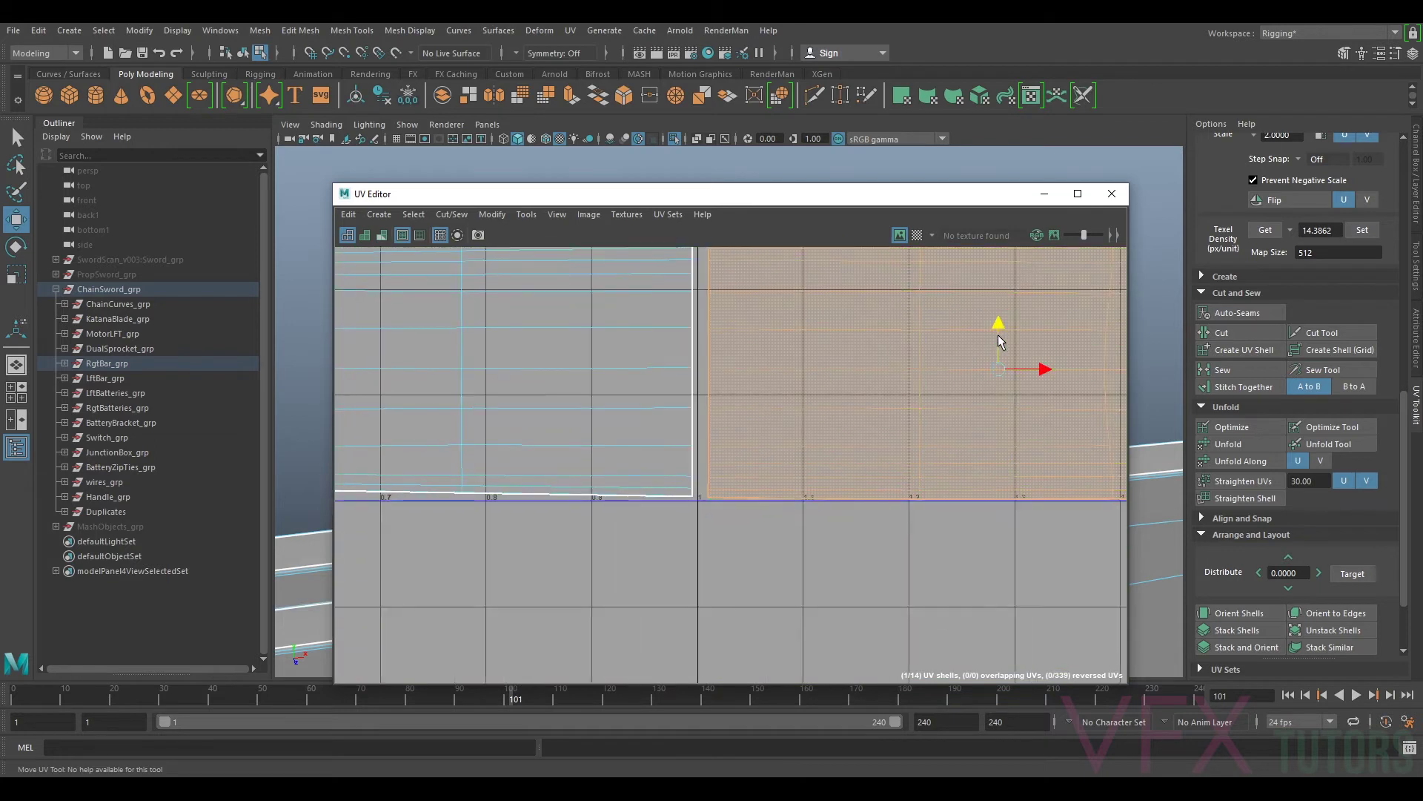
Step: Nudge the upper notched end piece vertically to leave only a thin gap below the rounded end piece
scroll(998, 336, down, 1)
alt+middle_drag(986, 336, 768, 621)
scroll(833, 453, up, 4)
alt+middle_drag(856, 430, 882, 527)
scroll(882, 527, up, 1)
click(881, 526)
drag(756, 467, 758, 464)
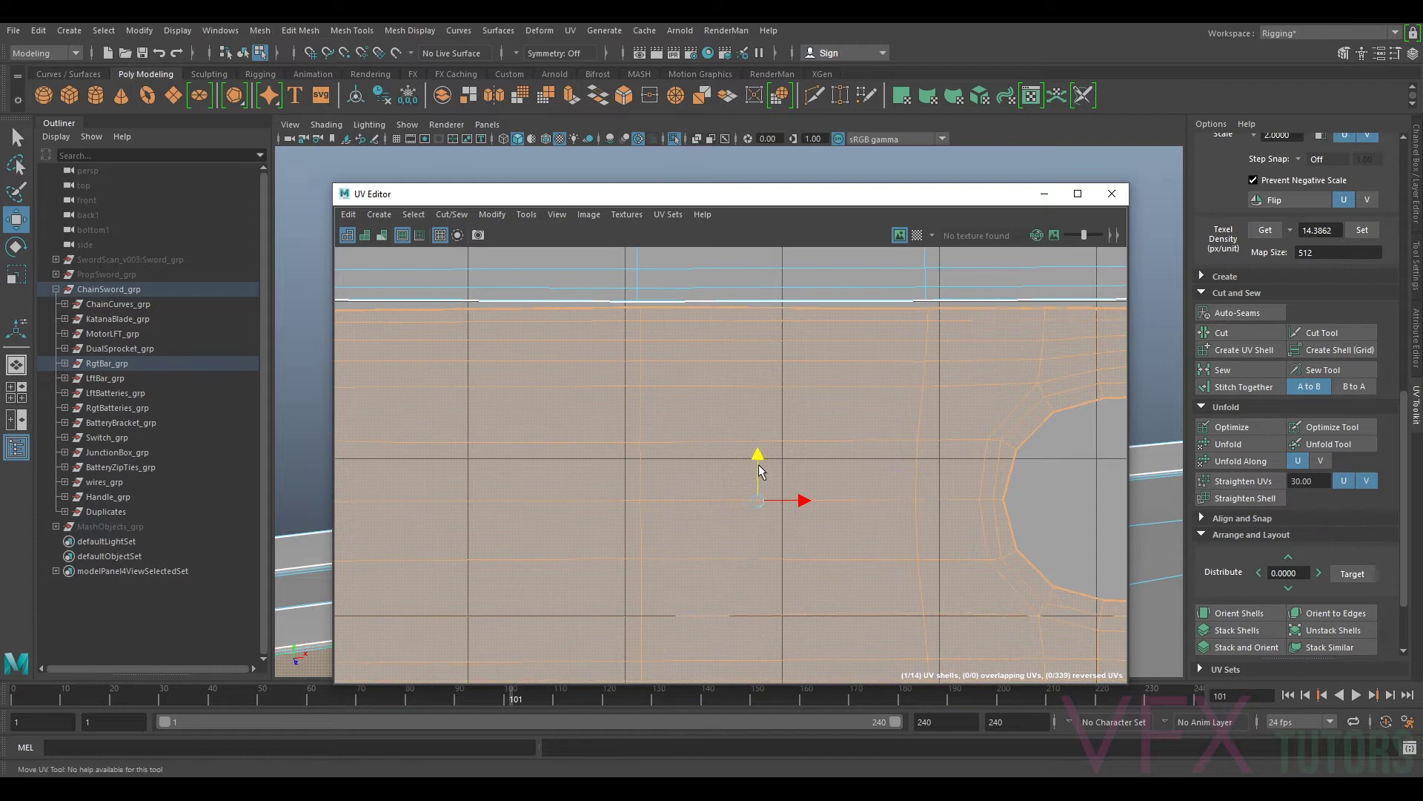
Step: Adjust the lower rounded end piece's height, and nudge the top rounded piece to leave a thin margin below V = 1
scroll(760, 464, down, 4)
alt+middle_drag(801, 386, 848, 502)
scroll(843, 498, up, 3)
click(795, 383)
alt+middle_drag(830, 360, 826, 556)
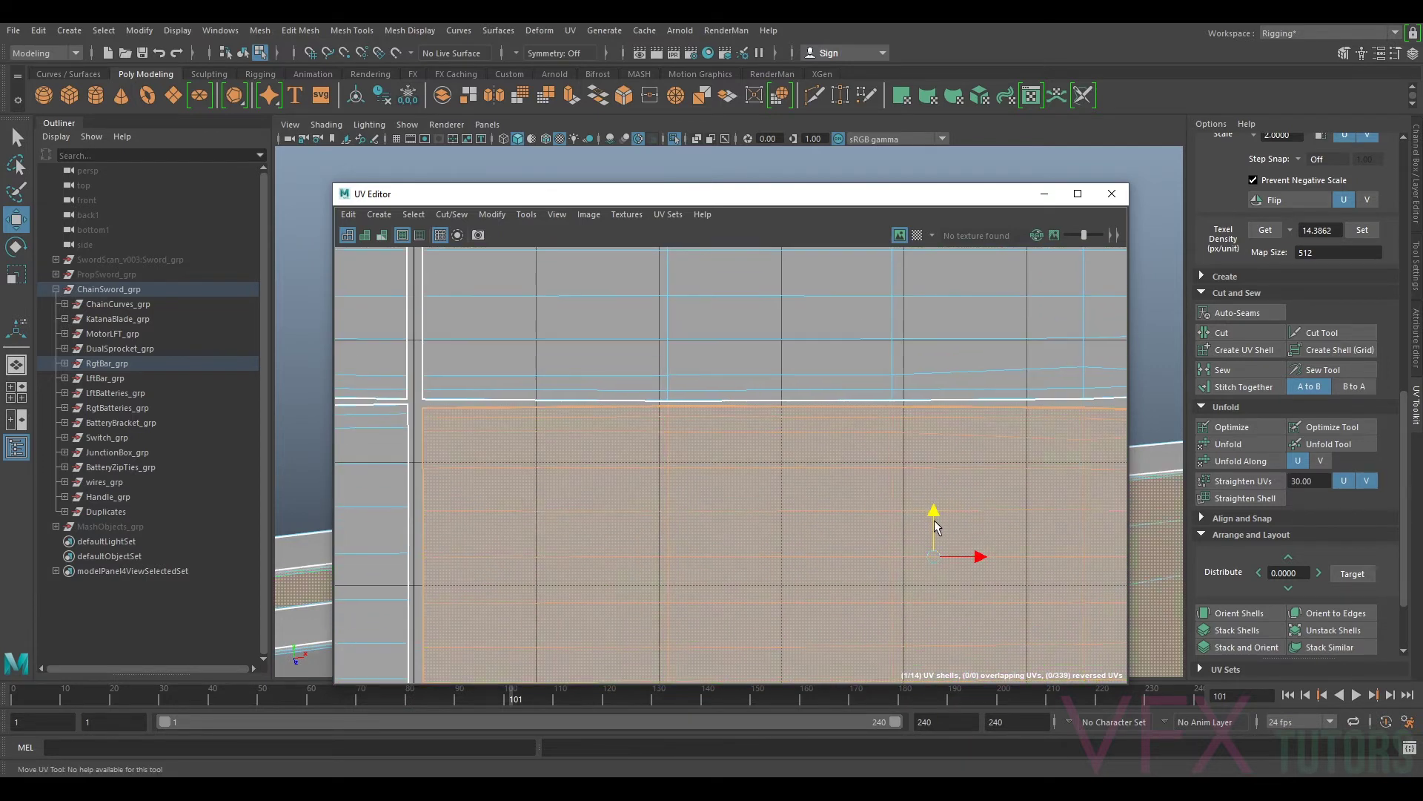
scroll(921, 510, down, 3)
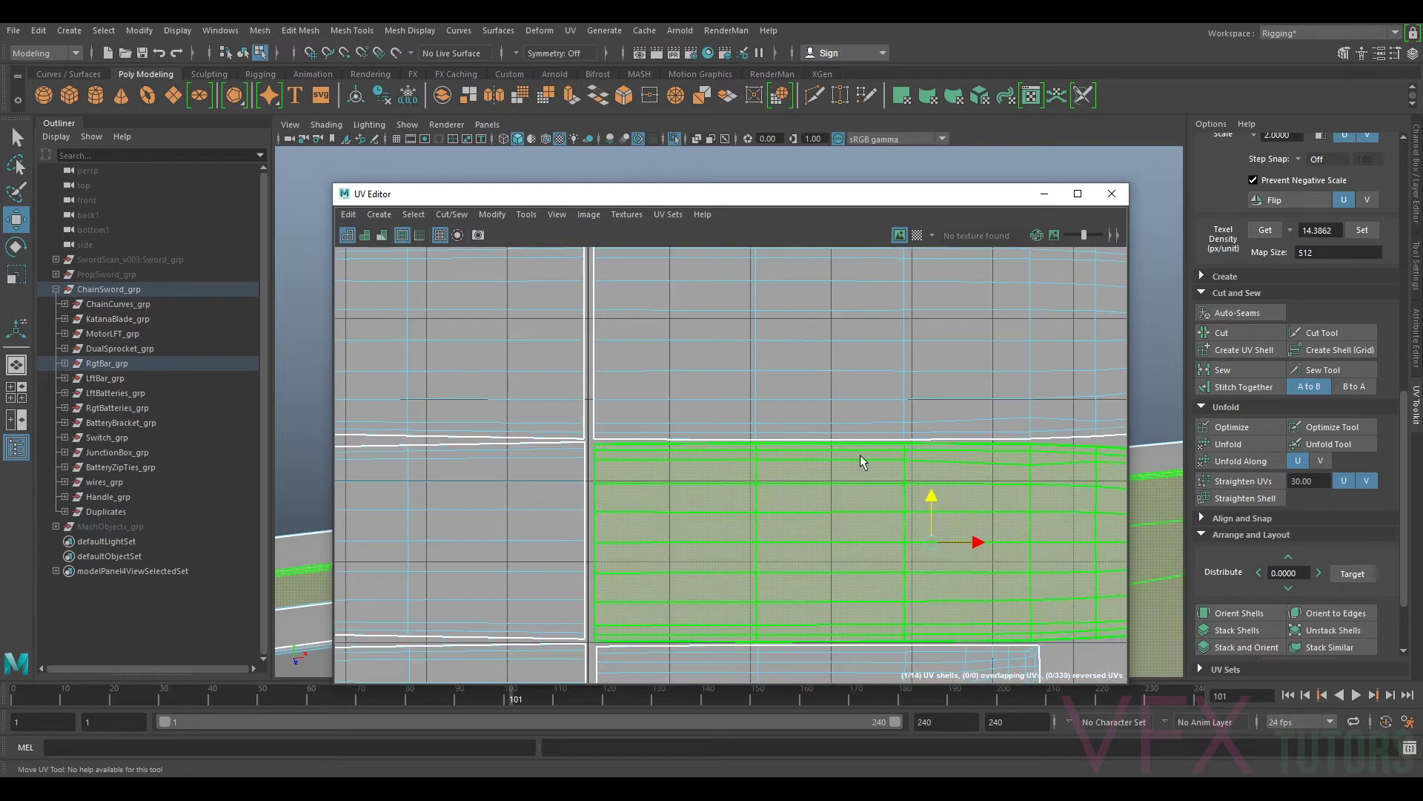
alt+middle_drag(860, 456, 844, 620)
click(860, 511)
scroll(930, 474, up, 2)
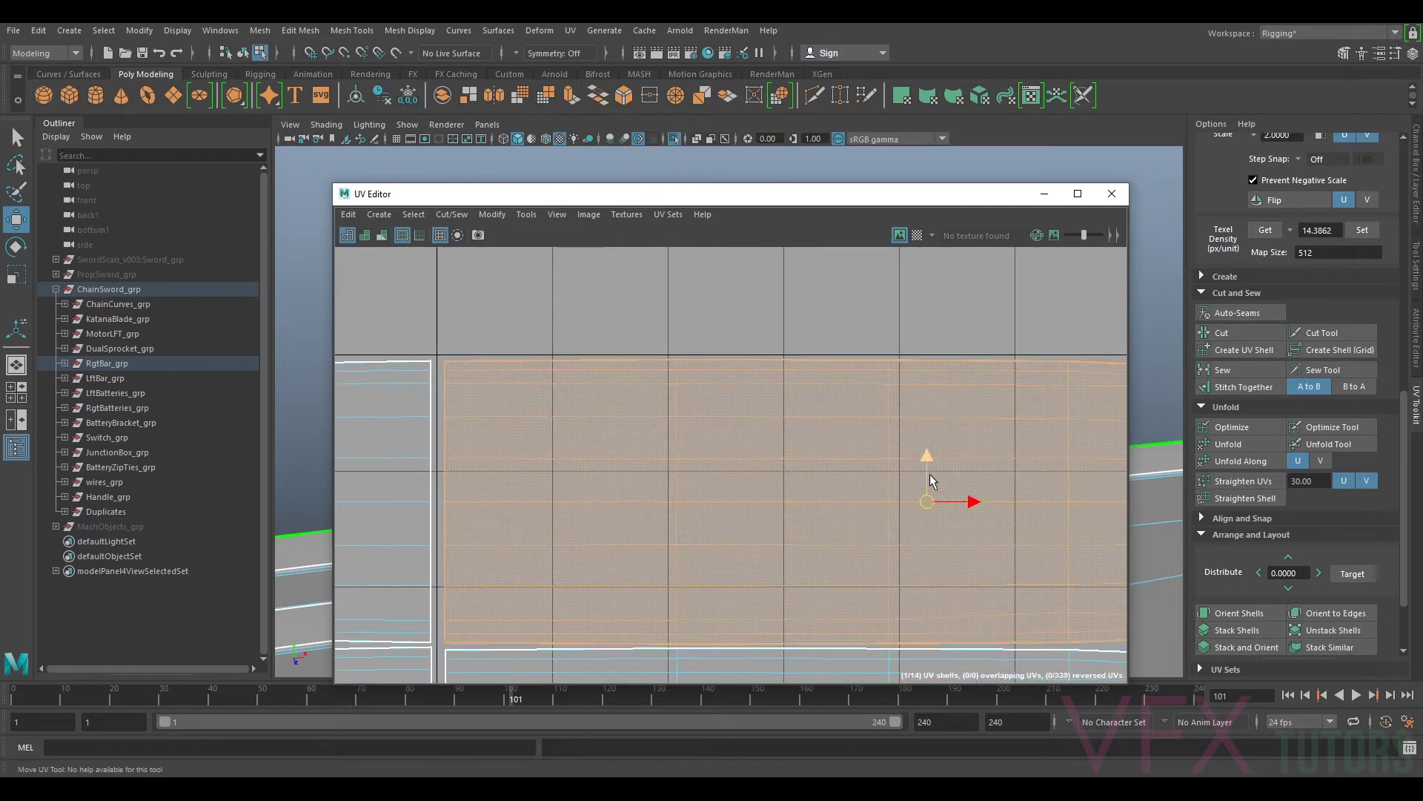
drag(923, 470, 922, 469)
Step: Even out the thin vertical gaps between the lower rounded end piece and the two notched pieces below it
alt+middle_drag(926, 563, 1029, 338)
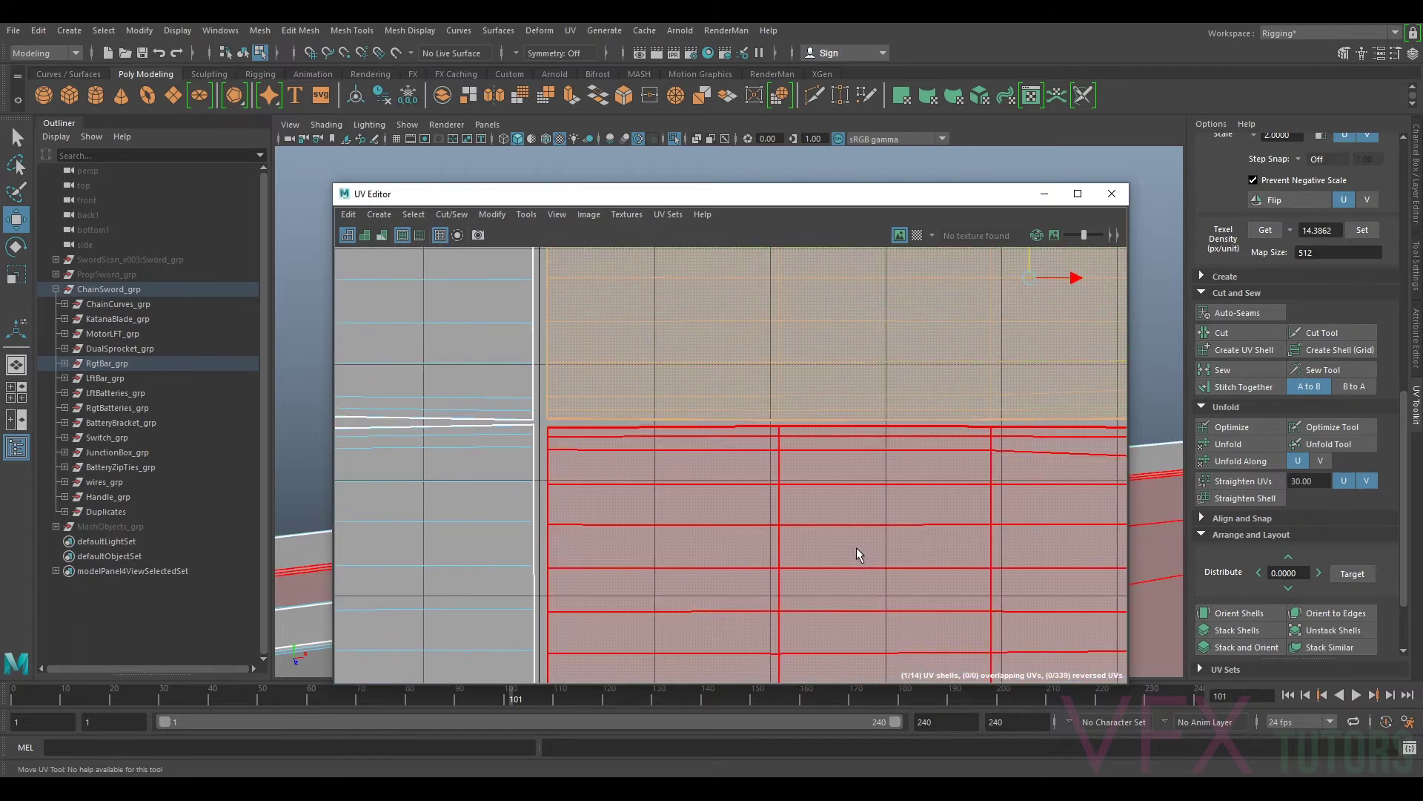
click(856, 547)
alt+middle_drag(1012, 553, 959, 516)
click(959, 517)
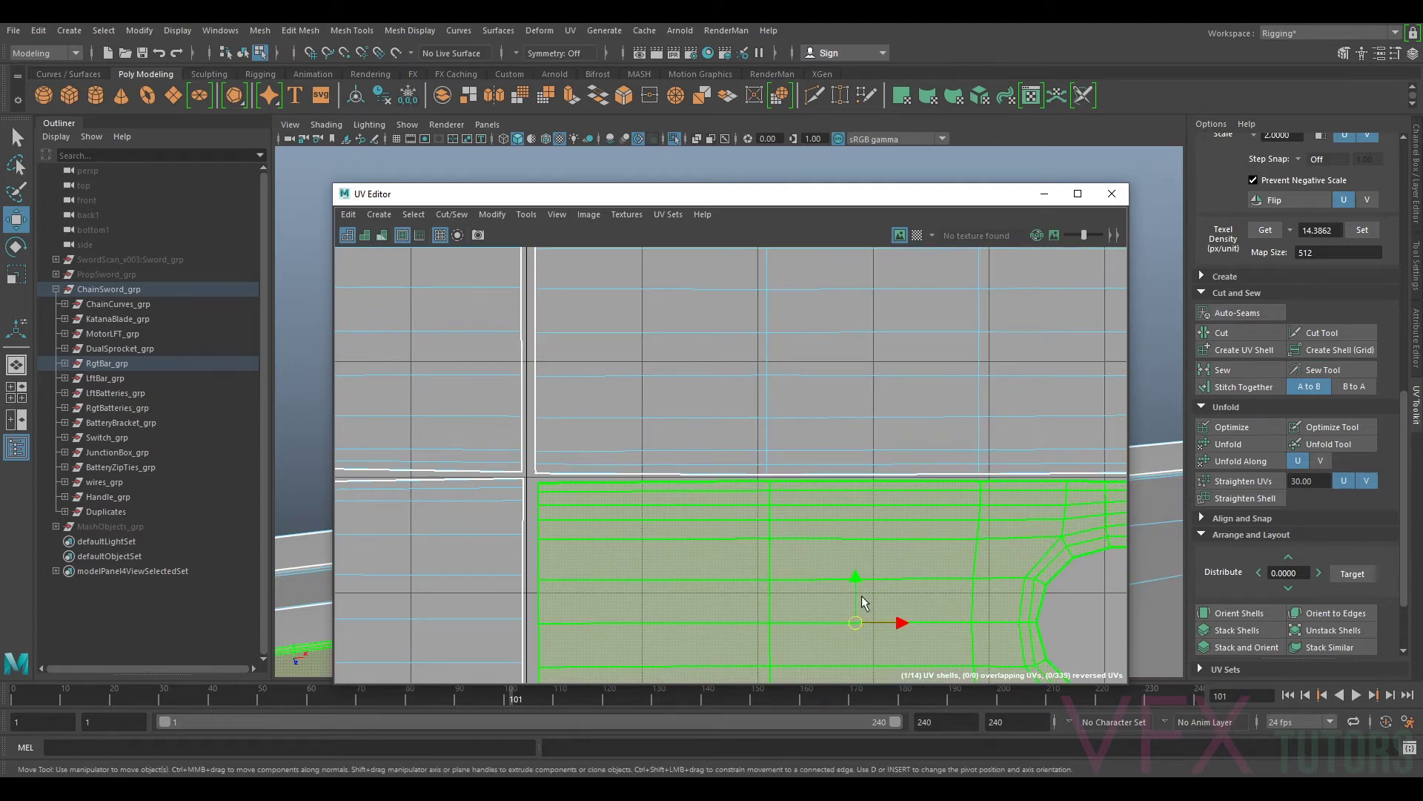
alt+middle_drag(901, 575, 936, 353)
click(939, 427)
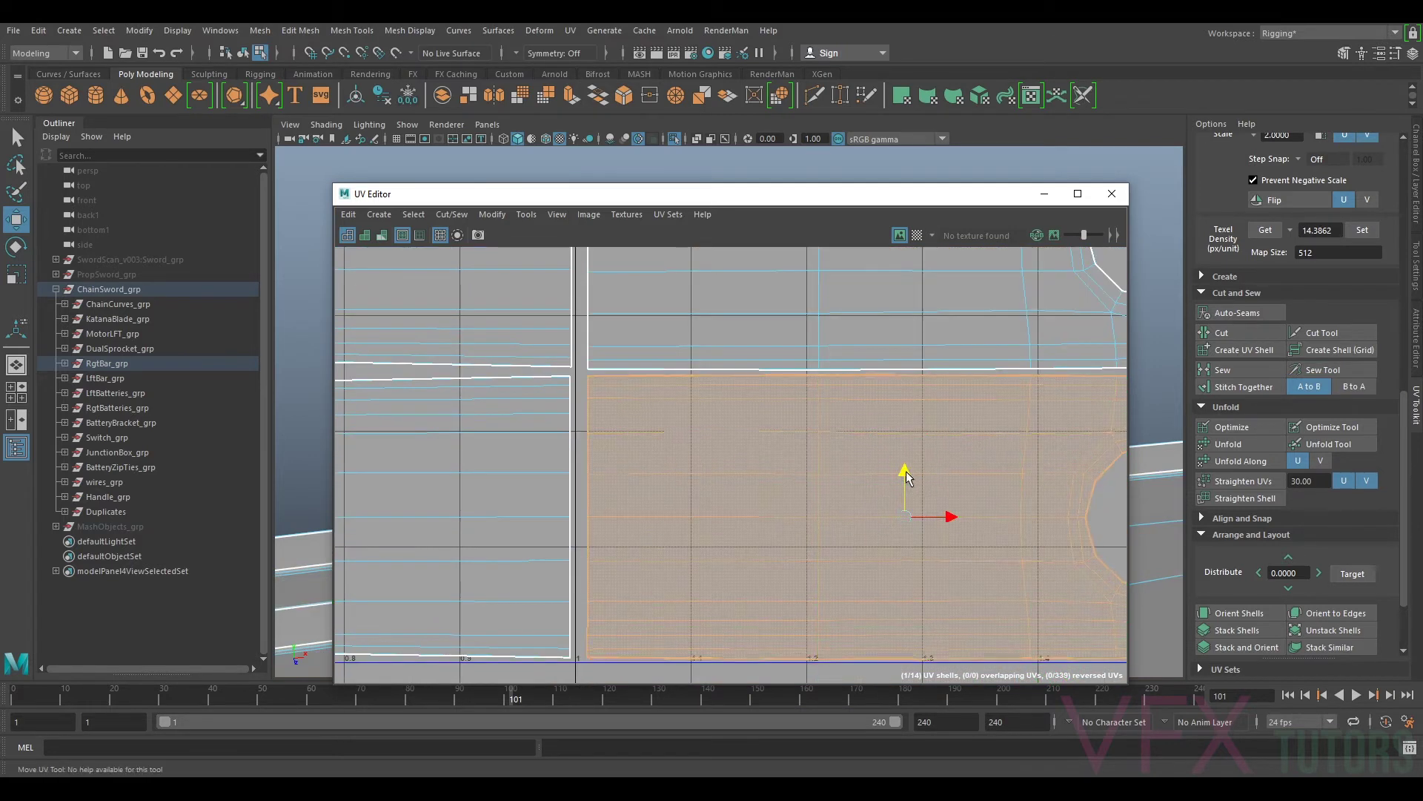
scroll(906, 470, down, 6)
alt+middle_drag(975, 359, 840, 542)
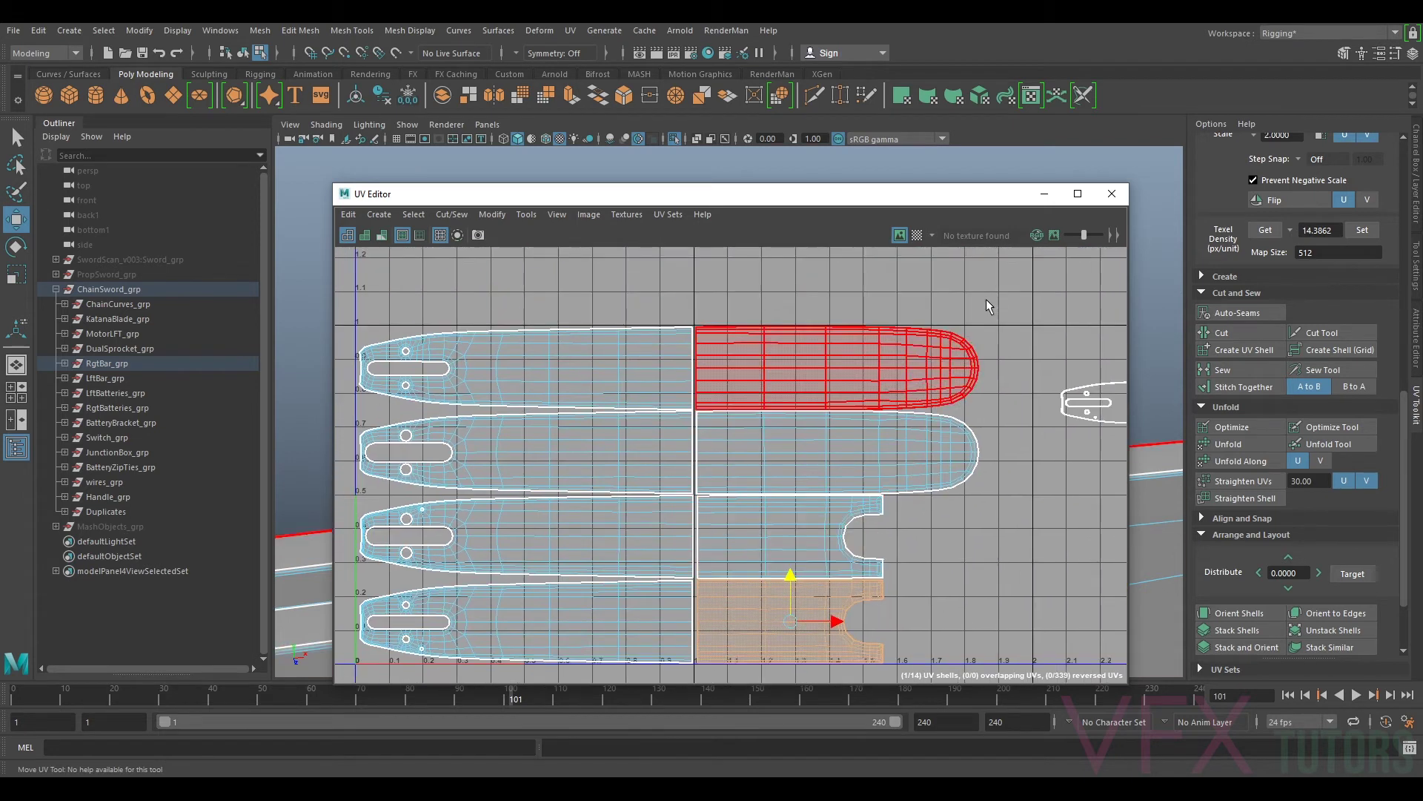
Step: Display the checker map and examine its pattern on the shells across tiles 1001 to 1003
click(919, 233)
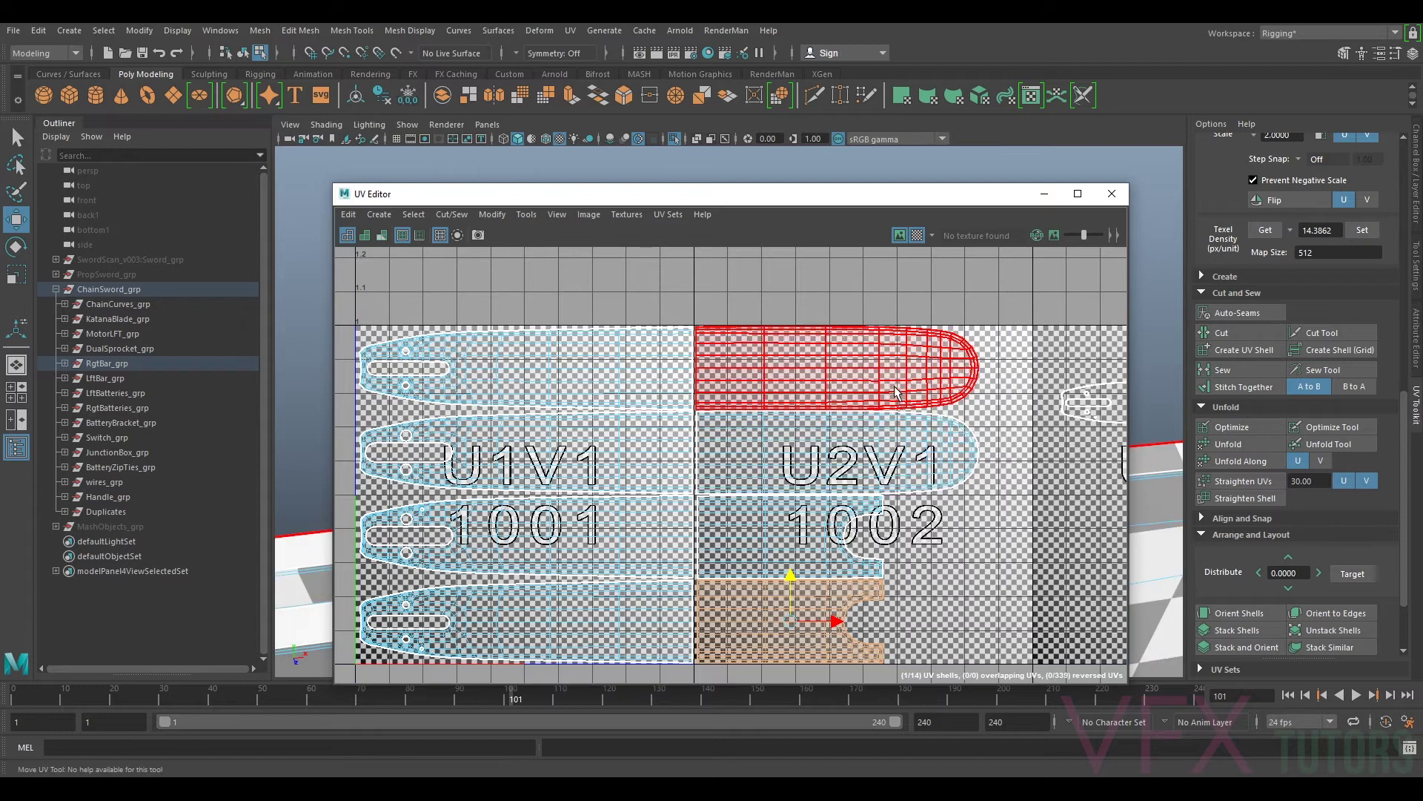
scroll(919, 377, down, 2)
alt+middle_drag(1019, 392, 973, 375)
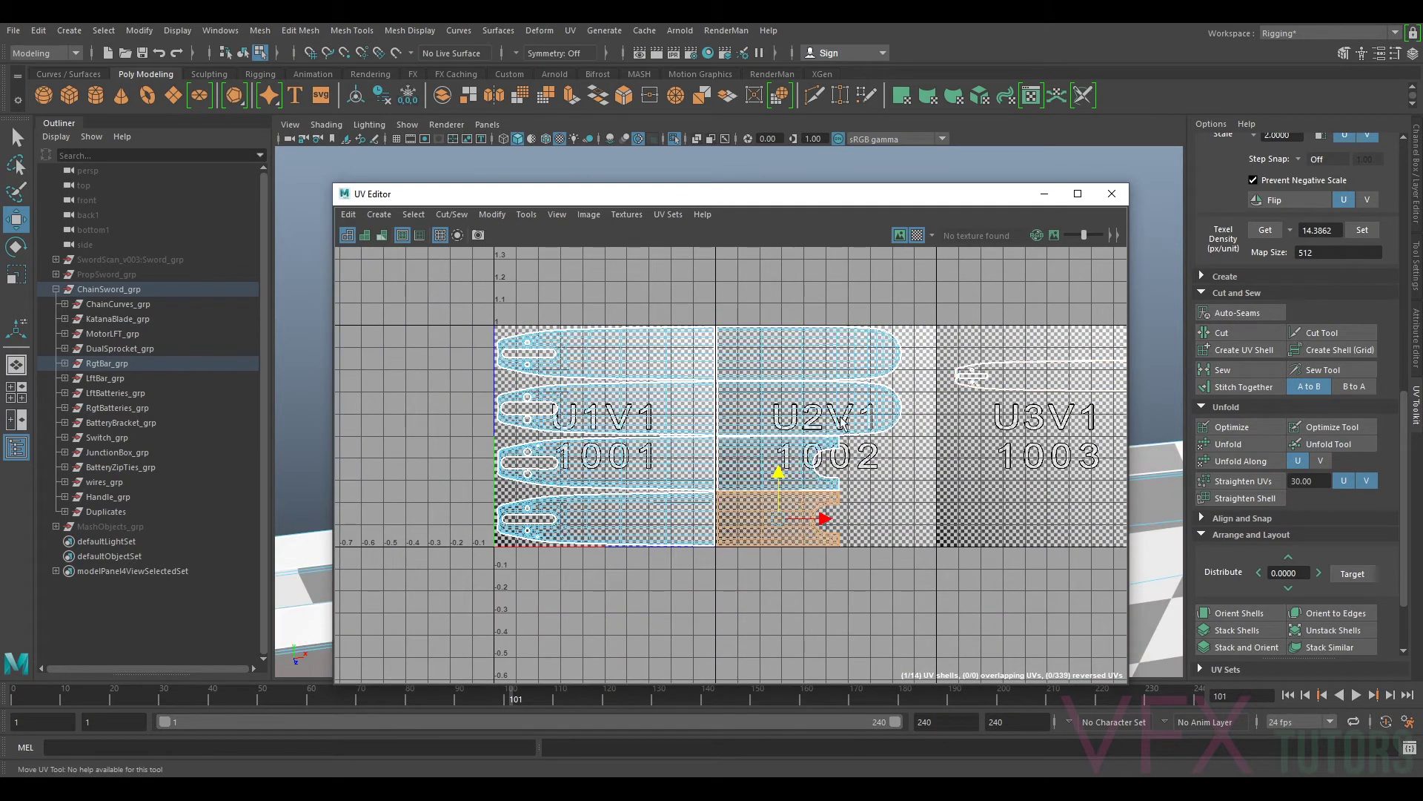
scroll(909, 359, up, 3)
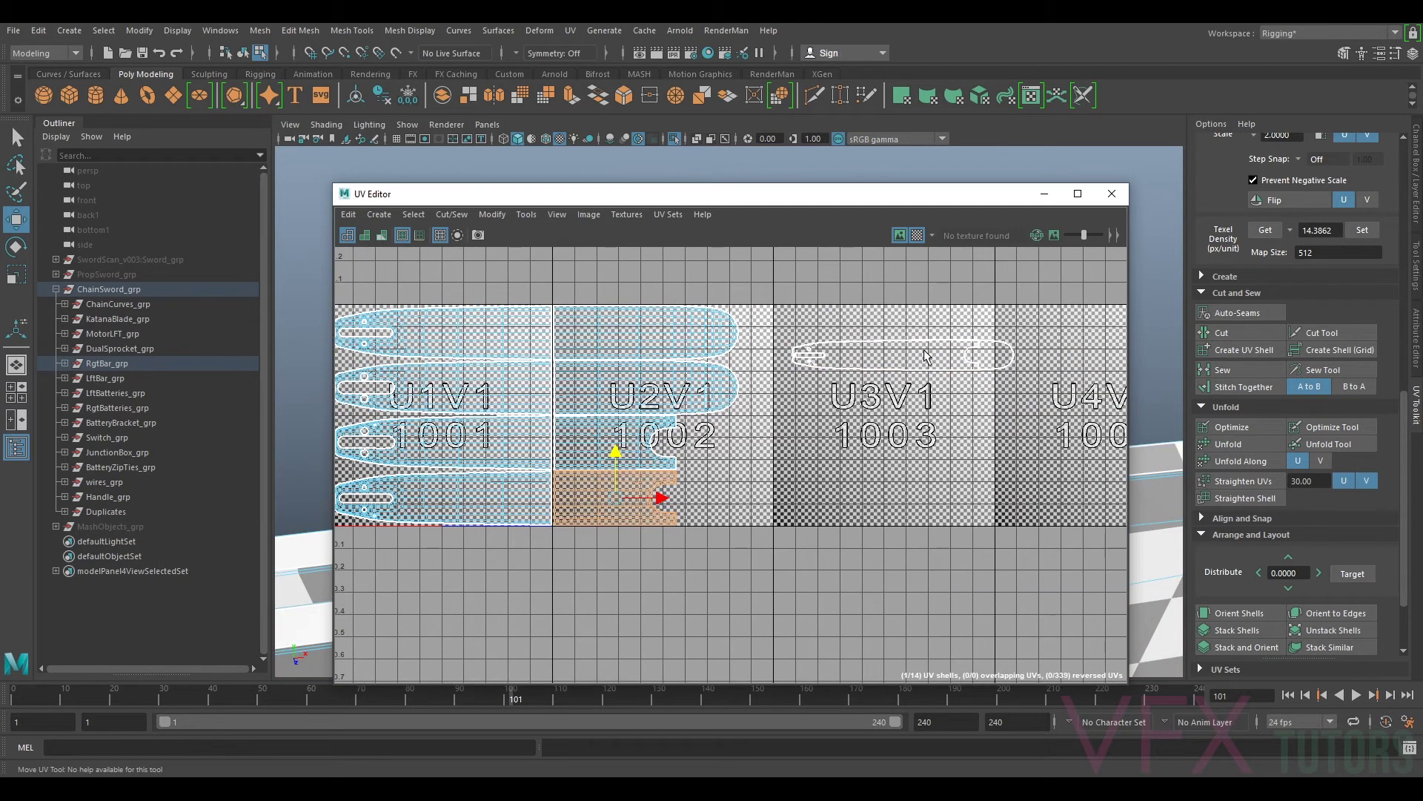
scroll(907, 360, up, 1)
alt+middle_drag(907, 359, 959, 400)
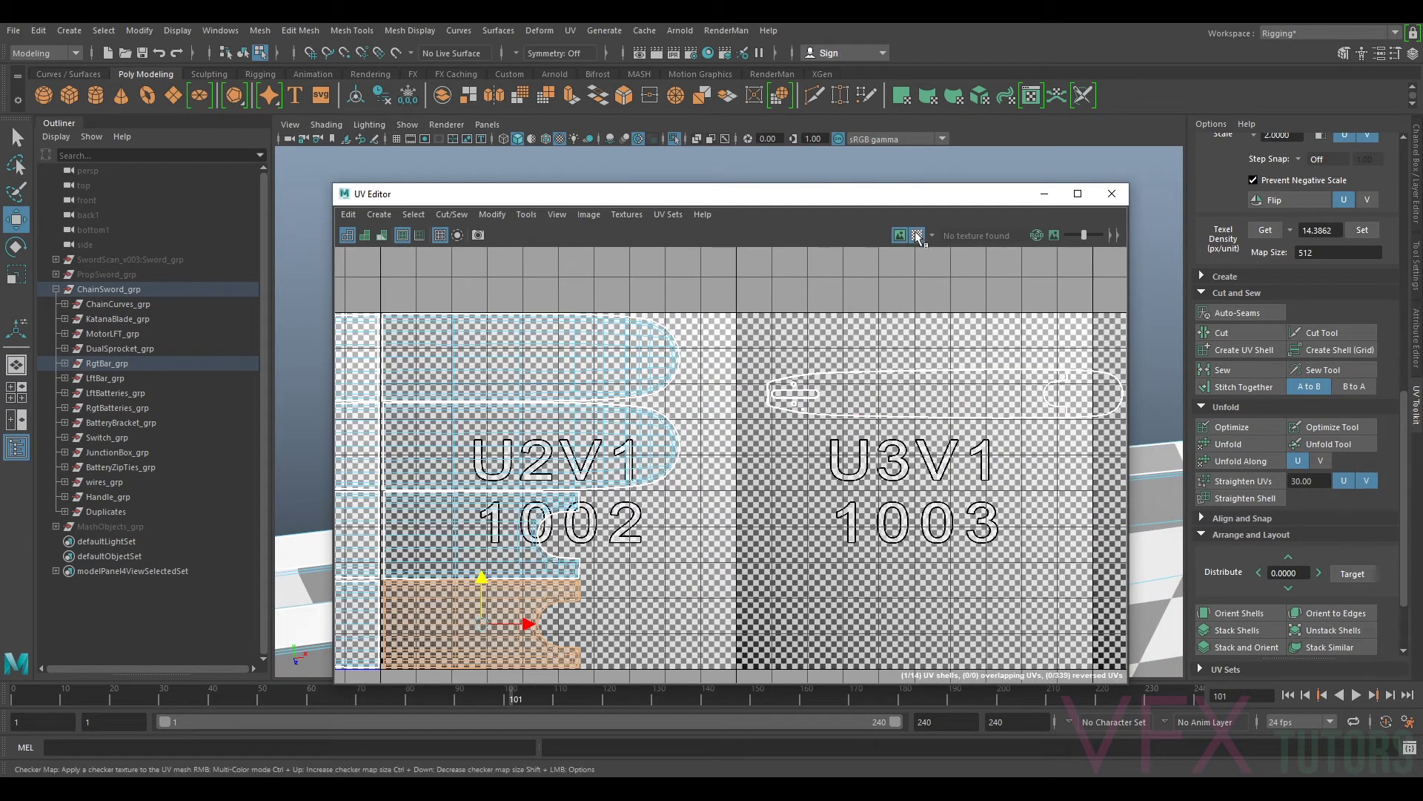
Step: Switch to edge selection for the thin edge shells in tile 1003 and locate the hole and slot shells
alt+middle_drag(675, 441, 616, 451)
alt+middle_drag(816, 433, 881, 456)
scroll(720, 445, up, 10)
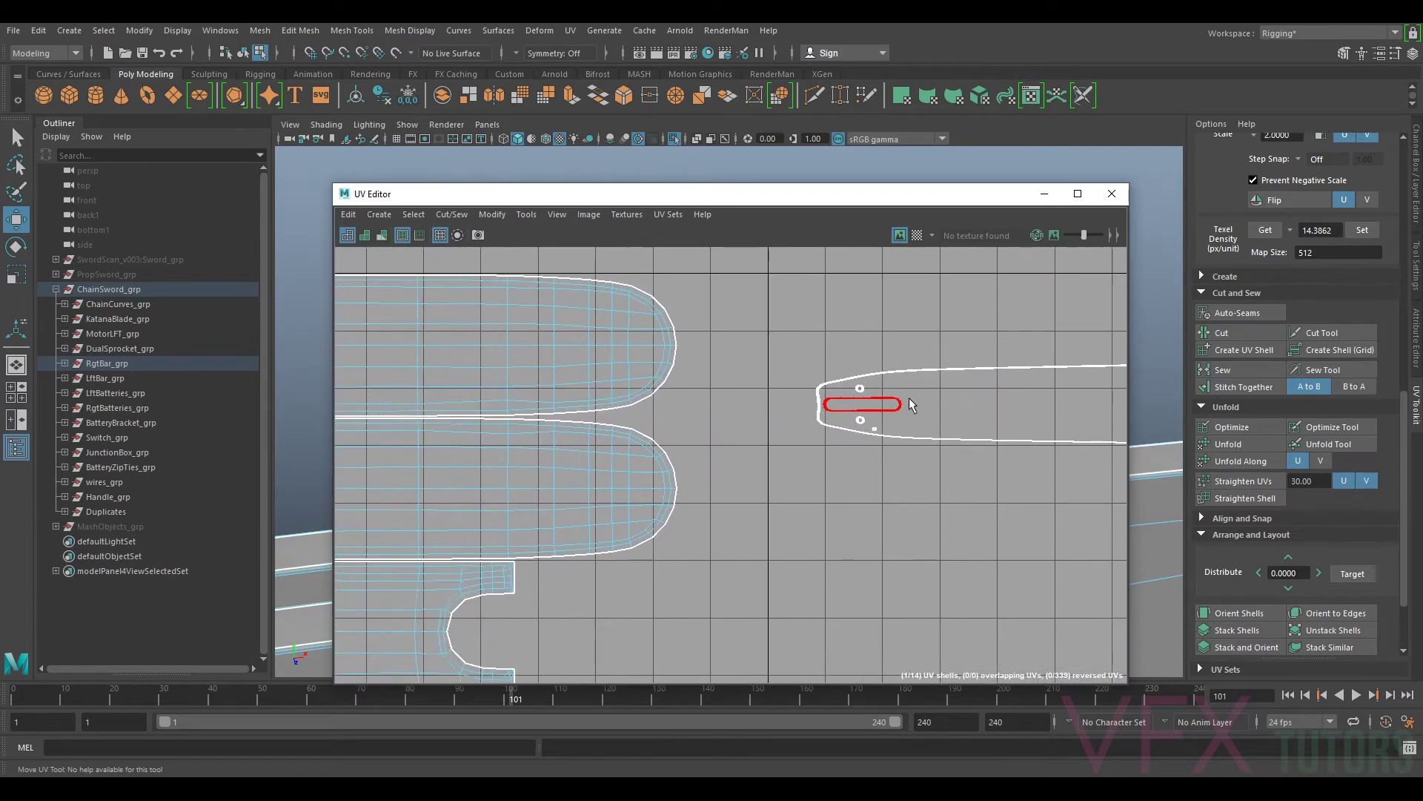
scroll(752, 384, up, 6)
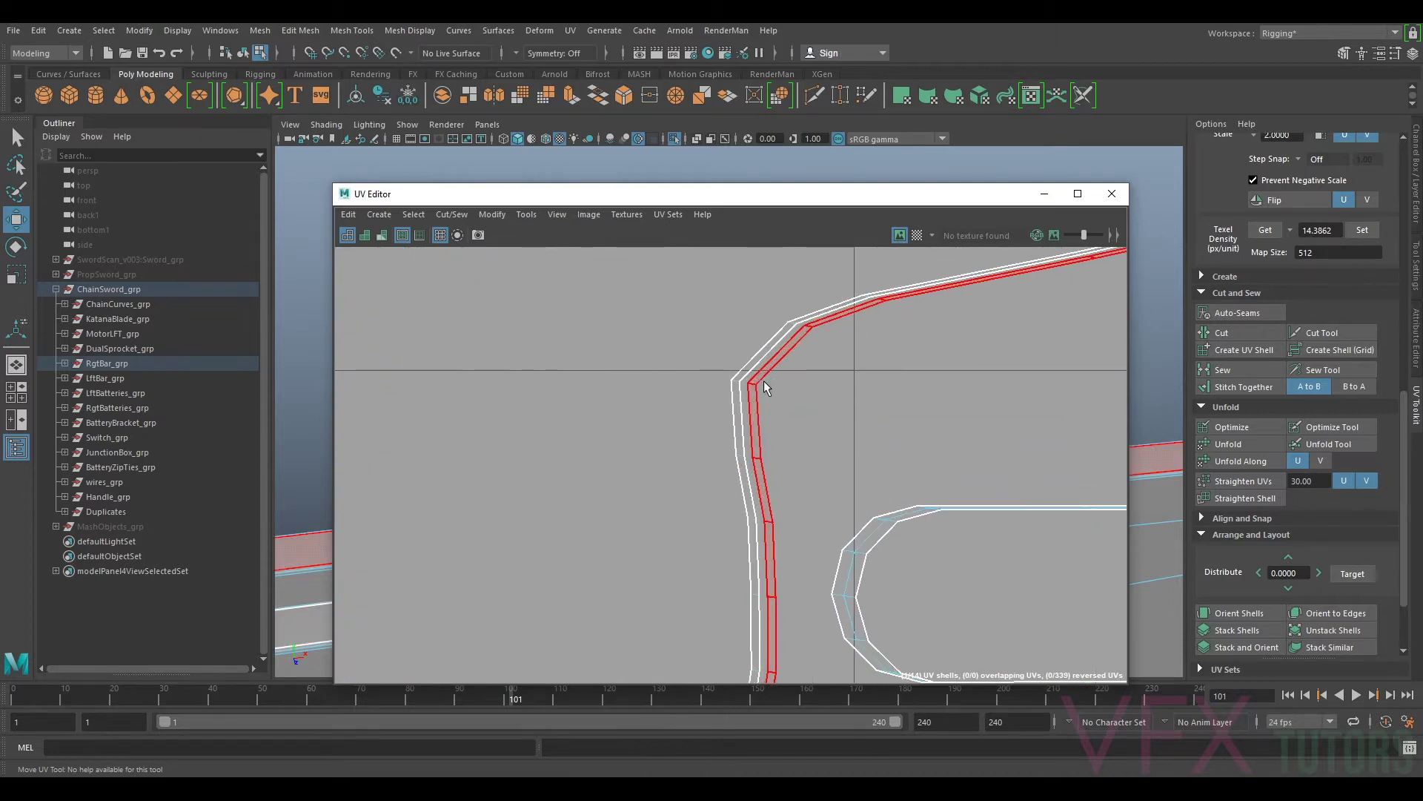
right_click(753, 382)
right_drag(706, 360, 755, 340)
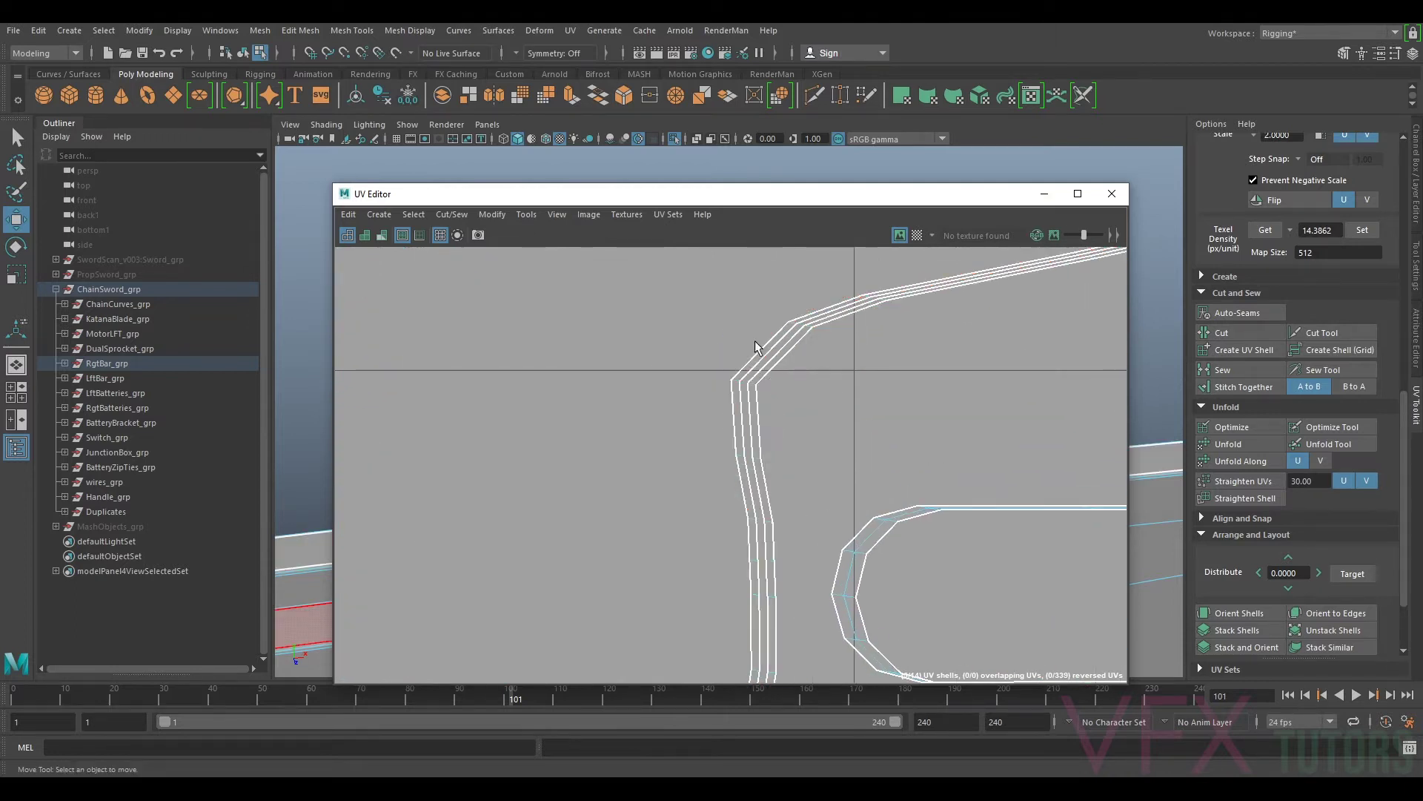
scroll(823, 352, down, 8)
alt+middle_drag(918, 359, 769, 410)
scroll(770, 410, up, 4)
scroll(840, 397, down, 8)
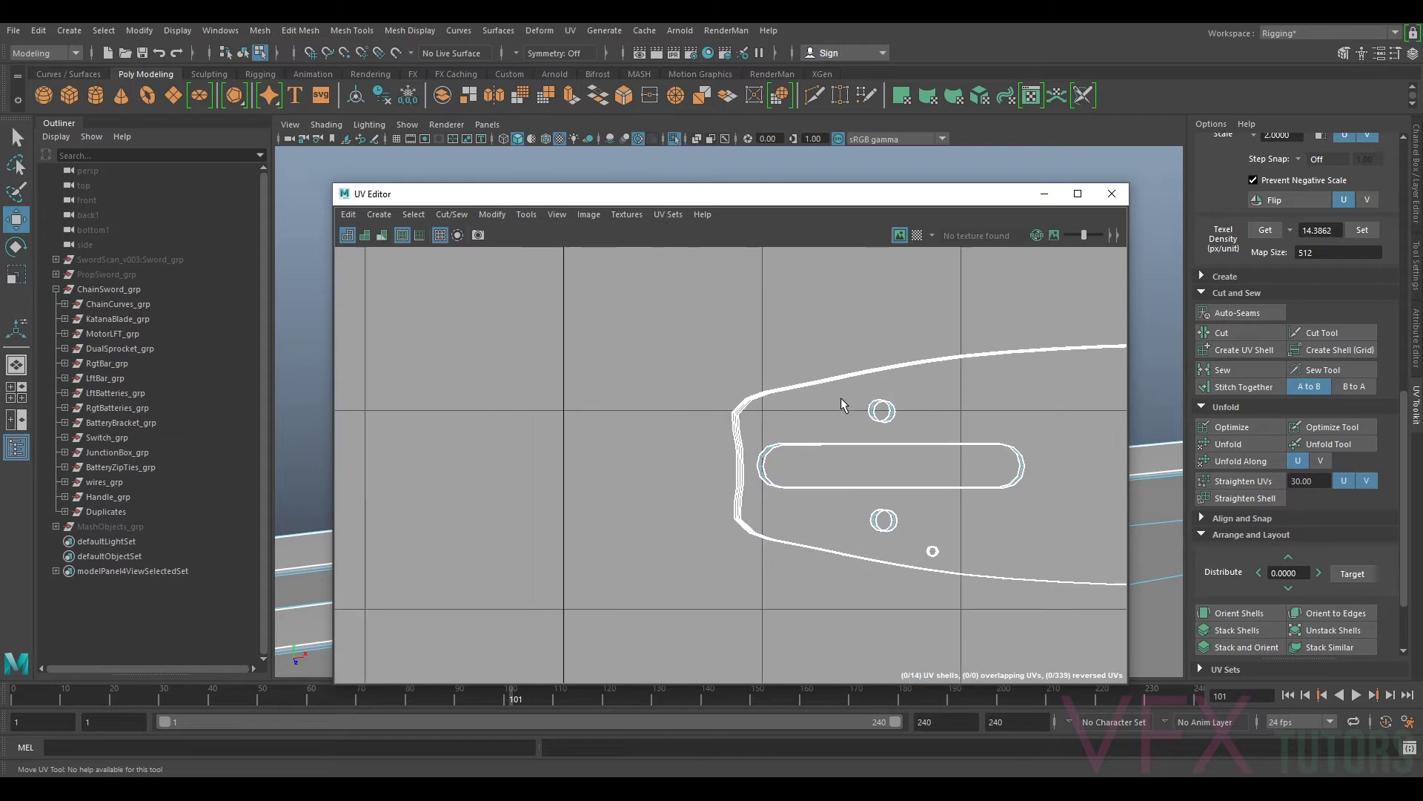
Step: Cut the three round hole shells and the long slot shell open along one cross edge each
alt+middle_drag(1053, 430, 883, 387)
scroll(749, 387, up, 5)
scroll(746, 384, up, 2)
alt+middle_drag(716, 362, 856, 410)
scroll(829, 412, up, 6)
click(831, 401)
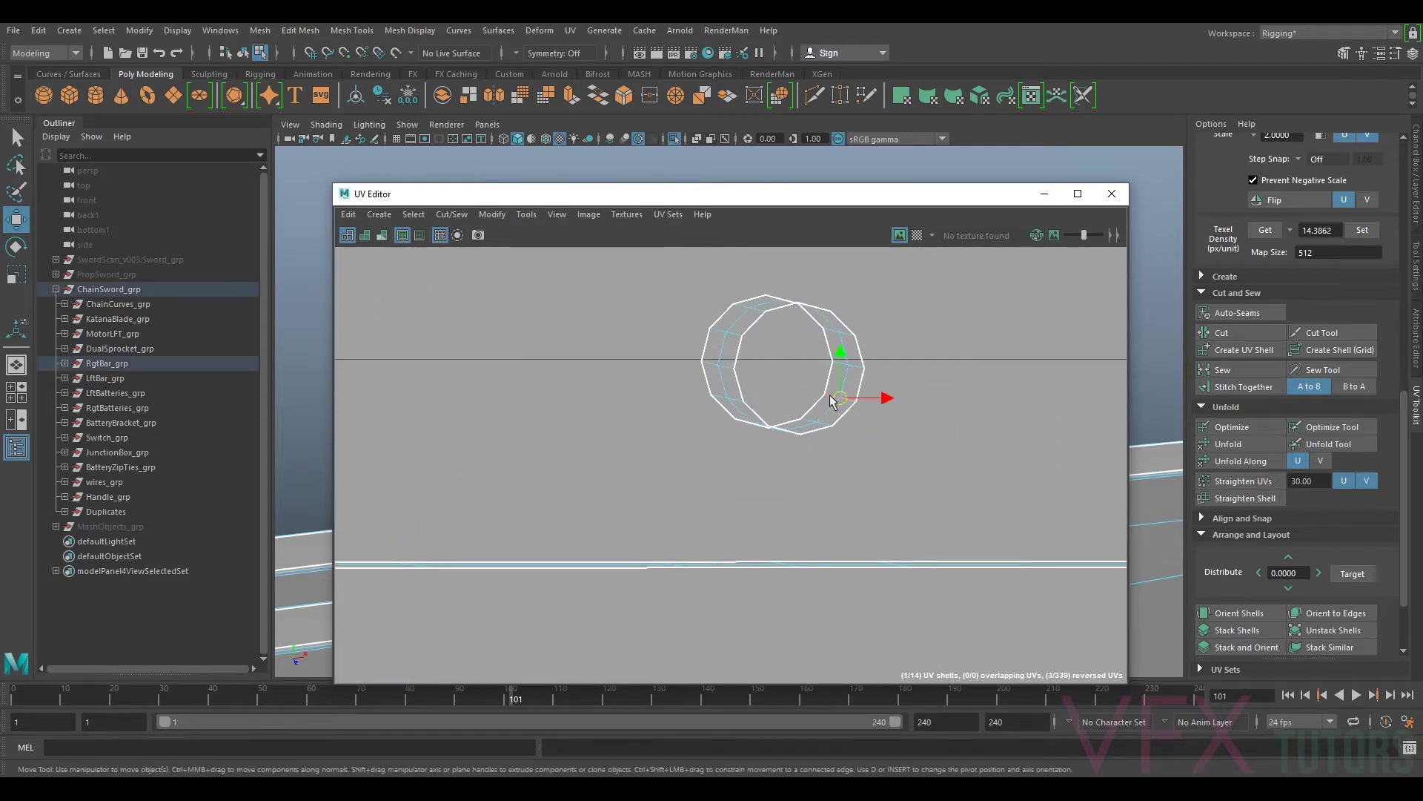
scroll(920, 434, down, 4)
scroll(951, 433, down, 2)
alt+middle_drag(1049, 597, 937, 455)
scroll(937, 455, up, 3)
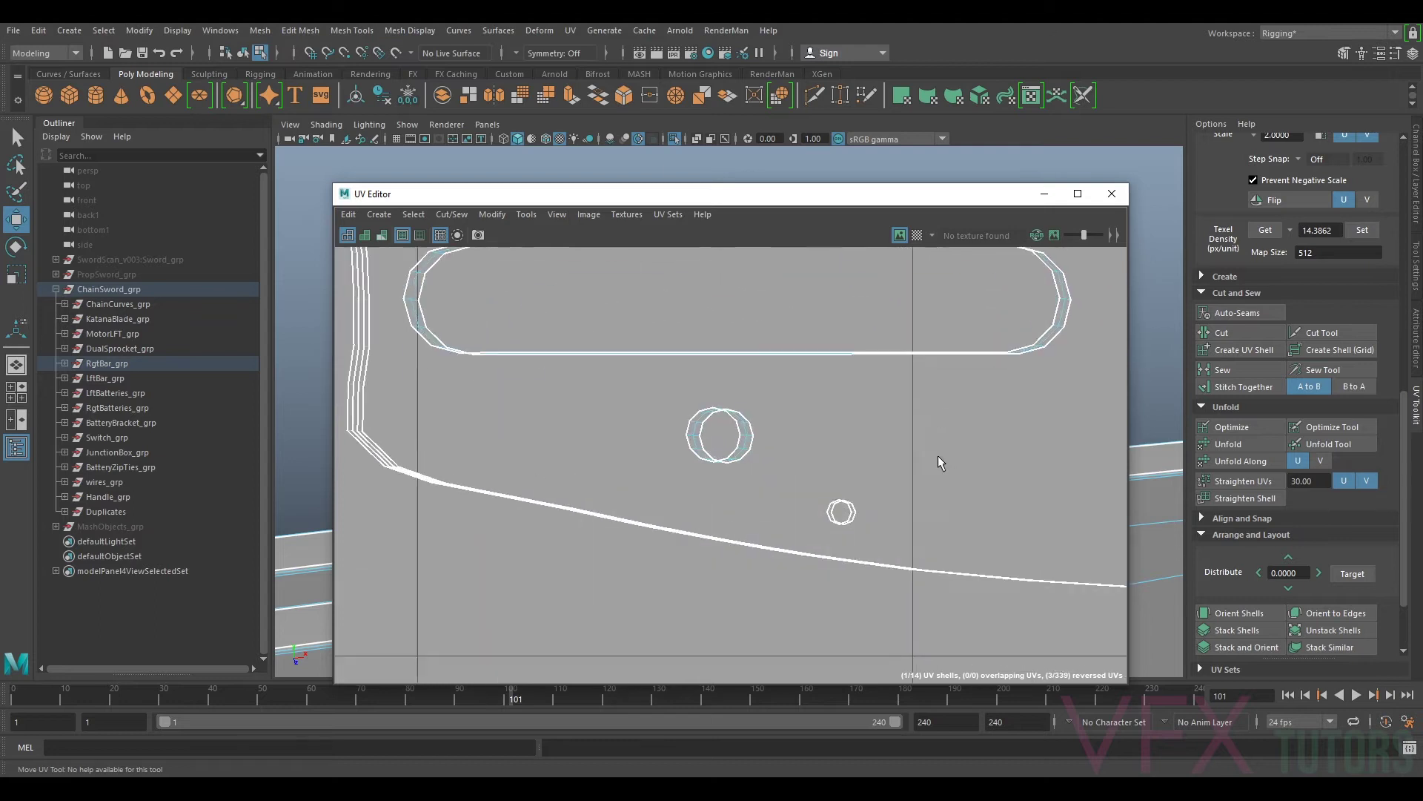
shift+click(742, 452)
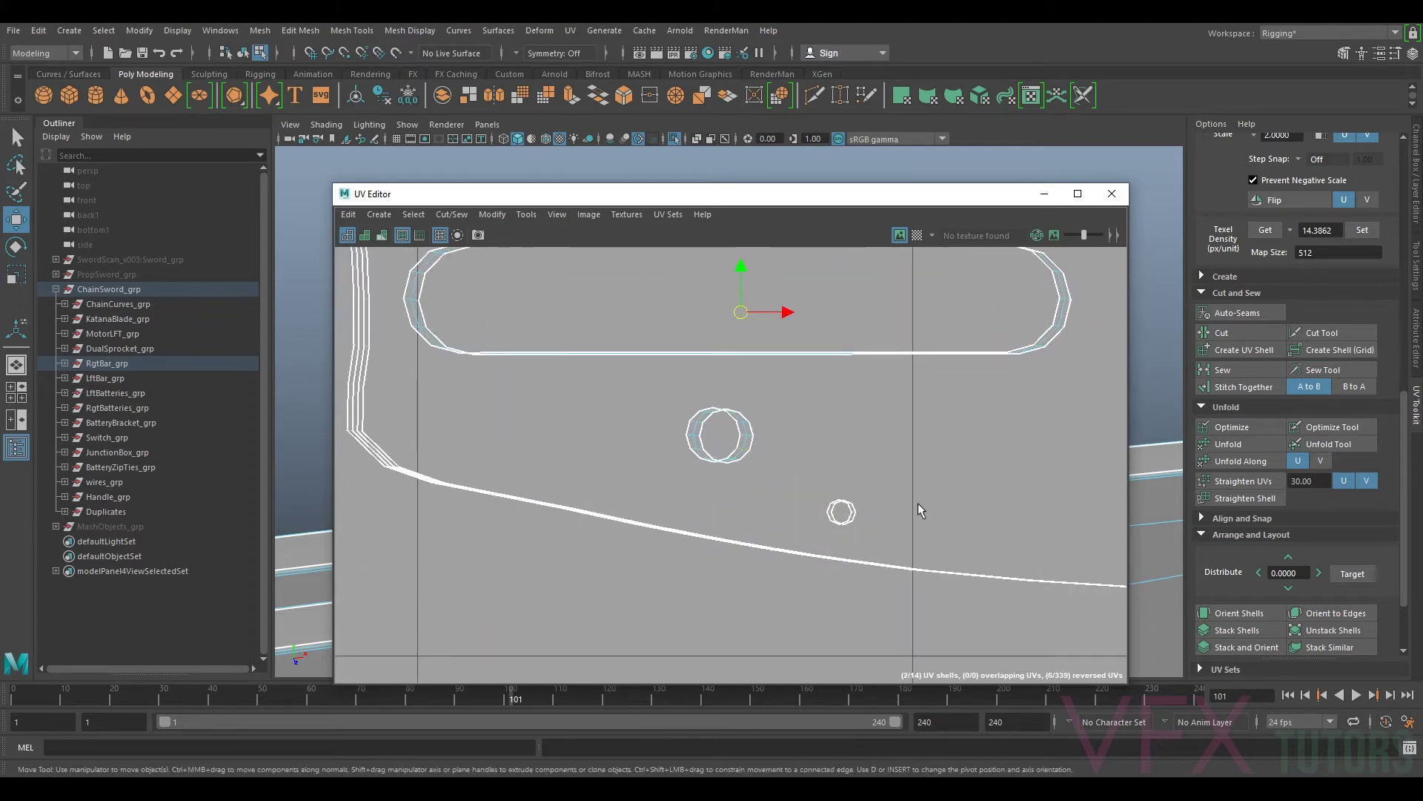
scroll(900, 528, up, 2)
shift+click(806, 487)
scroll(944, 455, down, 4)
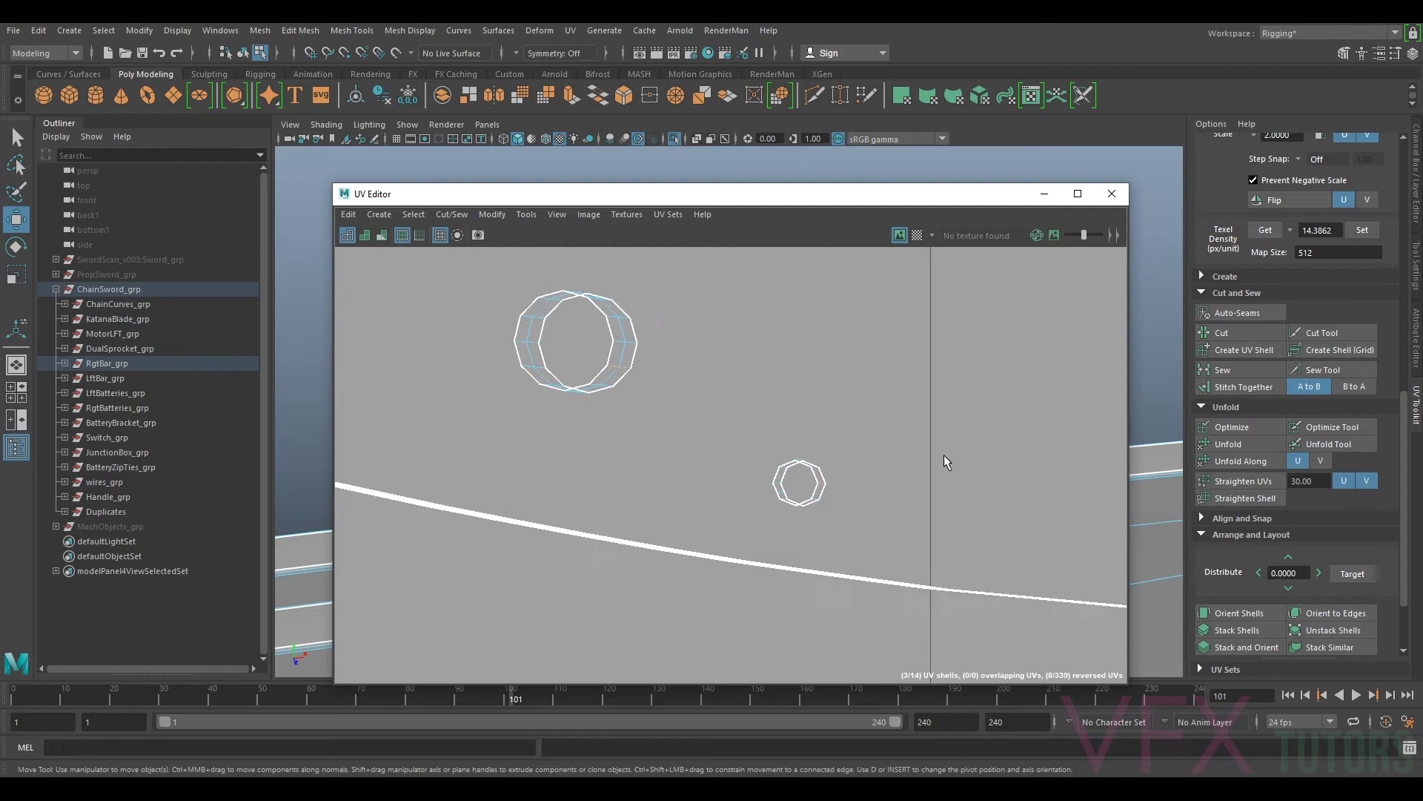
alt+middle_drag(1030, 403, 531, 553)
scroll(890, 495, down, 3)
scroll(964, 491, down, 3)
alt+middle_drag(1007, 492, 992, 408)
alt+middle_drag(675, 415, 817, 418)
scroll(817, 418, up, 3)
scroll(877, 417, up, 4)
scroll(1082, 384, up, 2)
alt+middle_drag(1052, 387, 1045, 414)
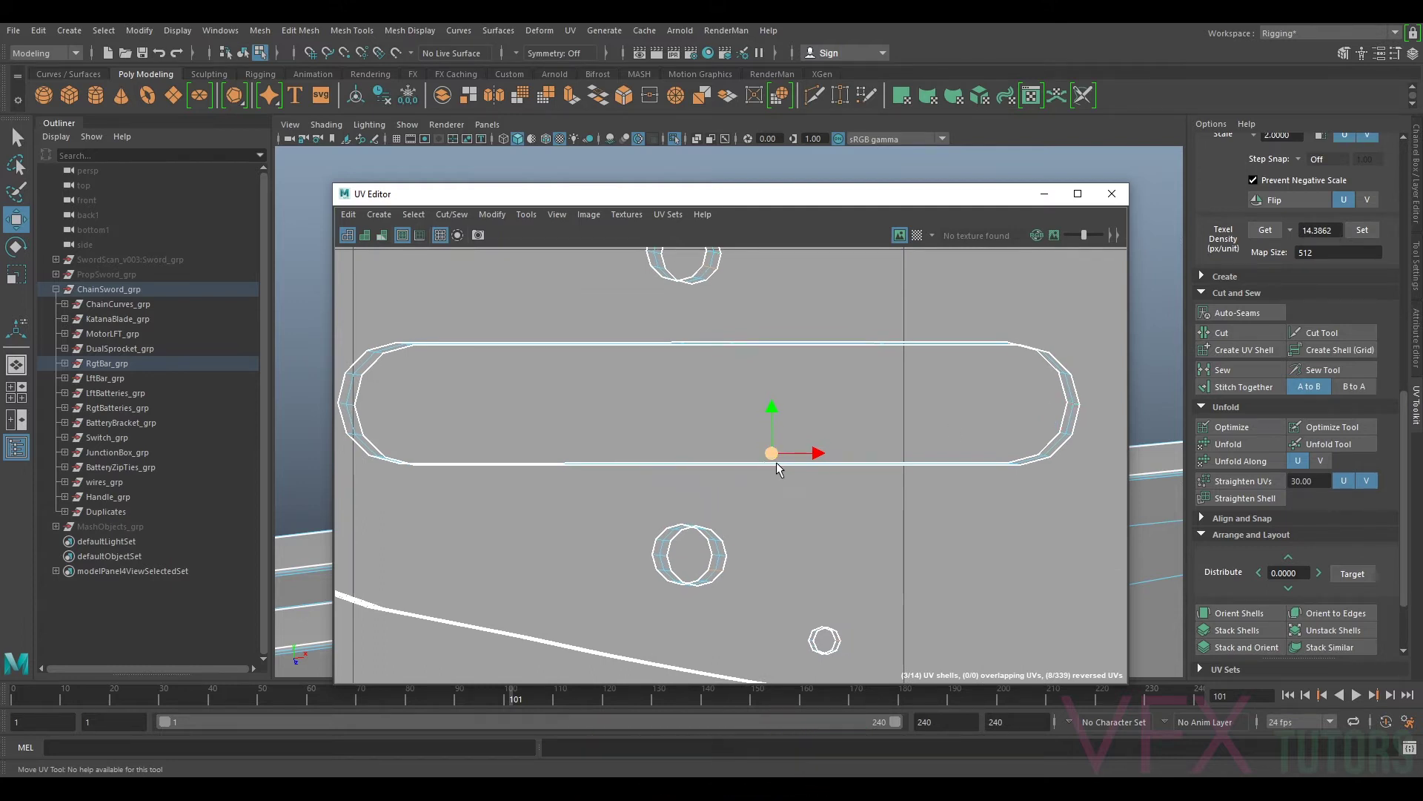
shift+click(1070, 407)
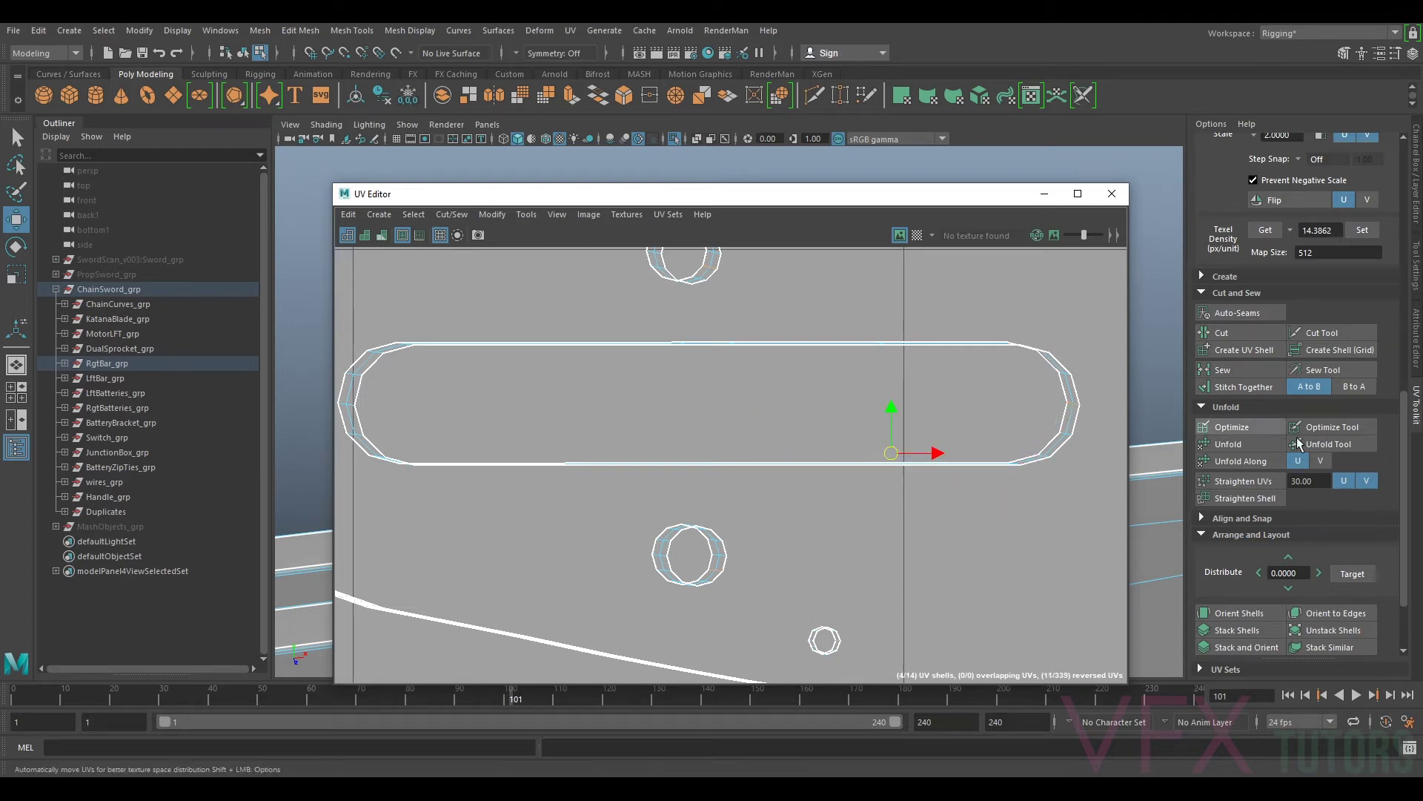
click(1223, 334)
Step: Unfold the three round hole shells and the slot shell into strips, and orient them straight
scroll(895, 371, down, 3)
right_drag(791, 354, 734, 334)
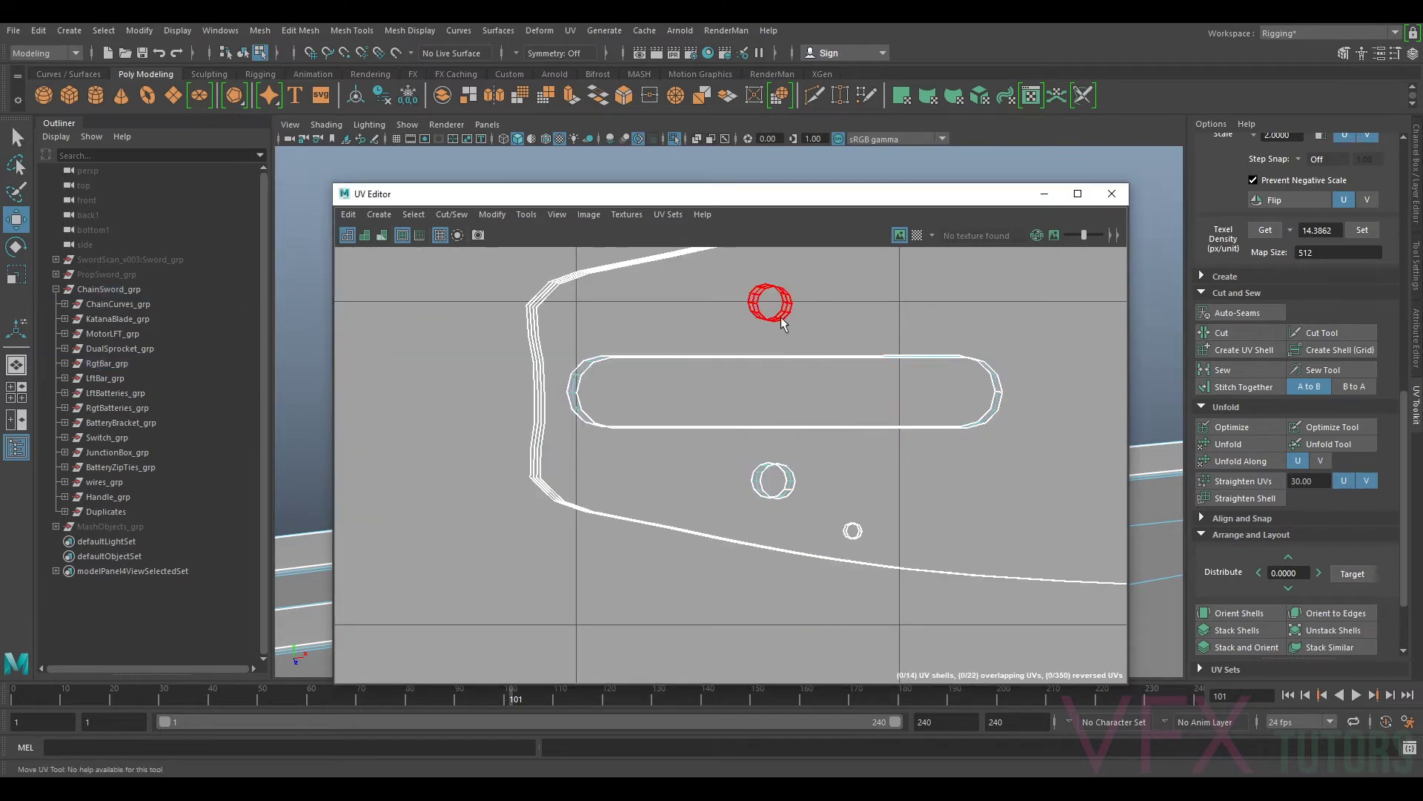
click(781, 317)
shift+click(794, 355)
shift+click(775, 464)
shift+click(856, 528)
key(ctrl+u)
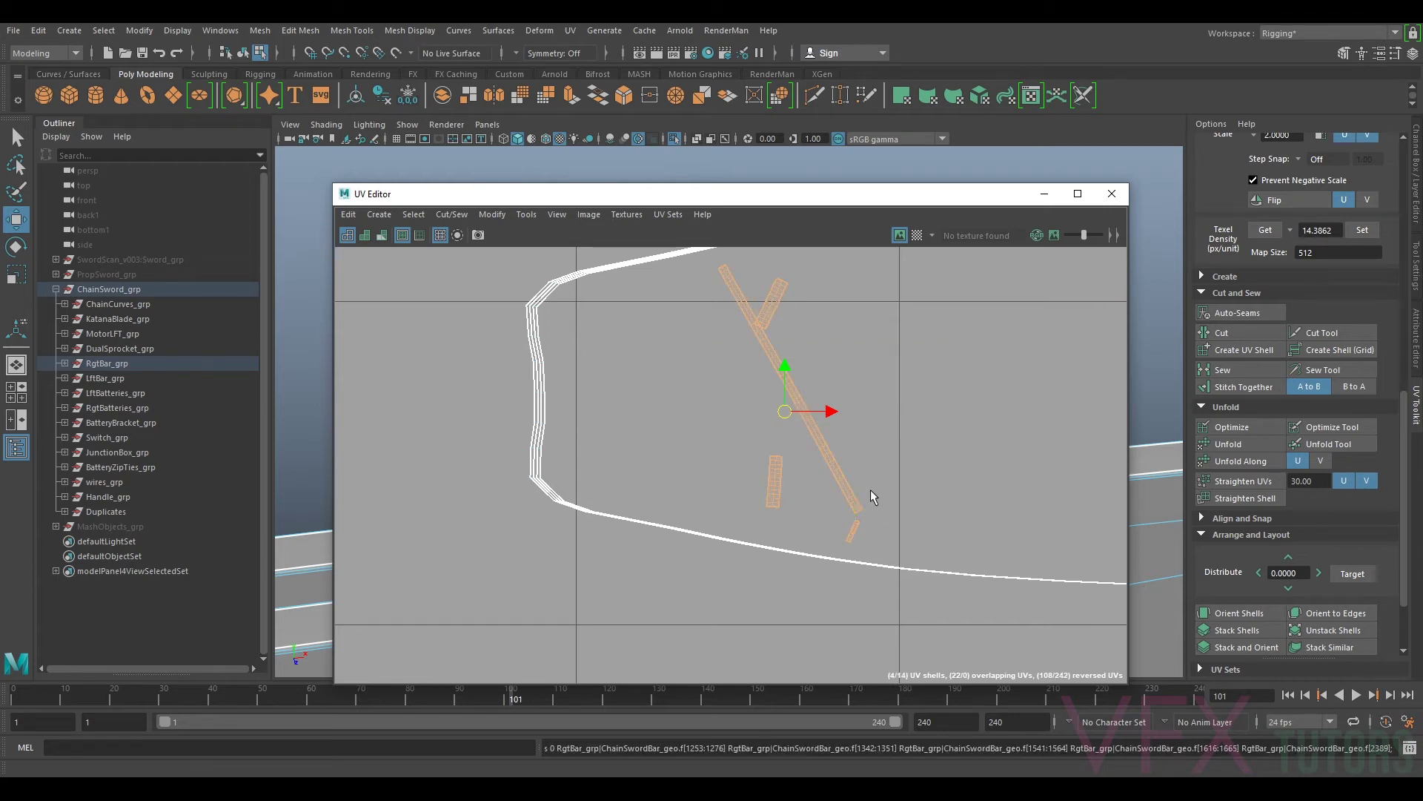
click(1236, 612)
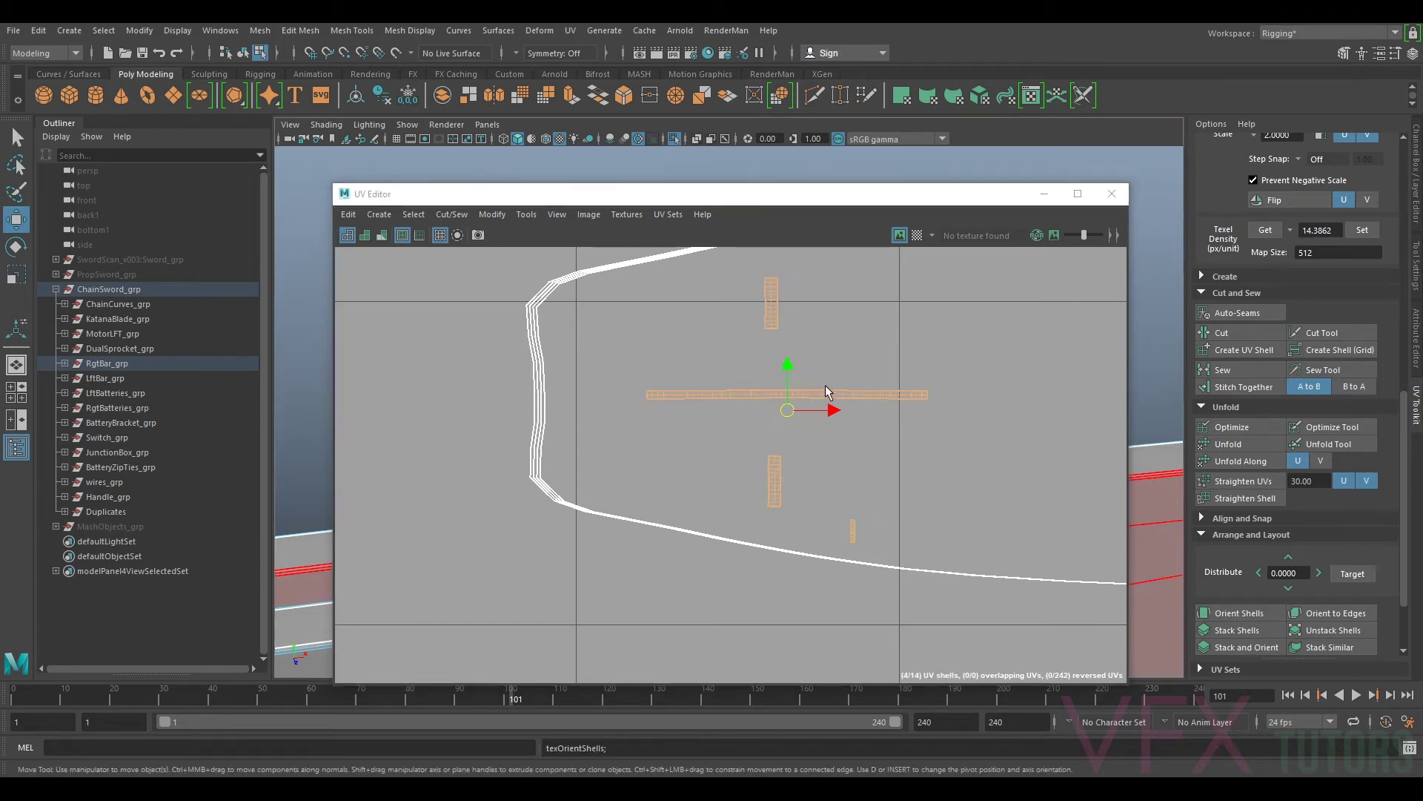
Step: Rotate the two larger round hole strips by 90 degrees and move them just above the long slot strip
click(776, 489)
shift+click(774, 297)
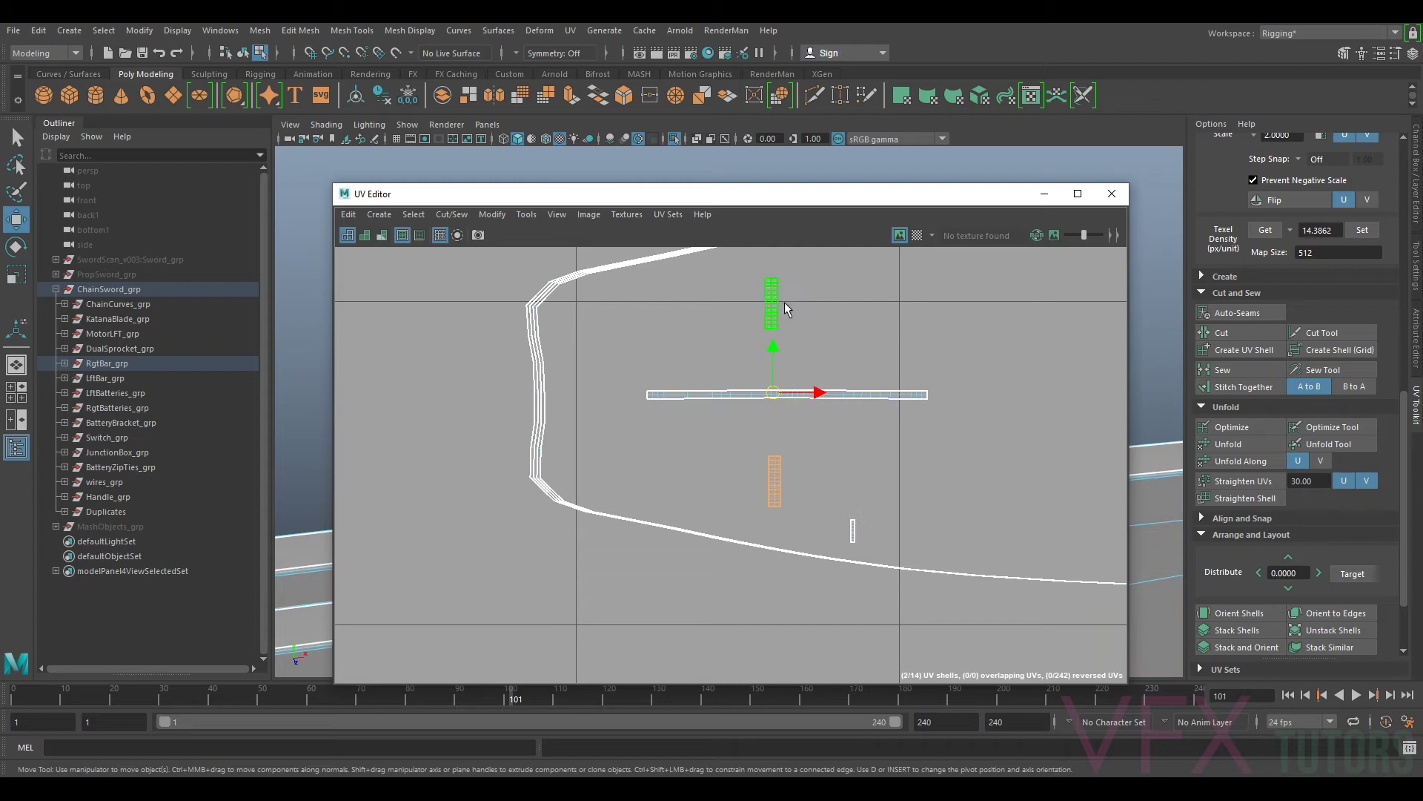
key(e)
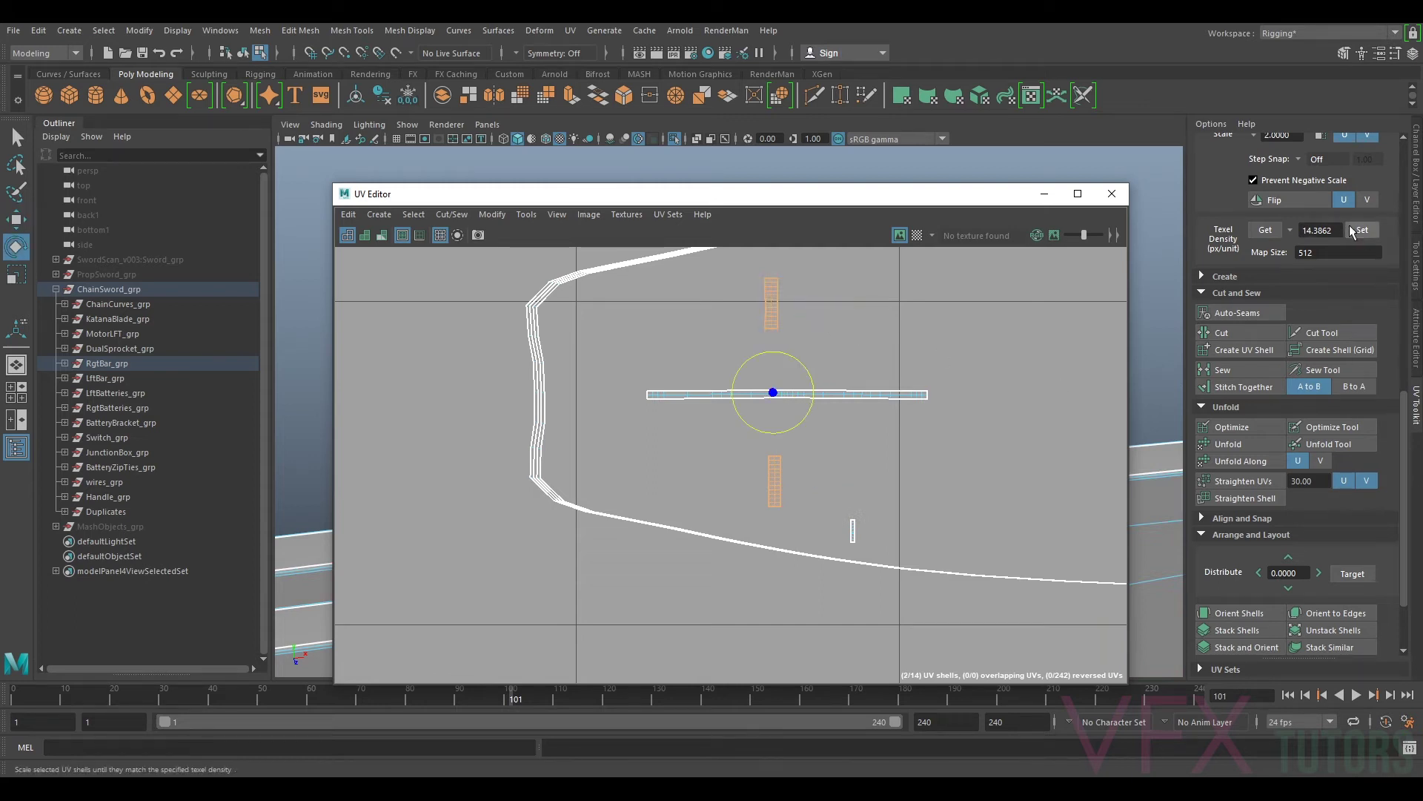
scroll(1346, 267, up, 4)
click(1321, 256)
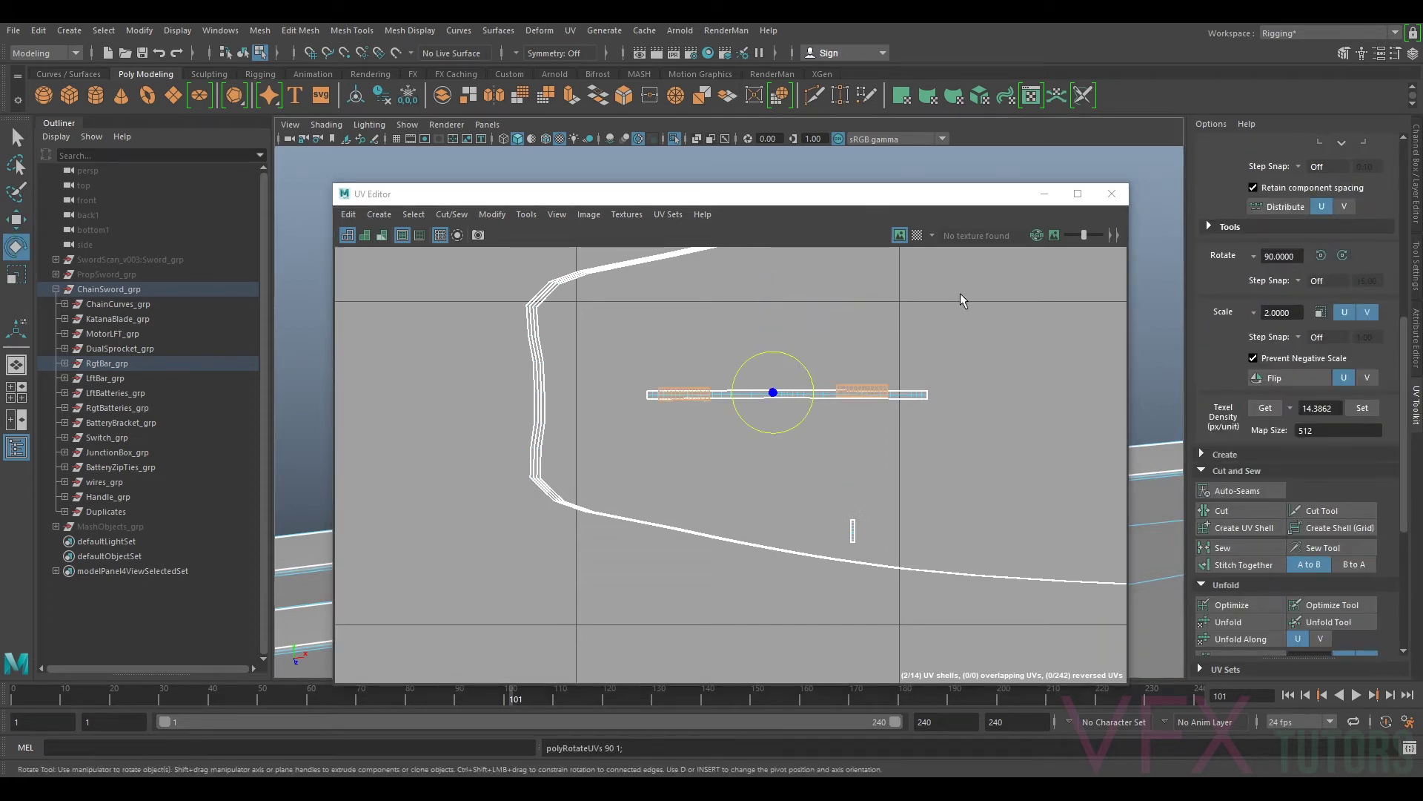
key(2)
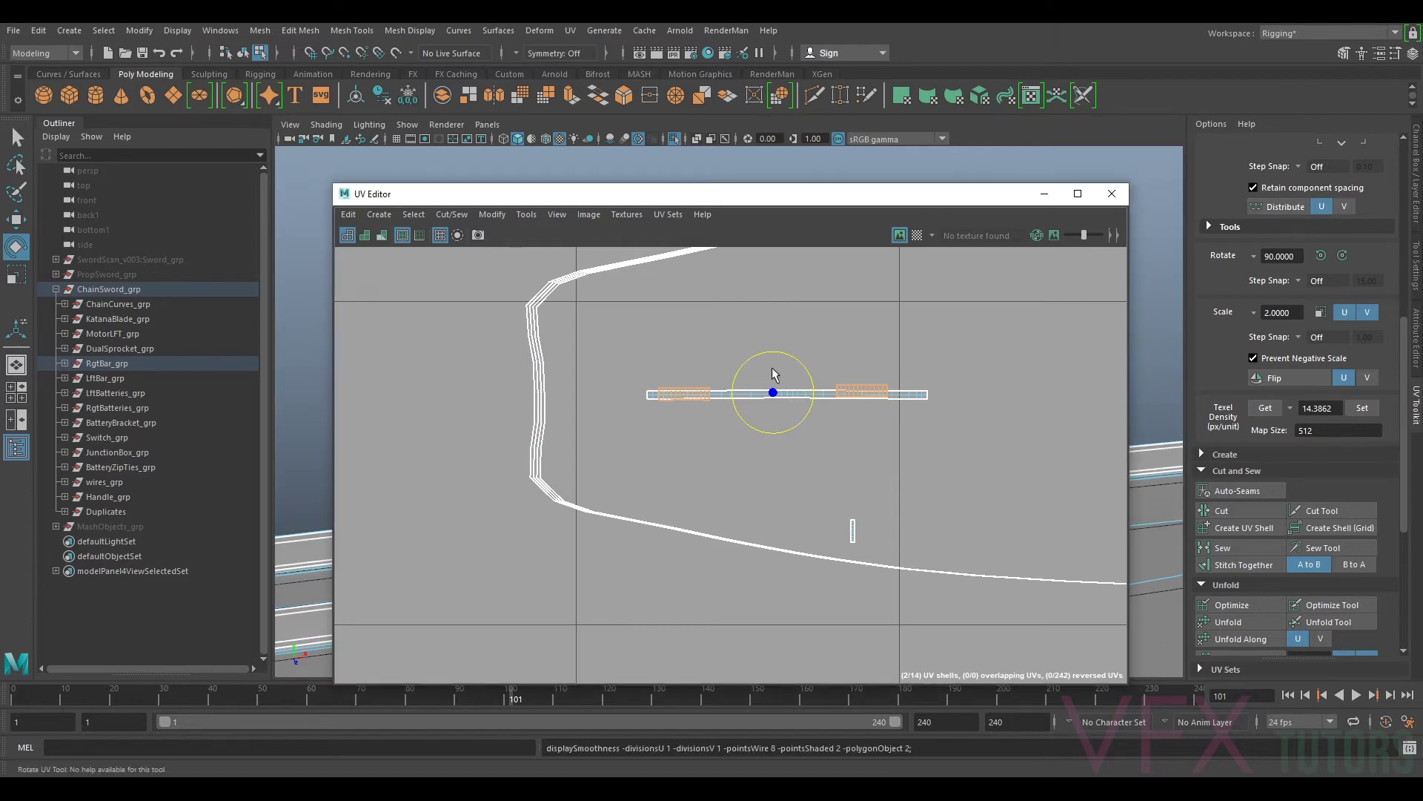
key(w)
drag(773, 393, 772, 375)
Step: Move the smallest hole strip below the long slot strip and rotate it by 90 degrees
click(853, 531)
drag(767, 440, 757, 427)
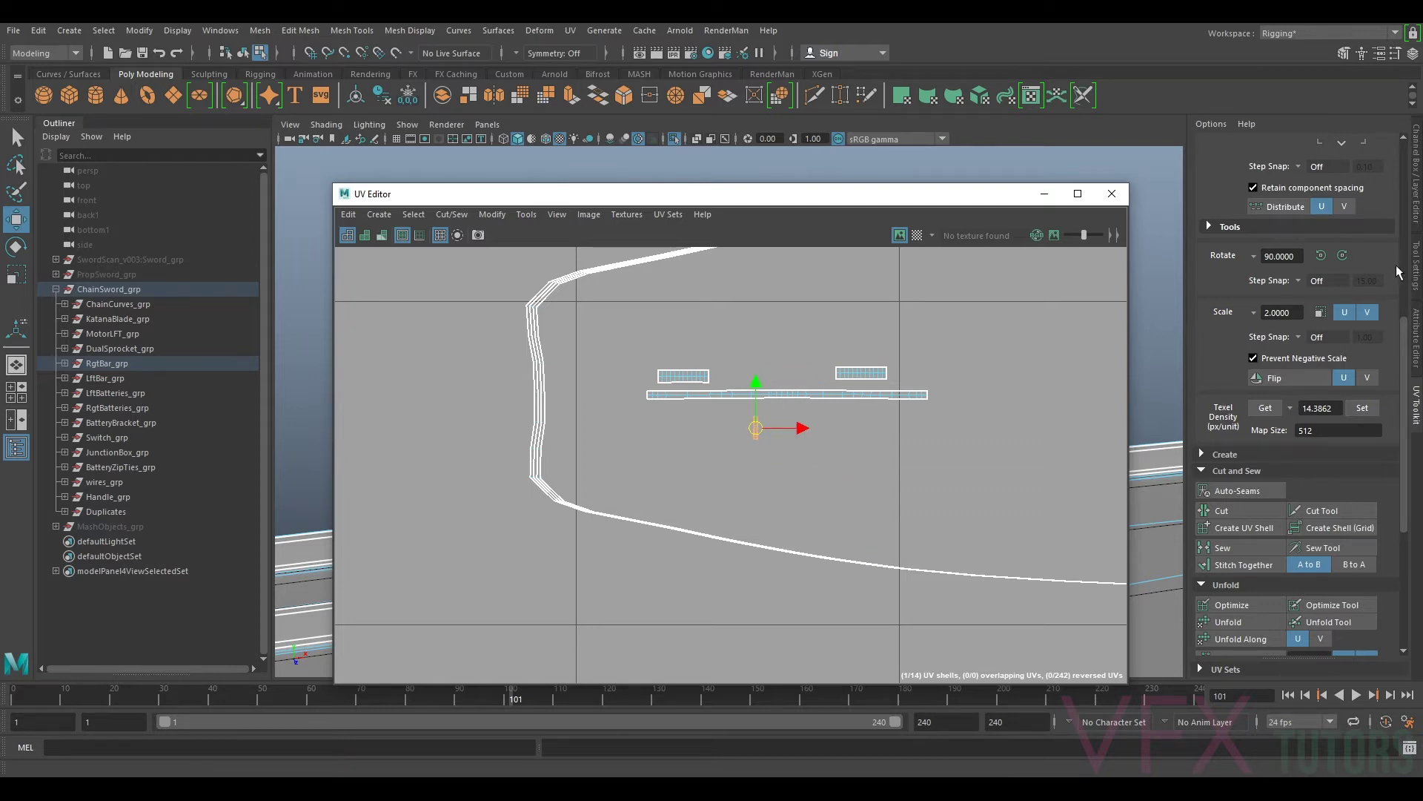
click(1321, 256)
Step: Set the four strips' texel density to 14.3862 and move them into the empty space beside the lowest notched end piece in tile 1002
drag(906, 377, 699, 444)
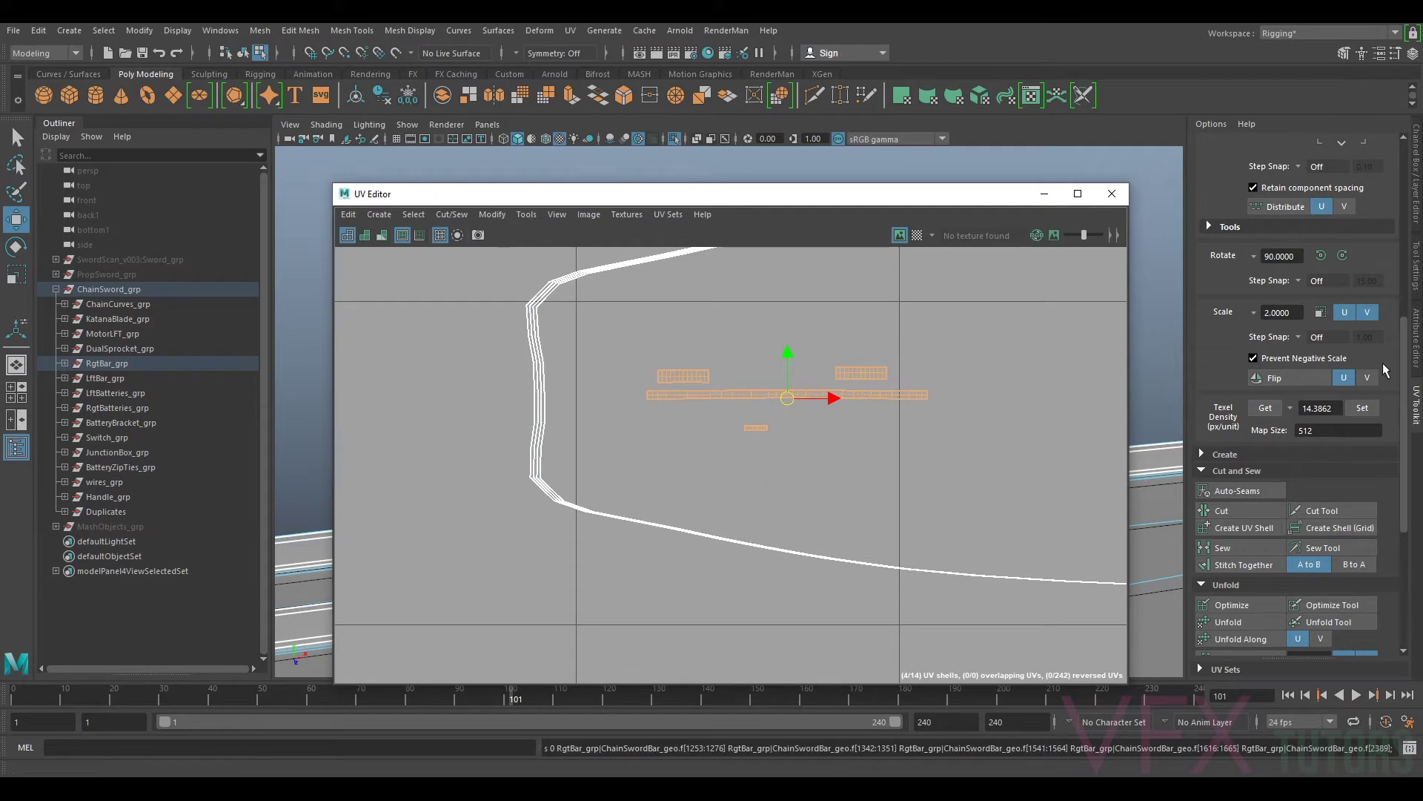
click(1365, 407)
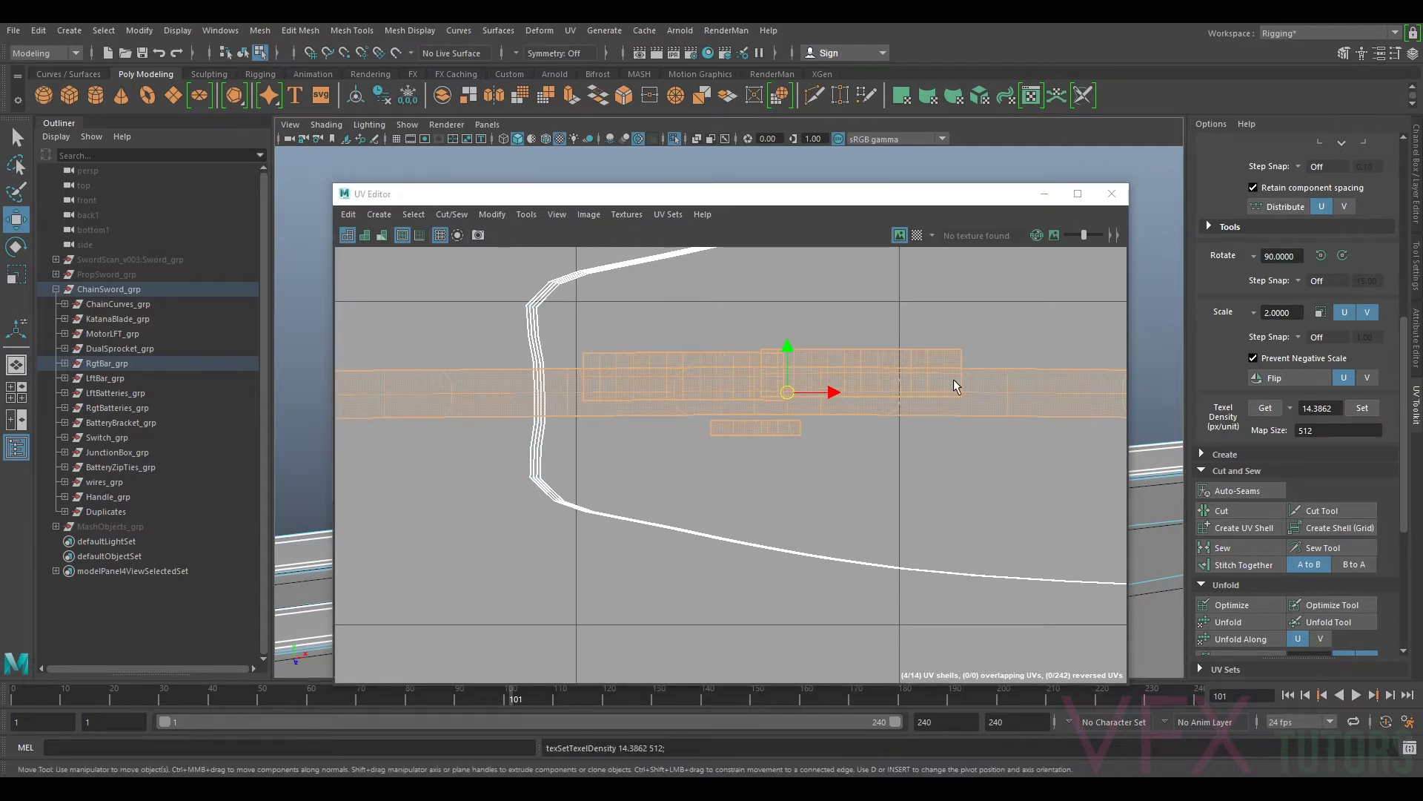
scroll(920, 389, down, 9)
scroll(902, 397, down, 7)
drag(896, 401, 874, 525)
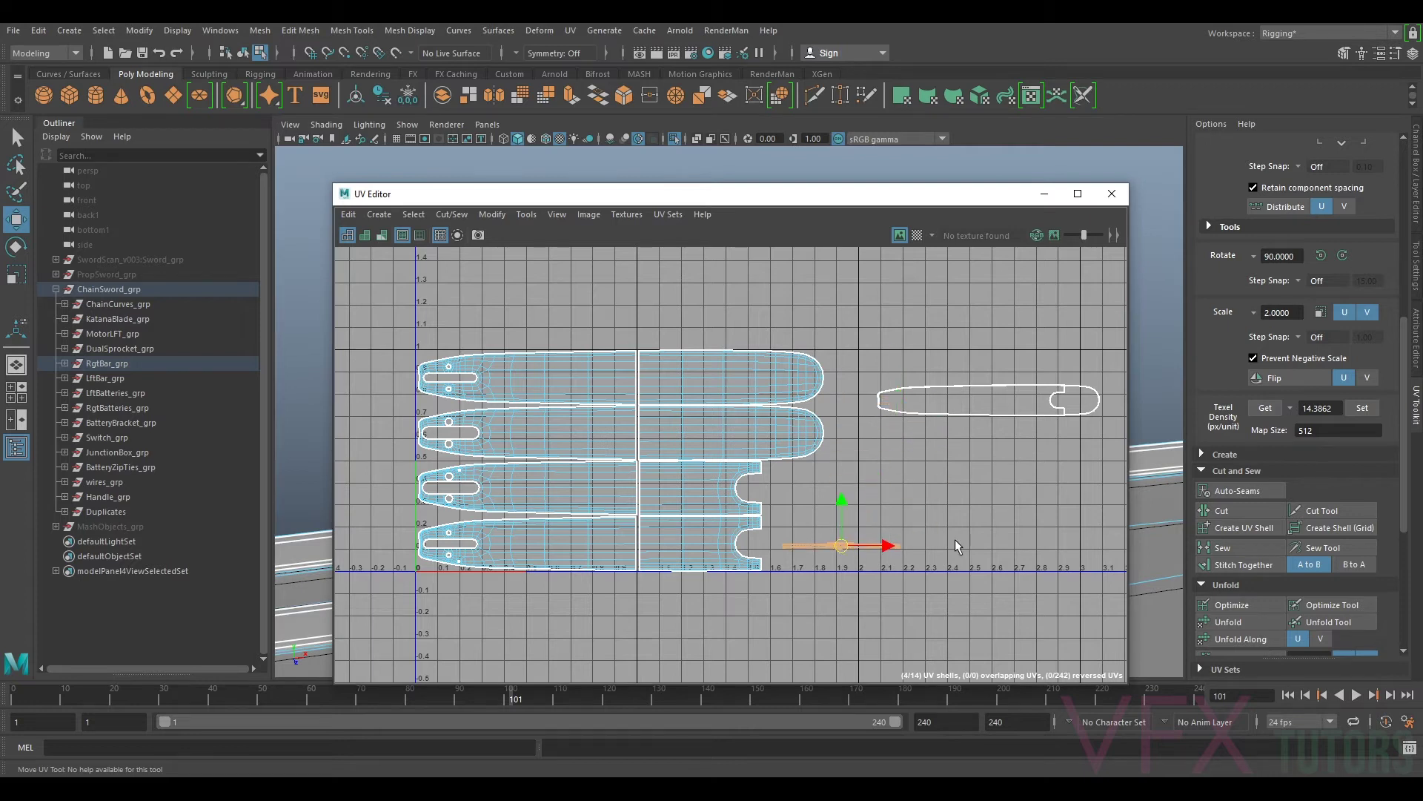
scroll(1034, 399, up, 5)
drag(836, 419, 719, 413)
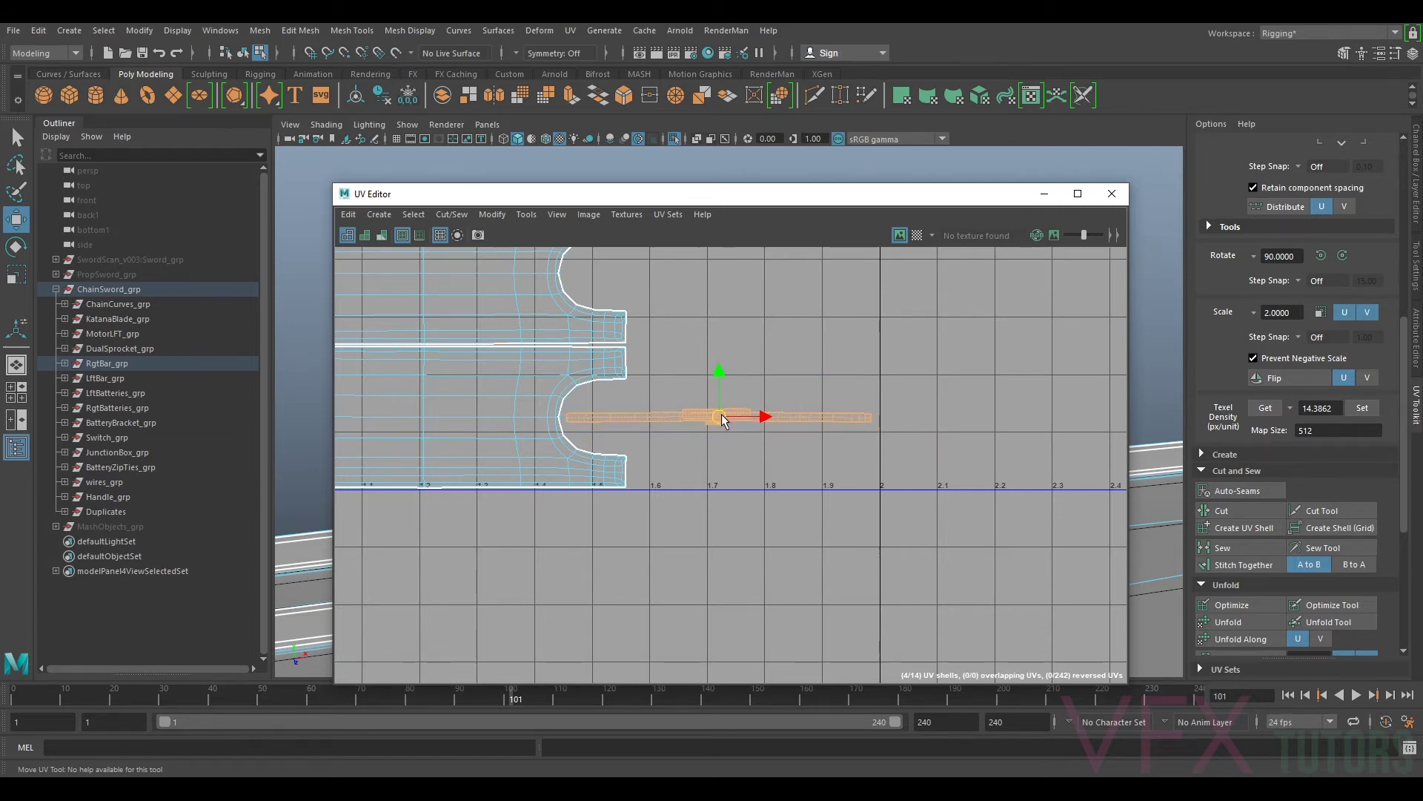
Step: Place the smallest hole strip just below the slot strip's end inside the notch, with their ends lined up
click(750, 456)
scroll(704, 445, up, 3)
alt+middle_drag(725, 399, 805, 409)
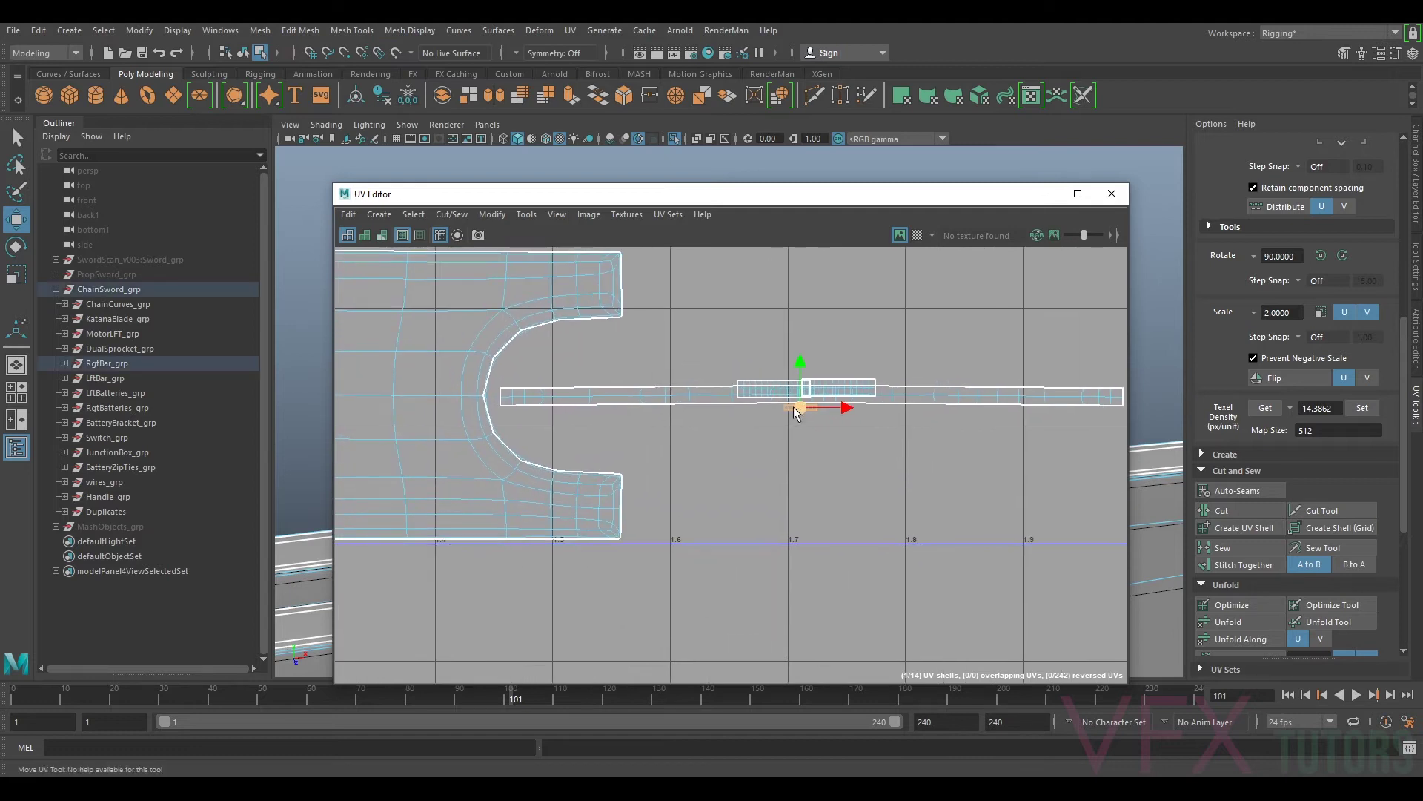
drag(676, 423, 572, 417)
alt+middle_drag(573, 421, 722, 438)
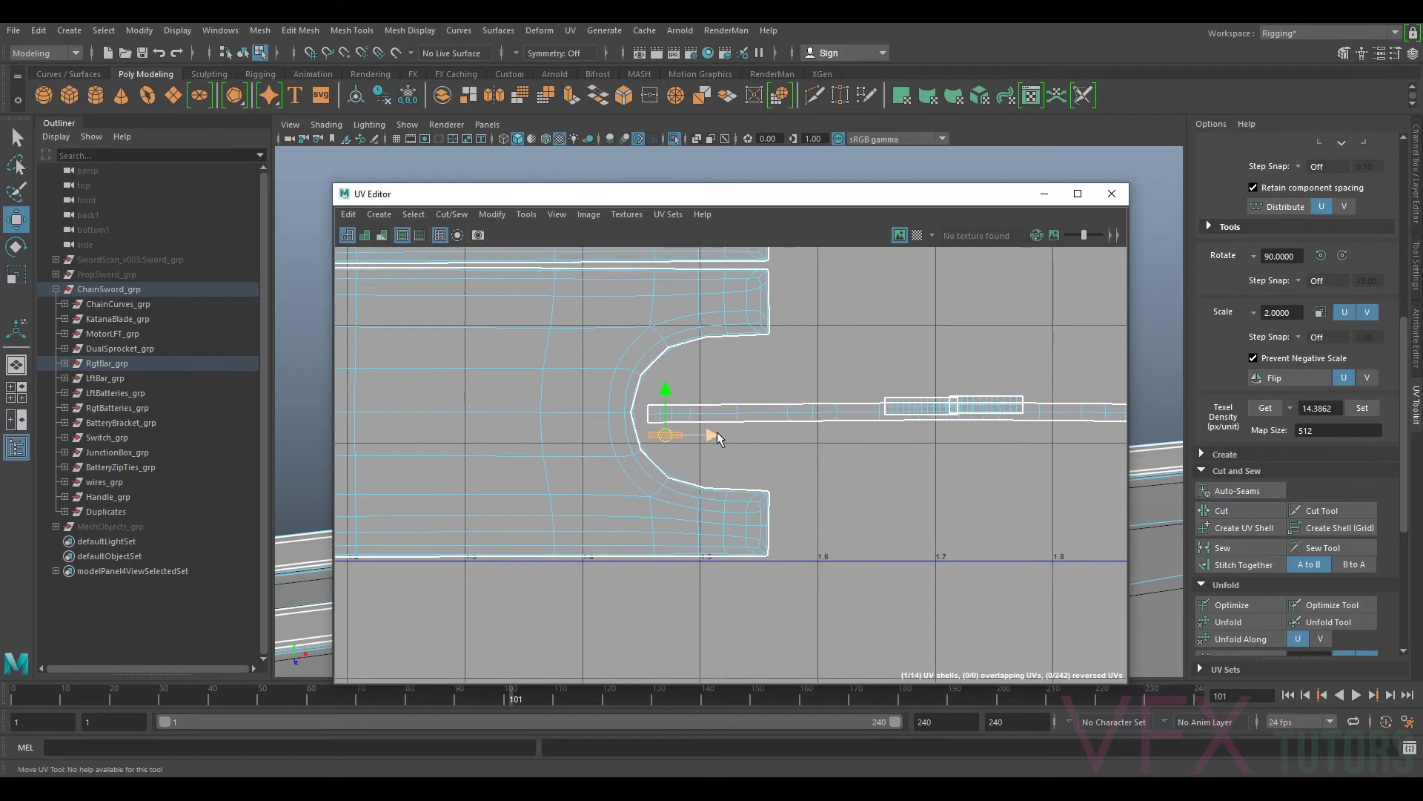
scroll(700, 449, up, 2)
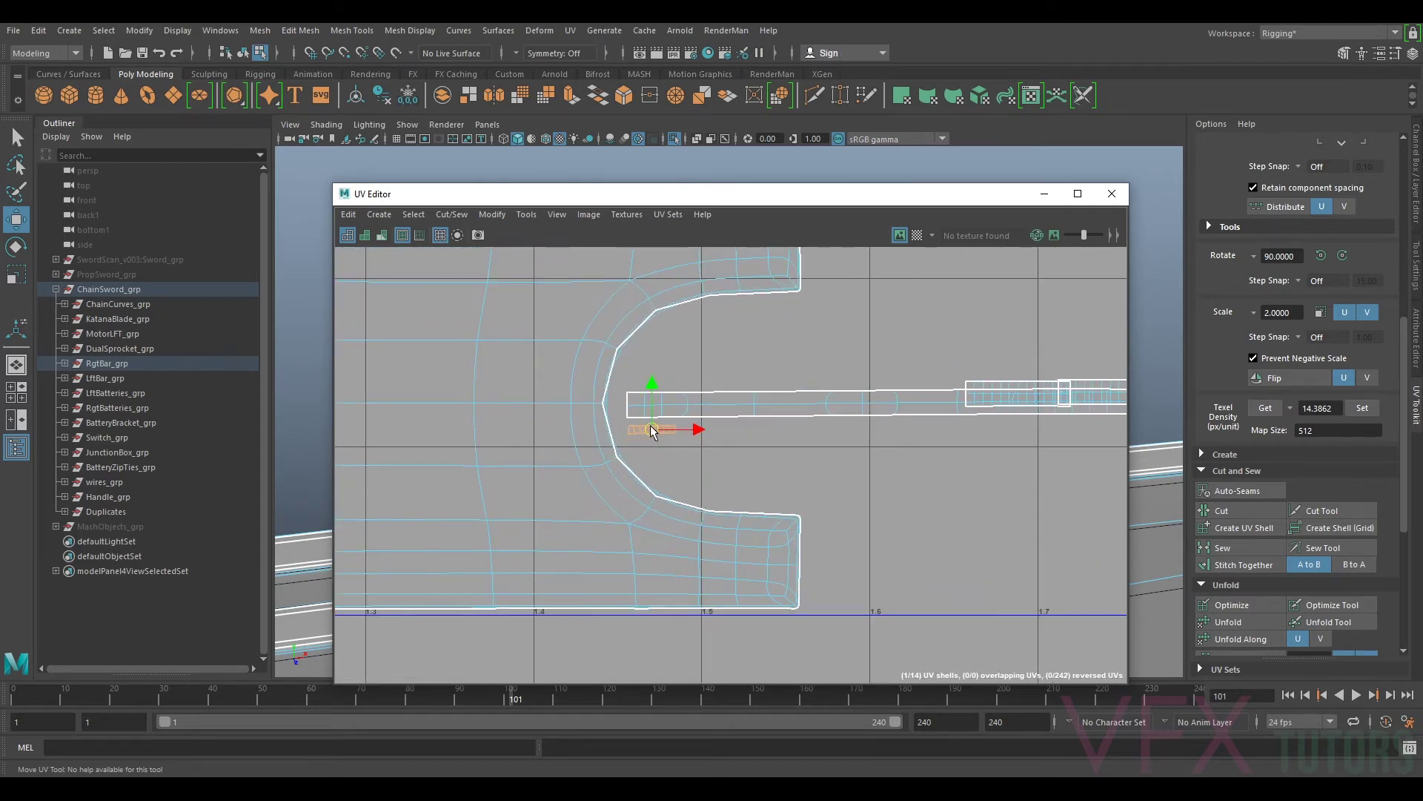
Step: Stack the two larger round hole strips above the slot strip's end inside the notch
click(1111, 389)
alt+middle_drag(1097, 386, 986, 398)
click(1001, 394)
drag(1002, 398, 579, 386)
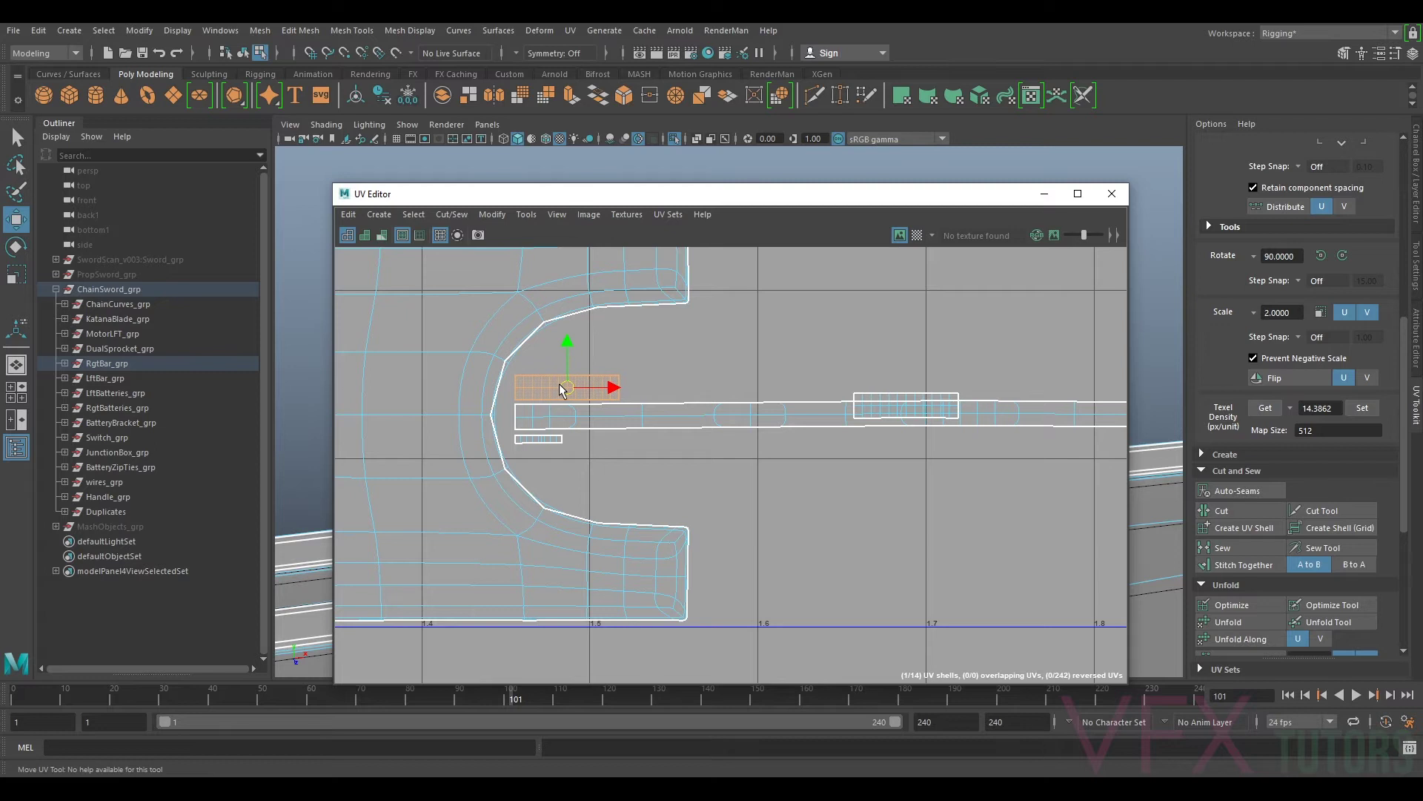
click(920, 406)
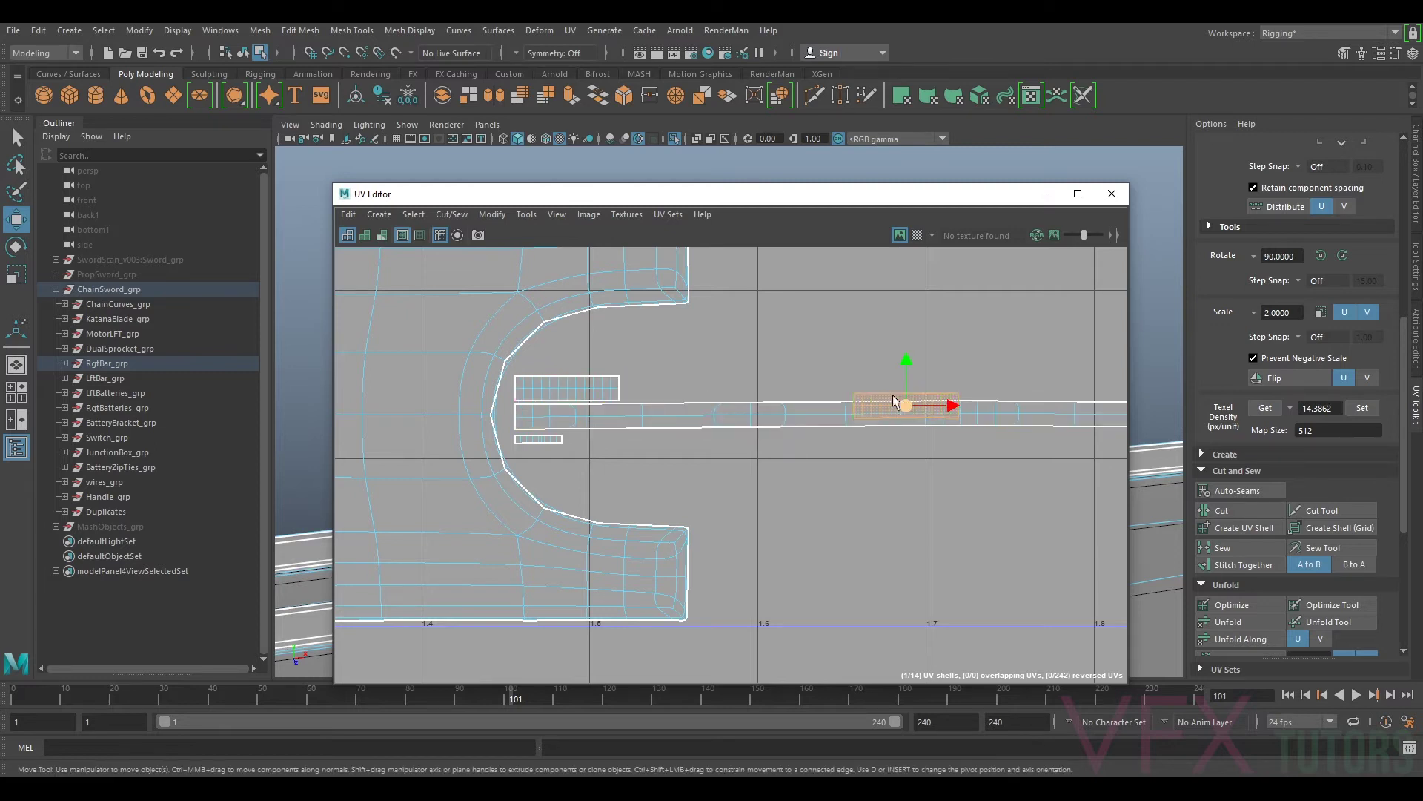
drag(894, 401, 580, 356)
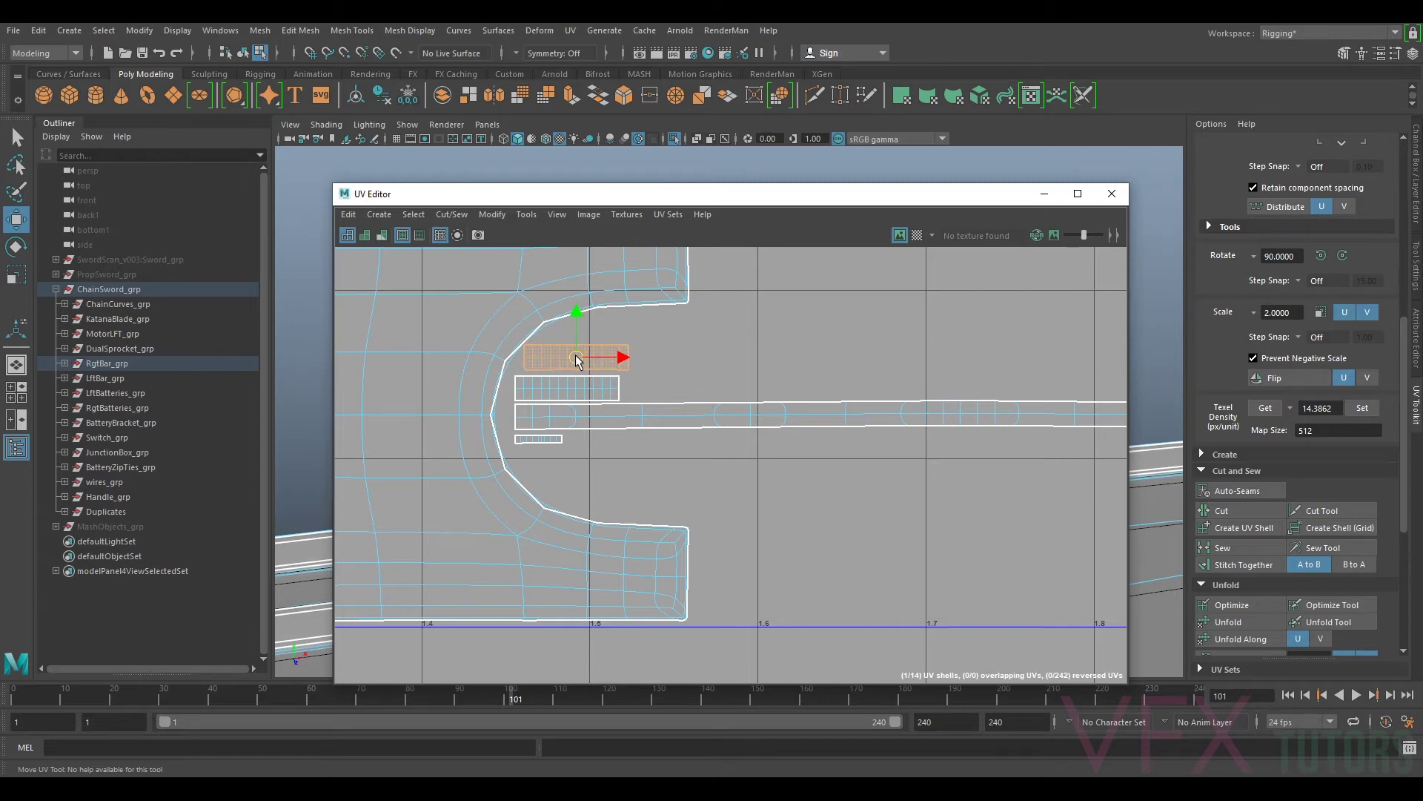
Step: Examine the remaining thin perimeter edge shells in tile 1003 up close
scroll(928, 371, down, 8)
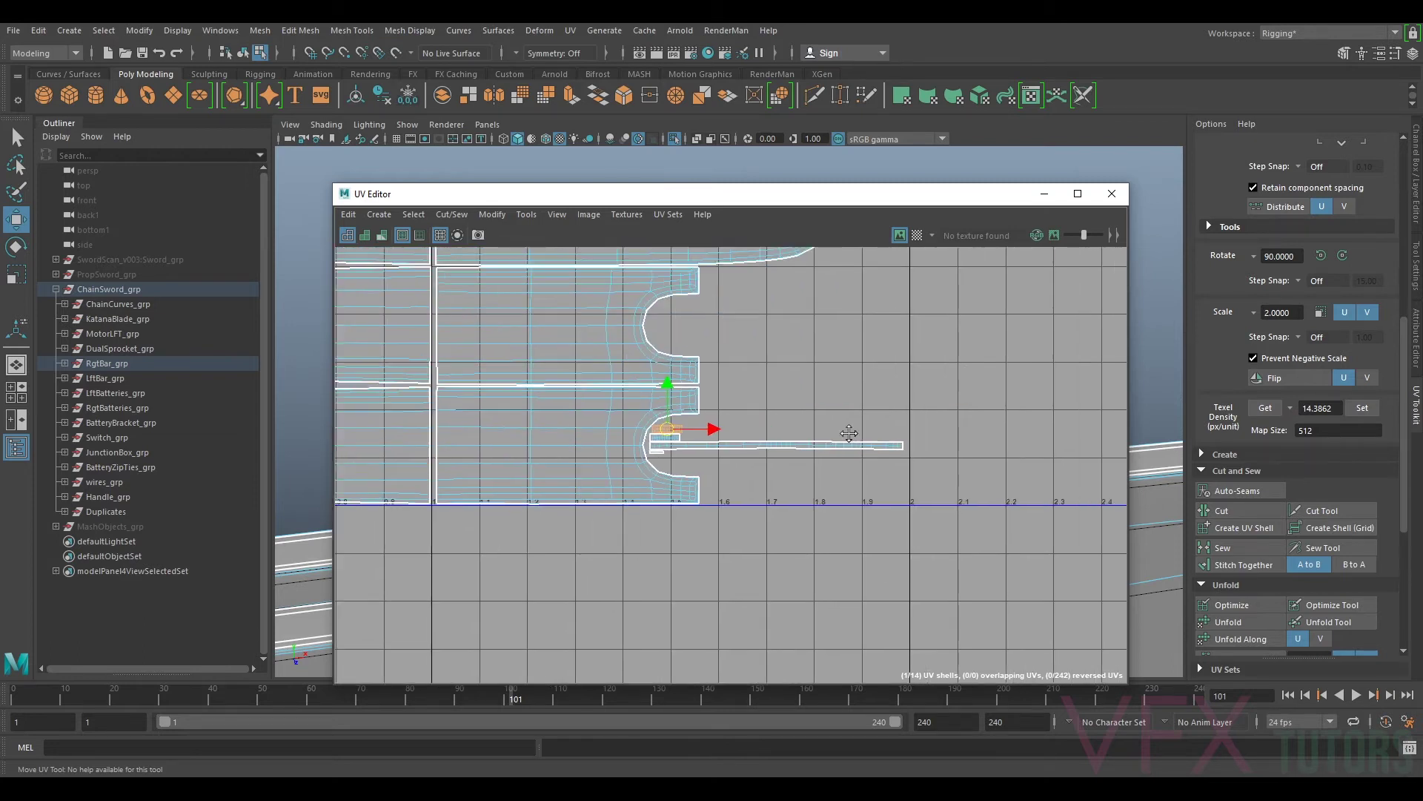
scroll(866, 398, down, 3)
scroll(886, 413, up, 8)
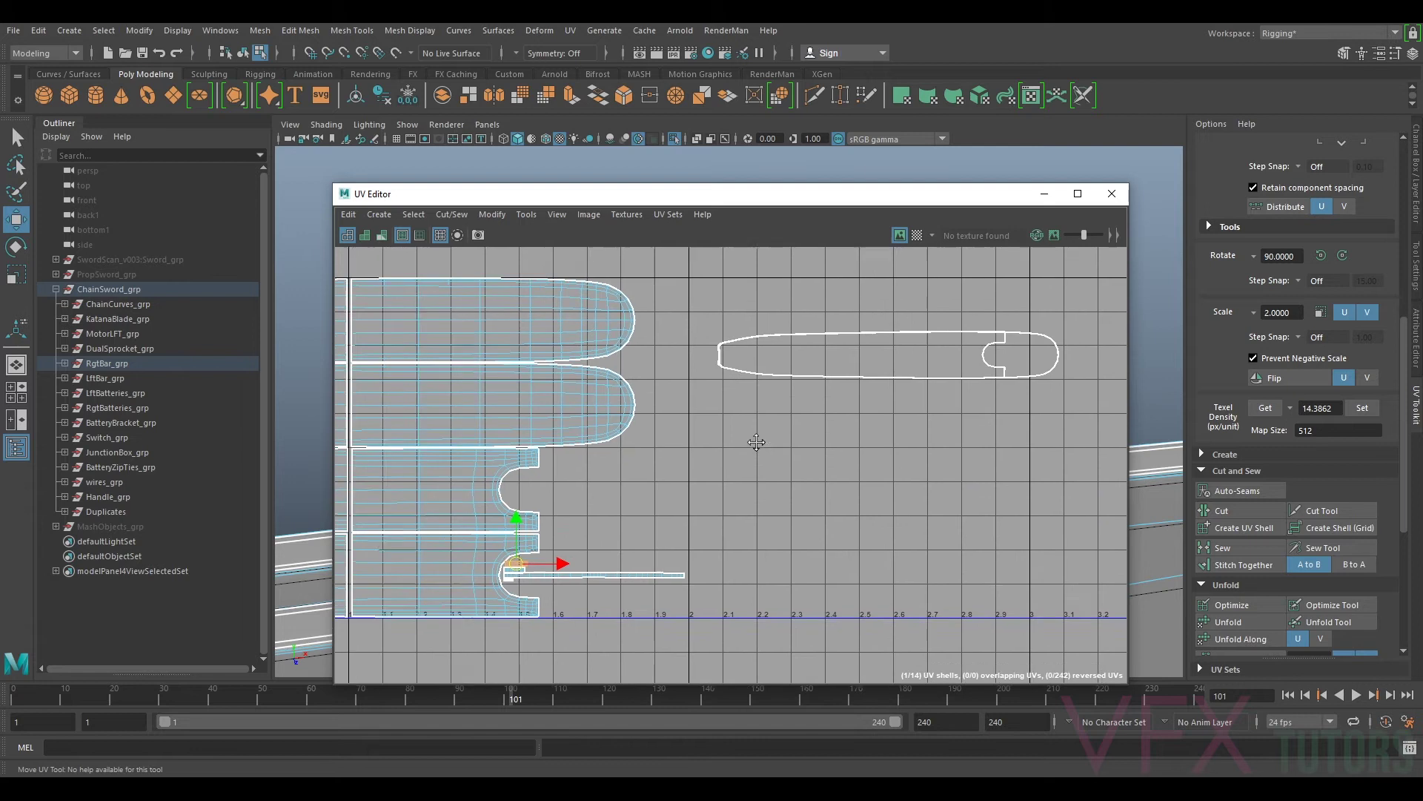
scroll(746, 438, up, 10)
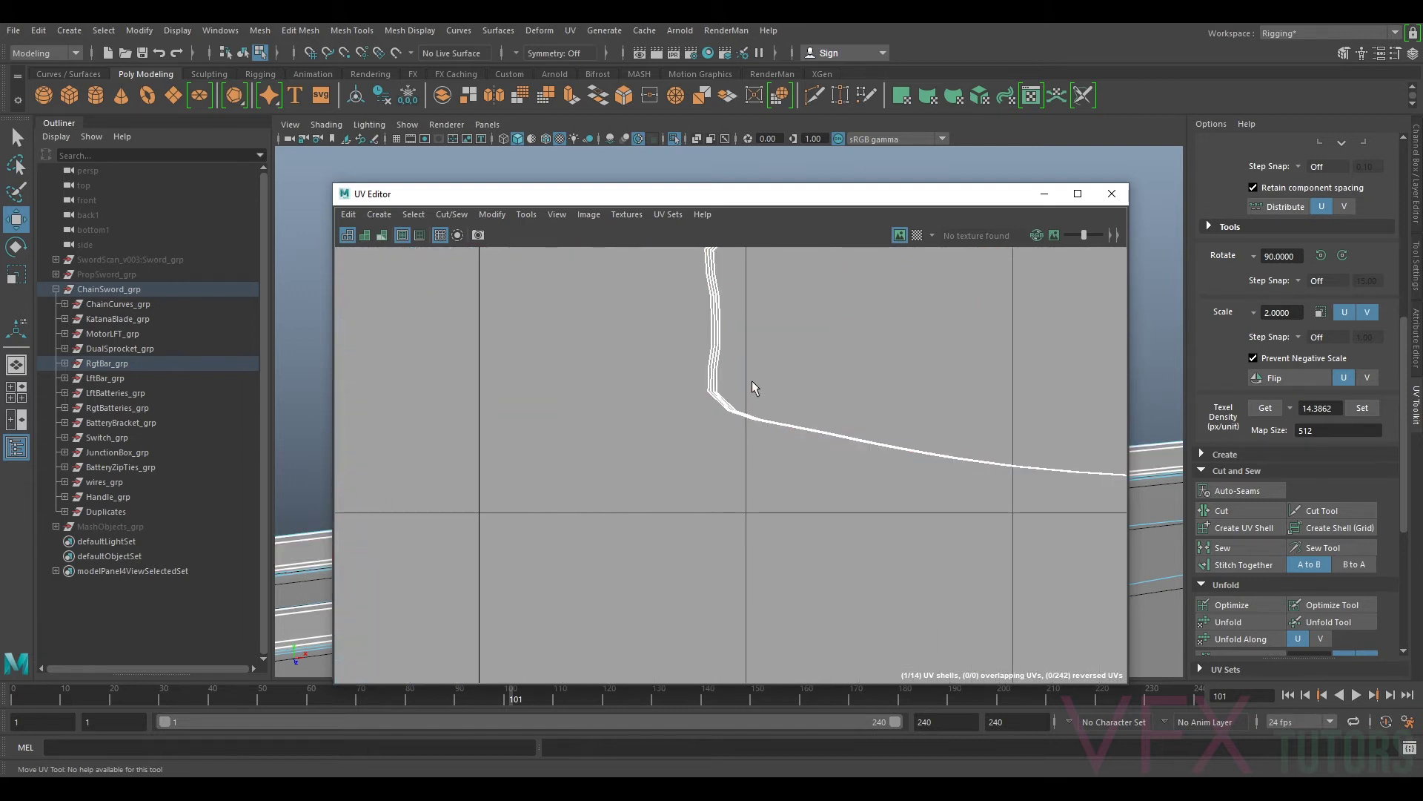
scroll(857, 416, down, 8)
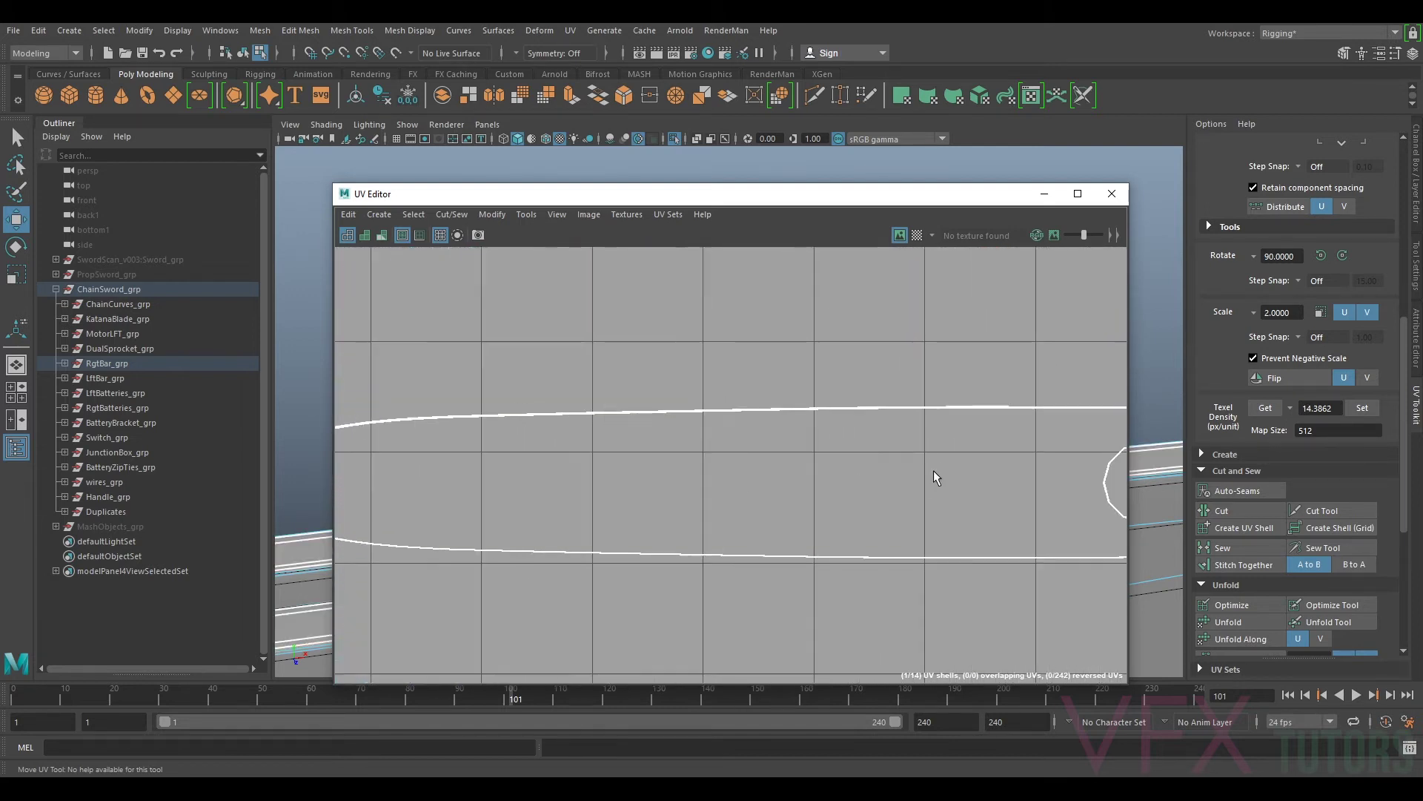
scroll(769, 454, up, 10)
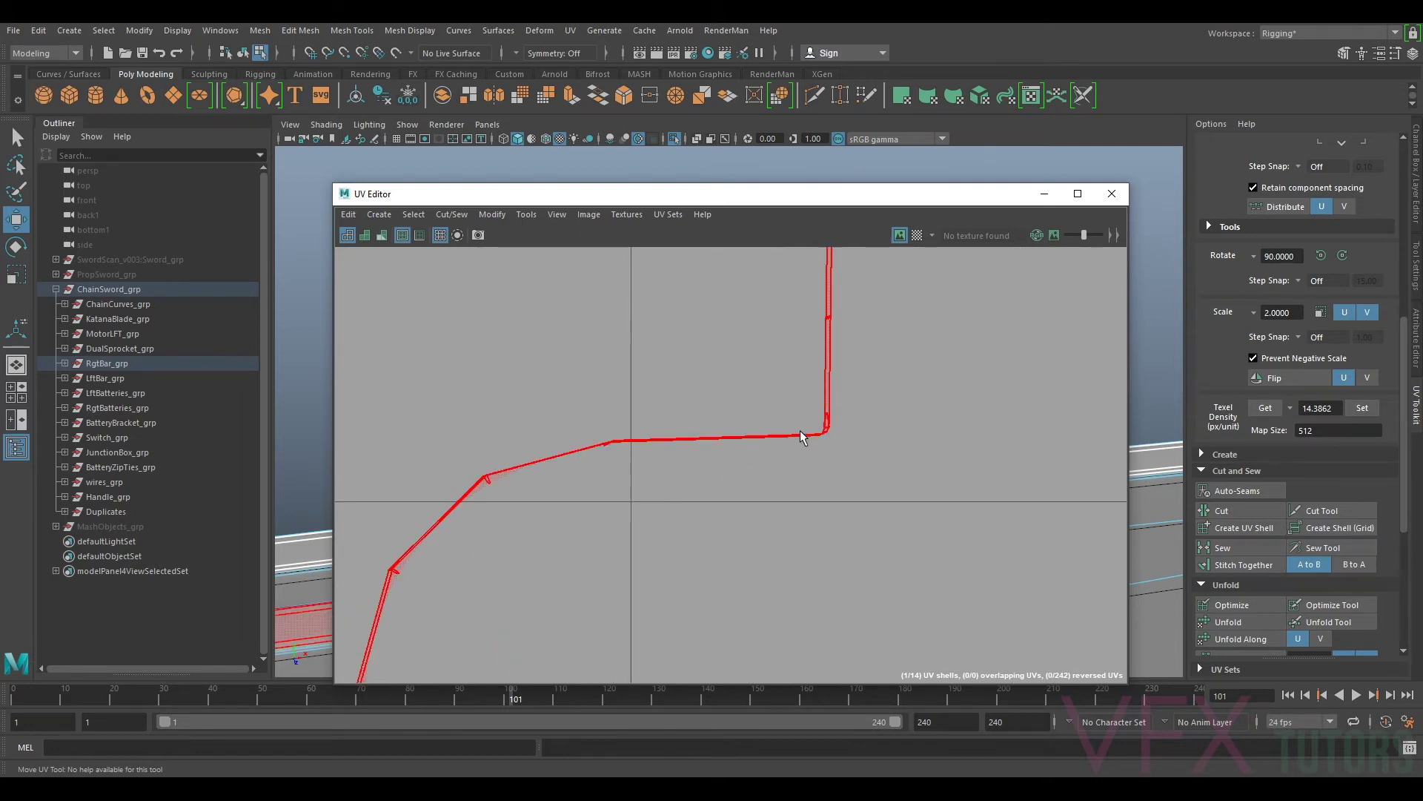
Step: Examine the bar's thin rim UV shells from the notch corner to the tip for a suitable place to cut
mouse_move(810, 443)
right_down()
mouse_move(797, 394)
mouse_move(833, 434)
right_up()
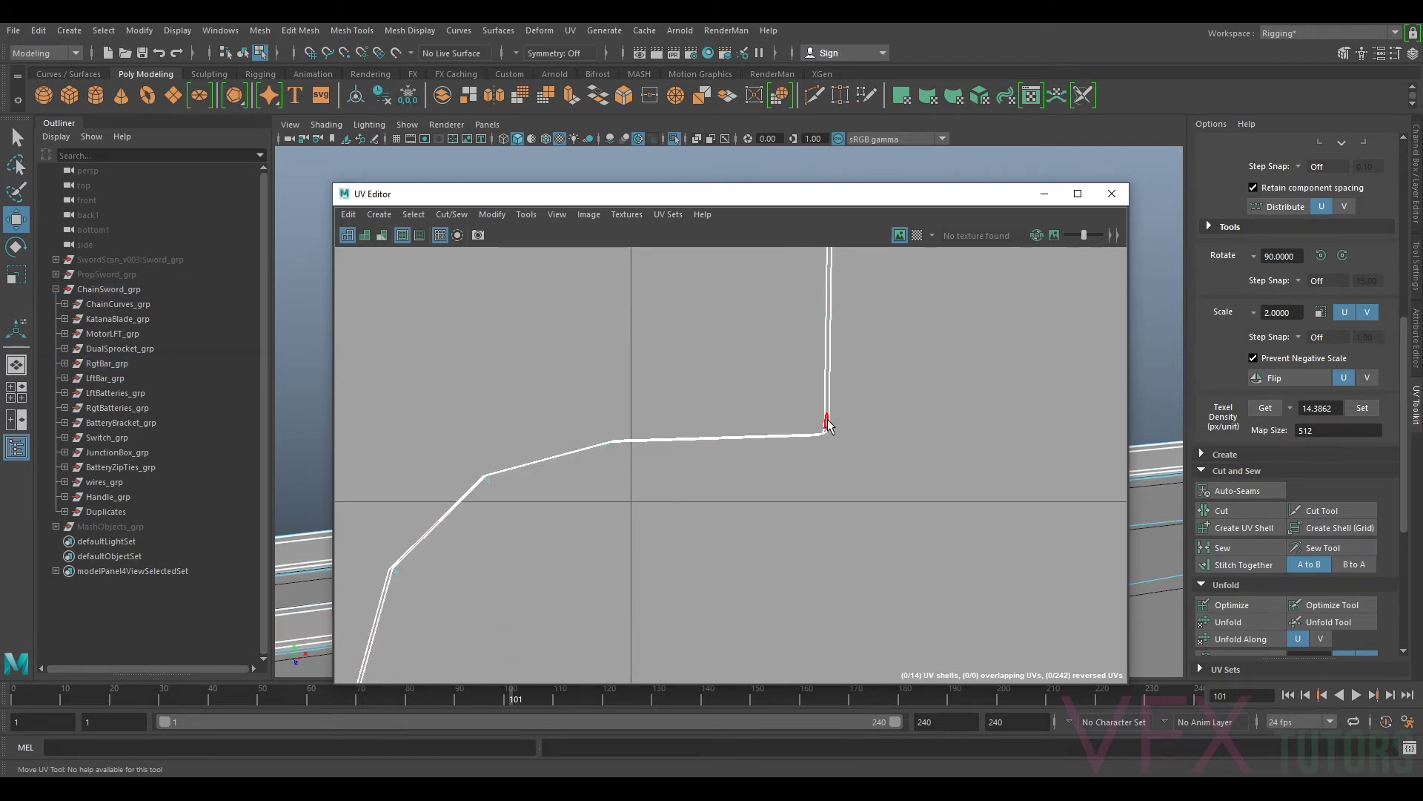
key(1)
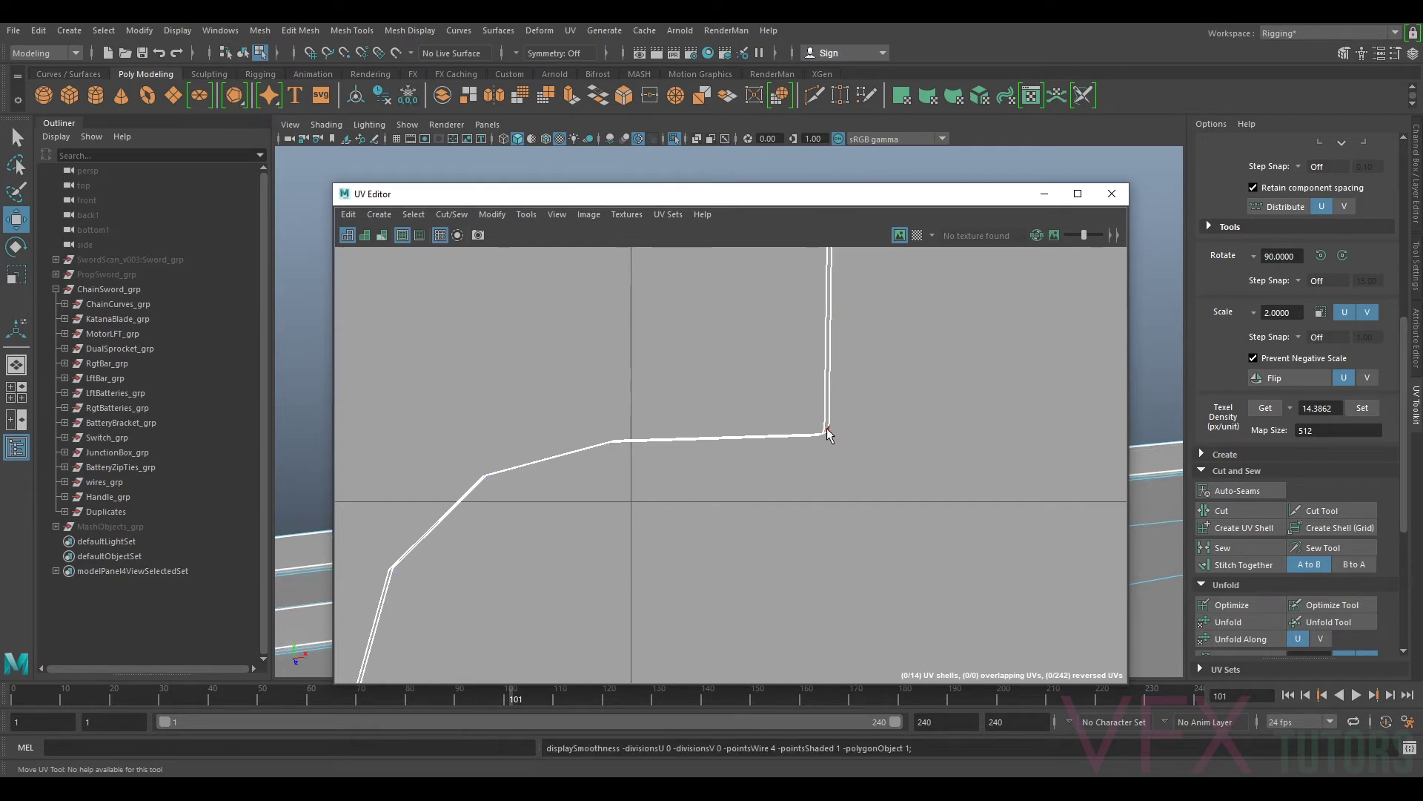
click(828, 433)
scroll(917, 426, down, 3)
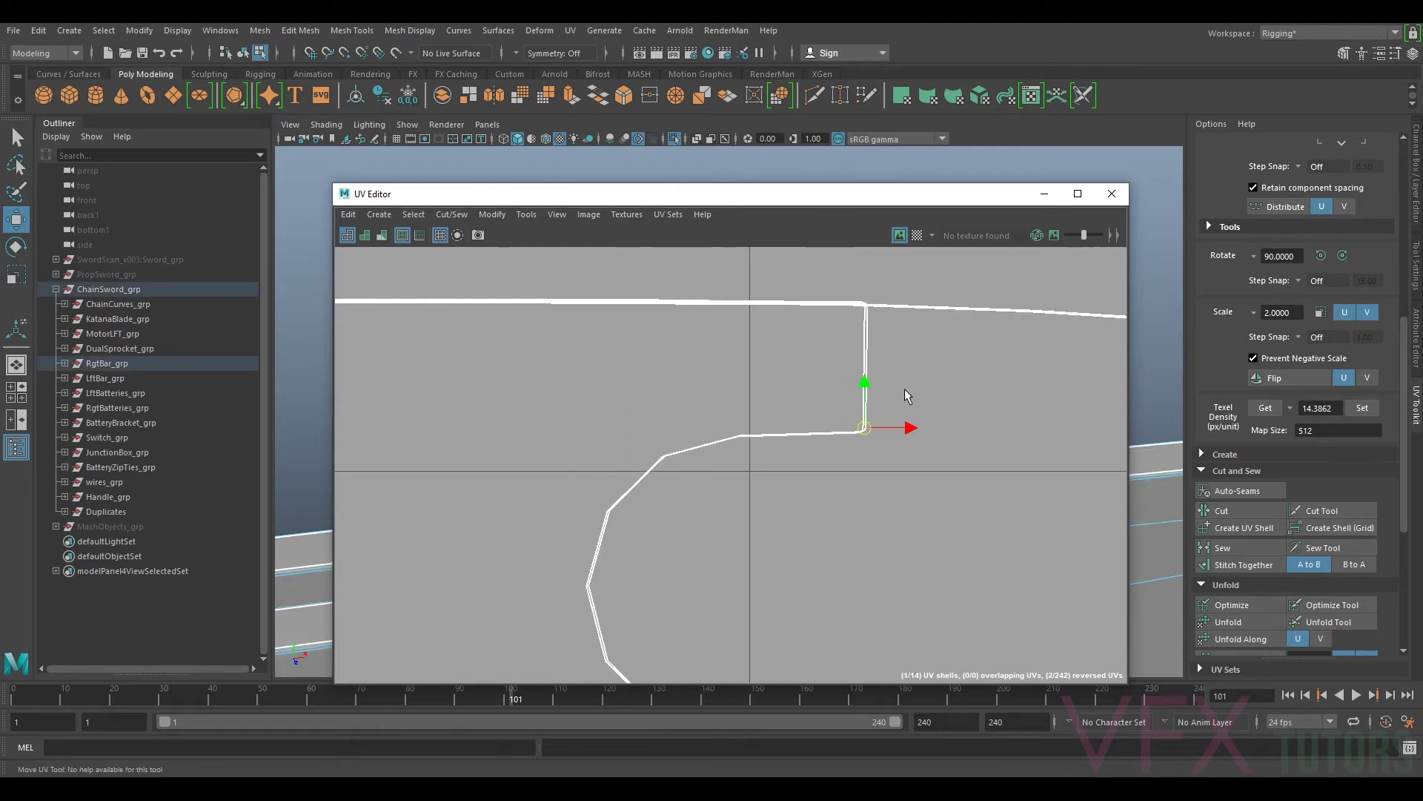
scroll(771, 486, down, 5)
alt+middle_drag(756, 571, 843, 378)
scroll(917, 404, up, 8)
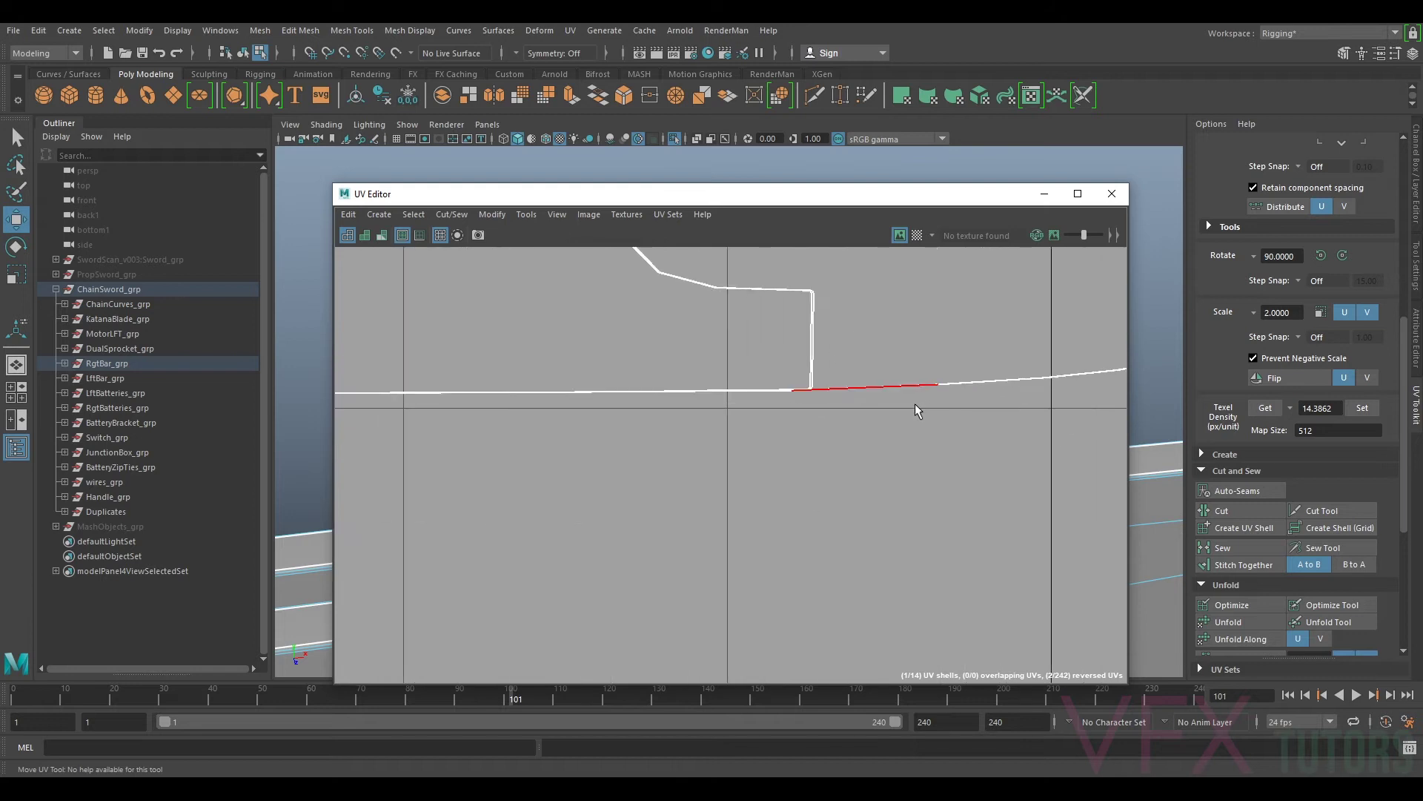
scroll(786, 389, down, 5)
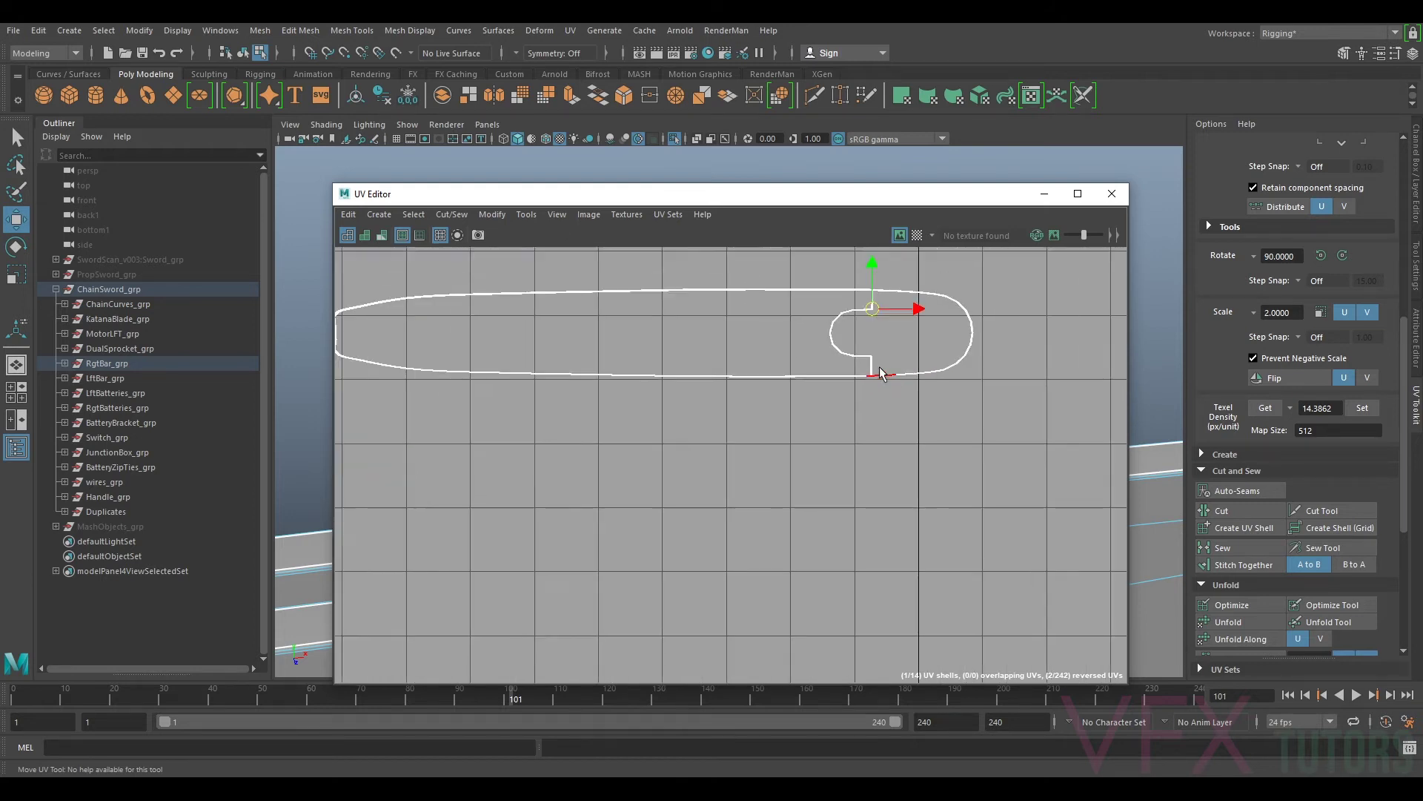
scroll(886, 410, up, 5)
alt+middle_drag(670, 394, 1086, 393)
scroll(977, 387, down, 3)
scroll(977, 386, up, 6)
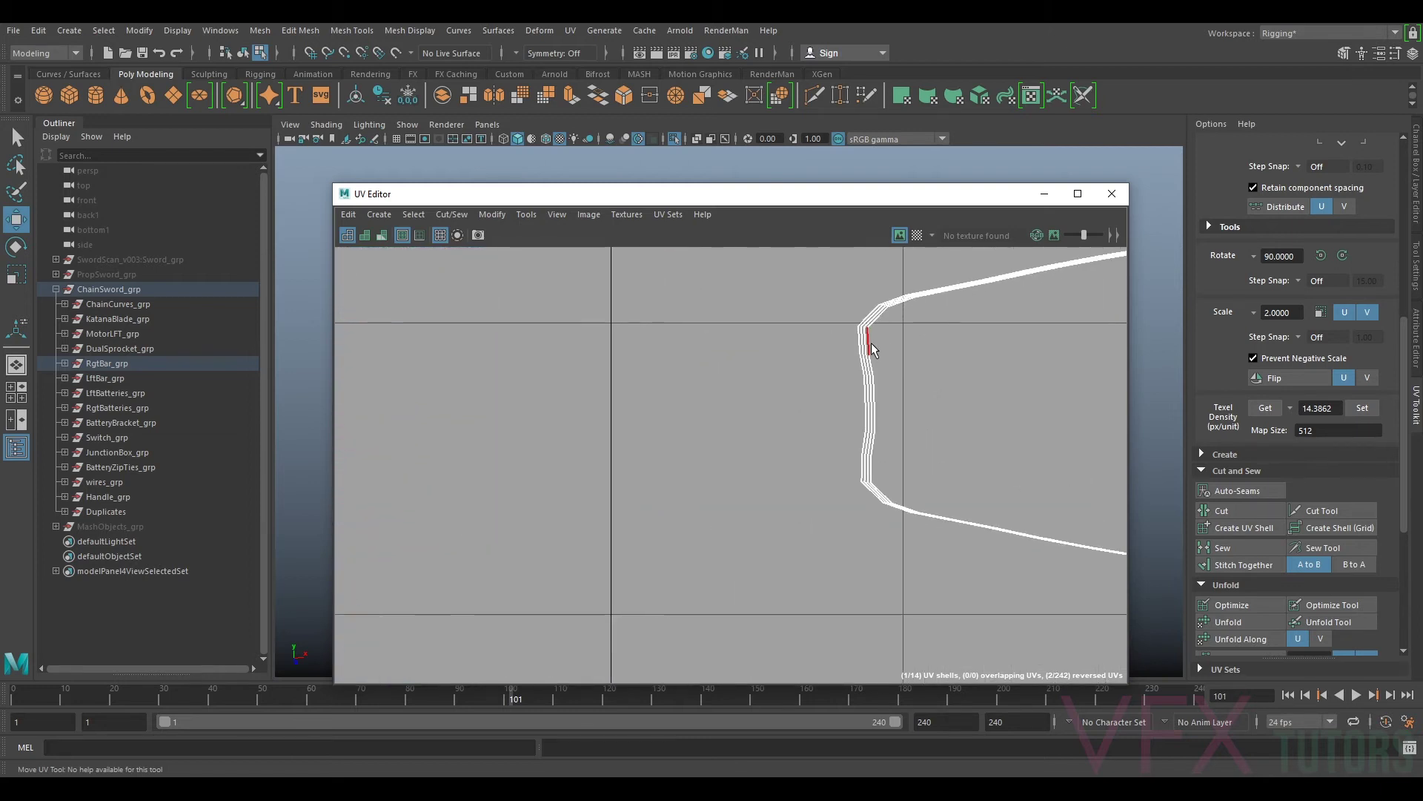
scroll(1020, 399, down, 6)
scroll(887, 426, up, 3)
scroll(887, 427, up, 8)
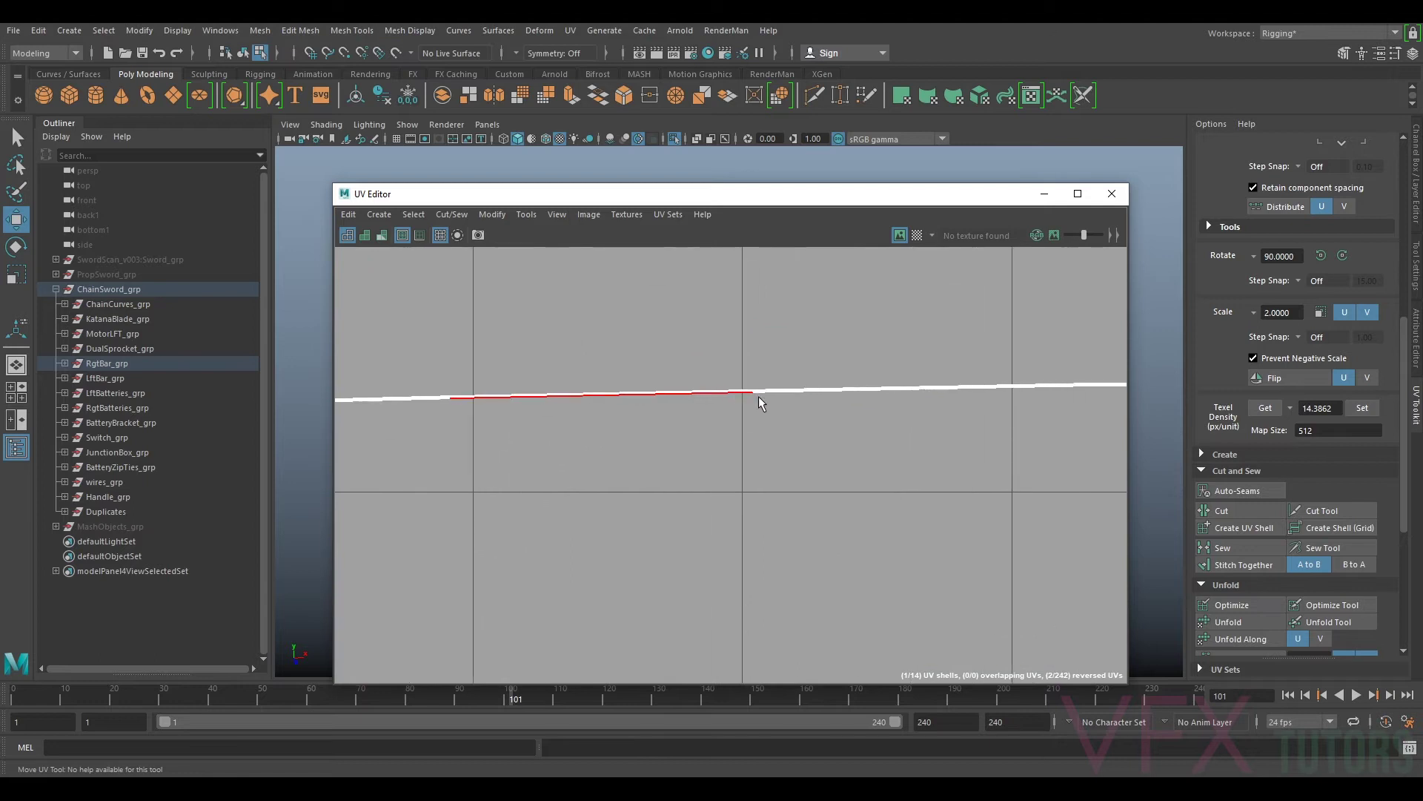
Step: Cut the thin rim UV shells across both long sides, about midway between the tip and the notch
drag(787, 342, 725, 397)
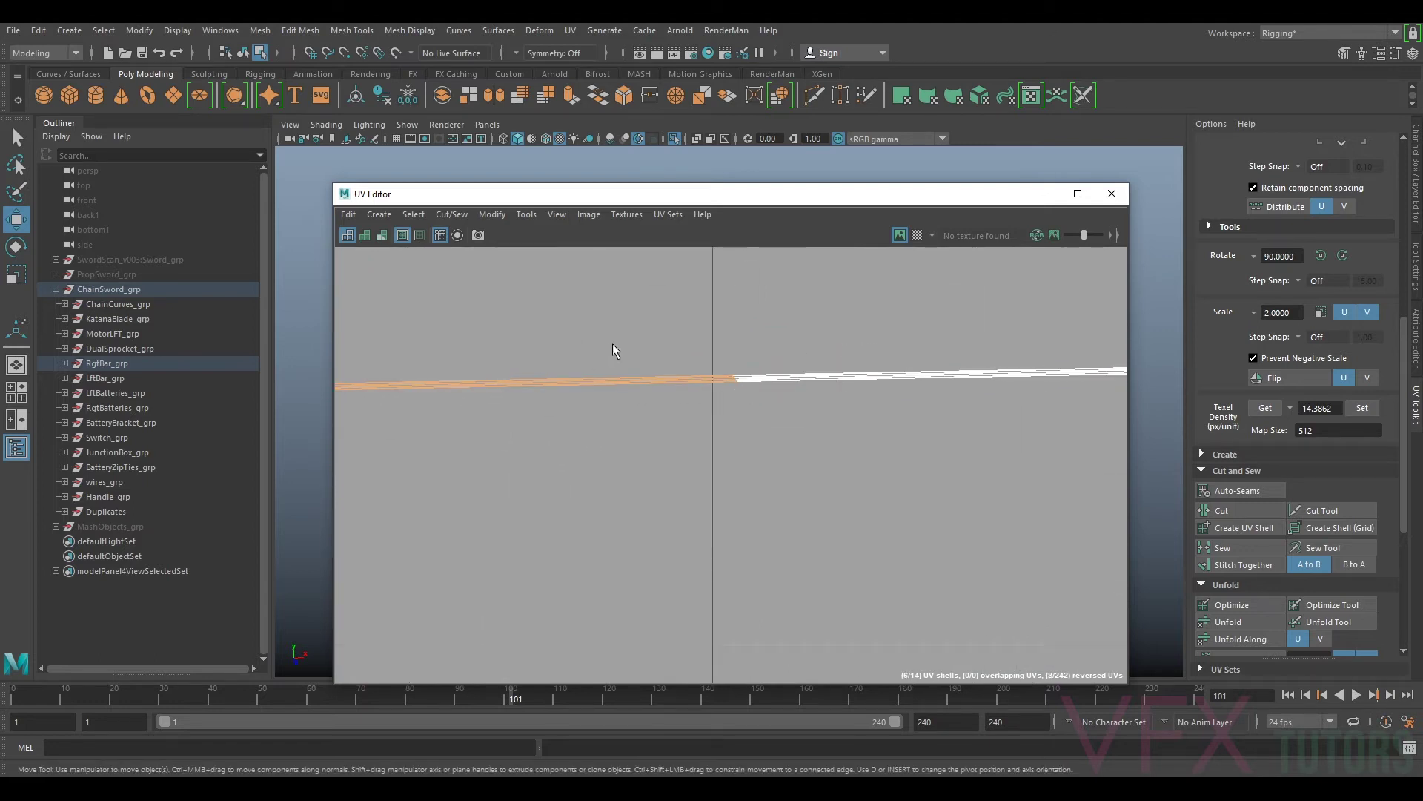
key(w)
scroll(858, 432, down, 5)
scroll(877, 424, down, 4)
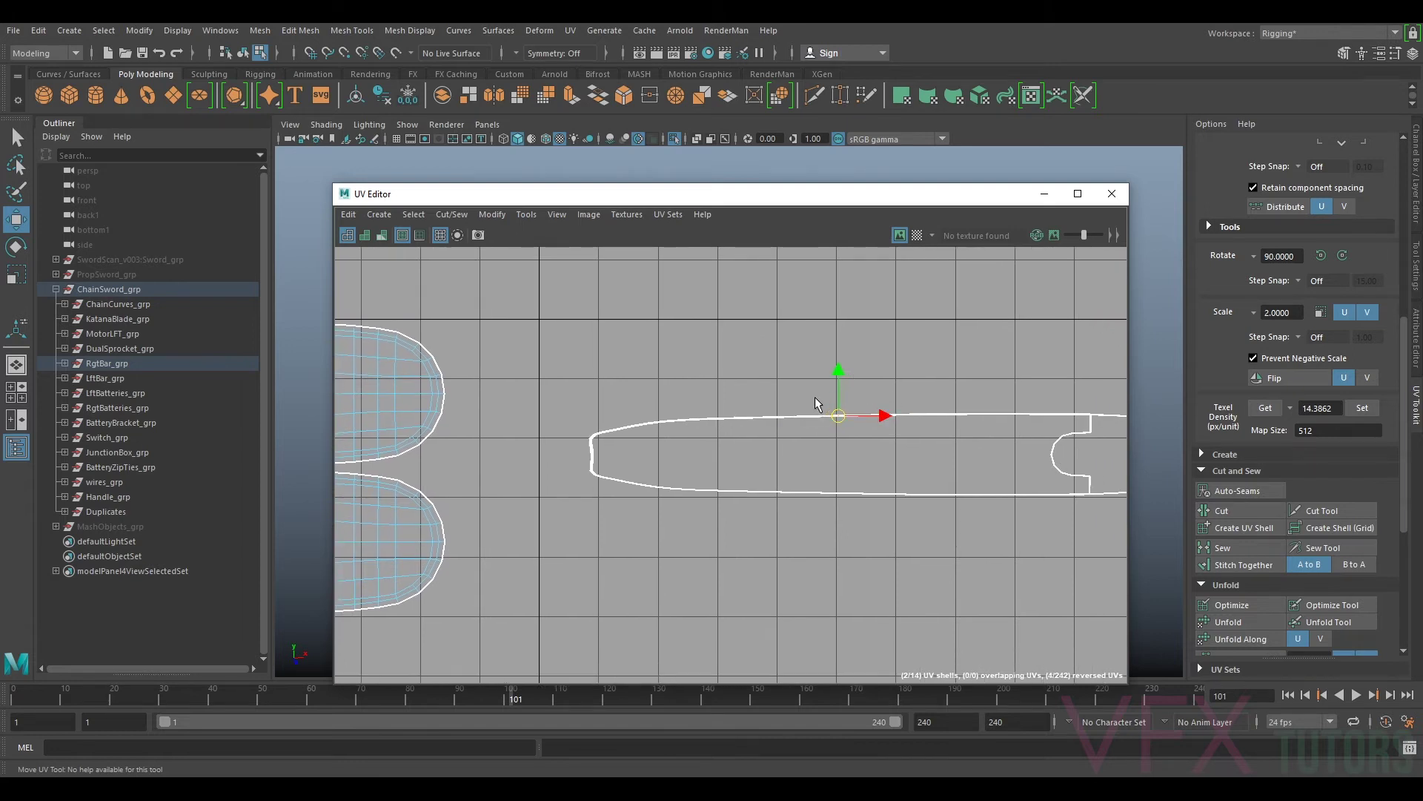
drag(850, 496, 852, 511)
ctrl+drag(762, 373, 814, 508)
ctrl+drag(956, 377, 902, 539)
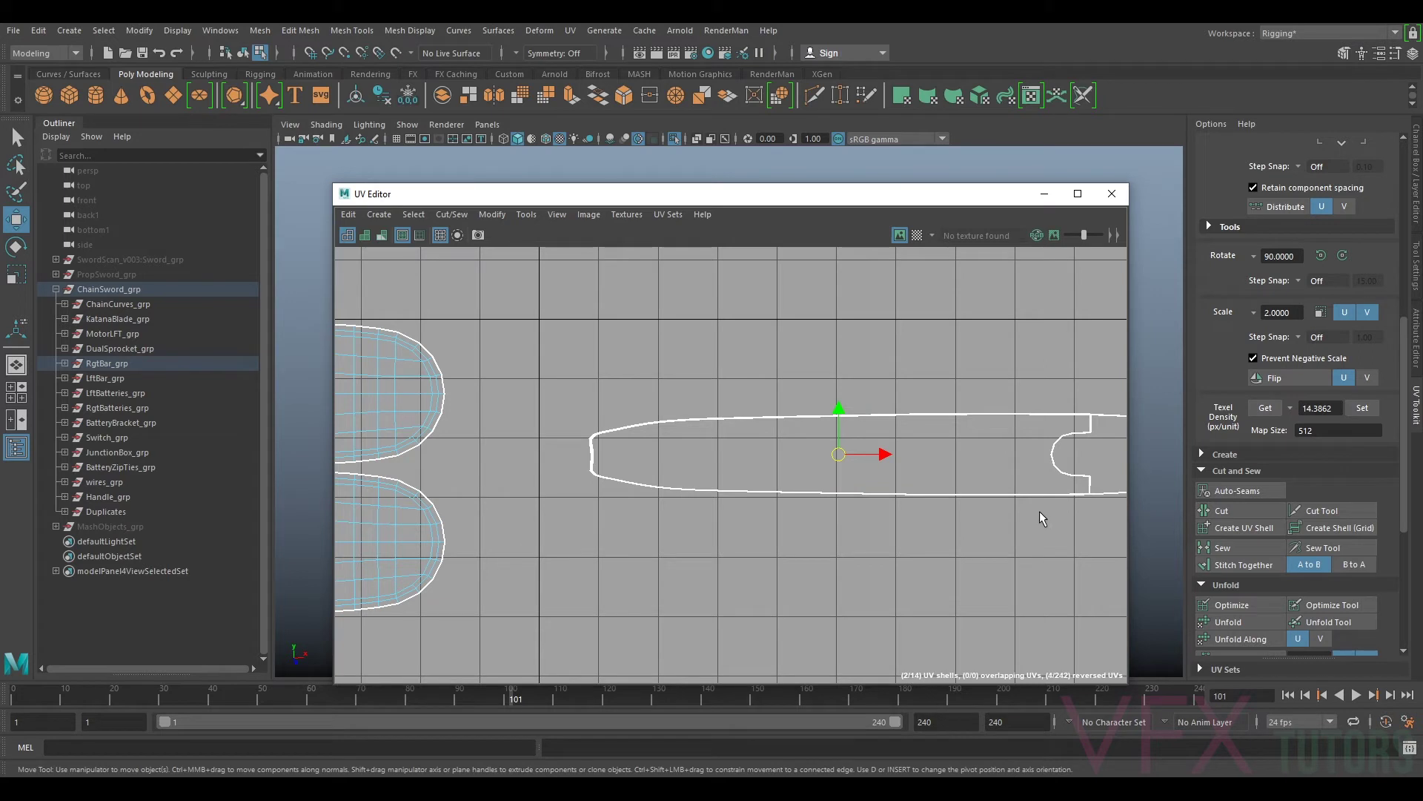
click(1222, 511)
Step: Unfold and optimize the two rim shells cut off at the bar's tip end
right_drag(637, 430, 570, 405)
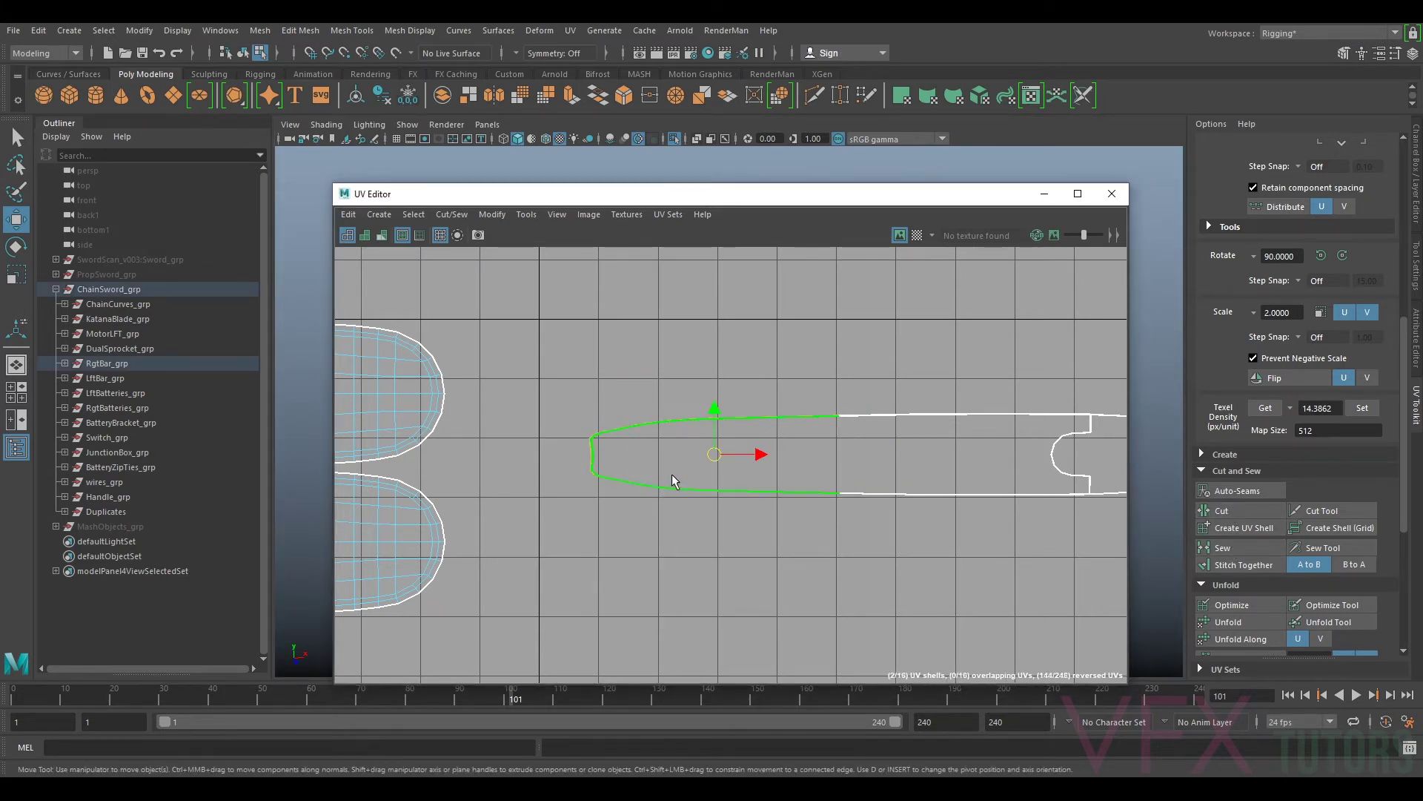
key(ctrl+u)
scroll(671, 466, up, 4)
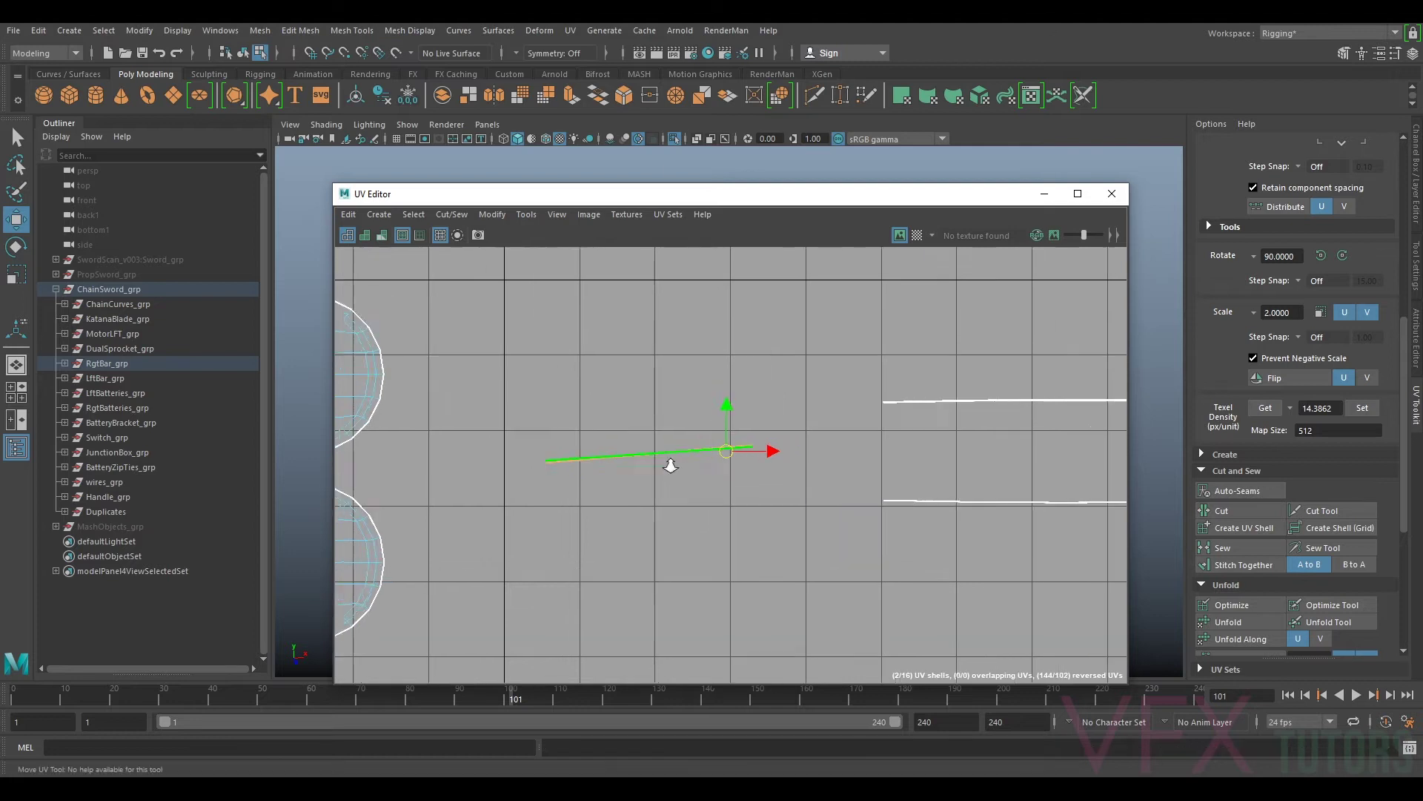
click(1232, 605)
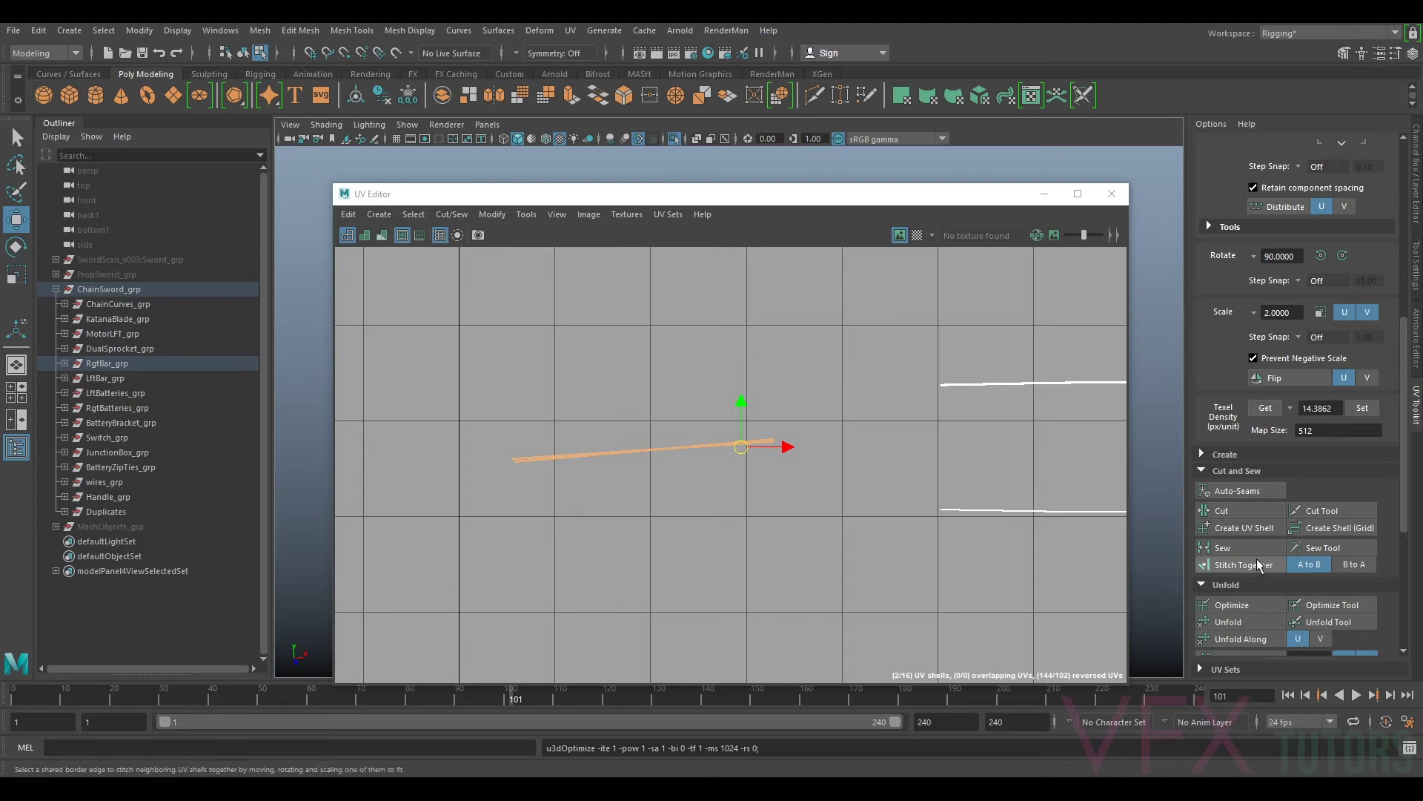
Step: Orient the two unfolded rim strips horizontally and move them up, clear of the bar face shells
scroll(1258, 594, down, 3)
click(1238, 613)
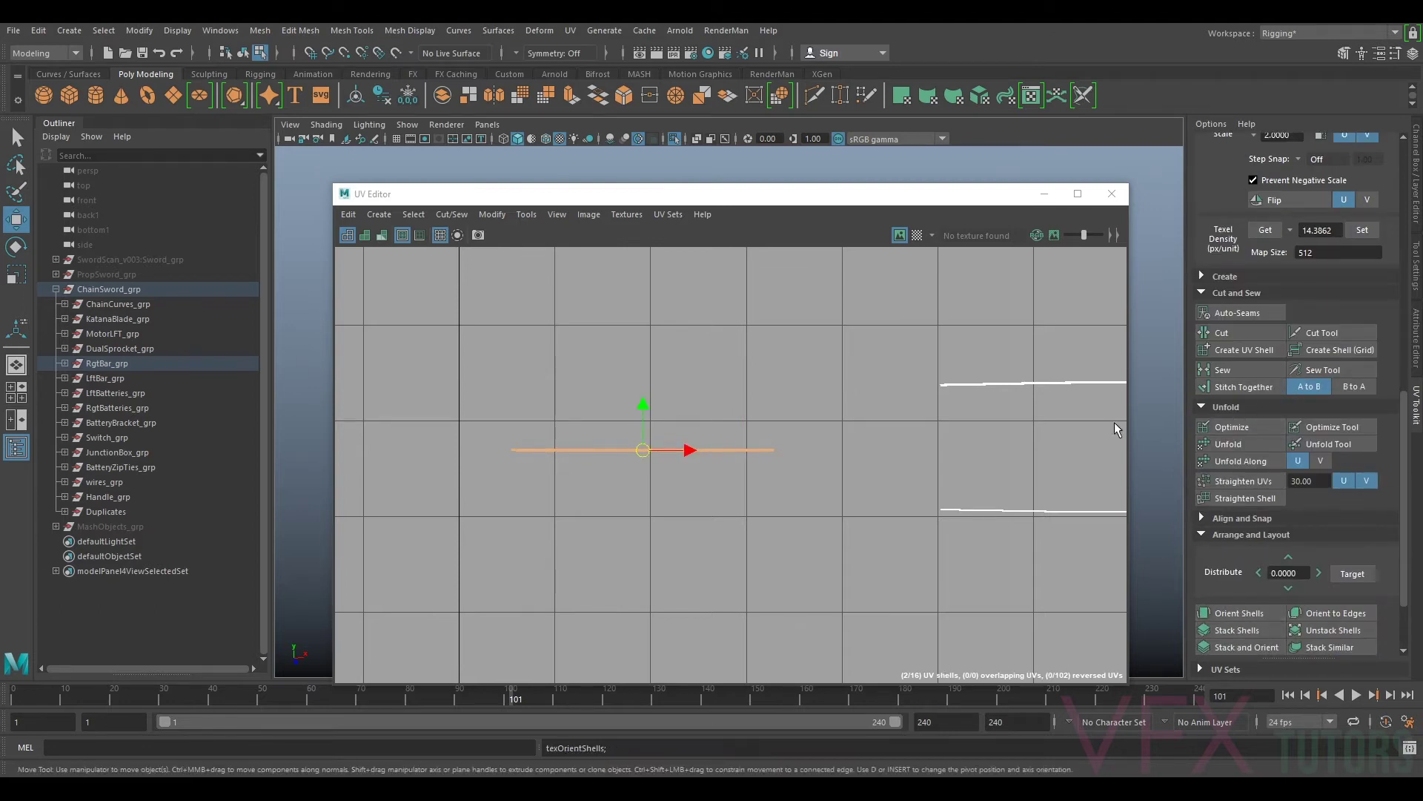
scroll(744, 508, down, 5)
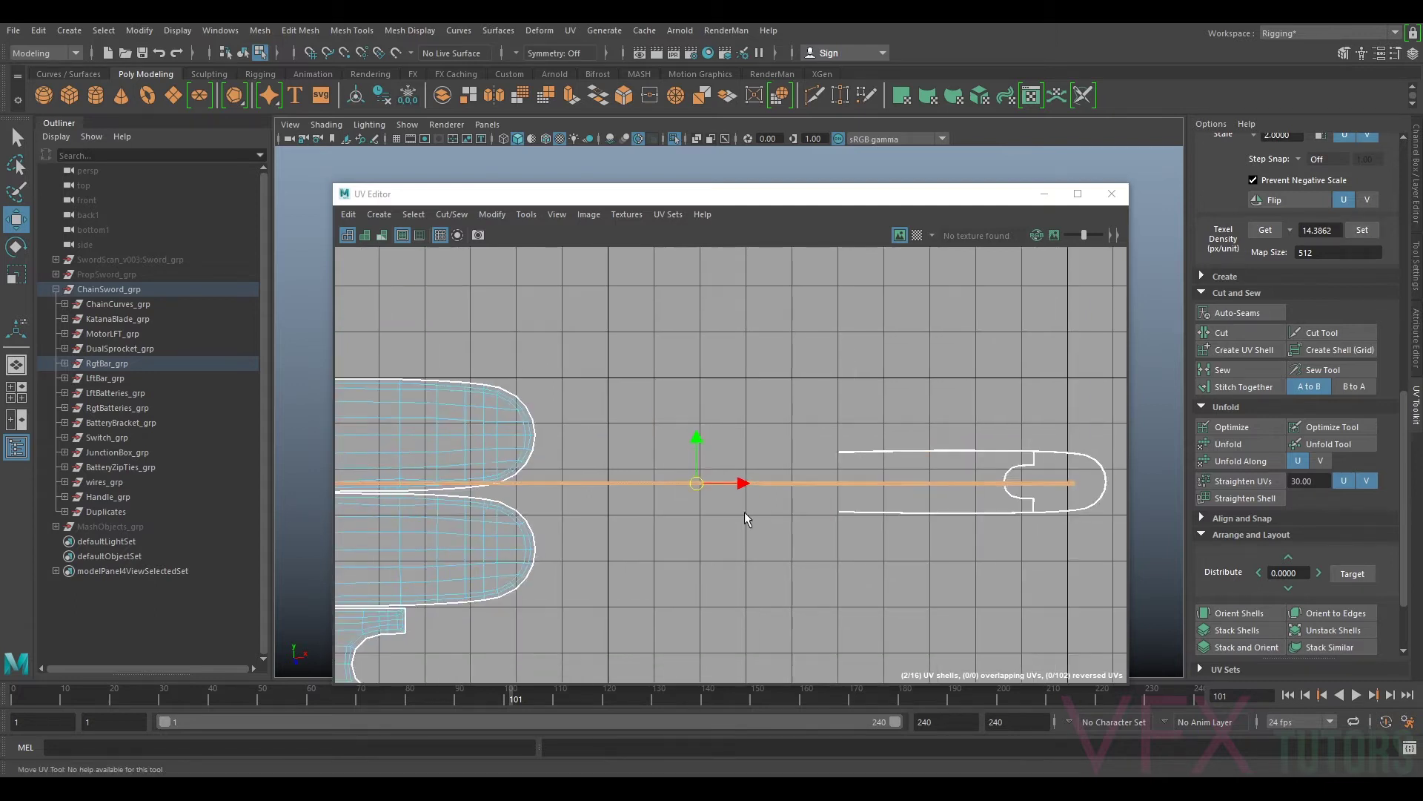
drag(702, 494, 702, 409)
Step: Separate the two overlapping rim strips by offsetting one slightly so they lie parallel above the bar face shells
scroll(723, 460, up, 2)
alt+middle_drag(723, 460, 828, 486)
scroll(827, 487, up, 3)
click(807, 399)
click(795, 382)
mouse_move(809, 379)
mouse_down()
mouse_move(808, 398)
mouse_move(811, 363)
mouse_move(814, 392)
mouse_move(816, 374)
mouse_up()
click(836, 380)
click(816, 393)
scroll(771, 534, down, 5)
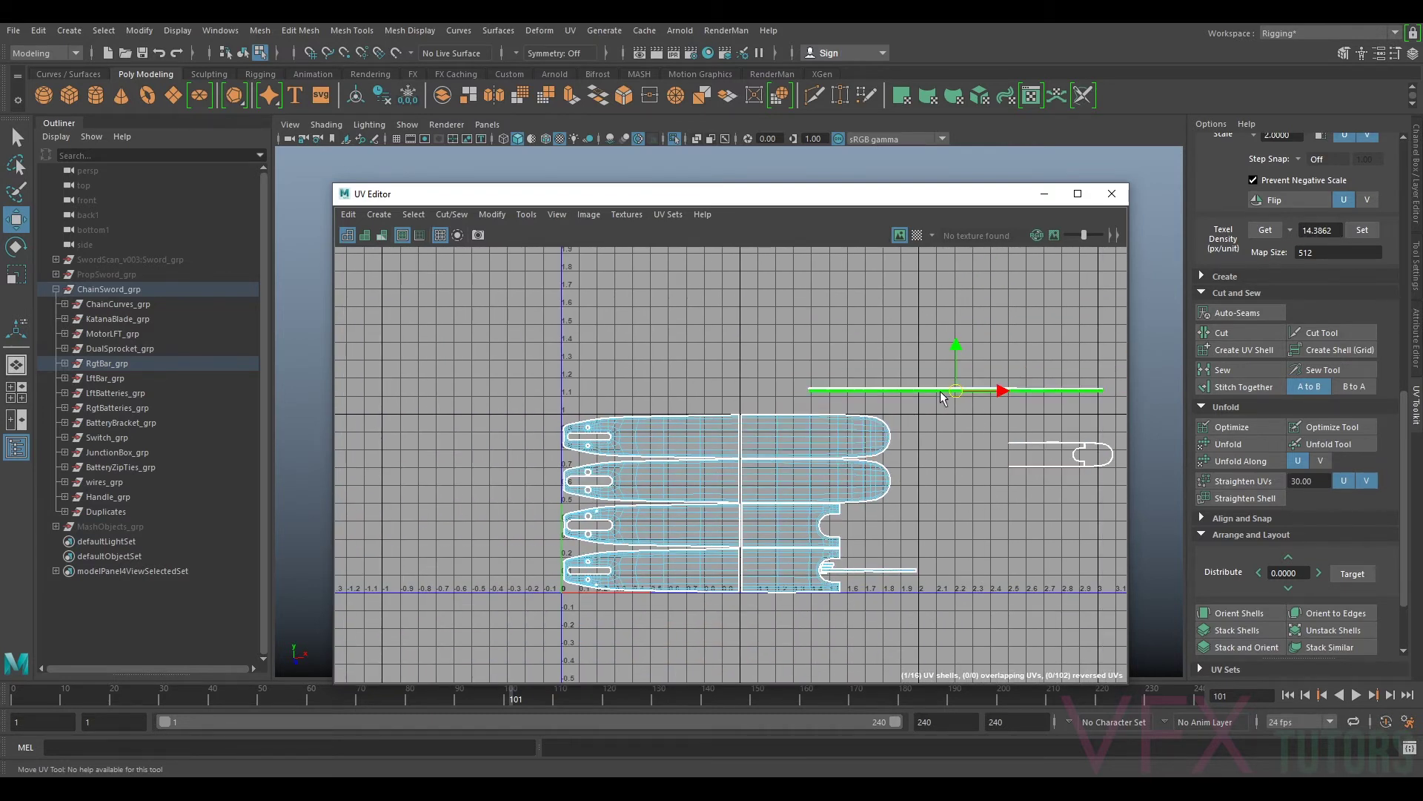
Step: Move the UV Editor window aside, make it smaller, and frame the bar's slotted tip in the viewport
scroll(986, 394, up, 5)
drag(953, 194, 1105, 240)
drag(486, 217, 793, 326)
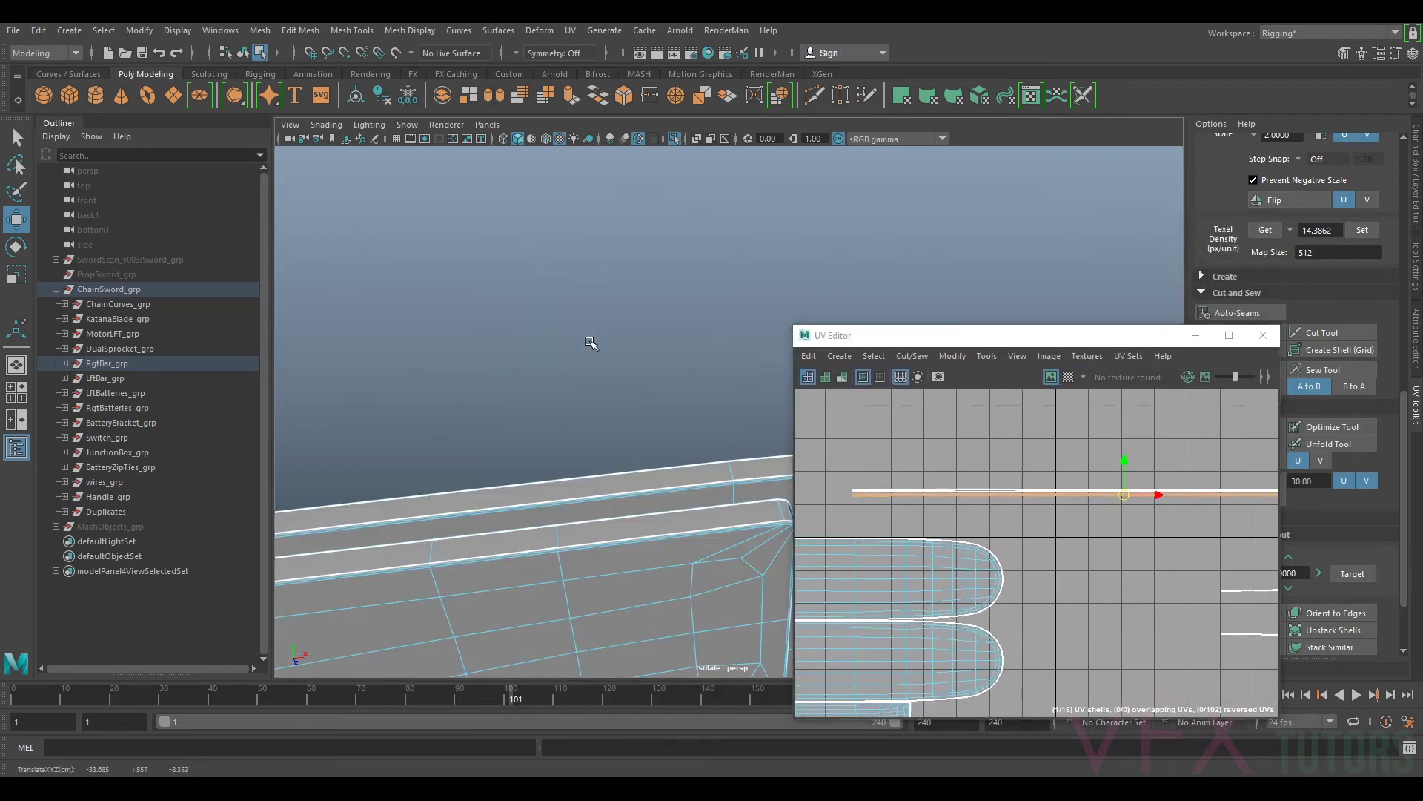
key(f)
alt+drag(523, 473, 438, 454)
Step: Examine the overall UV layout, comparing the rim strips with the bar face shells and the tile boundaries
scroll(1094, 500, up, 5)
alt+middle_drag(1197, 535, 944, 534)
scroll(1041, 538, down, 9)
scroll(1164, 574, up, 5)
scroll(1027, 528, down, 4)
alt+middle_drag(1038, 562, 1146, 496)
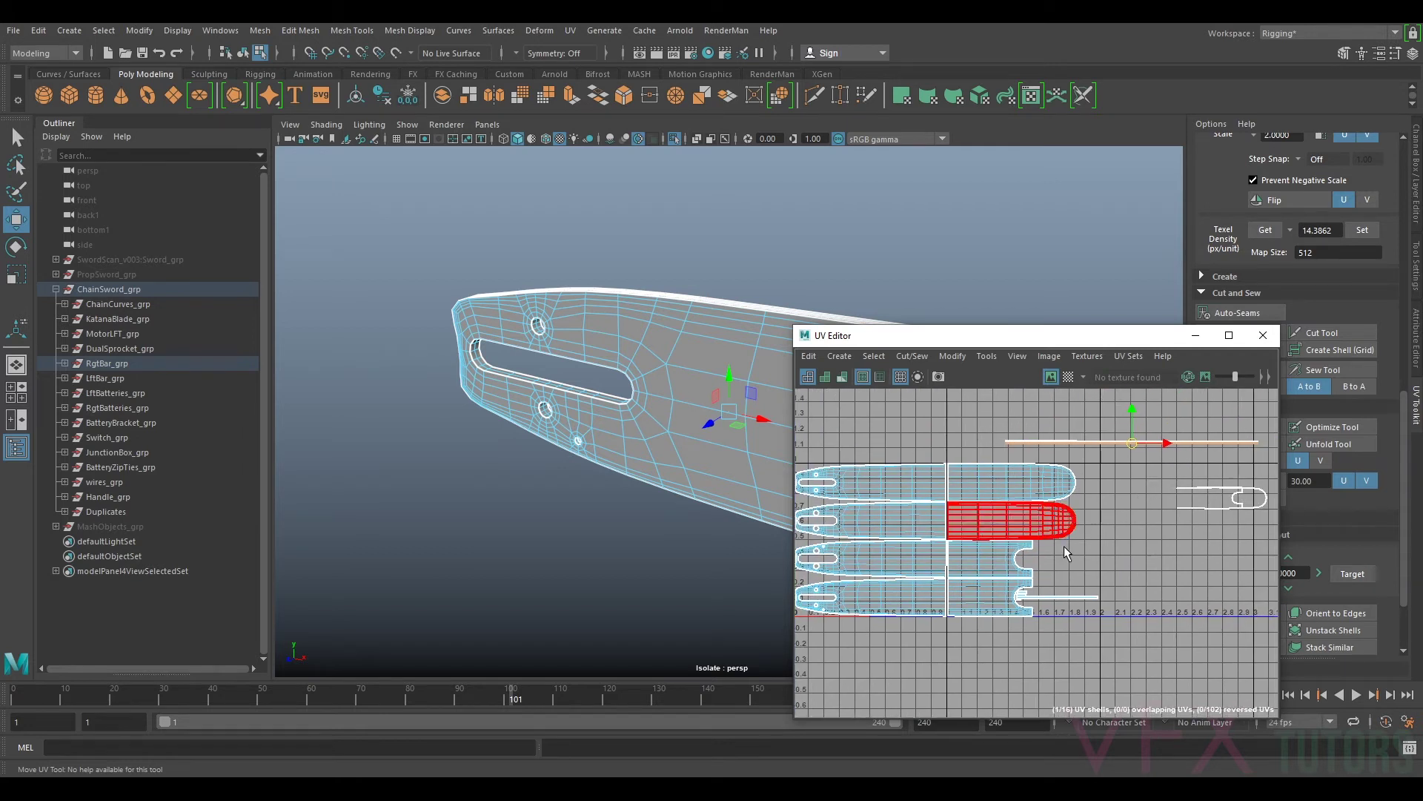
scroll(1027, 543, up, 3)
mouse_move(1026, 550)
alt+middle_down()
mouse_move(1083, 479)
mouse_move(1105, 509)
mouse_move(1175, 542)
mouse_move(1023, 540)
alt+middle_up()
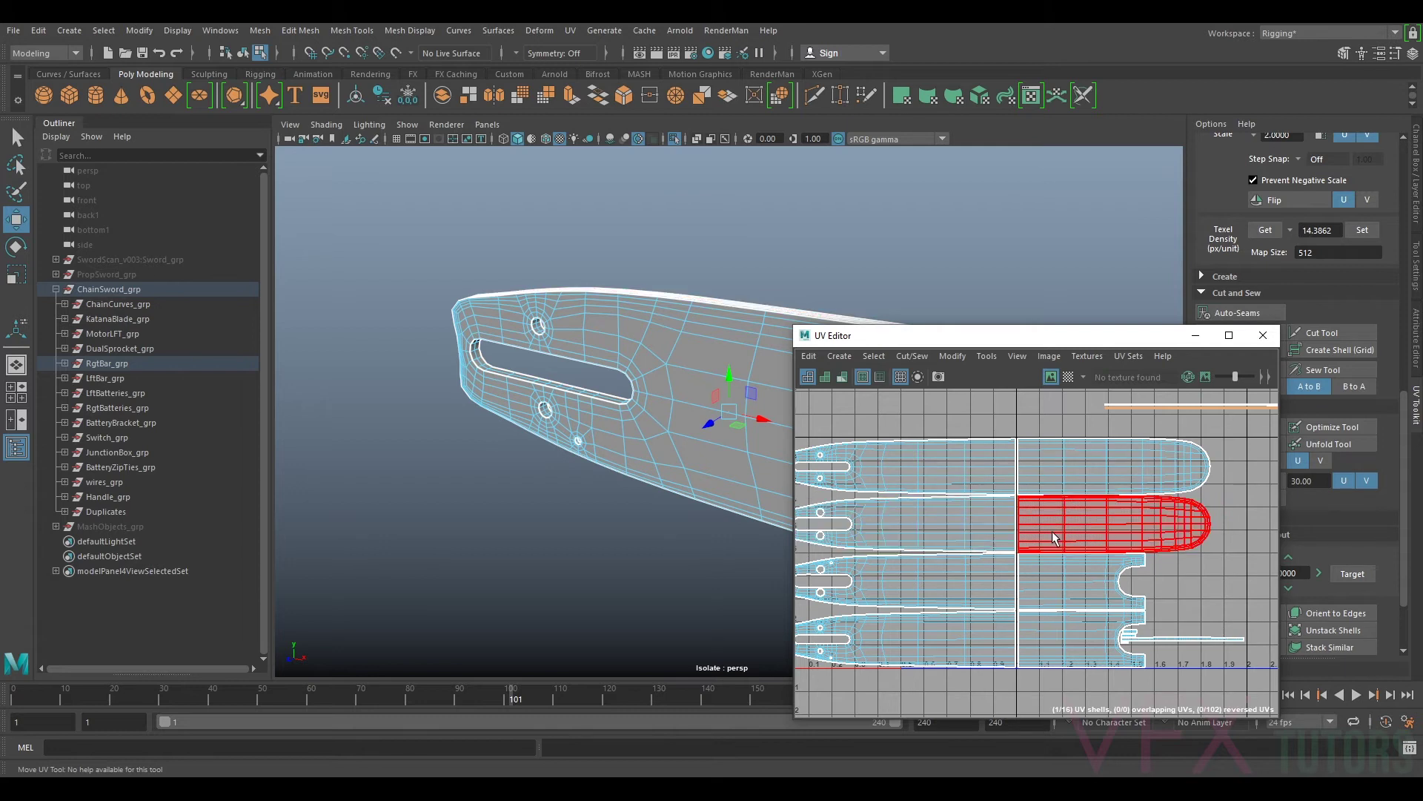
scroll(1056, 536, down, 2)
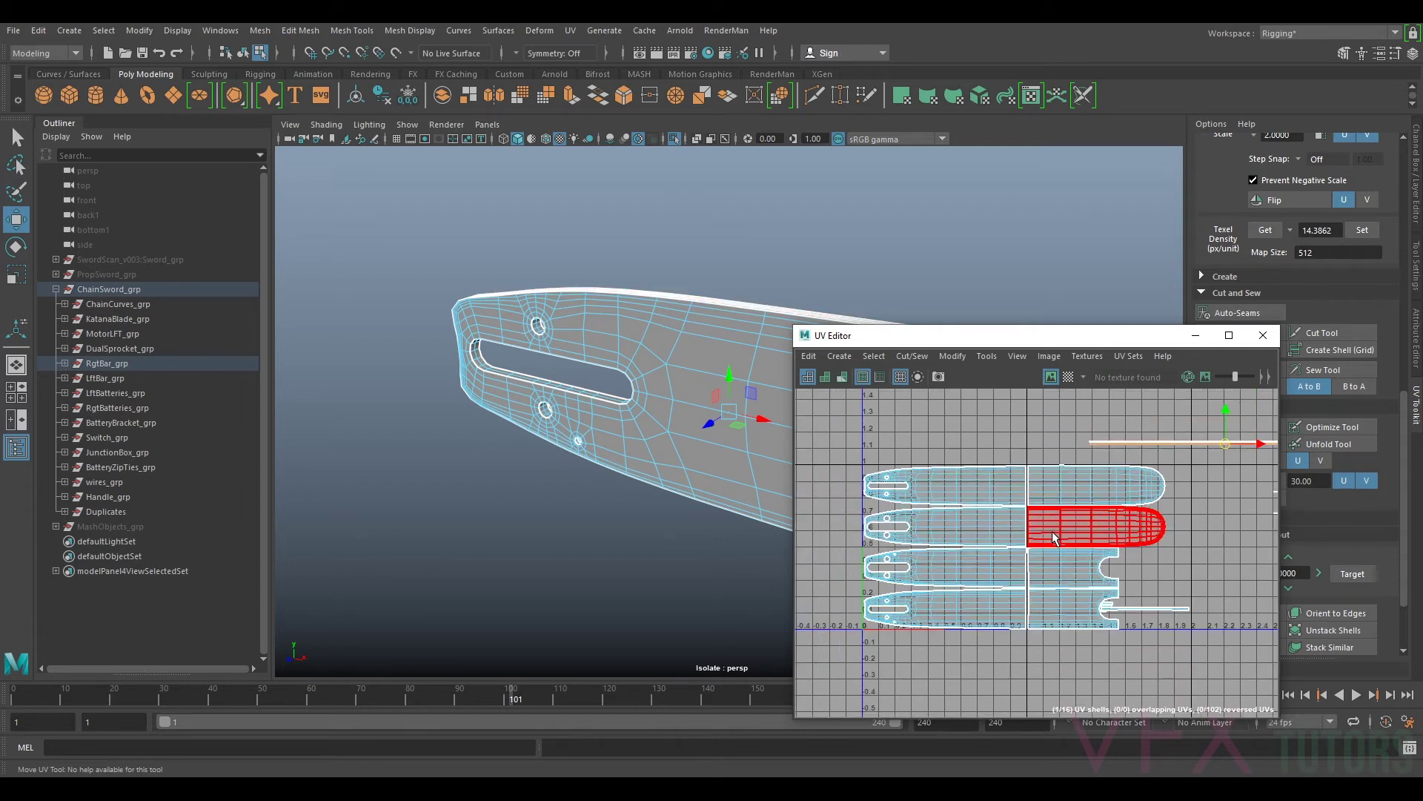
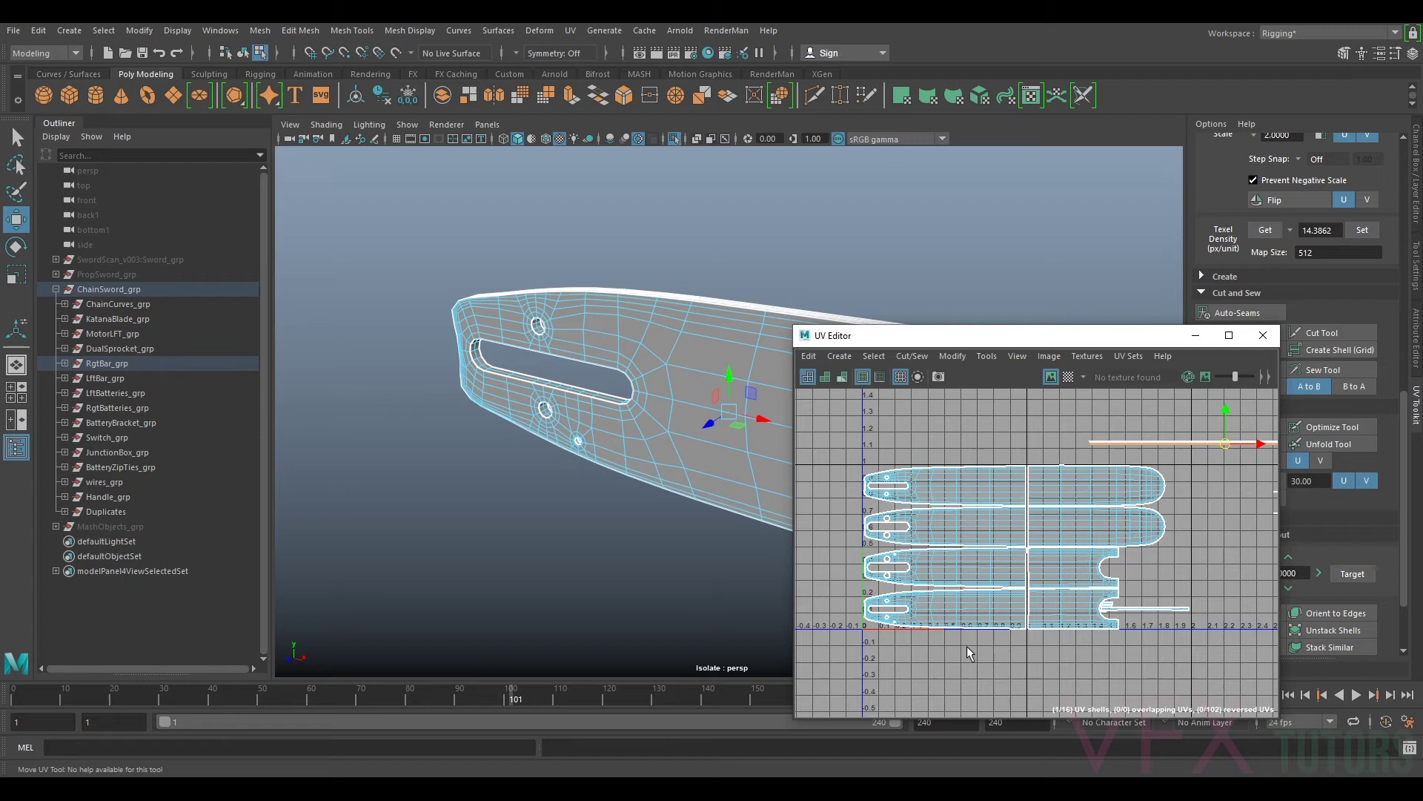
alt+middle_drag(1225, 452, 1158, 455)
scroll(1029, 521, down, 3)
Step: Try to scale down all UV shells together and move them toward the V axis
drag(818, 643, 818, 643)
alt+middle_drag(980, 545, 1058, 518)
scroll(1058, 518, up, 1)
key(r)
scroll(1067, 535, up, 5)
scroll(1147, 507, down, 6)
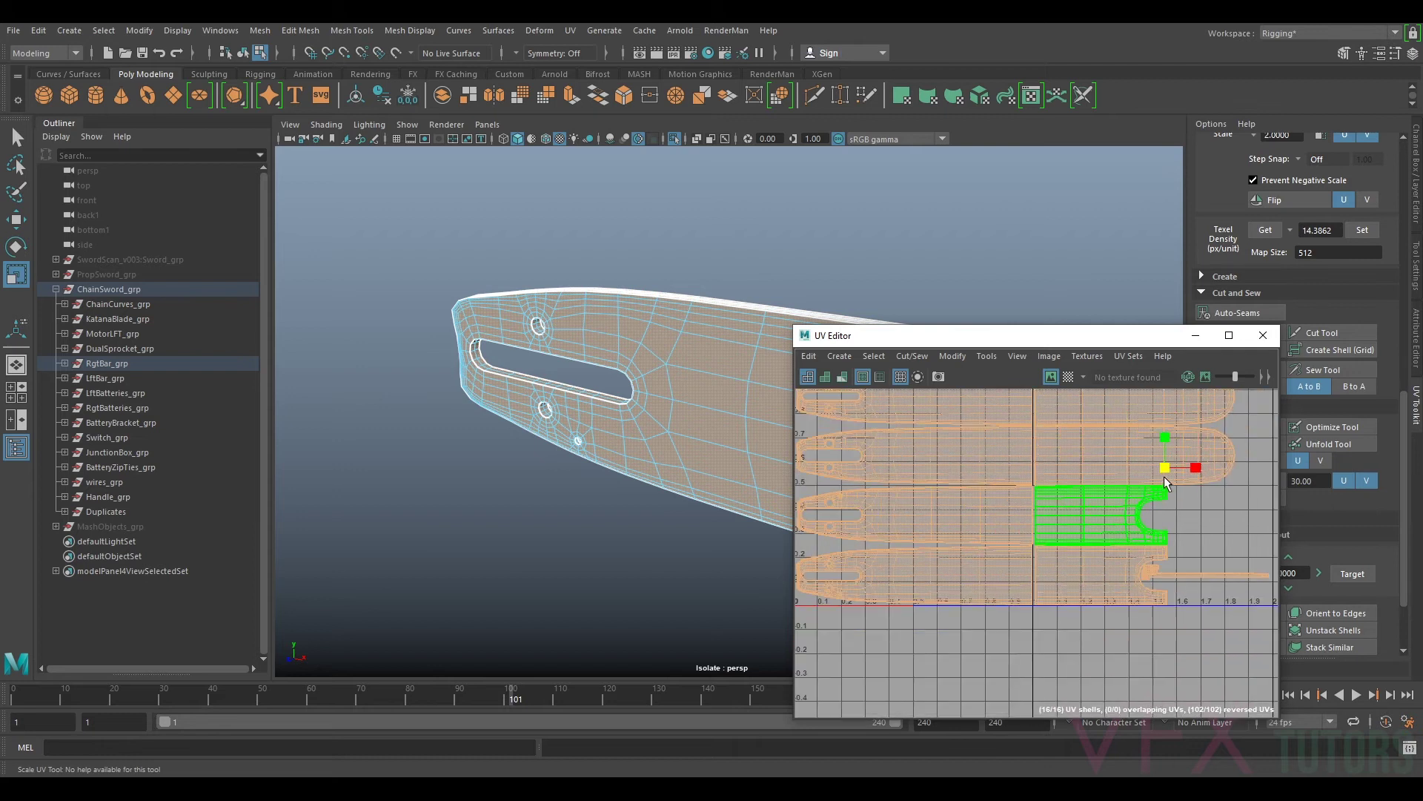
scroll(1150, 475, down, 1)
key(w)
alt+middle_drag(1149, 480, 1147, 502)
drag(1158, 489, 1129, 487)
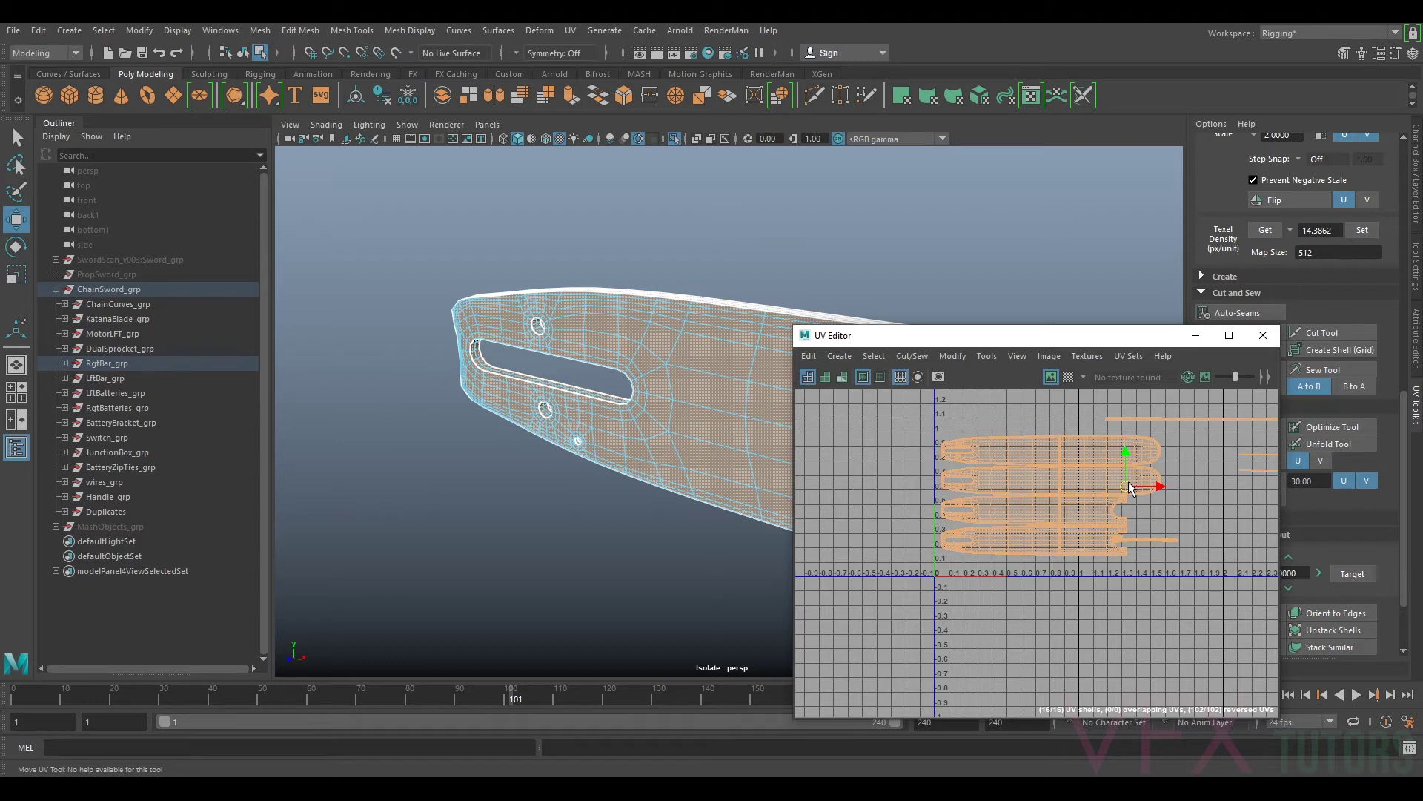
Step: Undo the last move, then try a different overall shell scale and shift the layout against the V axis
key(ctrl+z)
key(r)
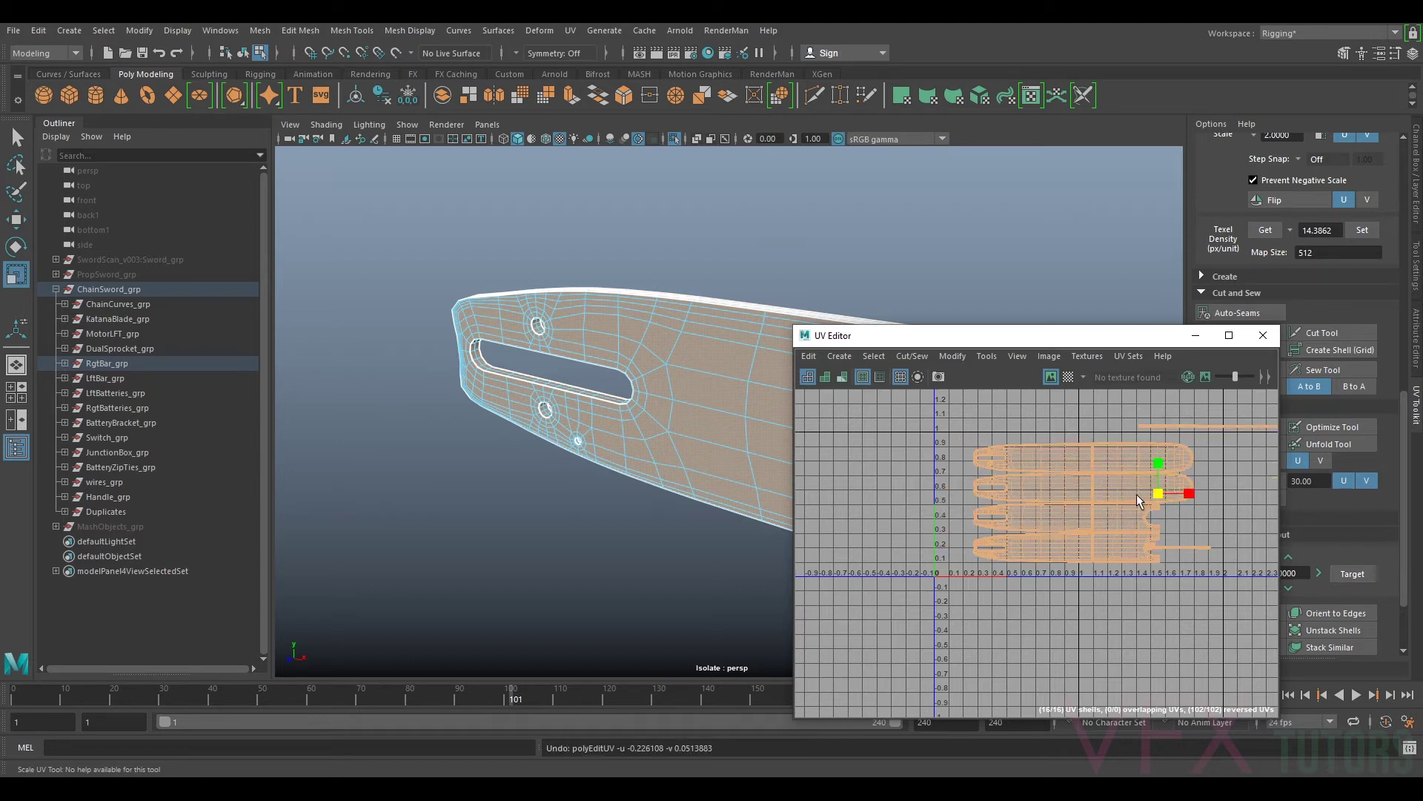
drag(1154, 496, 1143, 495)
key(w)
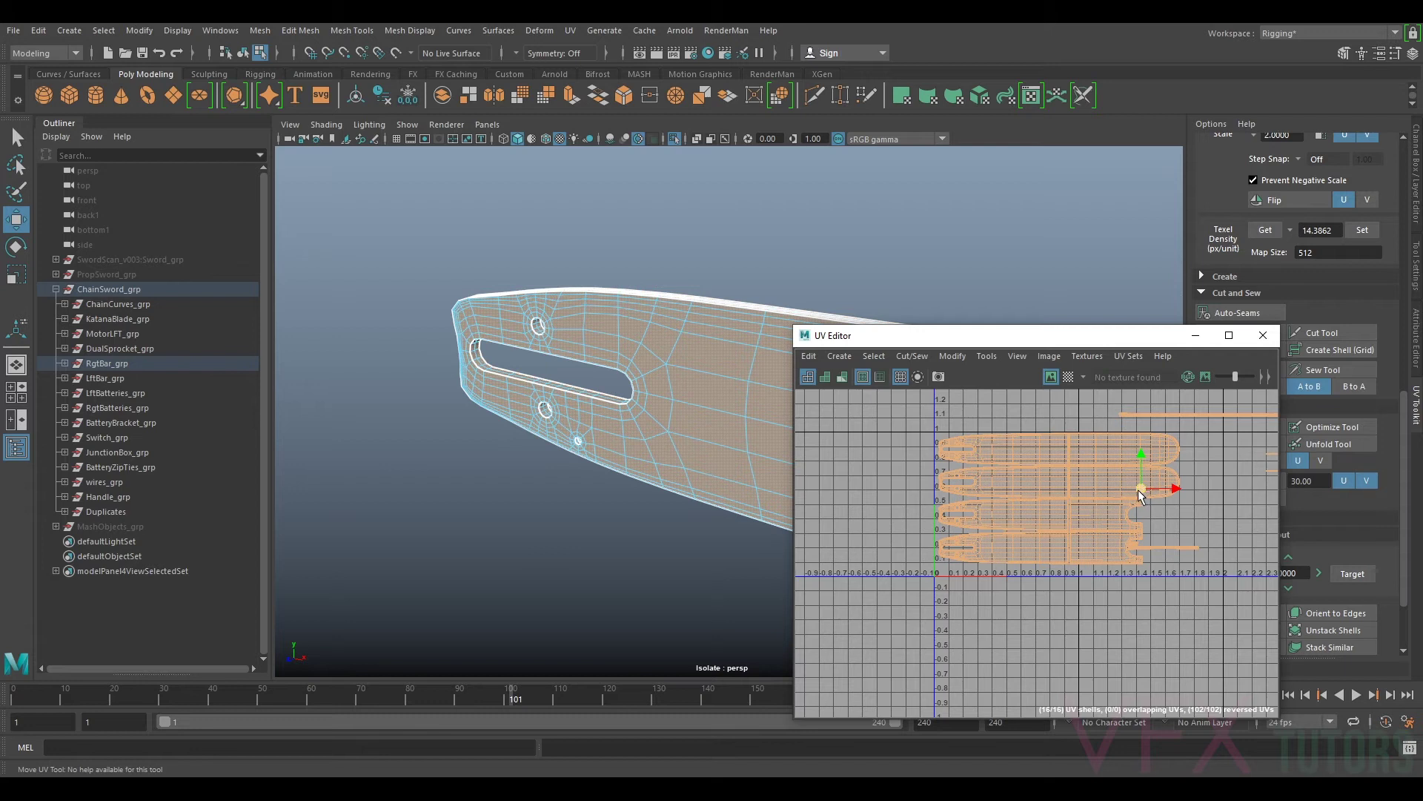
Step: Try to shift the notched and rounded half shells and the strips into the second UV tile, starting at U 1
scroll(1142, 496, up, 3)
alt+middle_drag(1038, 512, 1119, 578)
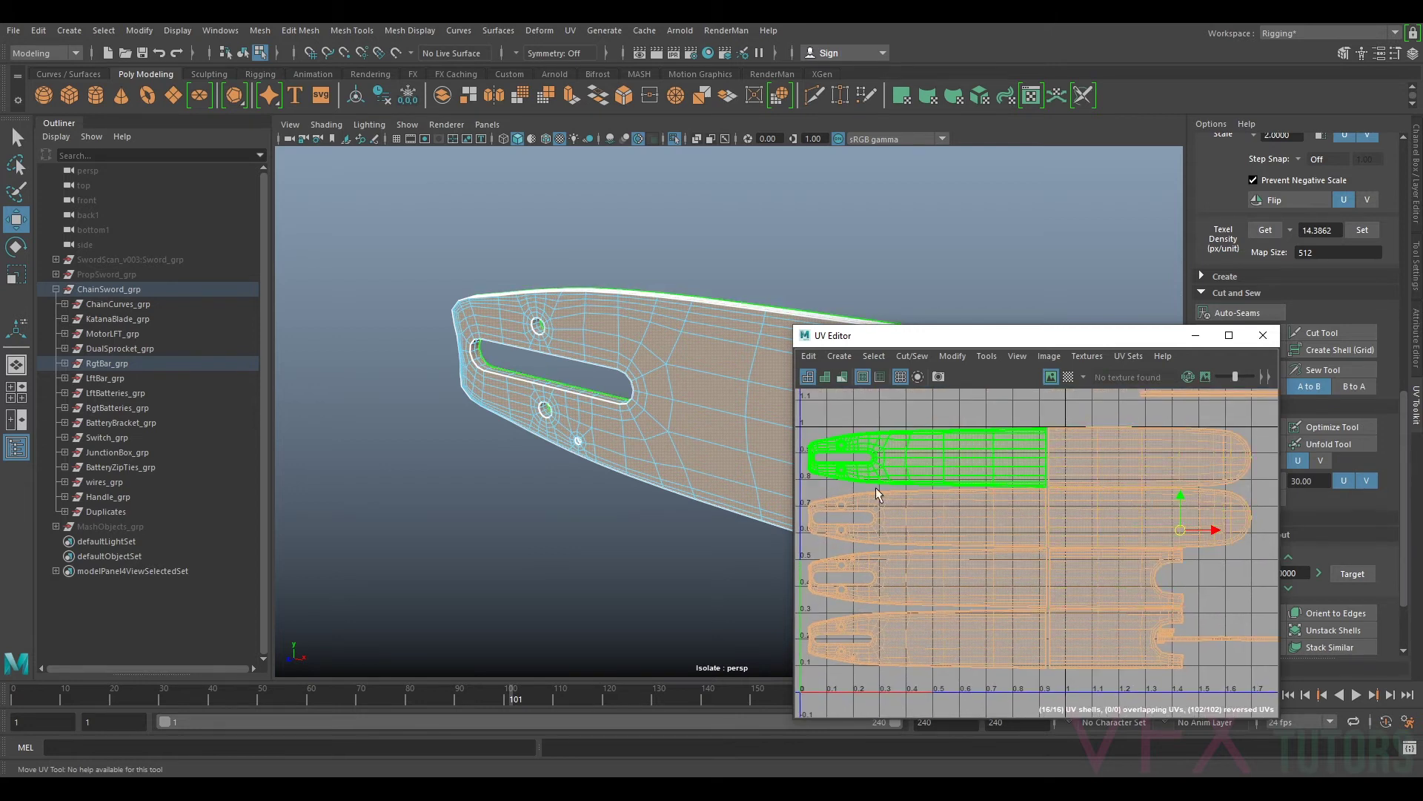
mouse_move(1041, 495)
alt+middle_down()
mouse_move(1117, 476)
mouse_move(1103, 464)
mouse_move(1060, 515)
alt+middle_up()
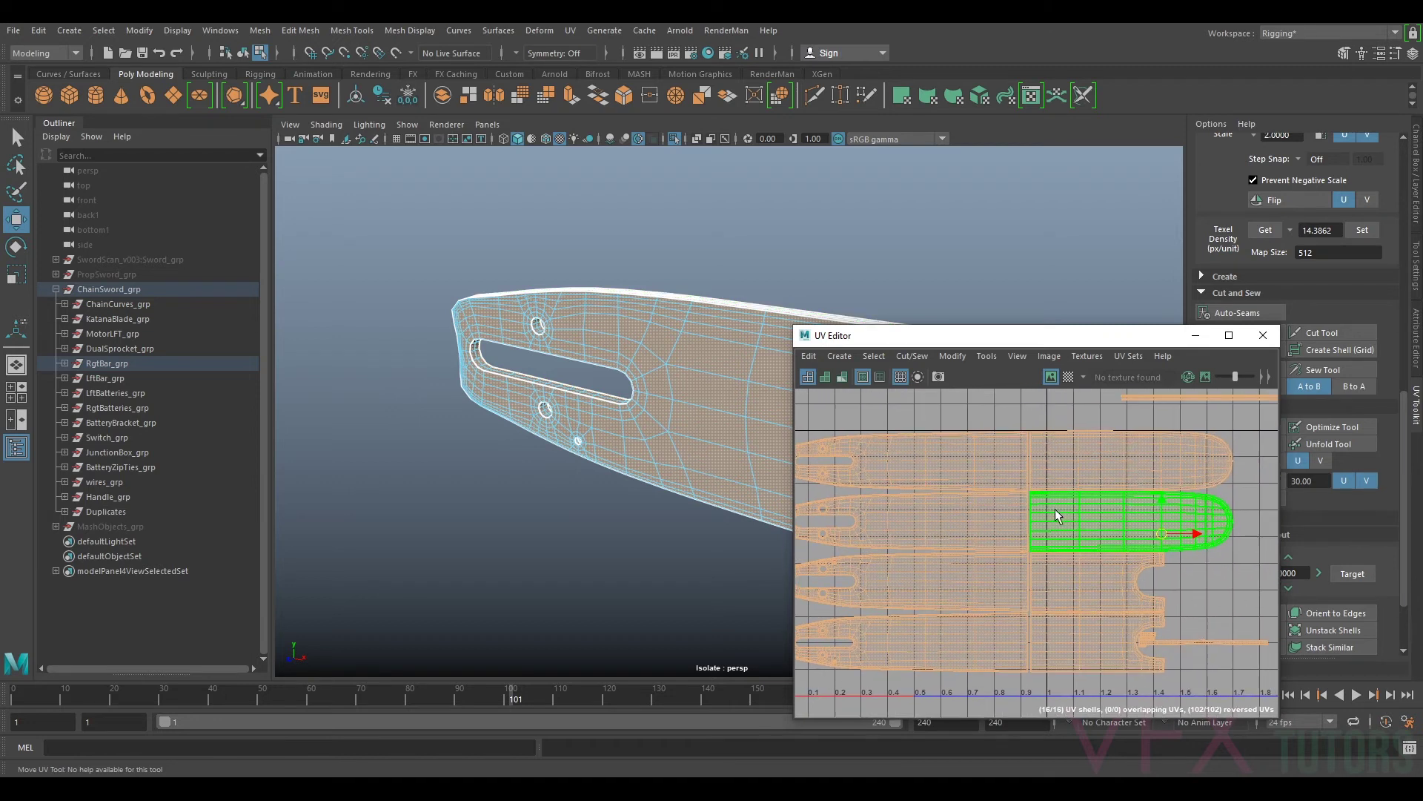
alt+middle_drag(1179, 504, 1104, 483)
scroll(1104, 482, down, 3)
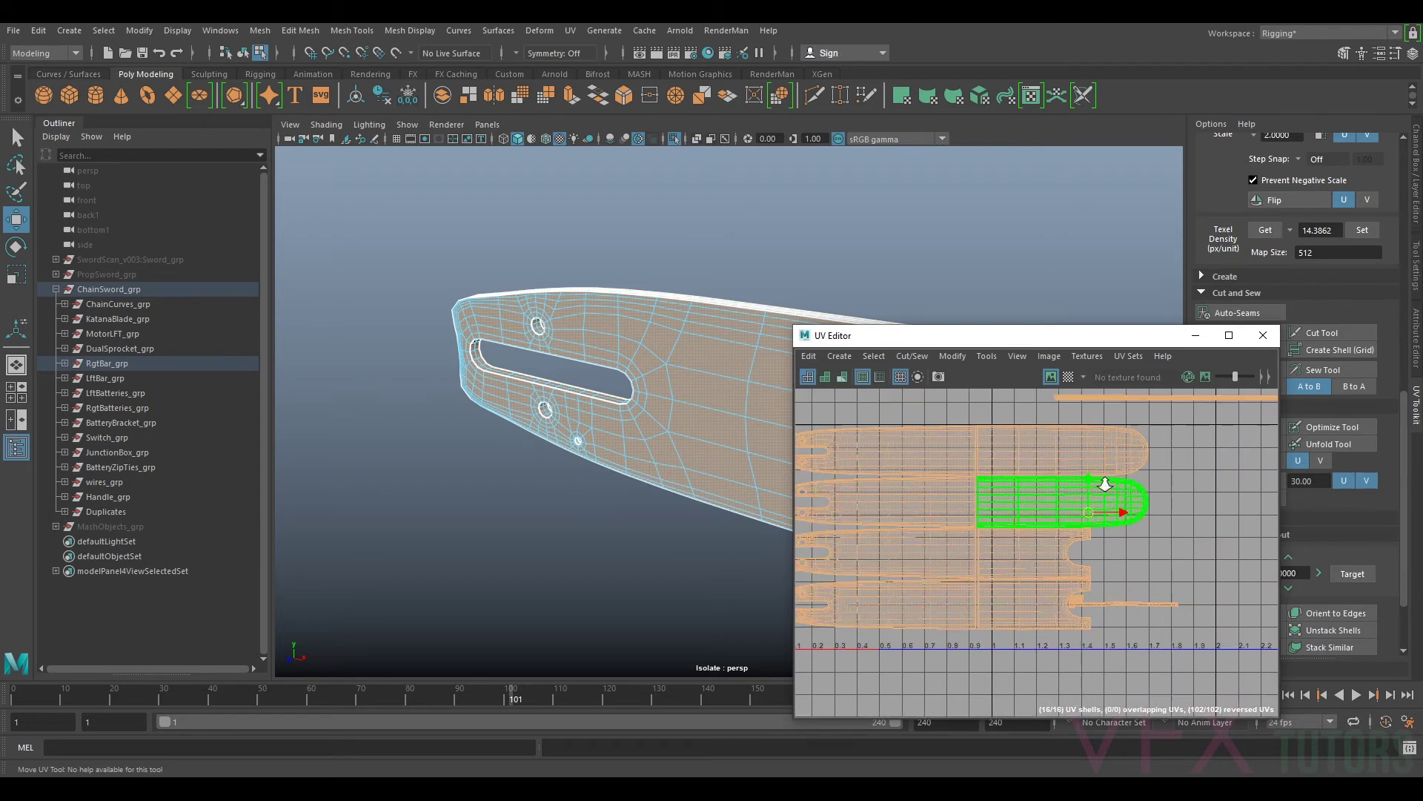
drag(1178, 439, 1052, 602)
scroll(1101, 505, up, 3)
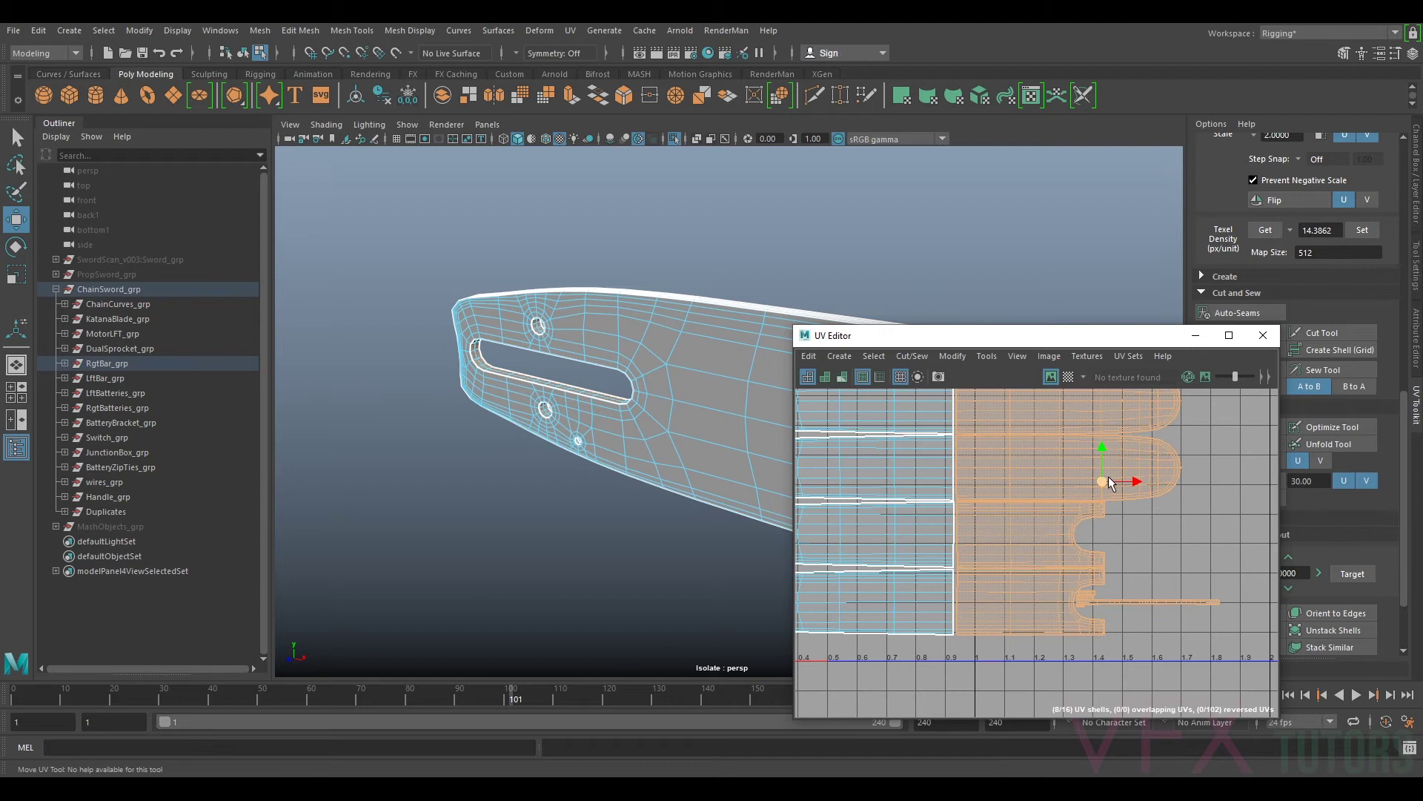
scroll(1123, 483, down, 3)
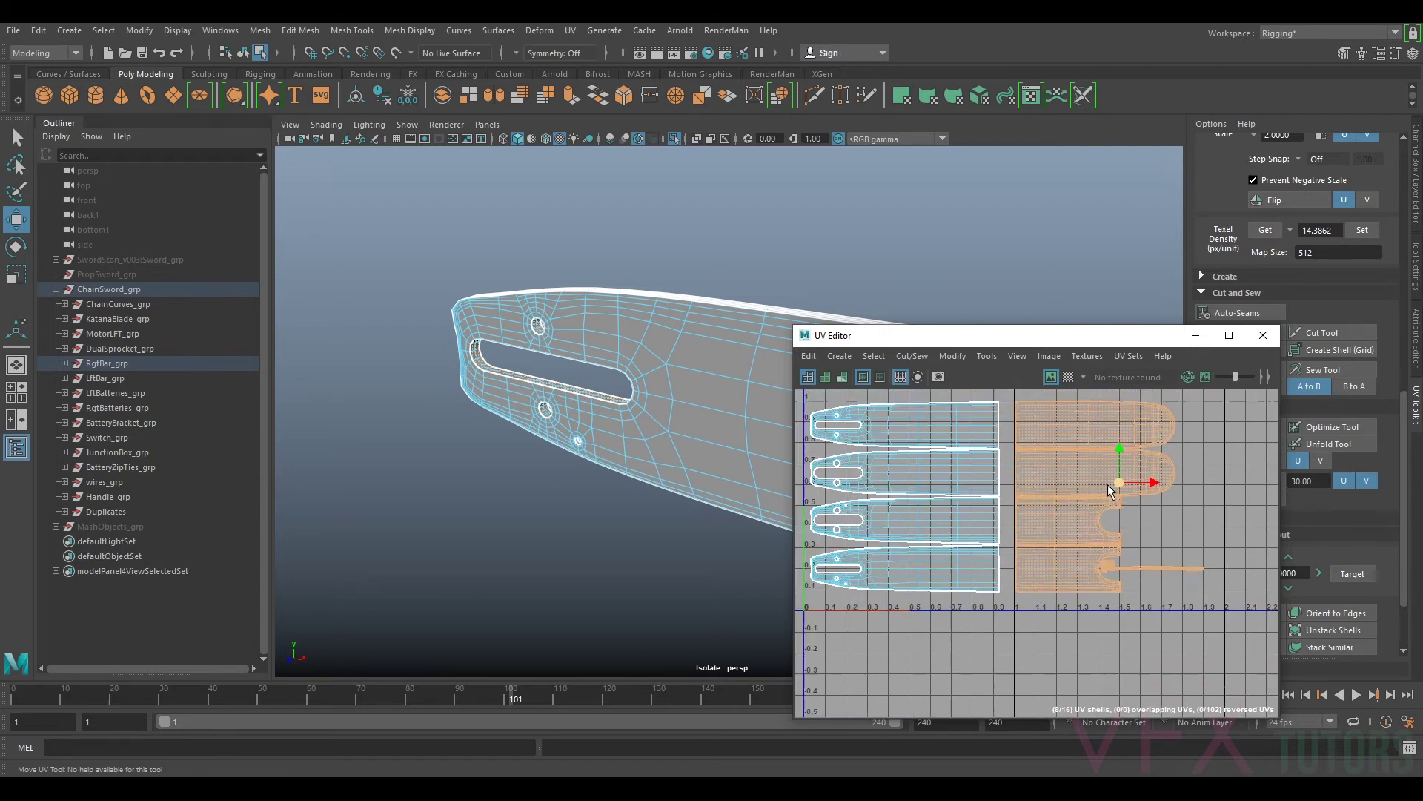
Step: Undo the tile shift and the overall scaling of the shells, and clear the selection
key(ctrl+z)
key(ctrl+z)
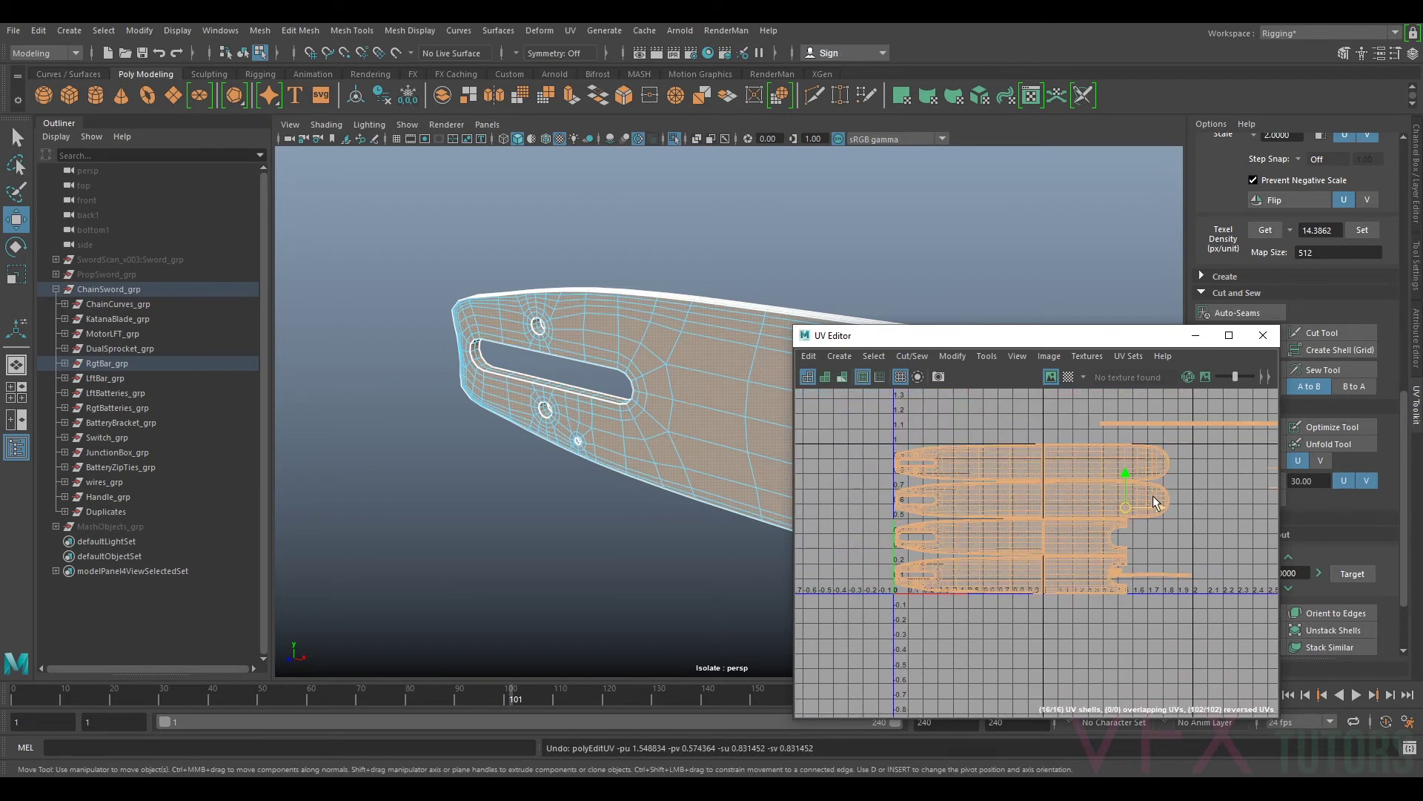
click(1099, 651)
Step: Examine the gaps between the bar face shells and the free space around them in both UV tiles
scroll(1061, 555, up, 3)
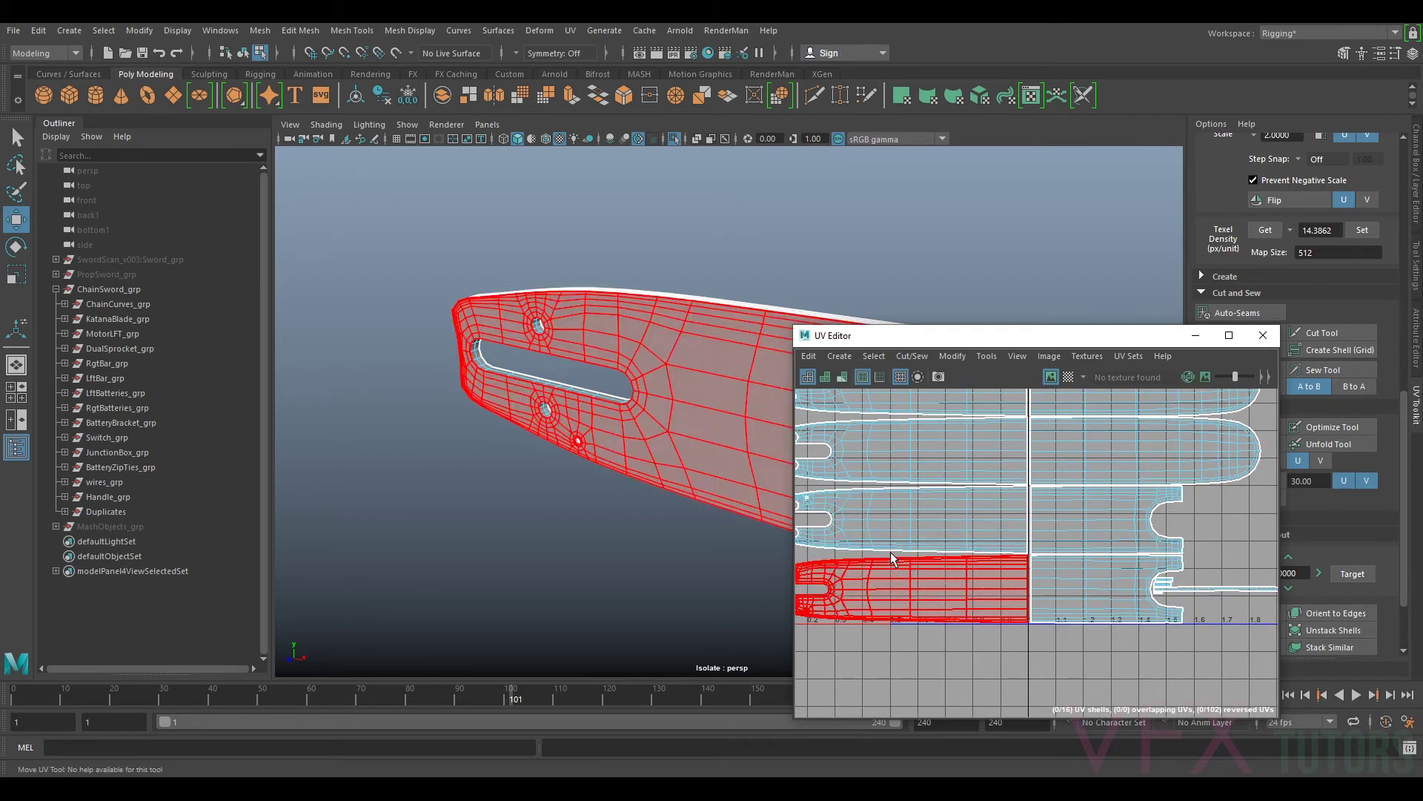
alt+middle_drag(1120, 448, 995, 570)
alt+middle_drag(1211, 493, 1004, 660)
scroll(1071, 648, up, 3)
scroll(1075, 522, down, 3)
alt+middle_drag(1115, 453, 1107, 461)
scroll(1087, 451, down, 3)
scroll(1055, 442, up, 4)
alt+middle_drag(1035, 428, 1051, 473)
scroll(1056, 479, up, 3)
Step: Move the two long rim strip shells down beside the notched shells near V 0, and set their texel density to 14.3862
right_drag(1057, 484, 1065, 448)
scroll(1065, 448, down, 3)
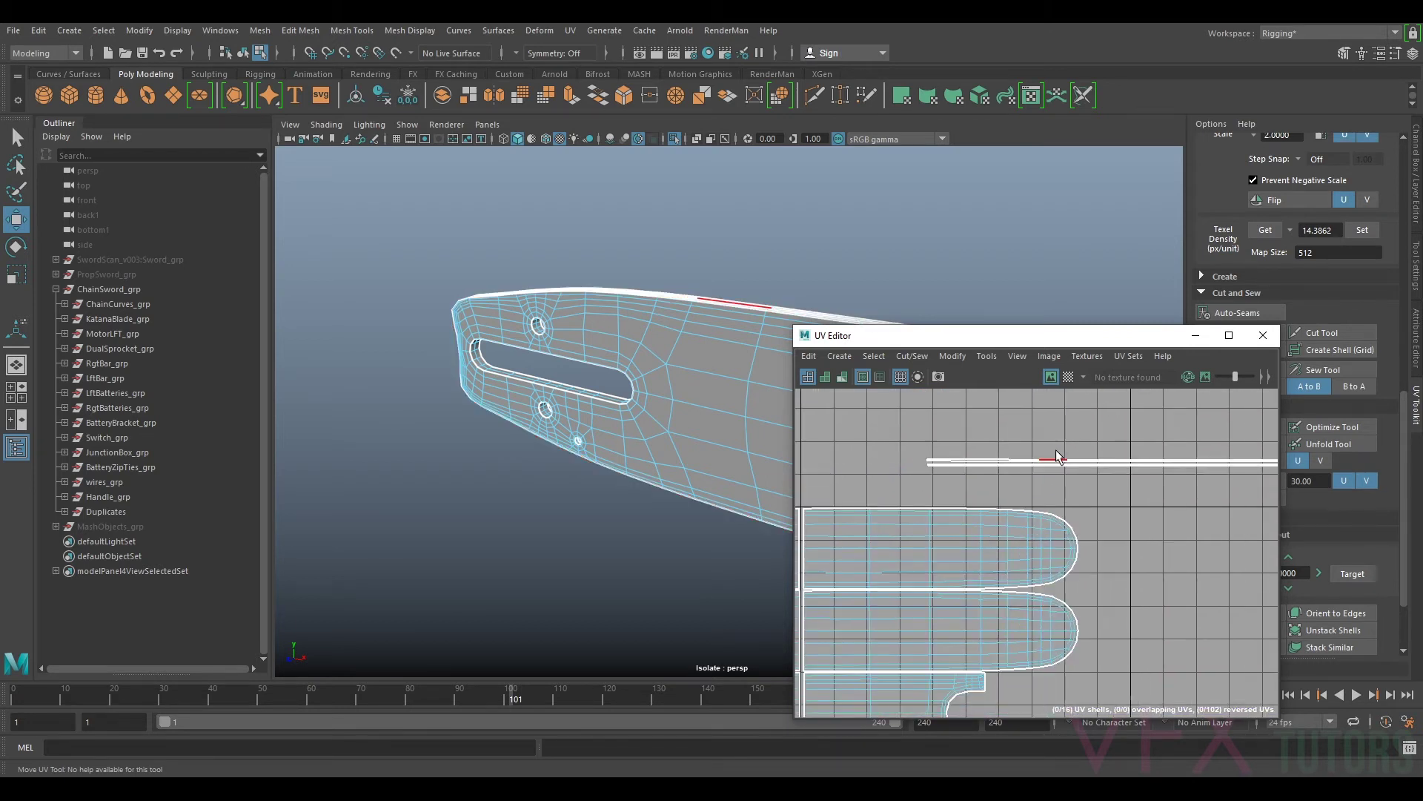
right_drag(1190, 461, 1144, 444)
scroll(1158, 444, down, 4)
drag(1161, 442, 1199, 575)
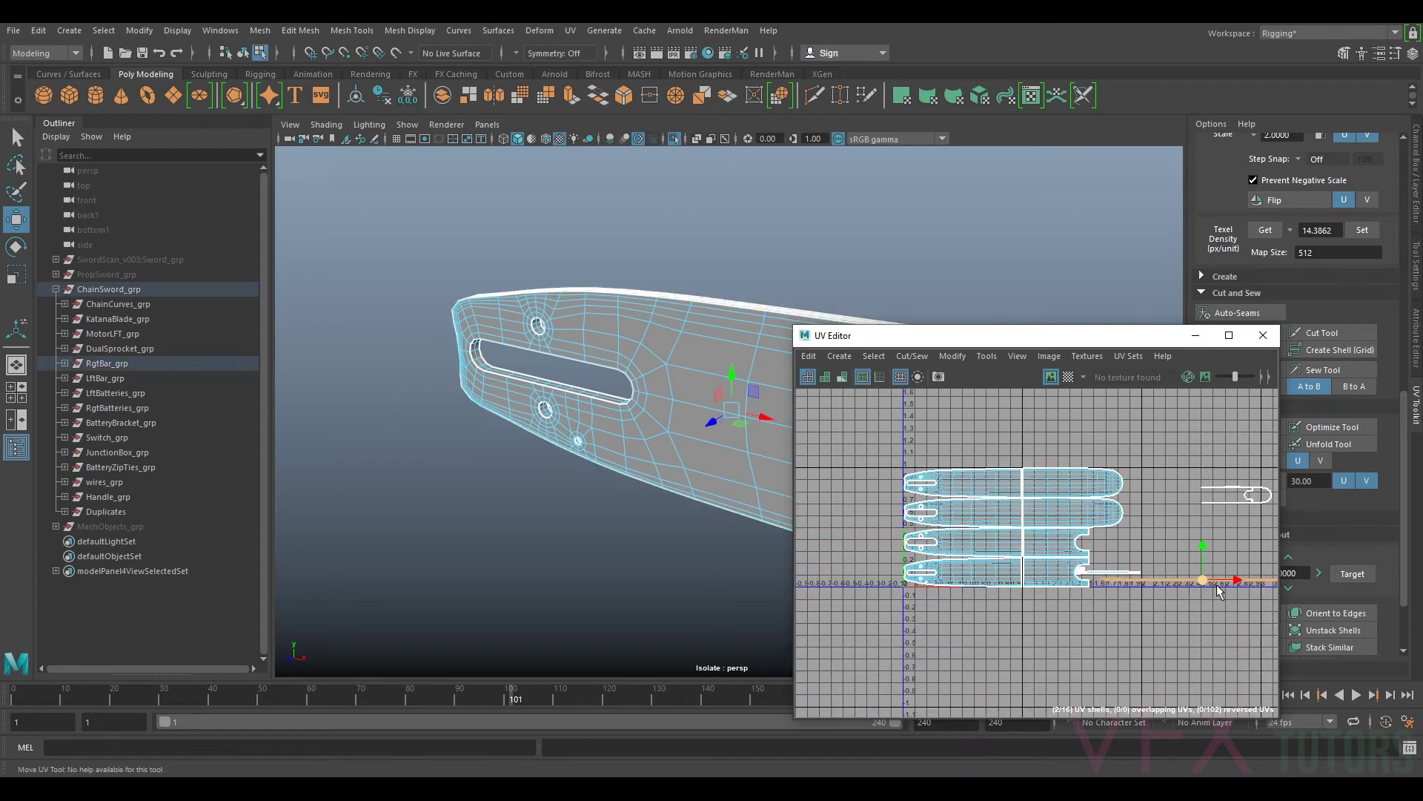
scroll(1193, 511, up, 8)
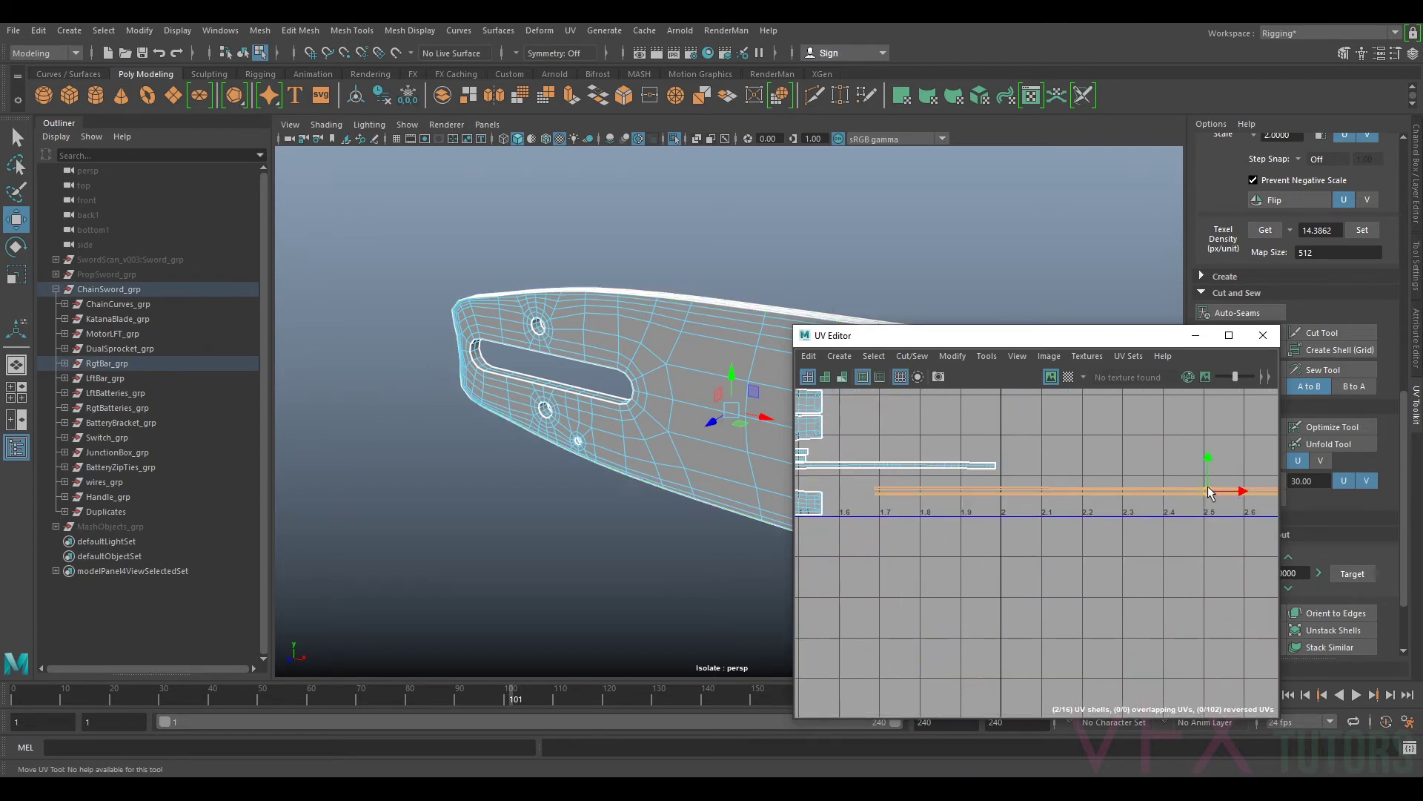
drag(1208, 491, 1175, 491)
drag(1149, 342, 1041, 312)
click(1363, 230)
scroll(1001, 456, down, 4)
alt+middle_drag(1010, 477, 1067, 512)
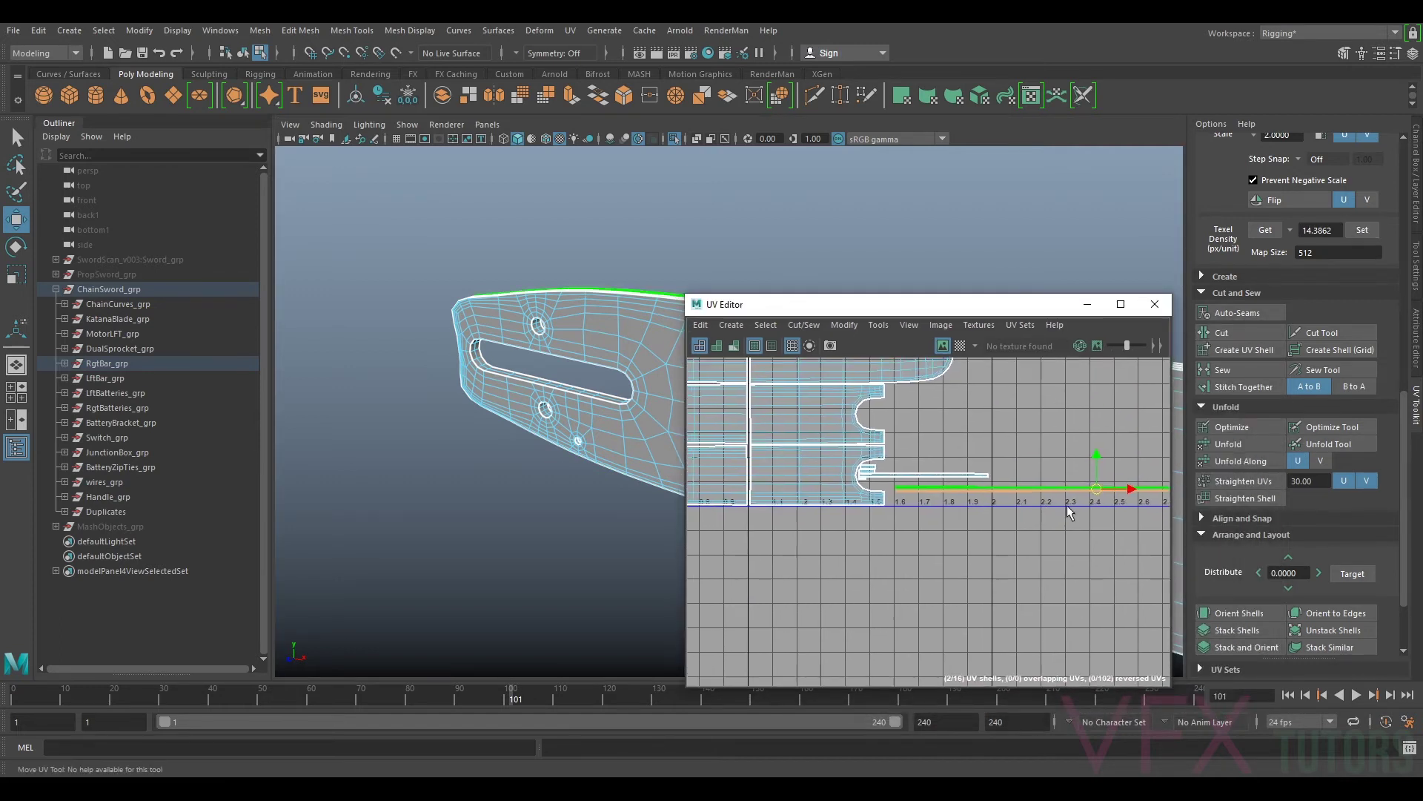
Step: Move the pair of long rim strips into the gap between the two lowest rows of slotted shells
click(1074, 418)
drag(1068, 417, 1067, 421)
alt+middle_drag(946, 492, 1151, 509)
alt+right_drag(1151, 509, 1073, 509)
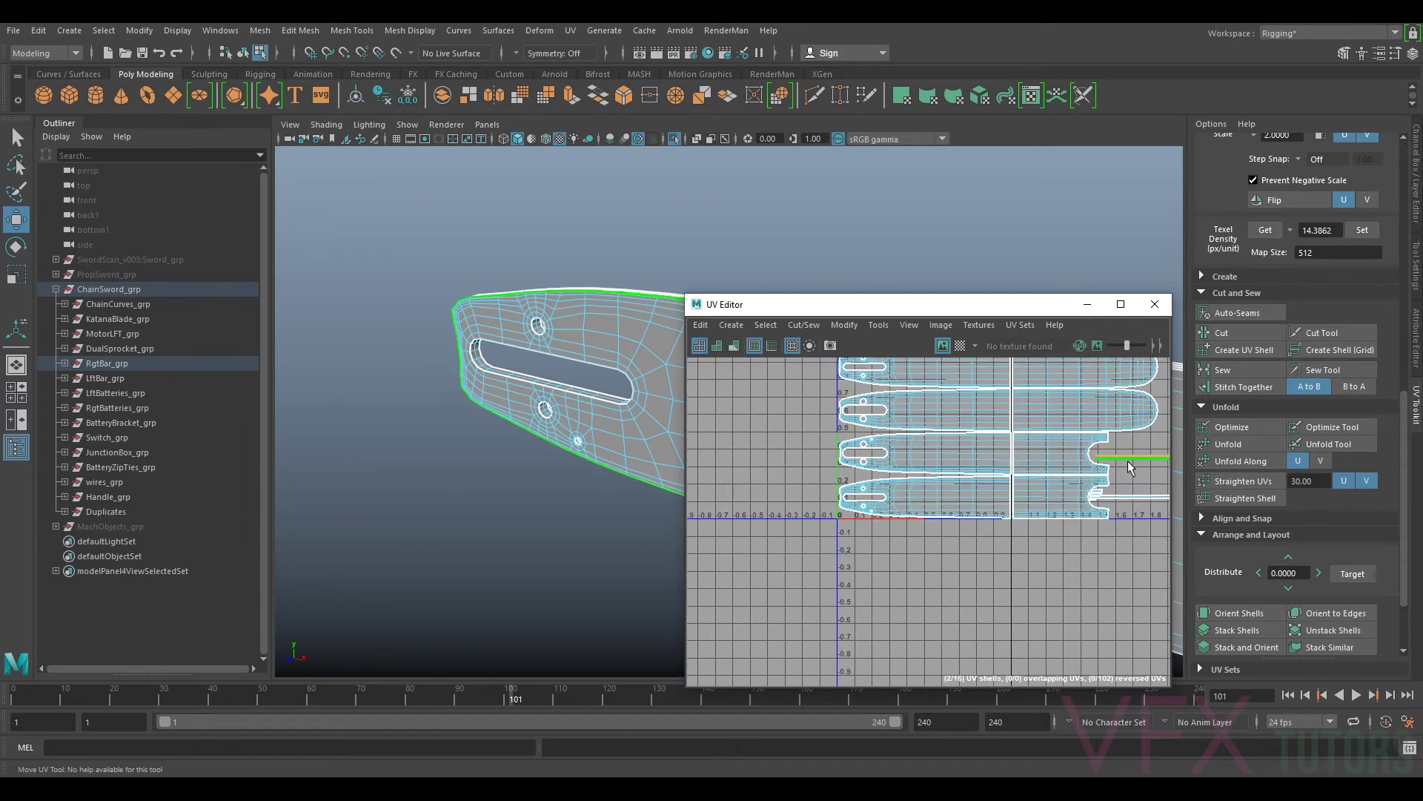
alt+middle_drag(1130, 466, 991, 483)
scroll(990, 483, down, 2)
click(934, 493)
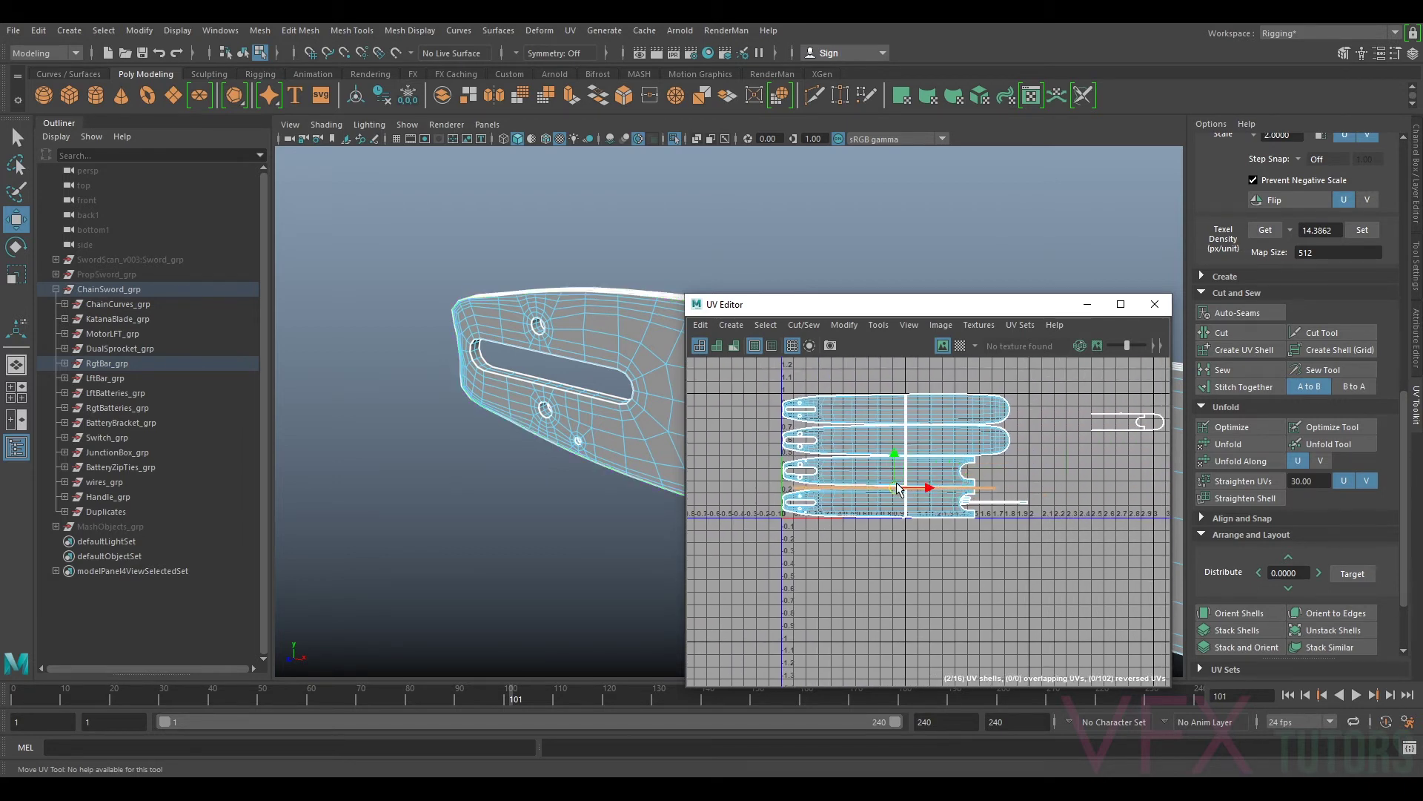
Step: Align the start of the two strips with U 0 and fit them within the gap near V 0.25
alt+middle_drag(898, 501, 1010, 492)
scroll(1012, 494, up, 8)
scroll(1038, 501, down, 3)
alt+middle_drag(1132, 482, 1070, 486)
scroll(1068, 472, up, 3)
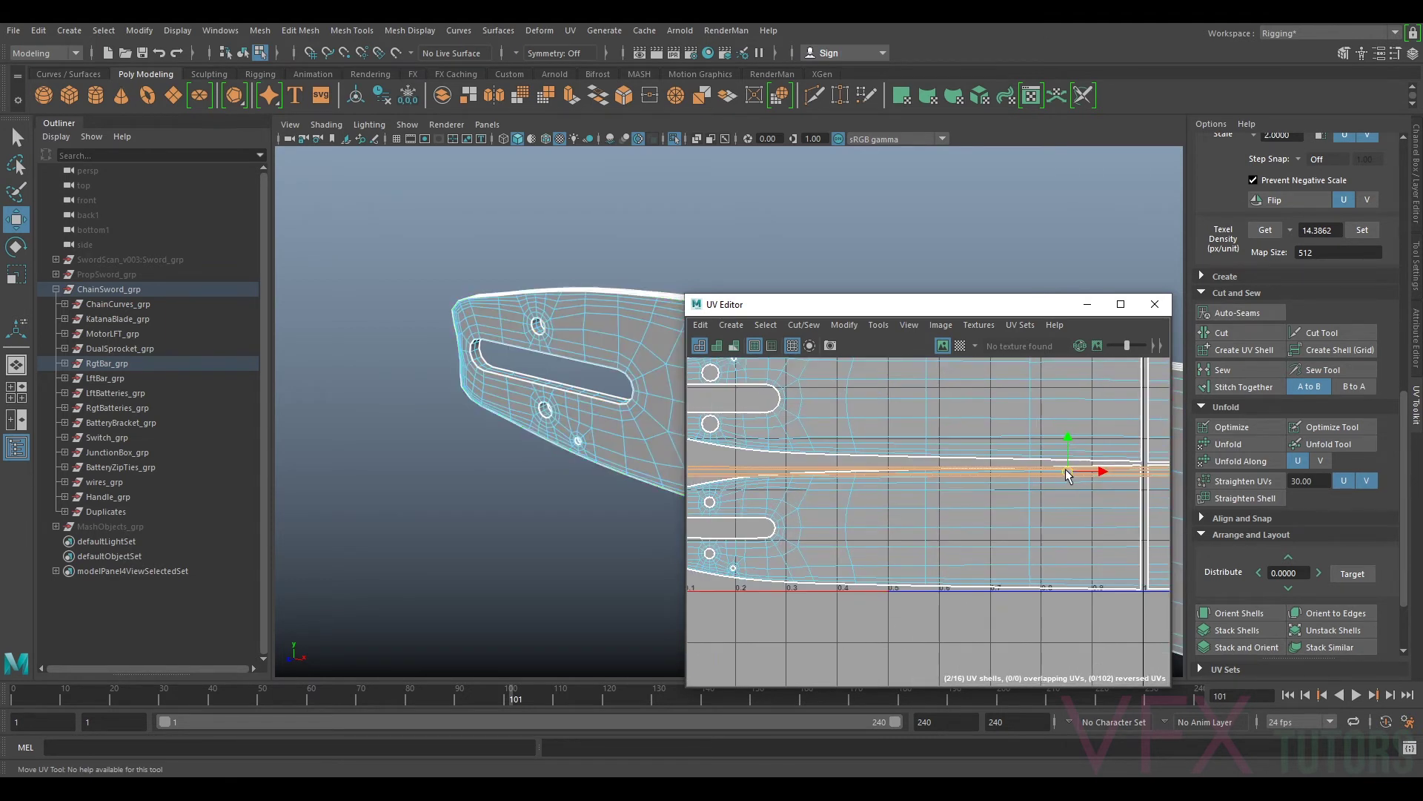
alt+middle_drag(1066, 470, 1161, 471)
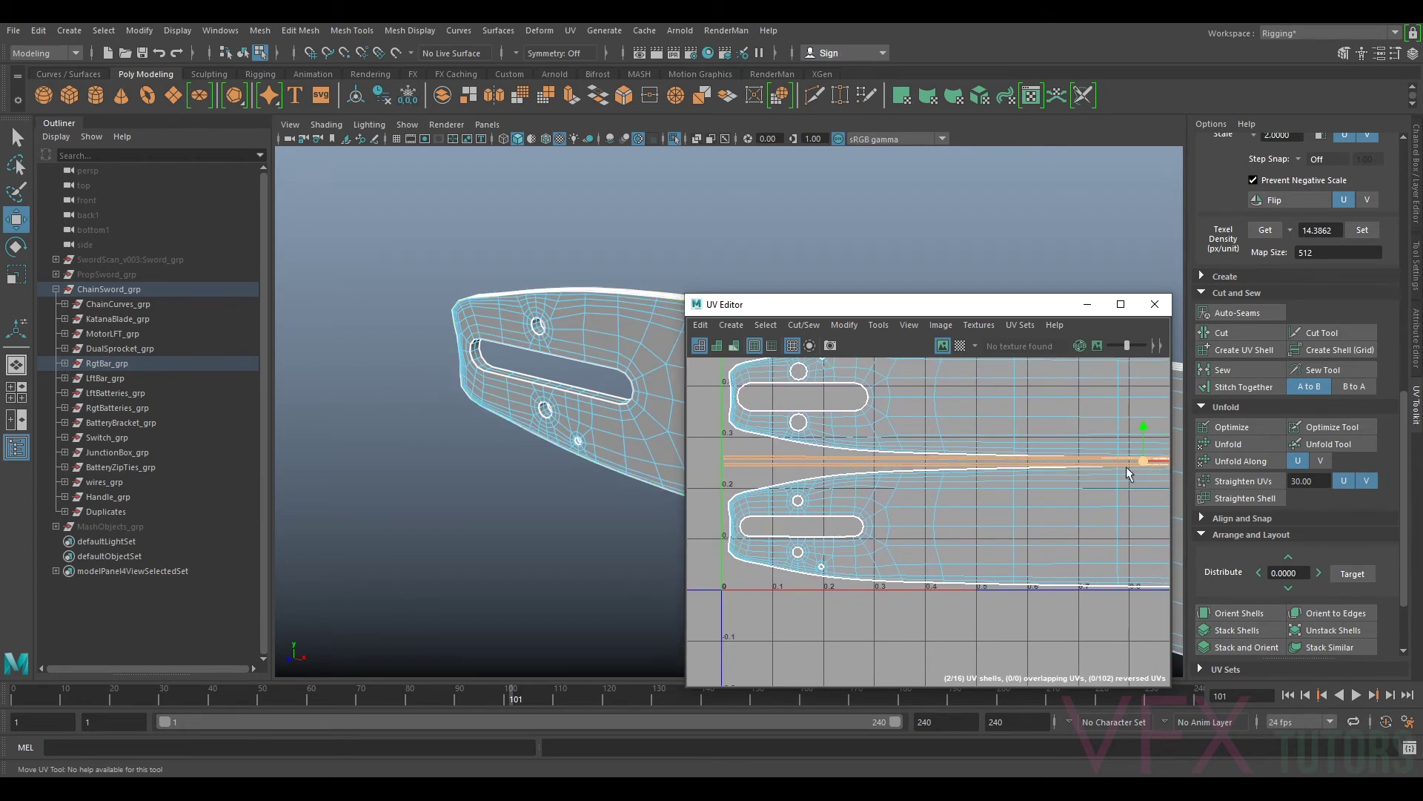
Step: Adjust the vertical position of one strip, then nudge both strips together within the narrow gap near V 0.25
scroll(1058, 470, up, 3)
click(1056, 465)
alt+middle_drag(1069, 453, 996, 492)
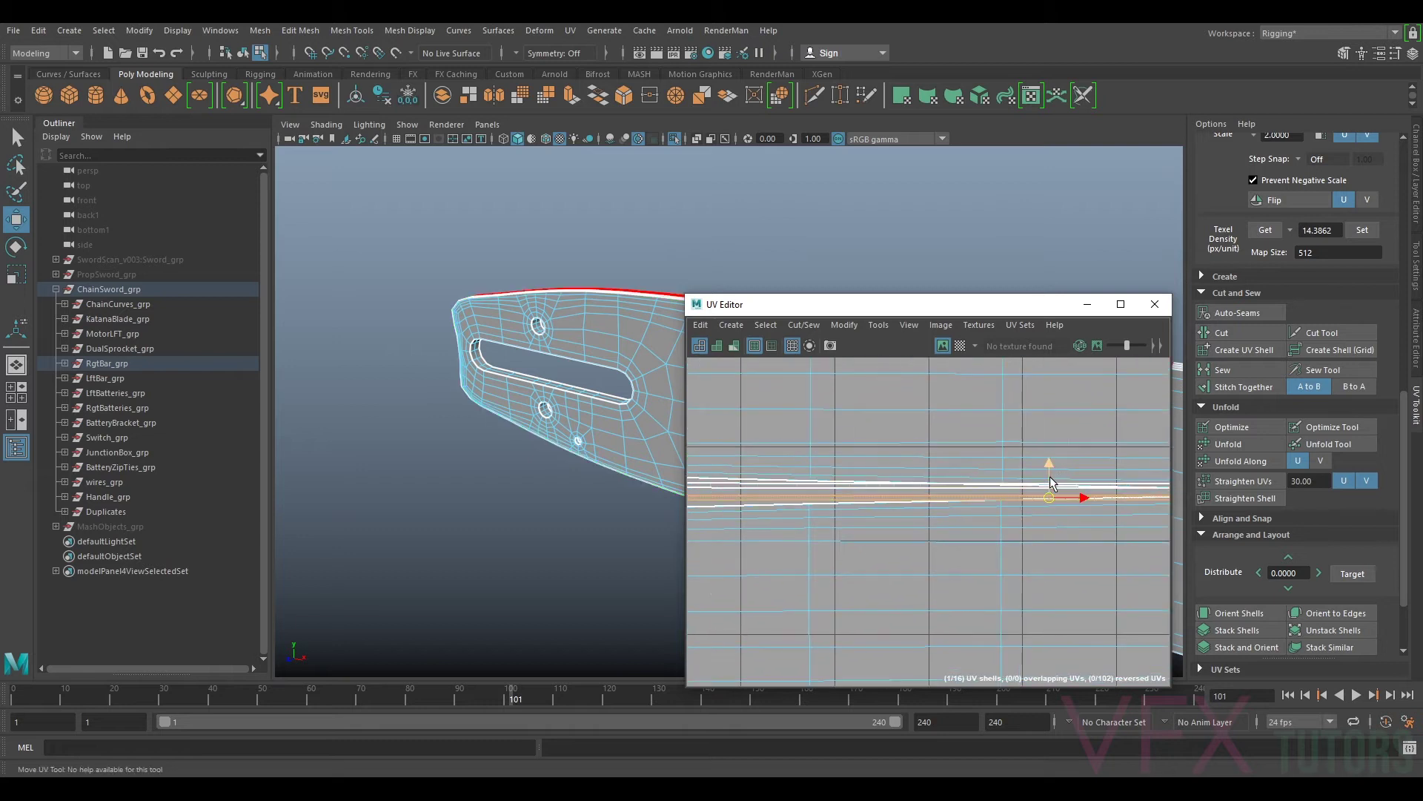
scroll(973, 497, up, 2)
alt+middle_drag(915, 518, 1083, 486)
shift+click(1048, 450)
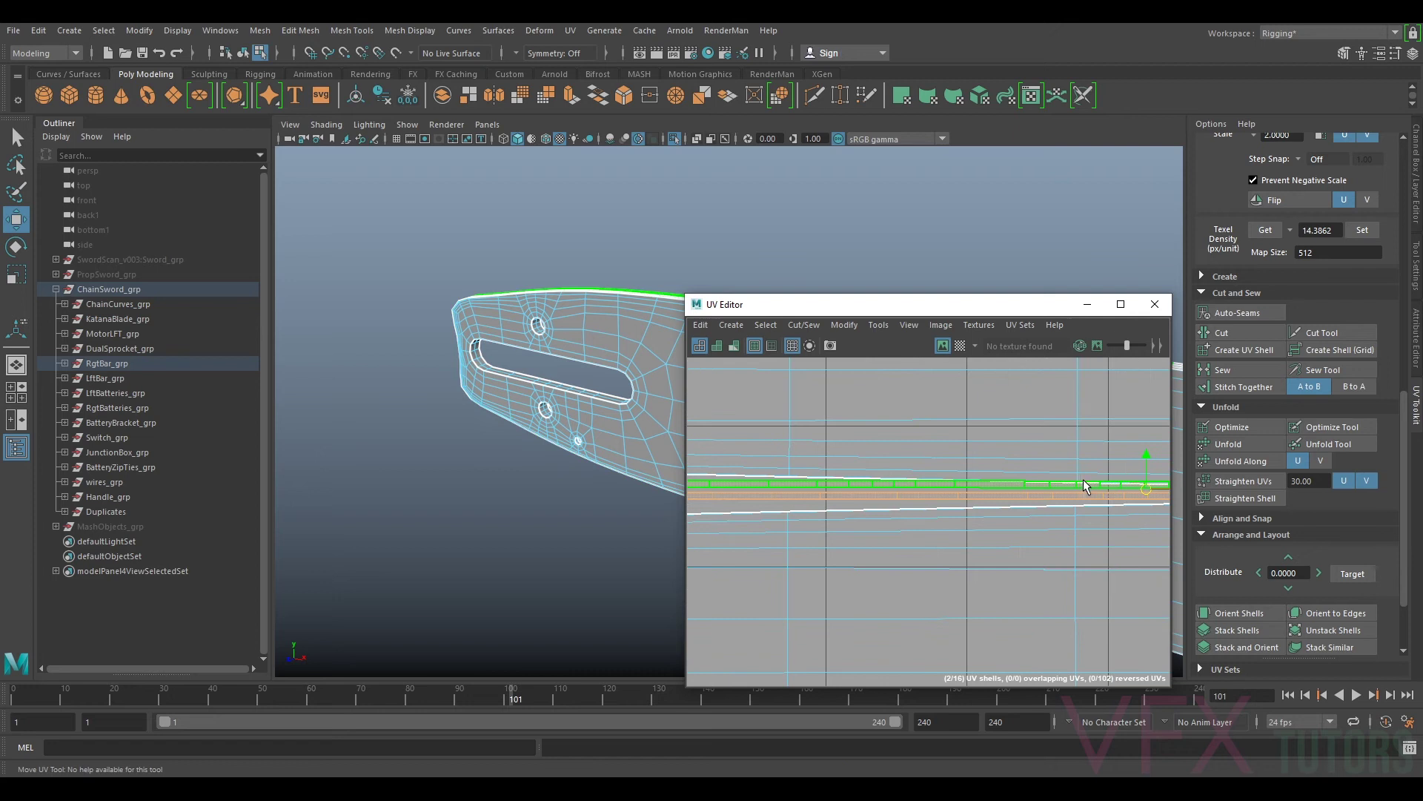
drag(1147, 476, 1146, 474)
Step: Nudge each long strip vertically so both are spaced apart and clear of the shell borders above and below
scroll(1072, 510, down, 4)
alt+middle_drag(964, 528, 1284, 524)
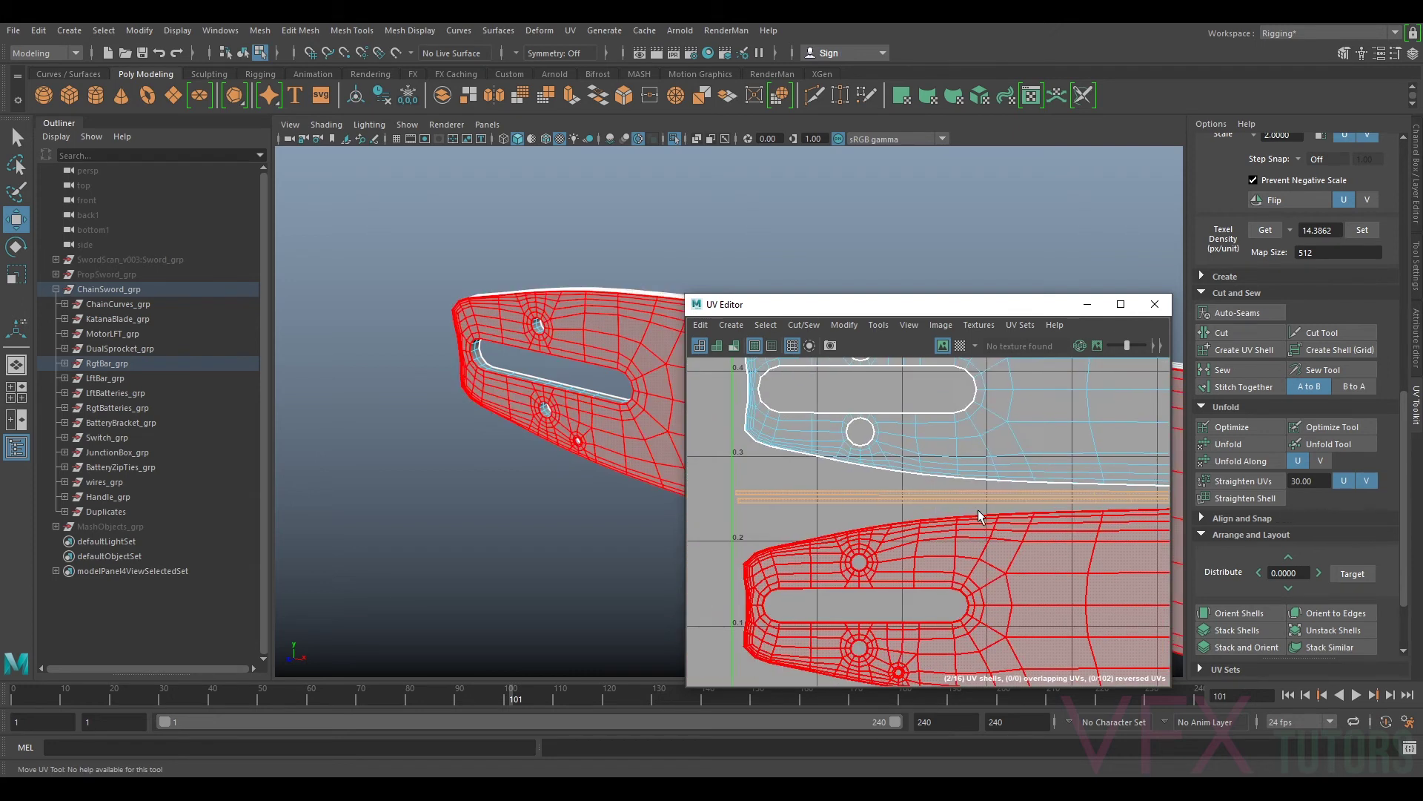
click(826, 492)
scroll(821, 500, up, 5)
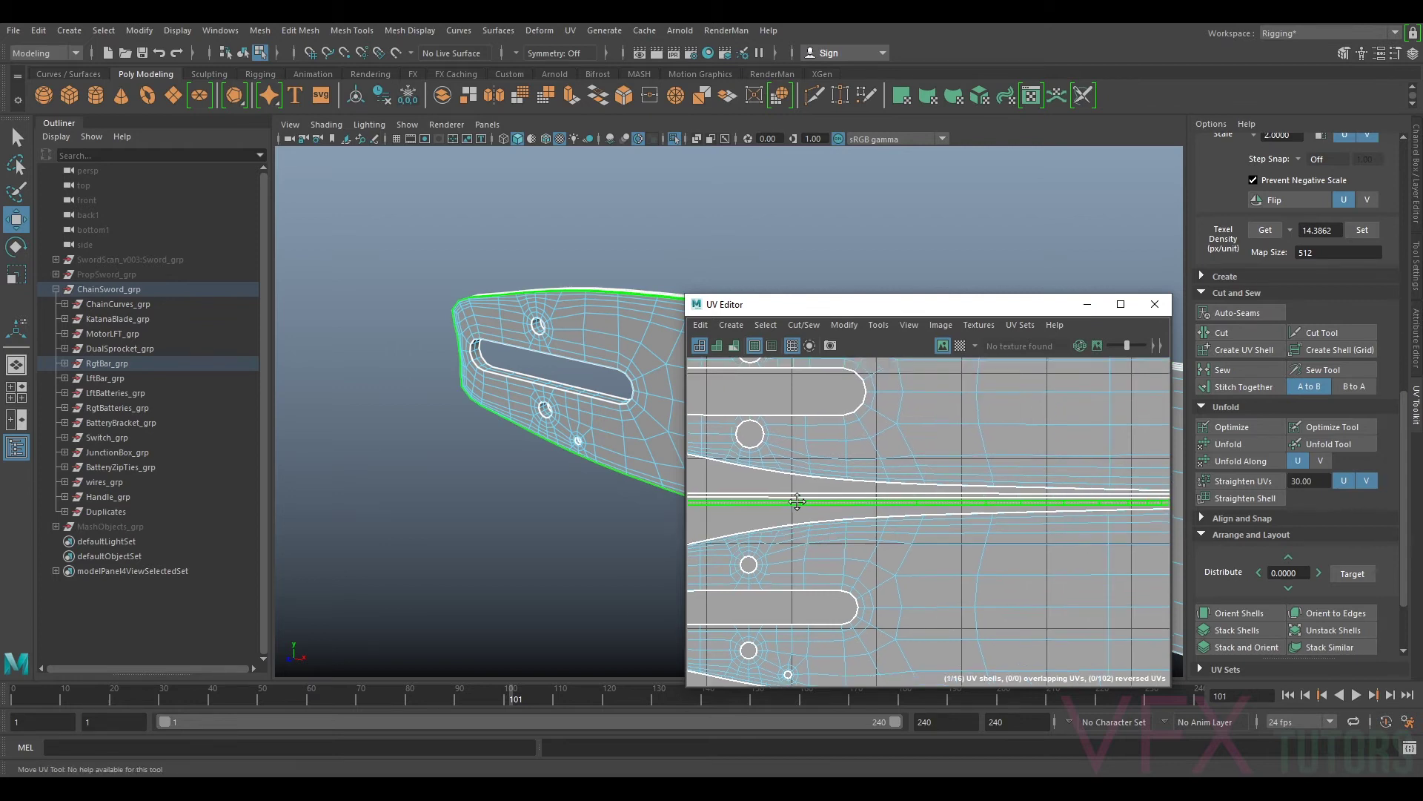
alt+middle_drag(1141, 480, 833, 487)
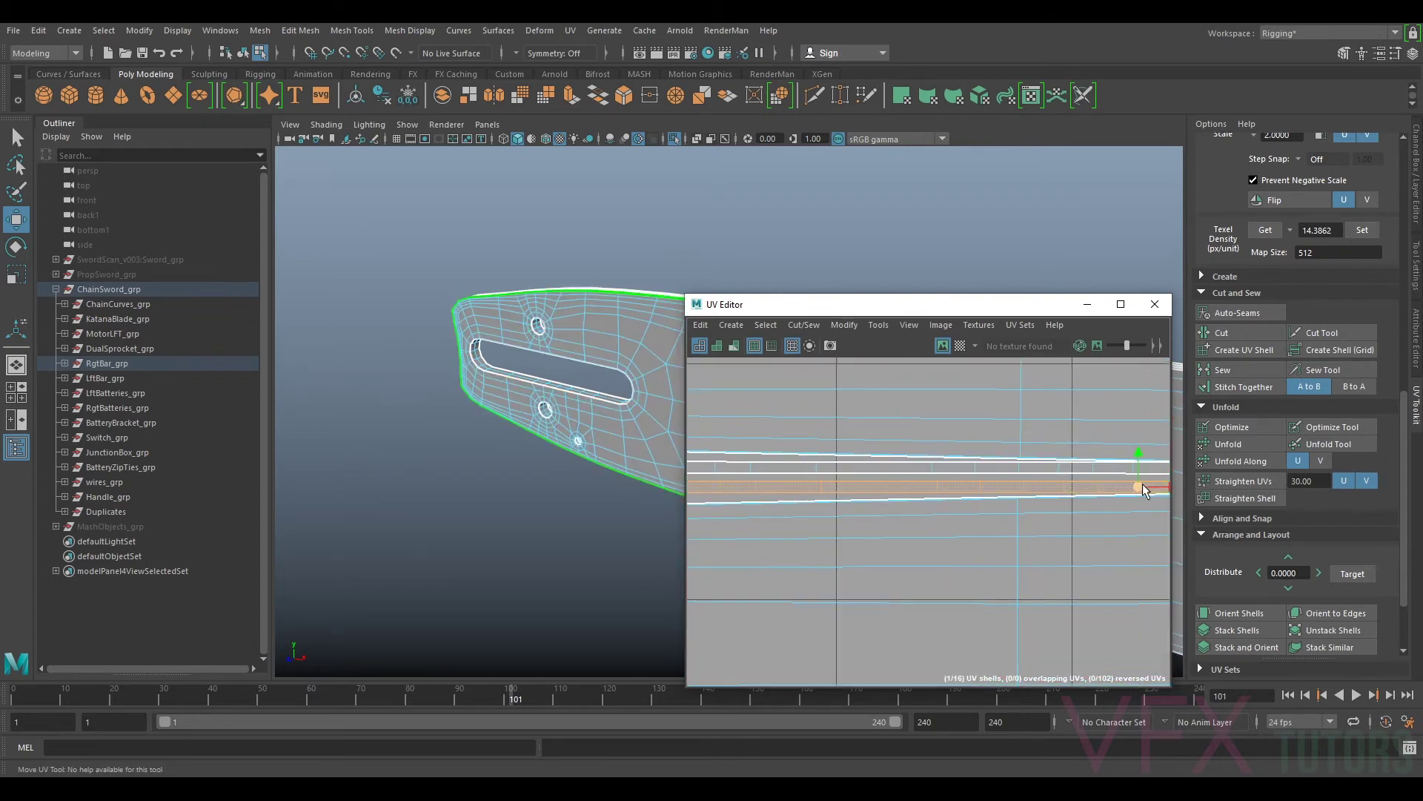
alt+middle_drag(1153, 484, 1102, 486)
scroll(968, 482, up, 5)
click(967, 472)
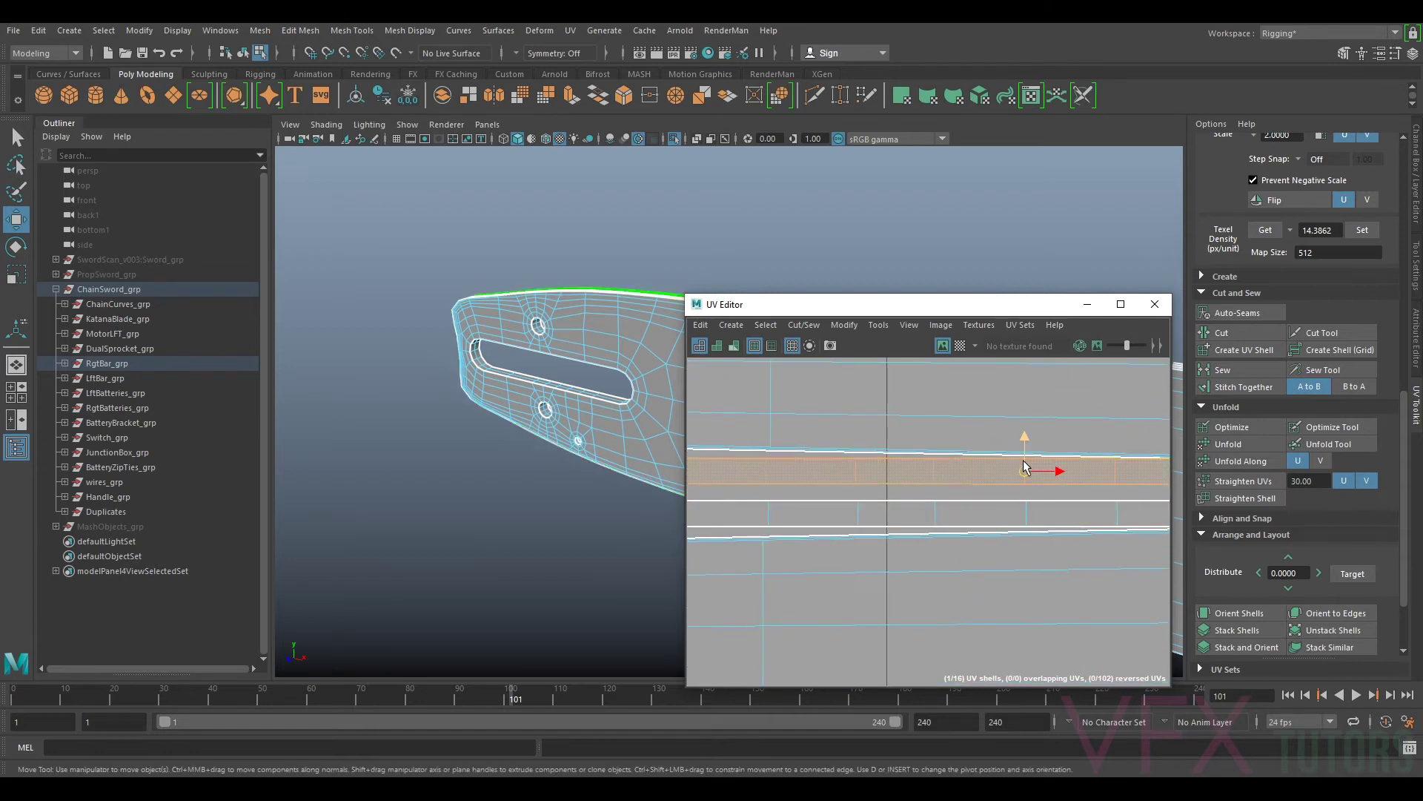
click(1038, 508)
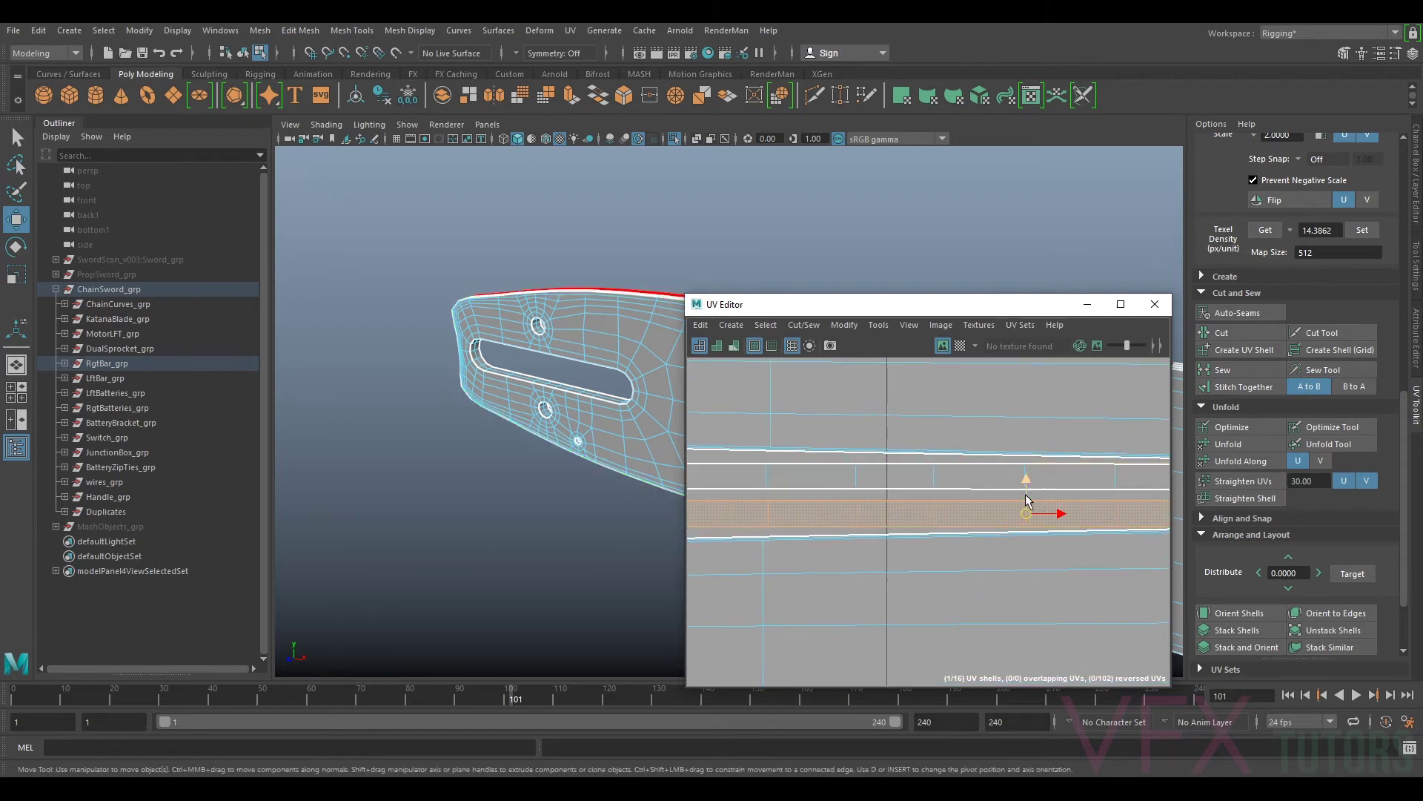
Step: Cut both long strips across their width at the cross edges just short of U 1
alt+middle_drag(1035, 495, 818, 505)
right_drag(1039, 491, 1031, 465)
drag(952, 451, 993, 551)
drag(1028, 452, 1081, 587)
key(w)
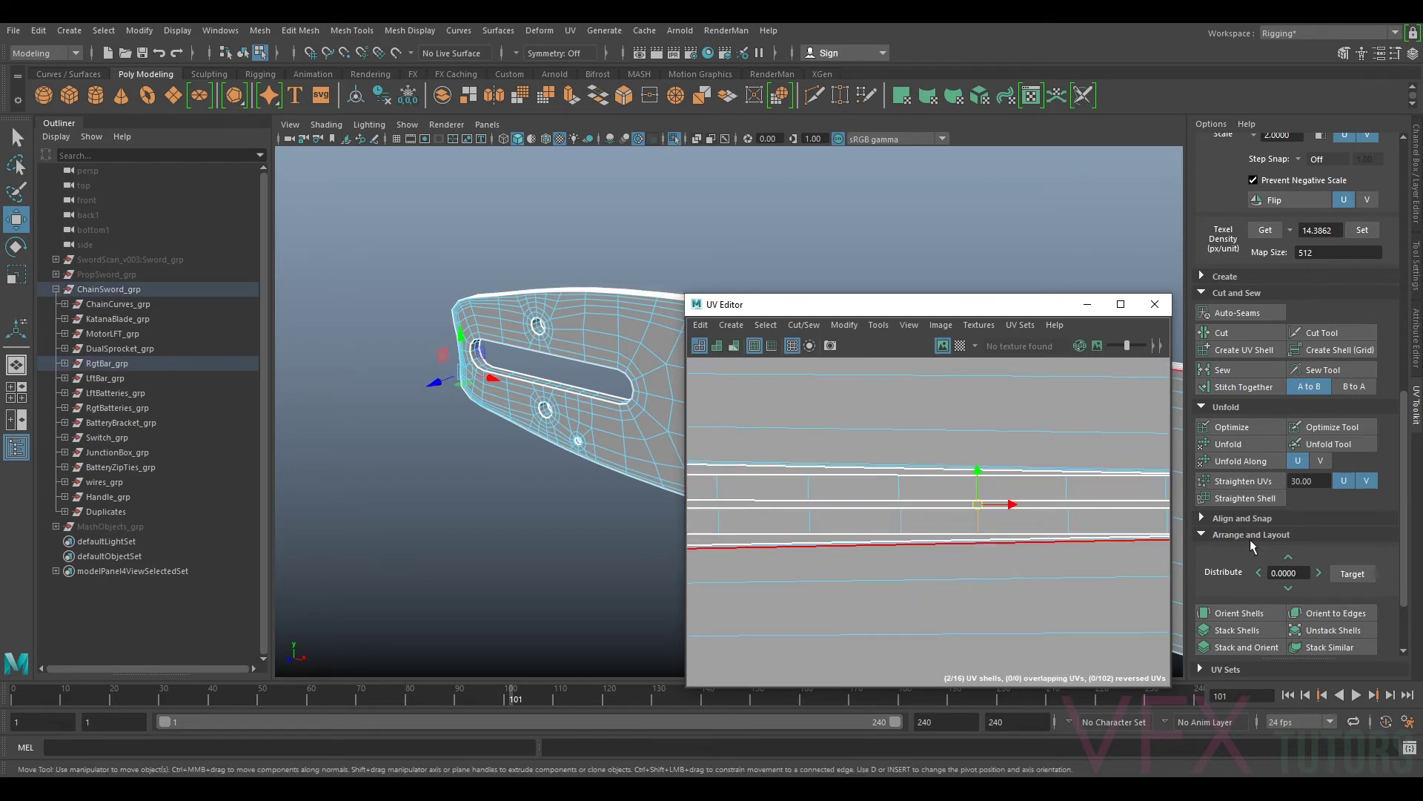
click(1227, 334)
right_click(1048, 486)
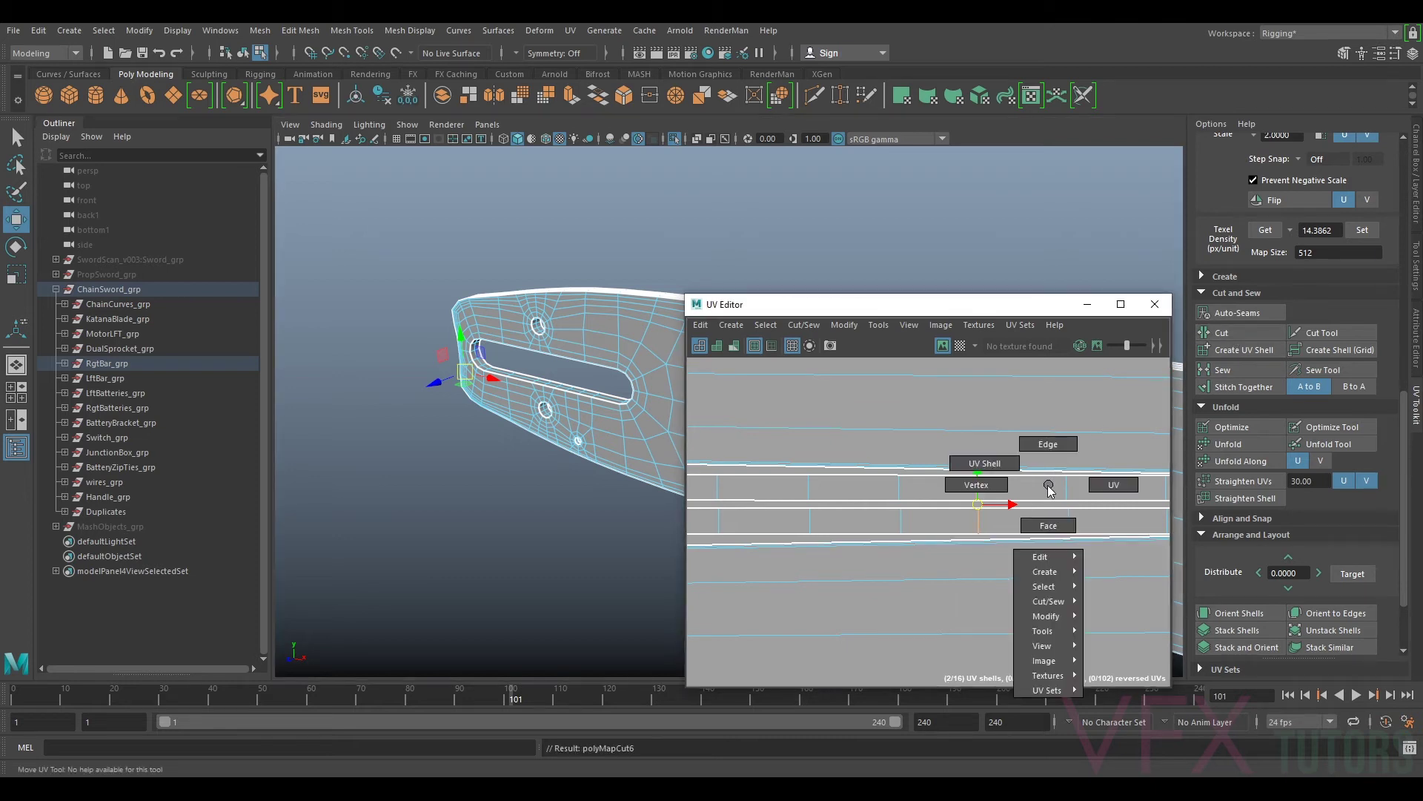
Step: Try to move the upper strip's cut-off piece alone into the gap between the two middle rows of shells
right_drag(1020, 460, 1018, 459)
click(1033, 487)
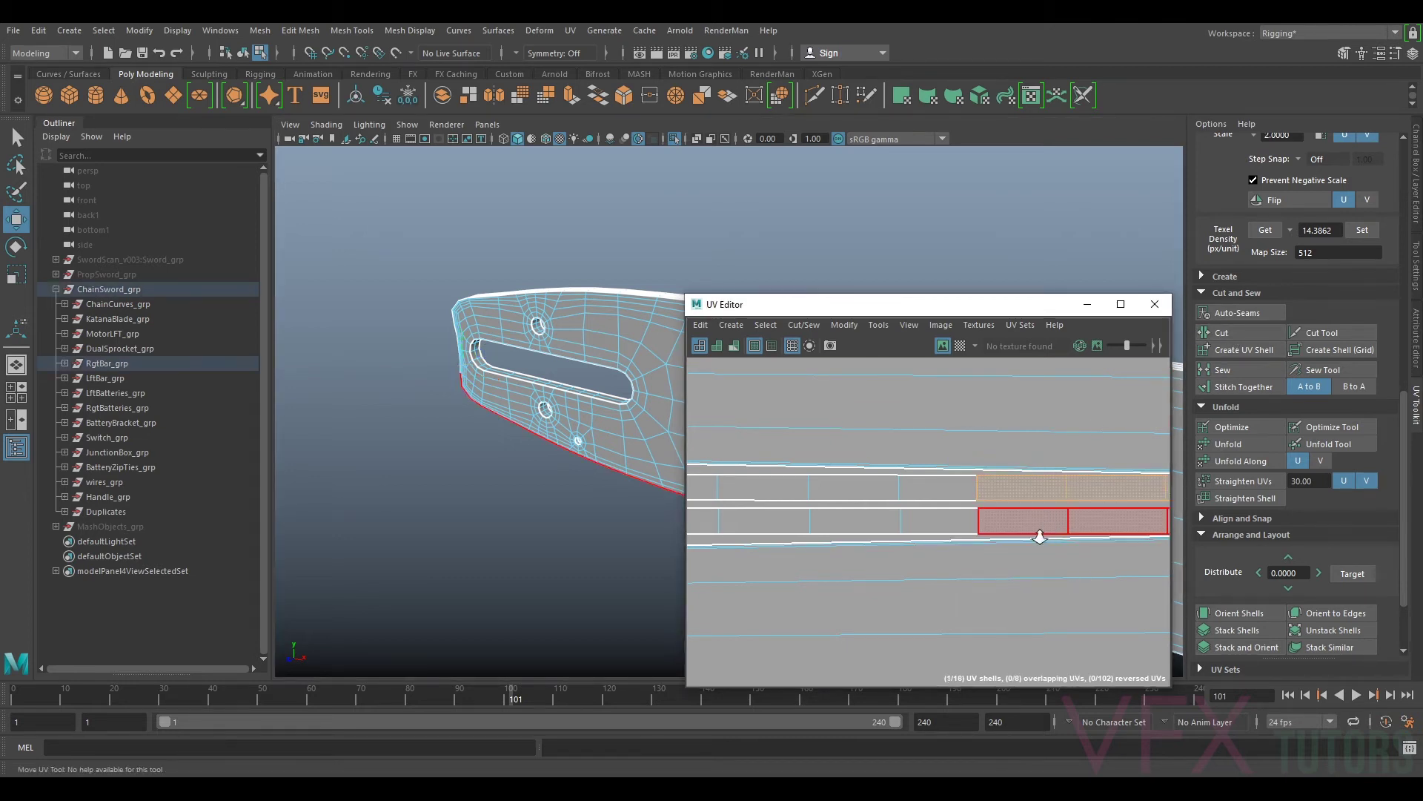
scroll(1066, 522, down, 7)
scroll(1075, 521, down, 3)
alt+middle_drag(1140, 527, 961, 523)
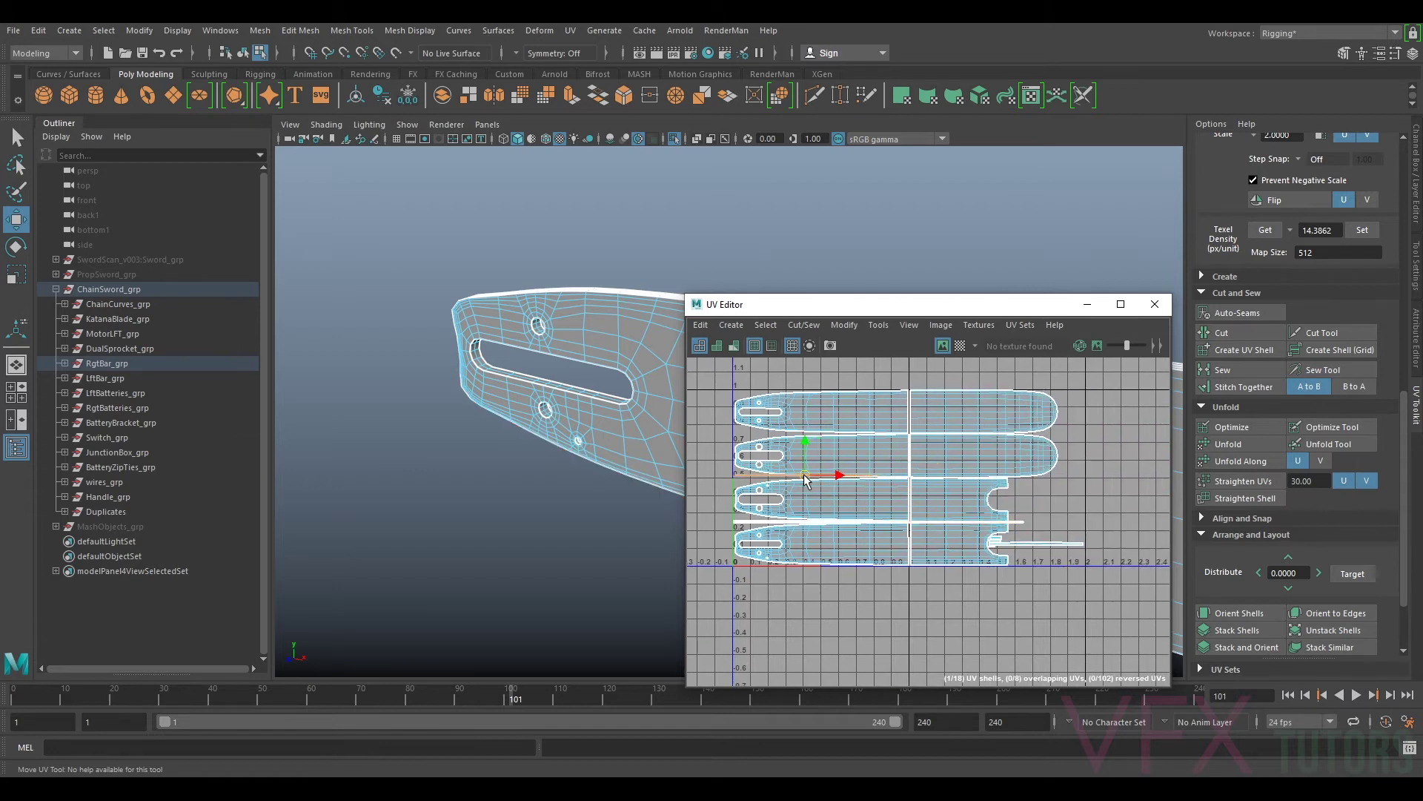
Step: Examine how the strips fit in both gaps, and undo the move of the single cut-off piece
scroll(1065, 534, down, 3)
scroll(1038, 511, up, 10)
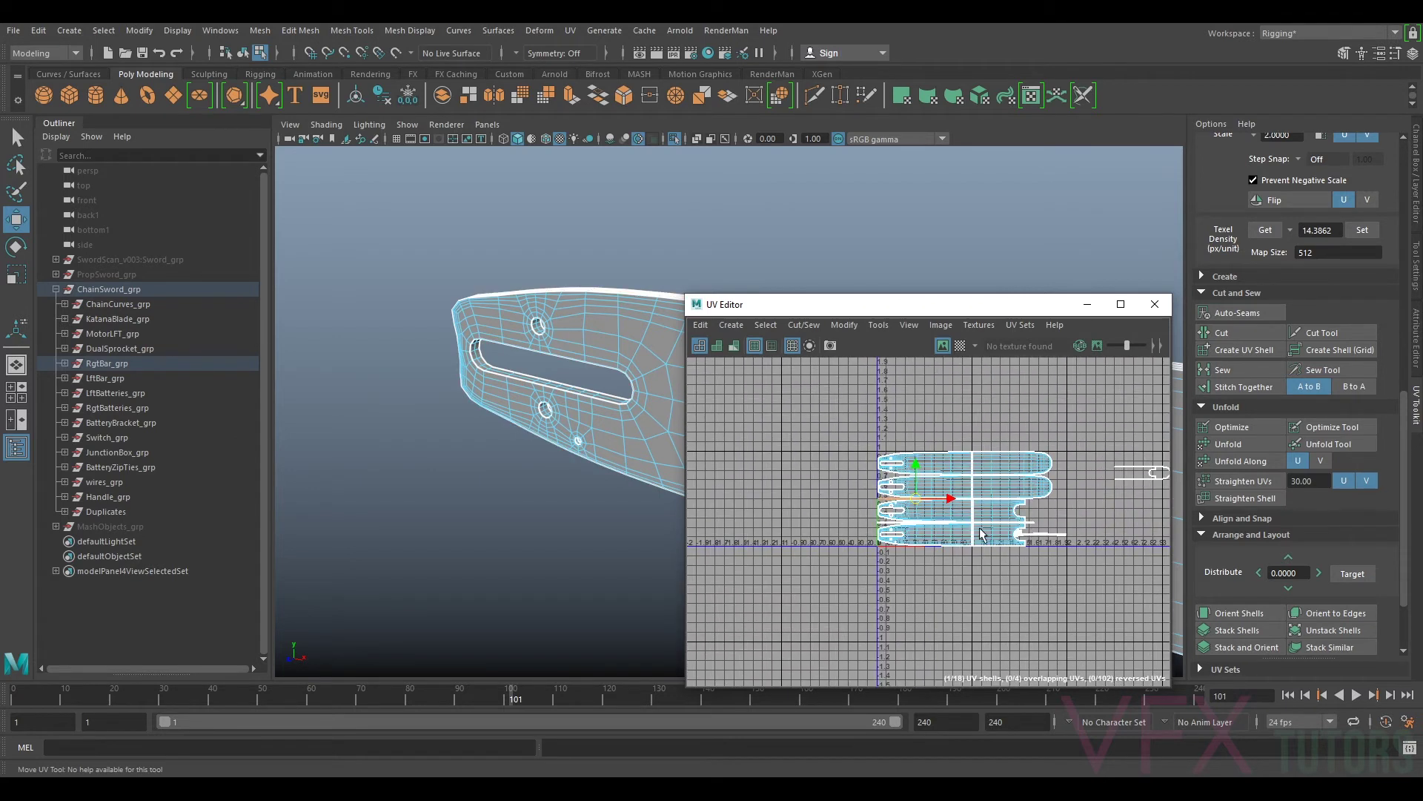
alt+middle_drag(1066, 467, 946, 578)
scroll(947, 578, up, 5)
alt+middle_drag(952, 496, 880, 626)
alt+middle_drag(1127, 440, 955, 475)
scroll(955, 475, down, 2)
scroll(957, 480, down, 5)
scroll(1015, 509, up, 6)
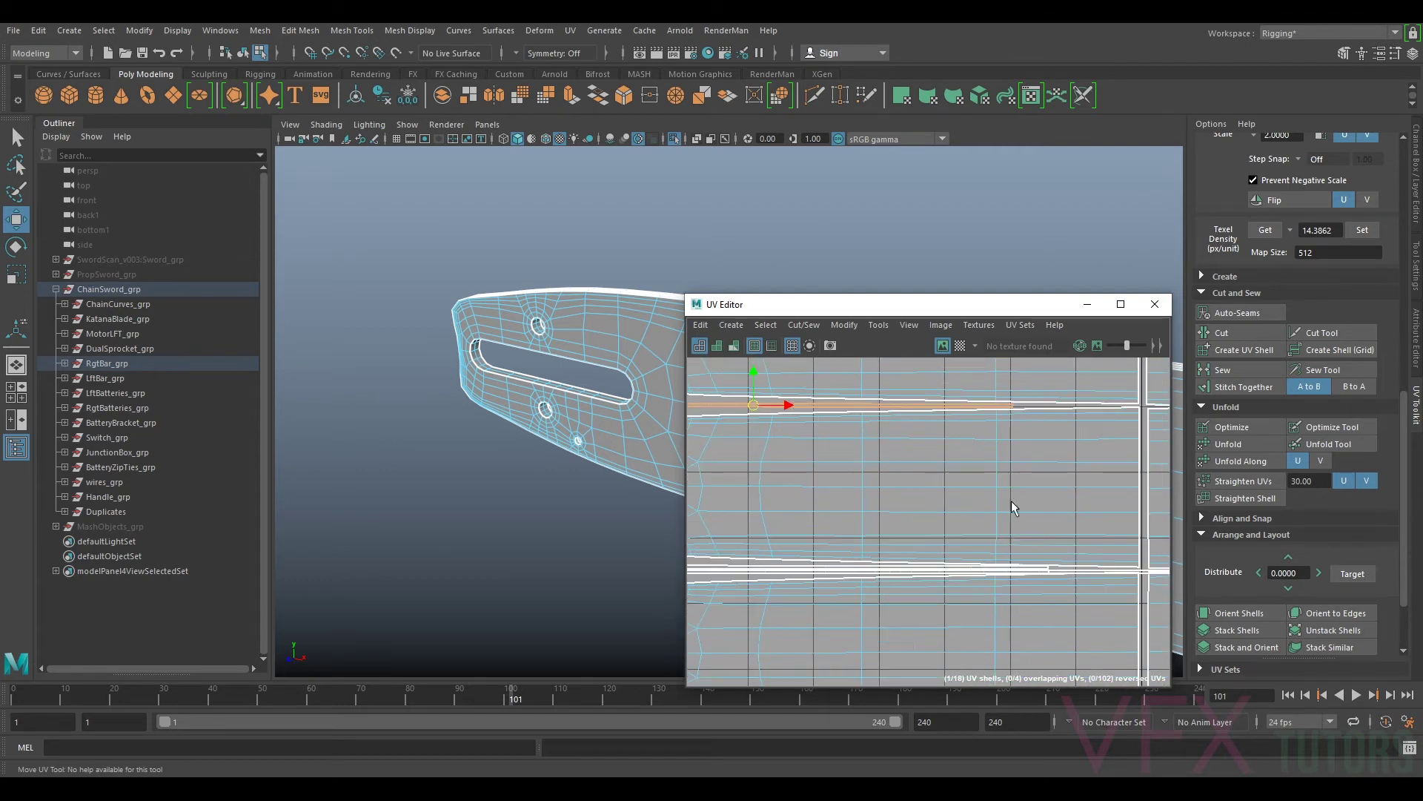
alt+middle_drag(1072, 548, 1000, 486)
scroll(977, 480, up, 2)
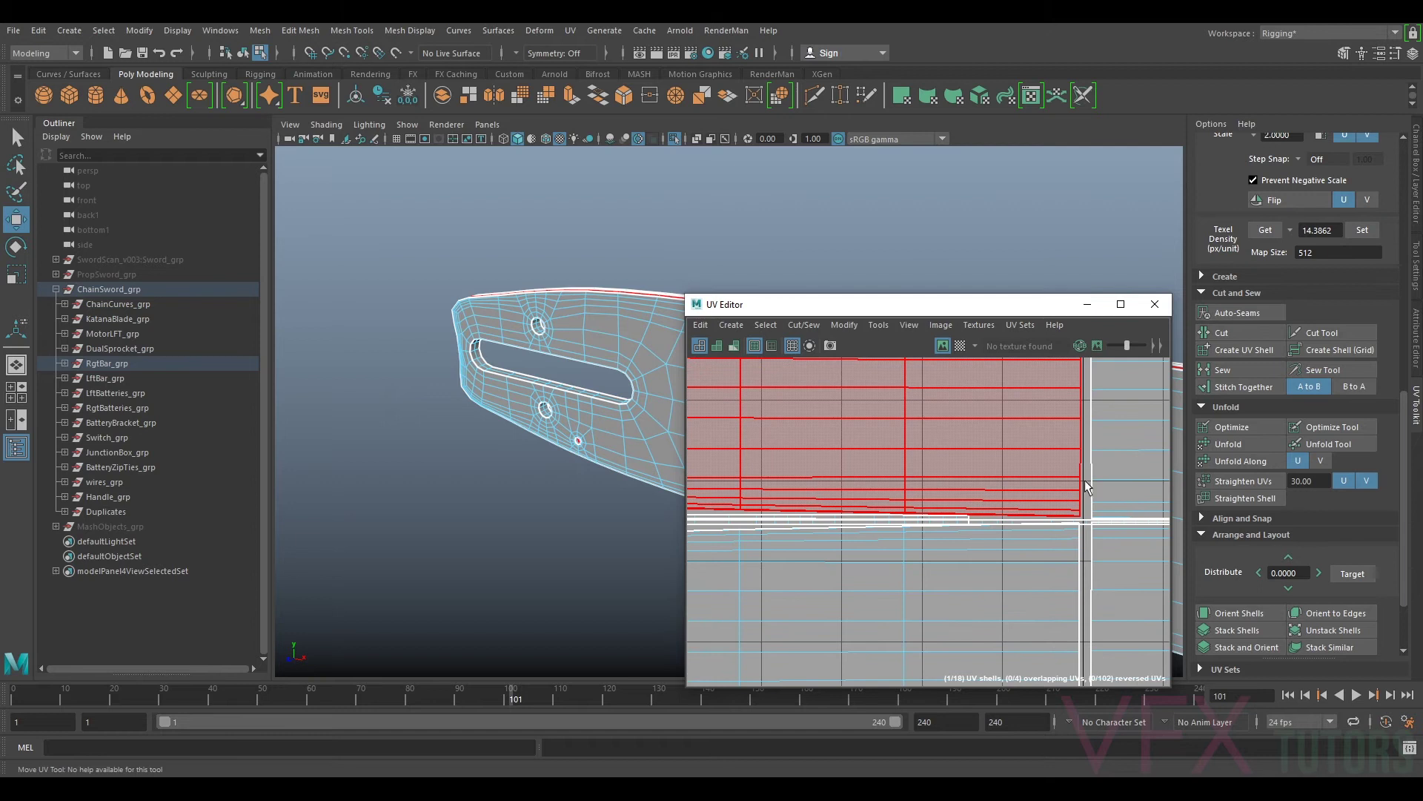
key(ctrl+z)
Step: Select both cut-off strip pieces and move them together into the gap between the two middle rows, near V 0.5
click(1023, 547)
scroll(953, 483, up, 3)
click(942, 486)
shift+click(940, 482)
scroll(995, 485, down, 9)
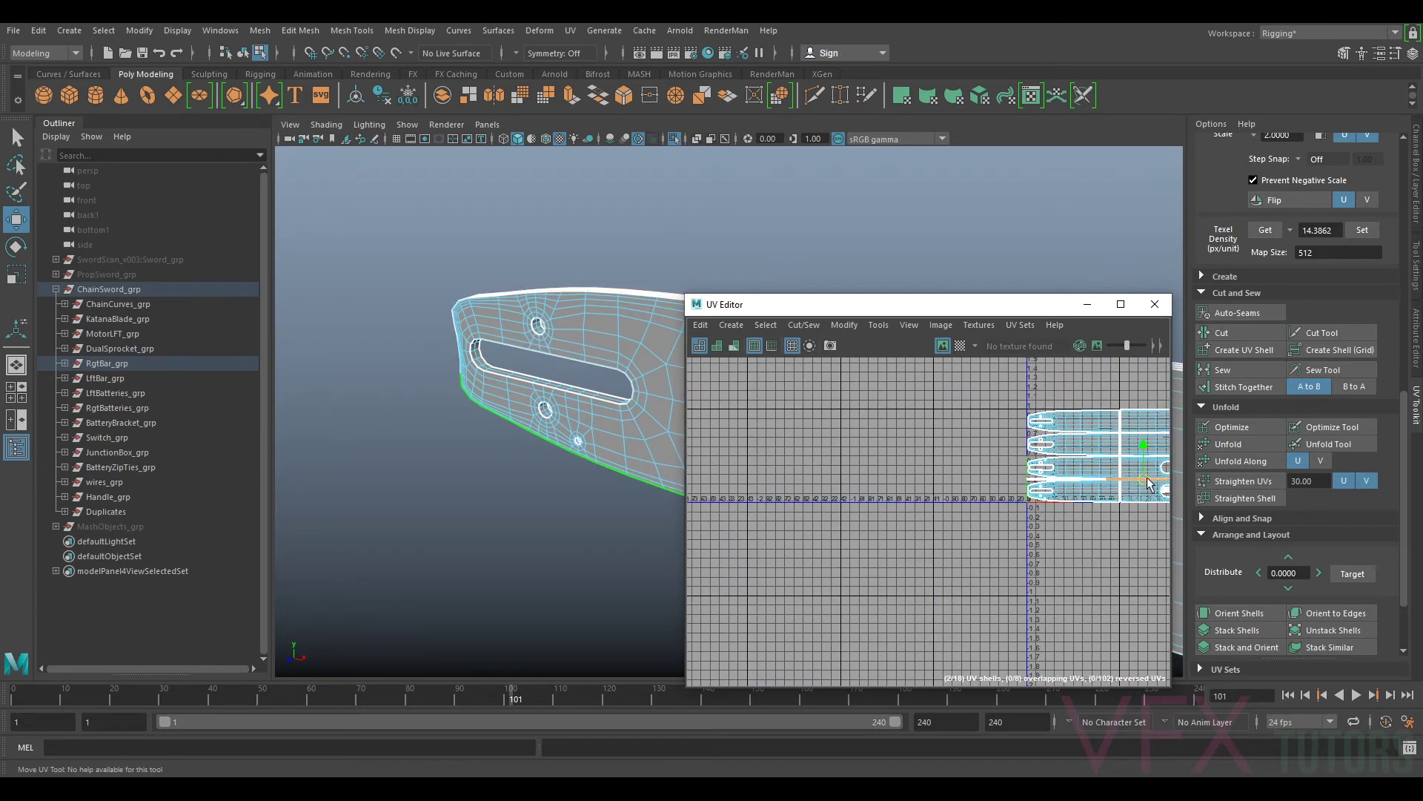
scroll(1070, 460, up, 5)
scroll(1026, 447, up, 5)
alt+middle_drag(1138, 445, 1017, 492)
drag(1026, 490, 1023, 465)
alt+middle_drag(900, 475, 1018, 482)
scroll(1133, 479, down, 3)
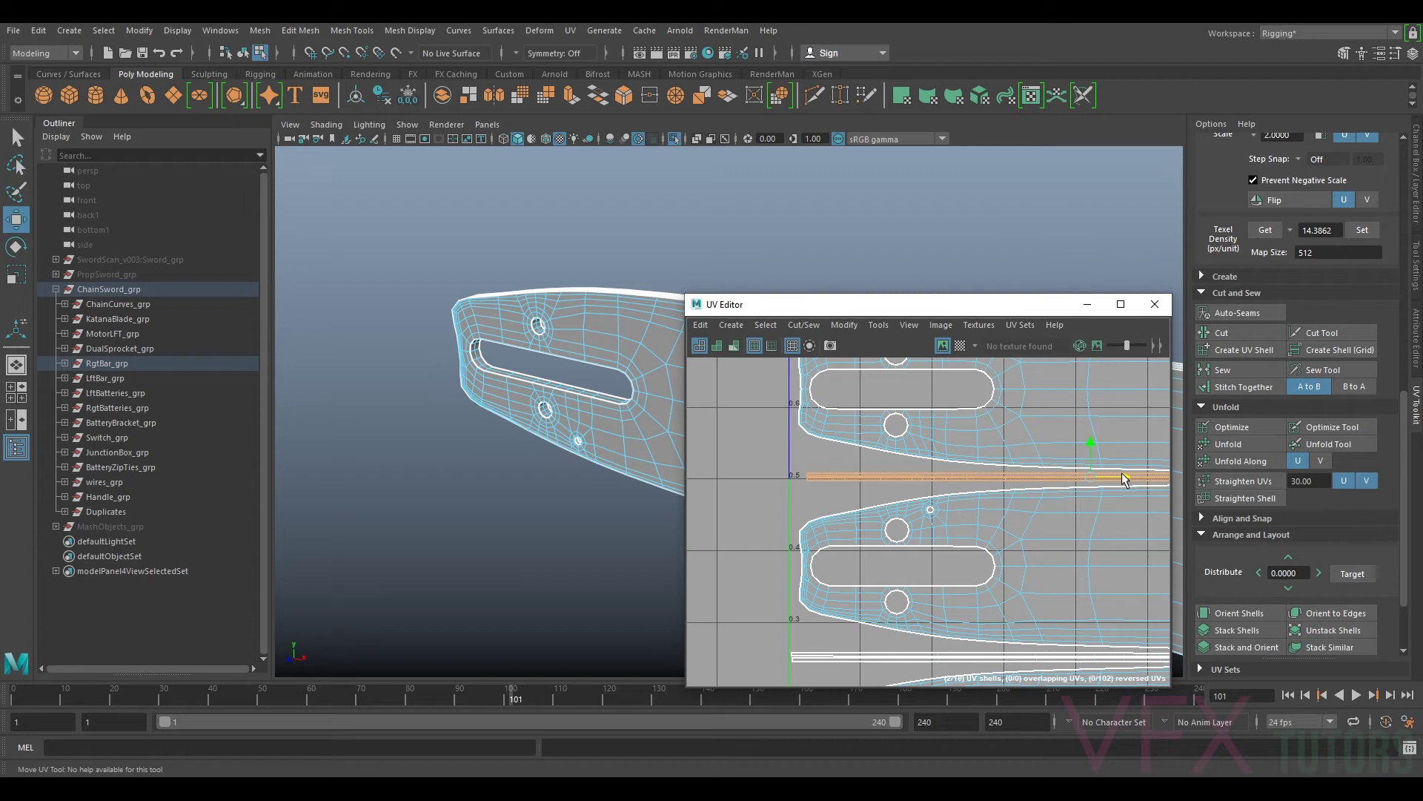
Step: Adjust the pair of short strip pieces so they sit midway between the shells above and below the V 0.5 gap
alt+middle_drag(1112, 480, 1041, 495)
scroll(1041, 469, up, 3)
alt+middle_drag(964, 467, 1144, 467)
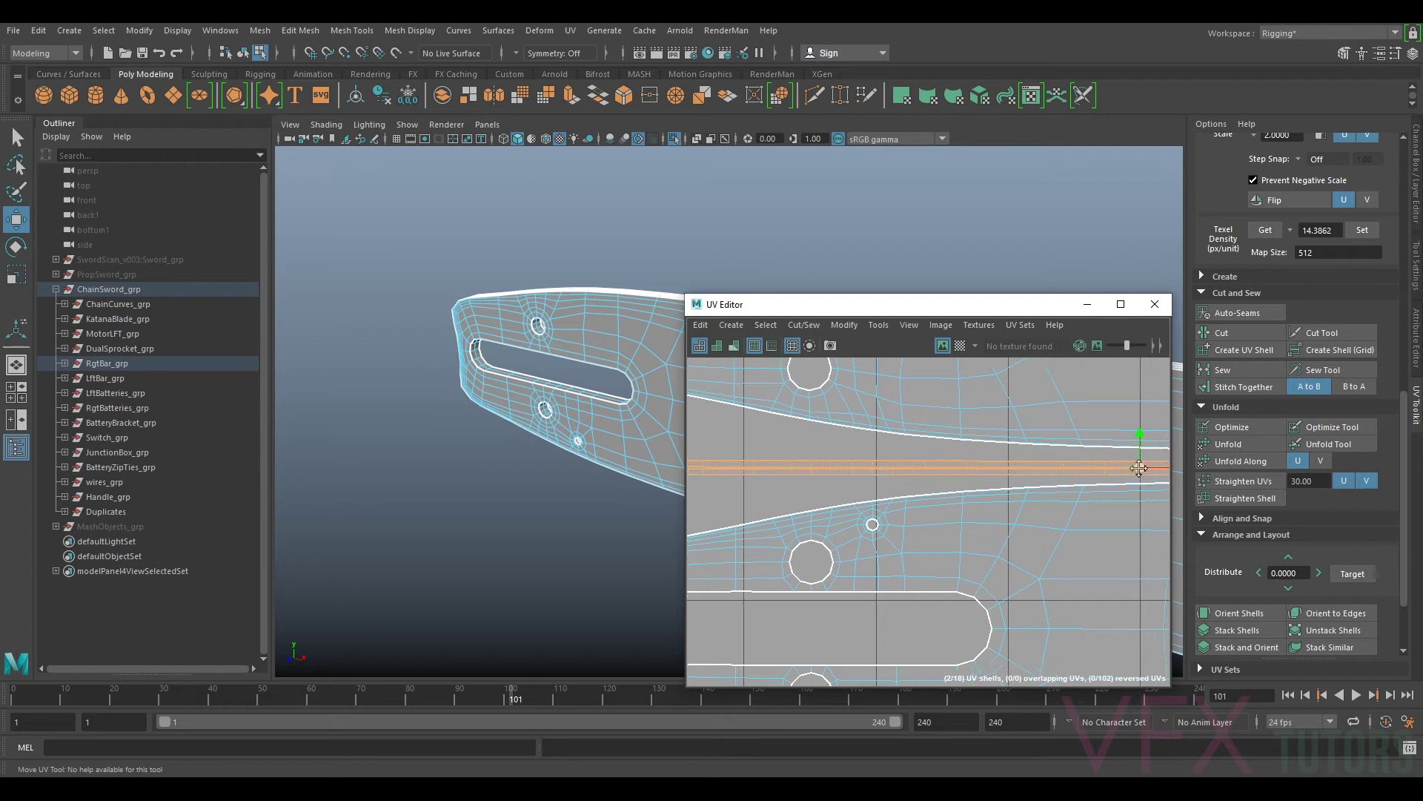
scroll(1144, 468, up, 5)
alt+middle_drag(994, 481, 732, 483)
alt+middle_drag(854, 482, 985, 480)
scroll(975, 478, up, 5)
scroll(930, 473, down, 4)
Step: Orient the upper and lower short strip pieces one after the other with Orient Shells
click(940, 461)
alt+middle_drag(882, 455, 1156, 470)
alt+right_drag(756, 449, 909, 476)
scroll(924, 495, down, 5)
alt+middle_drag(1068, 470, 732, 467)
click(1246, 610)
click(1026, 524)
click(1248, 613)
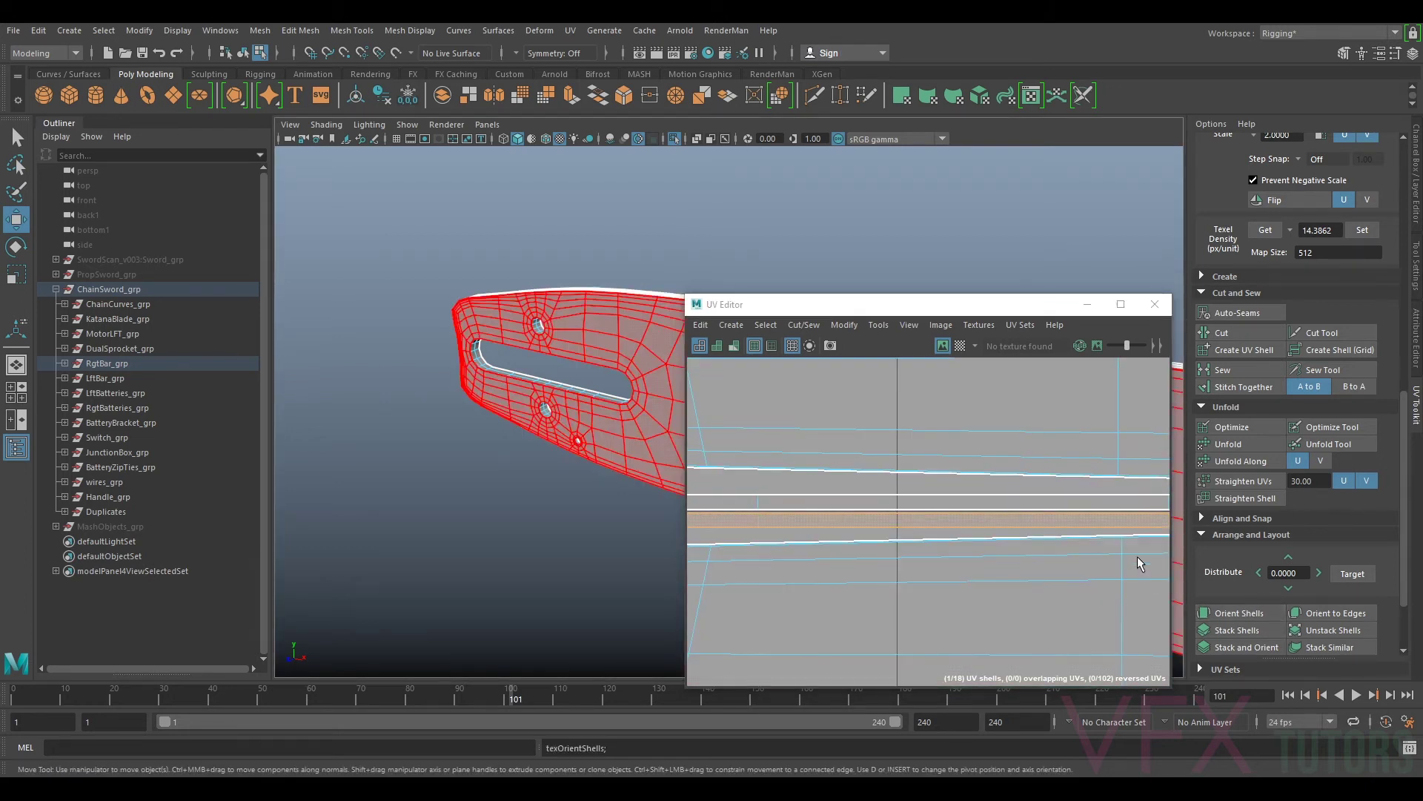
Step: Nudge the upper short strip piece vertically to fit between the shell border and the lower piece
alt+middle_drag(1137, 556, 847, 522)
scroll(964, 535, down, 3)
scroll(1054, 531, down, 4)
alt+middle_drag(1077, 536, 990, 536)
scroll(1007, 535, up, 8)
alt+middle_drag(1016, 445, 1053, 524)
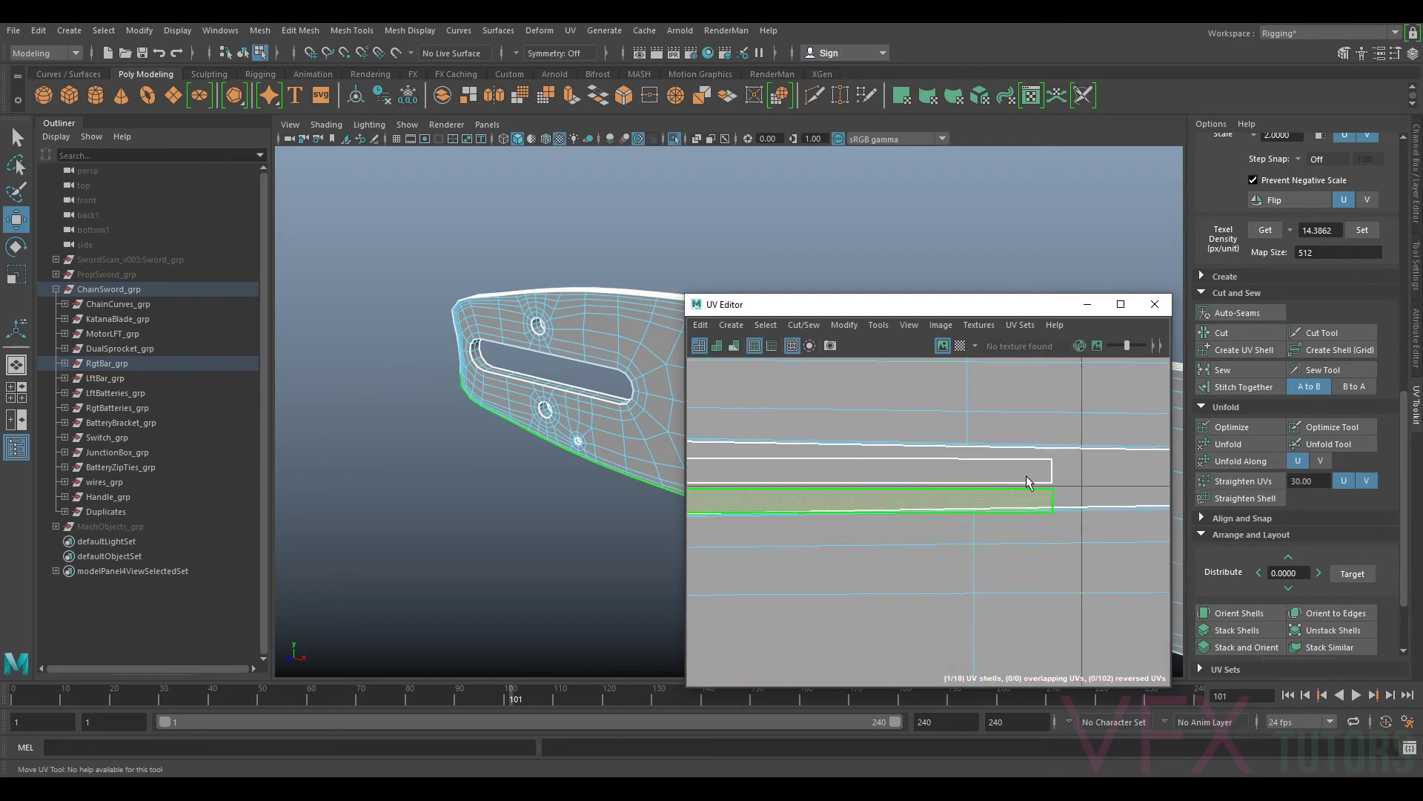
click(1004, 467)
alt+right_drag(1016, 472, 884, 539)
scroll(882, 537, down, 2)
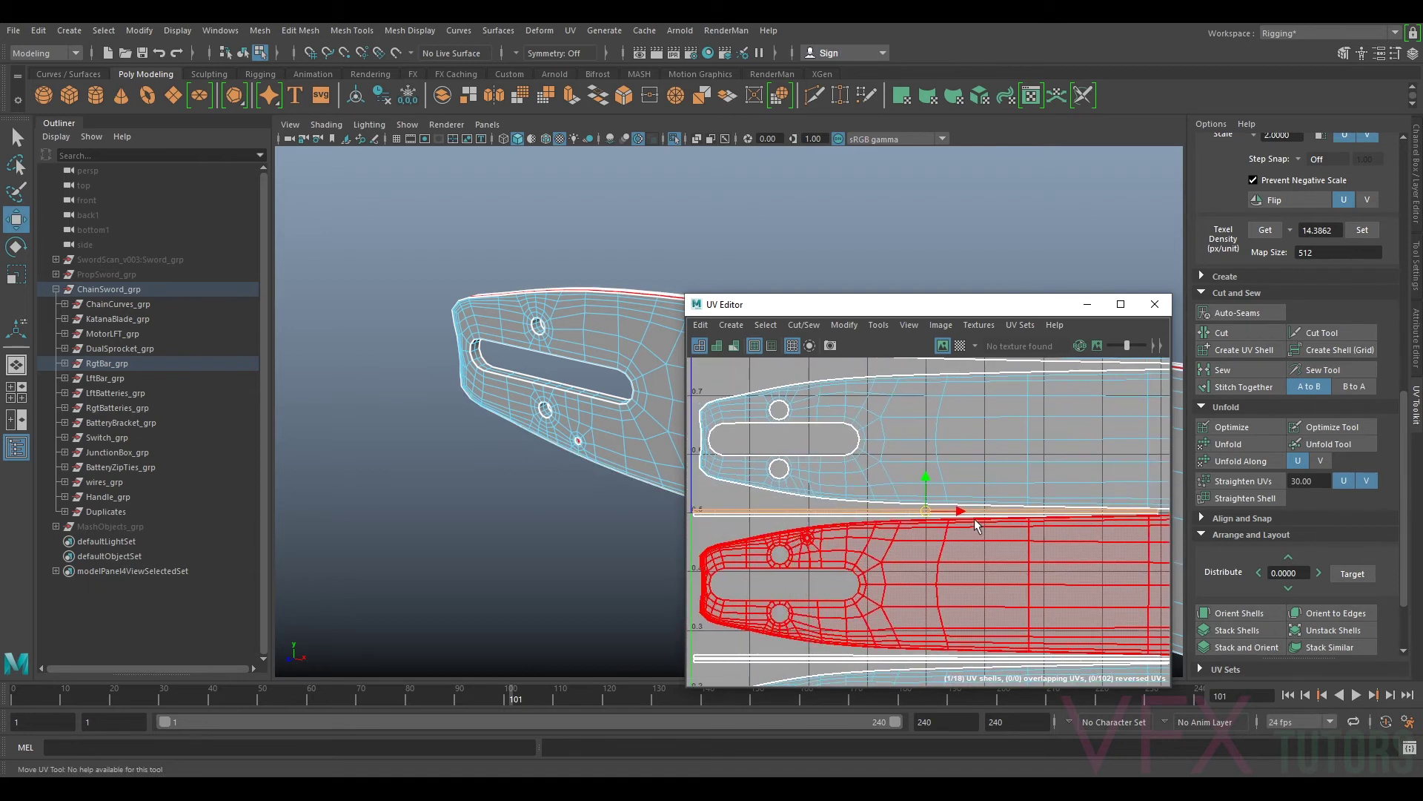
scroll(909, 504, up, 6)
drag(858, 494, 857, 491)
Step: Select the lower short strip piece and adjust its vertical distance from the upper piece
alt+middle_drag(912, 499, 664, 552)
scroll(665, 553, down, 1)
scroll(1023, 556, down, 4)
alt+middle_drag(1036, 556, 766, 546)
alt+right_drag(767, 546, 988, 509)
alt+middle_drag(989, 508, 846, 502)
alt+middle_drag(1091, 503, 781, 531)
click(825, 530)
scroll(794, 539, down, 4)
scroll(779, 540, up, 6)
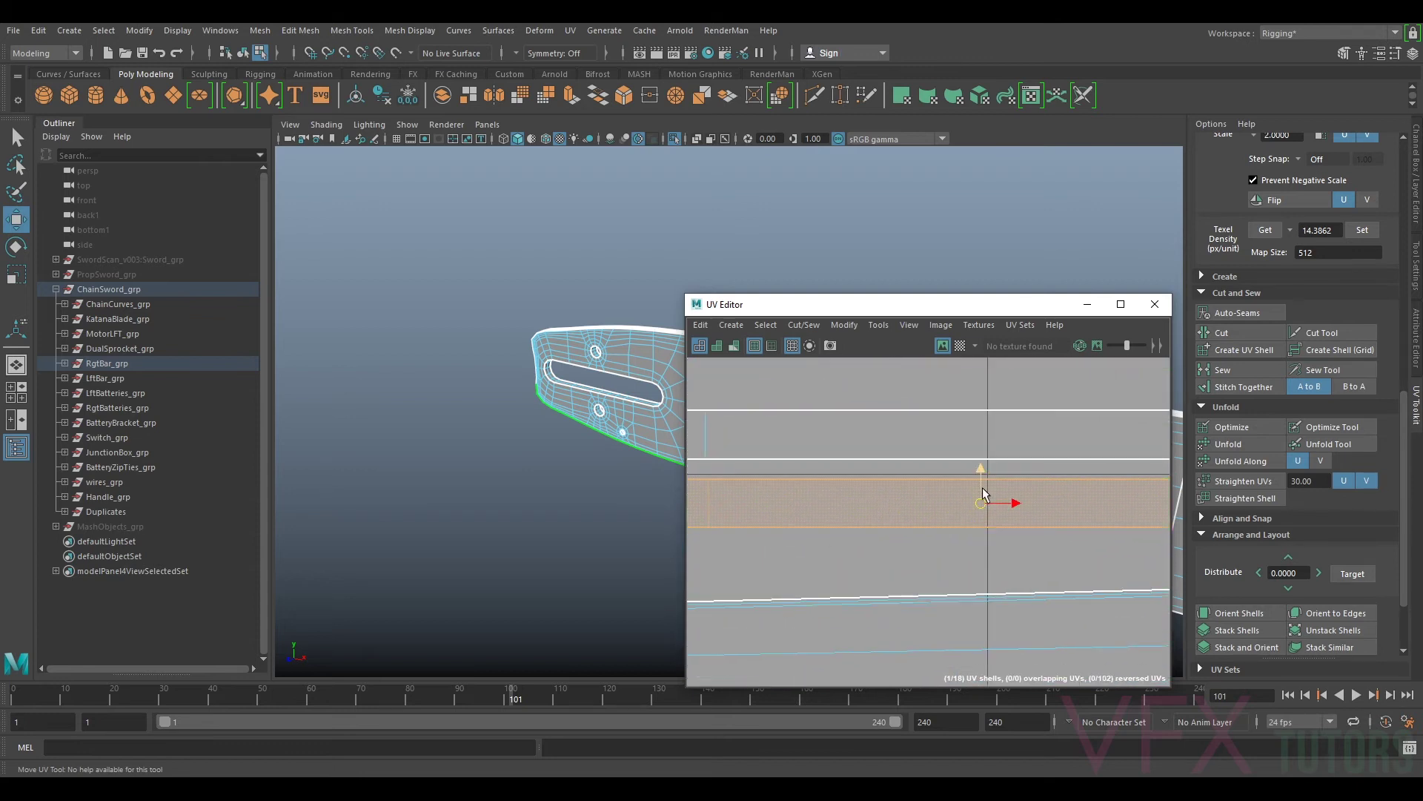
Step: Examine the clearance between the lower short strip piece and the neighbouring shells along its length
scroll(969, 486, down, 4)
alt+middle_drag(1180, 544, 801, 550)
alt+middle_drag(1034, 544, 801, 542)
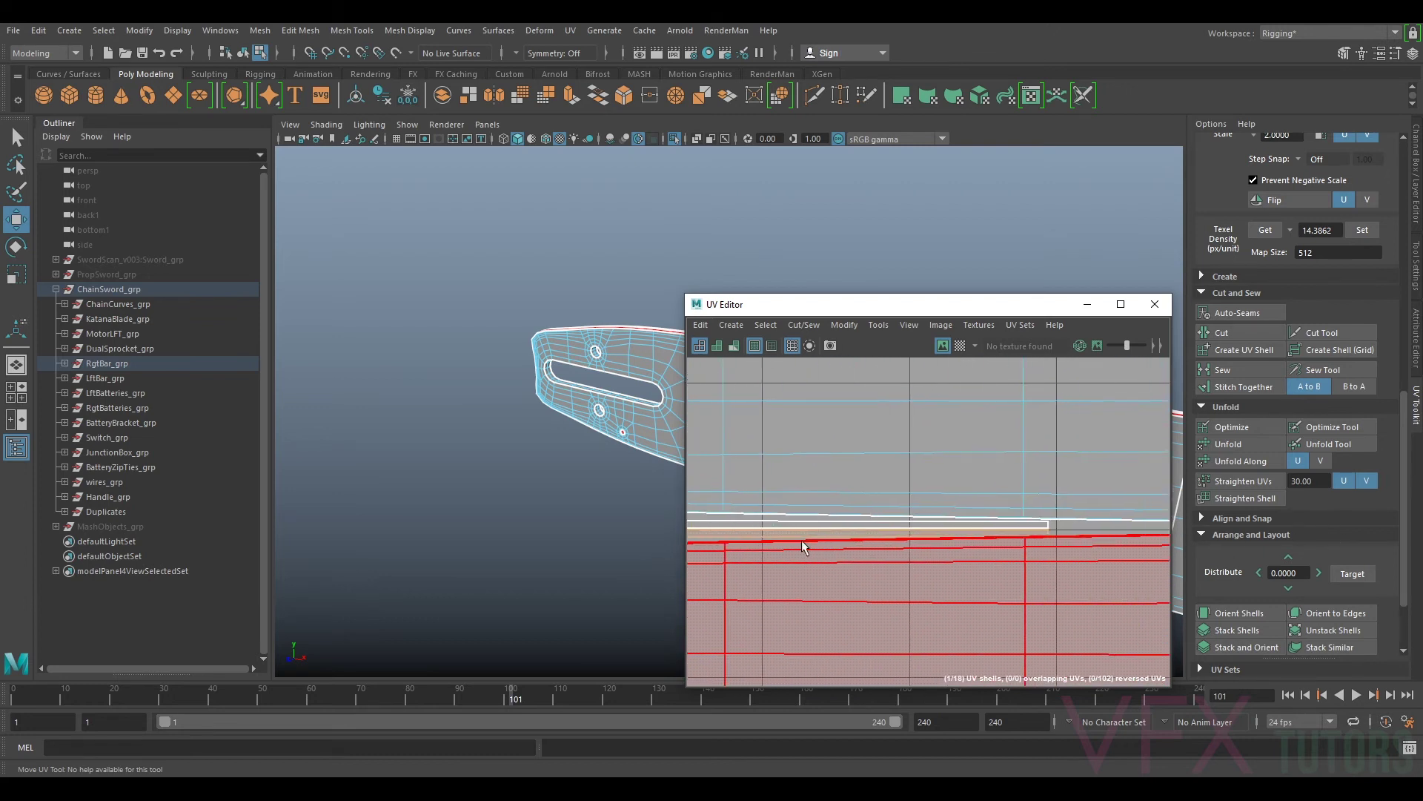
scroll(1058, 544, down, 5)
scroll(1038, 544, up, 7)
scroll(1079, 552, up, 2)
alt+middle_drag(1105, 553, 909, 557)
scroll(910, 560, down, 2)
scroll(823, 559, down, 2)
scroll(809, 556, down, 2)
Step: Adjust the short strip pieces vertically at the wider part of the V 0.5 gap, shifting the upper one upward
alt+middle_drag(808, 556, 1038, 546)
scroll(837, 546, up, 6)
alt+middle_drag(826, 546, 991, 585)
scroll(992, 584, up, 3)
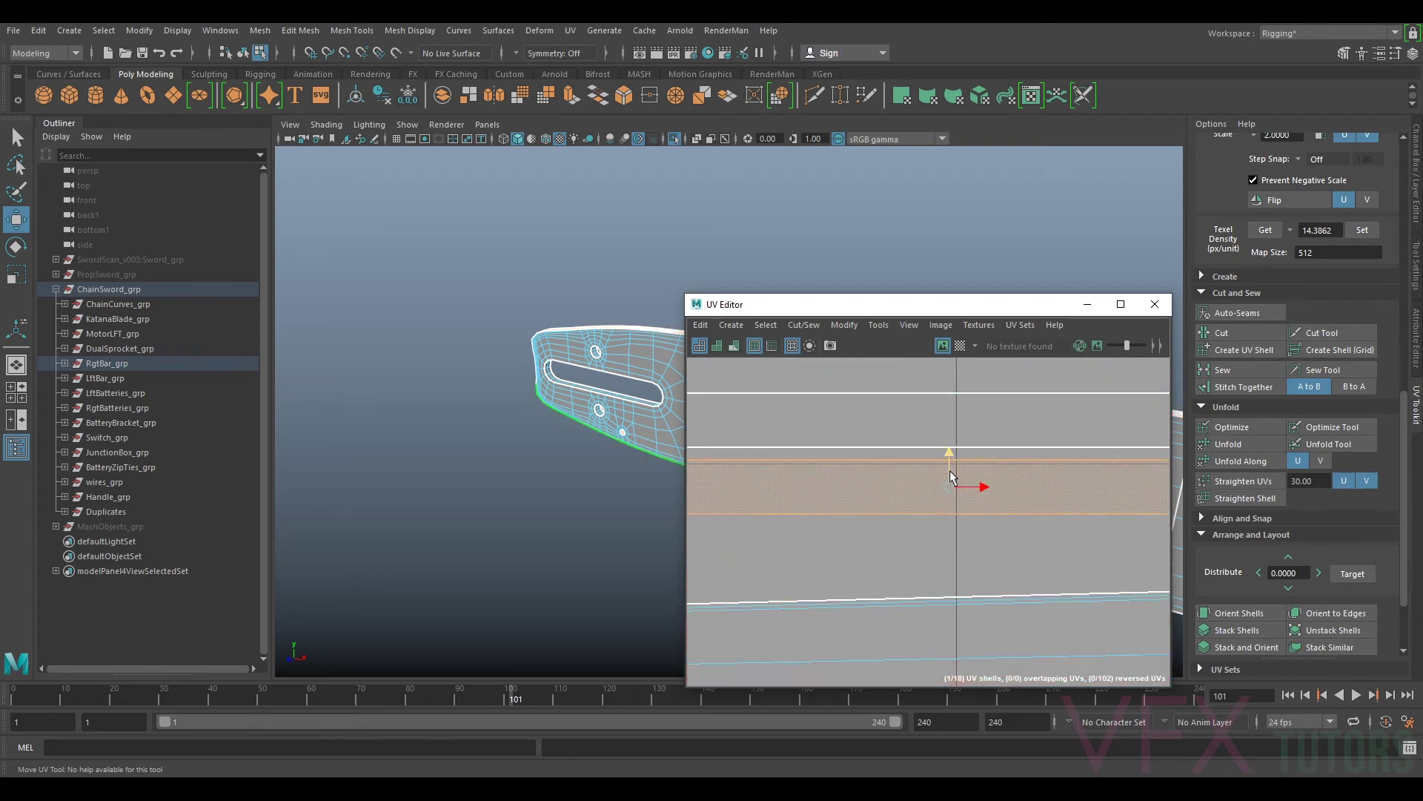
drag(964, 462, 950, 405)
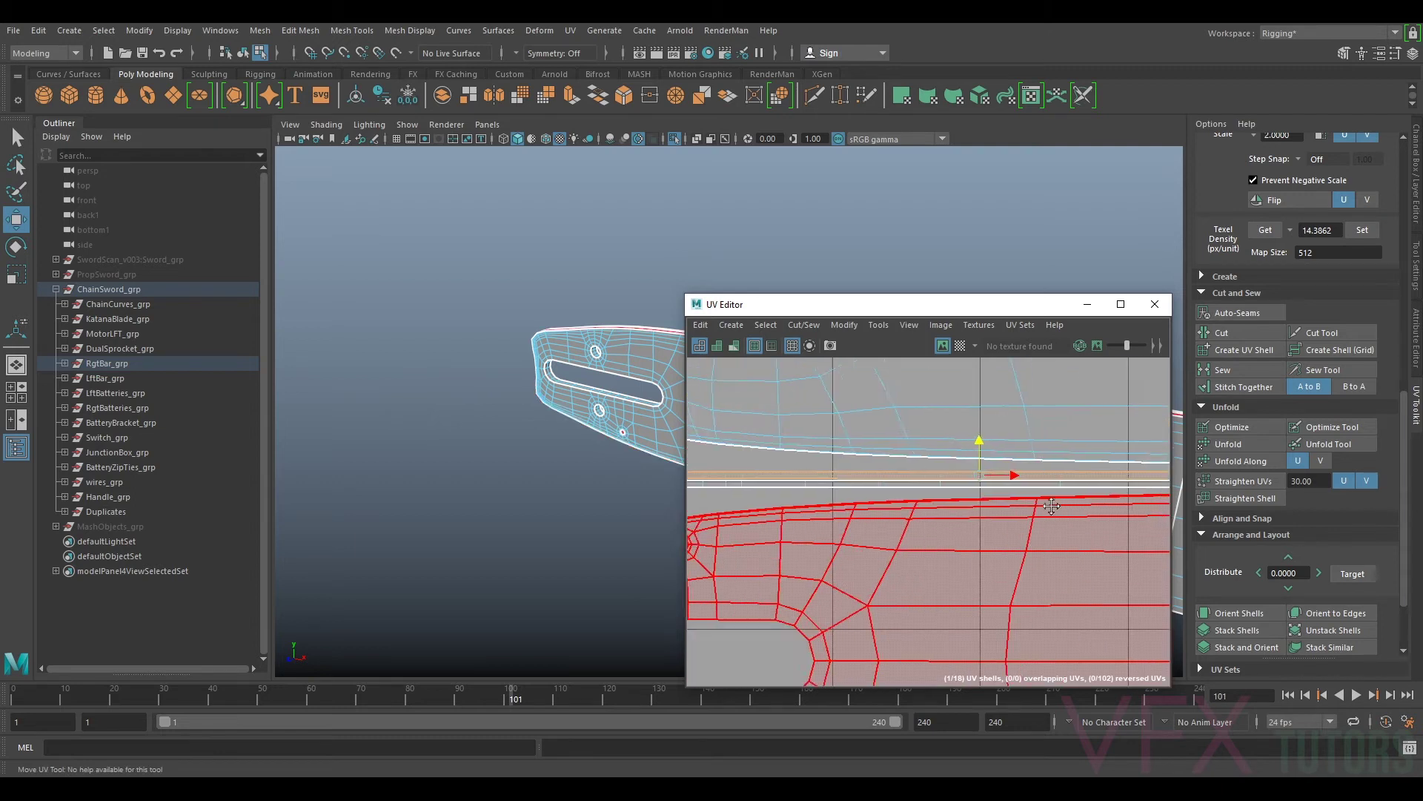
Step: Fine-tune the lower short strip piece's vertical position in the gap between the face shells and clear the selection
scroll(956, 505, down, 5)
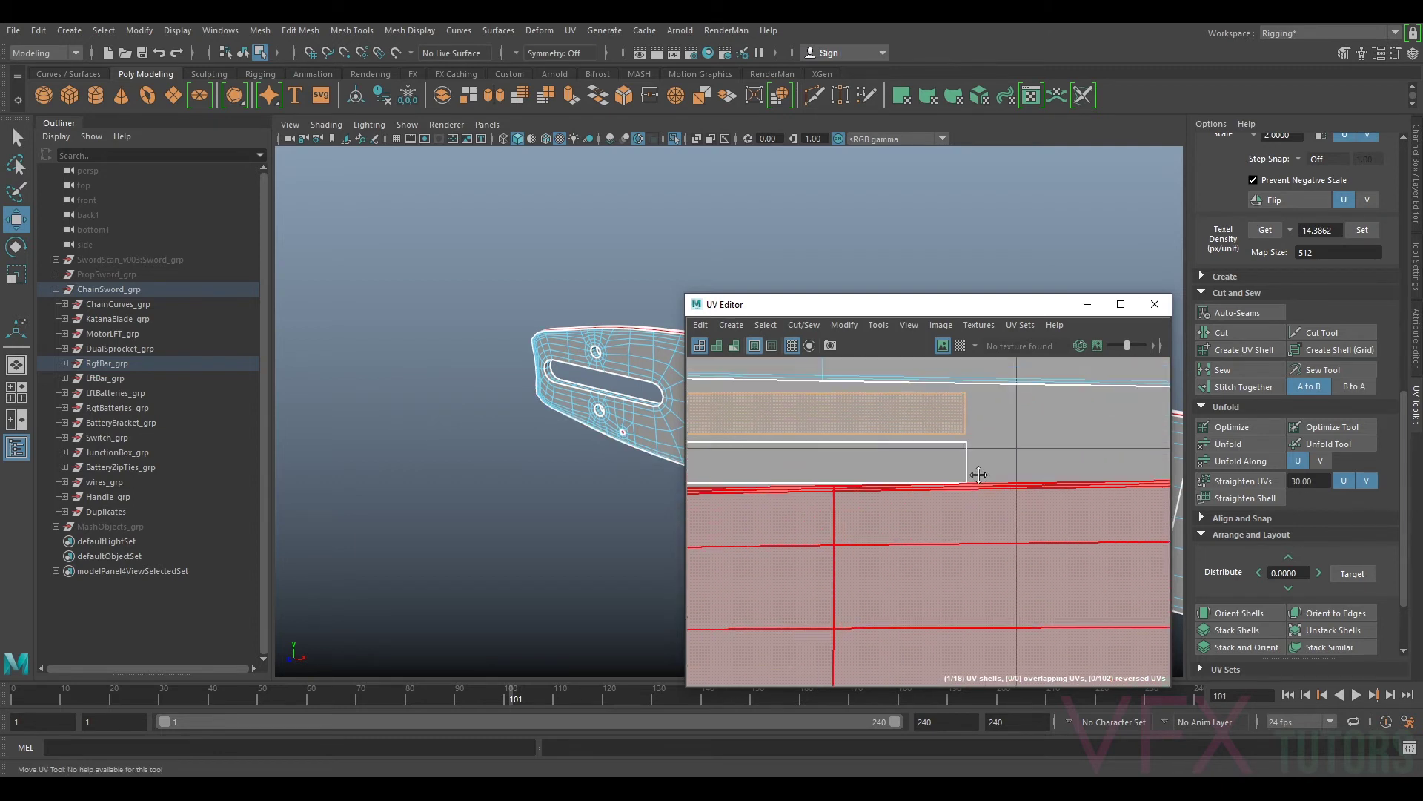
scroll(956, 513, down, 4)
scroll(913, 534, up, 5)
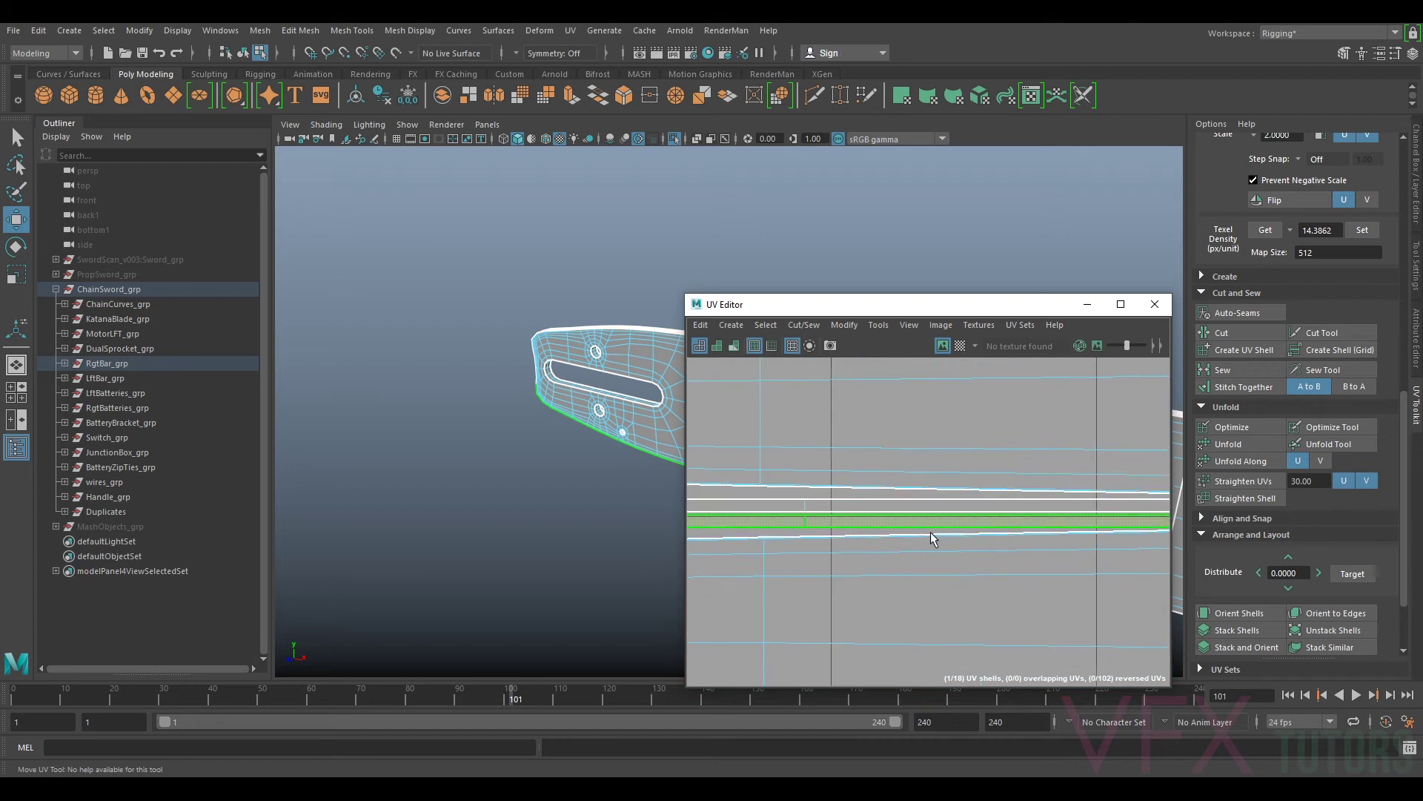
scroll(927, 511, up, 1)
click(913, 517)
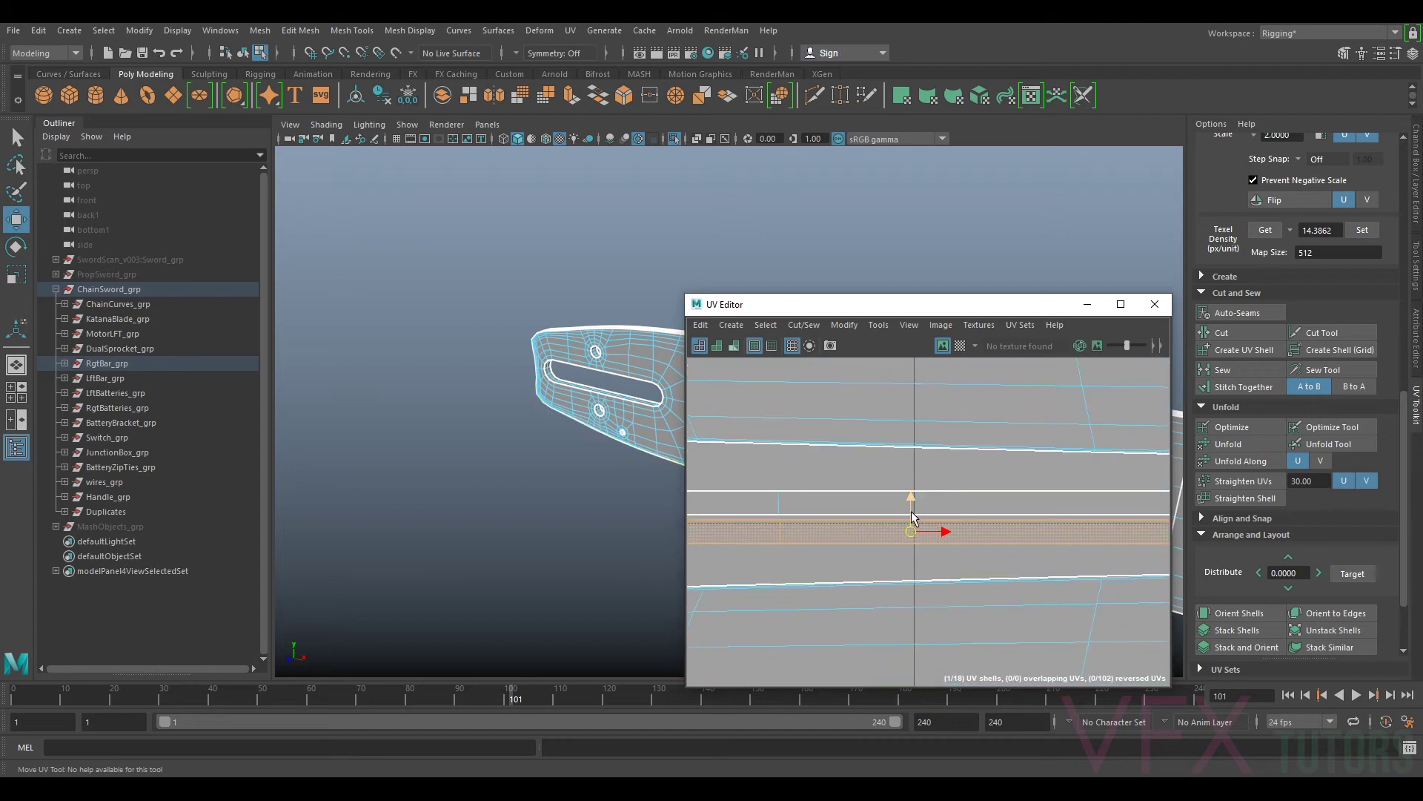
scroll(914, 516, down, 8)
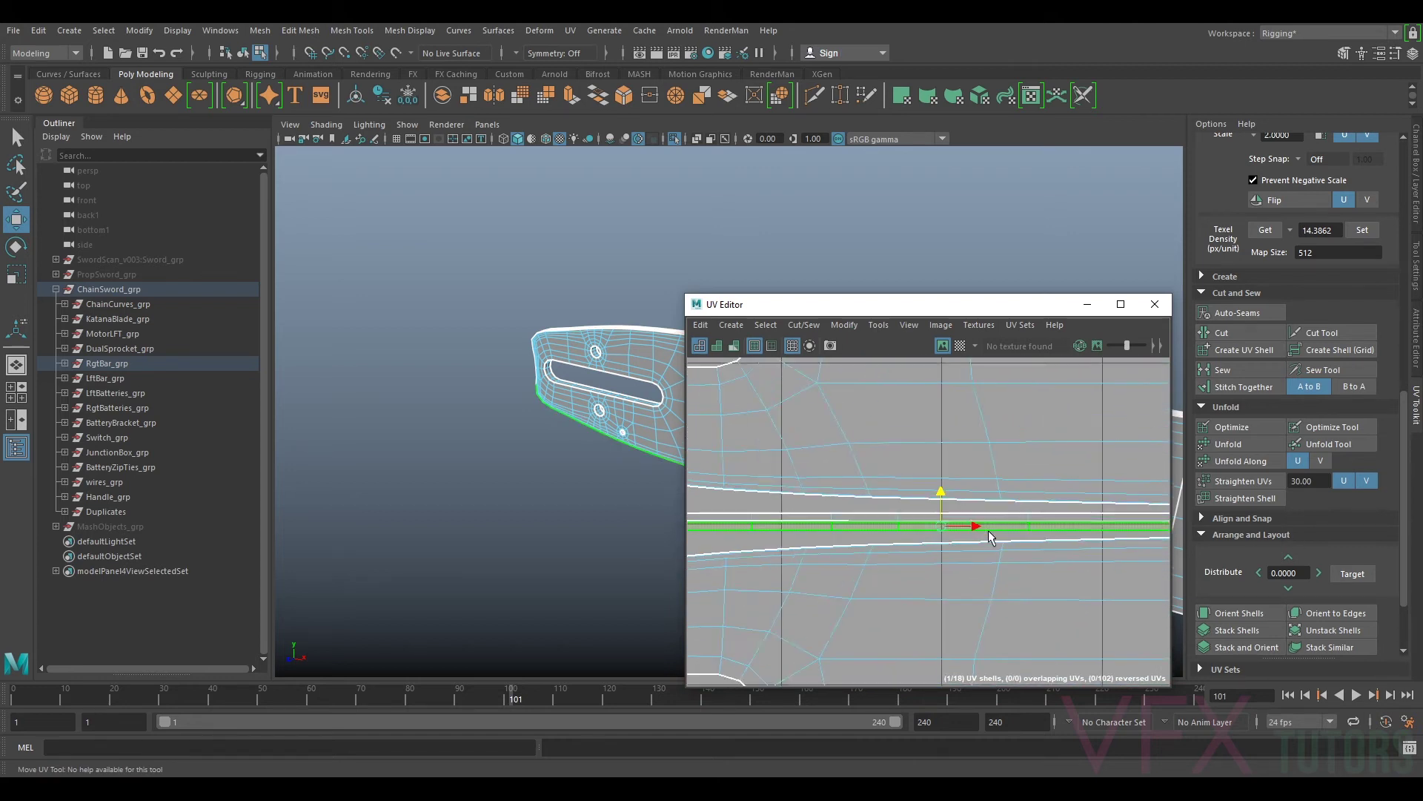
alt+middle_drag(966, 495, 1026, 533)
click(858, 563)
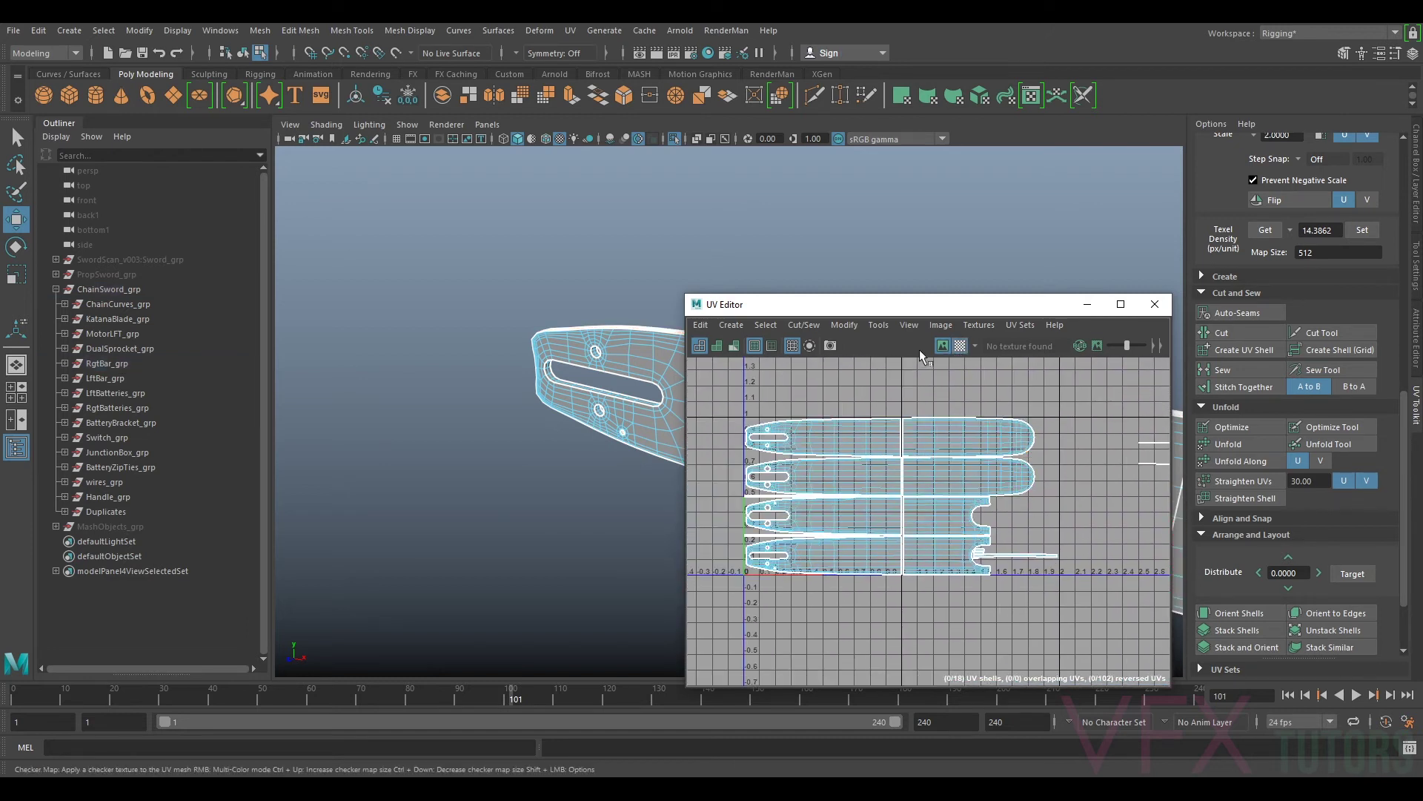
Step: Inspect the bar's texture distribution with the checker map displayed
alt+drag(589, 430, 743, 428)
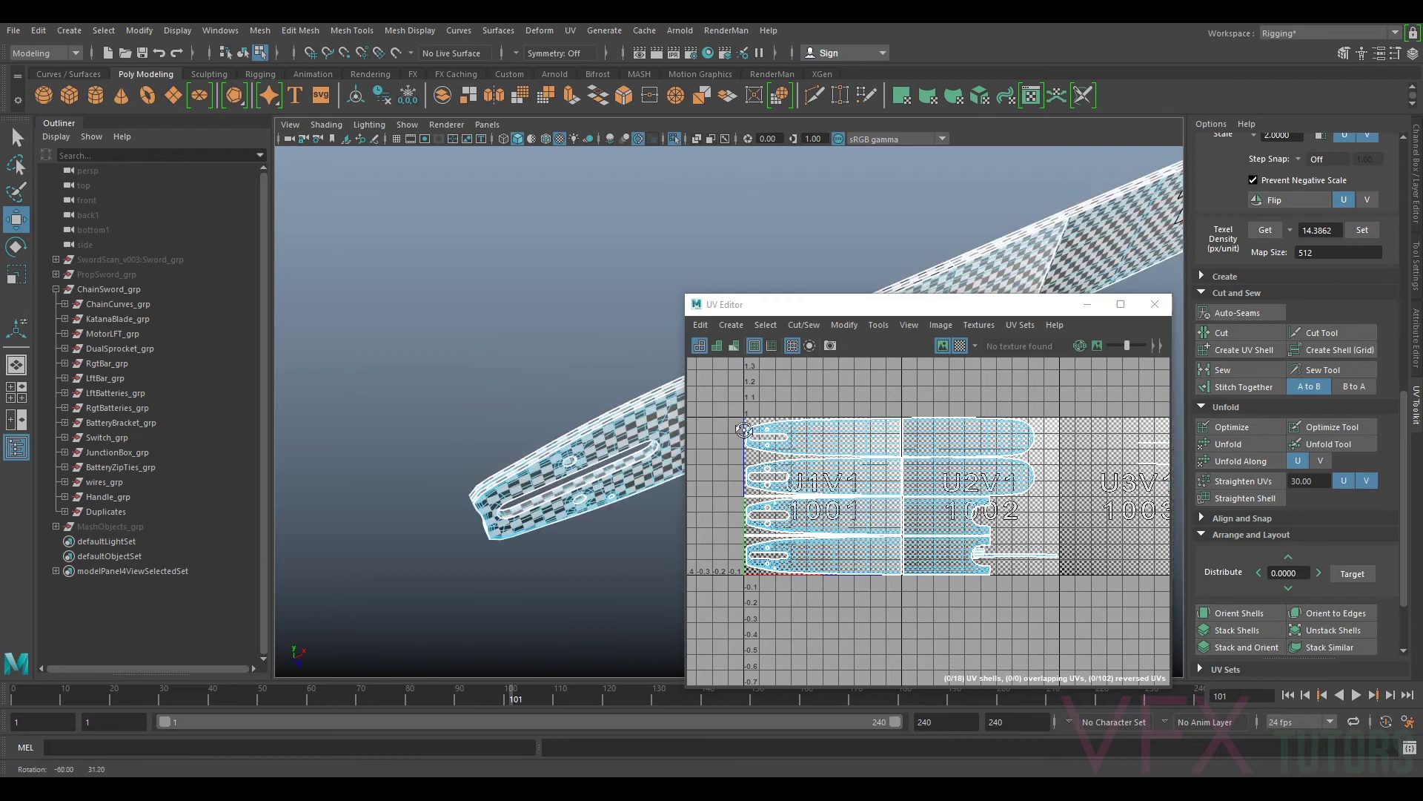
alt+right_drag(519, 415, 633, 443)
alt+drag(634, 443, 604, 376)
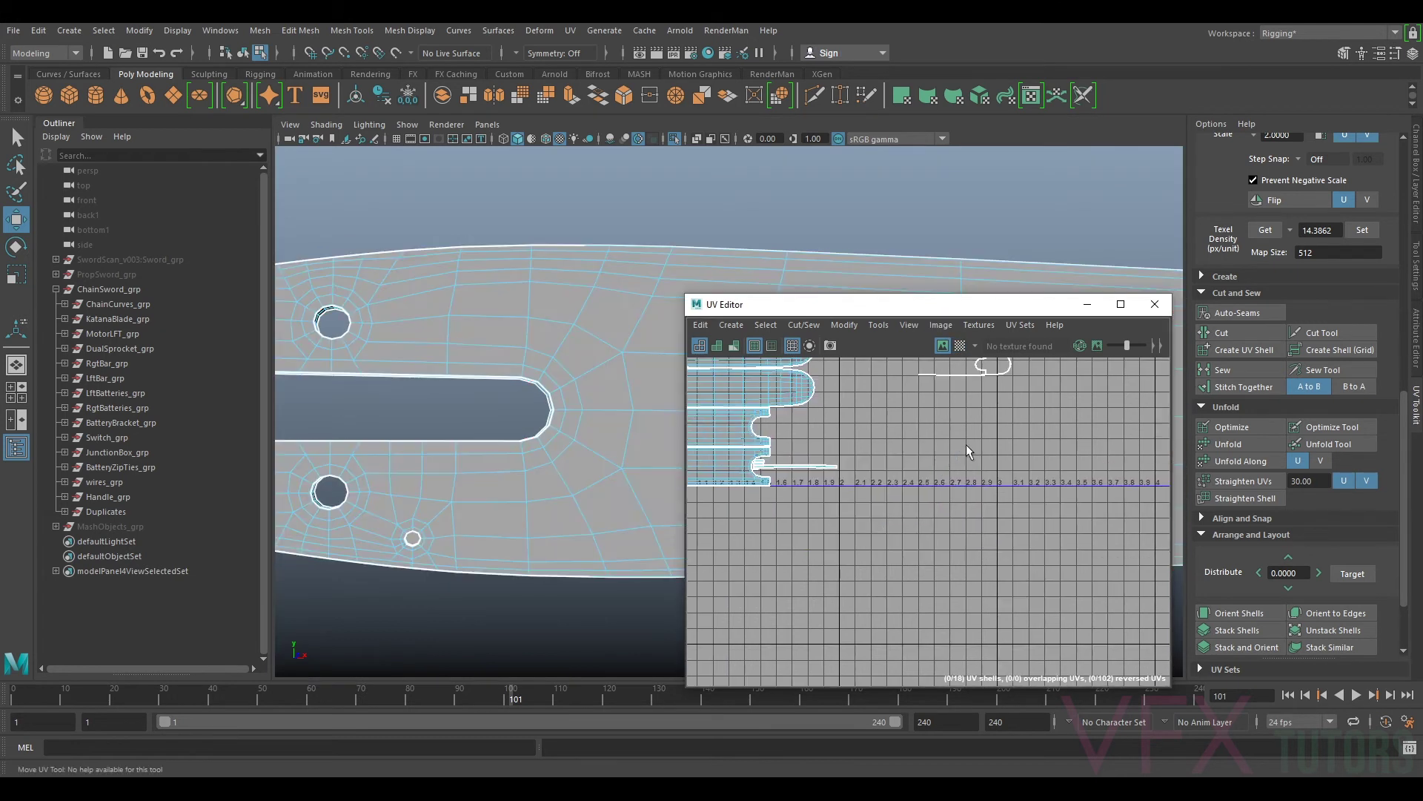
Step: Try selecting the short cross edges at the two inner corners of the notched rim shell
scroll(944, 435, up, 6)
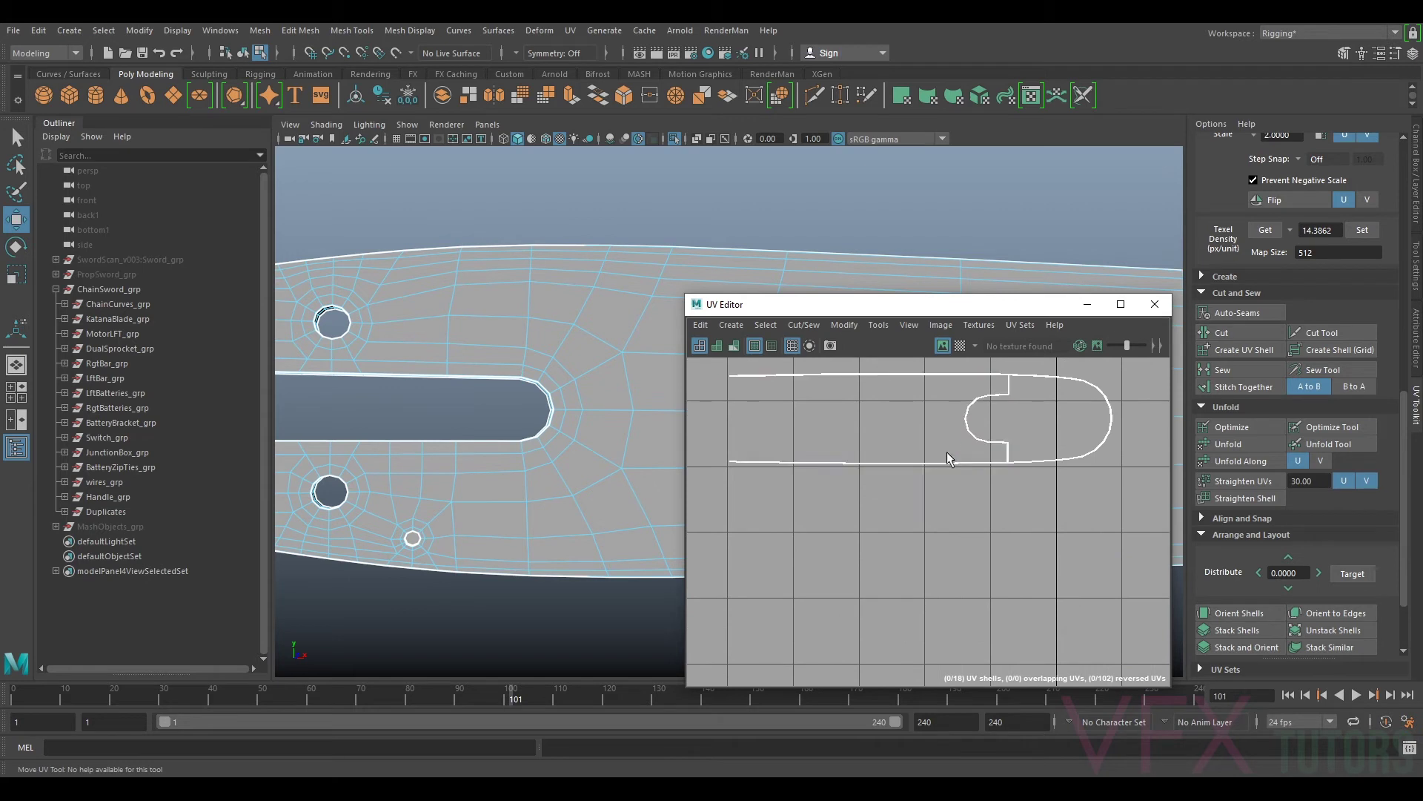
scroll(984, 447, up, 5)
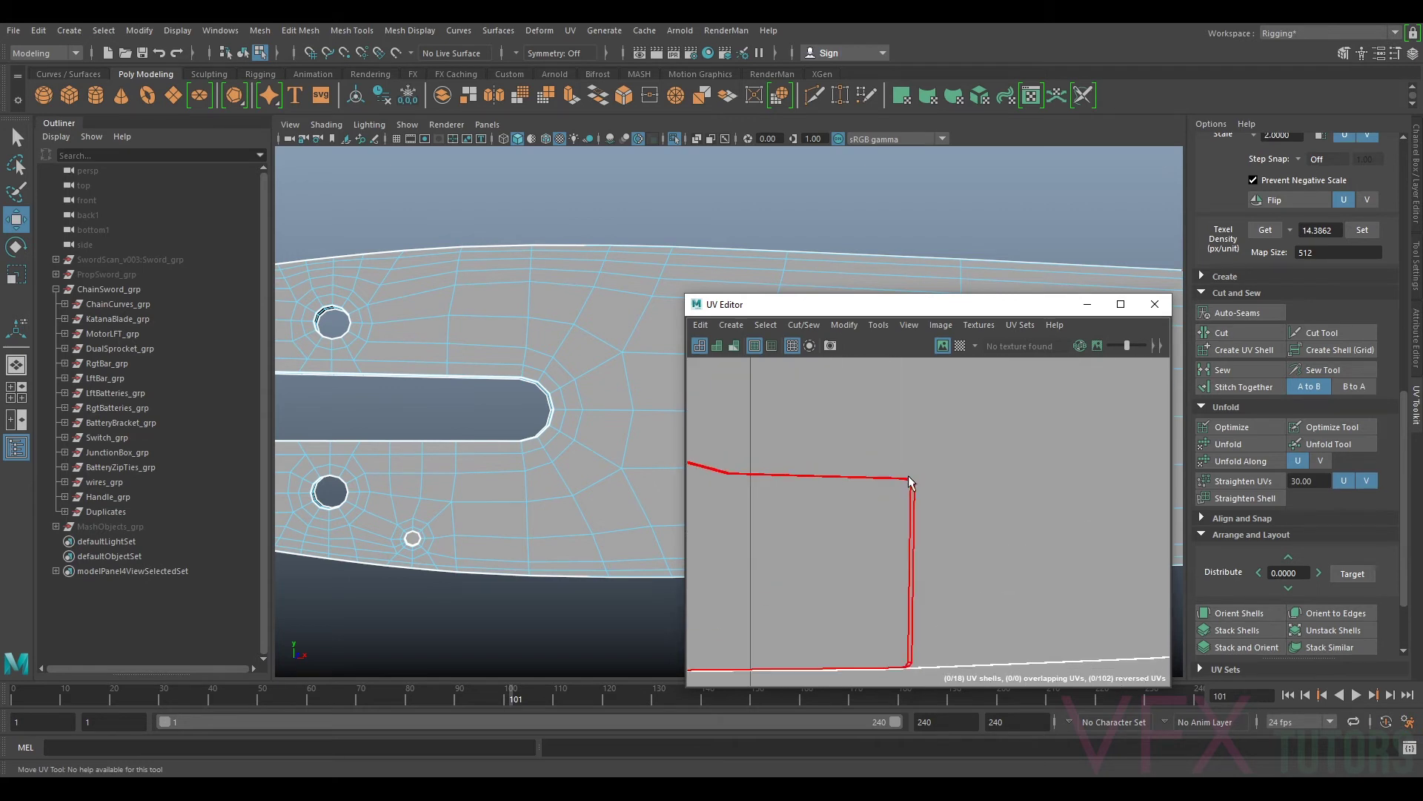
right_drag(911, 478, 911, 434)
scroll(922, 499, up, 4)
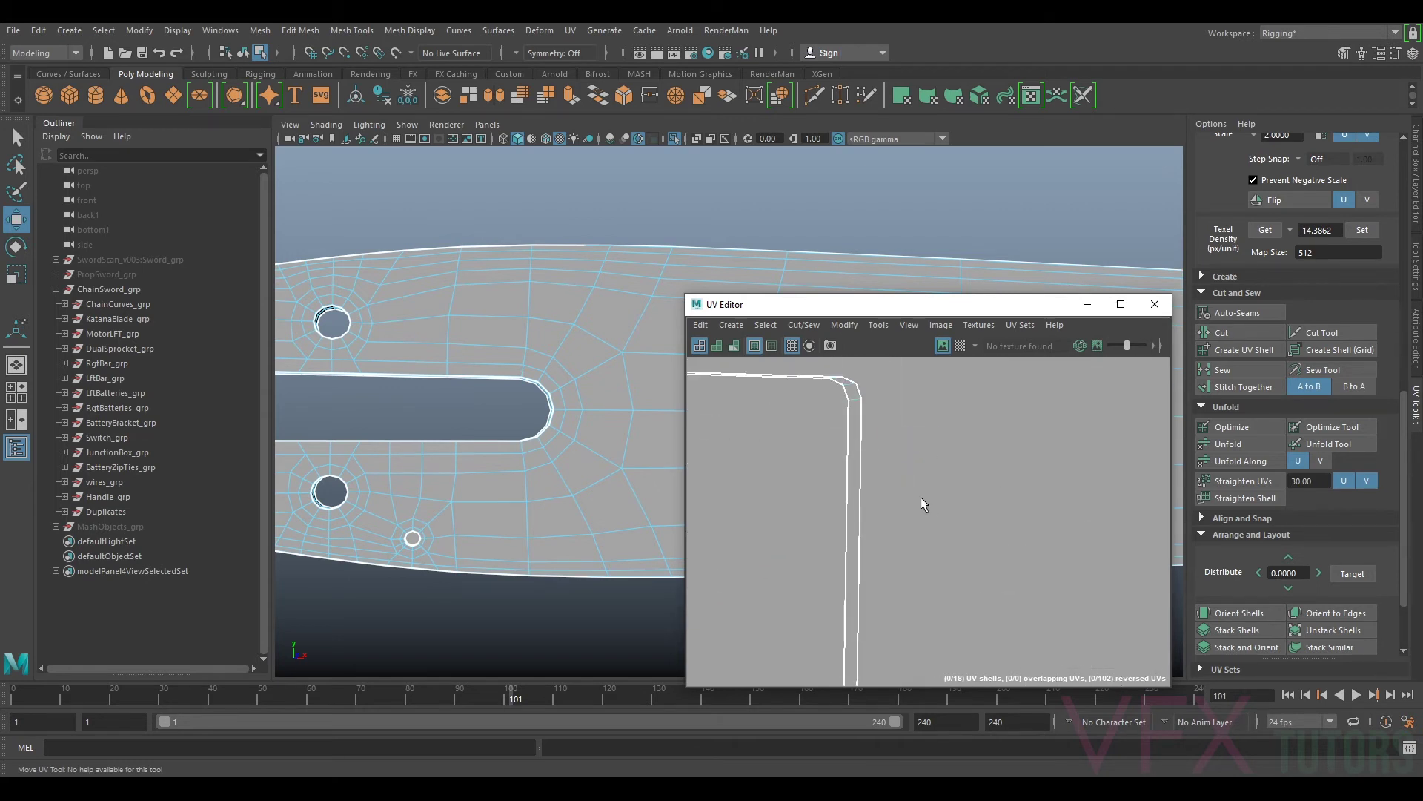
click(852, 385)
scroll(864, 402, down, 5)
alt+middle_drag(954, 392, 992, 575)
scroll(939, 454, down, 4)
alt+middle_drag(939, 454, 899, 686)
scroll(894, 536, up, 5)
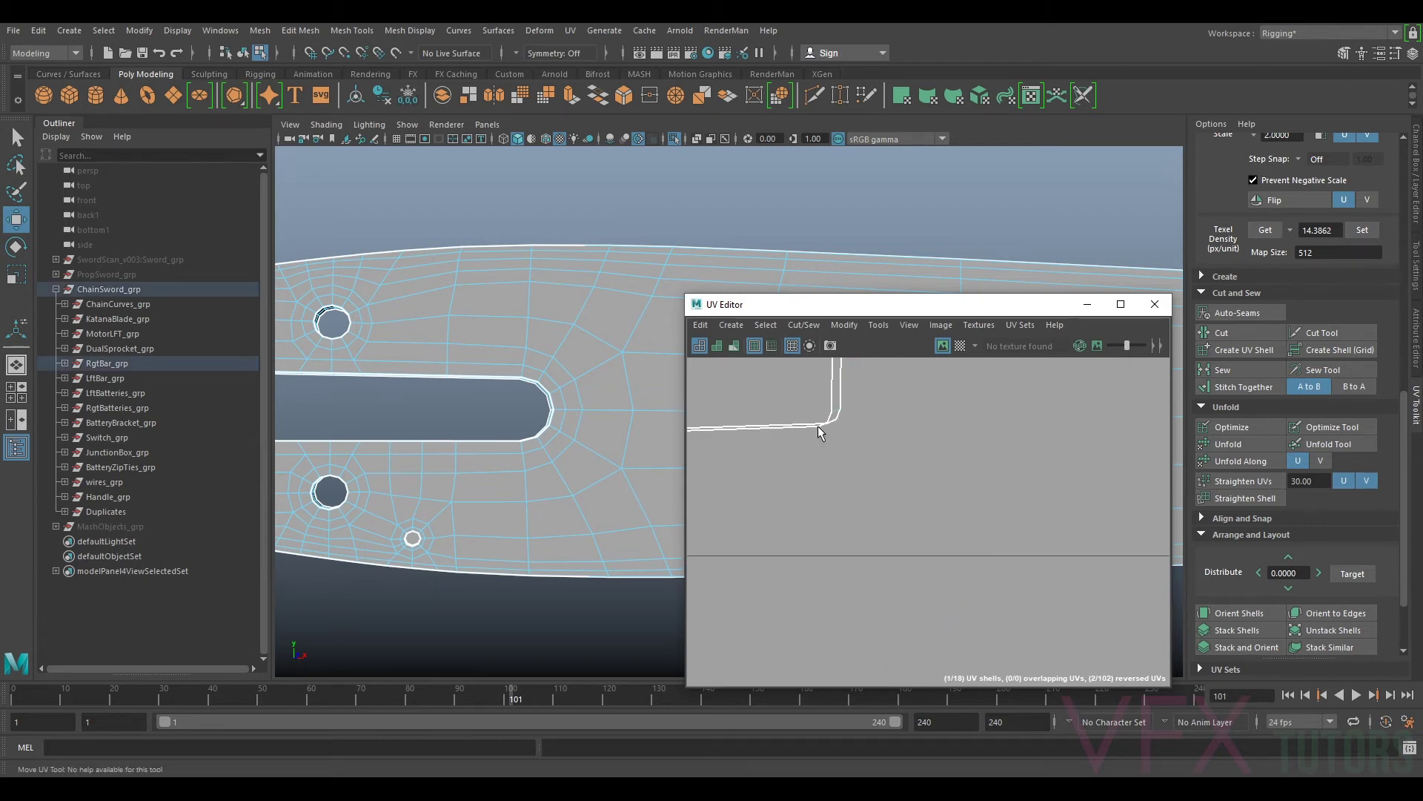
shift+click(834, 415)
scroll(970, 460, down, 9)
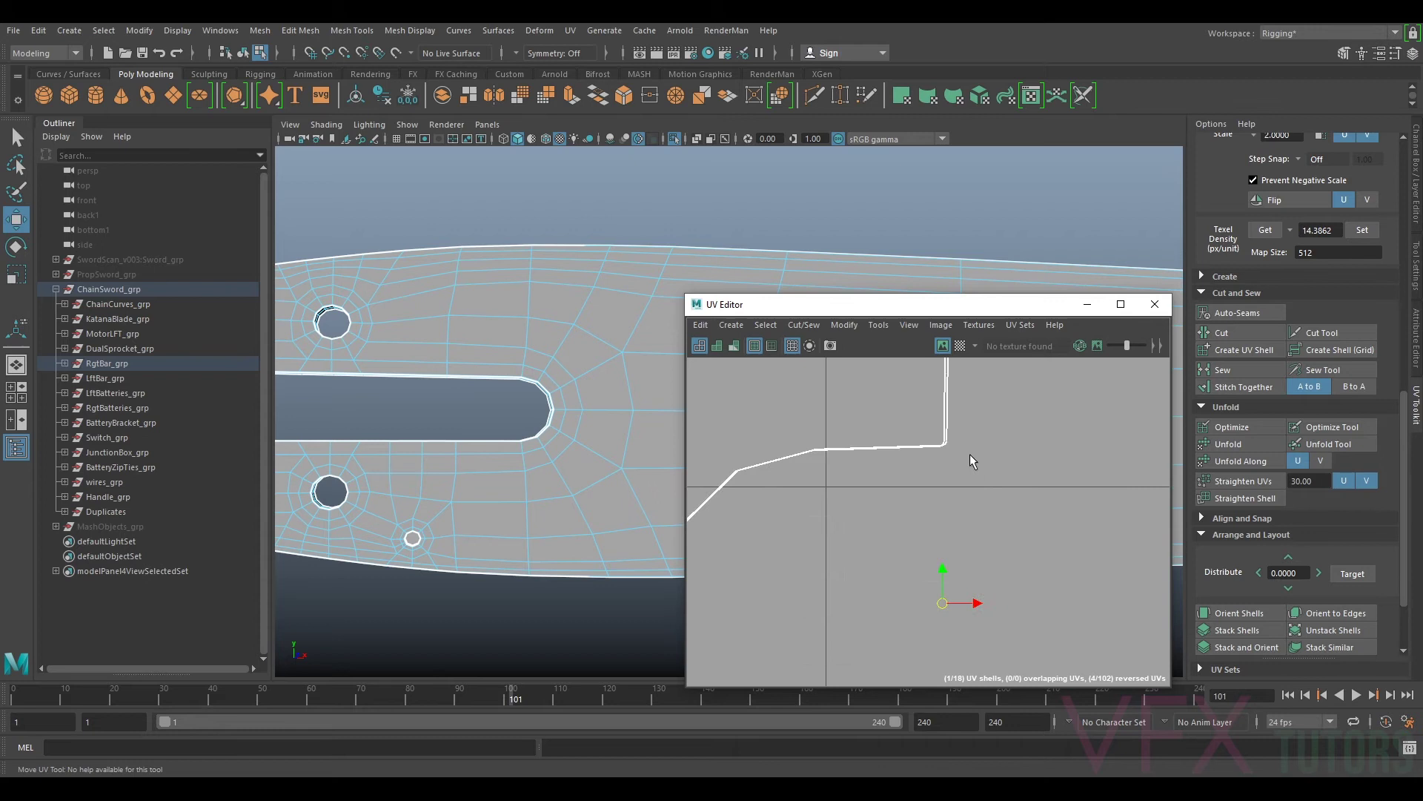
Step: Cut the notched rim shell at the short cross edges on the notch end's two outer corners
alt+middle_drag(984, 472, 969, 528)
scroll(969, 518, up, 5)
scroll(909, 460, up, 5)
alt+middle_drag(878, 455, 1030, 546)
scroll(1029, 545, up, 4)
click(877, 444)
scroll(900, 483, down, 4)
scroll(874, 473, up, 4)
click(904, 445)
scroll(943, 498, down, 8)
alt+middle_drag(969, 625, 974, 320)
scroll(979, 533, up, 4)
scroll(990, 586, up, 5)
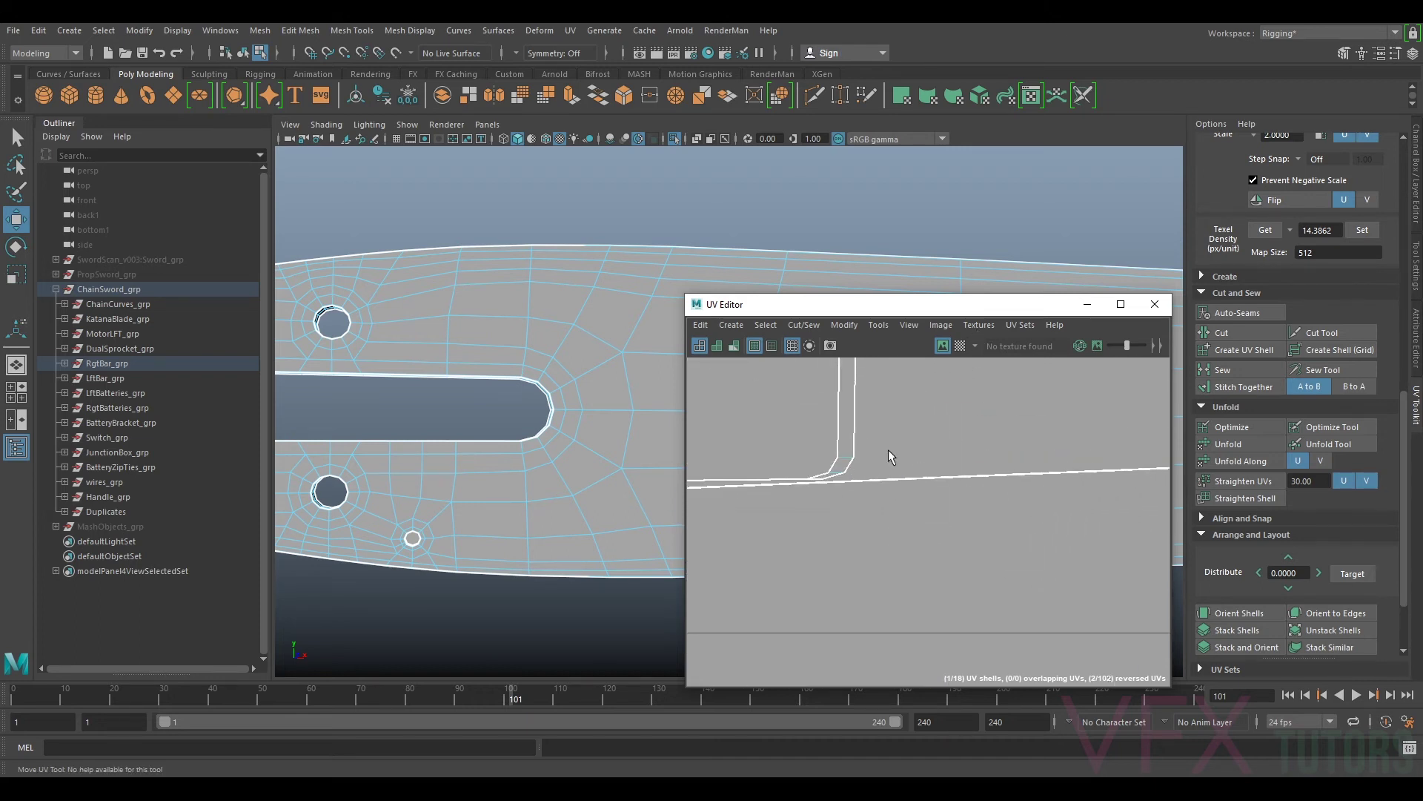
click(814, 478)
key(ctrl+z)
scroll(817, 478, up, 5)
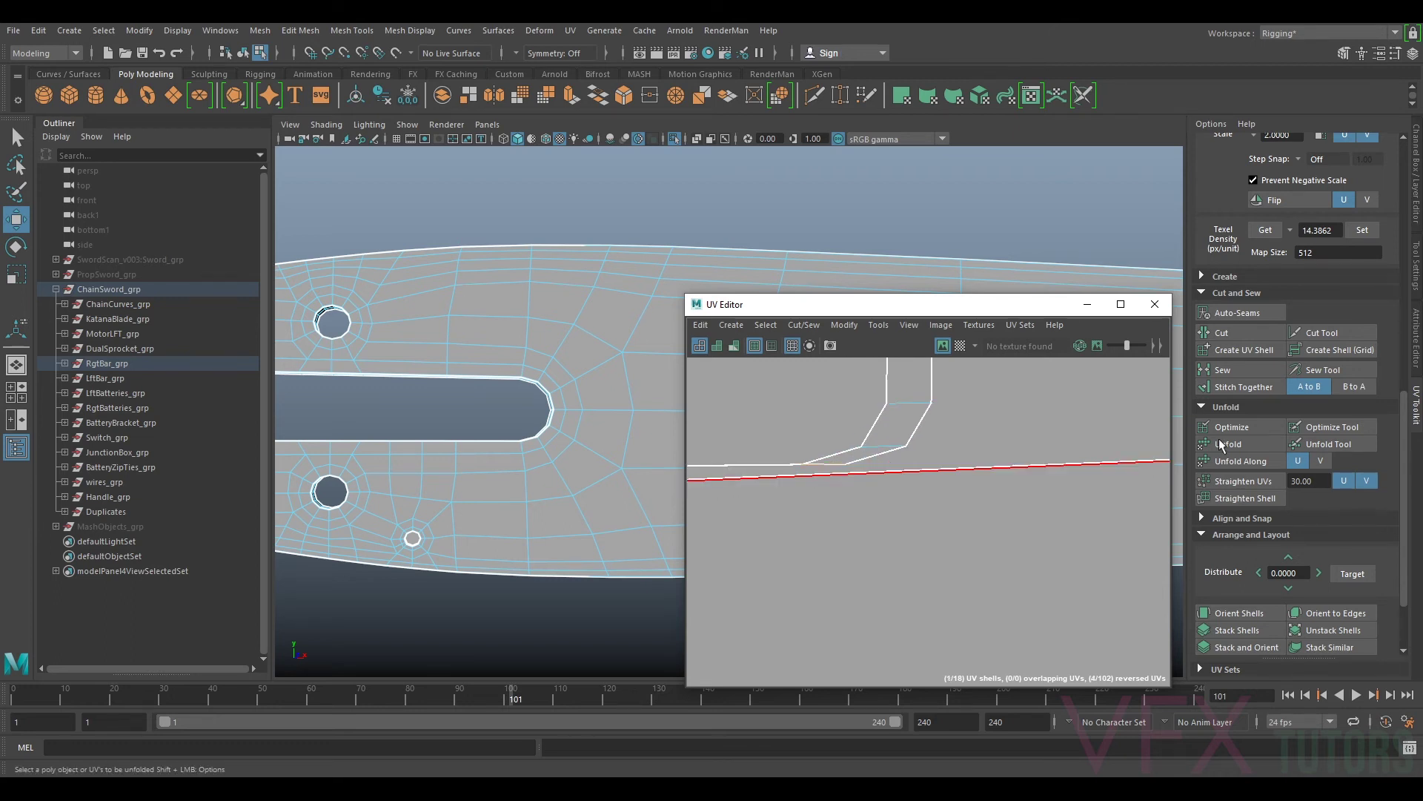
click(1221, 333)
Step: Unfold the detached notch end shell and straighten it upright with Orient Shells
right_click(897, 399)
right_drag(848, 384, 843, 381)
click(901, 399)
scroll(907, 412, down, 9)
alt+middle_drag(952, 405, 965, 594)
scroll(965, 593, down, 3)
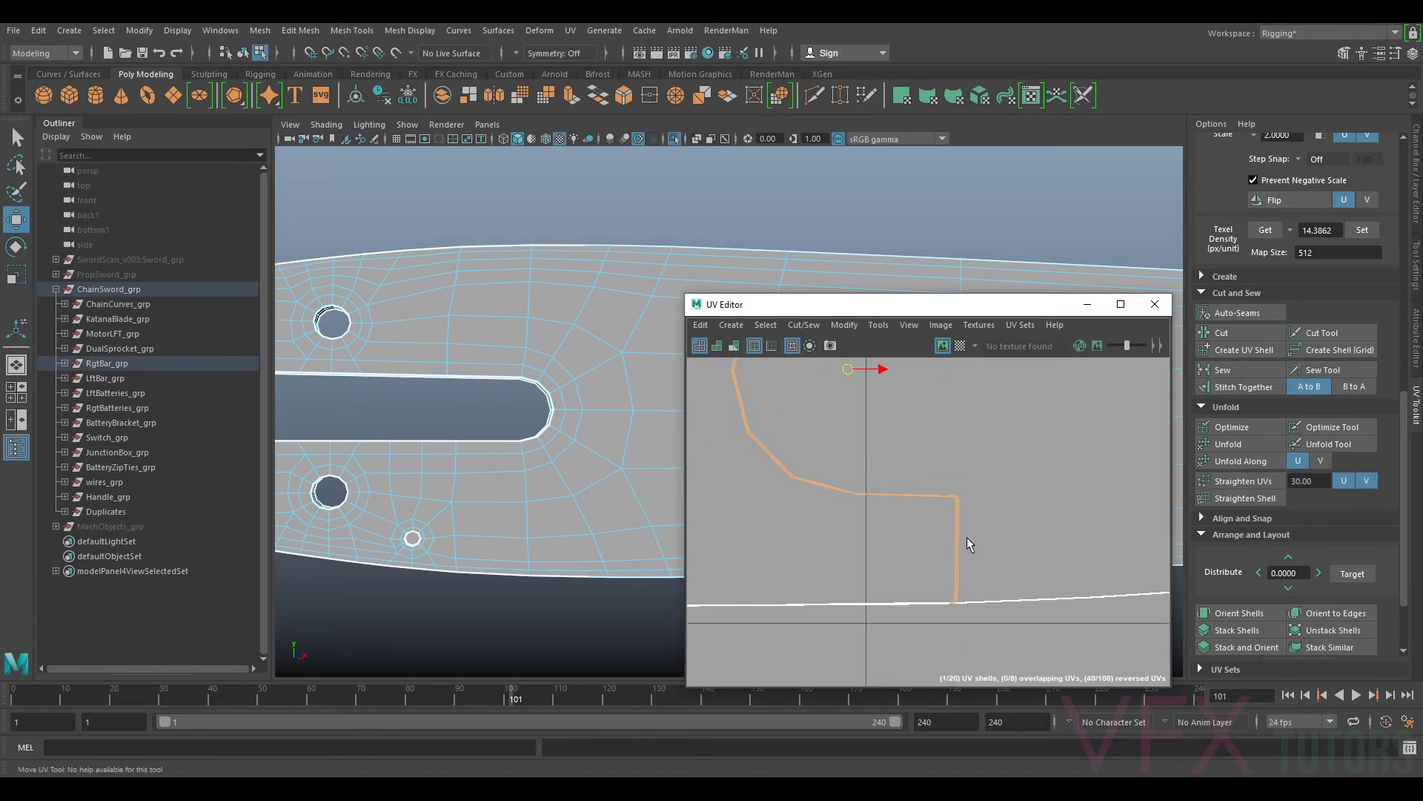
key(ctrl+u)
scroll(977, 478, down, 5)
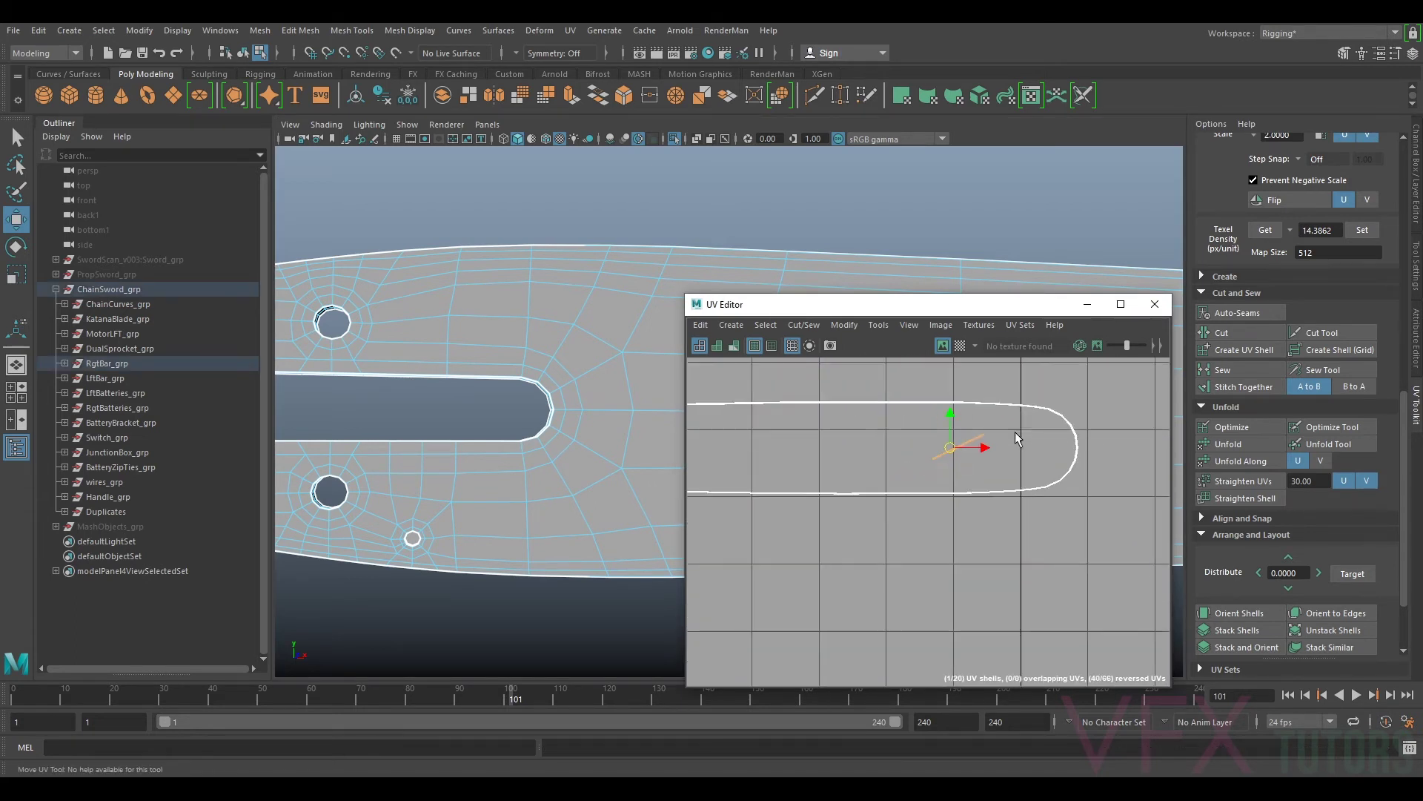
click(1254, 612)
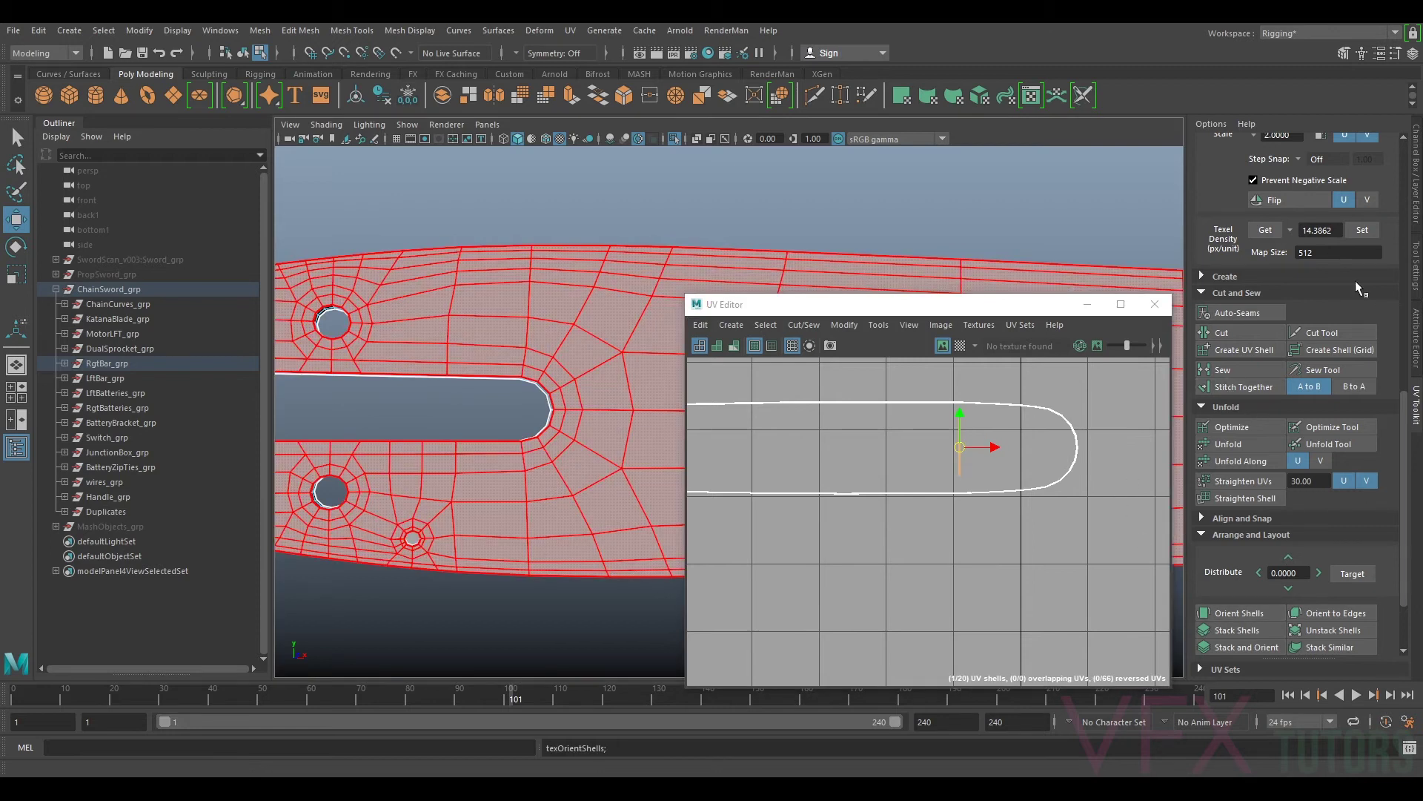
scroll(1016, 455, down, 5)
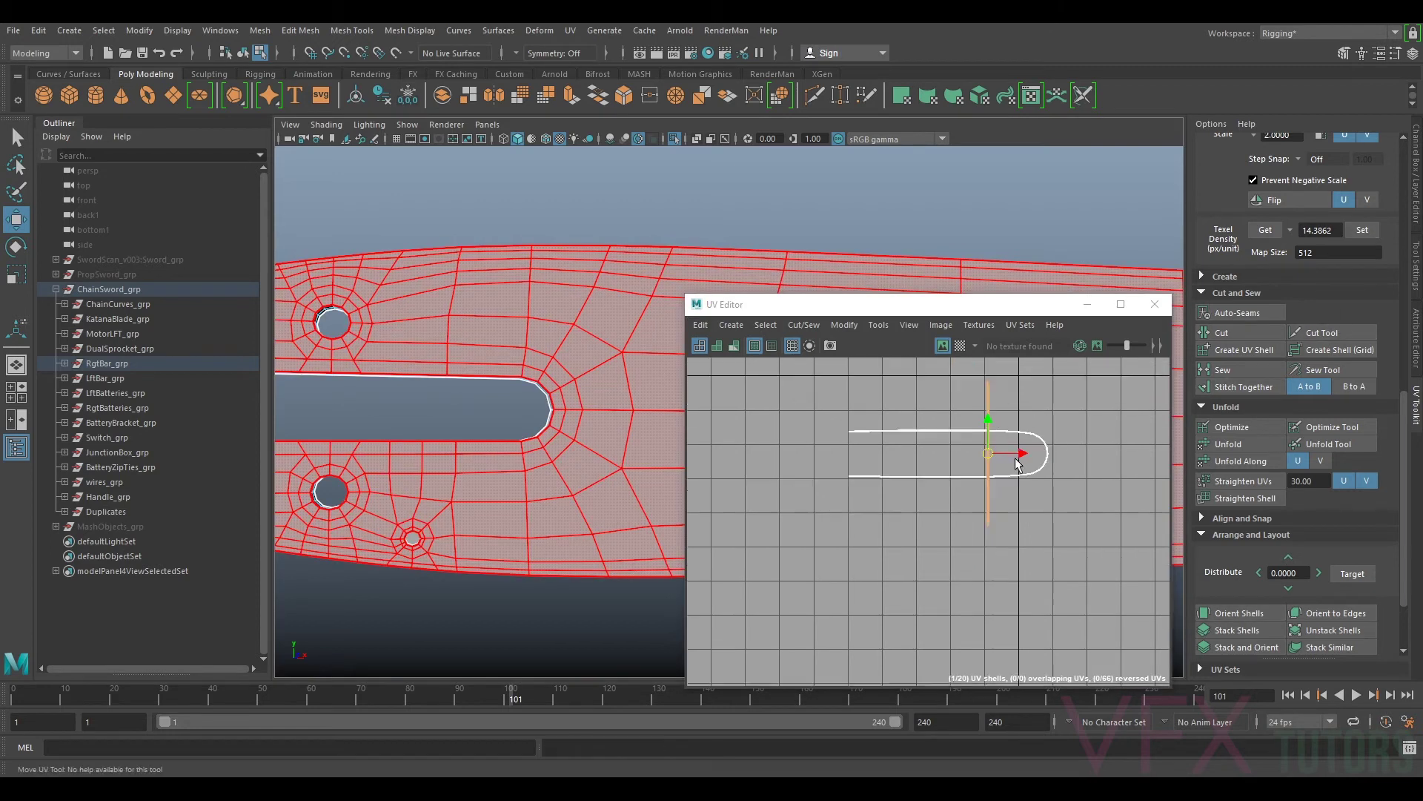
Step: Move the upright notch end strip next to the notched face shells, at about U 1.7
drag(1003, 462, 905, 506)
drag(815, 562, 905, 562)
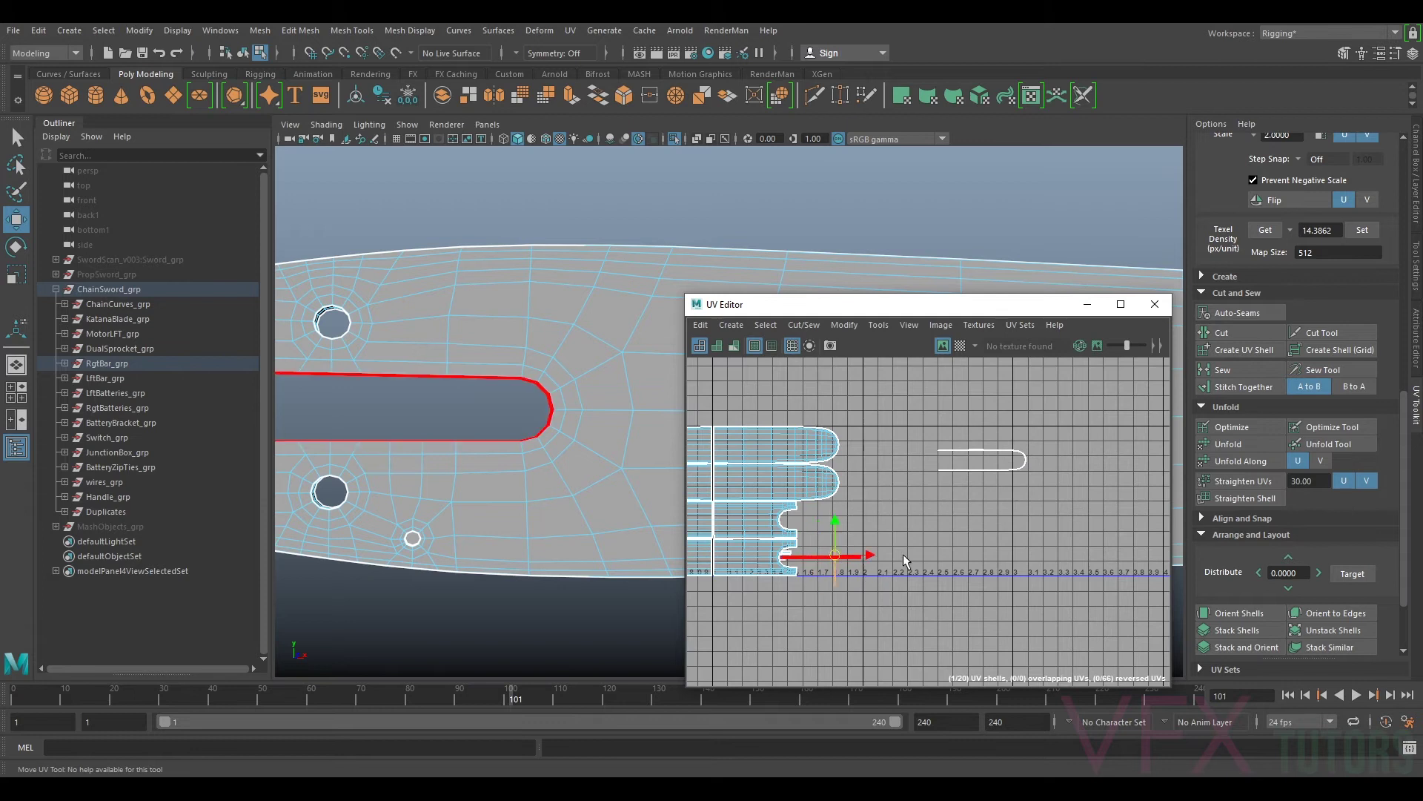
key(ctrl+z)
scroll(842, 546, up, 6)
alt+middle_drag(837, 550, 1029, 450)
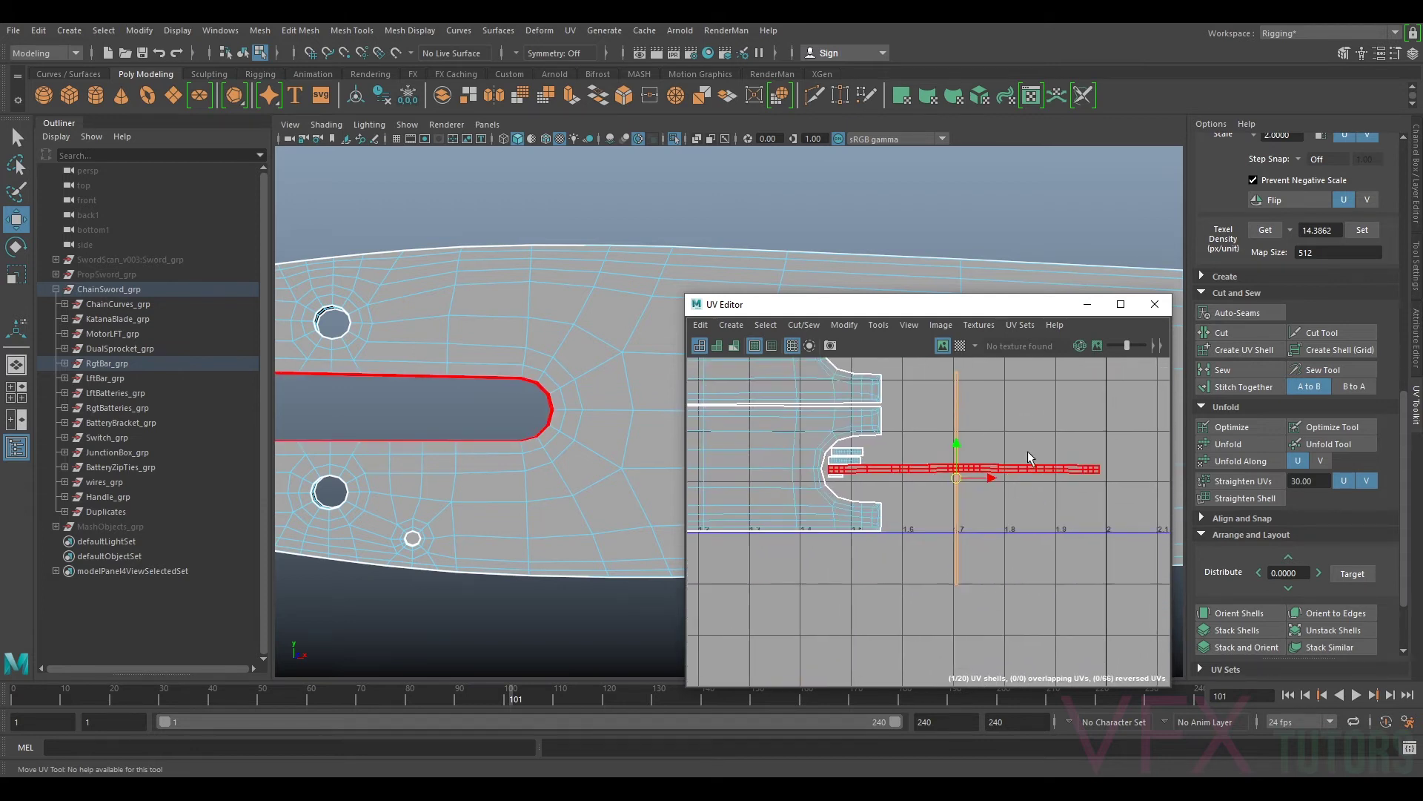
scroll(1395, 248, up, 3)
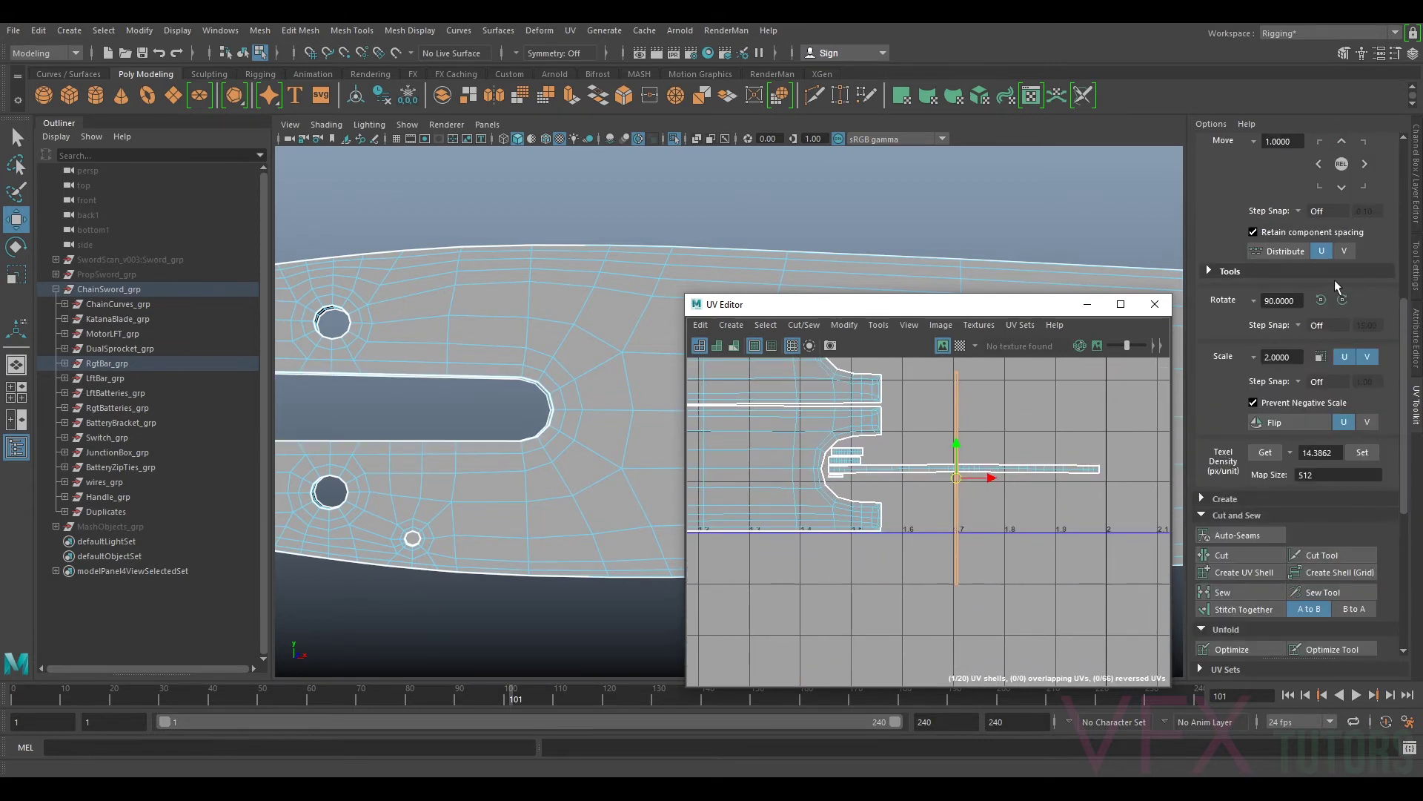
Step: Rotate the notch end strip 90 degrees and place it along the V 0 line, ending near U 2
click(1324, 305)
scroll(956, 479, up, 3)
drag(990, 486, 1037, 557)
scroll(892, 521, down, 3)
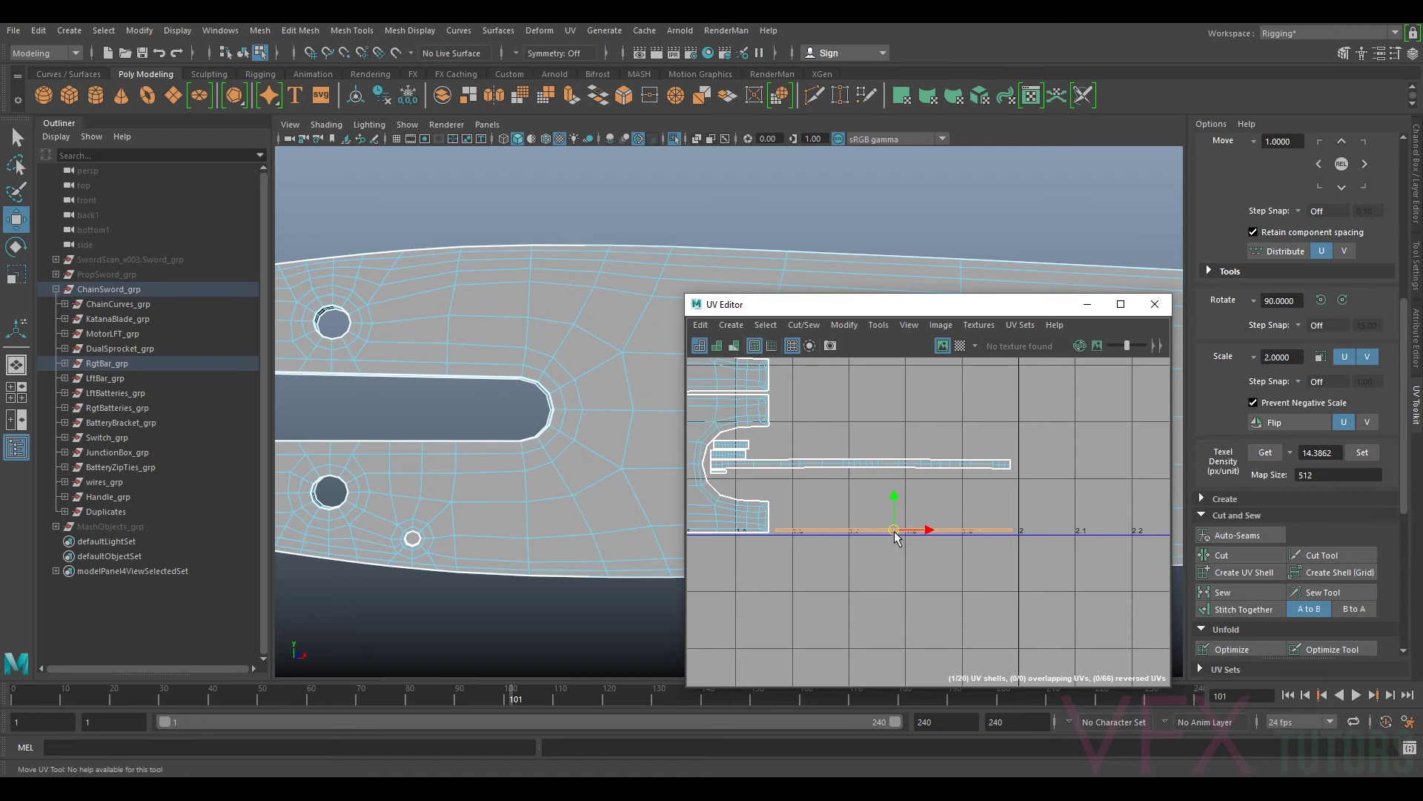
scroll(901, 515, down, 6)
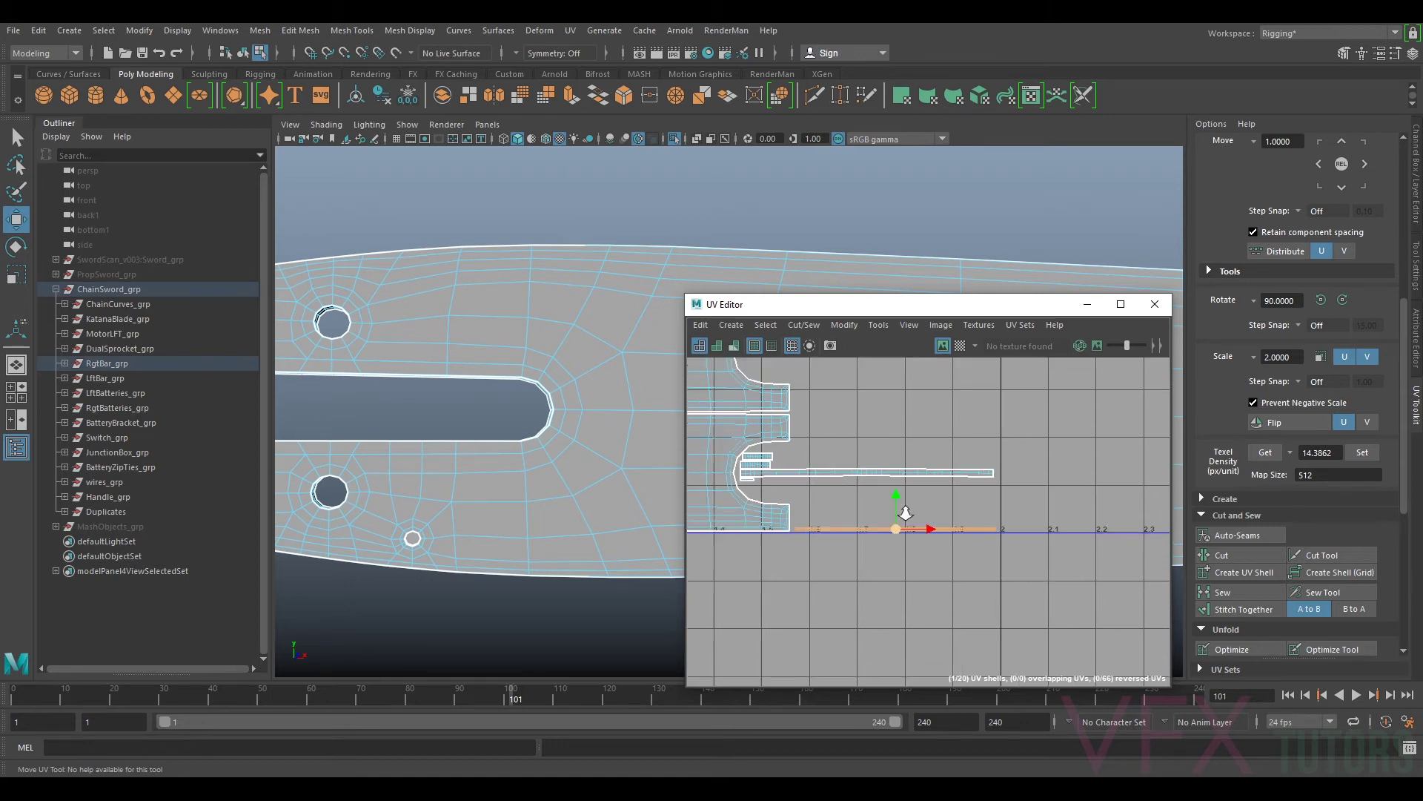
Step: Select the rounded end rim shell near U 3 and unfold it into a long strip
scroll(919, 493, up, 4)
alt+middle_drag(1089, 408, 1075, 449)
scroll(1075, 448, up, 4)
scroll(1072, 442, up, 2)
alt+middle_drag(860, 523, 1036, 450)
scroll(1036, 449, down, 3)
alt+middle_drag(886, 482, 1107, 512)
click(1093, 420)
scroll(1091, 421, down, 2)
key(ctrl+u)
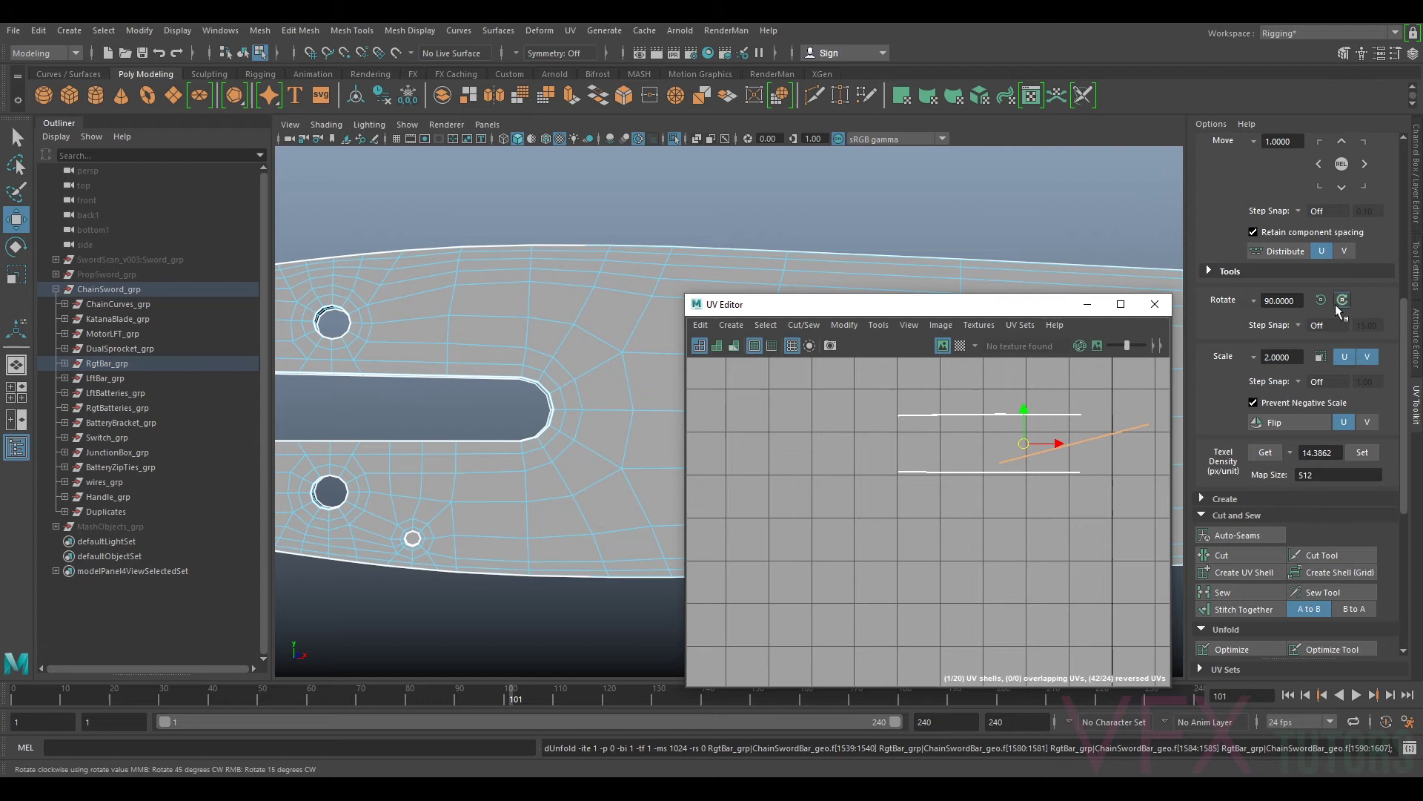
Step: Rotate the long unfolded rim strip by hand until it lies nearly horizontal
scroll(1067, 457, down, 2)
scroll(1067, 457, down, 3)
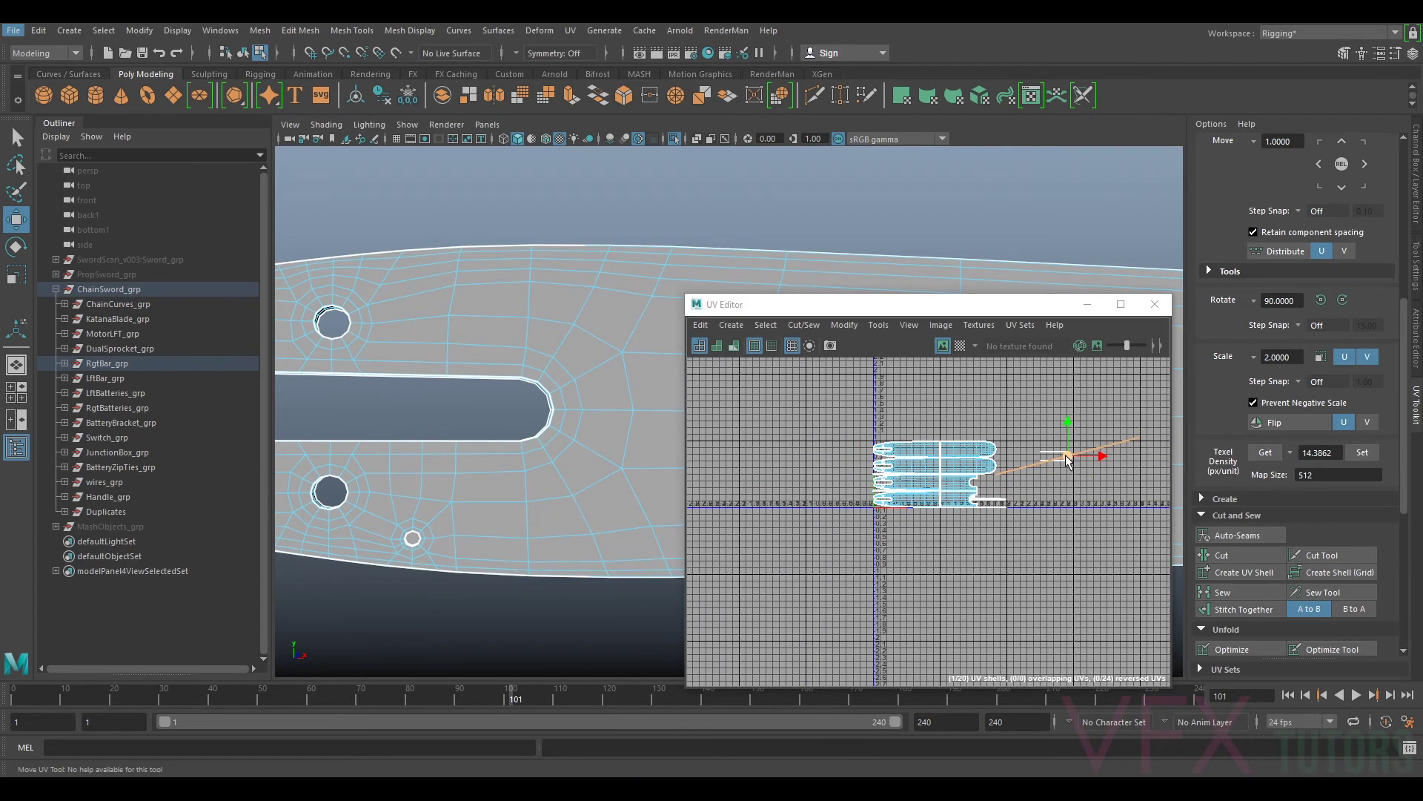
key(e)
drag(1089, 439, 1095, 443)
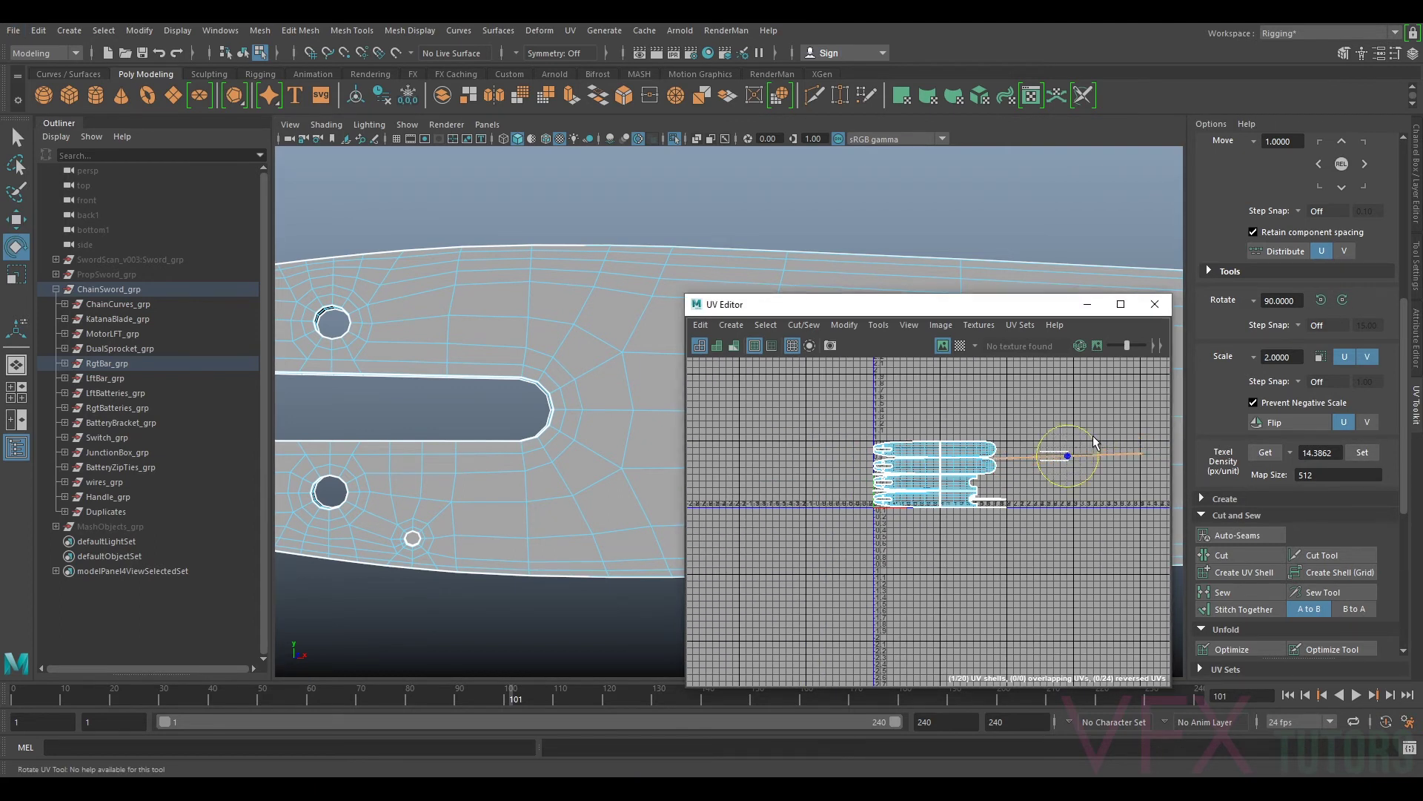
scroll(1074, 450, down, 1)
scroll(555, 454, down, 7)
Step: Align the long rim strip exactly horizontally with Orient Shells
alt+drag(632, 484, 475, 499)
alt+drag(590, 497, 388, 461)
alt+drag(534, 483, 503, 421)
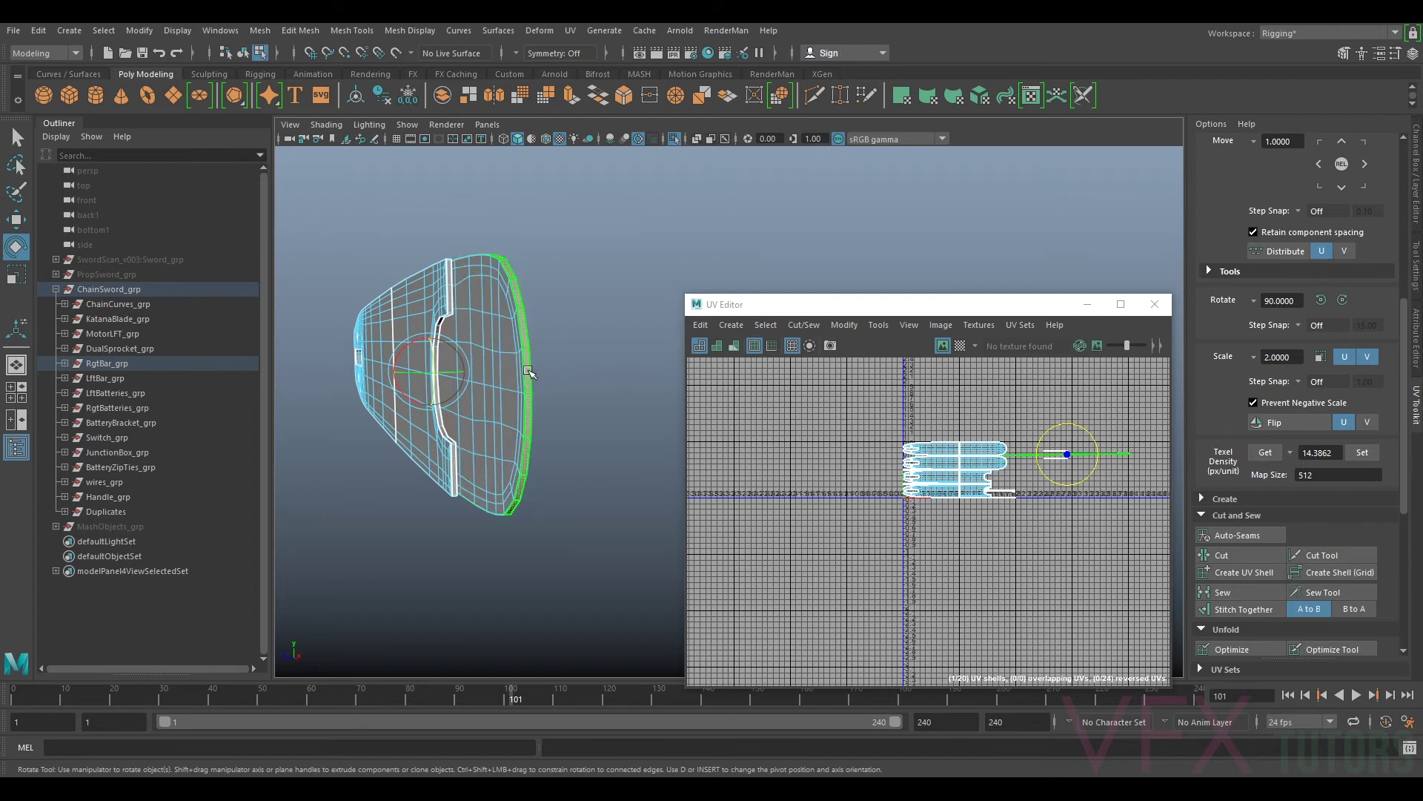
scroll(1047, 520, up, 3)
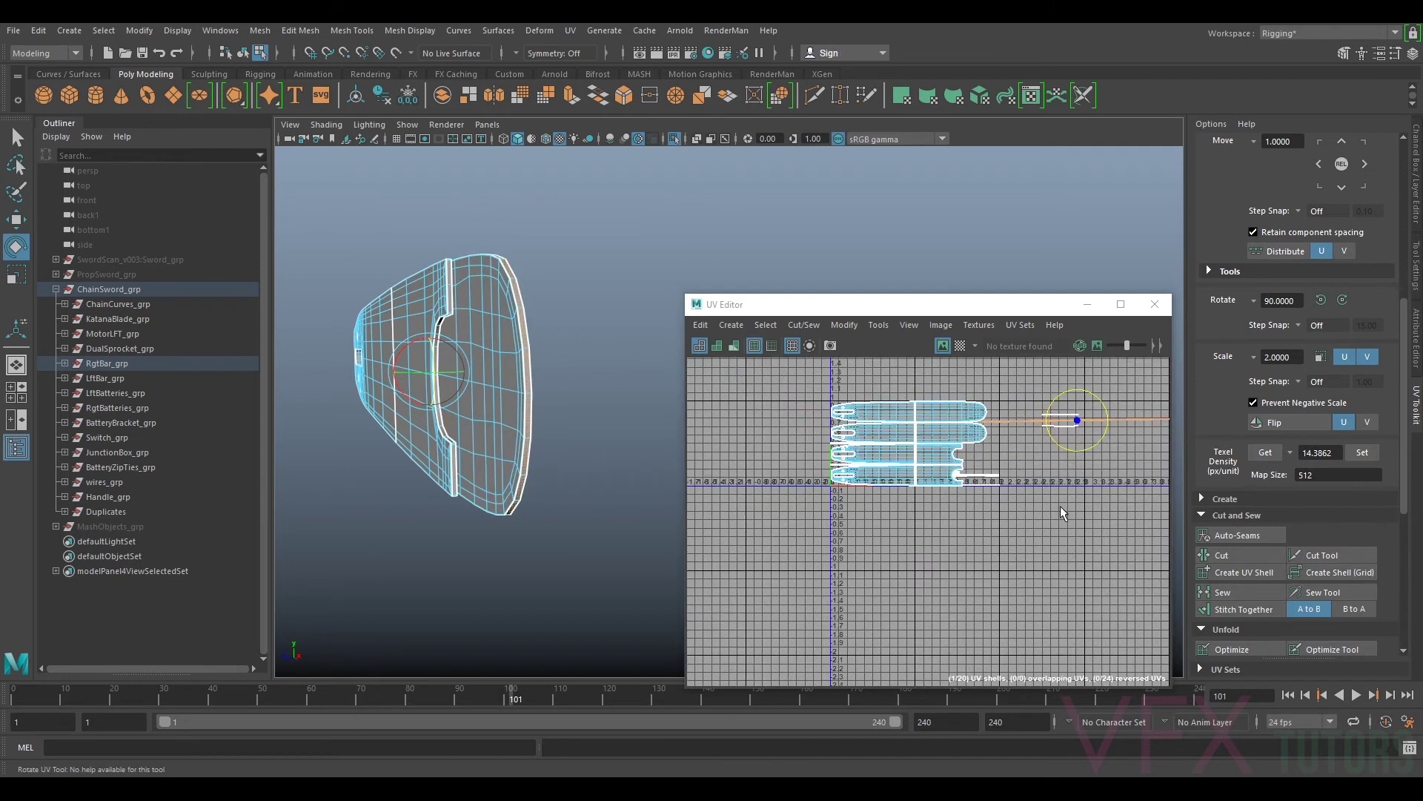
alt+drag(519, 370, 574, 378)
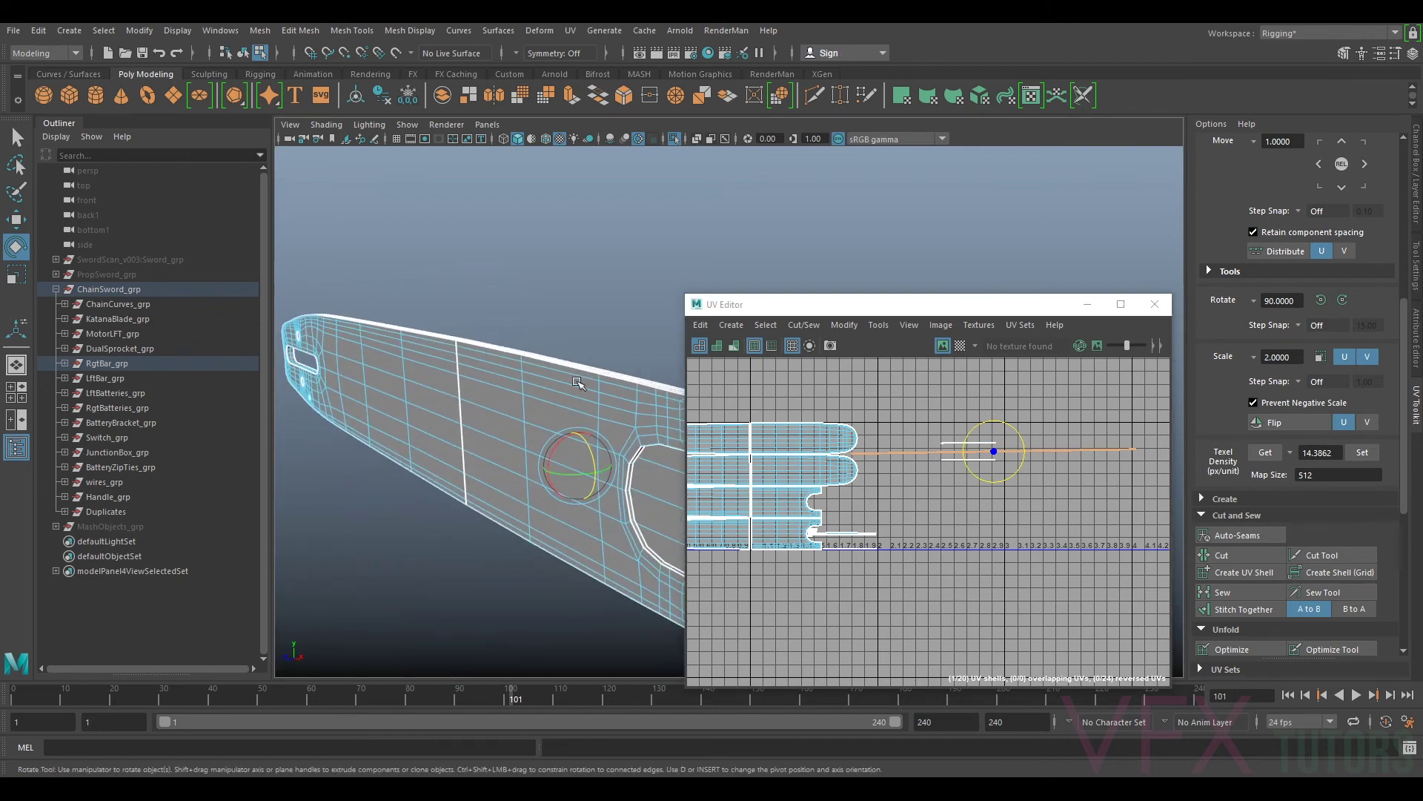
scroll(997, 458, up, 5)
scroll(870, 450, up, 1)
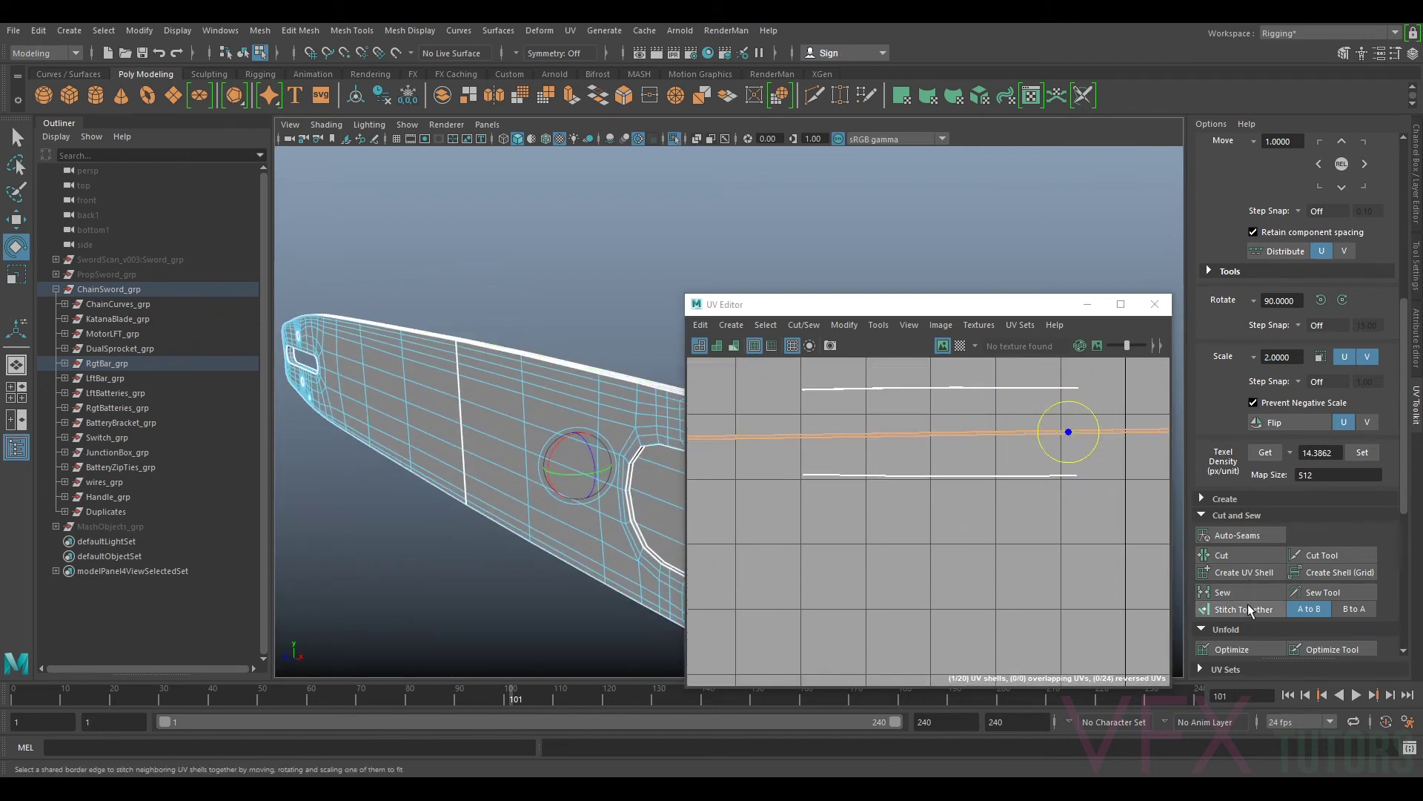
scroll(1245, 563, down, 3)
scroll(1253, 474, down, 3)
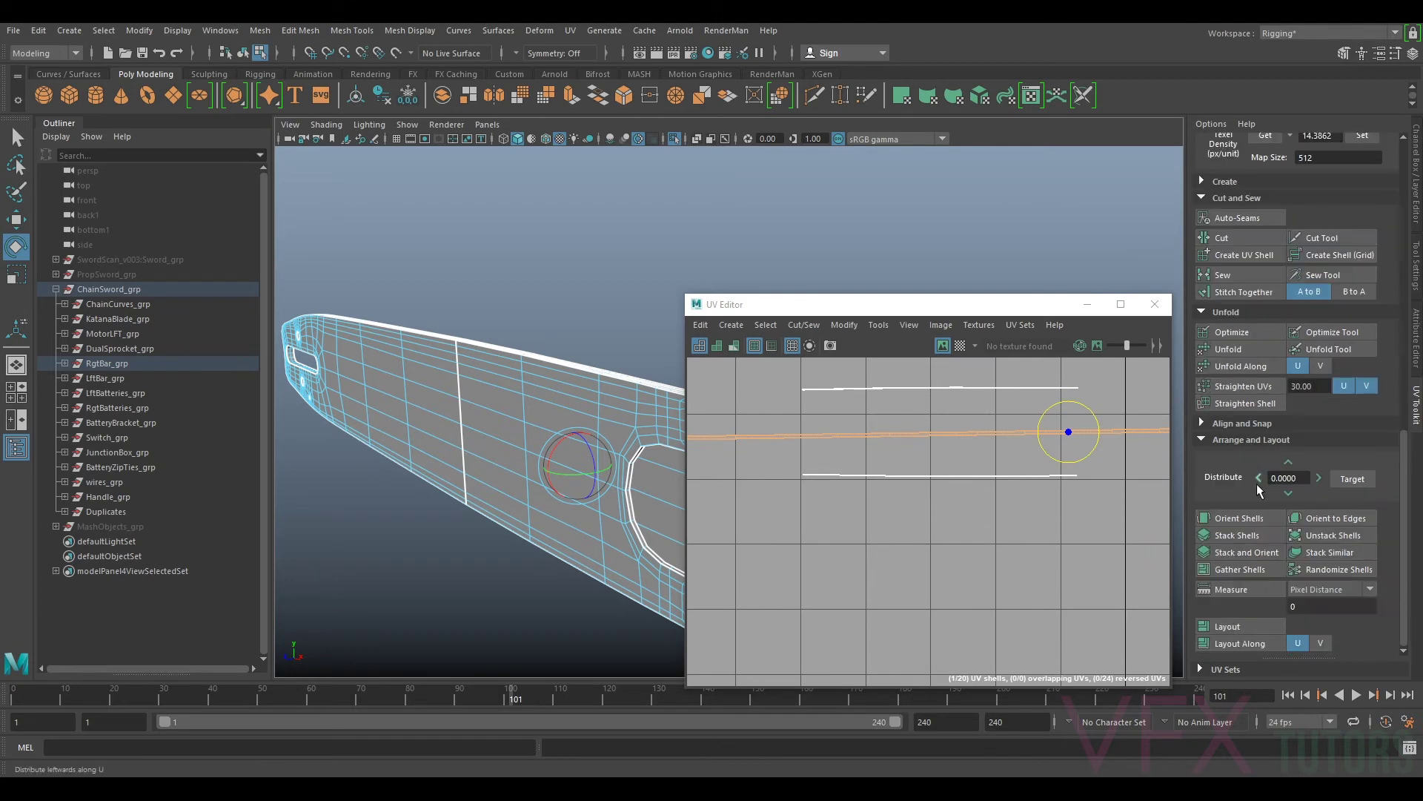
click(1235, 518)
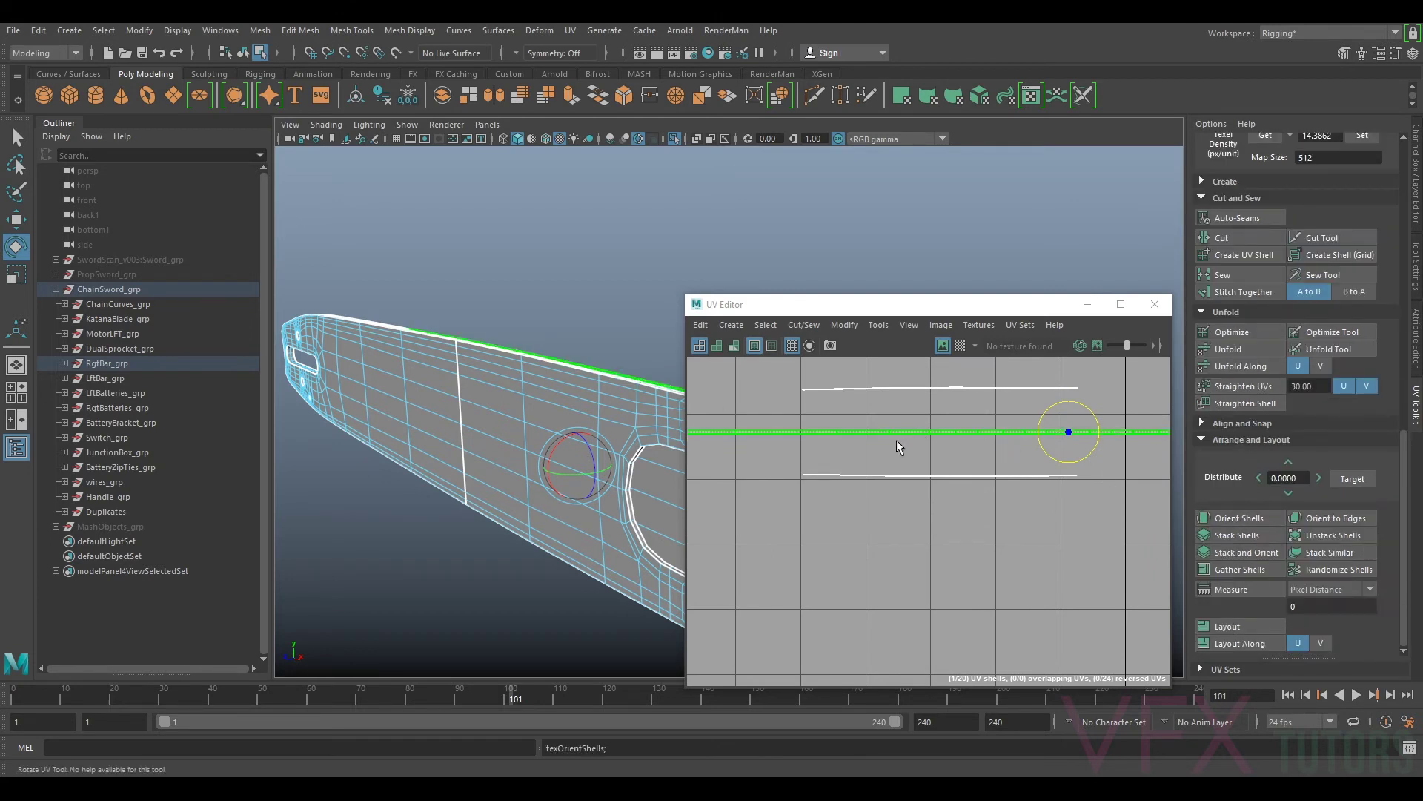
Step: Switch to edge selection, pick a cross edge in the middle of the long horizontal rim strip and frame it in the viewport
alt+drag(619, 426, 433, 418)
alt+middle_drag(434, 419, 686, 427)
scroll(689, 427, up, 1)
alt+right_drag(526, 444, 648, 443)
scroll(955, 433, down, 1)
right_drag(954, 433, 935, 390)
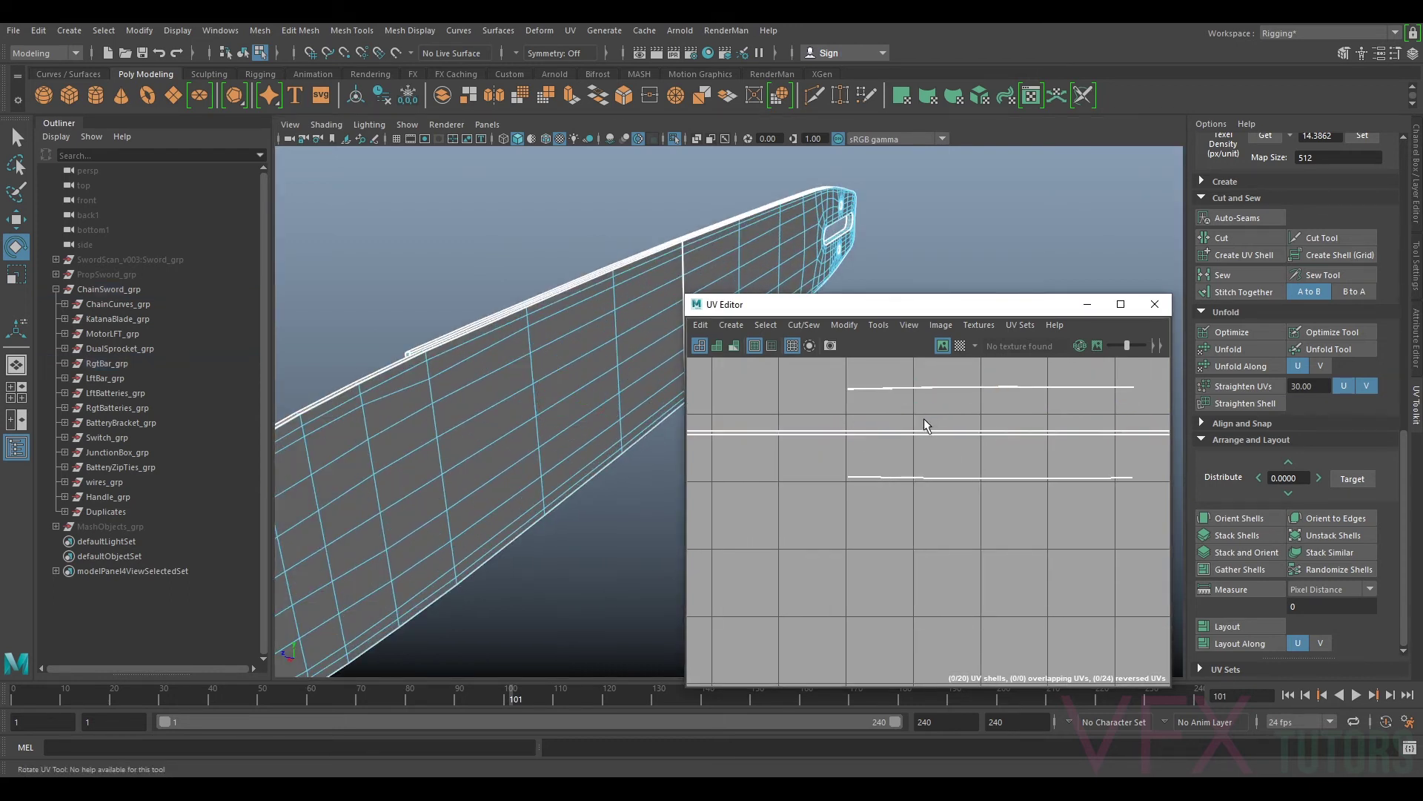
click(937, 432)
key(f)
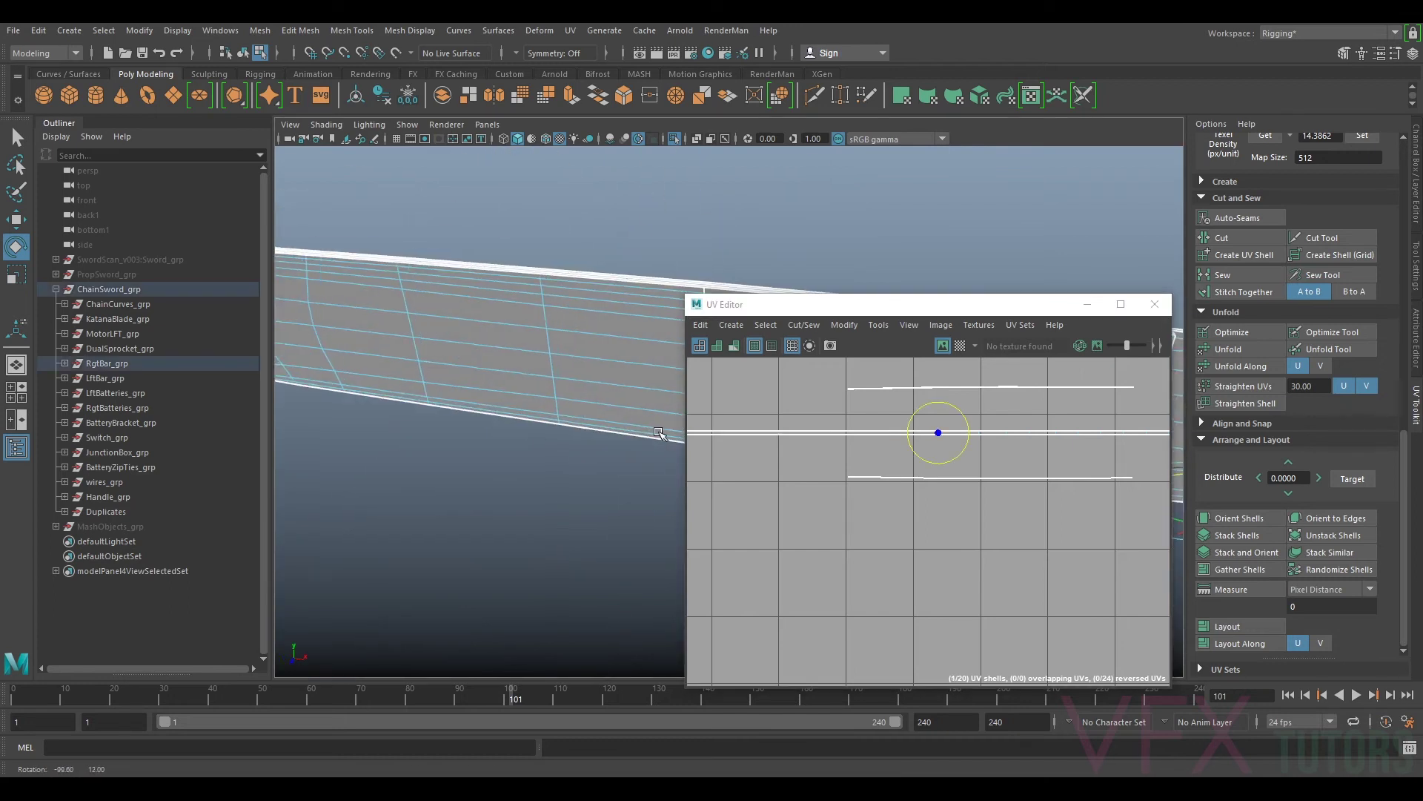
Step: Cut the long rim strip at the cross edge beside the notched plate's end corner
alt+drag(393, 505, 454, 498)
alt+right_drag(416, 490, 479, 473)
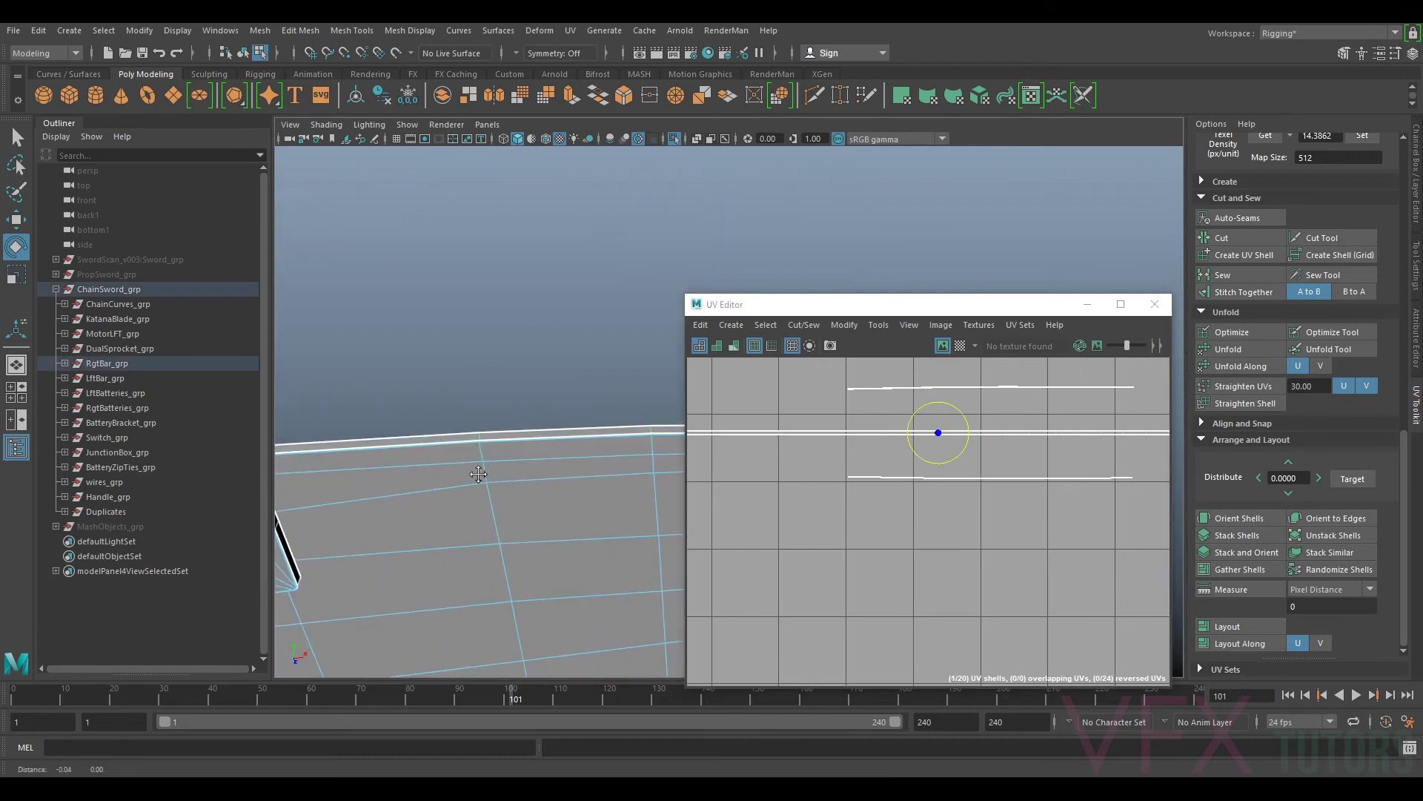
alt+middle_drag(480, 473, 595, 448)
alt+drag(596, 449, 498, 413)
click(471, 417)
scroll(973, 437, down, 6)
alt+middle_drag(1120, 460, 830, 456)
scroll(999, 448, up, 2)
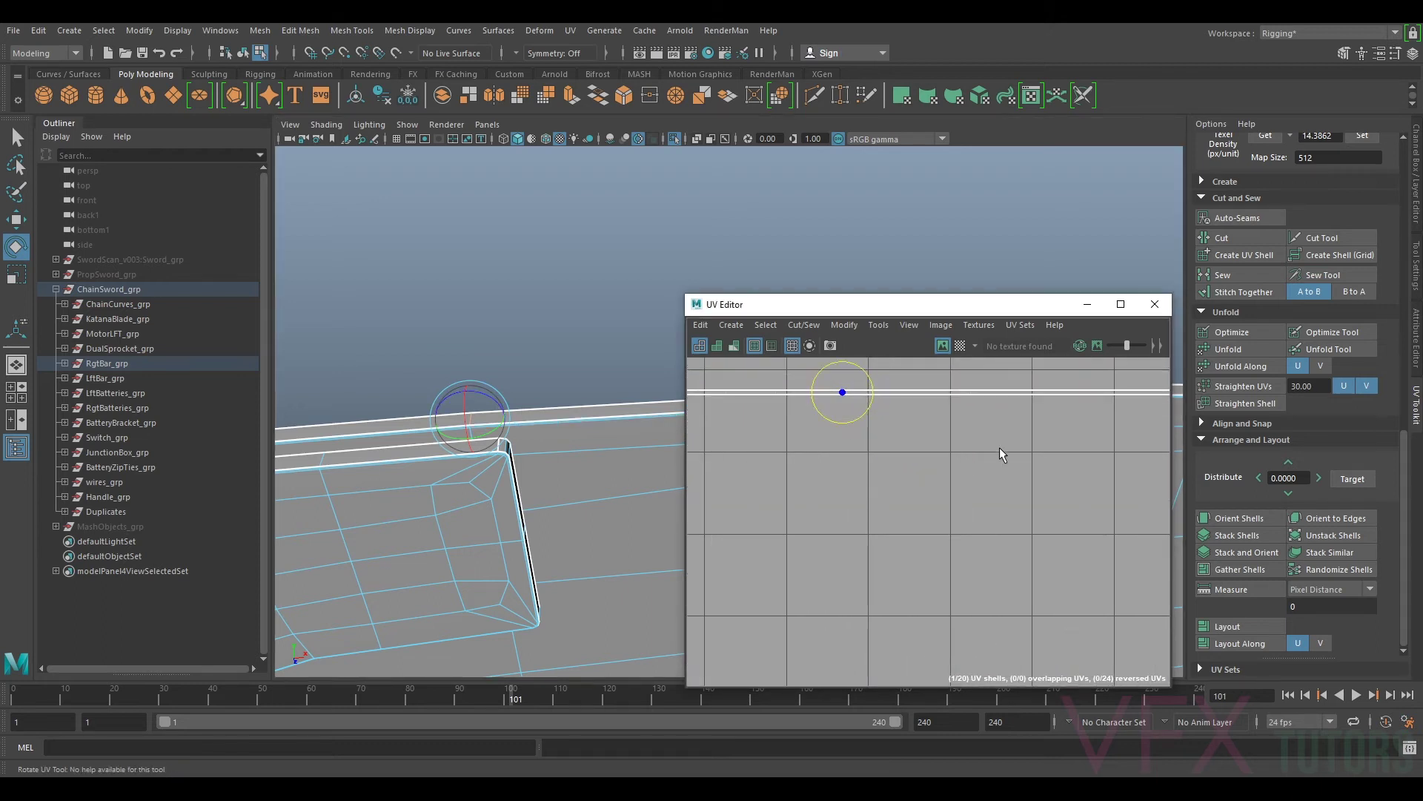
scroll(953, 447, up, 5)
scroll(959, 470, down, 3)
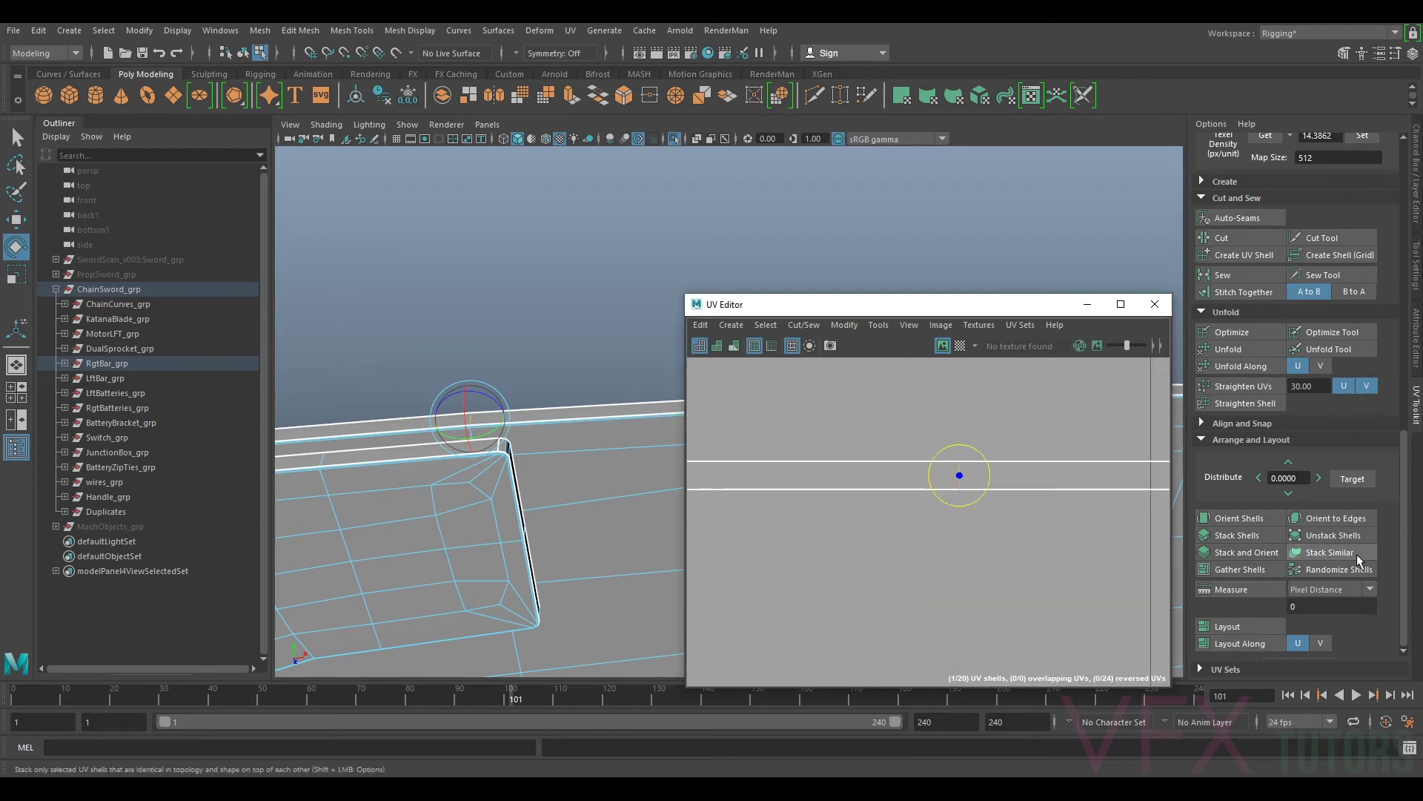
click(1233, 237)
scroll(976, 515, down, 9)
alt+middle_drag(1012, 577, 1021, 512)
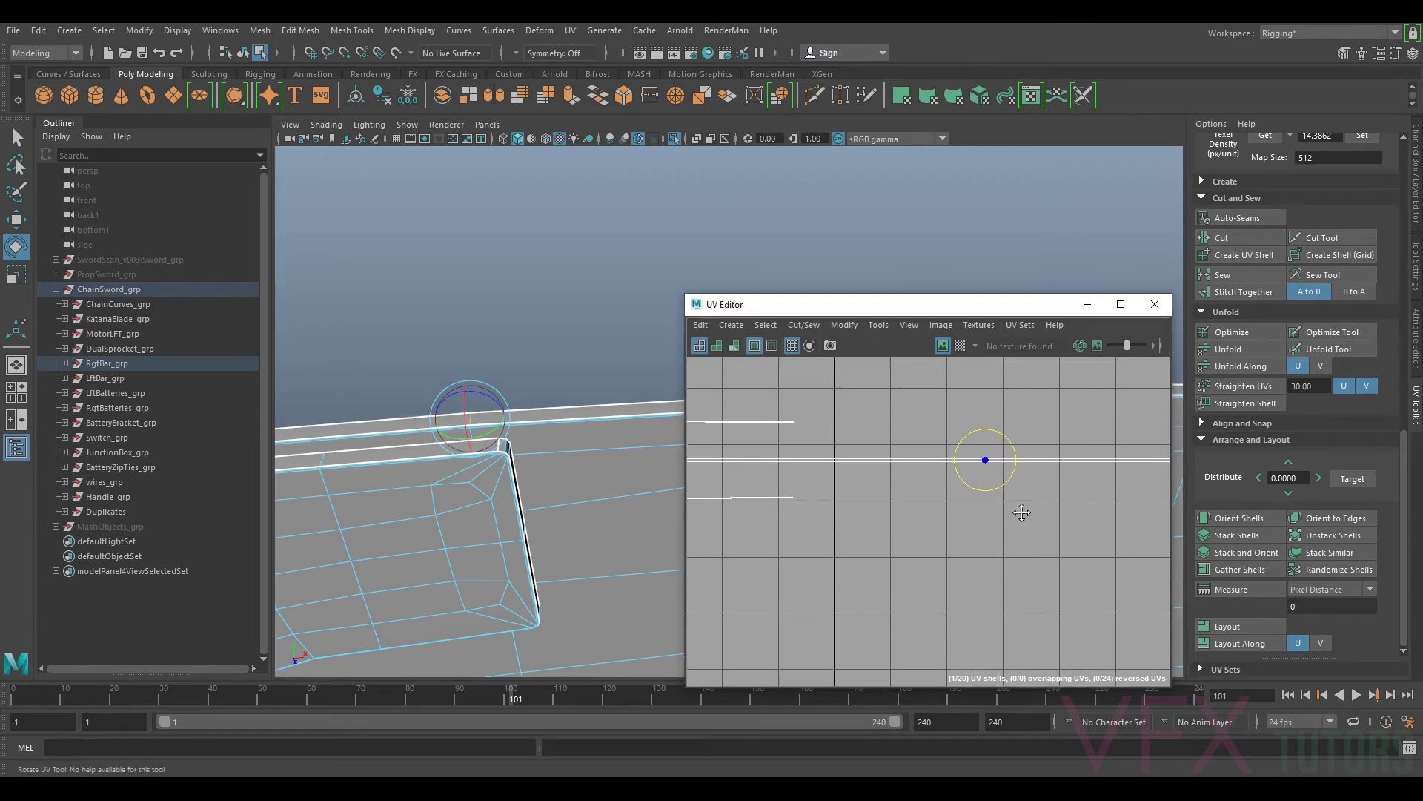
Step: Cut the rim strip at the matching cross edge on the bar's opposite side, next to the plate corner
alt+drag(495, 554, 504, 446)
click(557, 192)
click(1264, 232)
Step: Select the cut strip's outermost piece as a shell, unfold it and move it under the notch strips at about V 0.55
alt+right_drag(1072, 429, 1031, 517)
right_drag(1009, 431, 948, 410)
drag(1056, 417, 1088, 462)
key(ctrl+u)
key(w)
drag(1119, 440, 933, 488)
Step: Separate the other two cut pieces, moving the middle one to about V 0.63 and the remaining one up to about V 0.94
click(966, 441)
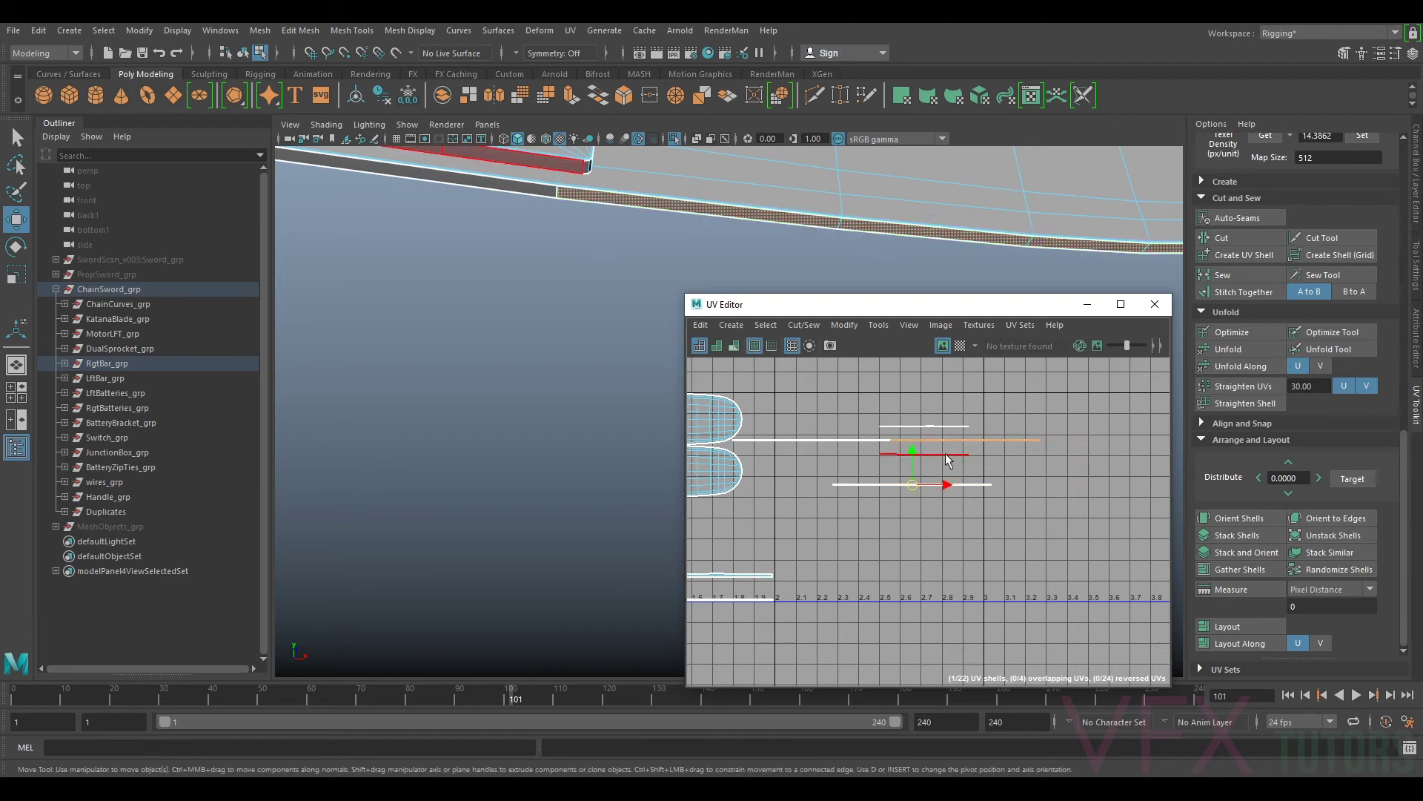
drag(966, 440, 962, 448)
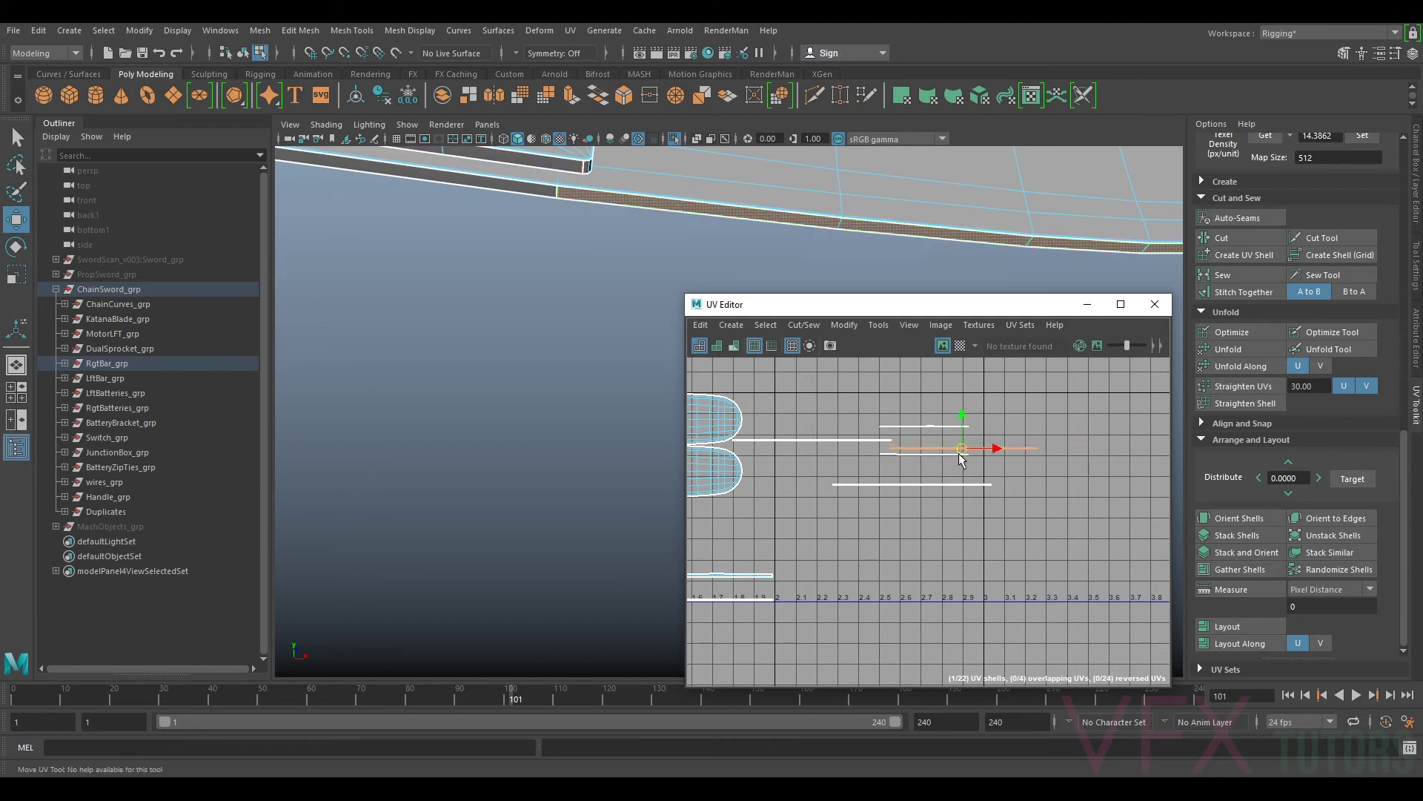
click(878, 441)
drag(815, 441, 891, 403)
click(915, 428)
Step: Unfold all five loose rim strips, set their texel density to 14.3862 at map size 512 and orient the shells
drag(1027, 407, 927, 518)
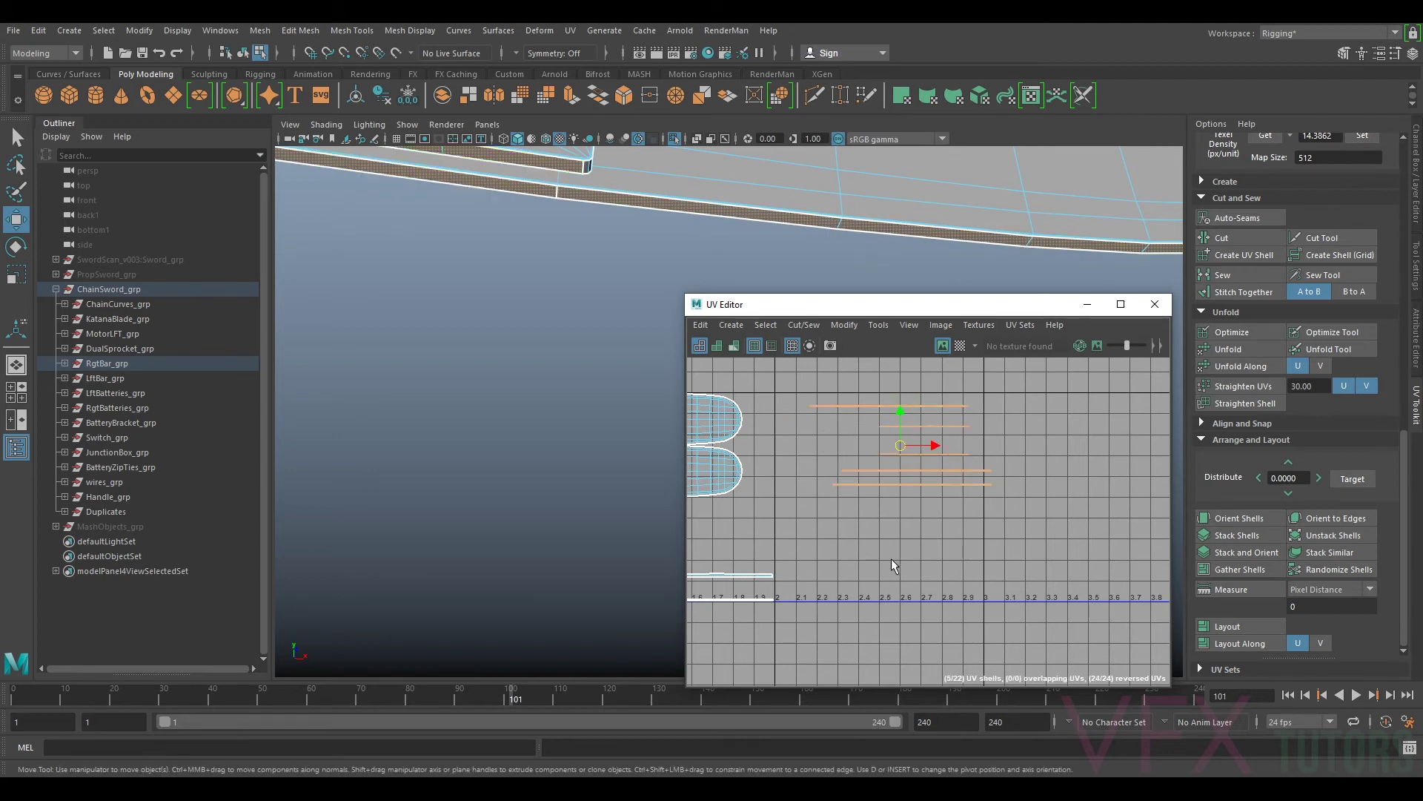
key(ctrl+u)
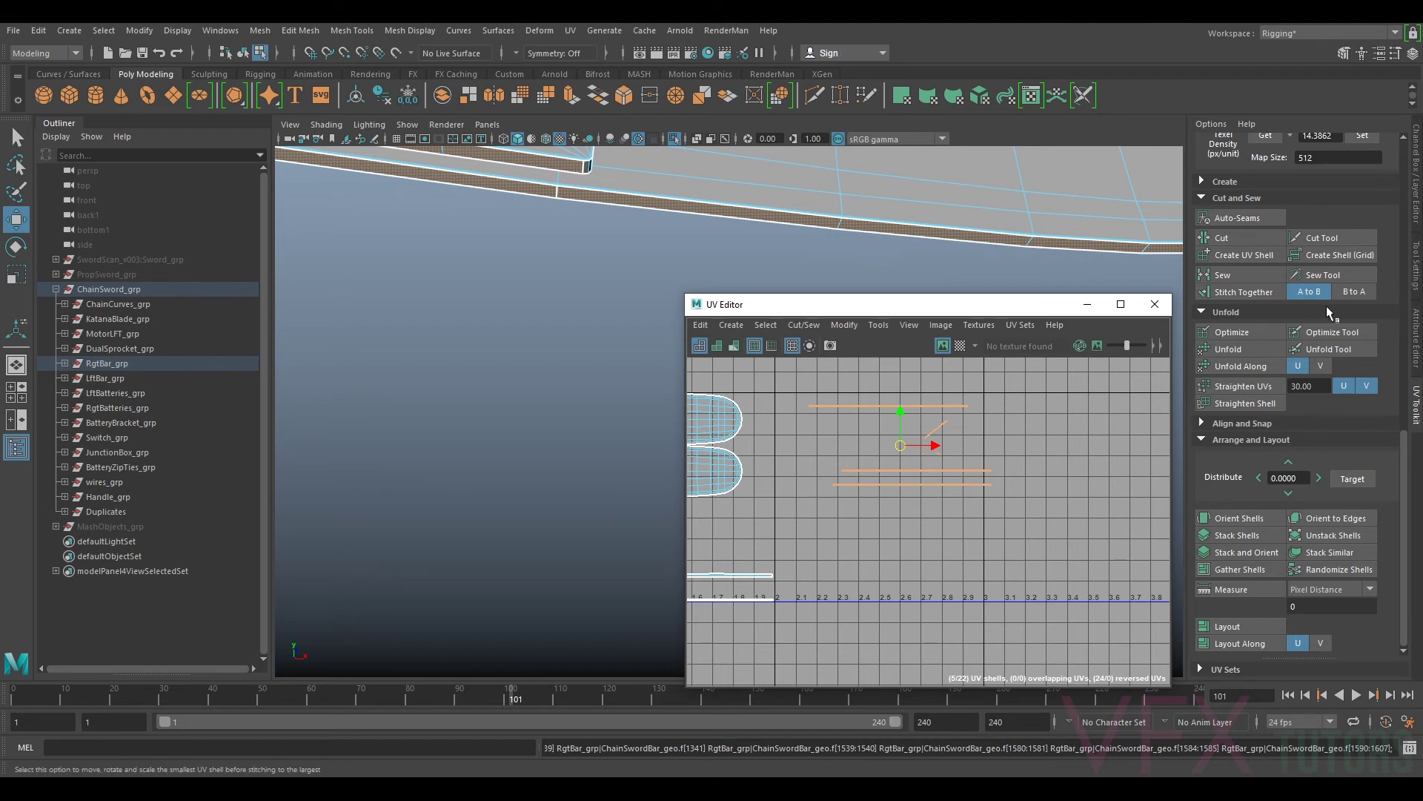
scroll(1373, 279, up, 3)
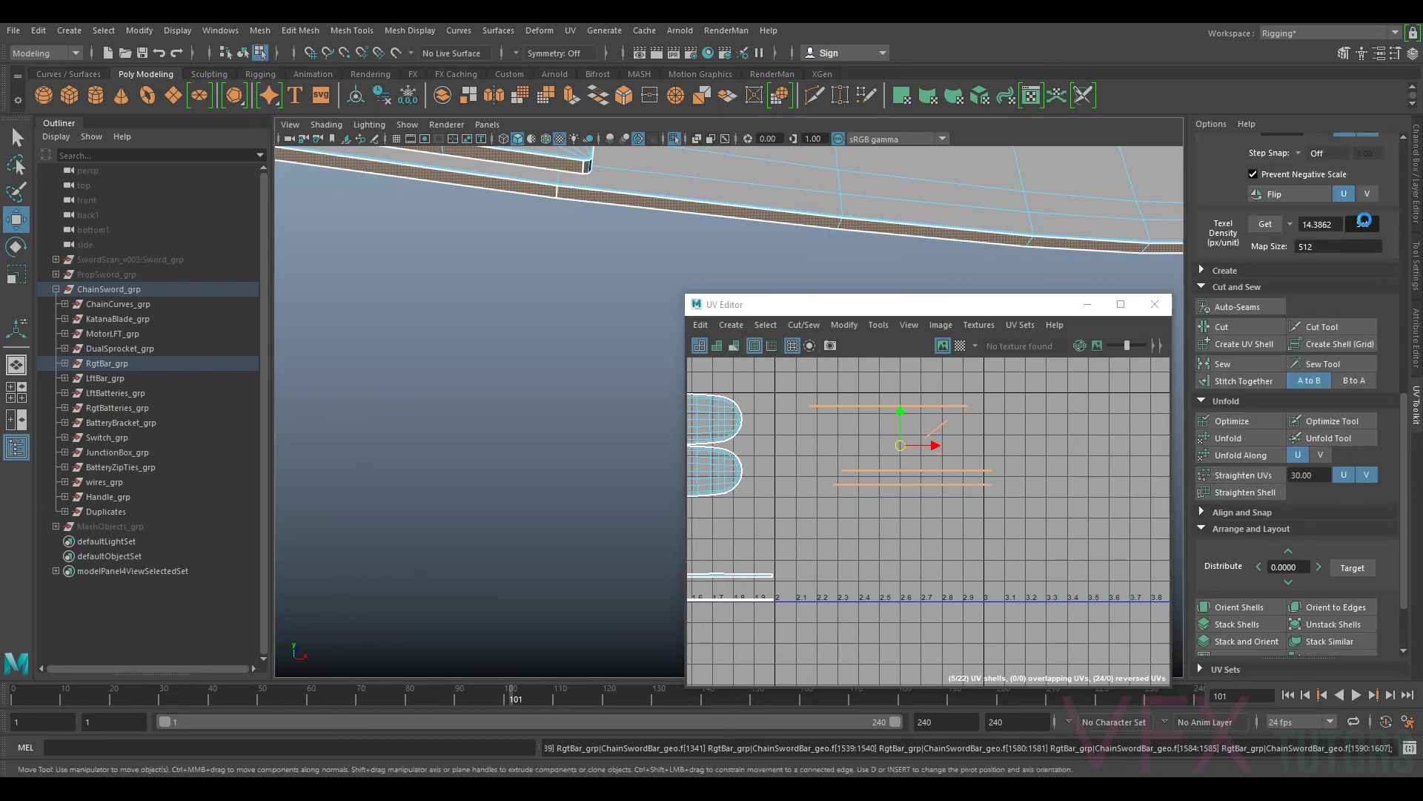
click(1362, 224)
click(1237, 604)
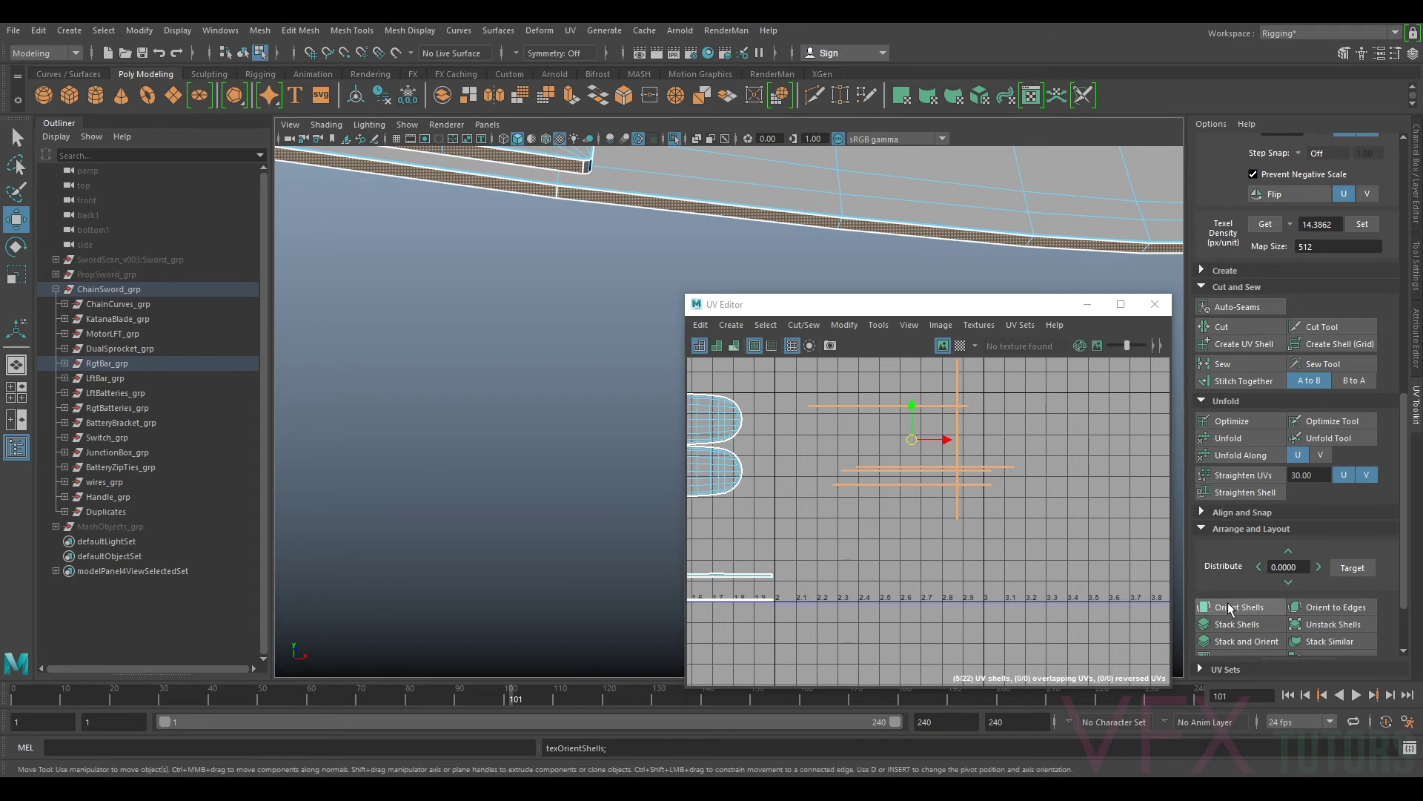
Step: Rotate the one vertical rim strip by 90 degrees so it lies parallel to the others
scroll(977, 473, up, 3)
click(908, 412)
scroll(1297, 289, up, 3)
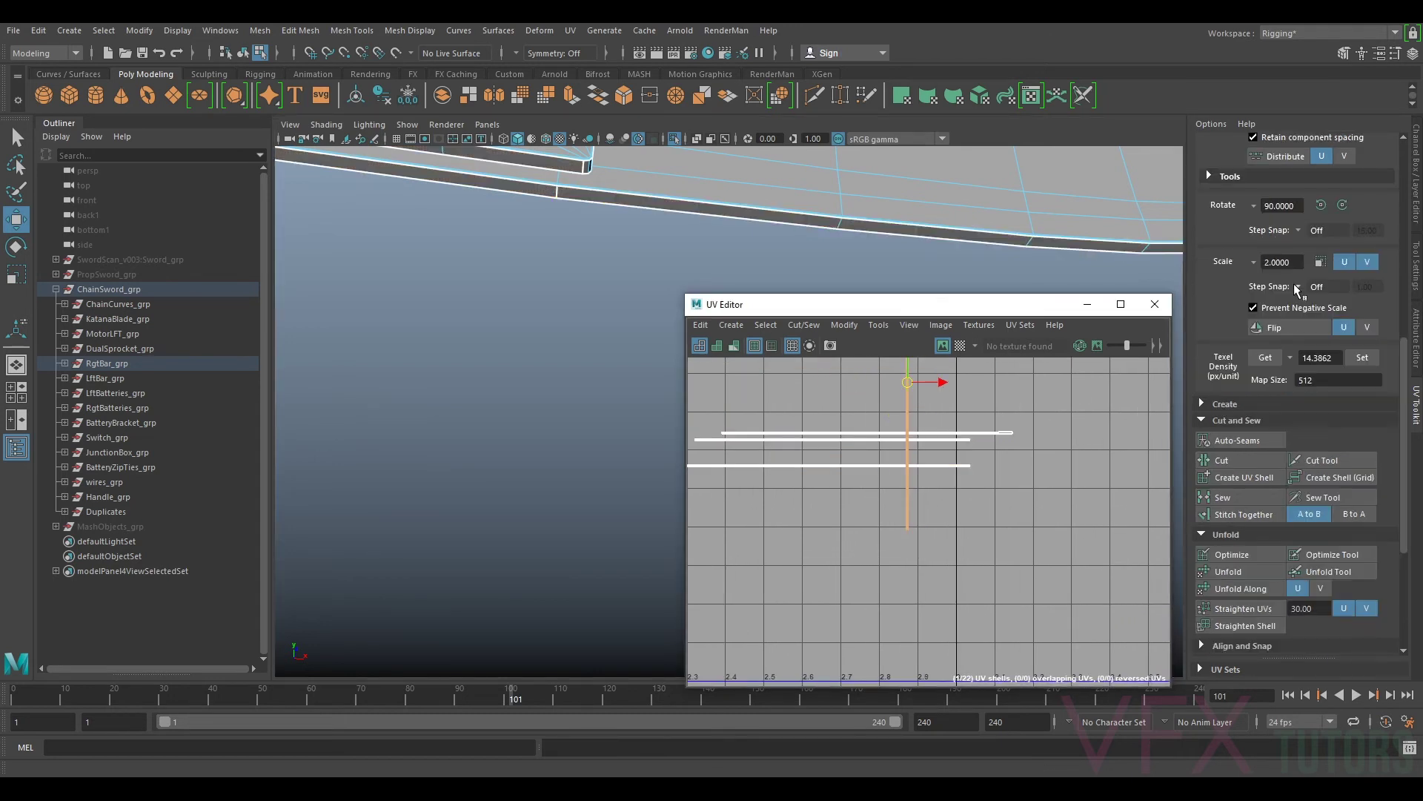
click(1312, 204)
scroll(898, 424, down, 3)
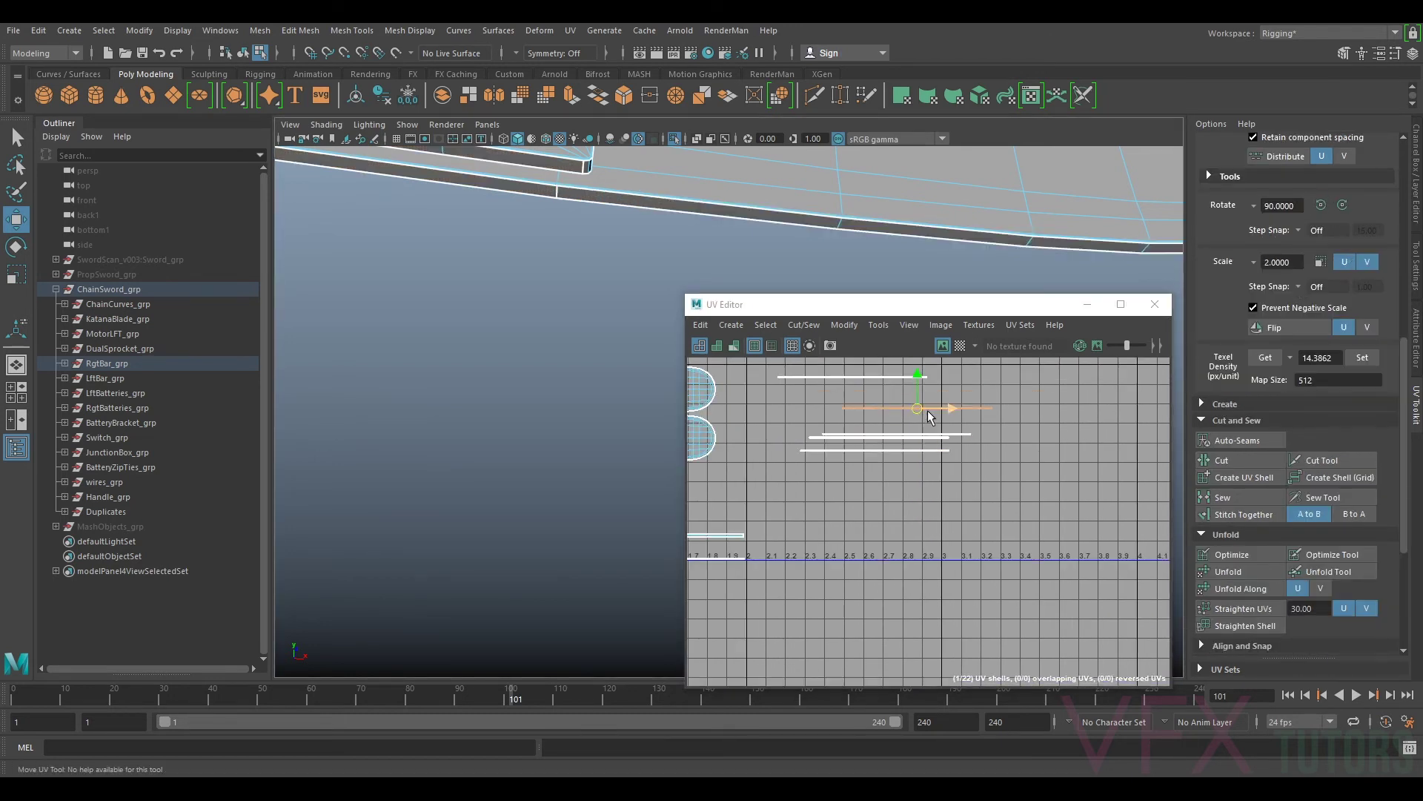
alt+middle_drag(885, 474, 1080, 513)
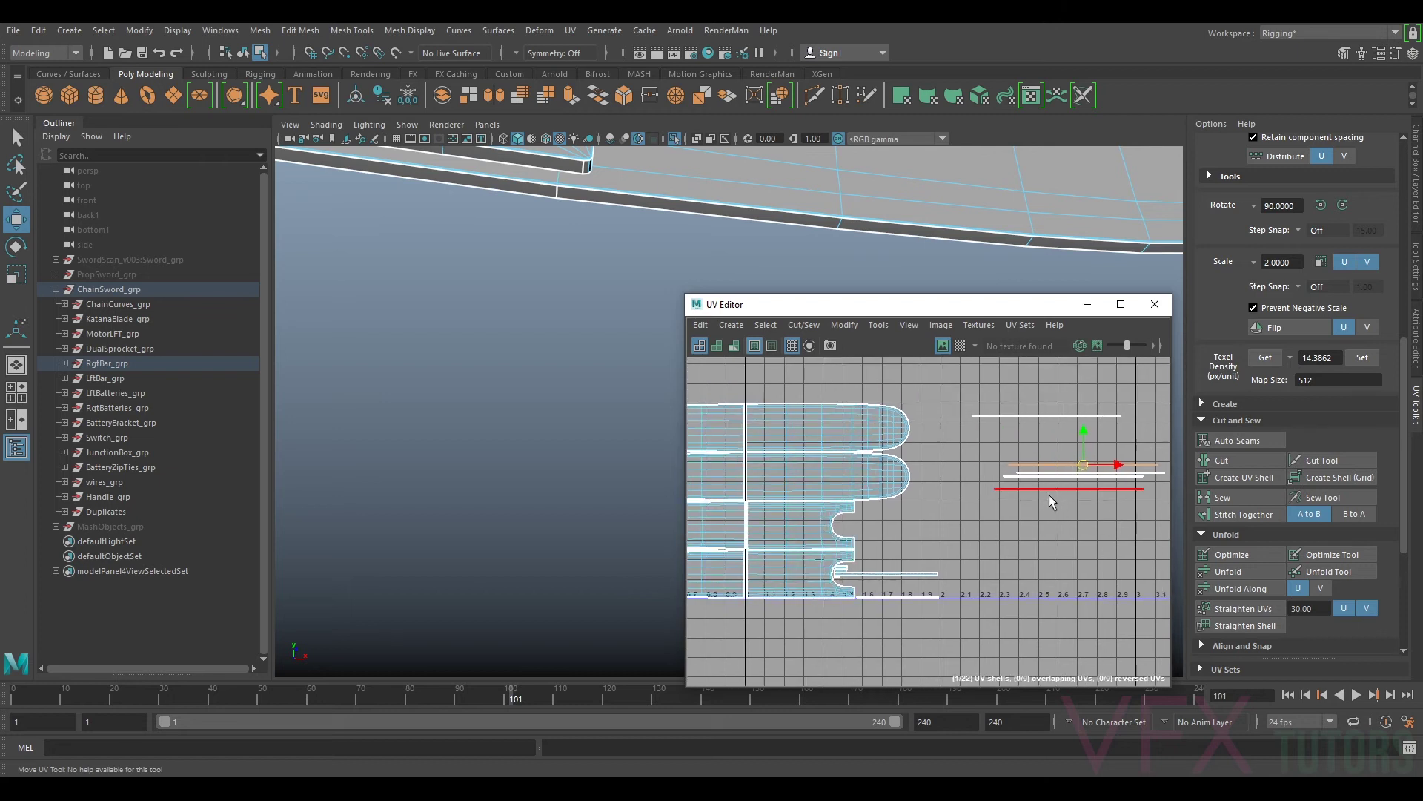
Step: Select the uppermost loose rim strip and move it just below the other strips, centred near U 2.65
click(1049, 416)
drag(1048, 417, 1019, 496)
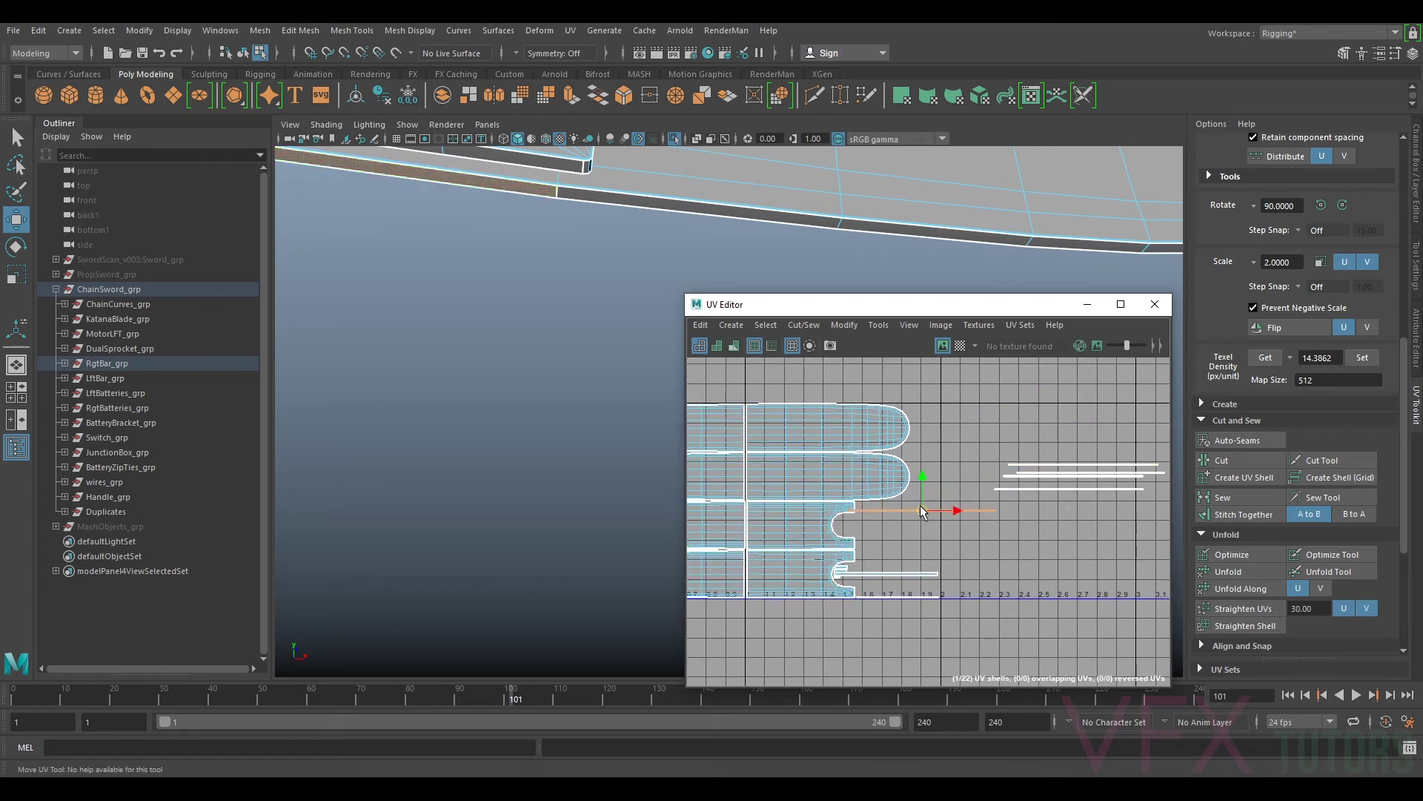
scroll(907, 528, down, 3)
scroll(1030, 542, up, 2)
mouse_move(899, 531)
alt+middle_down()
mouse_move(1030, 542)
mouse_move(903, 552)
alt+middle_up()
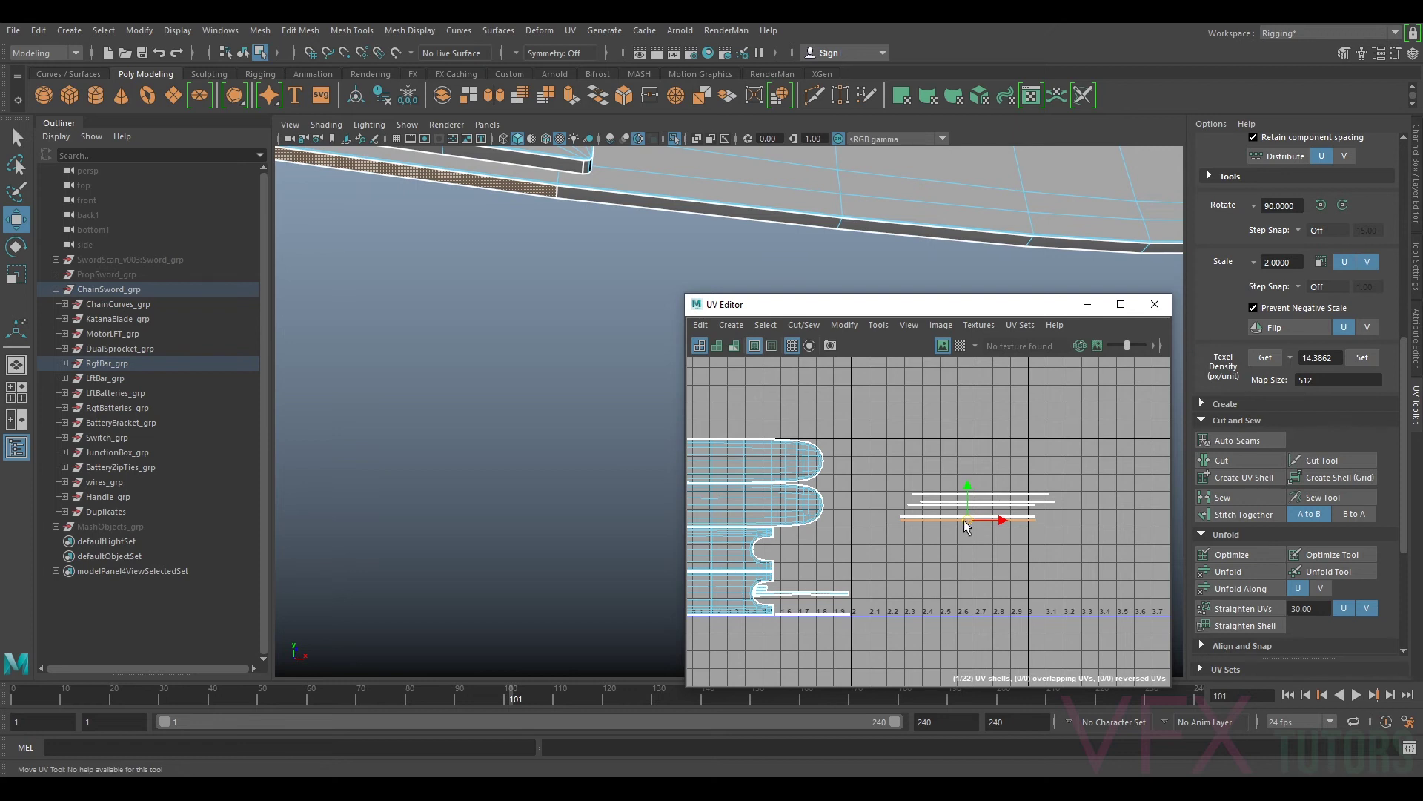
scroll(964, 519, up, 8)
alt+middle_drag(857, 547, 1051, 526)
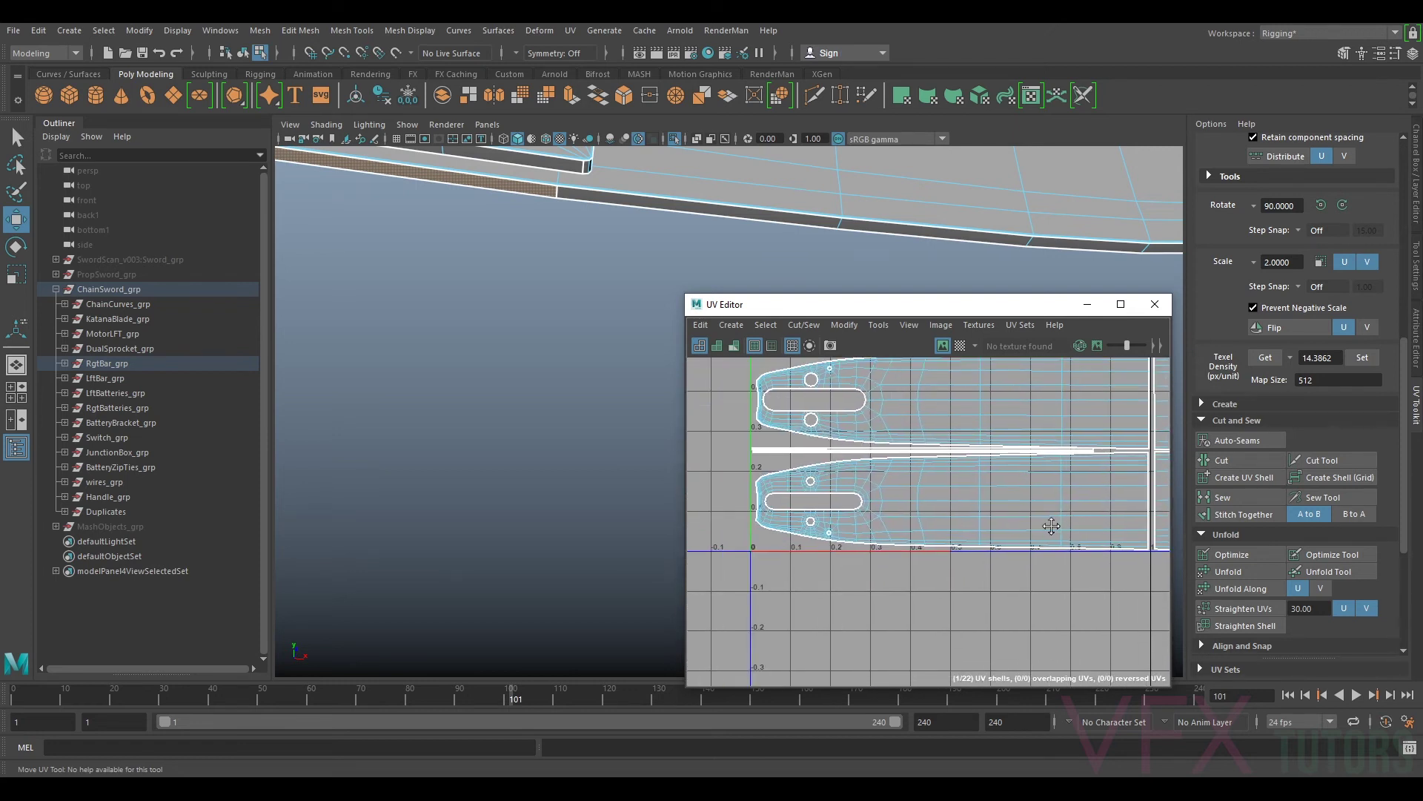
Step: Try placing the selected rim strip along the V 0 line under the face shells, near the UV origin
alt+drag(1051, 526, 820, 576)
scroll(1094, 540, down, 5)
alt+middle_drag(1112, 557, 997, 556)
scroll(1121, 540, up, 1)
scroll(1143, 509, down, 1)
alt+middle_drag(1126, 507, 1033, 506)
drag(1113, 464, 896, 543)
alt+middle_drag(925, 557, 1145, 525)
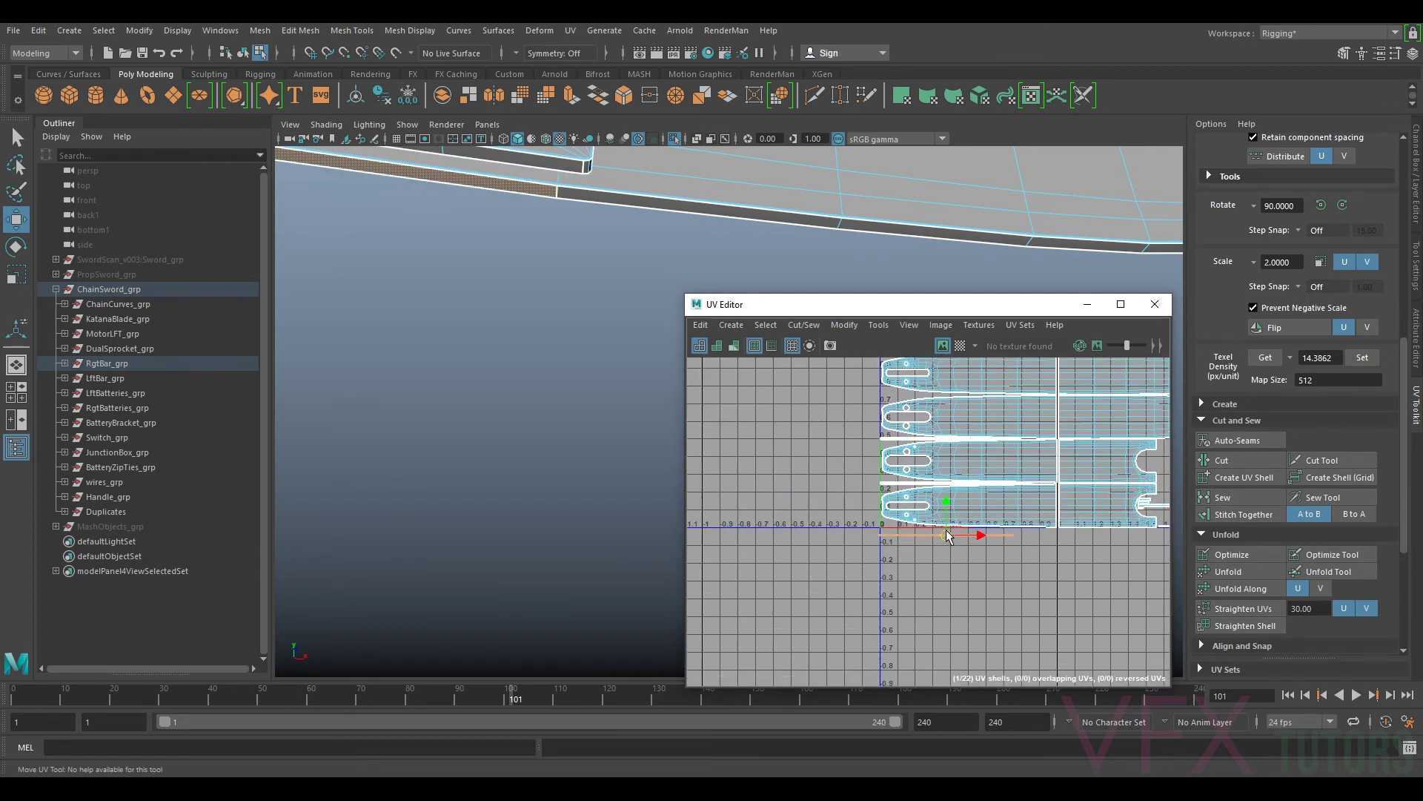
scroll(949, 535, up, 5)
drag(933, 523, 946, 507)
scroll(946, 507, down, 8)
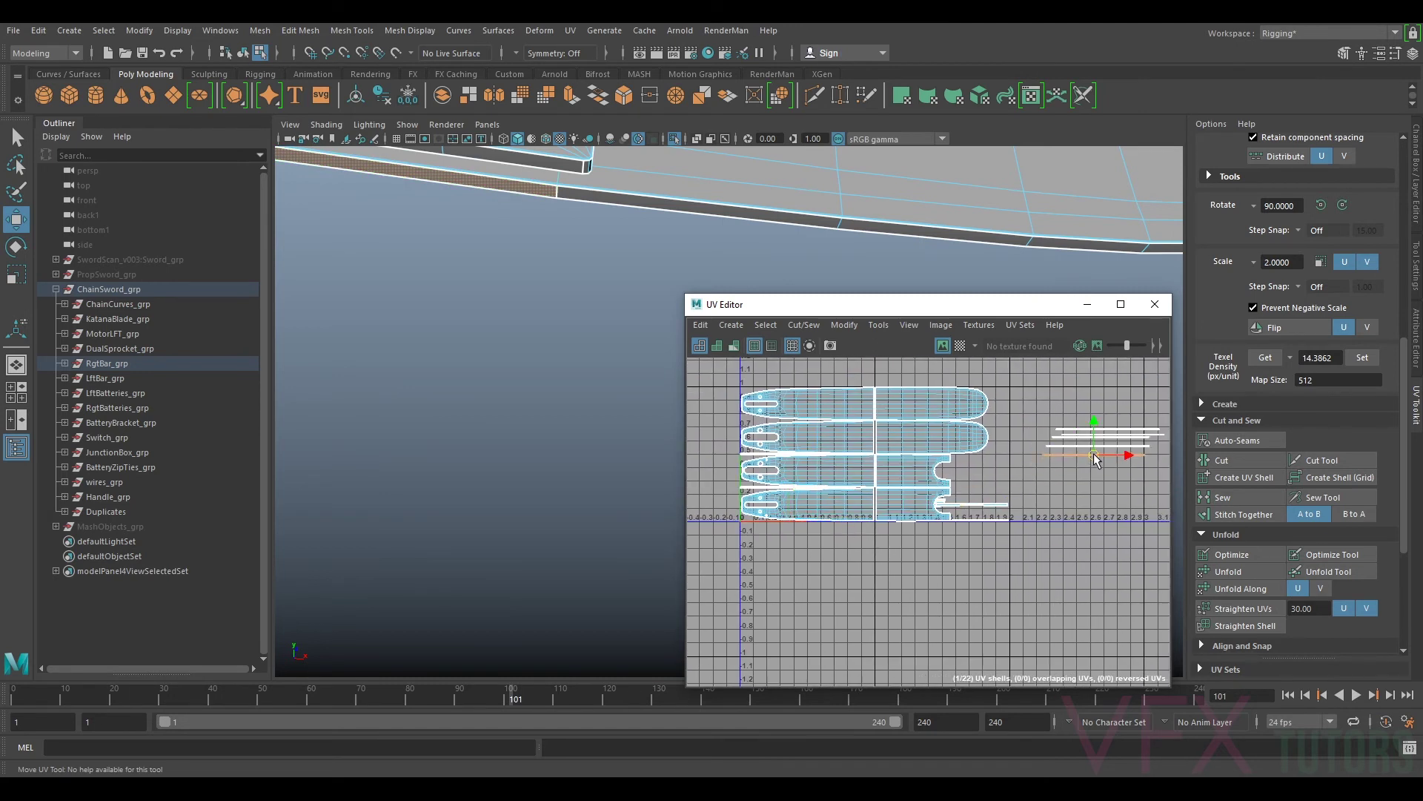
Step: Place the selected rim strip in the upper notch of the face shells, starting near U 1.45 at about V 0.39
scroll(1082, 475, up, 3)
drag(1043, 467, 902, 503)
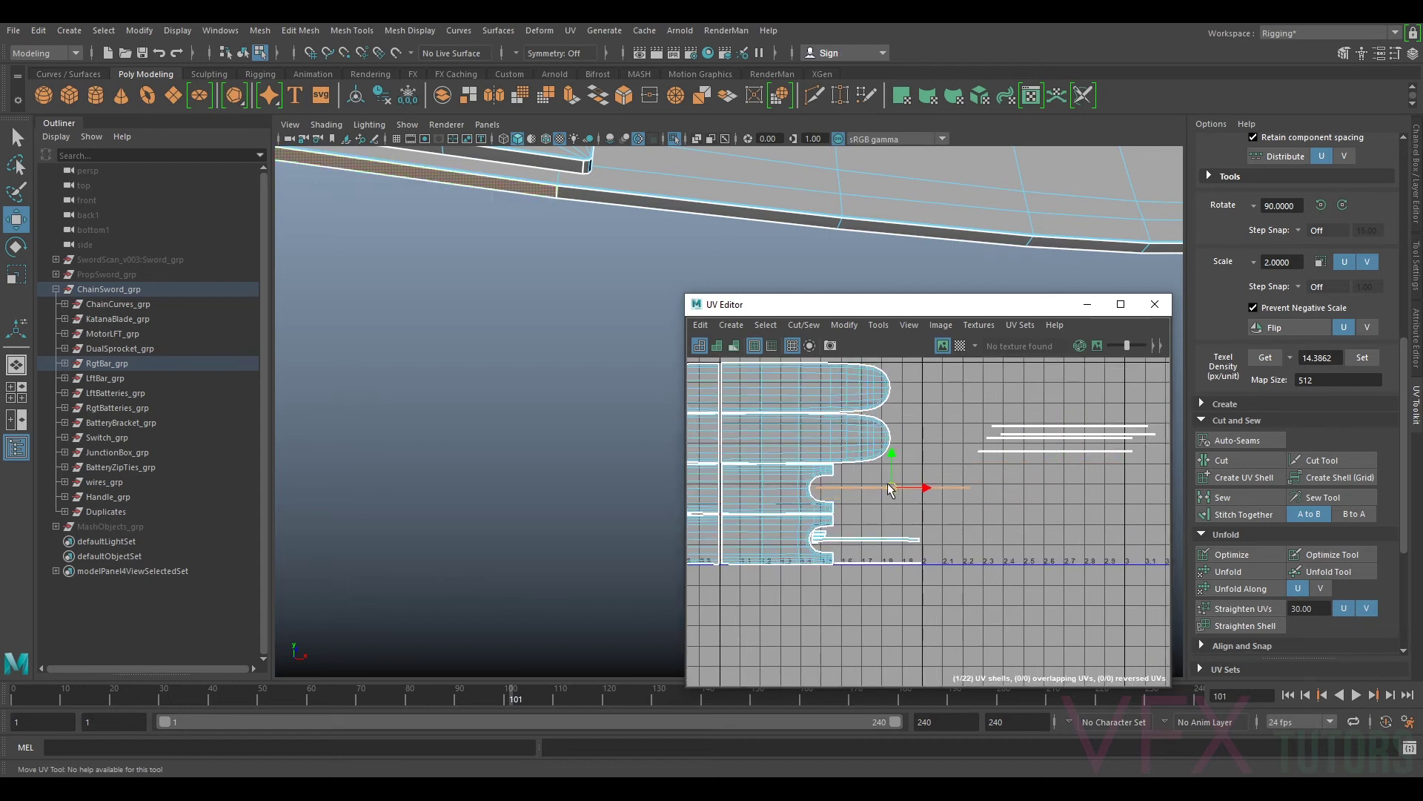
scroll(976, 490, up, 2)
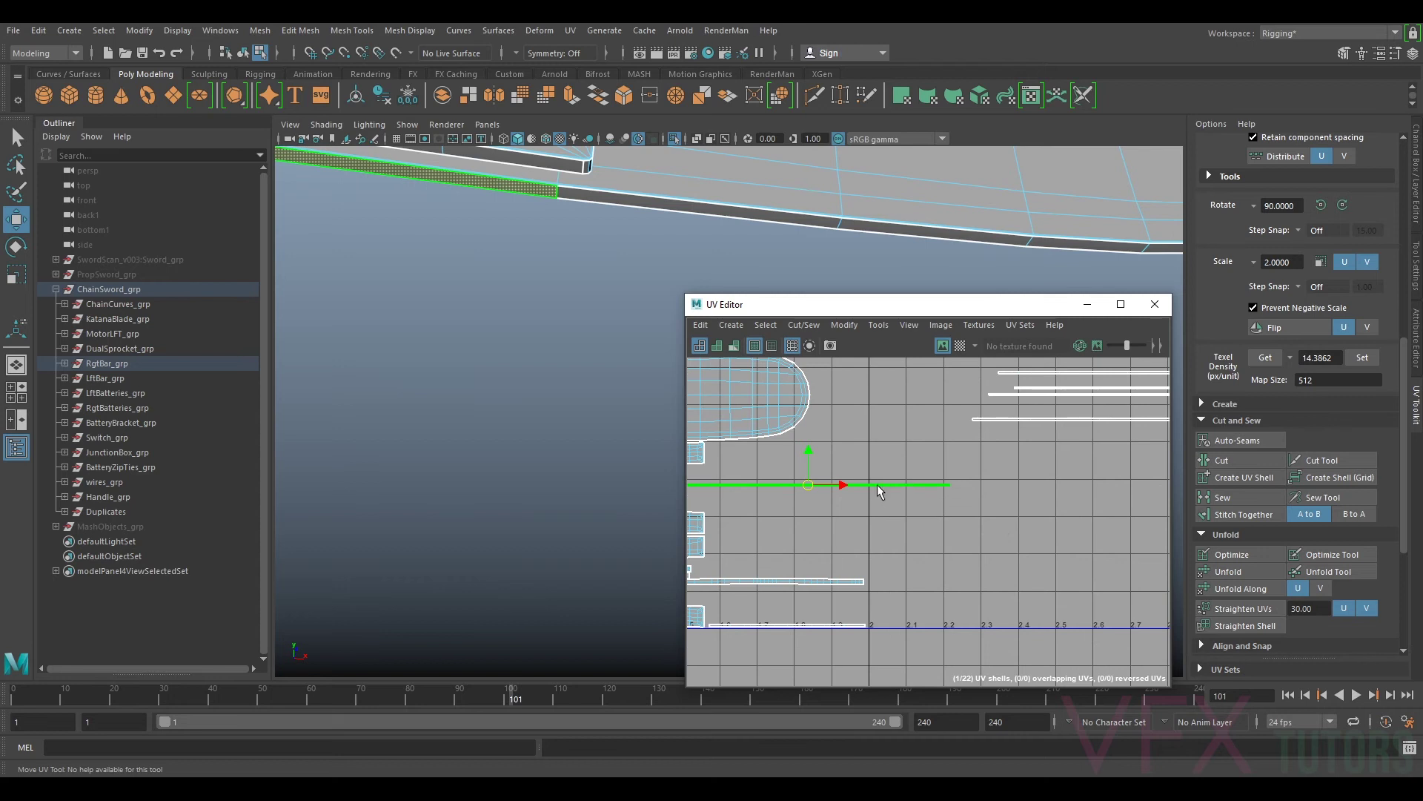
alt+middle_drag(880, 492, 1026, 495)
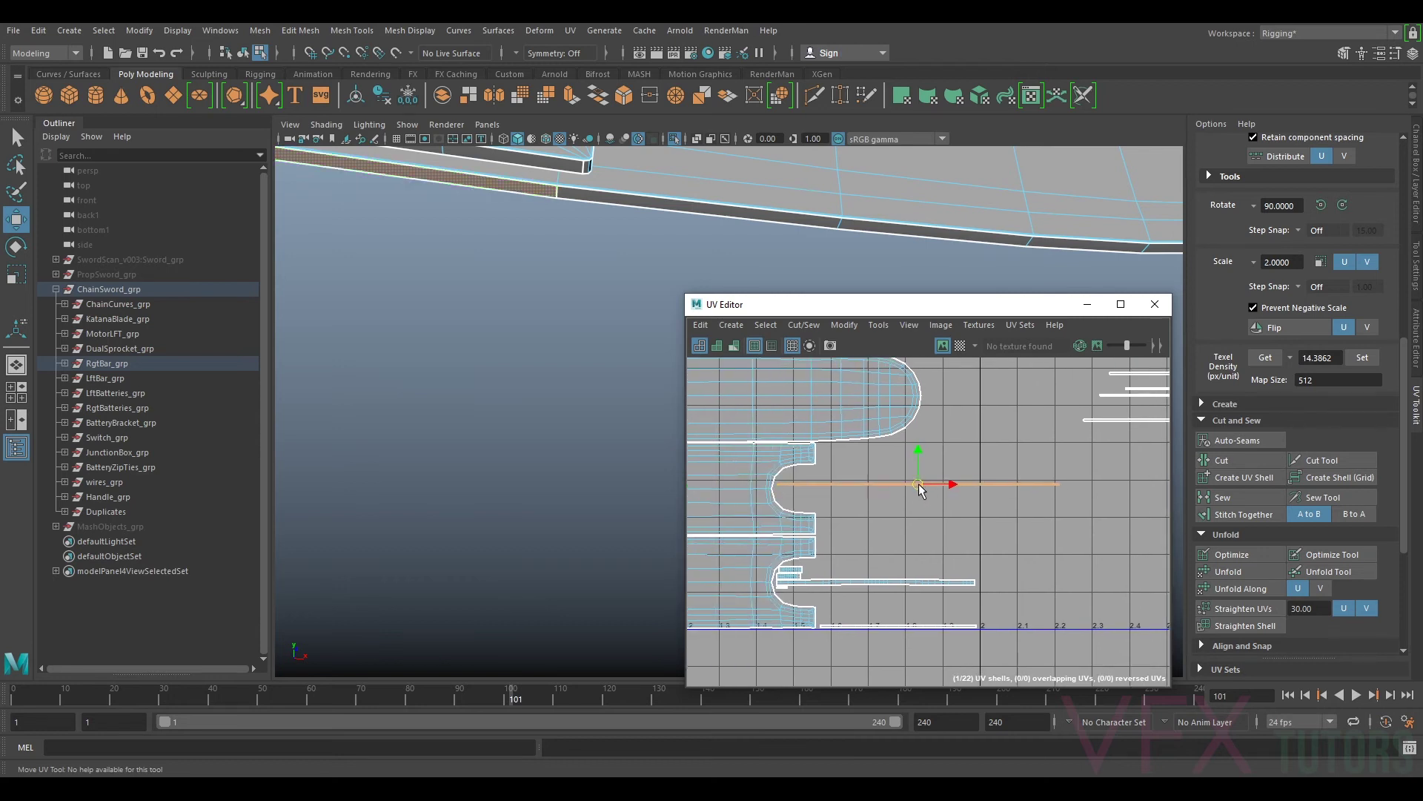
alt+middle_drag(958, 475, 927, 534)
Step: Move a second rim strip into the notch directly below the first, aligning their starting ends
click(1023, 495)
drag(1117, 496, 860, 576)
alt+middle_drag(881, 575, 1009, 556)
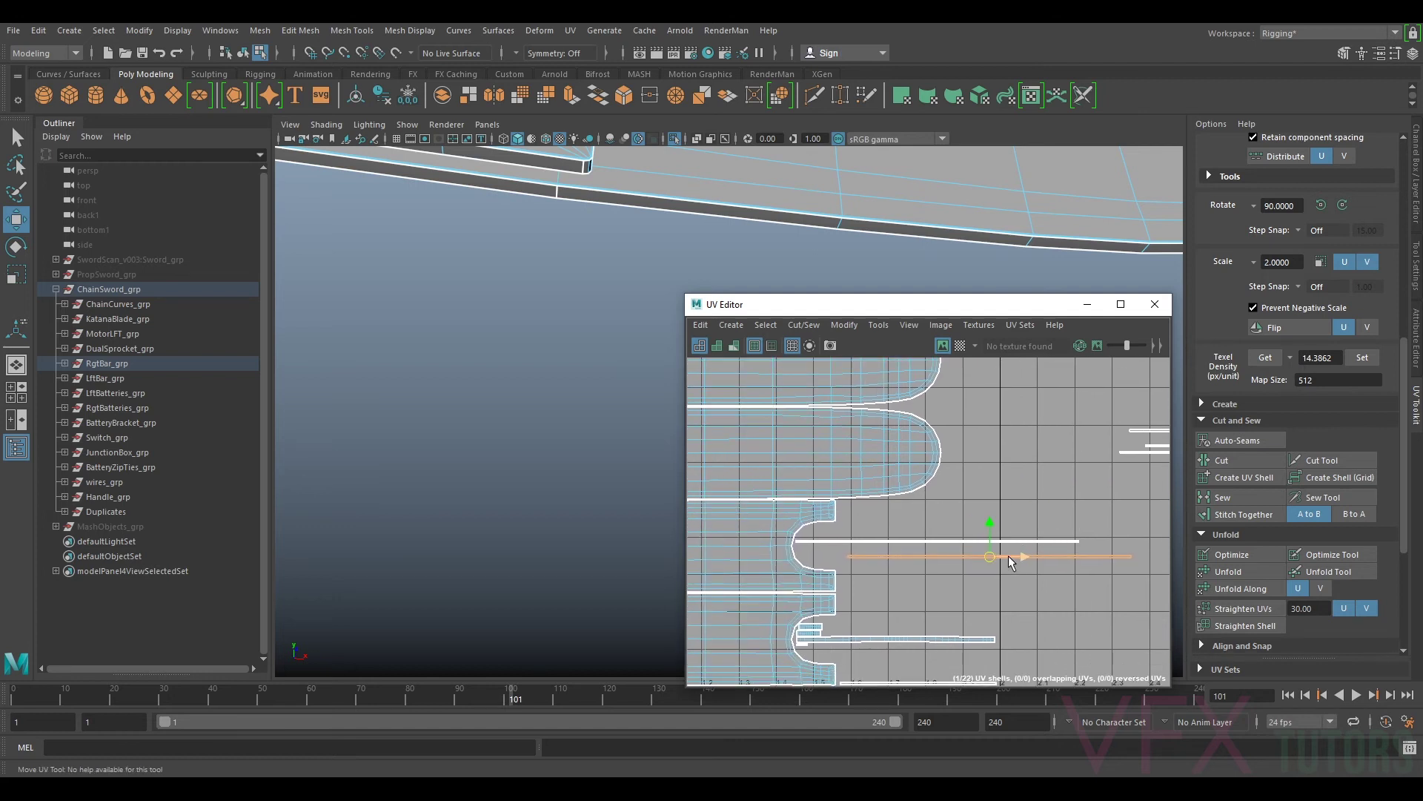
drag(977, 559, 941, 554)
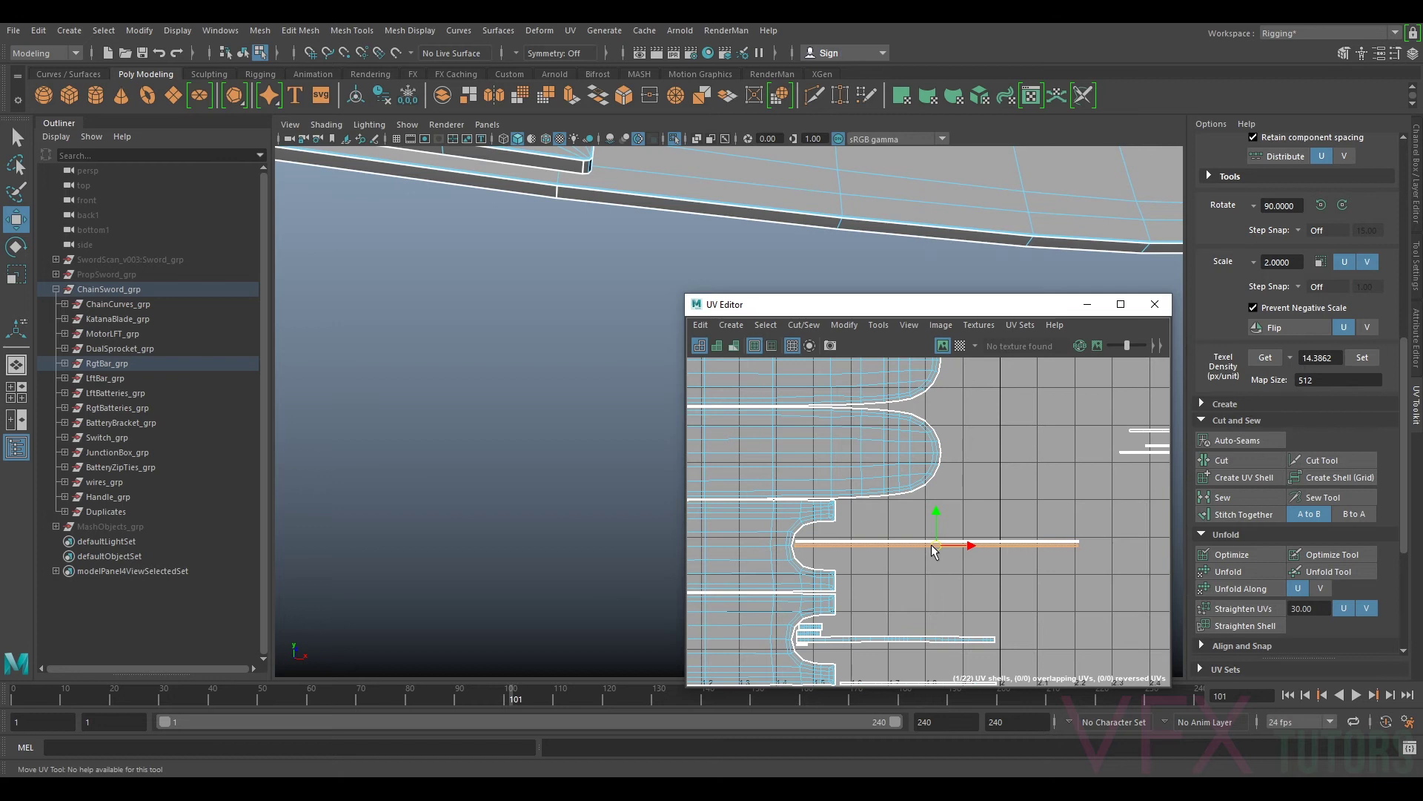
Step: Move the shorter outer rim strip into the notch as the third one, directly under the second strip
click(1120, 452)
alt+right_drag(1119, 451, 1101, 482)
alt+middle_drag(1112, 478, 988, 480)
drag(1066, 458, 875, 527)
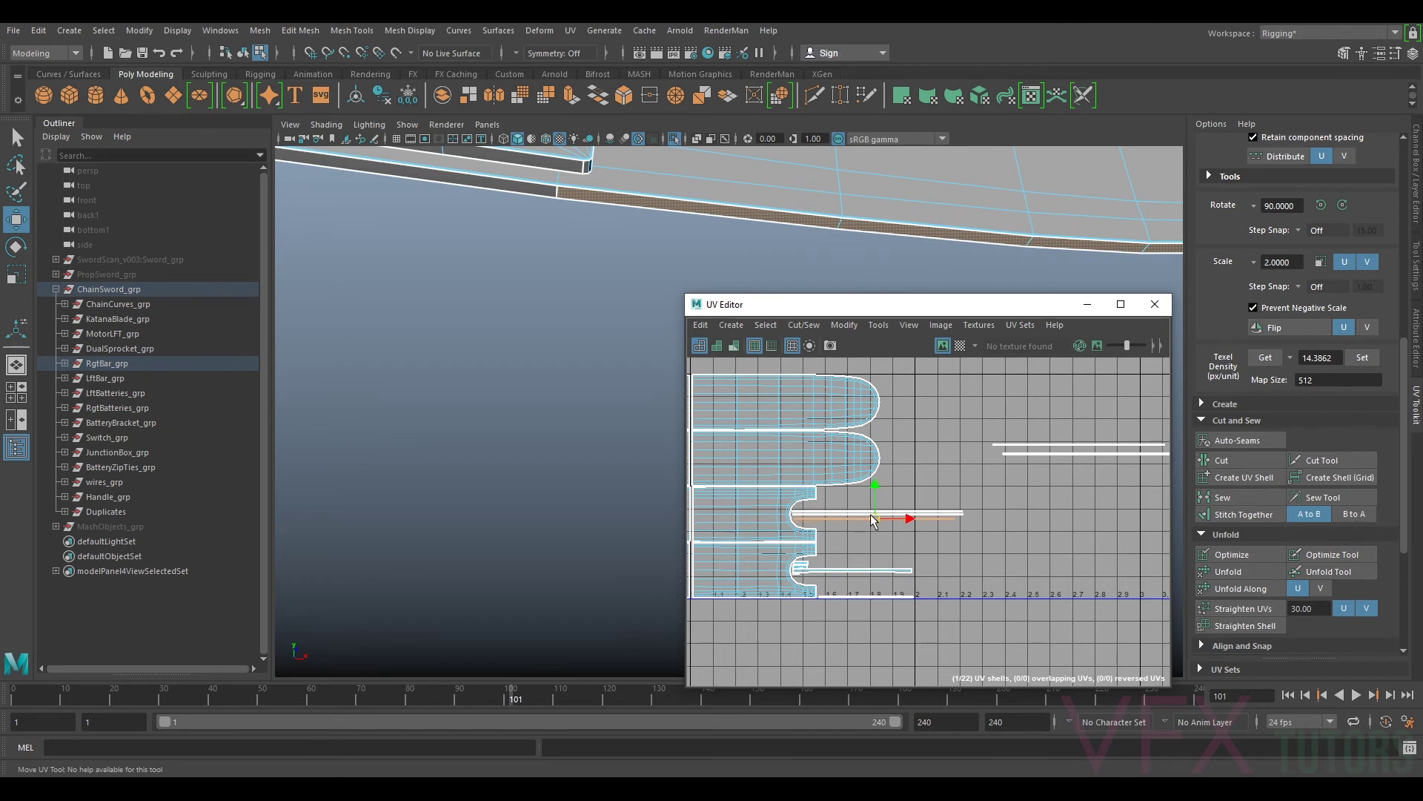
scroll(875, 519, up, 6)
drag(1101, 506, 1081, 499)
Step: Move the notched plate's side rim strip into the notch and set it closely above the three stacked strips
alt+middle_drag(1063, 507, 701, 554)
scroll(951, 521, down, 4)
click(1080, 430)
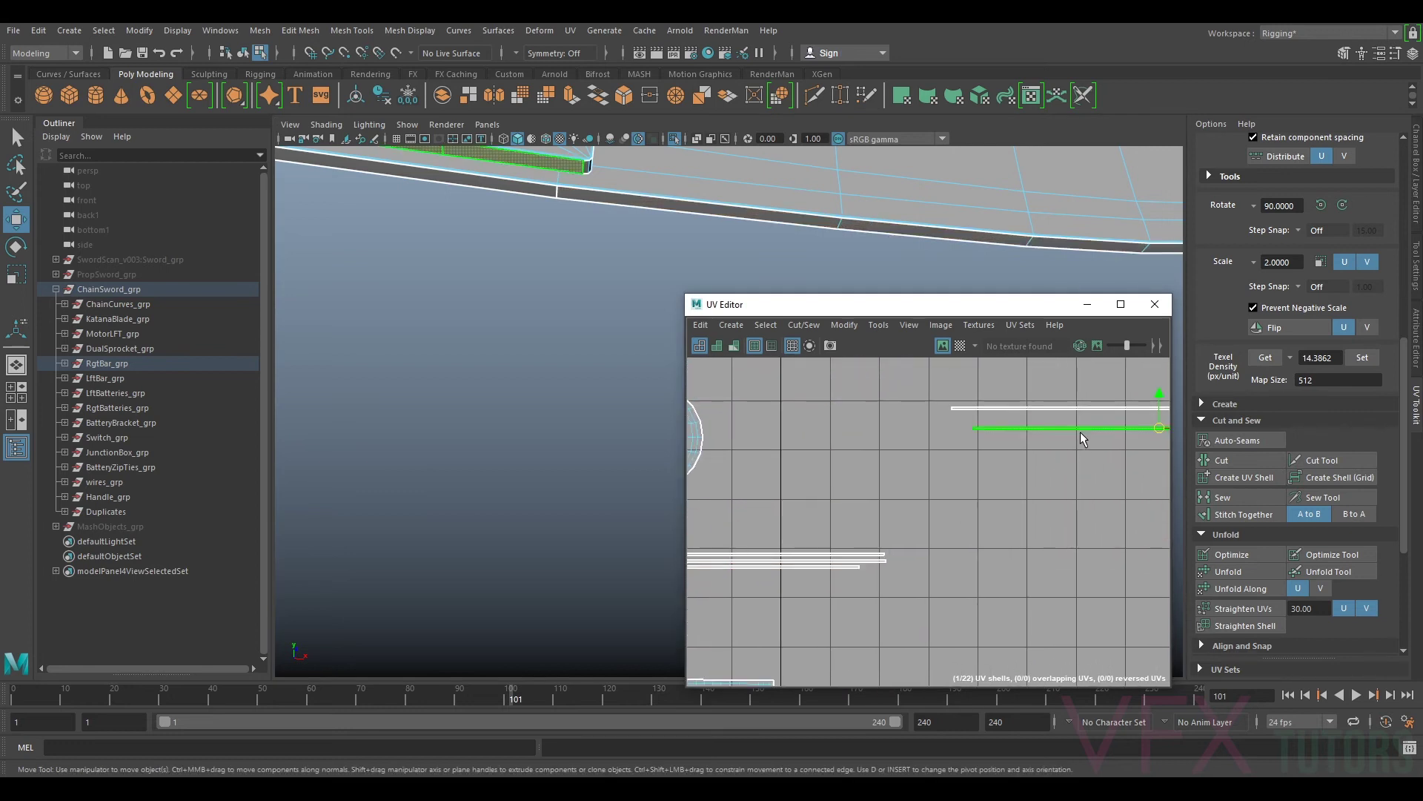
scroll(1080, 432, down, 4)
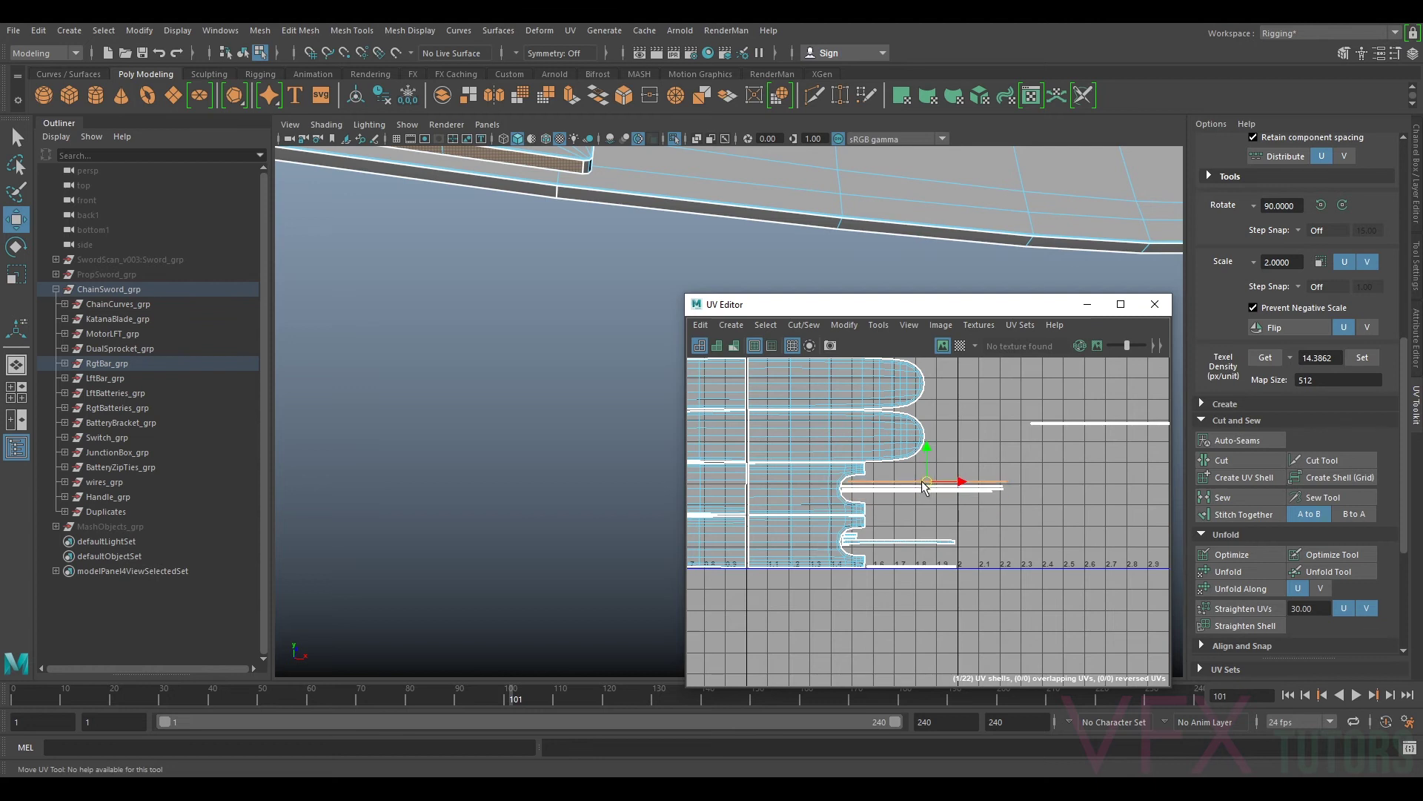
scroll(921, 497, up, 5)
alt+middle_drag(855, 525, 1079, 540)
alt+middle_drag(1118, 447, 1009, 486)
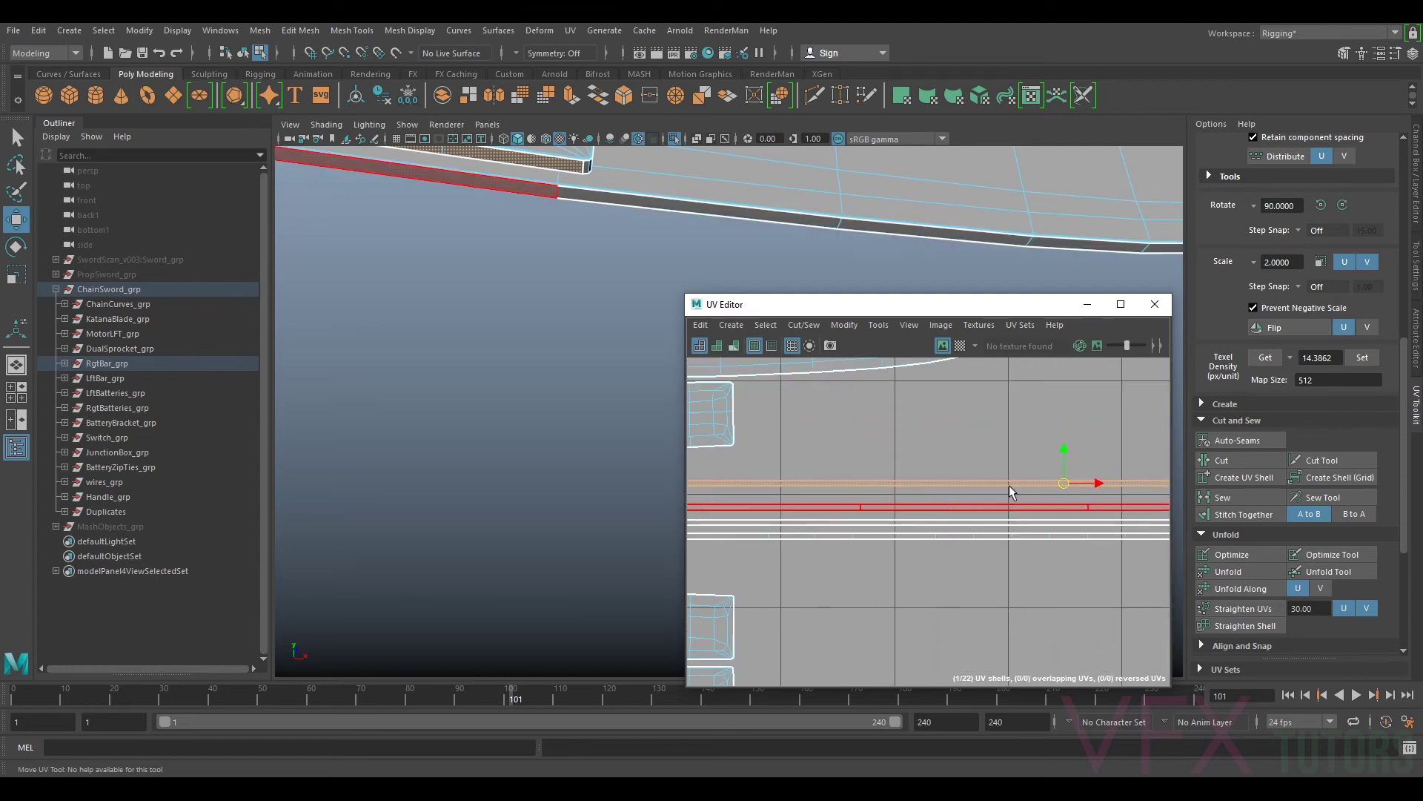
drag(1065, 484, 1052, 497)
Step: Move the last loose long rim strip into the notch and place it just above the four-strip stack
alt+middle_drag(934, 513, 721, 543)
scroll(890, 522, down, 5)
click(1074, 425)
drag(1035, 426, 807, 522)
alt+middle_drag(838, 543, 1030, 555)
scroll(1041, 562, down, 5)
scroll(1027, 535, up, 5)
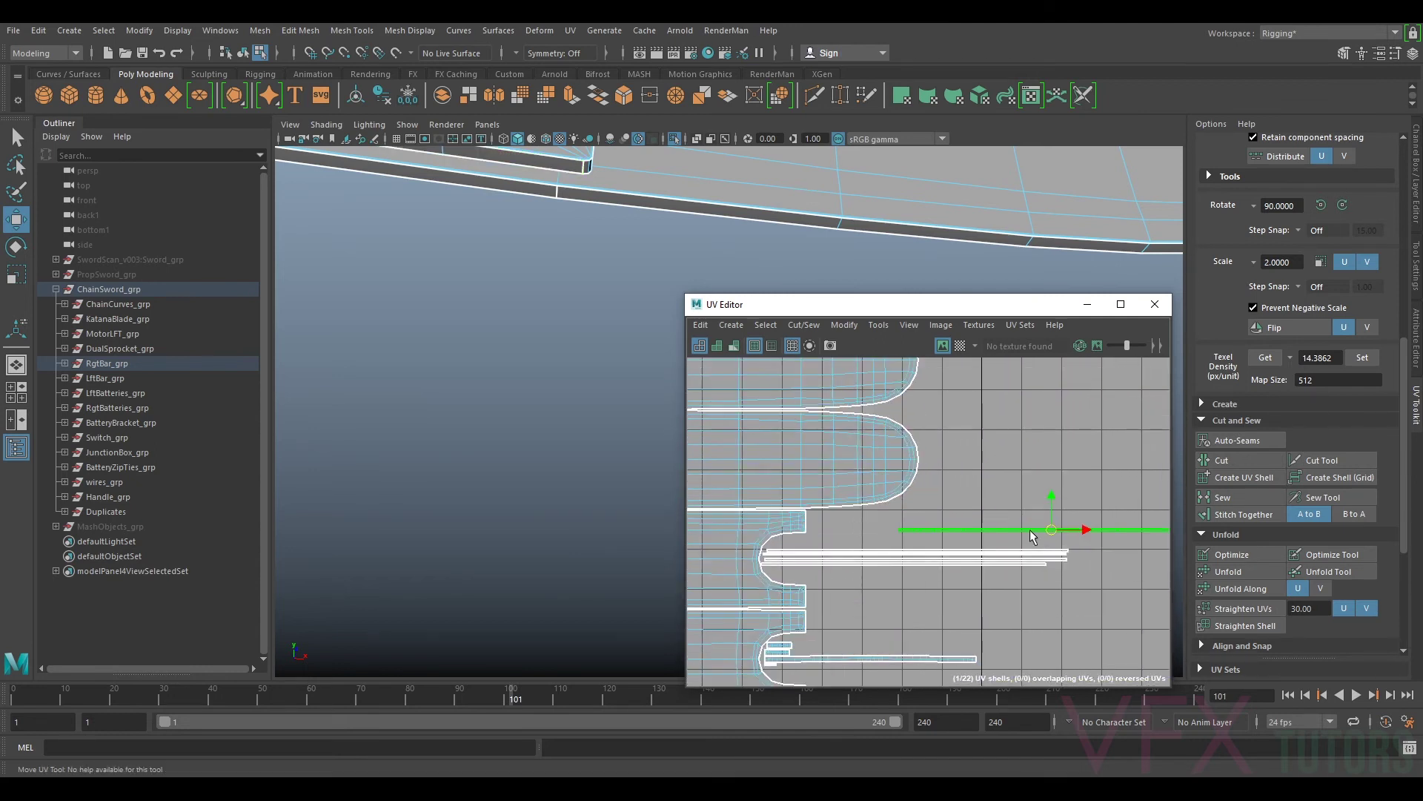
drag(1047, 534, 924, 550)
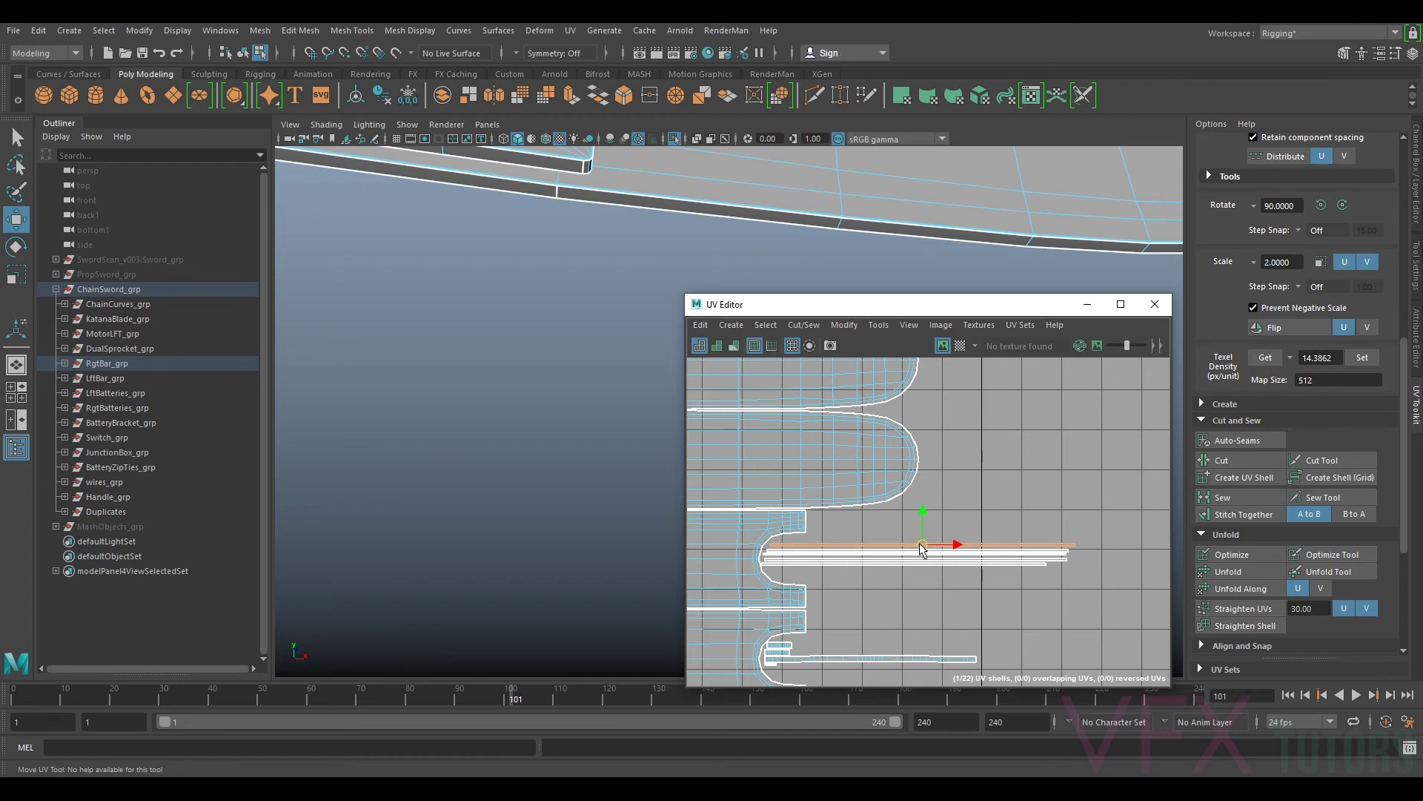
scroll(946, 573, up, 5)
scroll(972, 568, up, 1)
Step: Select the two lowest stacked strips in turn and examine which rim sections of the bar they cover
alt+middle_drag(997, 561, 911, 565)
click(916, 560)
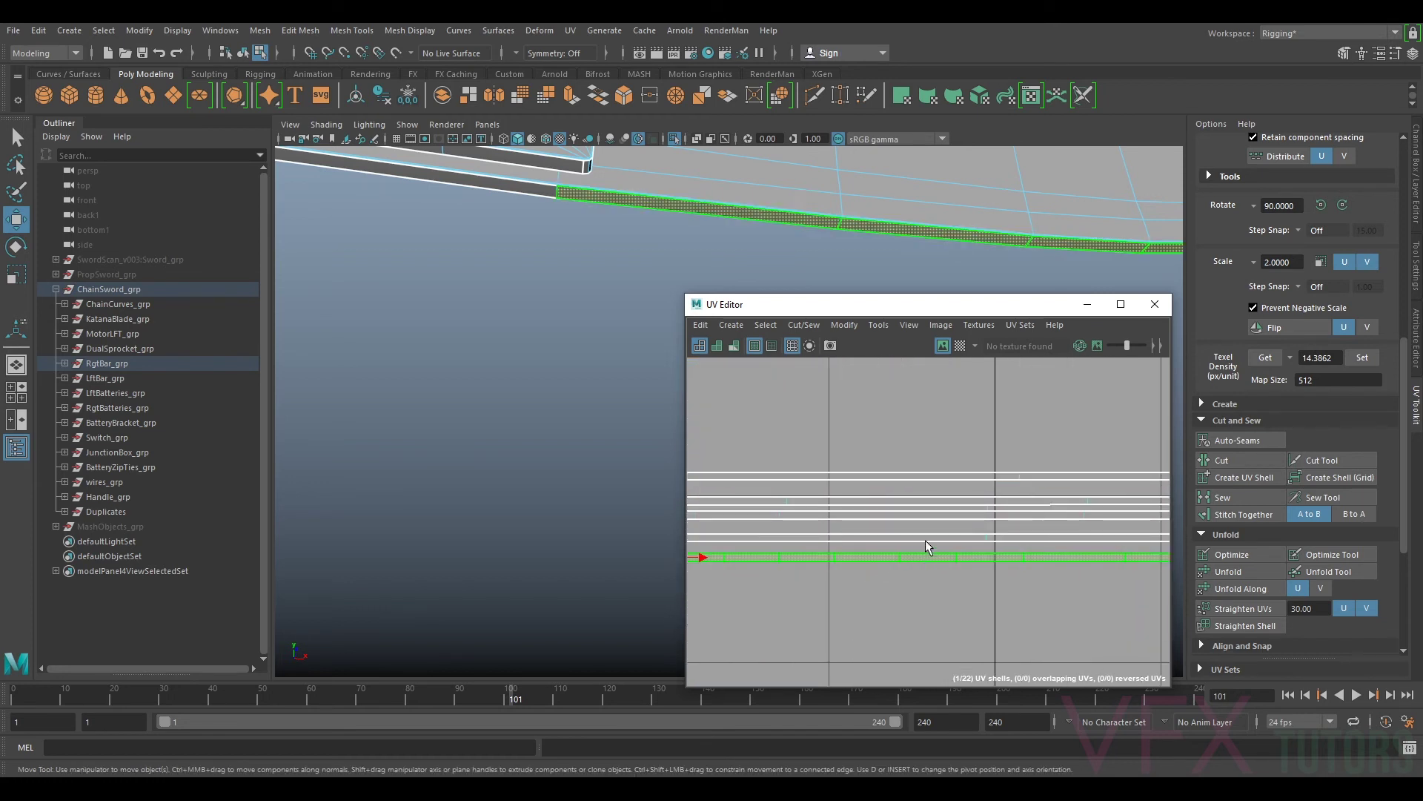
scroll(621, 278, down, 5)
alt+drag(610, 404, 460, 416)
scroll(550, 427, up, 2)
scroll(550, 430, up, 8)
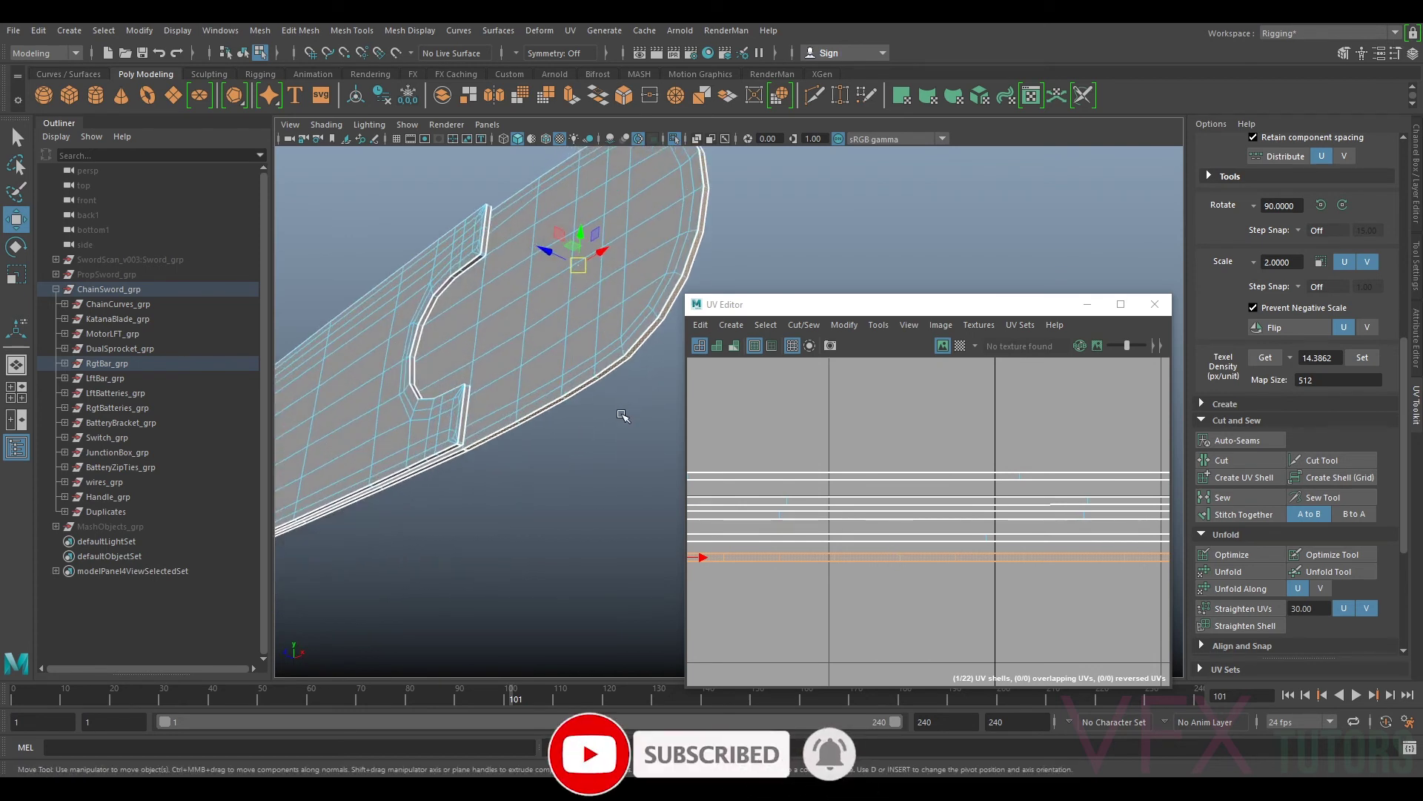
click(877, 539)
alt+drag(549, 474, 632, 554)
scroll(893, 560, down, 5)
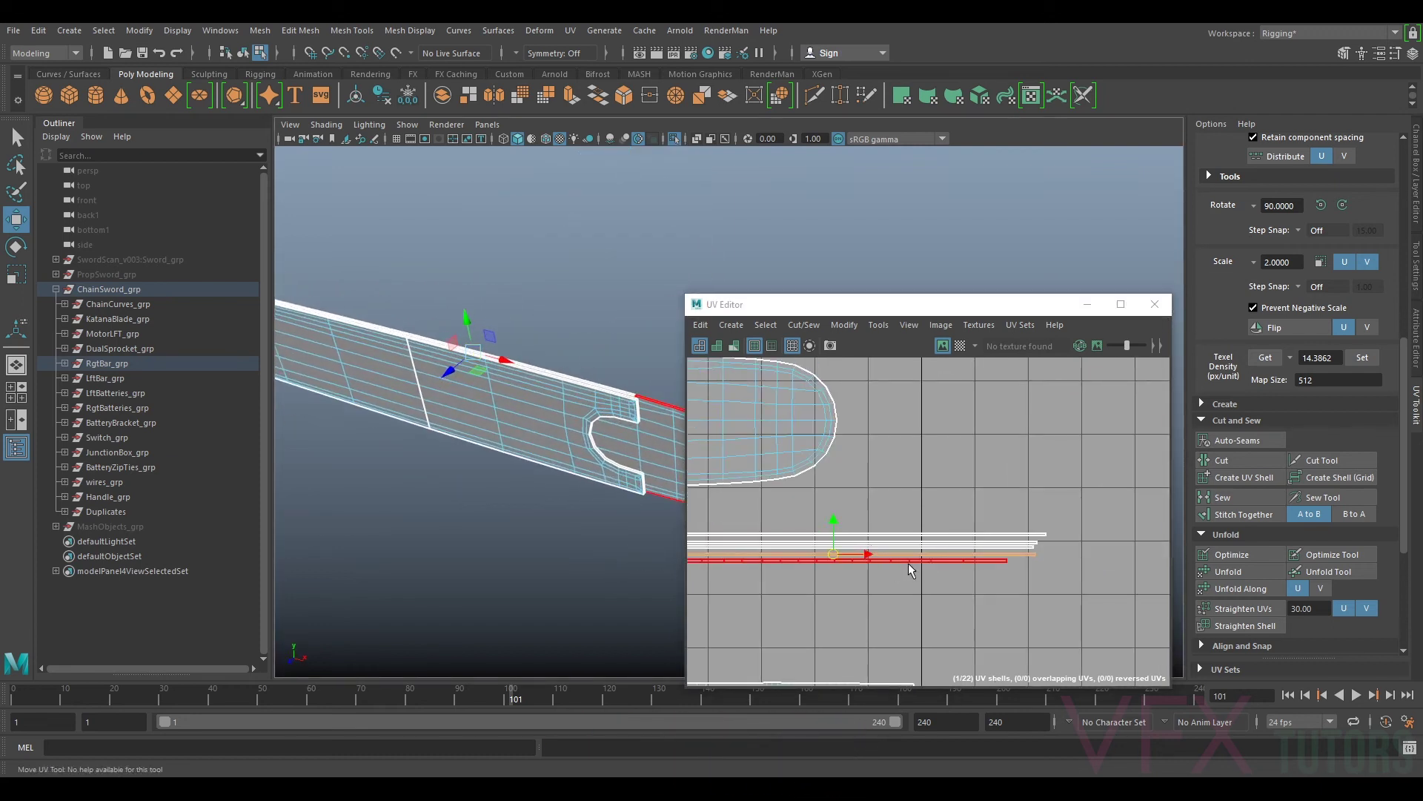
Step: Select several strips of the notch stack and compare their lengths, spacing and positions along the bar
alt+middle_drag(906, 563, 957, 507)
scroll(969, 503, up, 2)
click(912, 509)
right_drag(1017, 510, 1042, 482)
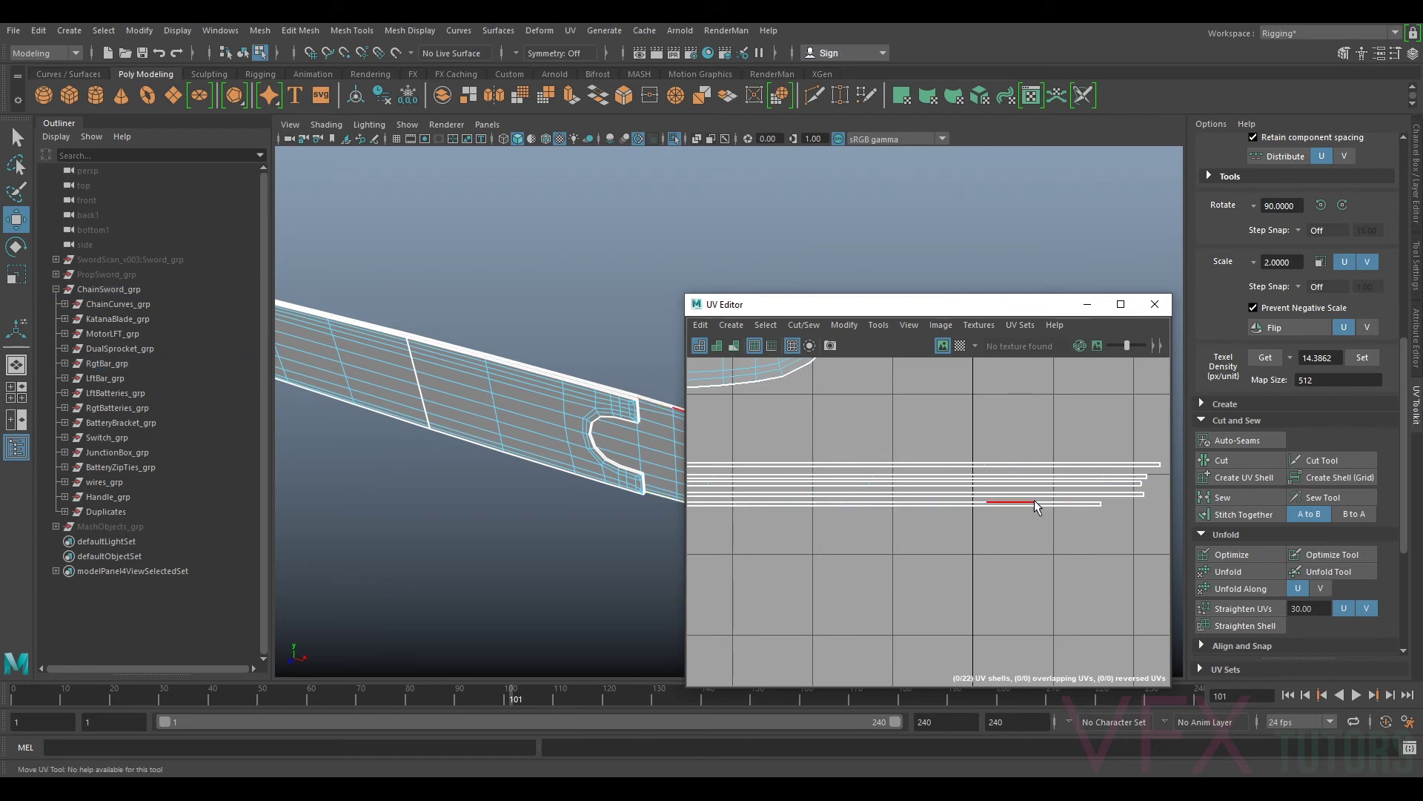
scroll(870, 507, down, 4)
scroll(865, 507, up, 5)
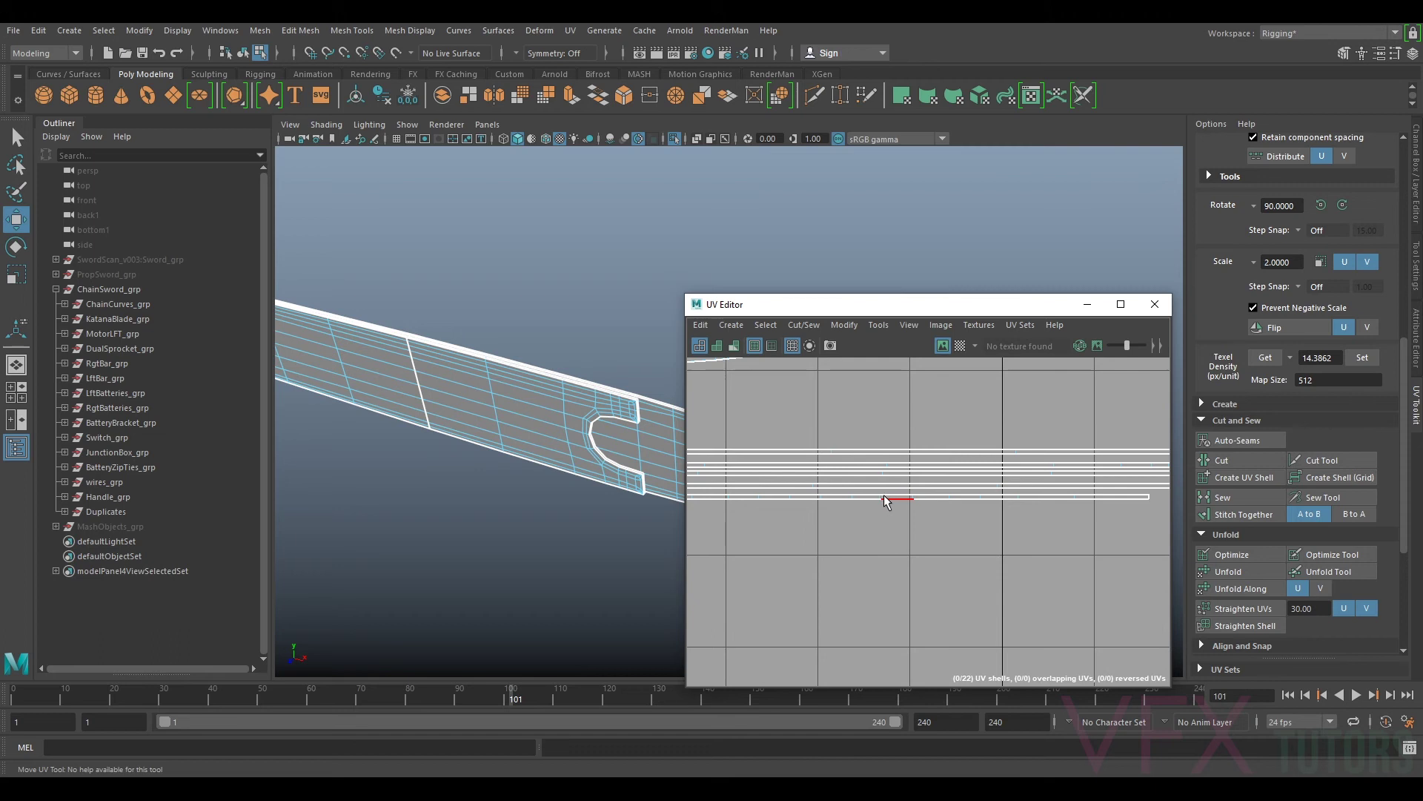
click(881, 495)
scroll(875, 501, down, 4)
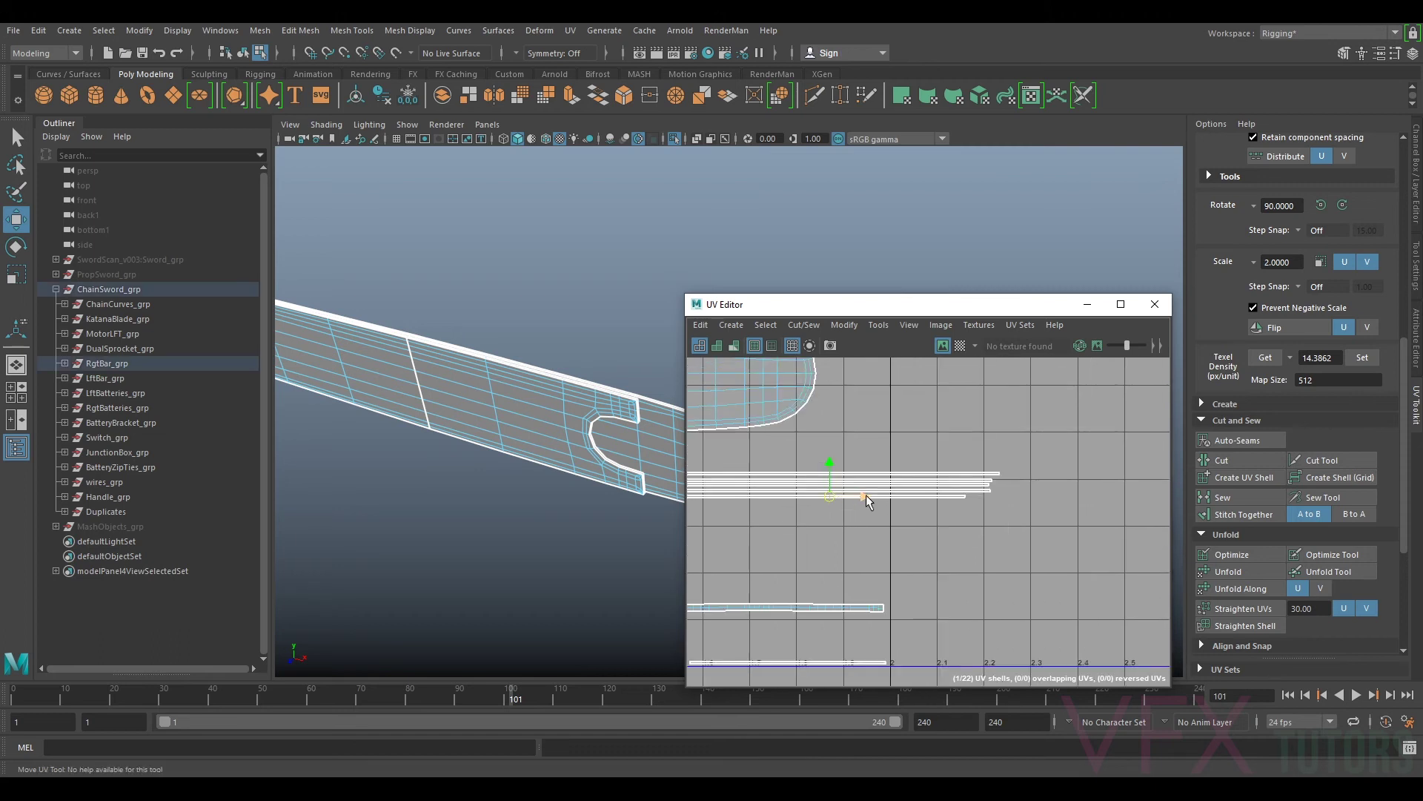
scroll(869, 504, up, 4)
alt+middle_drag(860, 502, 997, 506)
right_drag(924, 483, 893, 461)
click(930, 481)
scroll(942, 479, down, 3)
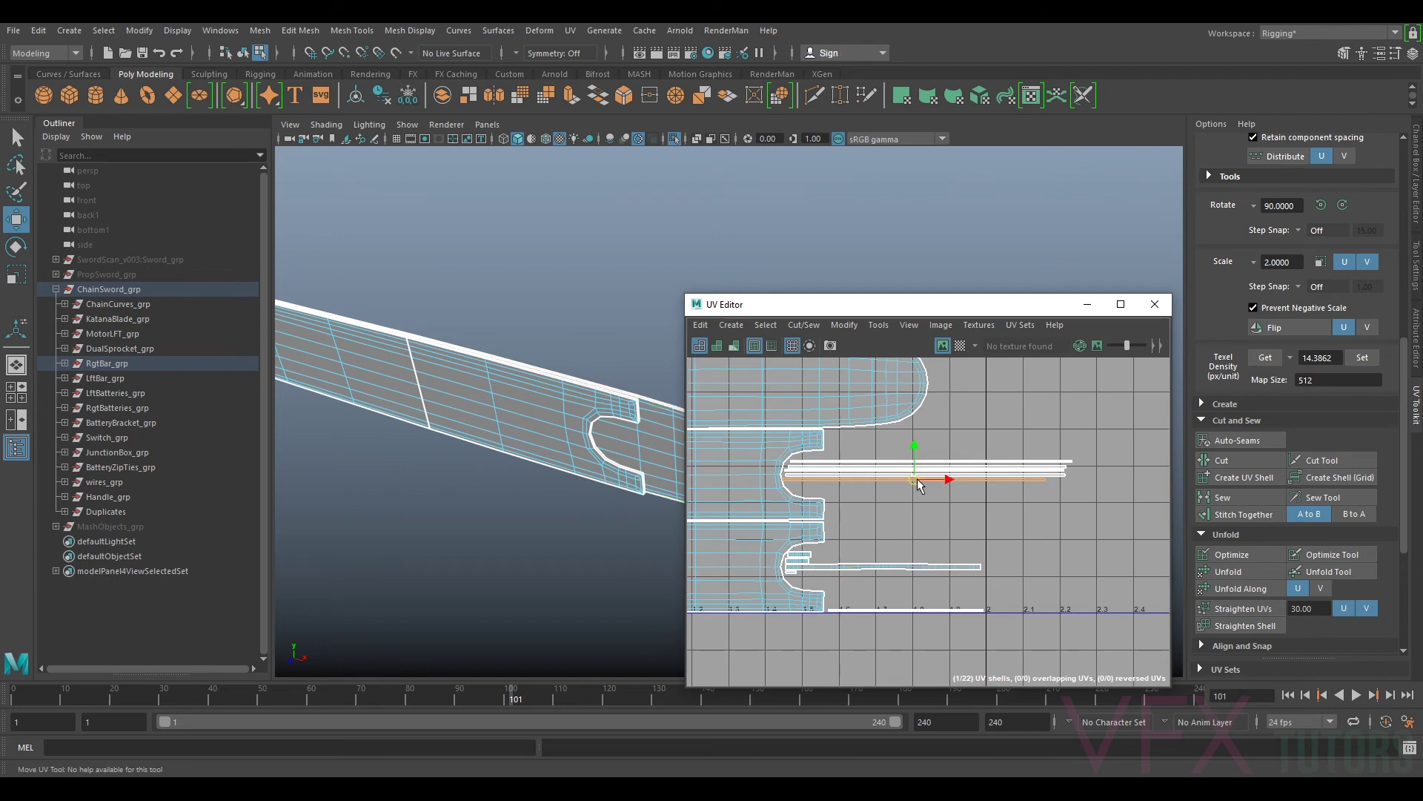
scroll(939, 476, up, 4)
click(965, 451)
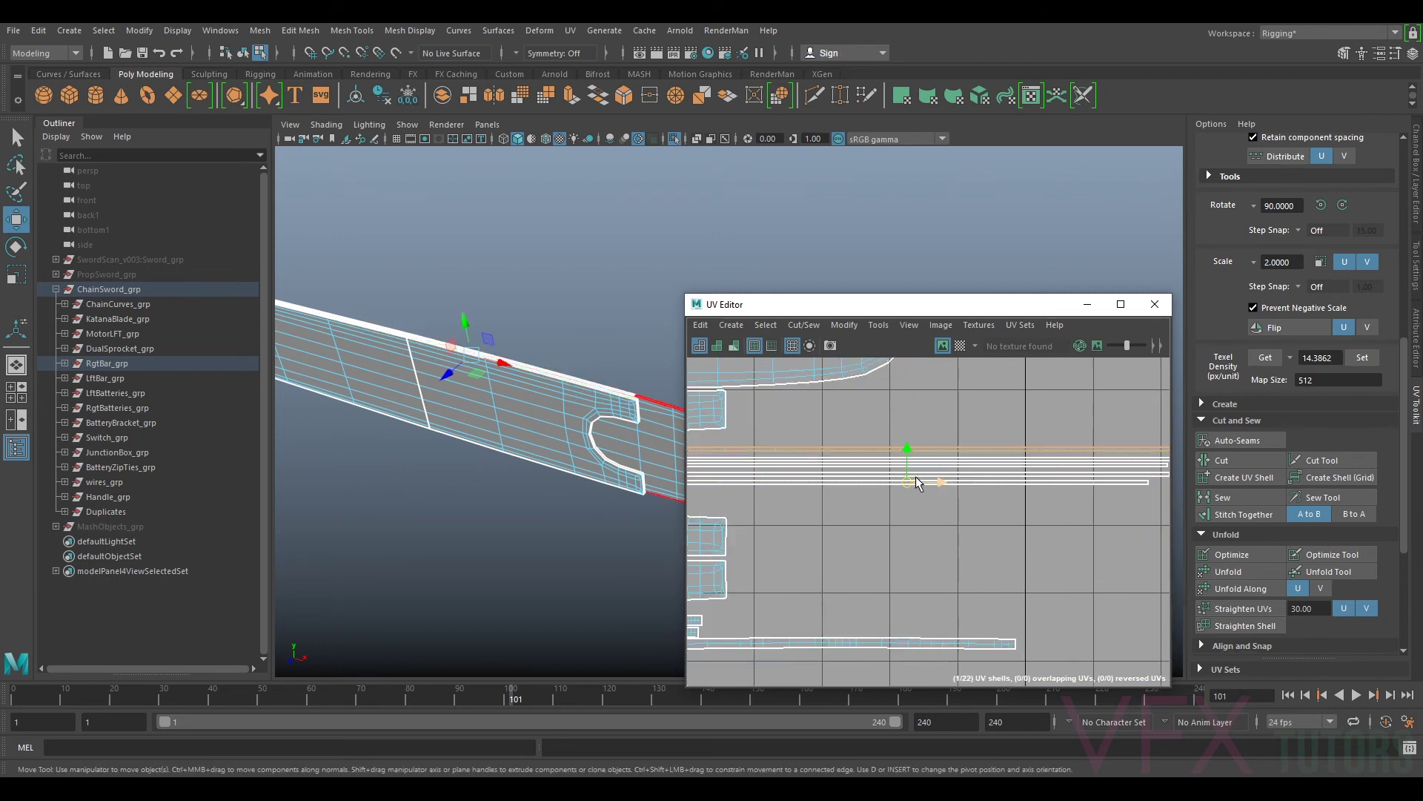
drag(908, 479, 906, 482)
right_drag(937, 464, 914, 448)
scroll(914, 448, up, 4)
right_click(892, 459)
right_click(881, 449)
click(919, 511)
scroll(977, 479, down, 5)
scroll(993, 482, up, 7)
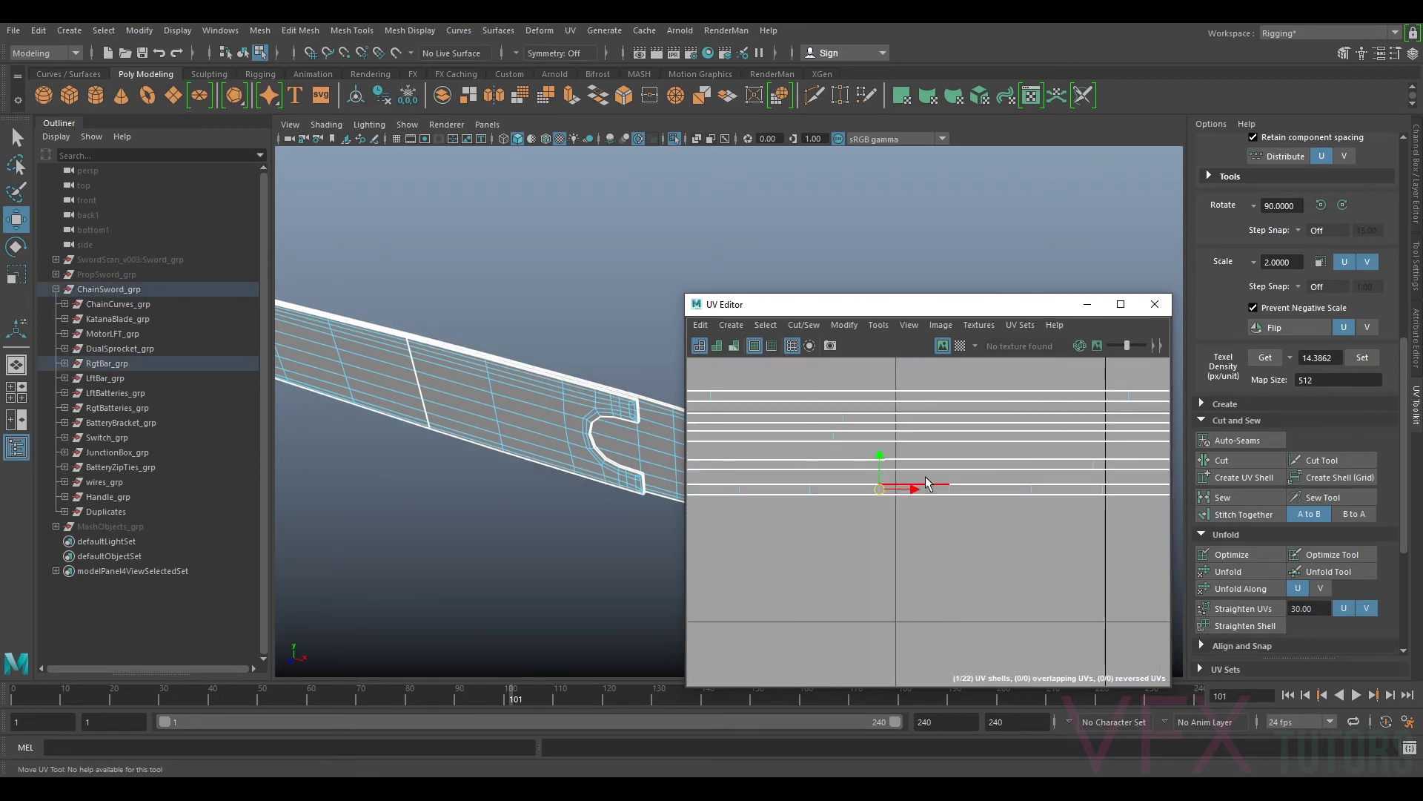
drag(785, 379, 803, 418)
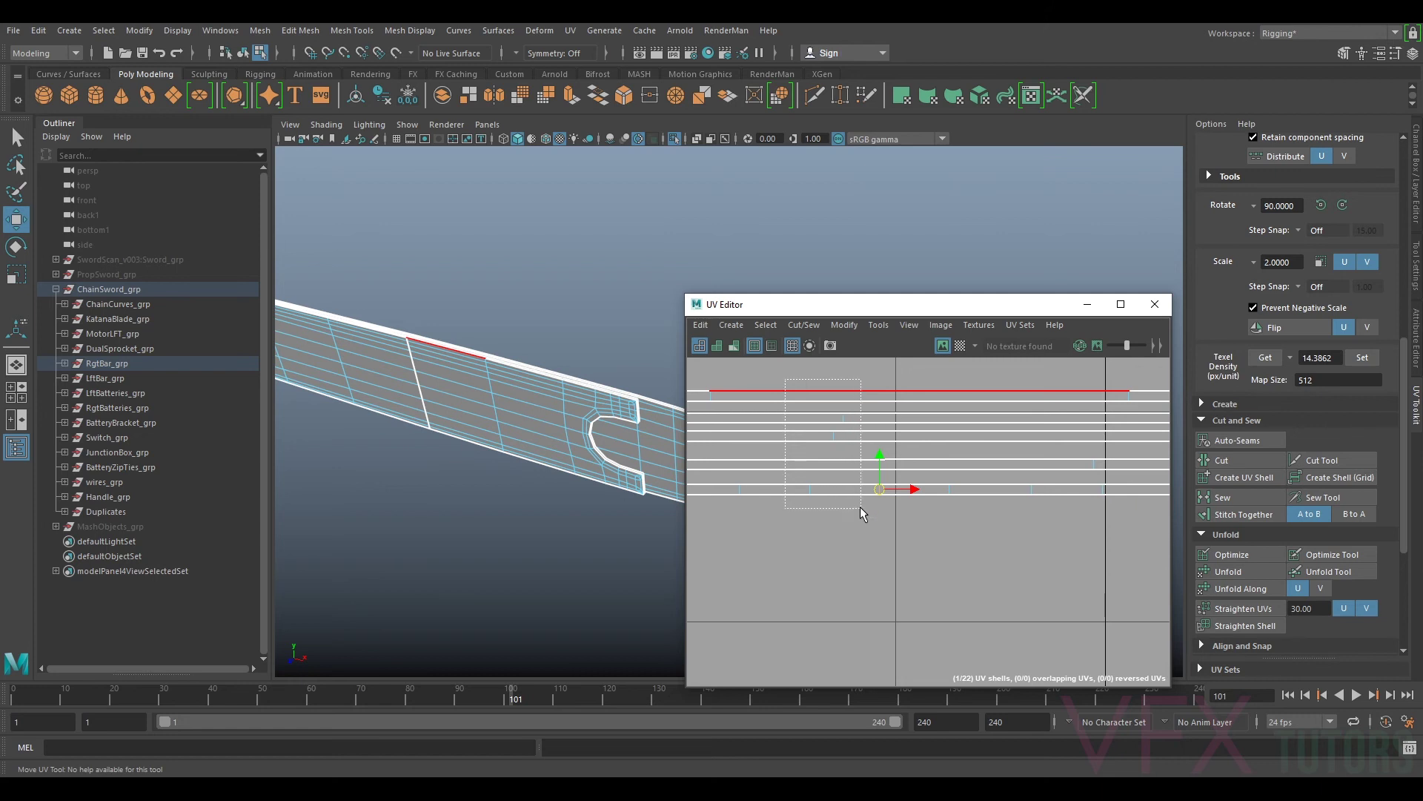
drag(863, 513, 869, 500)
scroll(871, 501, down, 3)
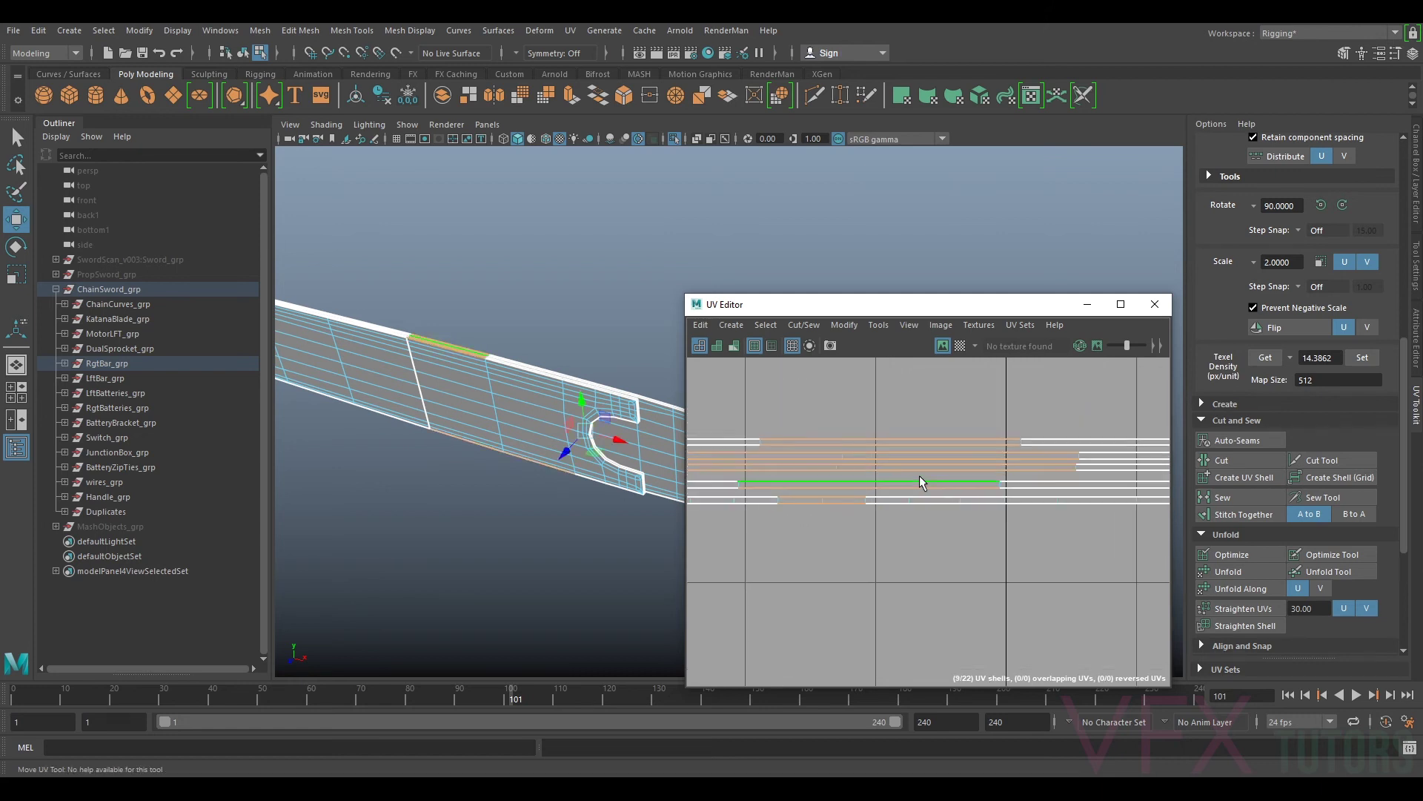
Step: Cut the lowest stacked strip's UVs at the rim cross edge partway down the bar's rounded end
click(913, 503)
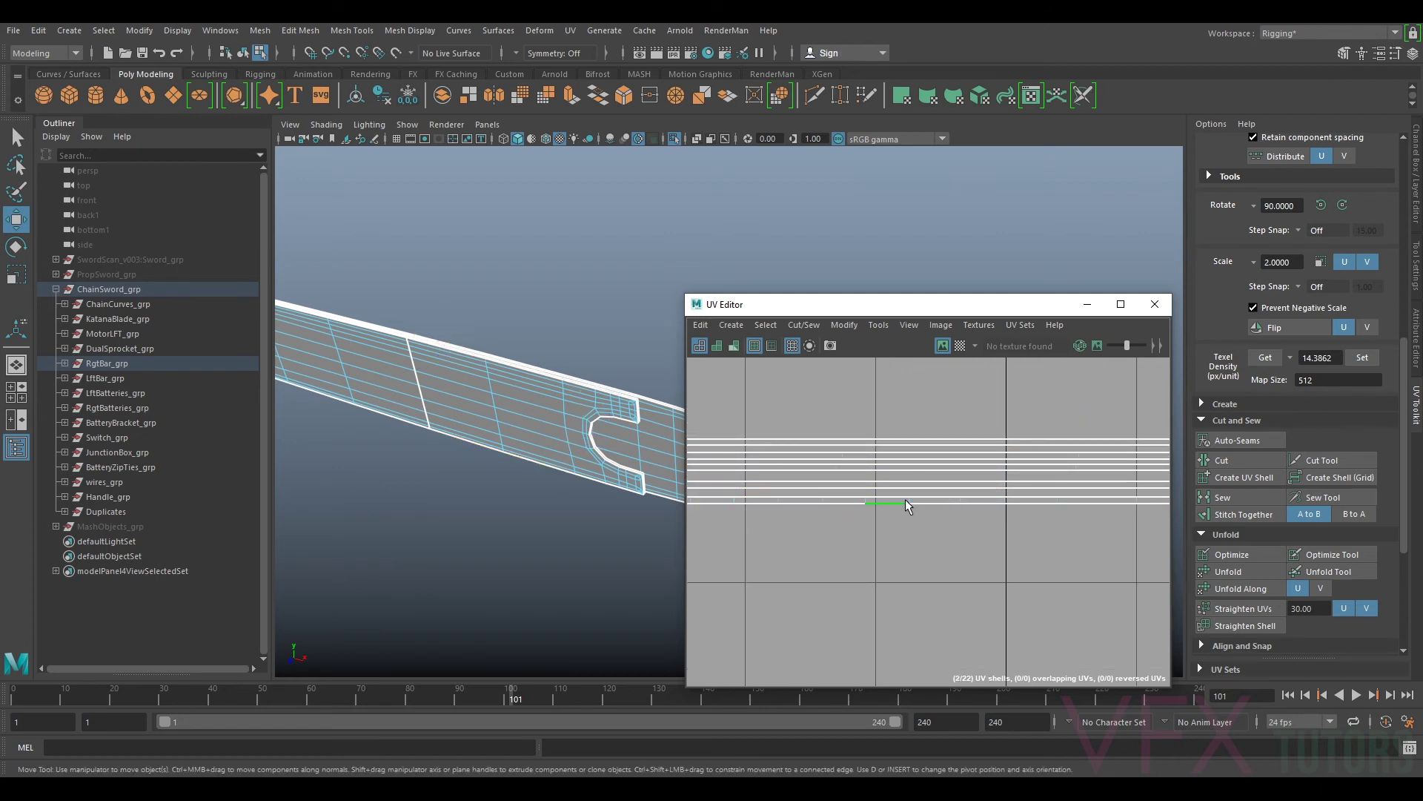
alt+drag(634, 512, 560, 415)
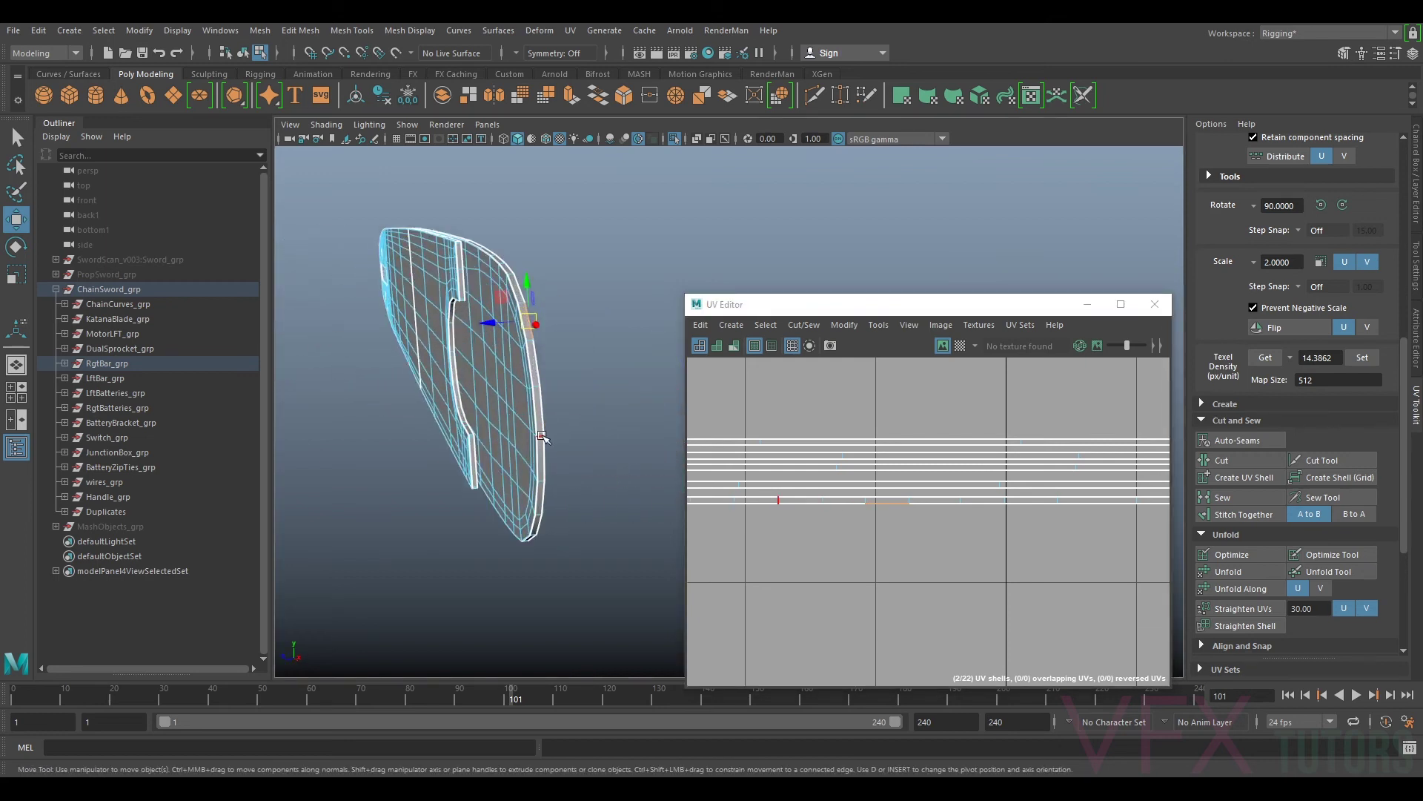
click(542, 436)
scroll(882, 471, down, 5)
click(1222, 460)
Step: Select the cut-off half of the lowest strip and move it back beneath the stack as a separate shell
scroll(830, 467, up, 3)
right_drag(925, 509, 928, 499)
click(930, 492)
click(1000, 507)
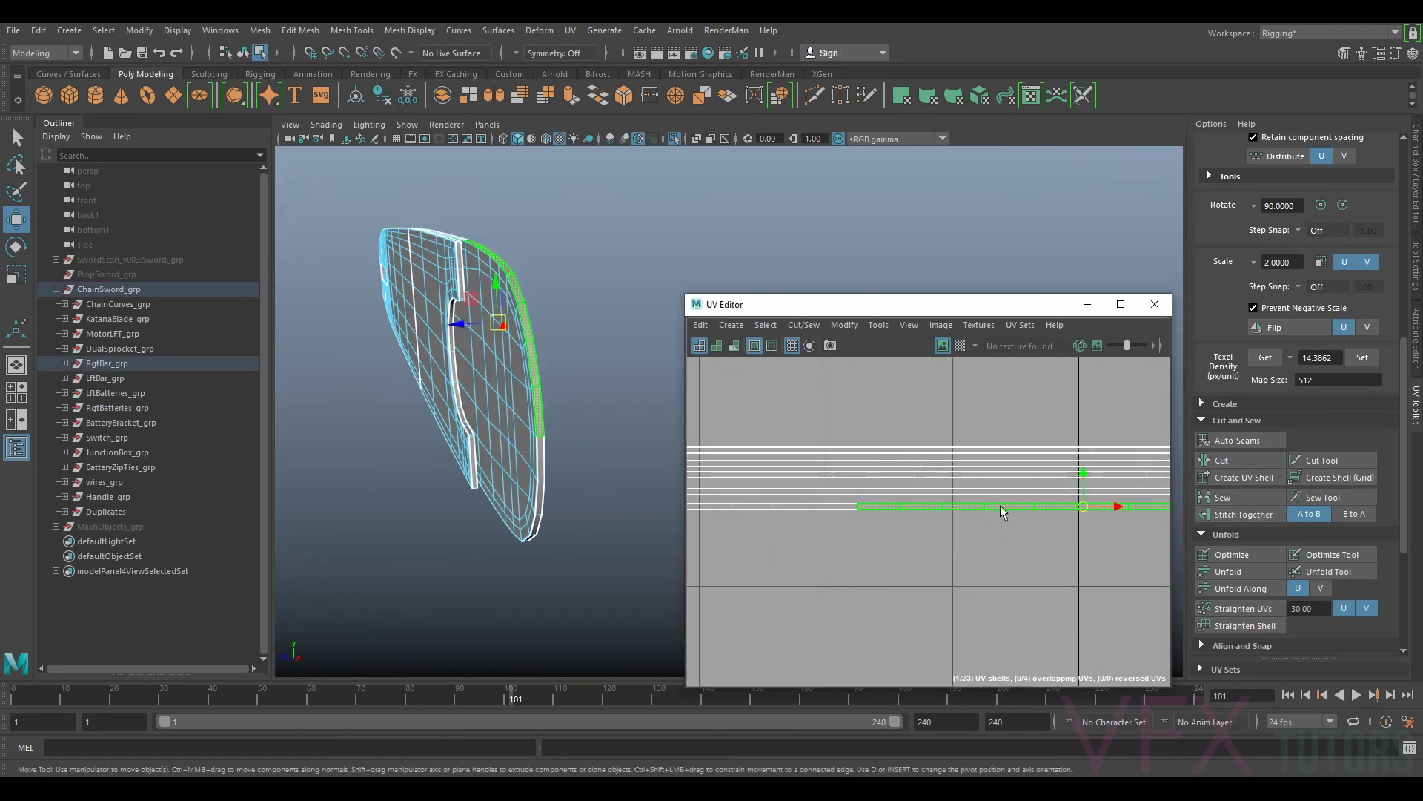
drag(1081, 506, 816, 548)
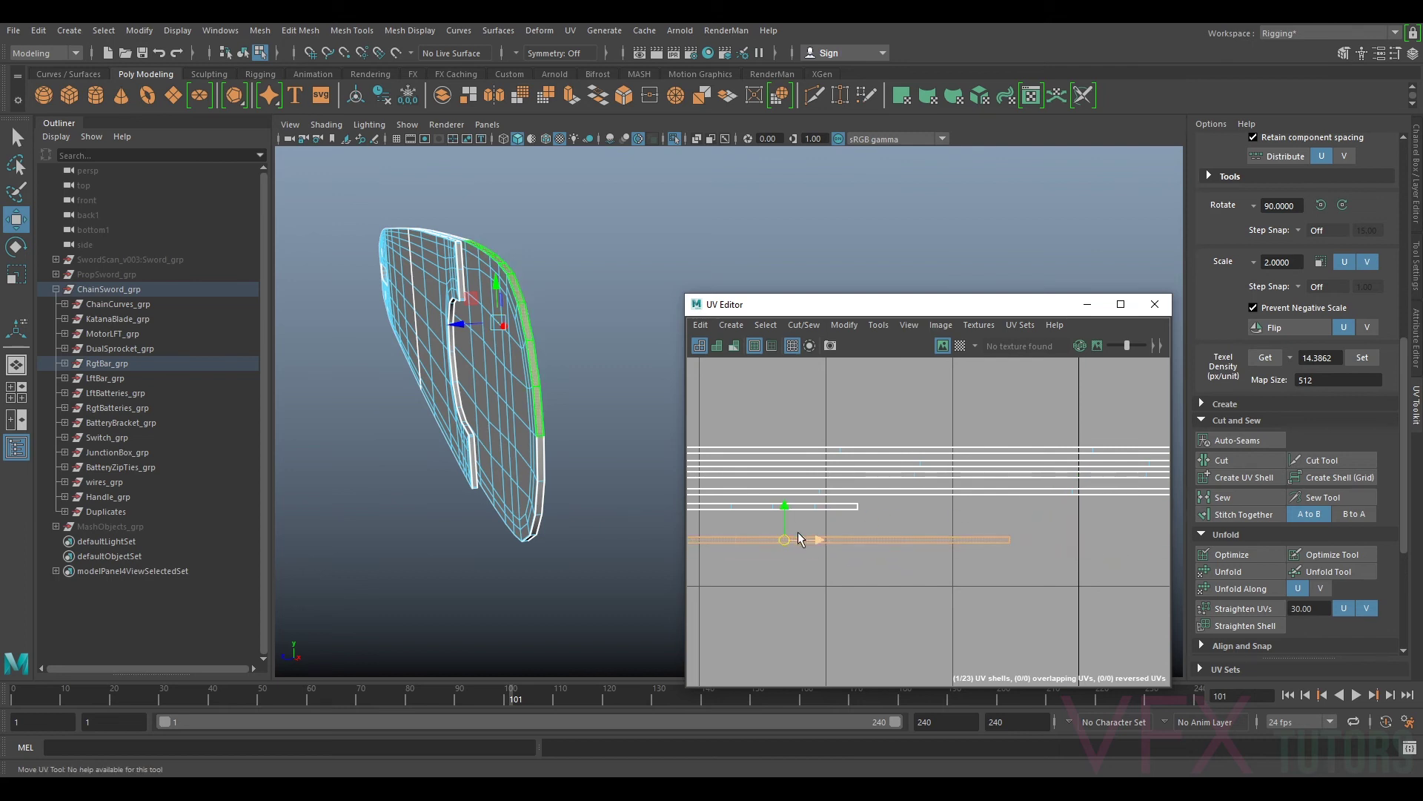
Step: Select the middle cross edges of the overlong strips in the stack and cut their UVs there
scroll(967, 497, down, 3)
scroll(987, 520, up, 2)
right_drag(964, 479, 932, 482)
click(932, 480)
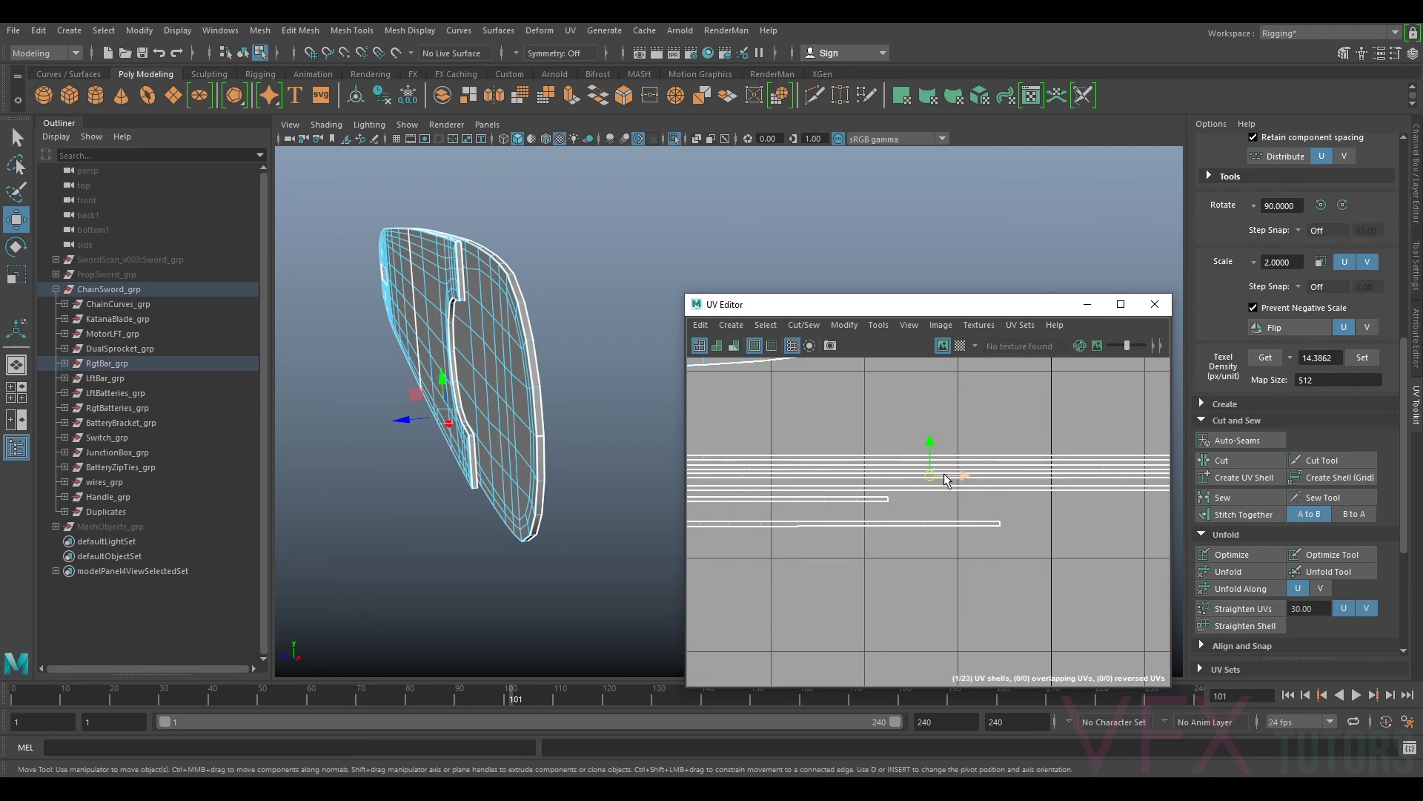
scroll(903, 469, up, 3)
shift+click(889, 455)
shift+click(728, 426)
click(1223, 461)
Step: Cut the remaining uncut long strip at the bottom of the stack along its middle cross edge
scroll(975, 486, down, 6)
right_drag(1035, 486, 992, 460)
drag(1058, 448, 1074, 499)
scroll(1001, 523, up, 5)
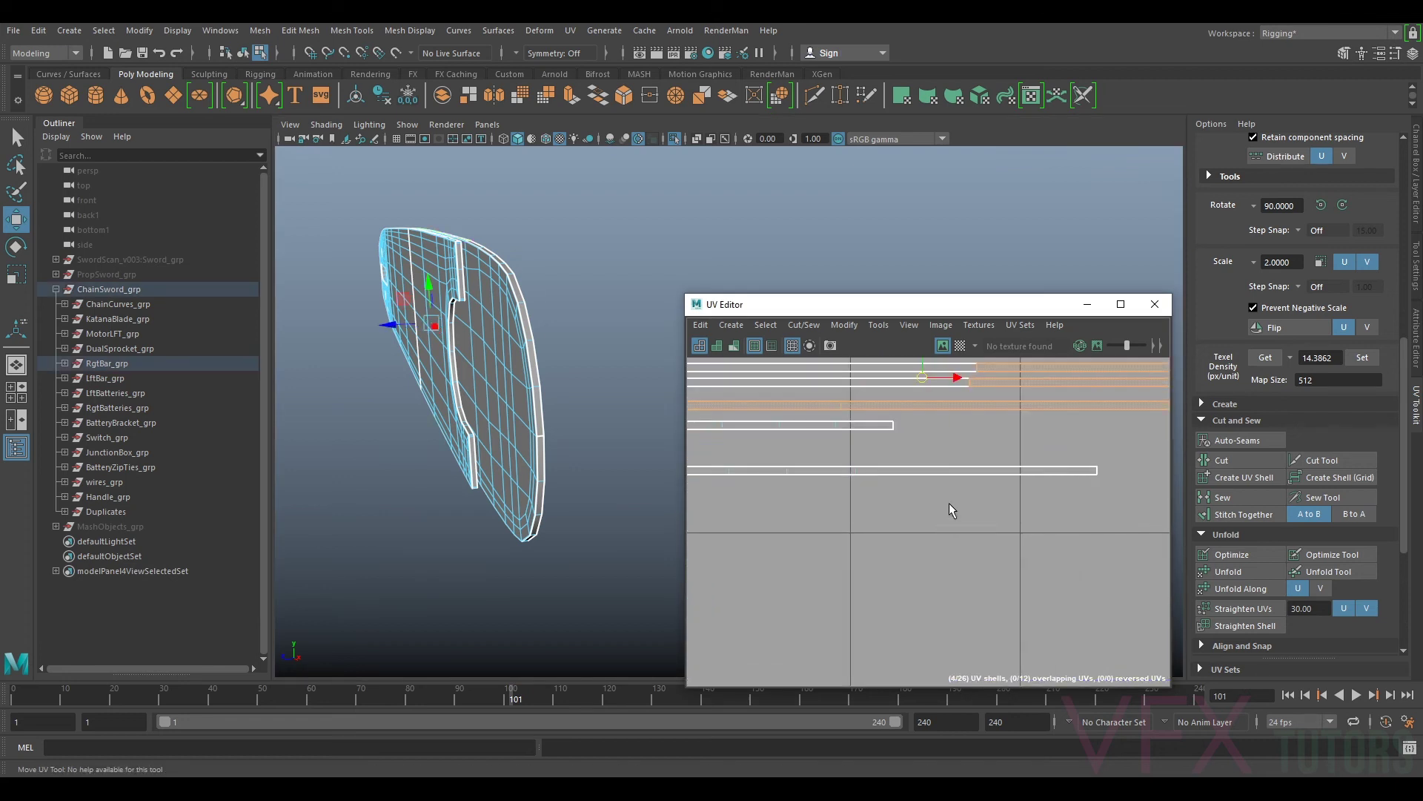
click(955, 407)
right_drag(954, 406, 954, 370)
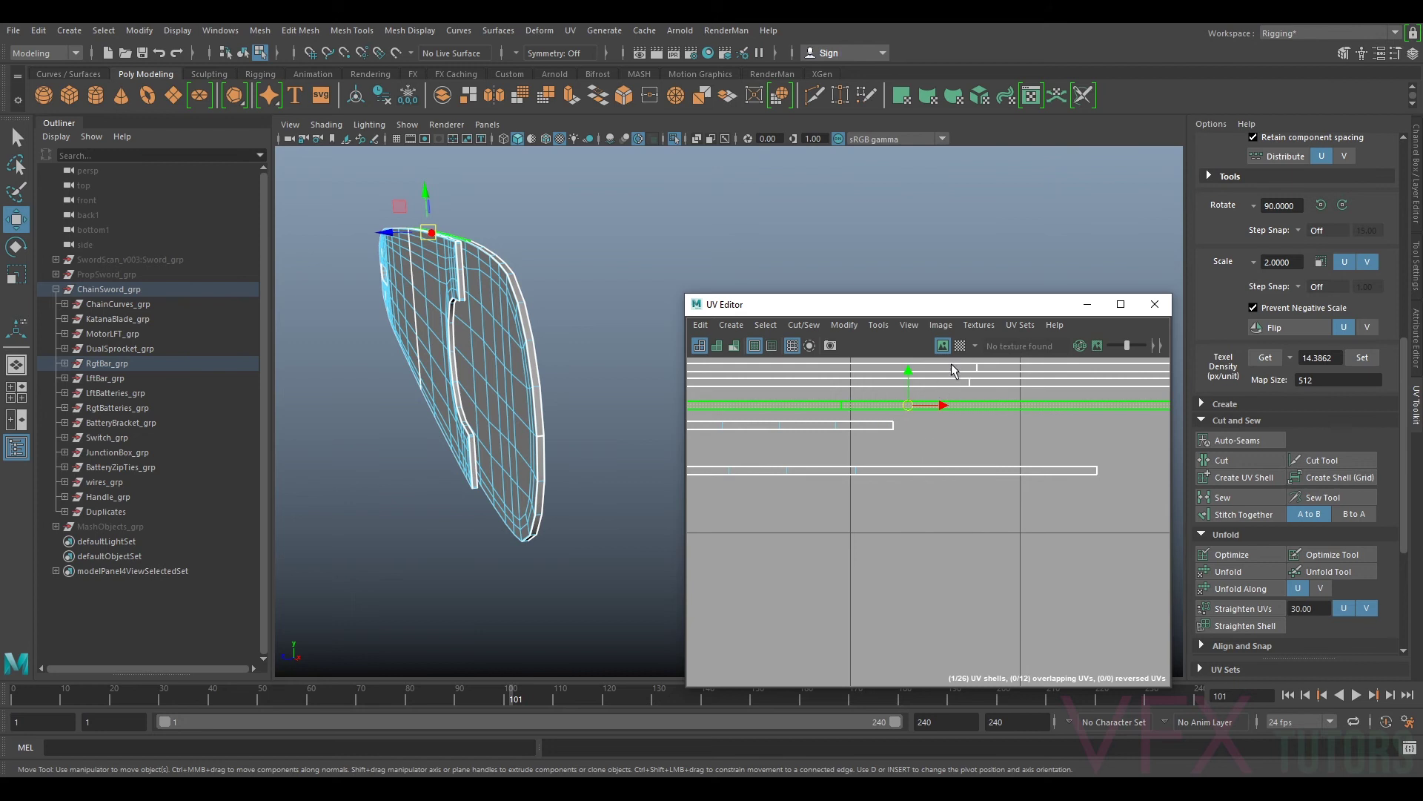
click(842, 406)
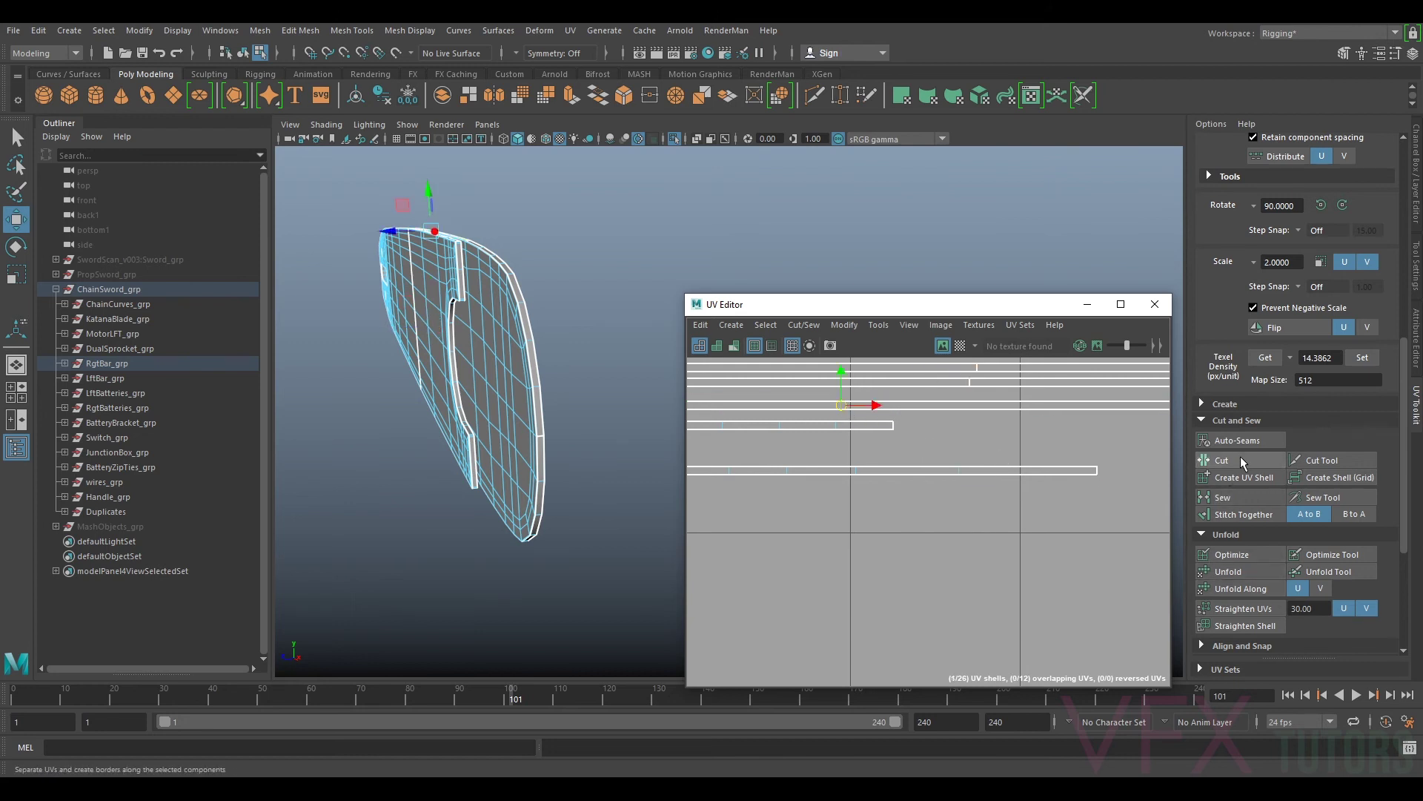
Step: Select the outer halves of the four newly cut strips and move them together beneath the stack
scroll(1075, 414, down, 5)
right_drag(1091, 409, 1060, 390)
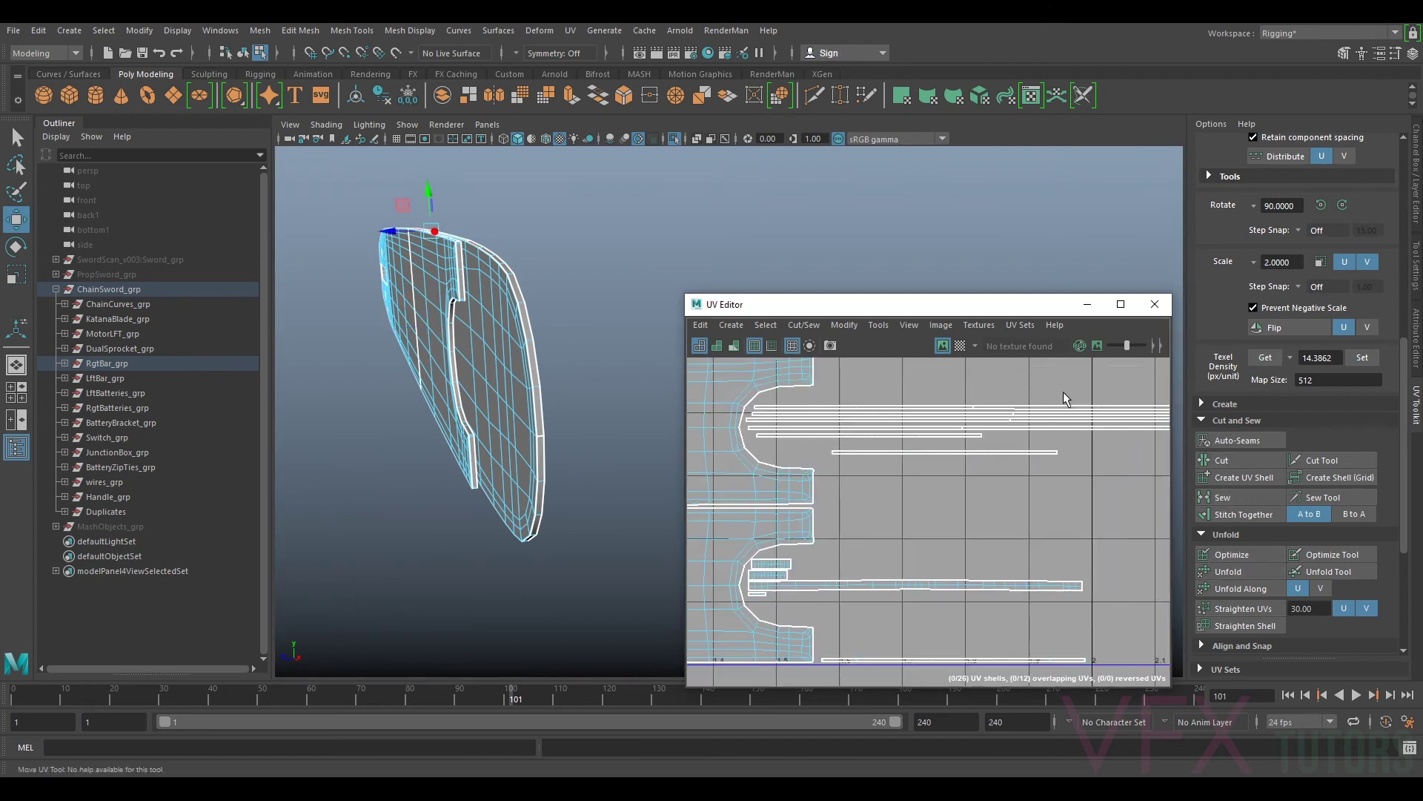
drag(1063, 391, 1133, 470)
drag(1100, 418, 962, 484)
alt+middle_drag(963, 486, 1028, 531)
scroll(1035, 507, up, 4)
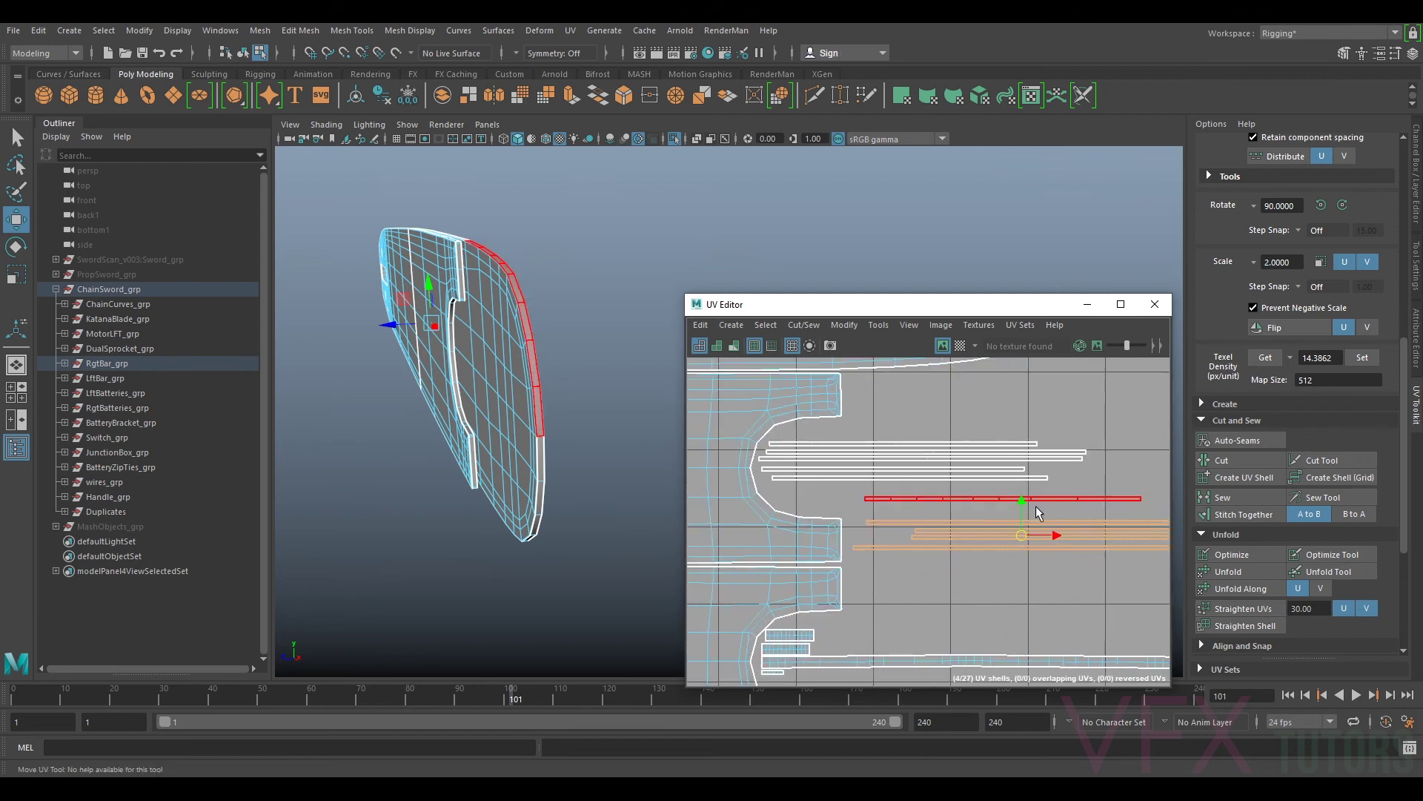
scroll(1047, 453, down, 6)
drag(1066, 536, 1066, 535)
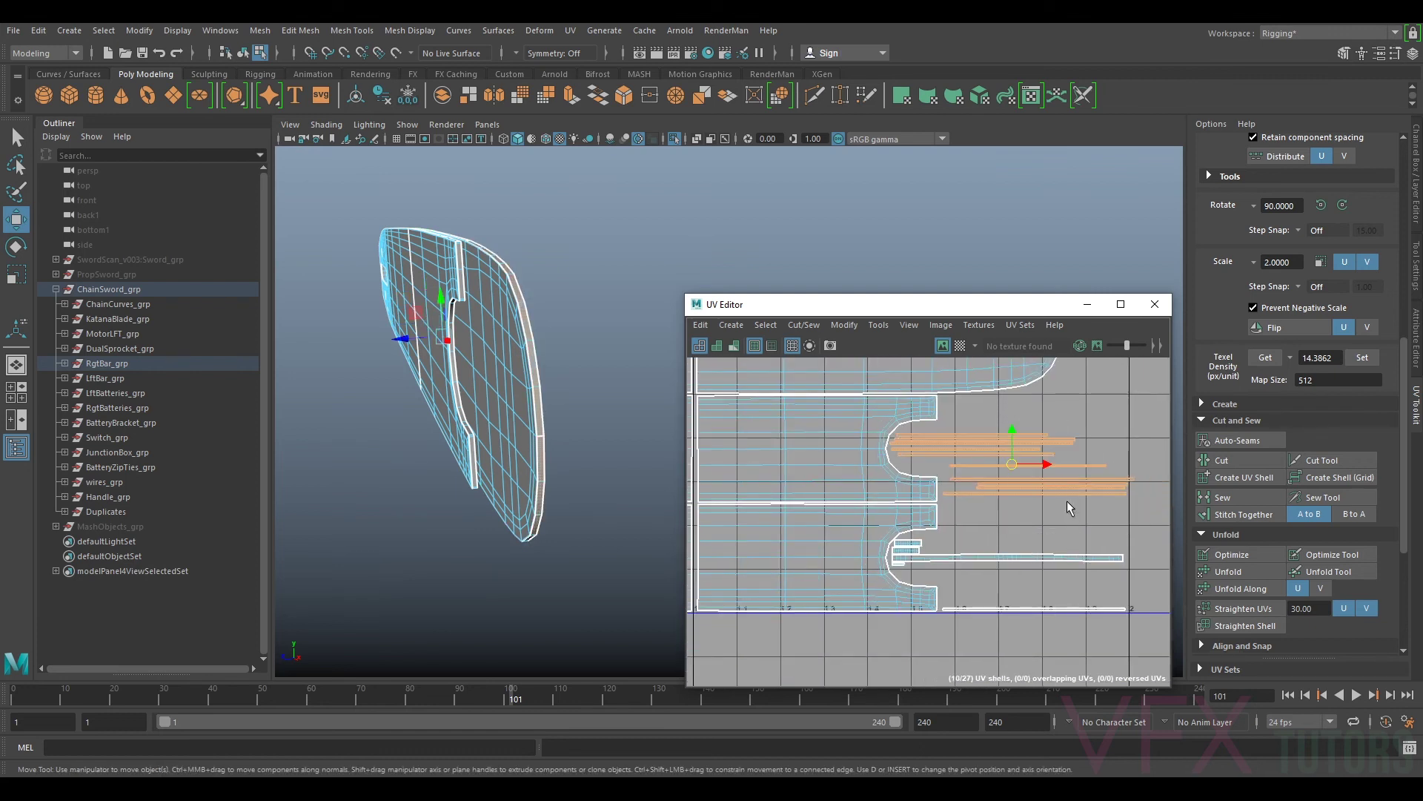
scroll(1247, 598, down, 5)
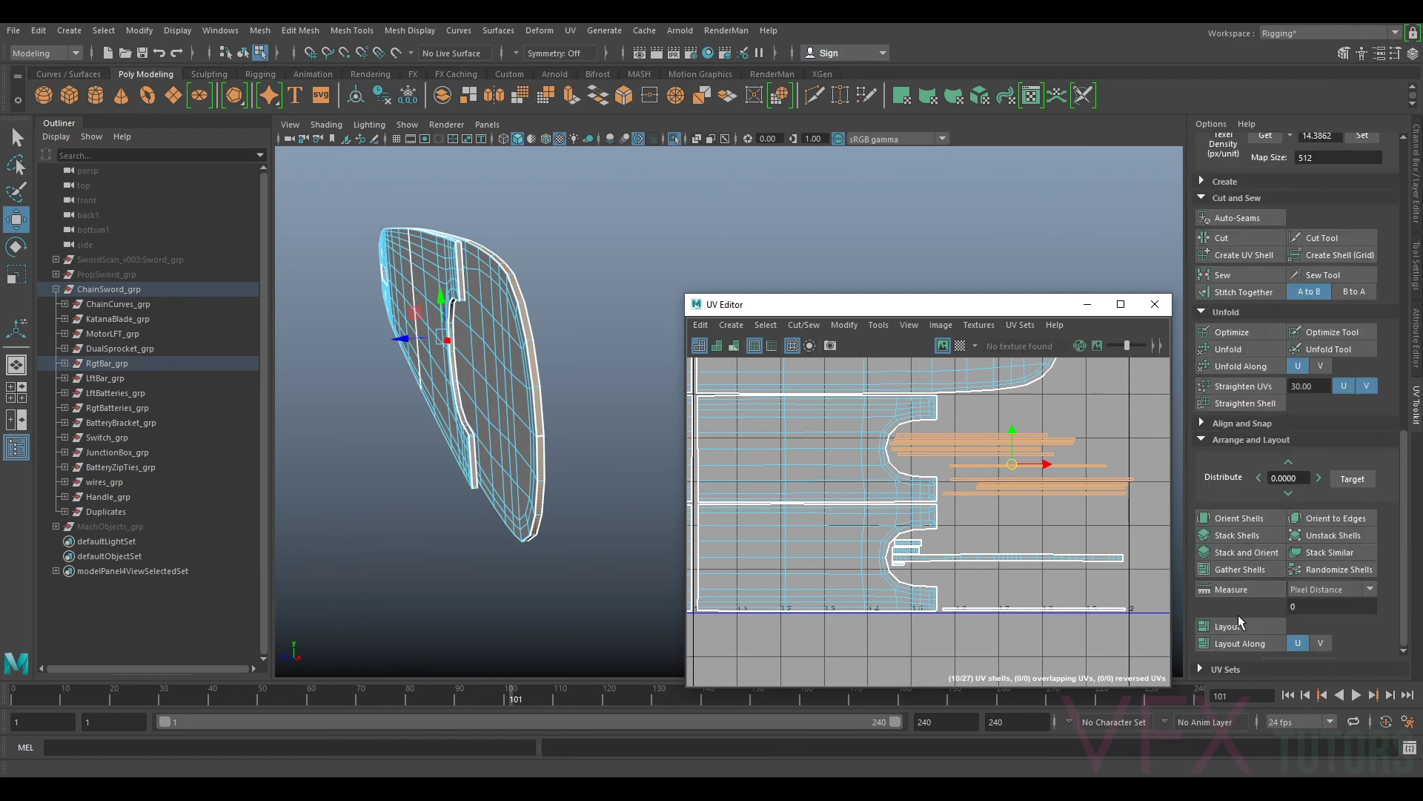
Step: Shift the fourth strip from the top of the stack closer to the notch's curved edge
scroll(1043, 477, up, 7)
alt+middle_drag(866, 421, 1065, 565)
scroll(875, 503, down, 3)
alt+middle_drag(875, 503, 1071, 502)
click(932, 491)
scroll(1023, 513, up, 4)
drag(1130, 497, 1121, 494)
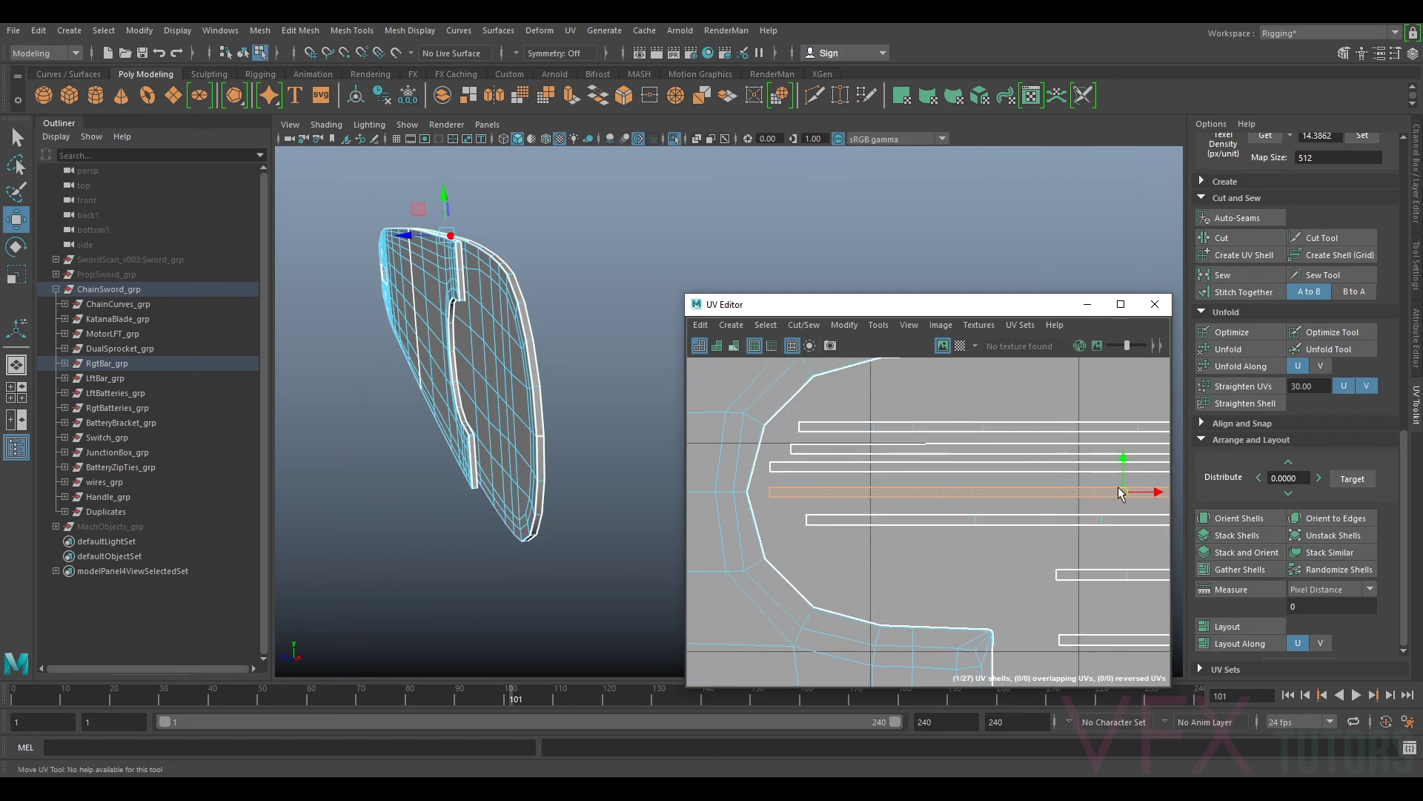
Step: Nudge the other shortened strips in the stack closer together, fitting their inner ends to the notch's curve
click(1092, 468)
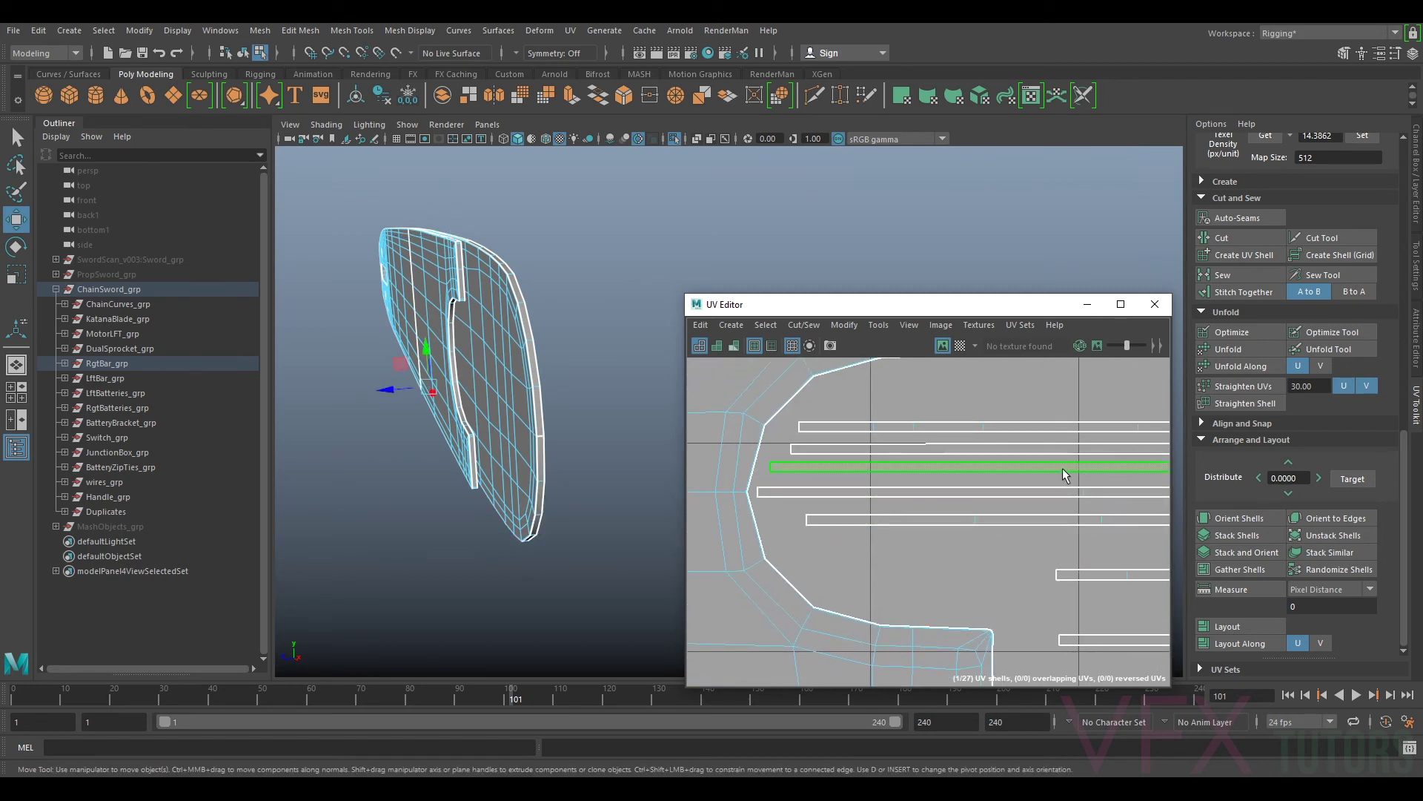
scroll(1095, 475, down, 1)
alt+middle_drag(1095, 475, 946, 483)
drag(1042, 473, 1041, 482)
alt+middle_drag(978, 491, 1041, 500)
click(1061, 471)
click(1063, 475)
drag(1118, 475, 1049, 464)
click(1084, 452)
click(1064, 531)
drag(1065, 530, 1050, 527)
Step: Move the first two loose half strips into the notch and stack them directly under the shortened strips
alt+middle_drag(1129, 560, 969, 498)
click(977, 514)
scroll(976, 514, down, 5)
drag(1047, 506, 934, 495)
click(1065, 541)
drag(1065, 541, 963, 509)
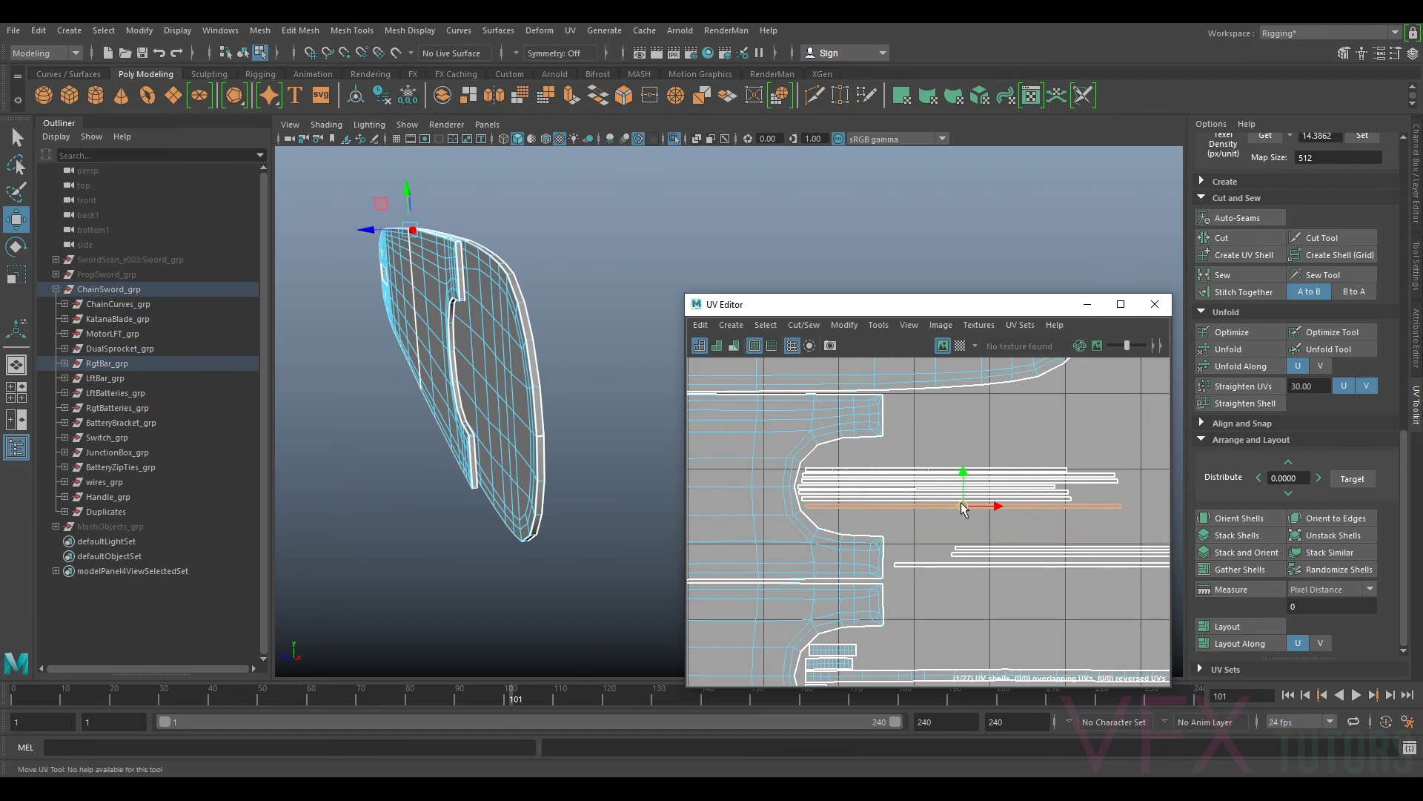
Step: Move the last three loose half strips into the notch, placing them one below the other under the stack
click(1082, 549)
drag(1083, 549, 949, 519)
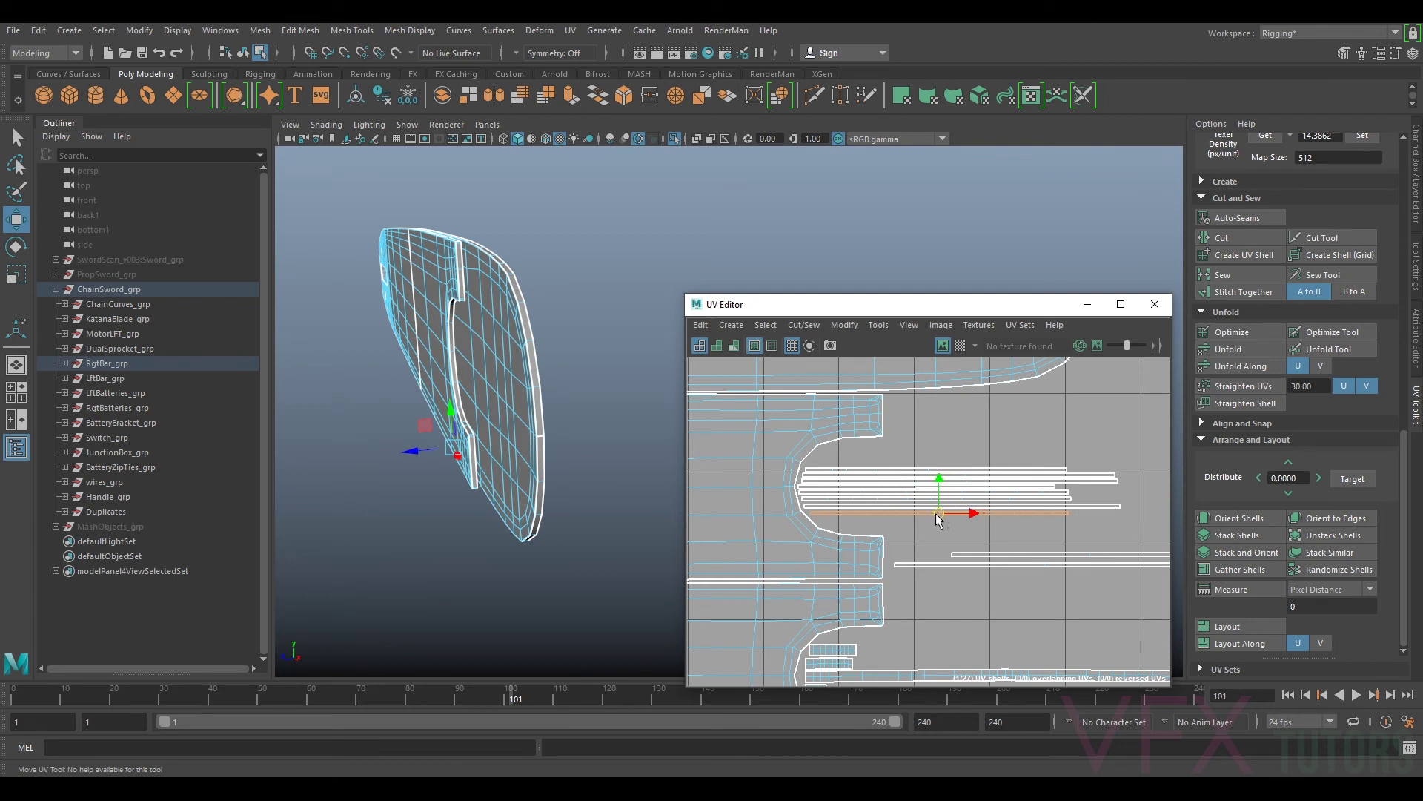
click(1082, 554)
drag(1083, 555, 947, 514)
click(1023, 564)
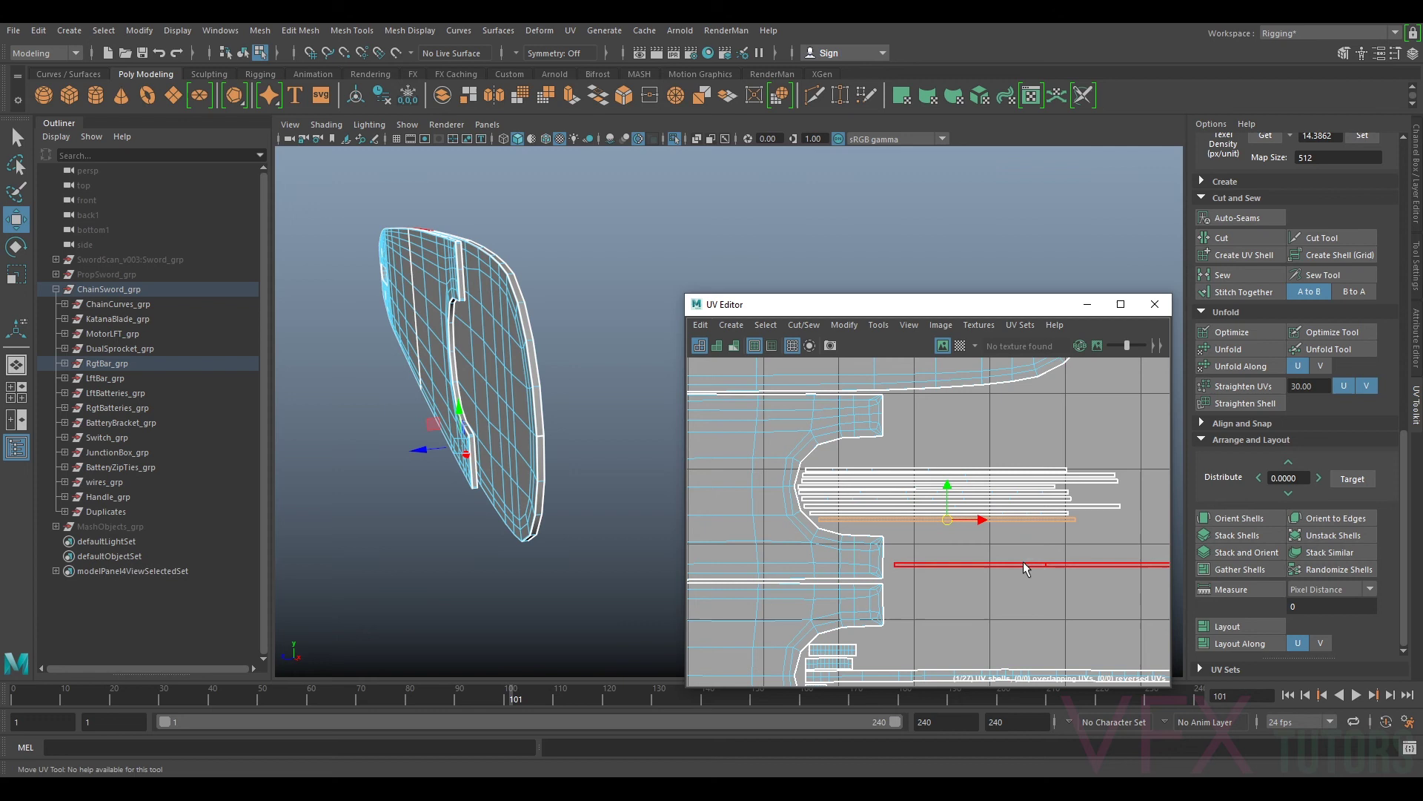
drag(1046, 567, 984, 528)
Step: Examine how the packed strip stack fits the notch and the surrounding face shells in the overall layout
scroll(992, 525, down, 3)
scroll(1055, 544, up, 3)
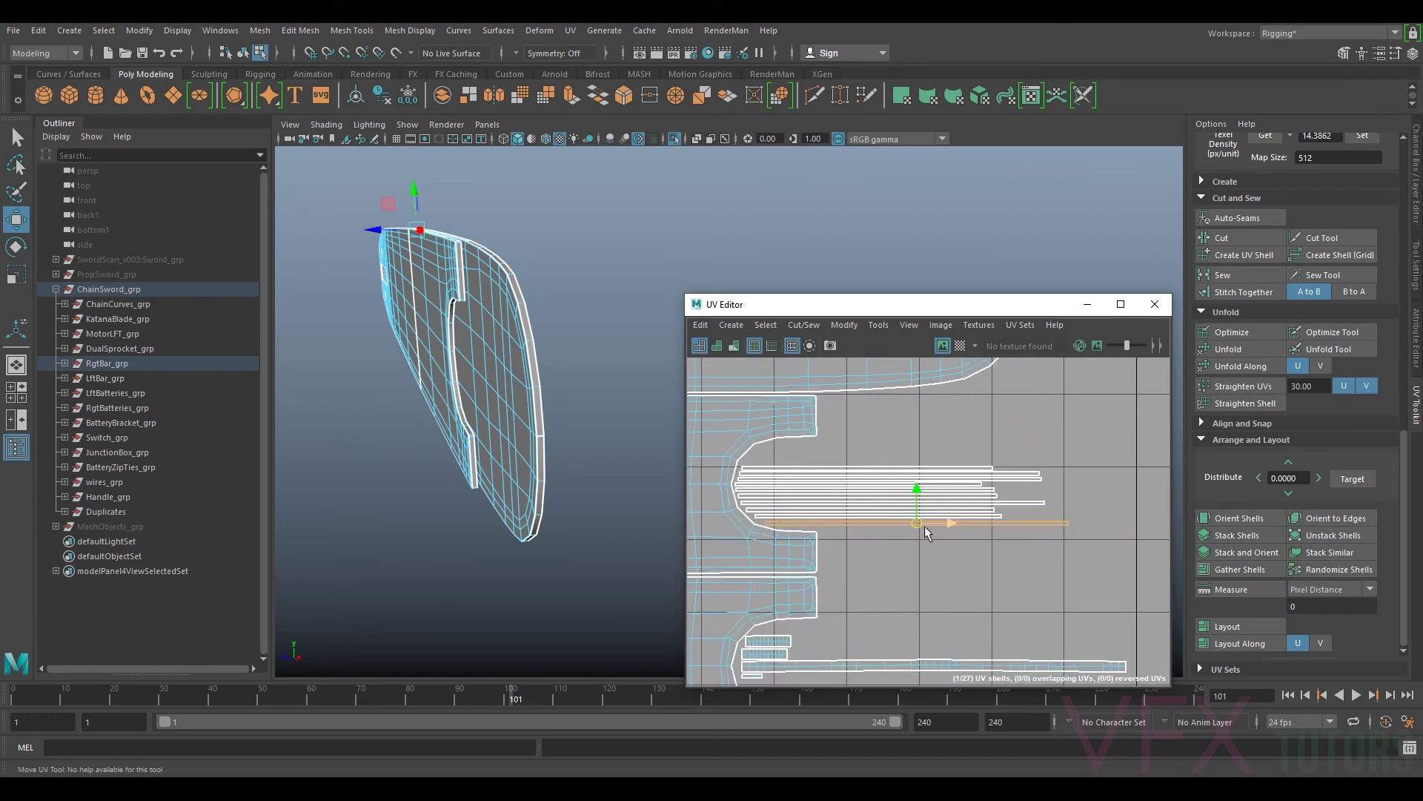
scroll(983, 522, down, 4)
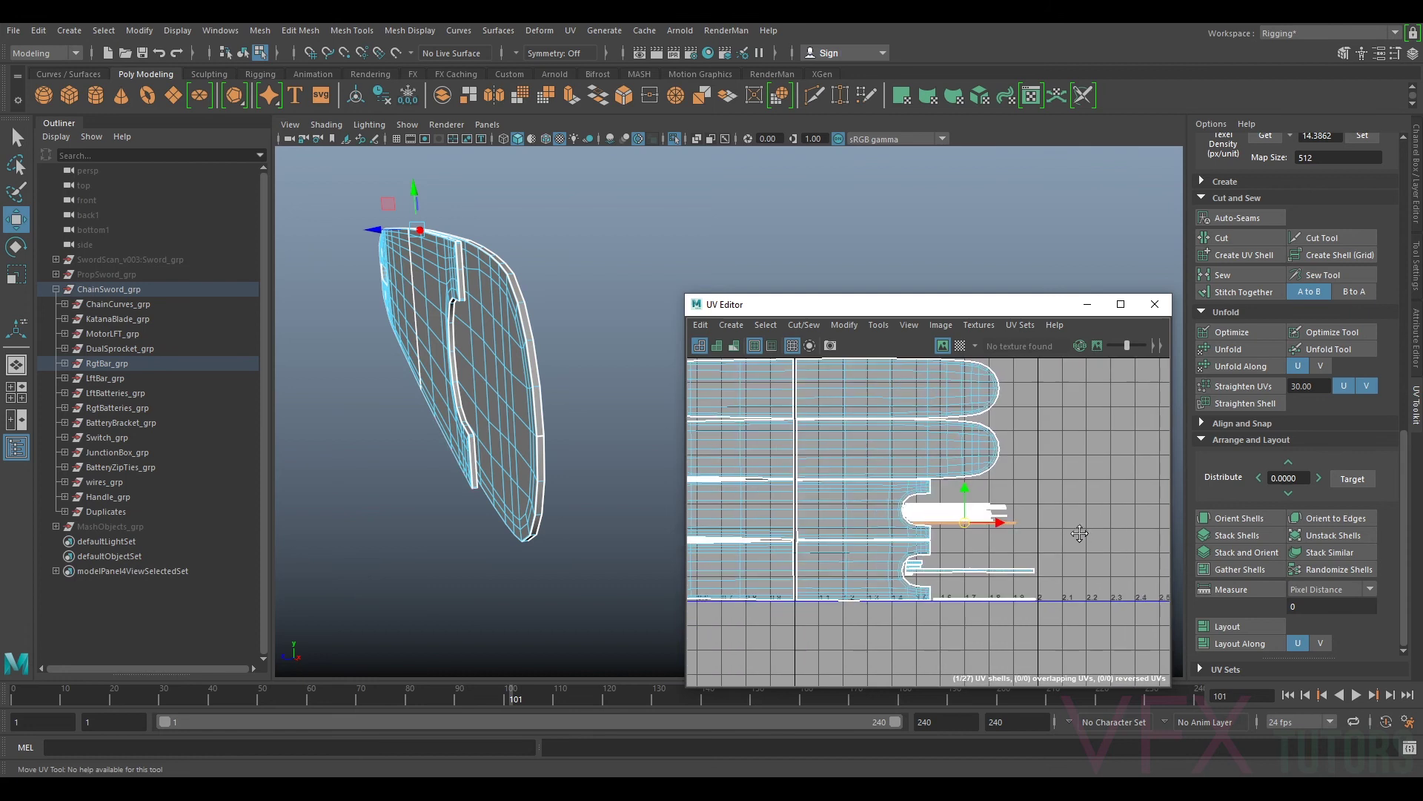
scroll(1034, 523, up, 4)
scroll(888, 513, up, 3)
scroll(872, 509, down, 3)
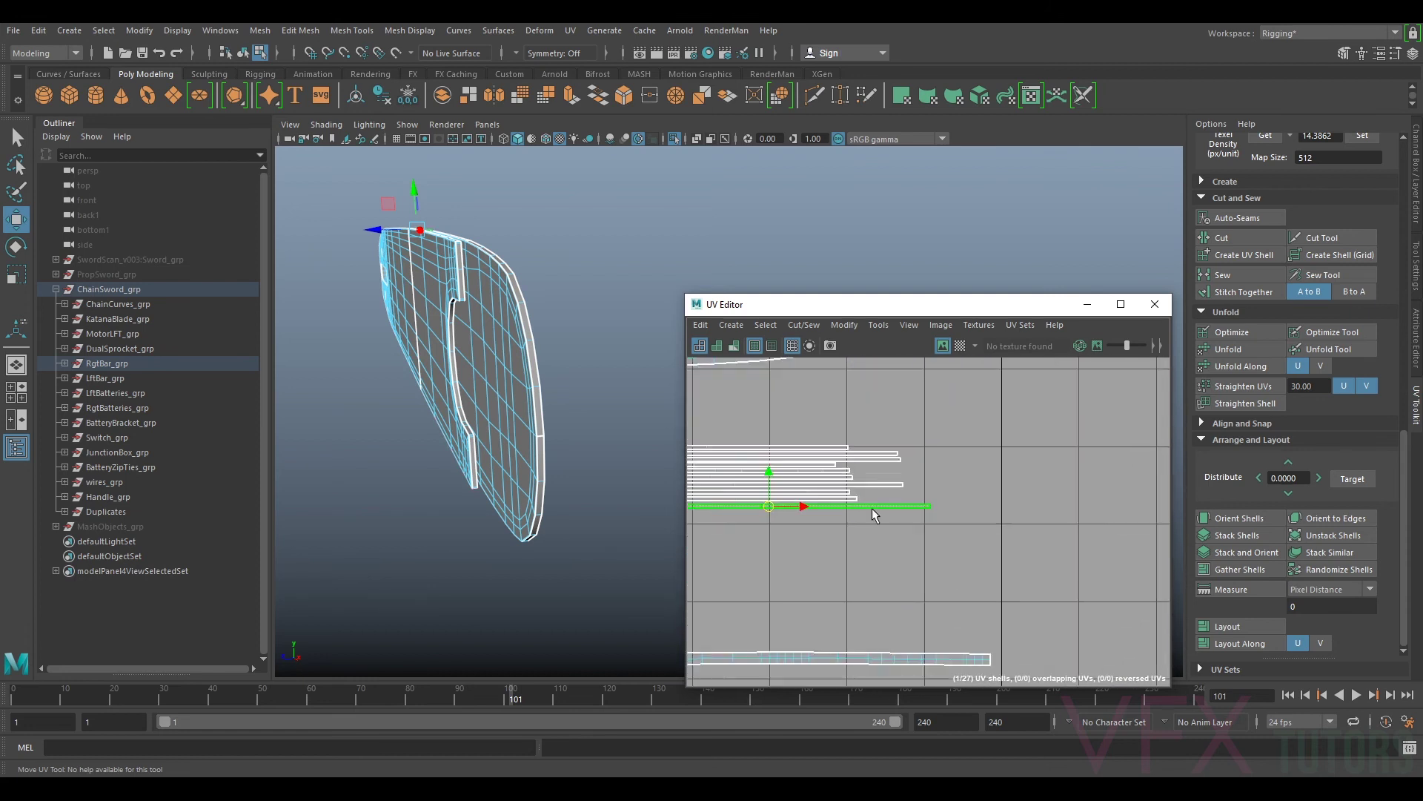
alt+middle_drag(862, 489, 1027, 477)
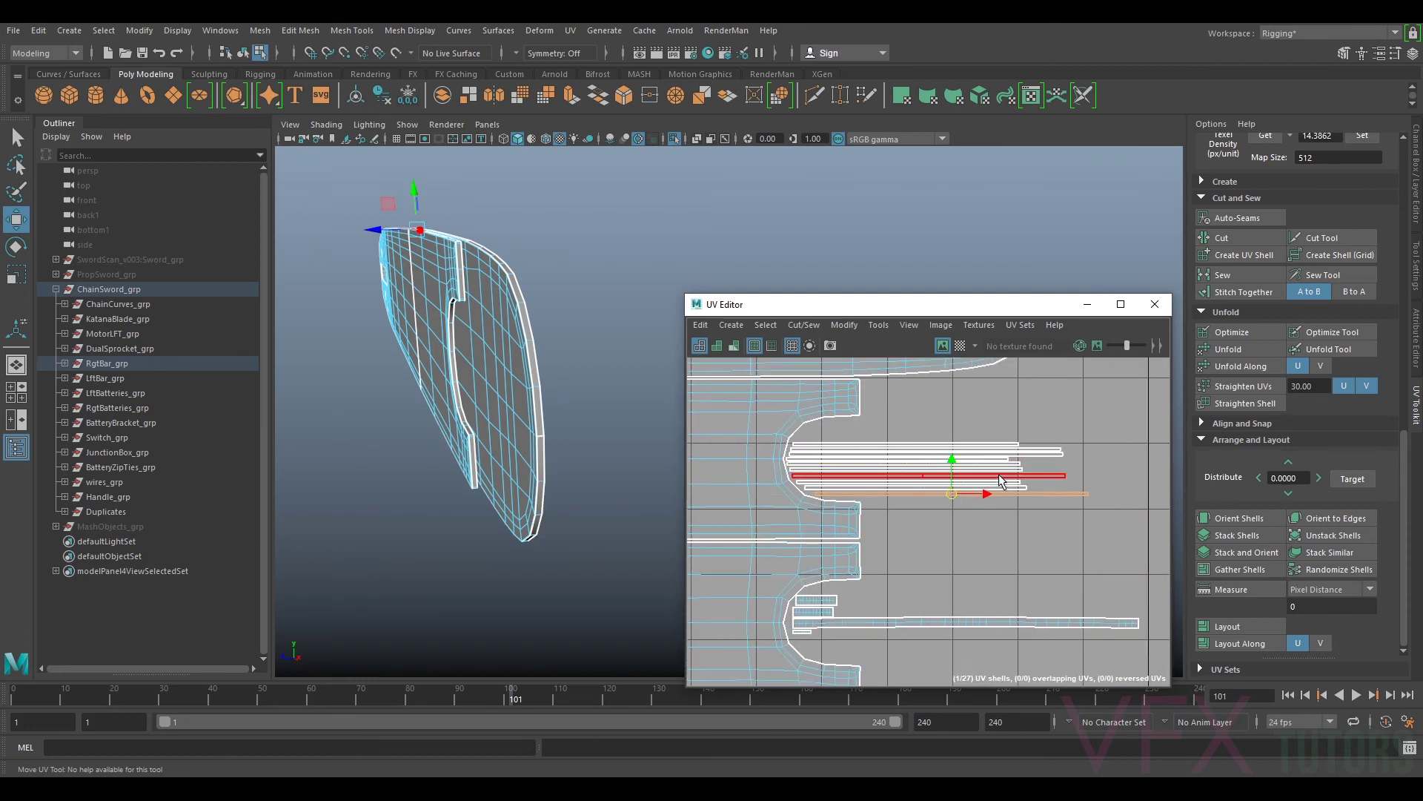
right_click(910, 456)
right_drag(914, 461, 974, 456)
scroll(981, 426, down, 8)
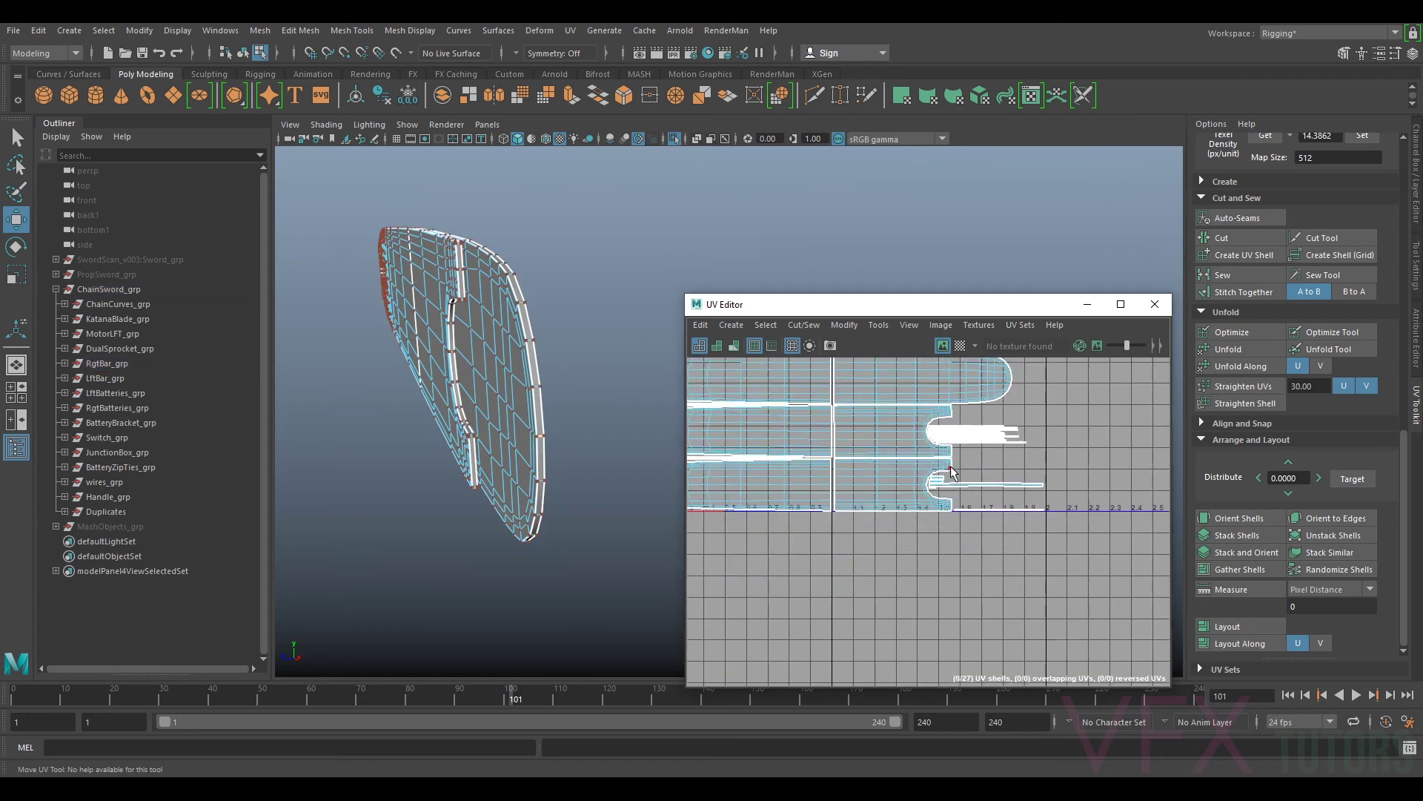
Step: Move the thin rim strip from the base of the layout into the upper notch, just above the stack
alt+middle_drag(940, 461, 943, 521)
scroll(985, 540, up, 5)
scroll(960, 467, down, 2)
click(969, 489)
right_drag(970, 490, 949, 481)
click(957, 489)
scroll(958, 489, down, 3)
alt+middle_drag(971, 476, 974, 531)
drag(981, 533, 931, 443)
scroll(926, 457, up, 3)
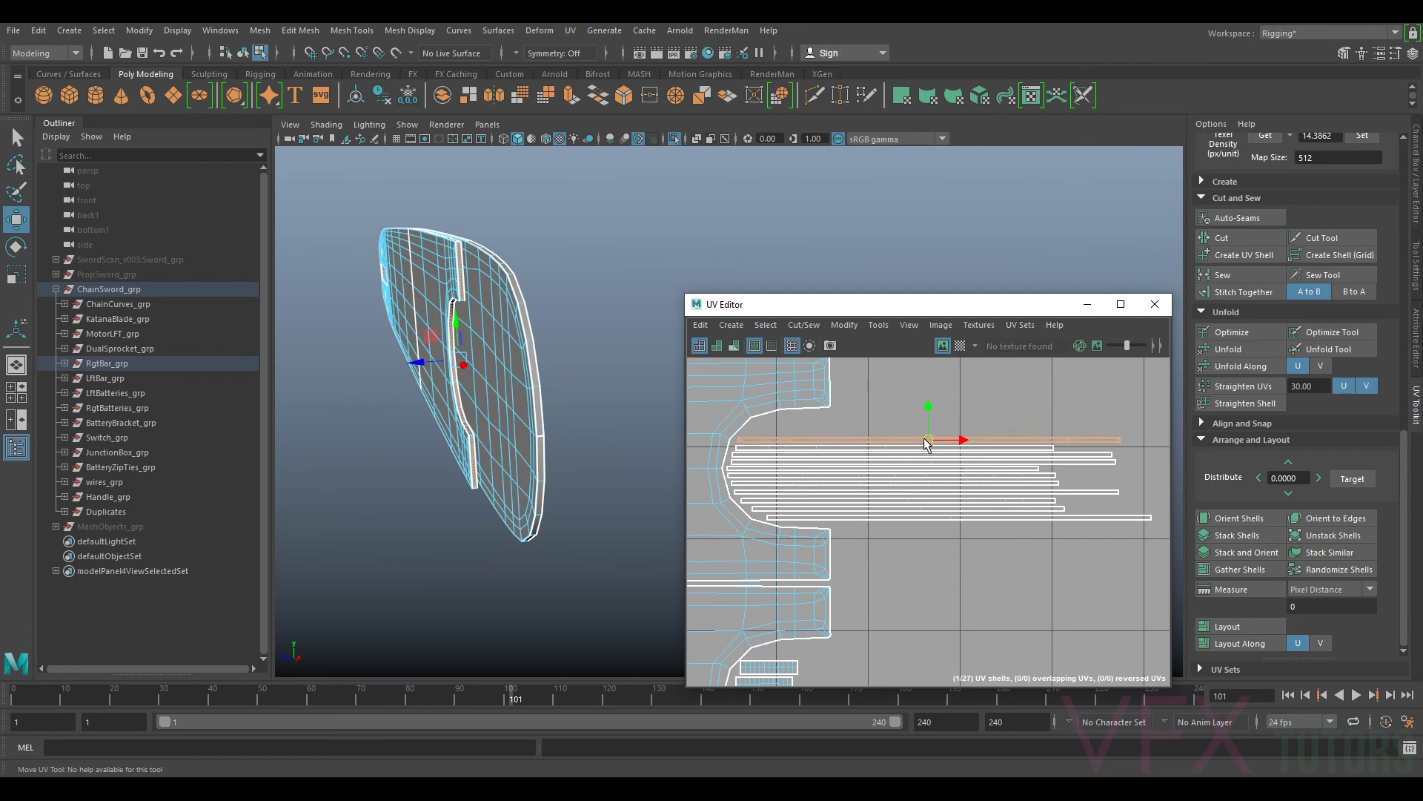
Step: Try to move the wide rim strip from the lower notch to the top of the strip stack
scroll(928, 463, down, 3)
scroll(943, 562, up, 1)
alt+middle_drag(944, 564, 976, 550)
click(947, 519)
drag(952, 572, 965, 420)
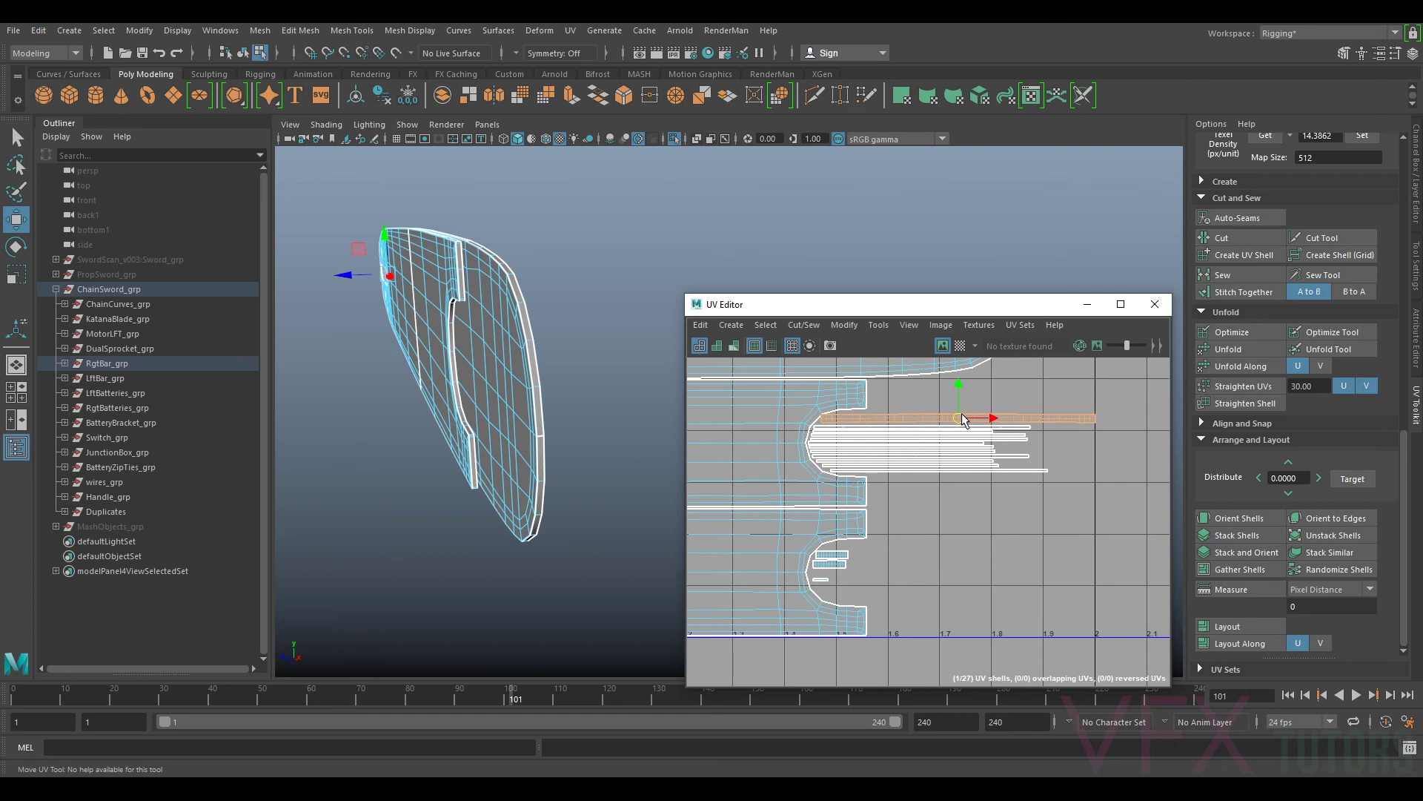
key(ctrl+z)
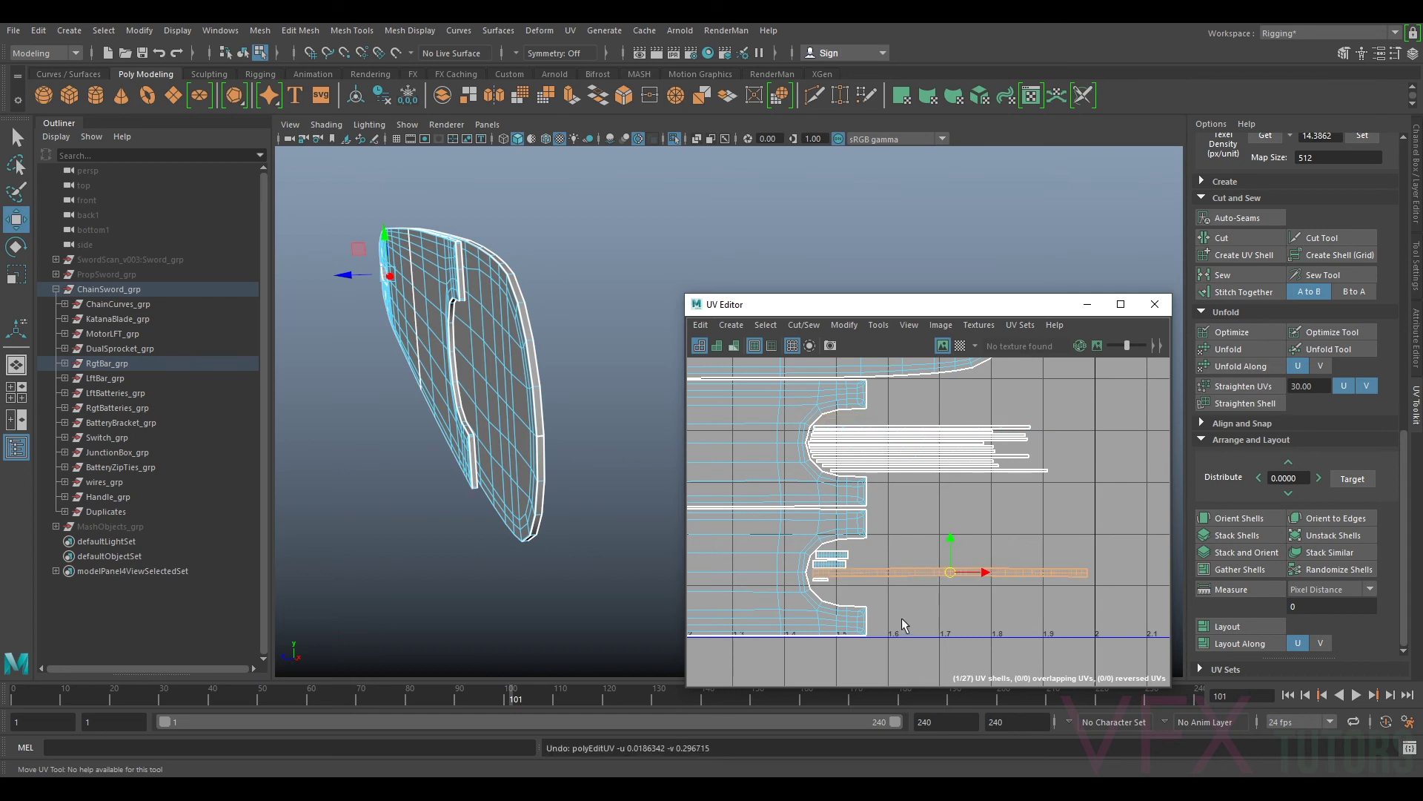
Step: Display the checker map on the bar and turn the model side-on to inspect the pattern for distortion
scroll(890, 516, down, 4)
alt+middle_drag(906, 489, 1023, 492)
right_drag(932, 472, 960, 449)
click(956, 343)
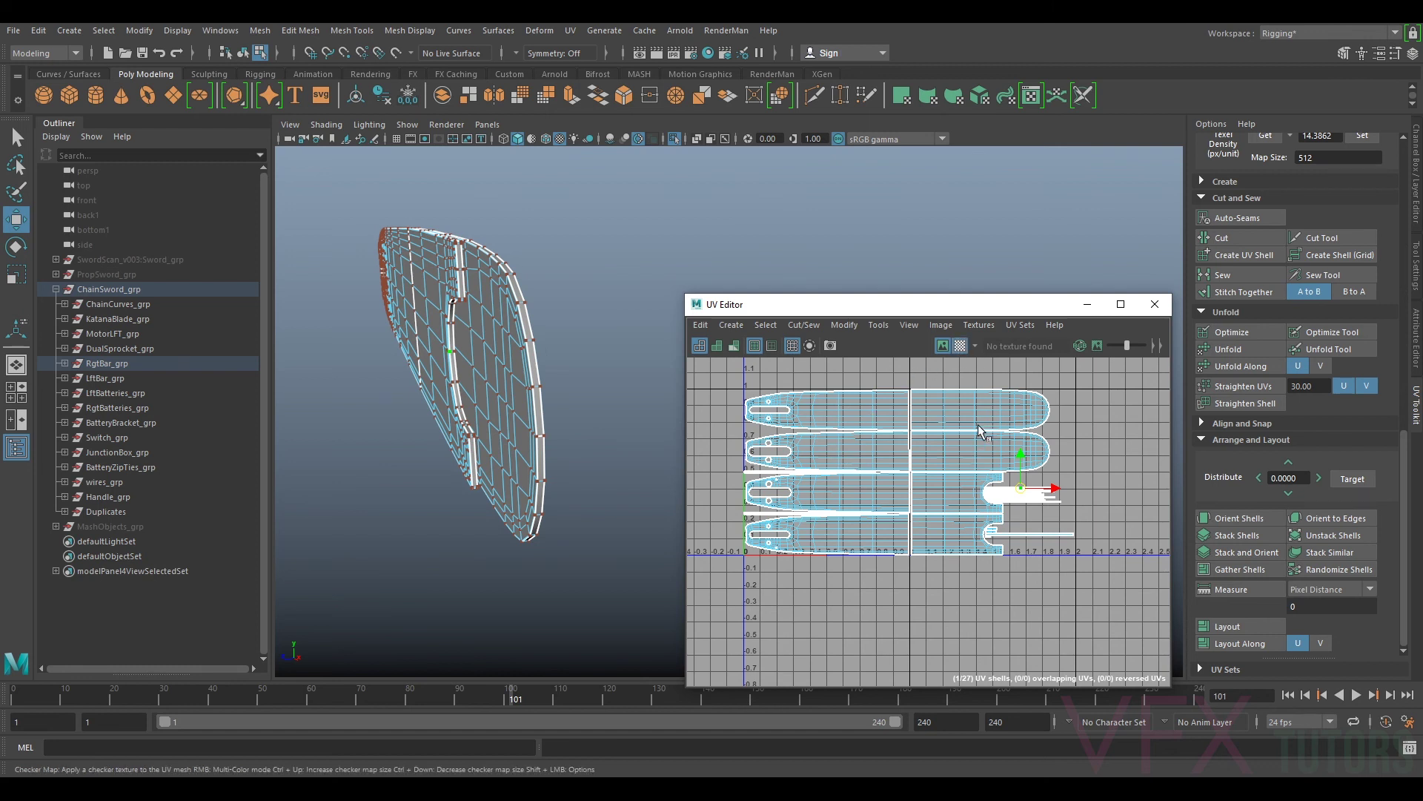
scroll(534, 415, down, 5)
alt+drag(531, 444, 659, 415)
right_drag(659, 414, 546, 415)
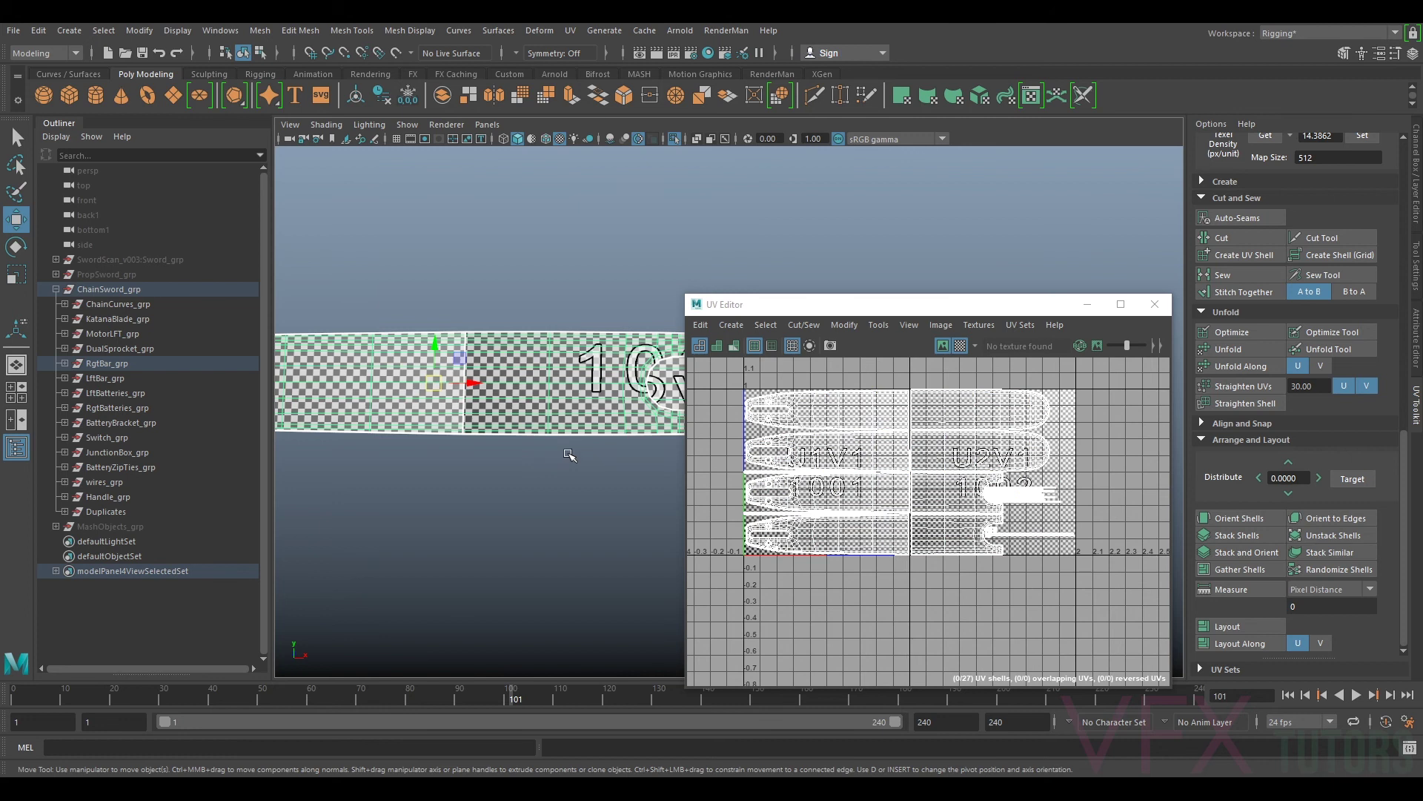
Step: Examine the checker pattern along the right bar from its rounded tip to its slotted end for distortion
drag(723, 309, 842, 310)
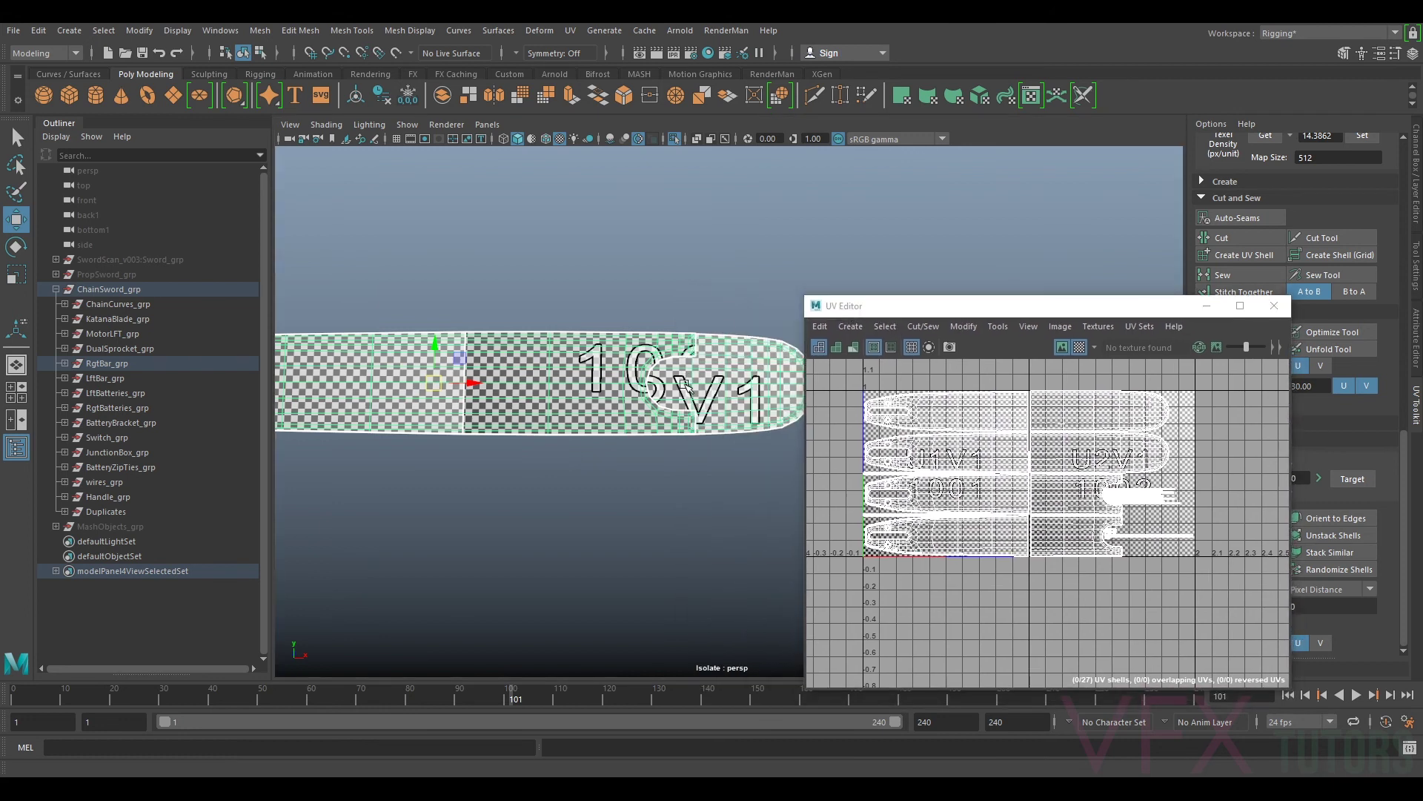
scroll(591, 435, down, 5)
alt+drag(587, 434, 452, 419)
alt+middle_drag(645, 423, 510, 452)
mouse_move(523, 472)
alt+mouse_down()
mouse_move(572, 460)
mouse_move(527, 470)
alt+mouse_up()
alt+middle_drag(527, 470, 667, 428)
scroll(667, 427, up, 5)
alt+drag(522, 450, 786, 450)
scroll(786, 449, down, 6)
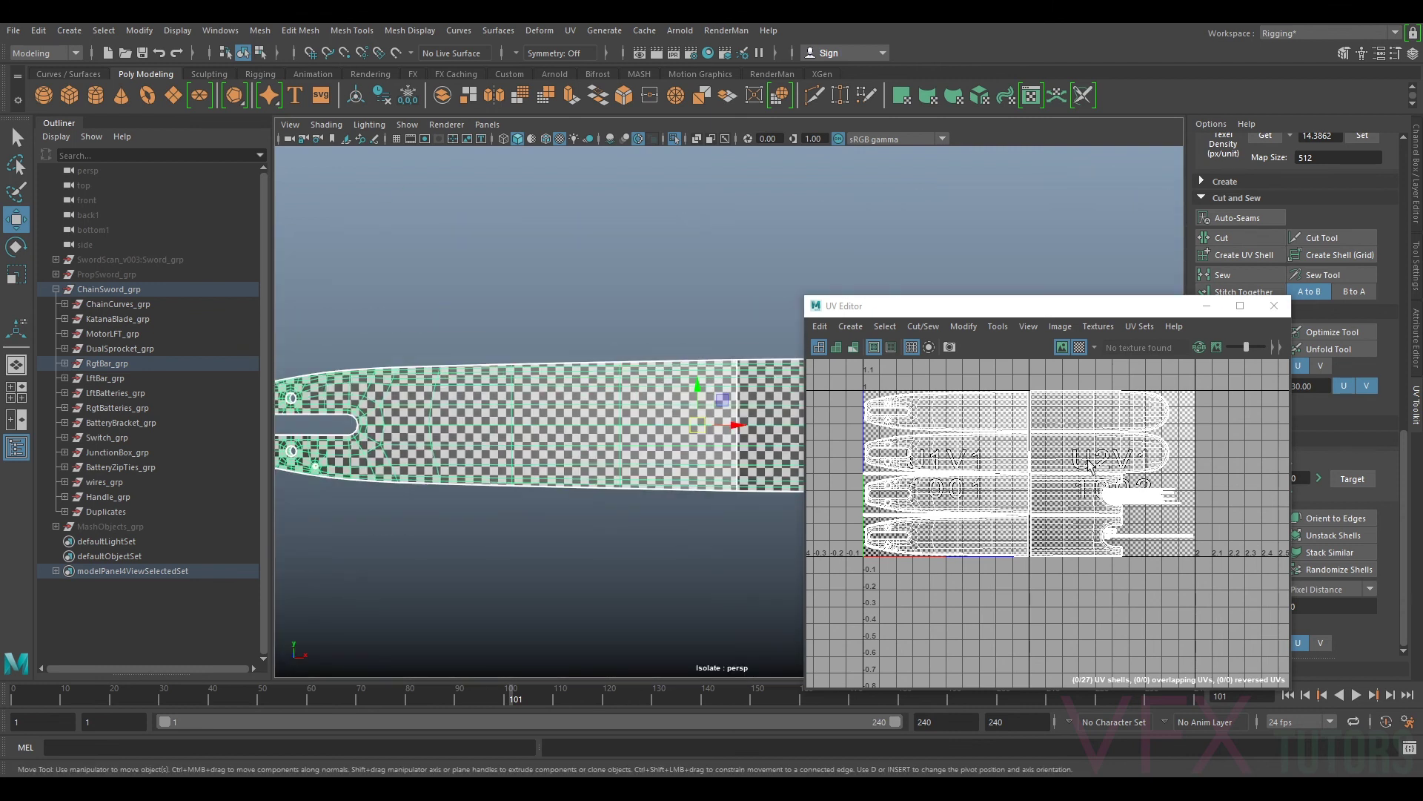
scroll(1117, 480, down, 4)
alt+middle_drag(1126, 504, 1106, 465)
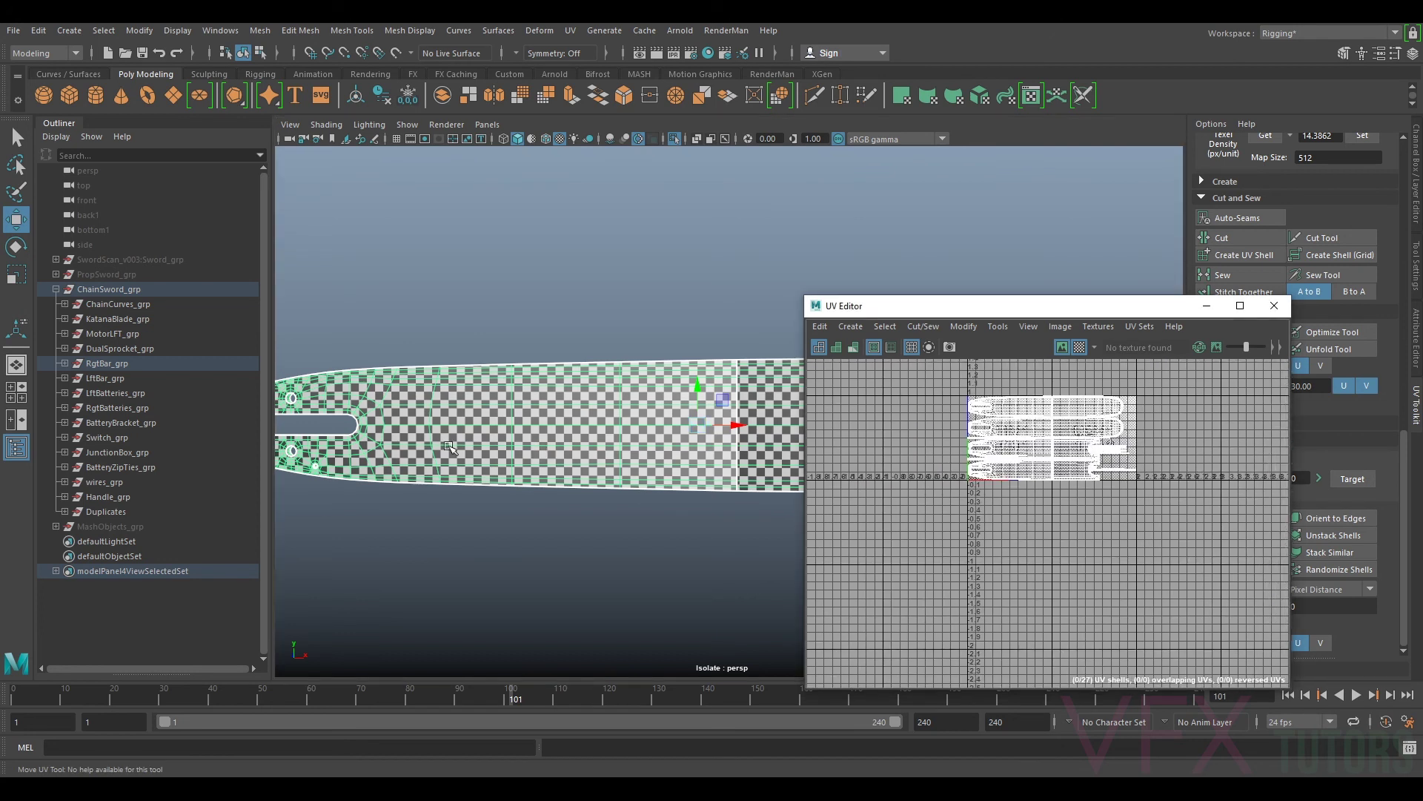
Step: Return to object selection, end the isolated view and select the bar's separate rounded tip piece together with the bar for UV editing
right_drag(662, 410, 738, 328)
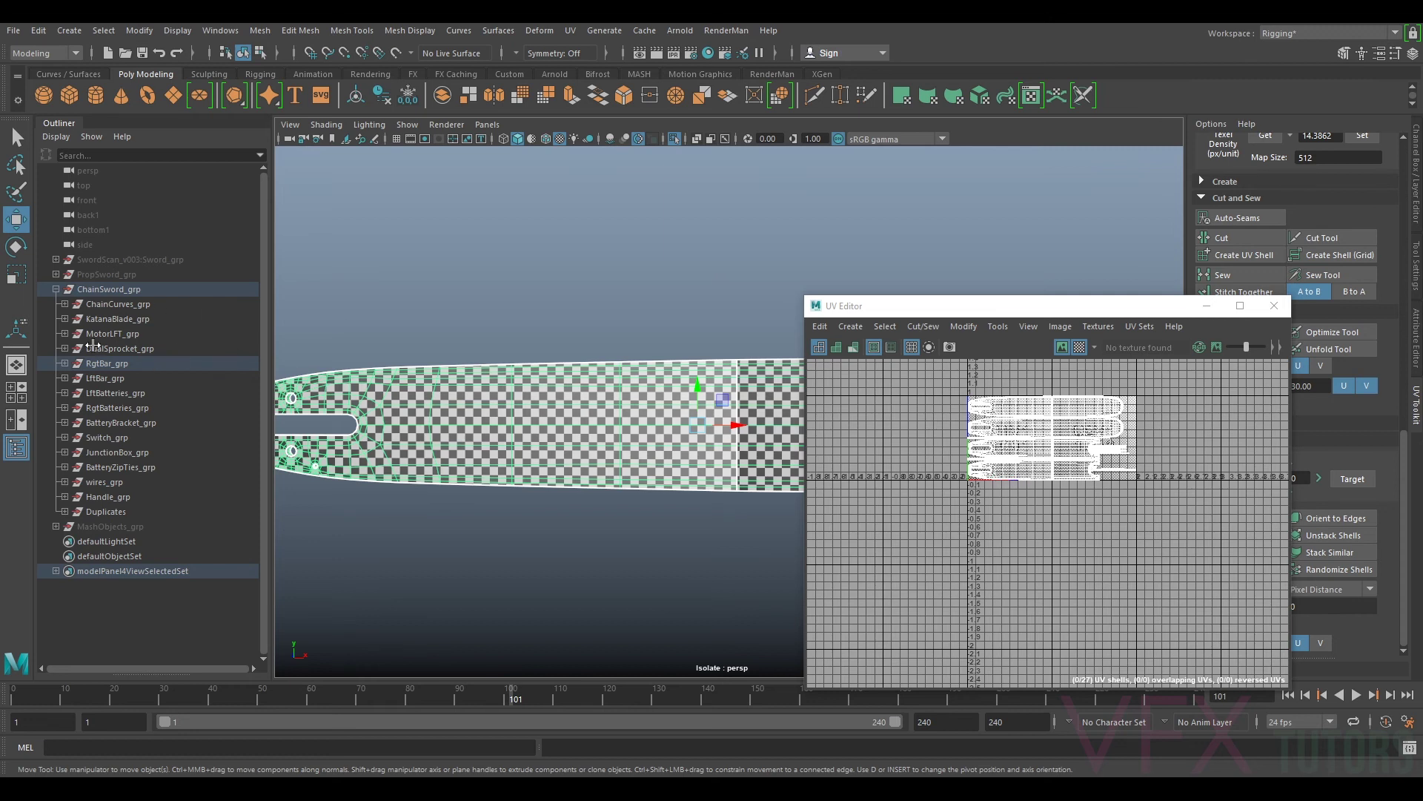
key(ctrl+1)
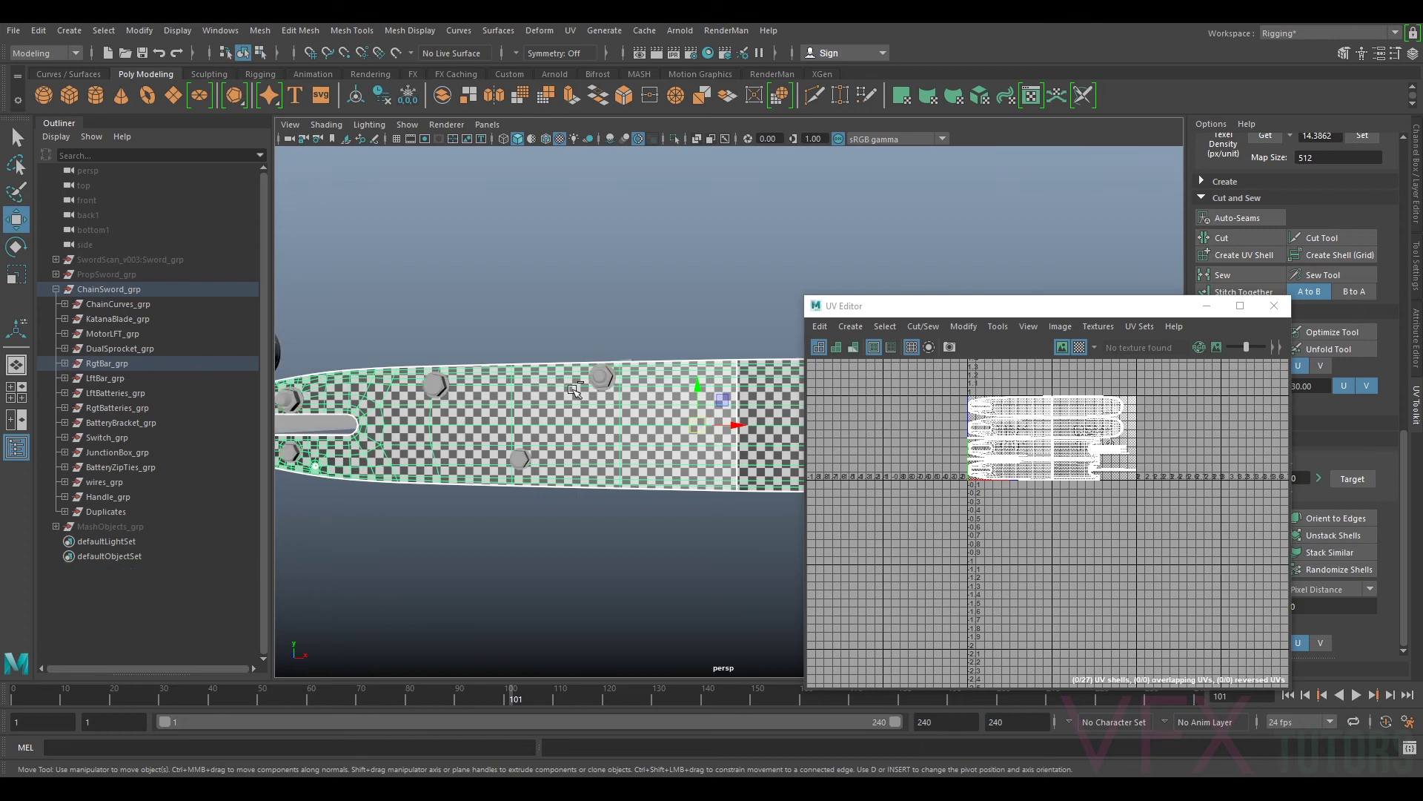
drag(938, 307, 852, 438)
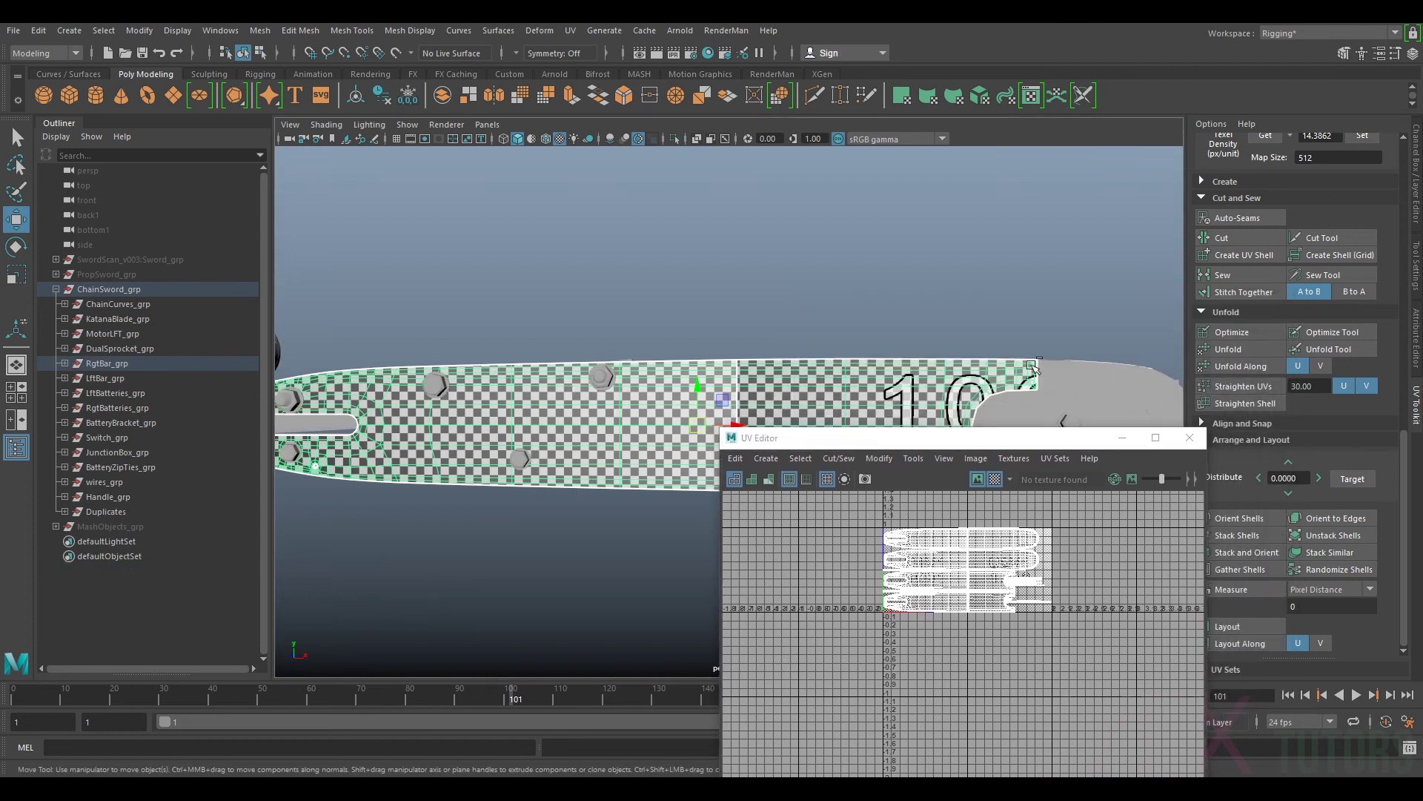
click(1105, 382)
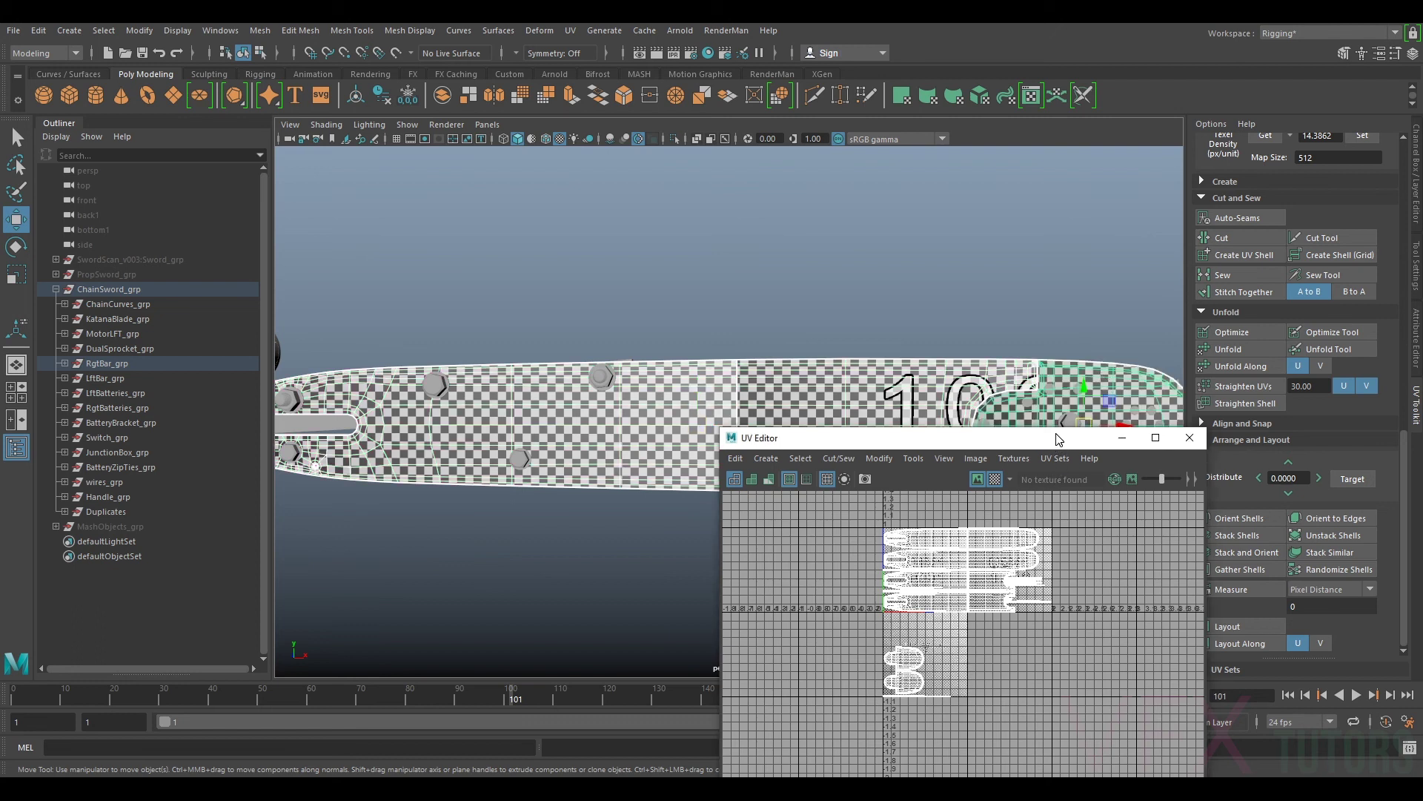
drag(889, 437, 906, 296)
scroll(935, 503, up, 5)
alt+middle_drag(935, 502, 939, 487)
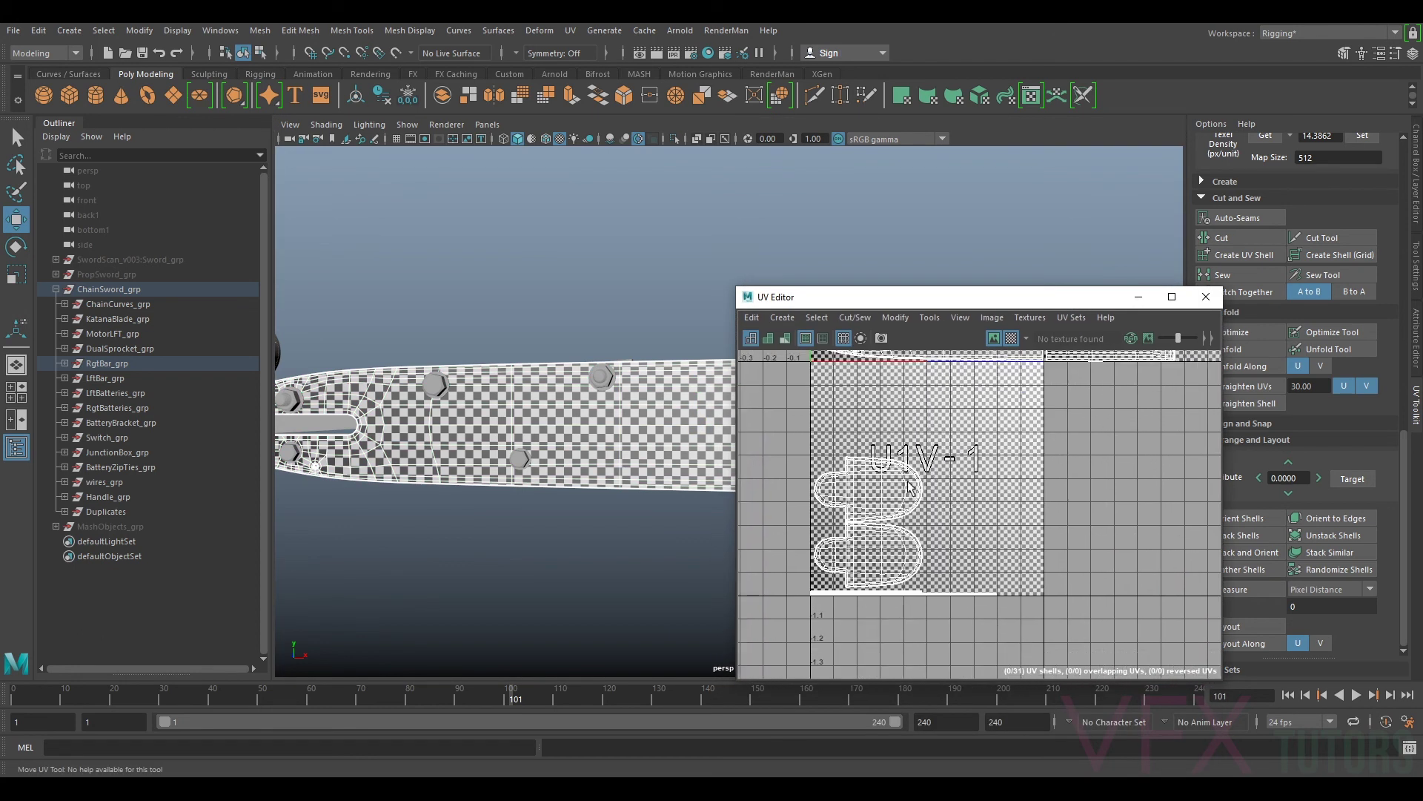
Step: Select the tip piece's UV shells in the U1V-1 tile and set their texel density to 14.3862 at map size 512
drag(1054, 428, 797, 602)
right_drag(902, 500, 1013, 471)
right_drag(846, 607, 803, 617)
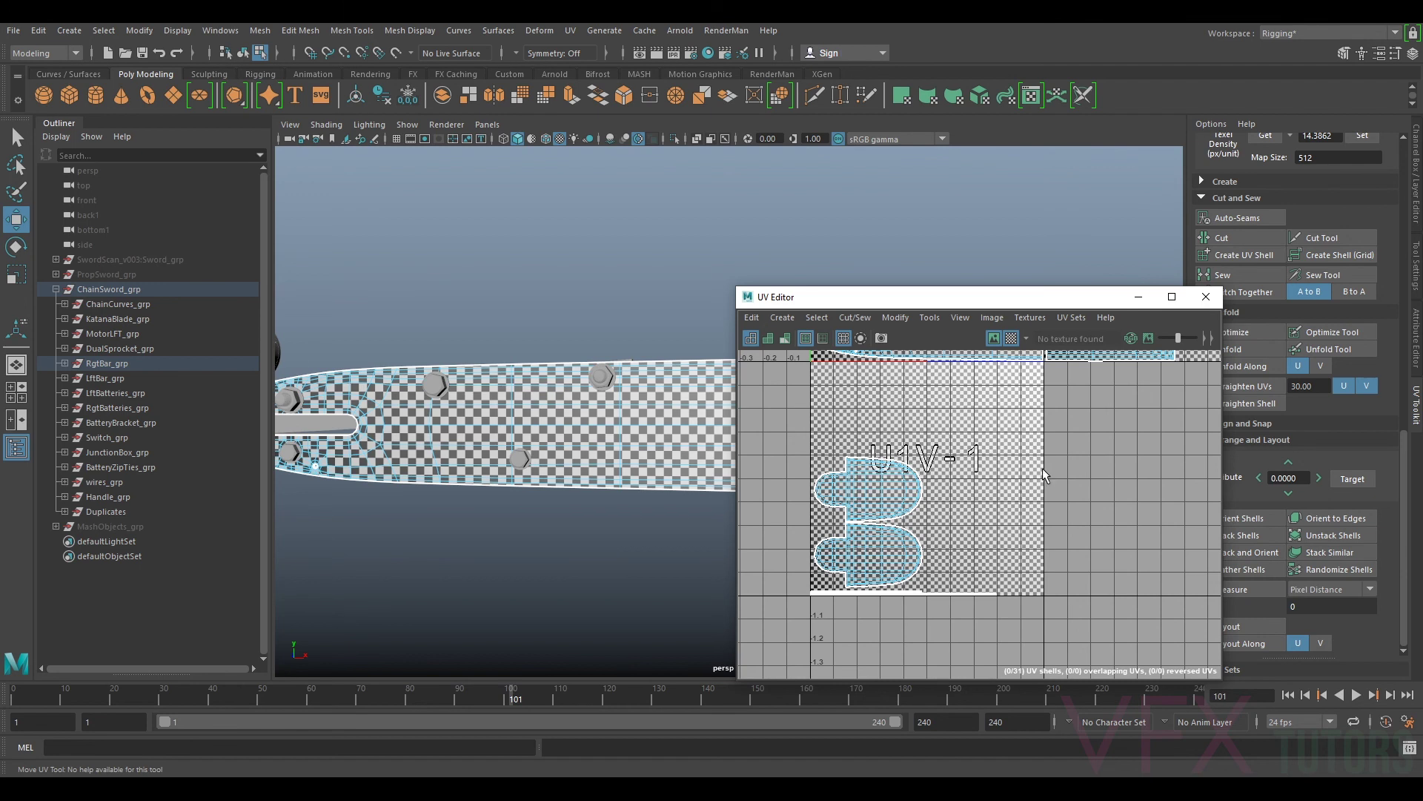
drag(802, 617, 1044, 469)
drag(1099, 293, 992, 280)
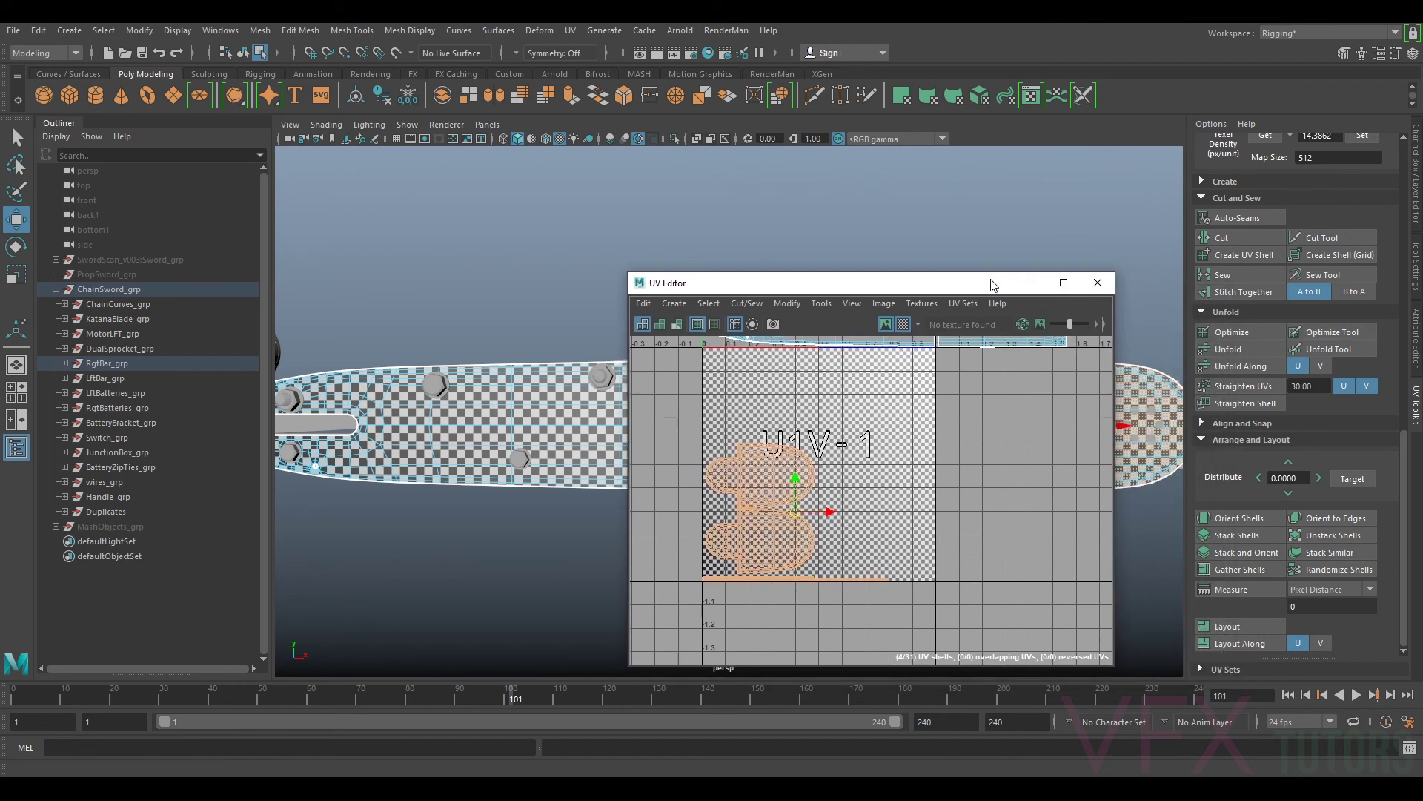
scroll(1358, 274, up, 3)
click(1361, 270)
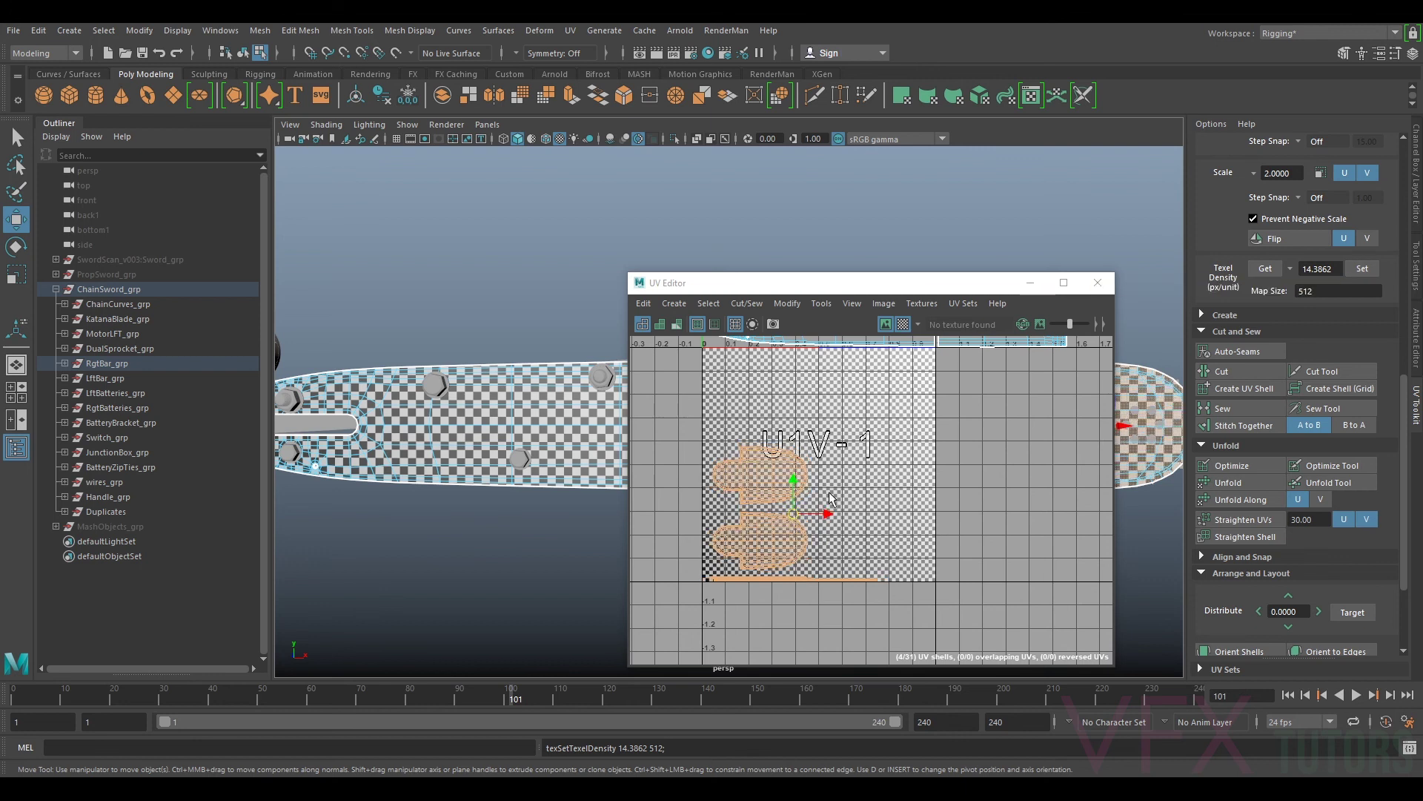
Step: Try to fit the upper tip shell into the empty space beside the lower notch in the U2V1 tile
alt+drag(805, 454, 744, 594)
scroll(834, 549, down, 3)
alt+middle_drag(813, 532, 838, 519)
click(717, 577)
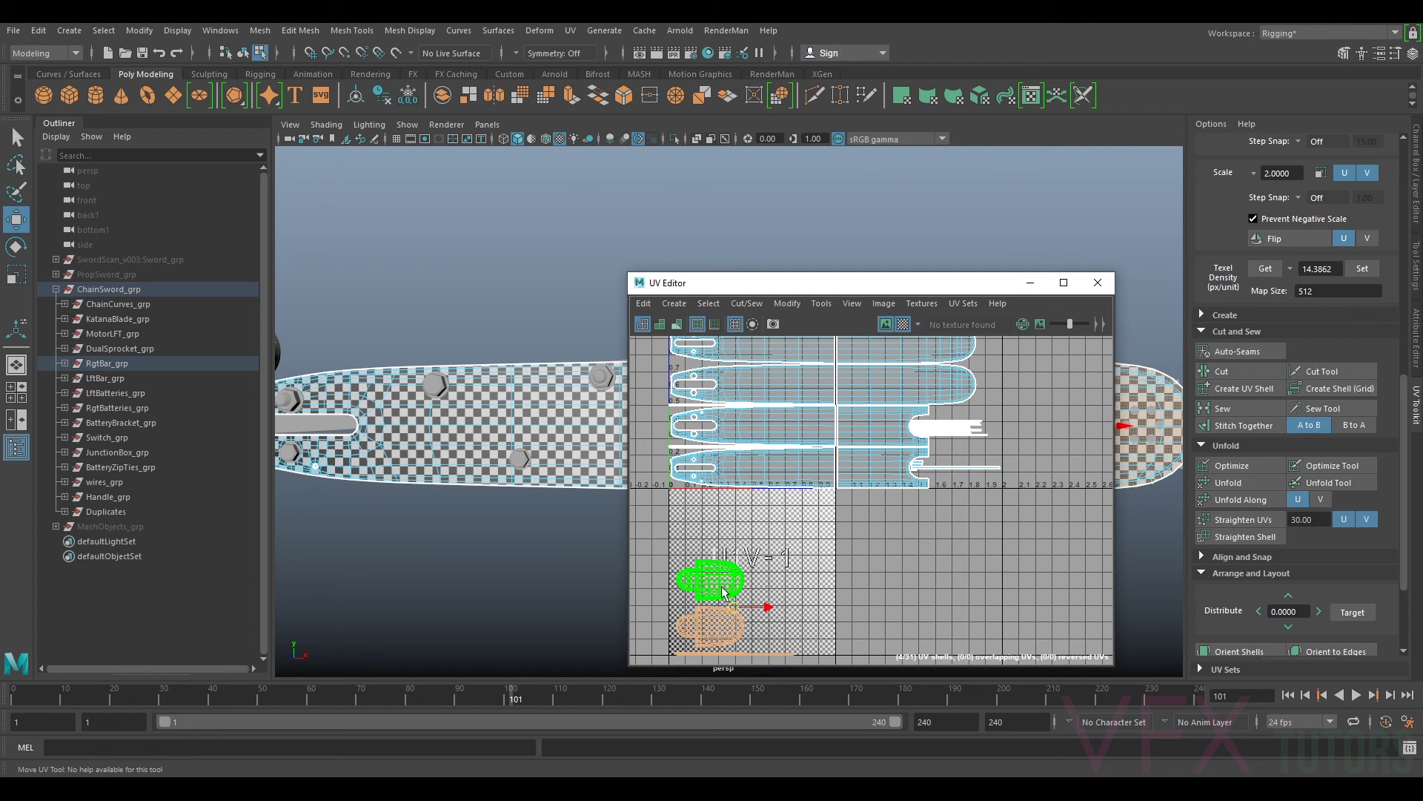
drag(723, 591, 966, 476)
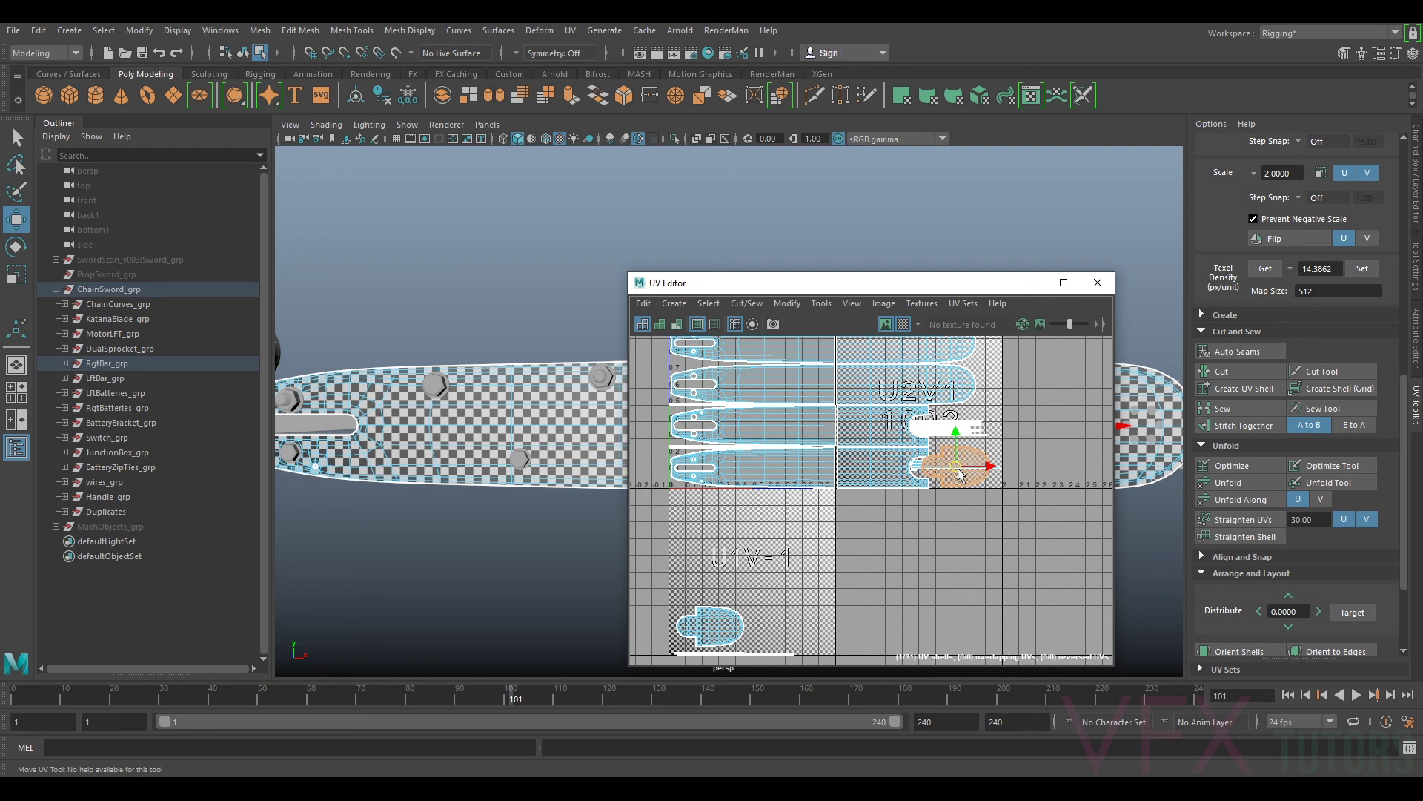
alt+middle_drag(995, 475, 1013, 492)
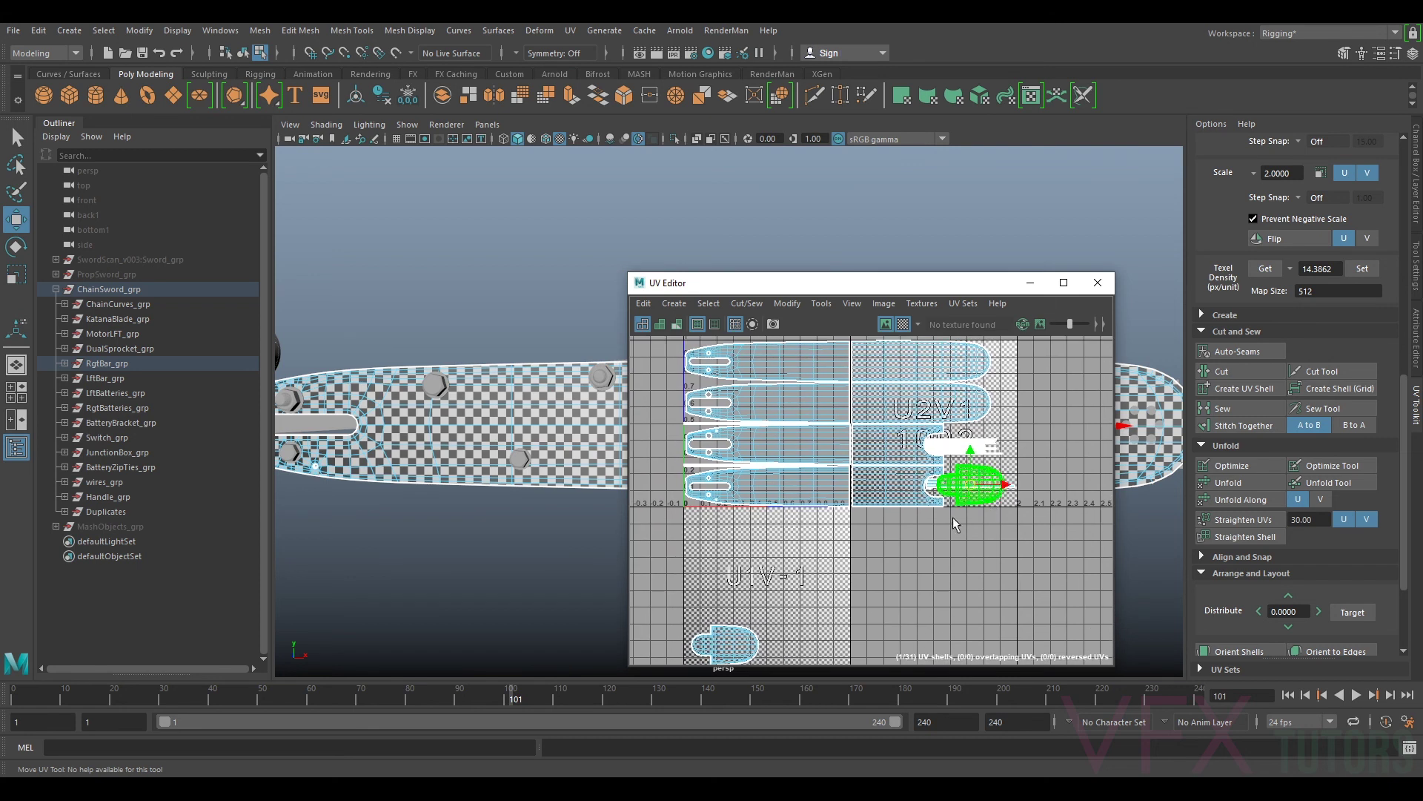
alt+middle_drag(820, 634, 882, 516)
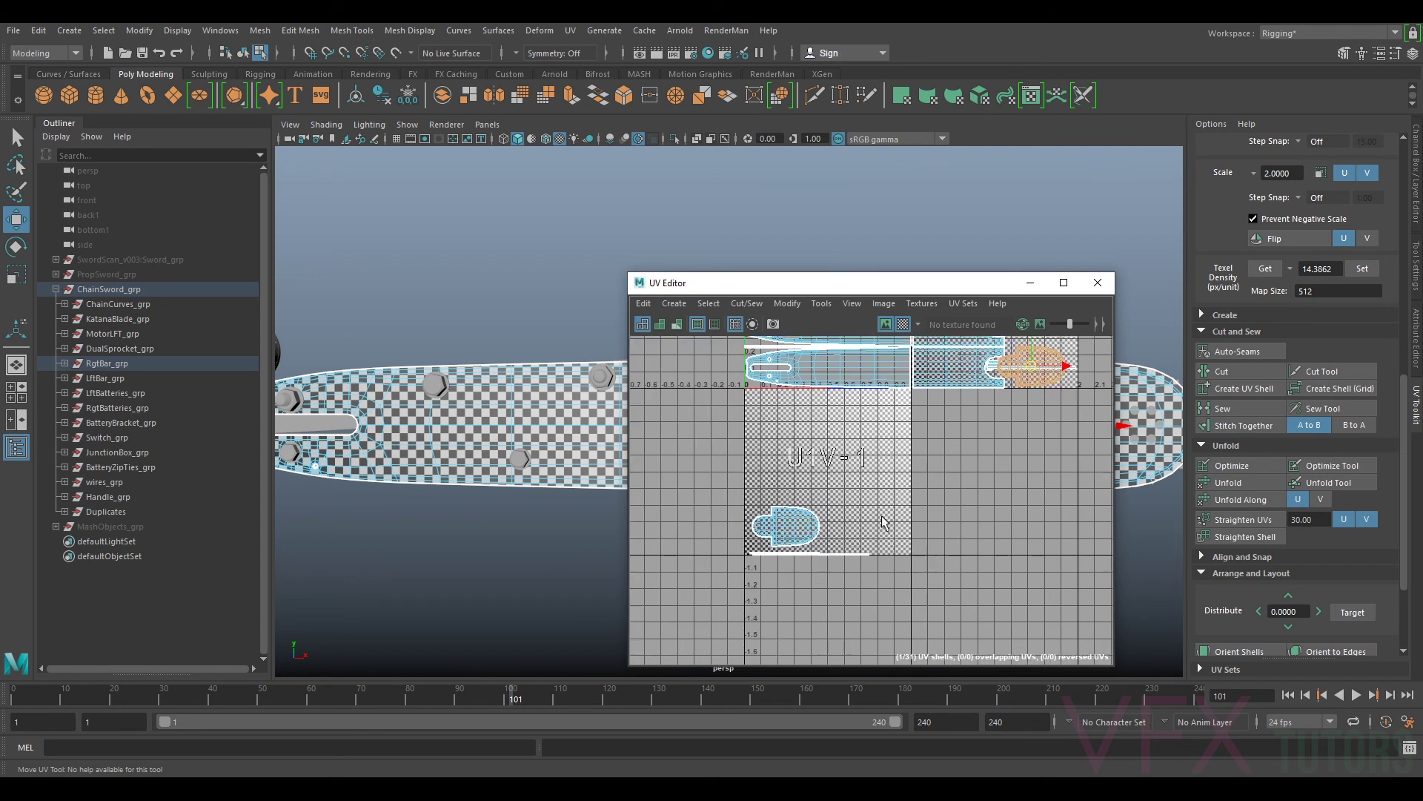
drag(1039, 370, 1047, 369)
alt+middle_drag(1046, 370, 941, 542)
scroll(984, 447, up, 5)
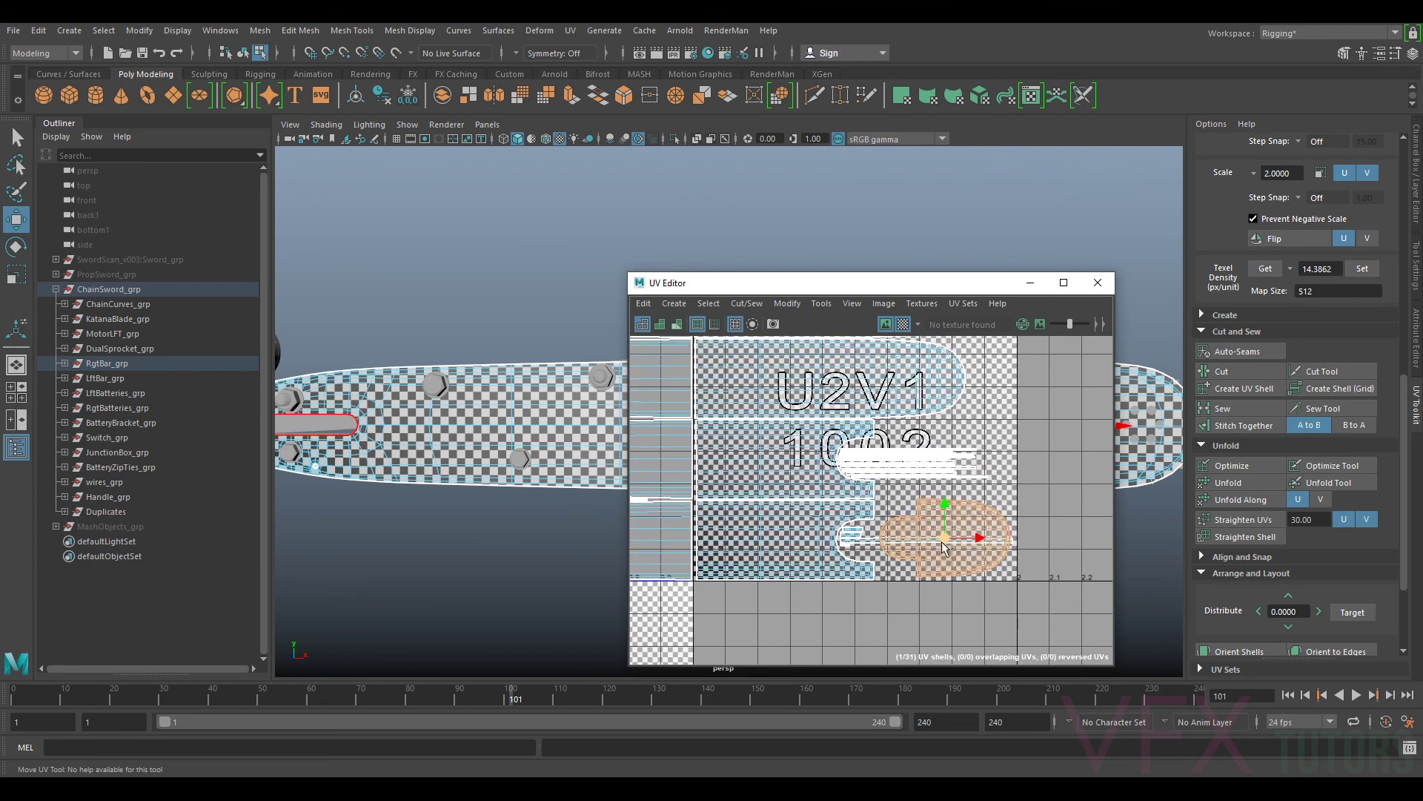
scroll(938, 506, down, 3)
scroll(972, 448, down, 3)
scroll(964, 462, up, 7)
scroll(947, 464, down, 5)
alt+middle_drag(947, 495, 1066, 391)
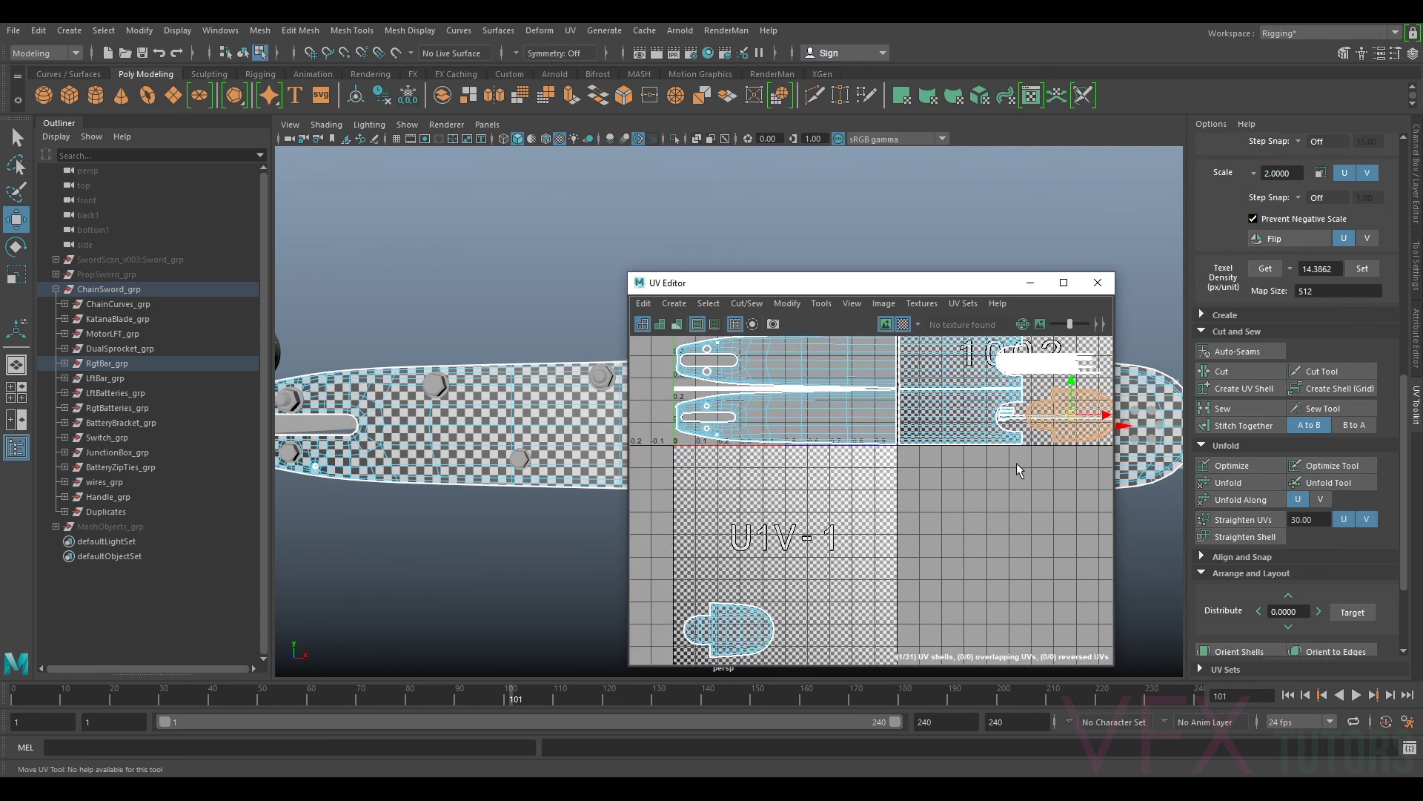
Step: Move the remaining tip shell from the U1V-1 tile to the upper left corner area of the U3V1 tile
click(731, 627)
drag(730, 629, 1003, 517)
alt+middle_drag(845, 628, 936, 549)
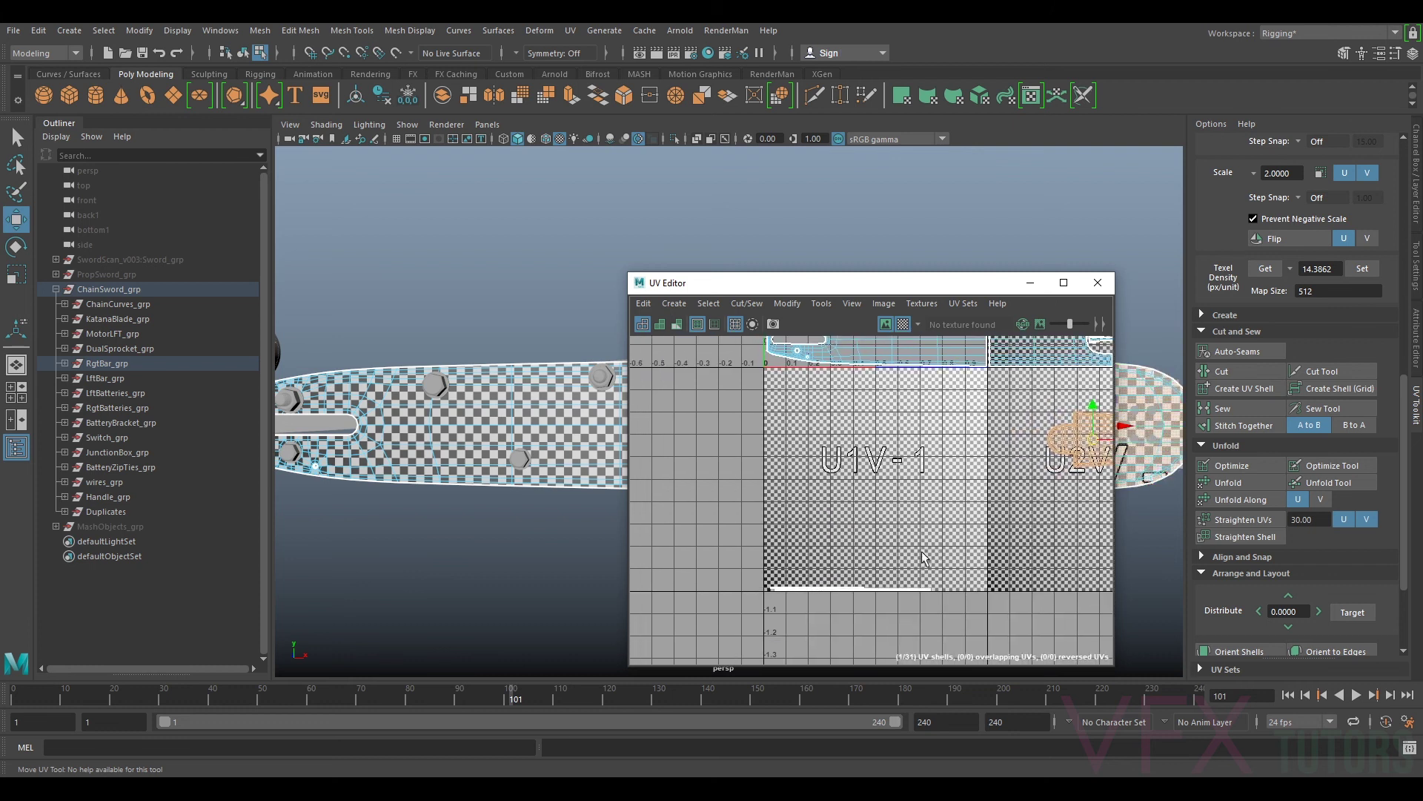
alt+middle_drag(957, 478, 838, 610)
scroll(913, 501, up, 3)
alt+middle_drag(702, 495, 874, 607)
scroll(874, 607, up, 2)
mouse_move(848, 394)
alt+middle_down()
mouse_move(940, 553)
mouse_move(734, 536)
alt+middle_up()
mouse_move(983, 513)
alt+middle_down()
mouse_move(728, 505)
mouse_move(988, 493)
mouse_move(1035, 456)
mouse_move(1007, 438)
alt+middle_up()
scroll(1029, 478, down, 5)
drag(940, 583, 1101, 399)
alt+middle_drag(1050, 412, 1003, 501)
drag(1029, 480, 1025, 425)
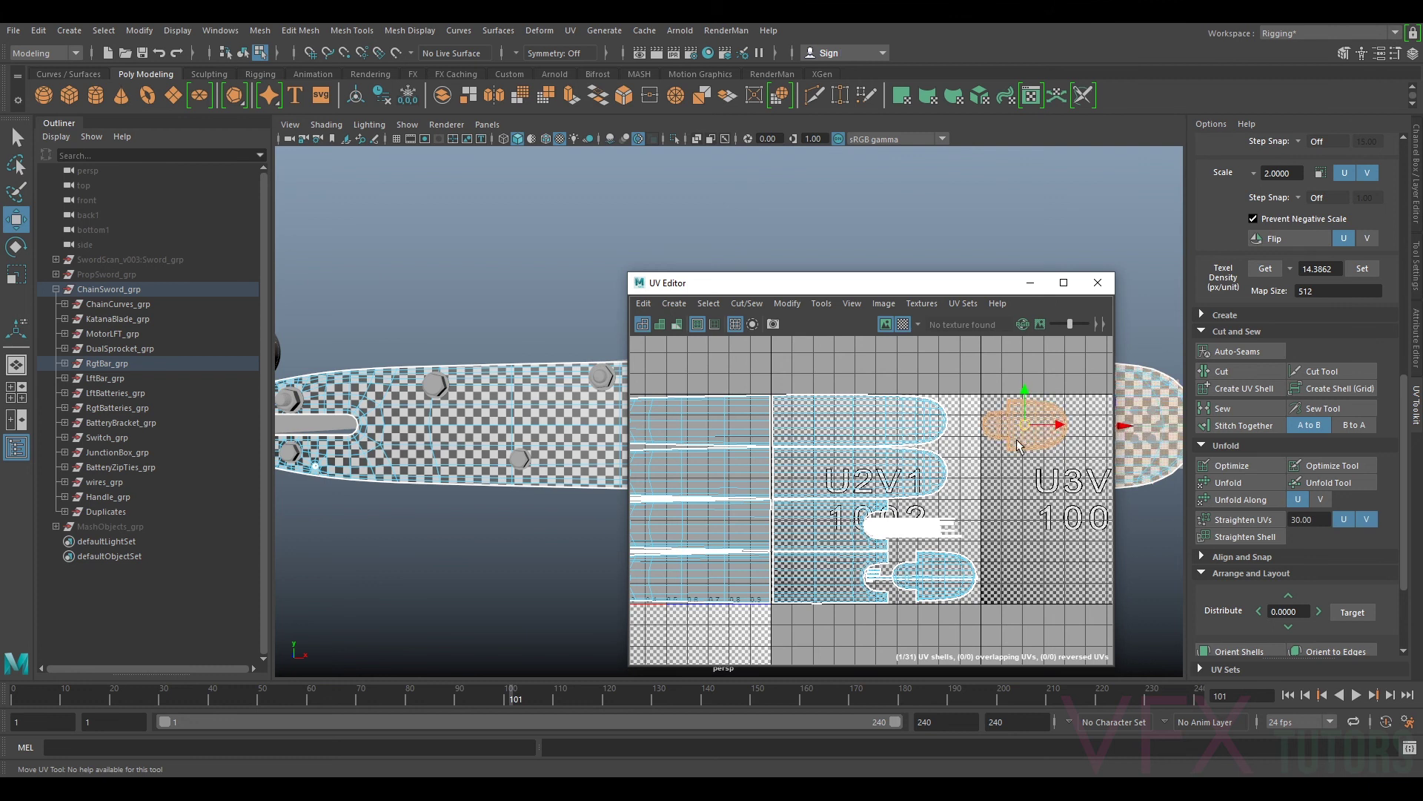
Step: Nudge the tip shell vertically to fit against the upper edge of the U3V1 tile
scroll(1019, 445, up, 4)
alt+middle_drag(1021, 406, 1023, 480)
drag(1022, 476, 1022, 470)
Step: Move the other tip shell from beside the lower notch to directly beneath the first one in the U3V1 tile
scroll(1018, 482, down, 3)
alt+middle_drag(1017, 482, 1035, 382)
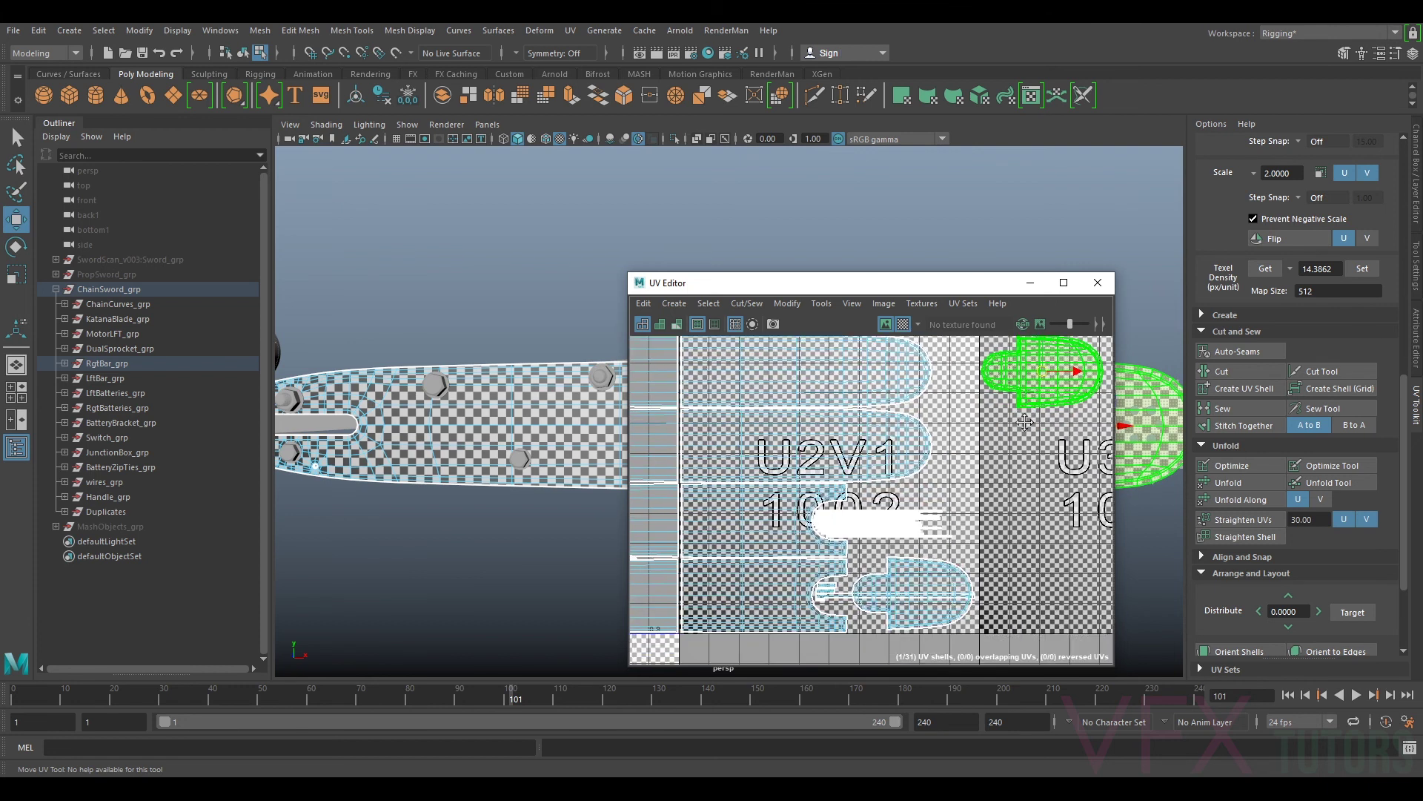
click(923, 573)
drag(915, 591, 1040, 448)
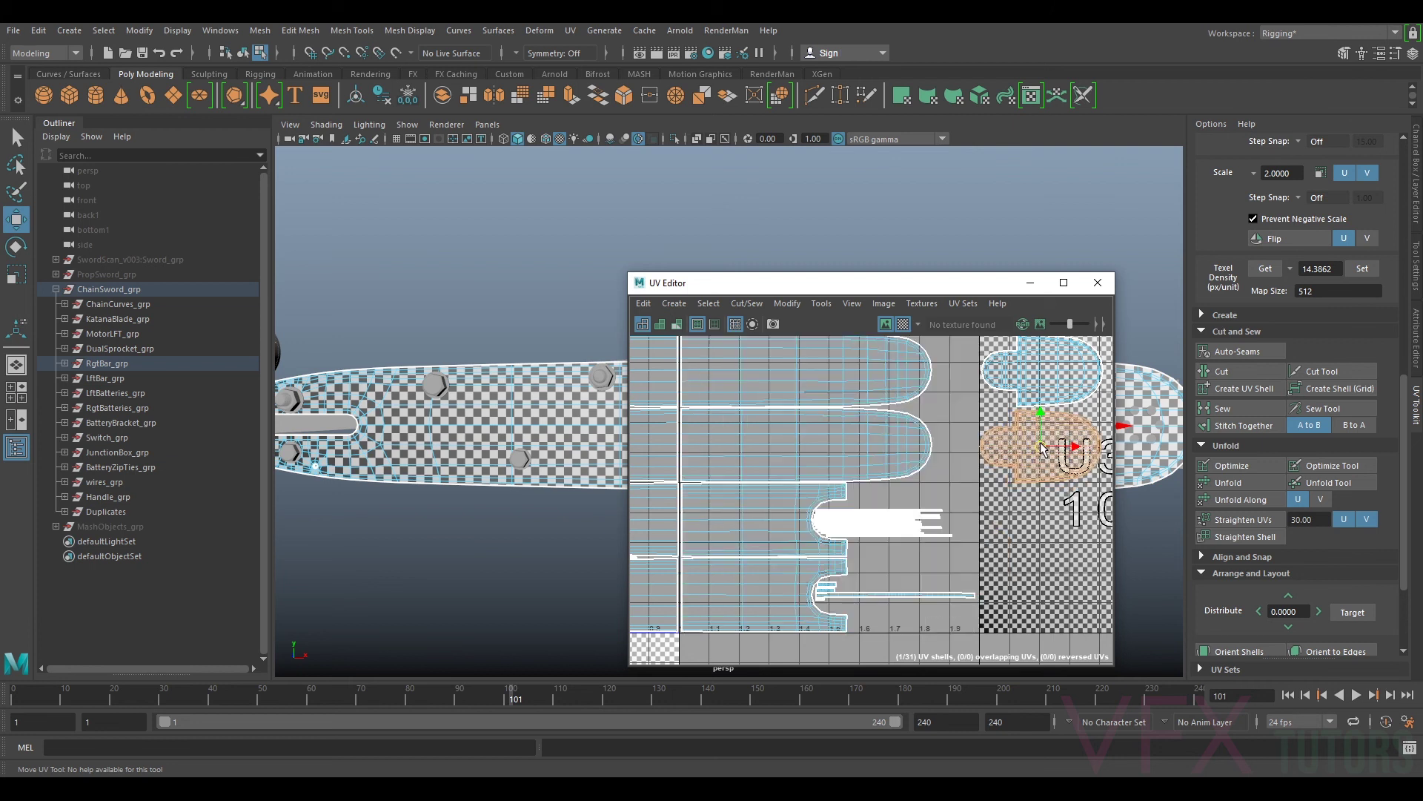
Step: Move the tip piece's two thin rim strips from the base of the U1V-1 tile to just below the tip shells in U3V1
scroll(1036, 447, down, 5)
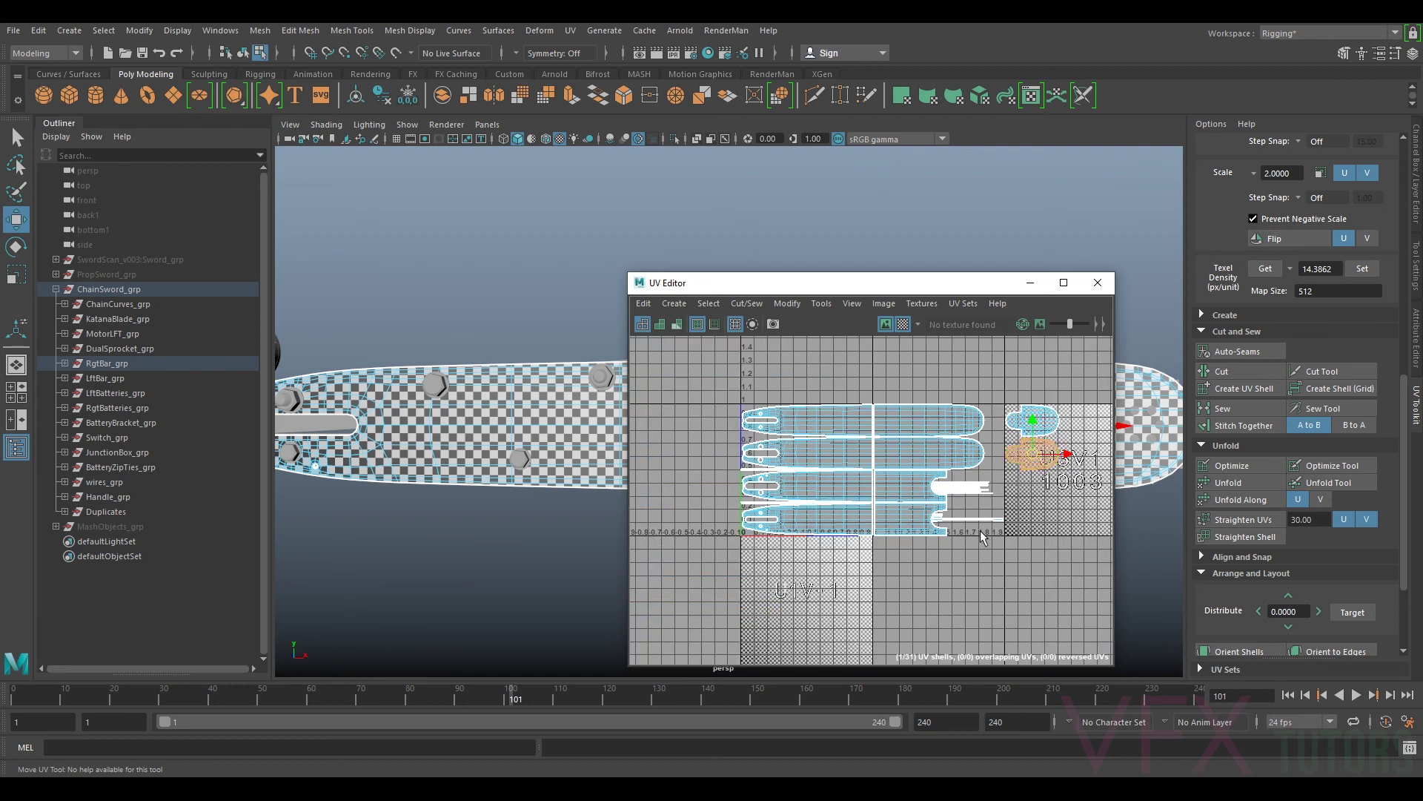
alt+middle_drag(827, 616, 891, 480)
shift+click(845, 528)
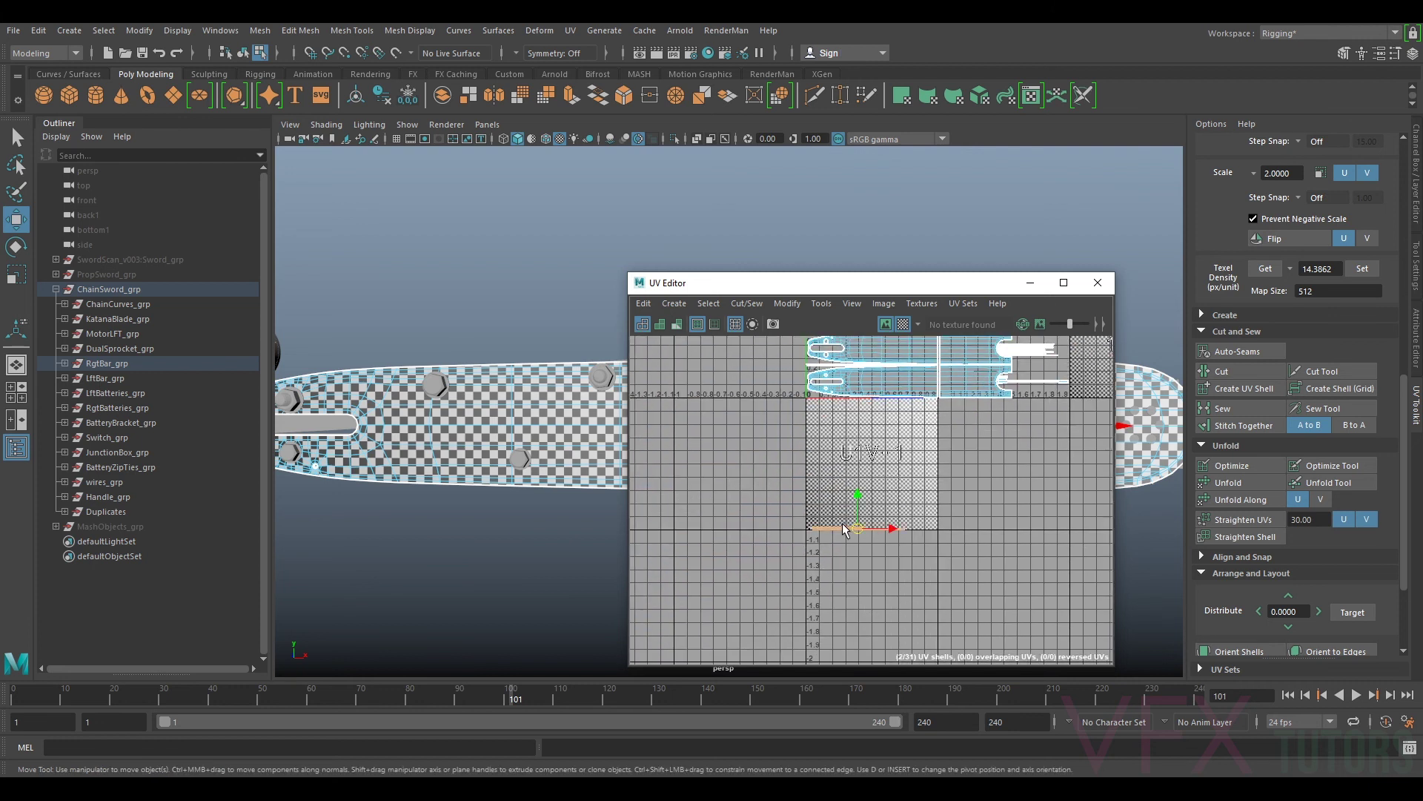
drag(859, 528, 1084, 357)
alt+middle_drag(1093, 350, 901, 510)
scroll(910, 496, up, 5)
scroll(910, 496, down, 3)
click(940, 503)
key(ctrl+z)
drag(897, 521, 967, 481)
scroll(949, 439, down, 3)
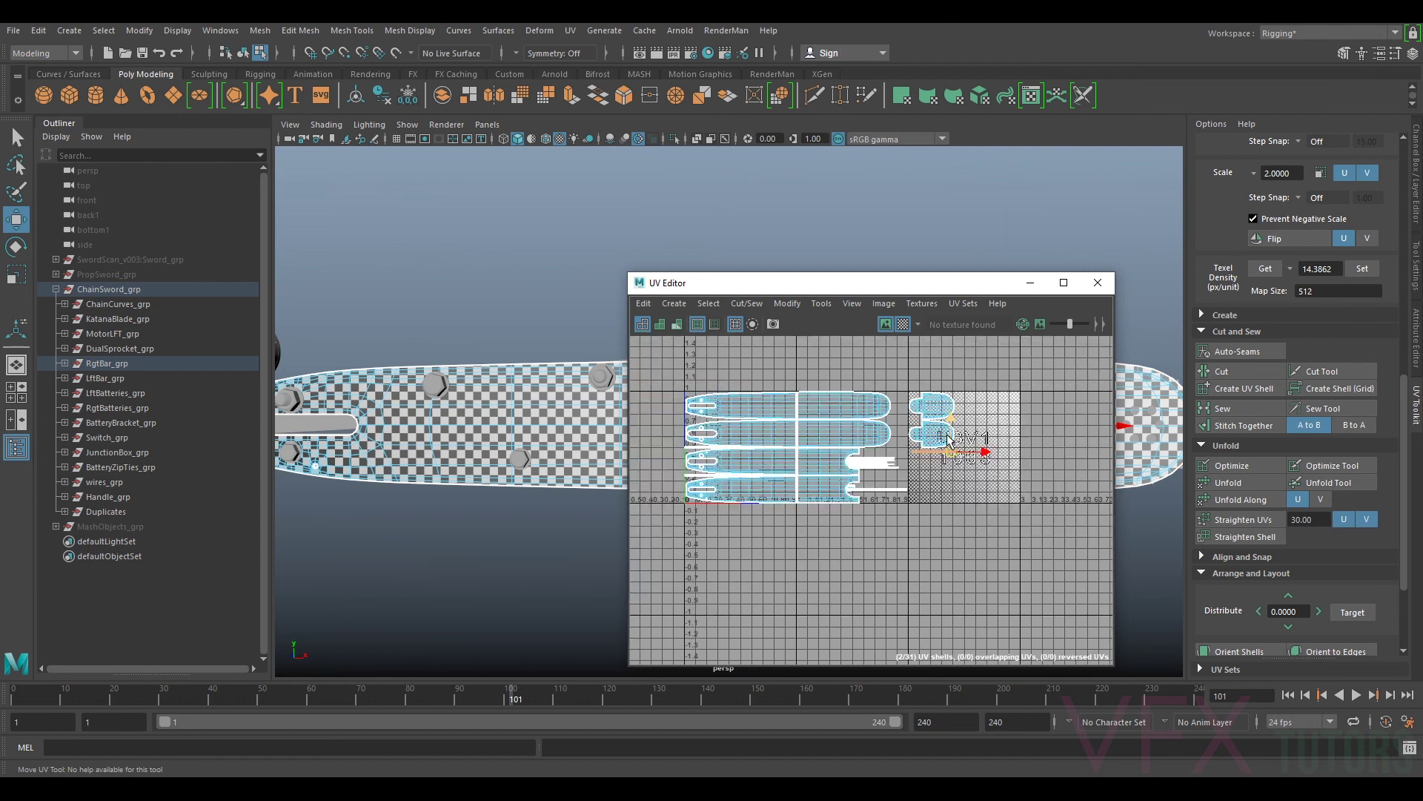
Step: Examine the notch strips and the placement of the thin rim strips beneath the tip shells
scroll(848, 490, up, 6)
scroll(917, 414, down, 2)
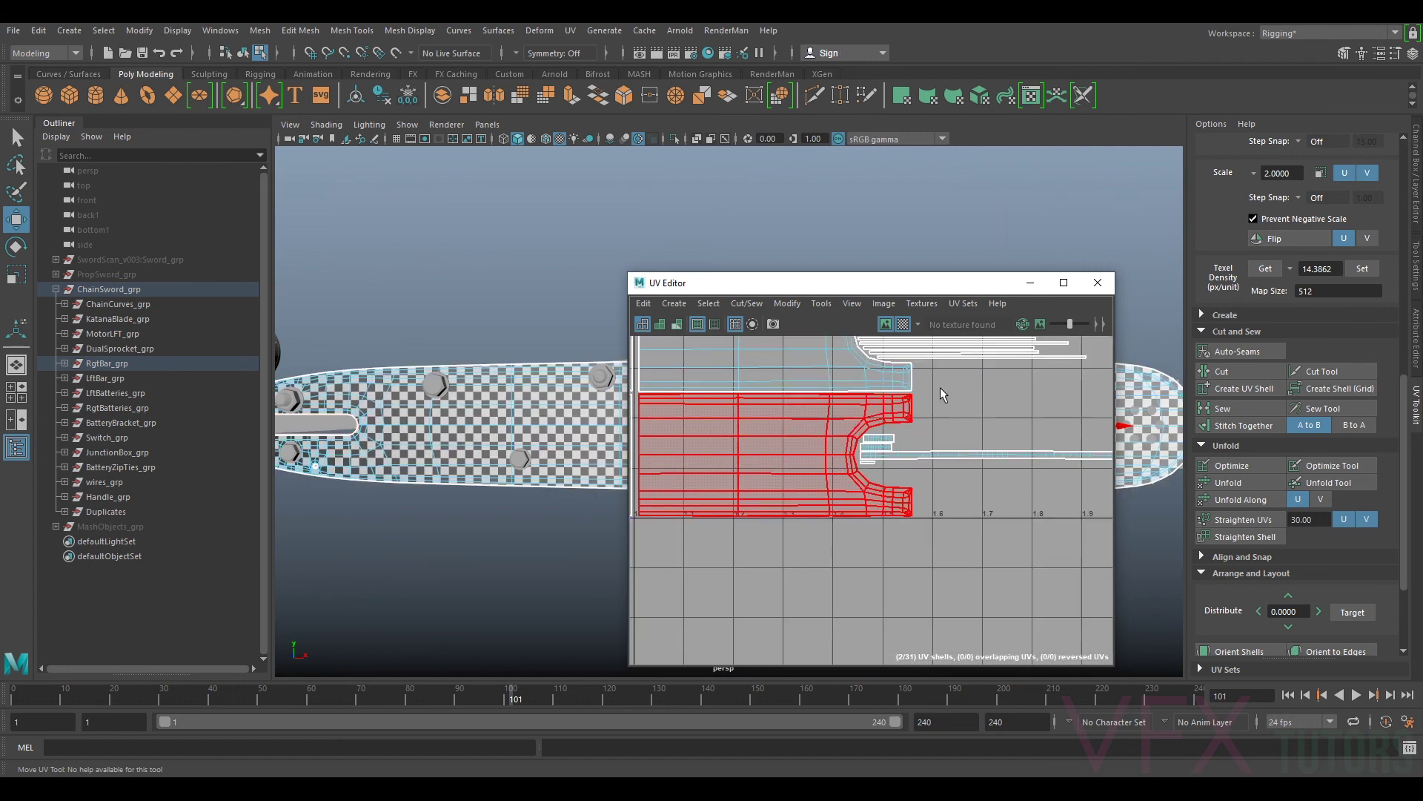
alt+middle_drag(939, 388, 832, 498)
scroll(902, 475, down, 3)
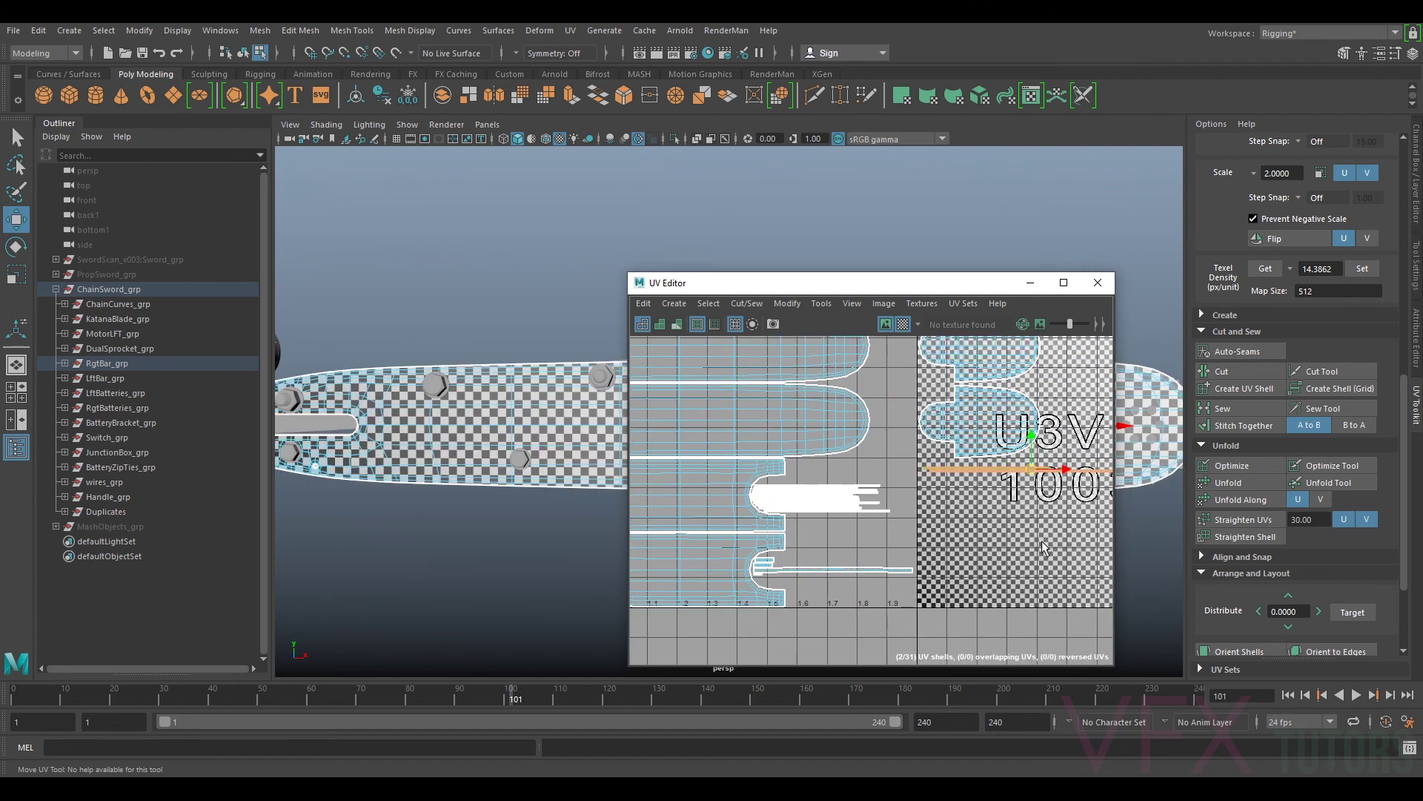
scroll(1031, 519, up, 5)
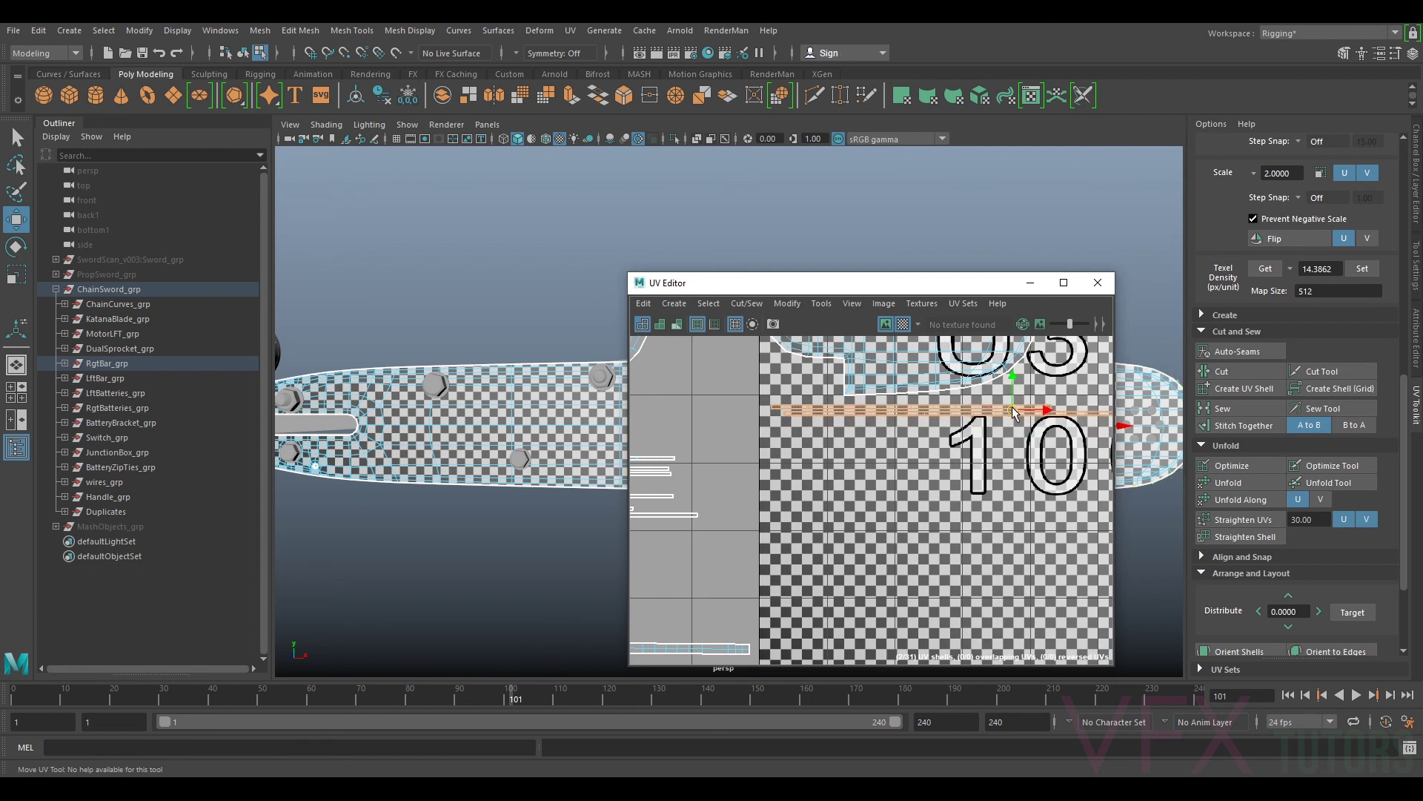
scroll(958, 439, down, 3)
alt+middle_drag(959, 438, 976, 488)
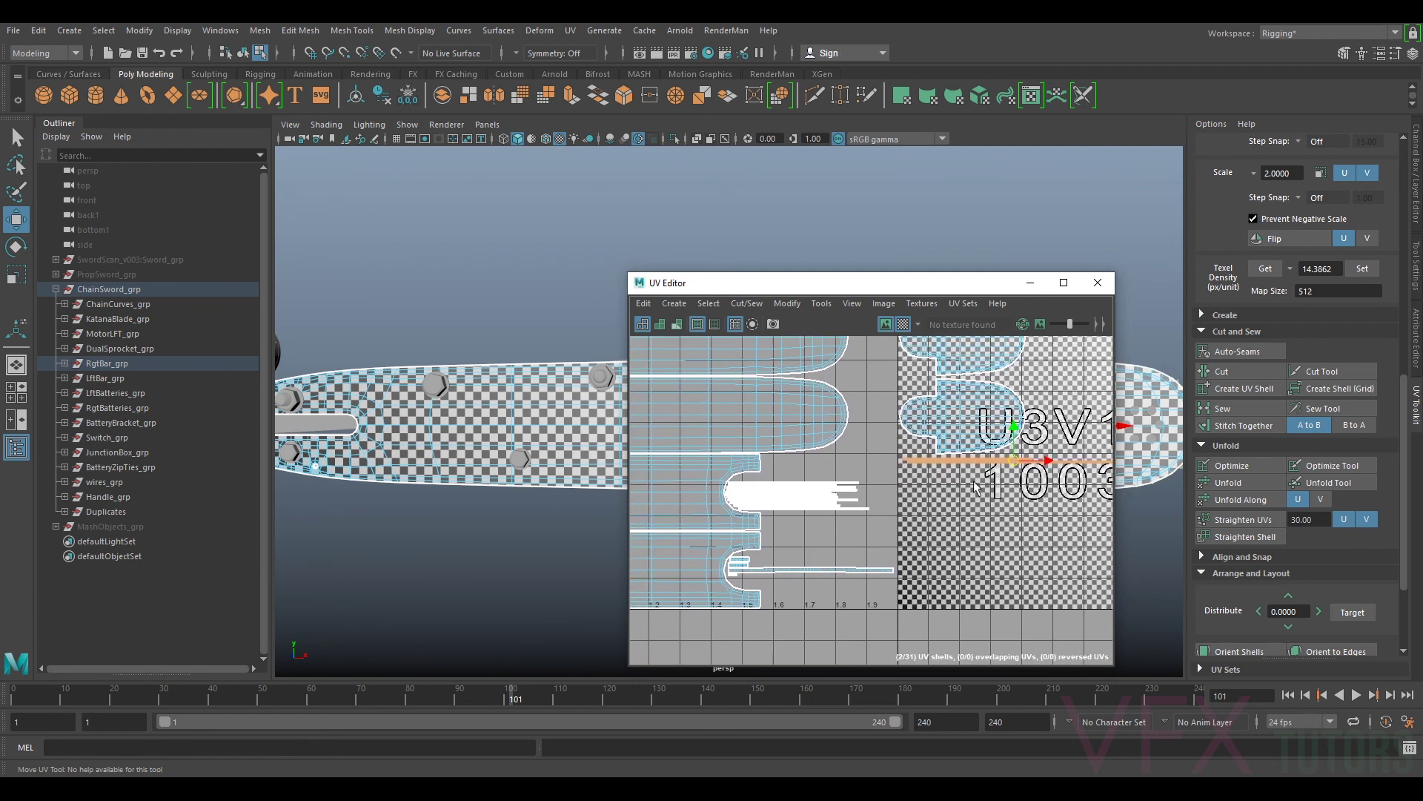
Step: Select the shorter tip rim strip and nudge it toward the left edge of the U3V1 tile
click(1058, 467)
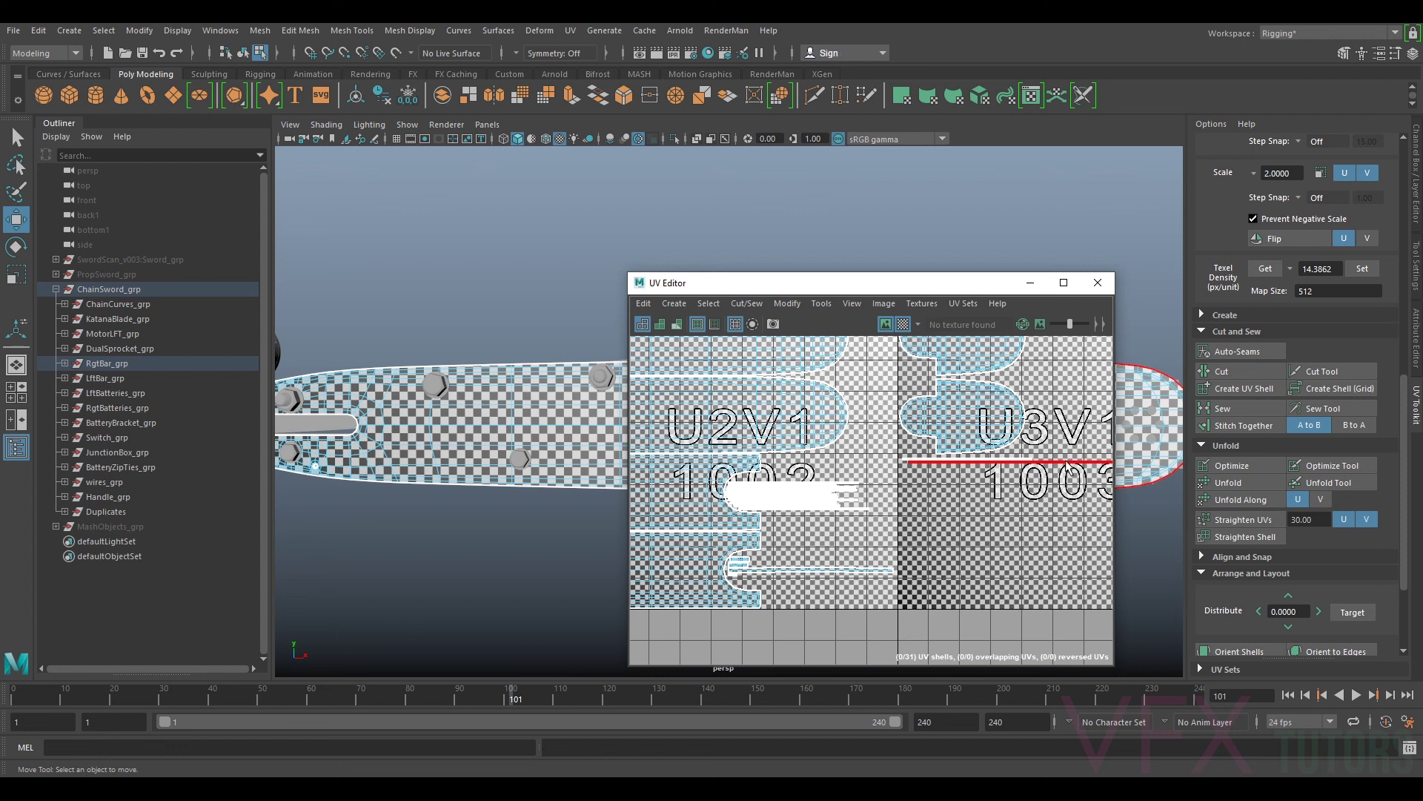
click(1014, 464)
alt+right_drag(997, 475, 1025, 456)
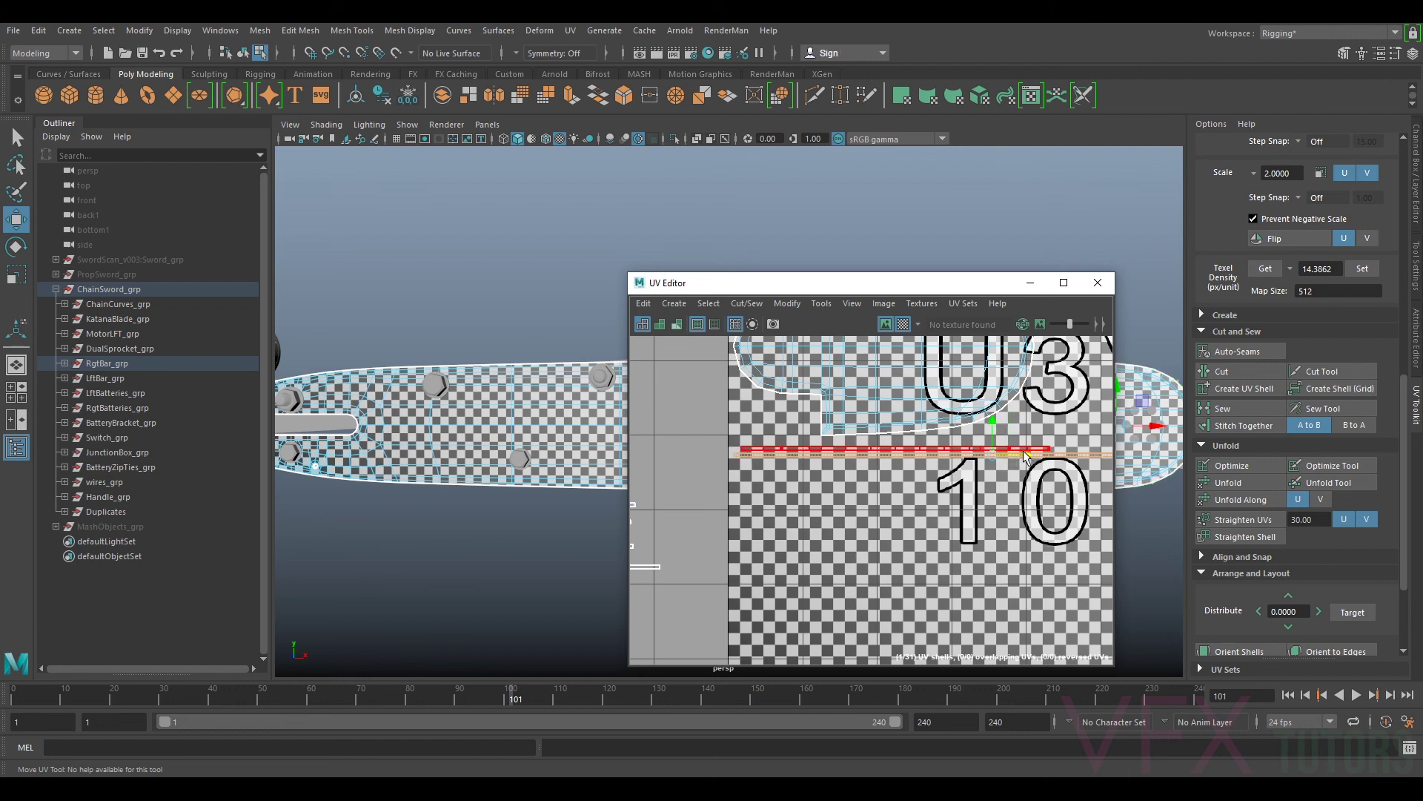
click(926, 448)
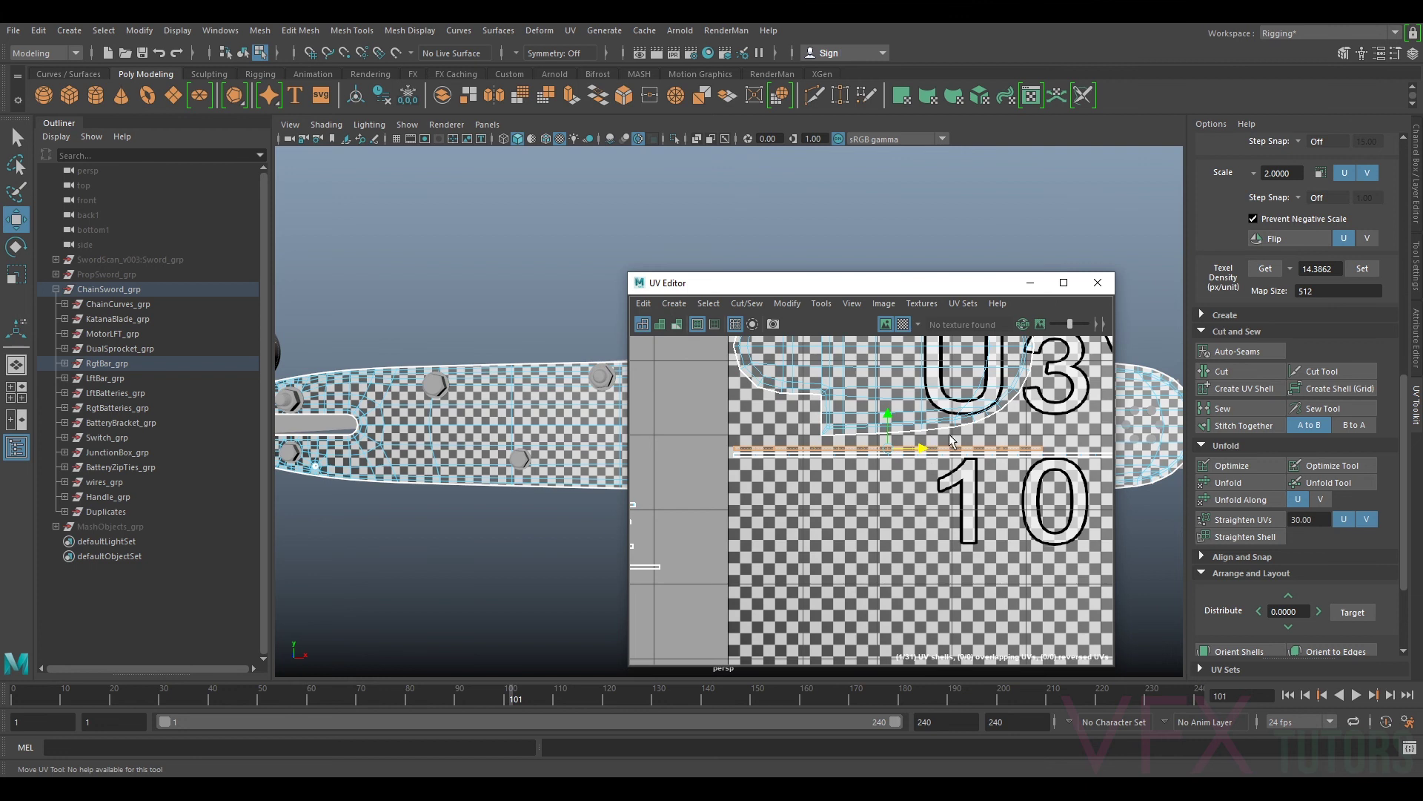
Step: Minimize the UV Editor and inspect the checker pattern across the bar and its tip from several angles
click(1030, 283)
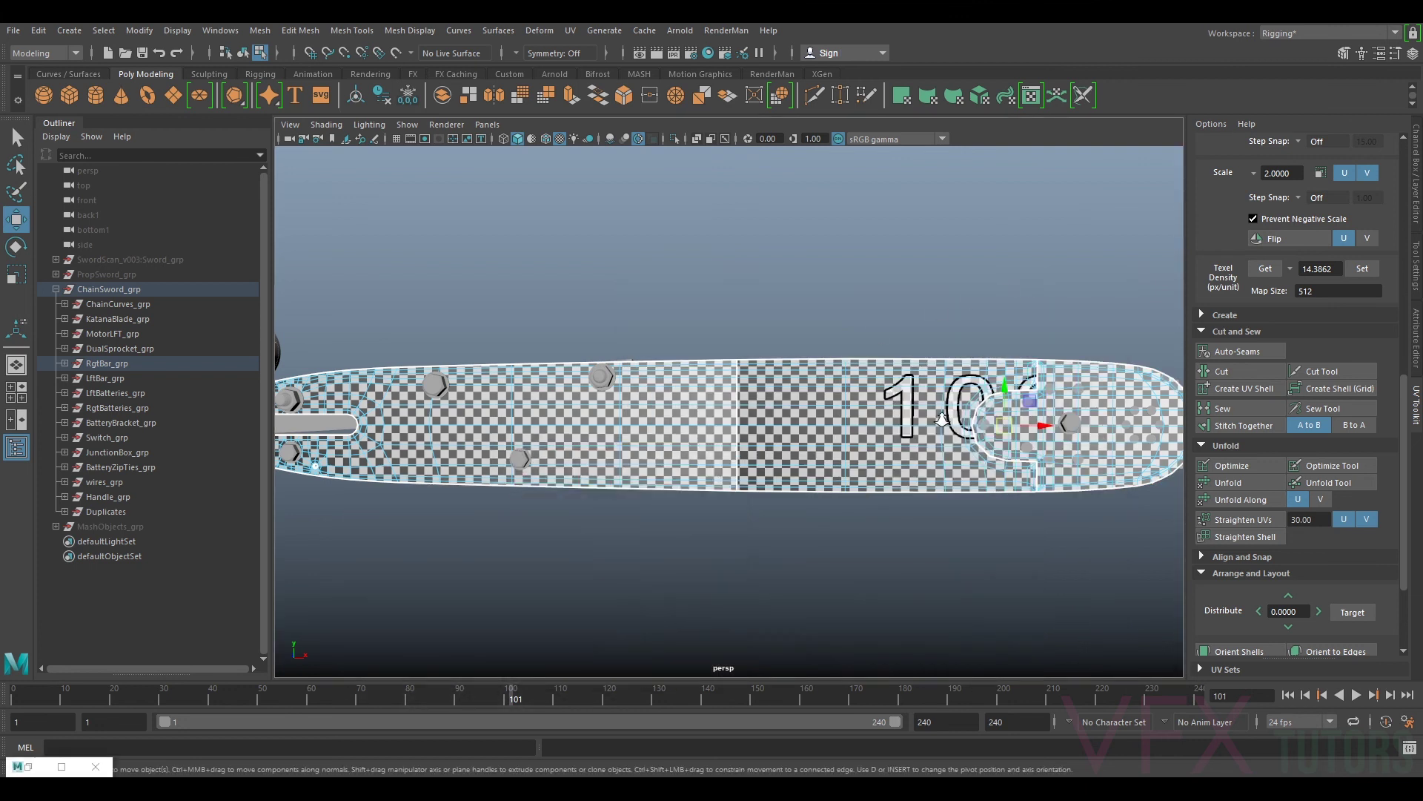
scroll(956, 404, down, 5)
mouse_move(976, 398)
alt+mouse_down()
mouse_move(779, 393)
mouse_move(972, 404)
alt+mouse_up()
scroll(806, 489, up, 6)
mouse_move(806, 490)
alt+mouse_down()
mouse_move(960, 483)
mouse_move(803, 467)
alt+mouse_up()
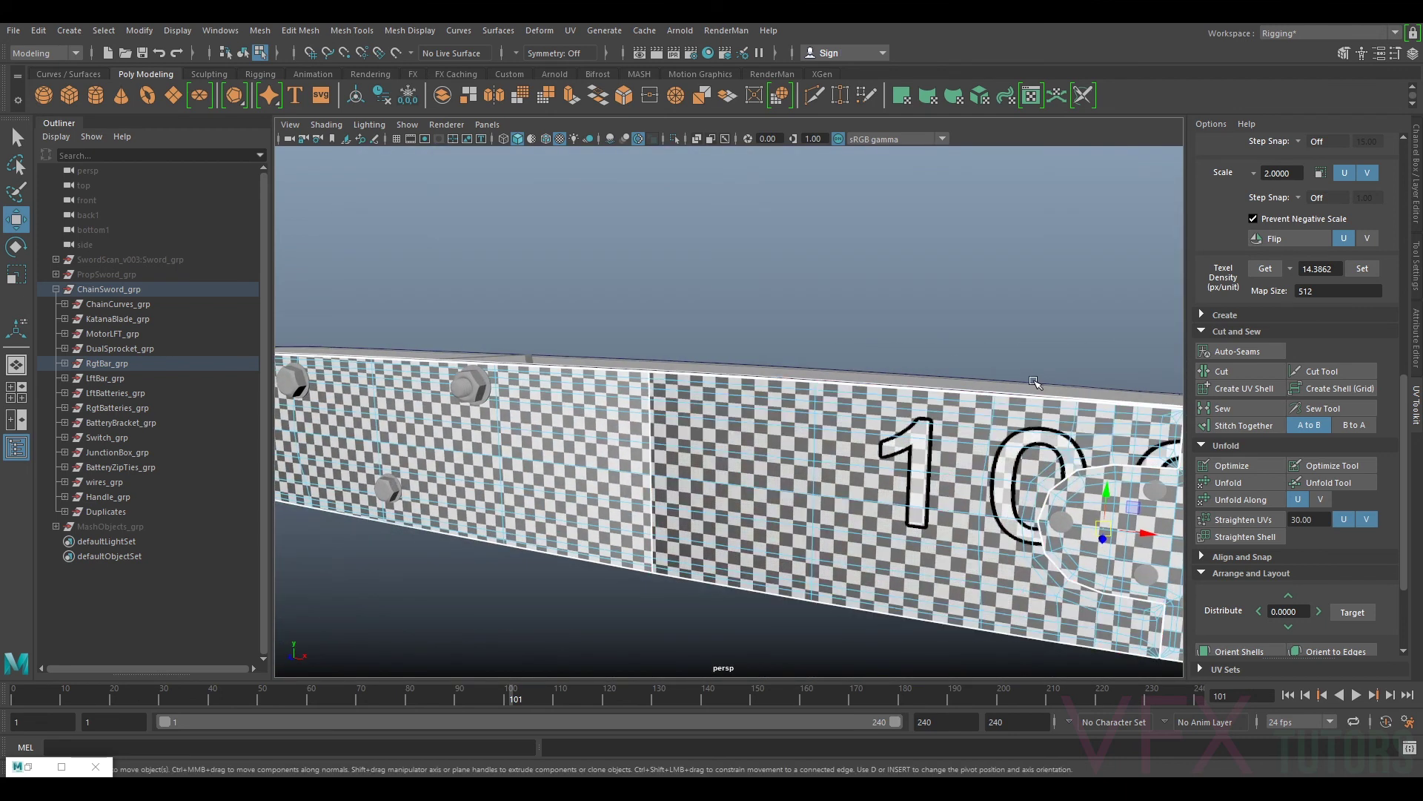
alt+right_drag(1001, 426, 883, 511)
alt+drag(883, 511, 885, 497)
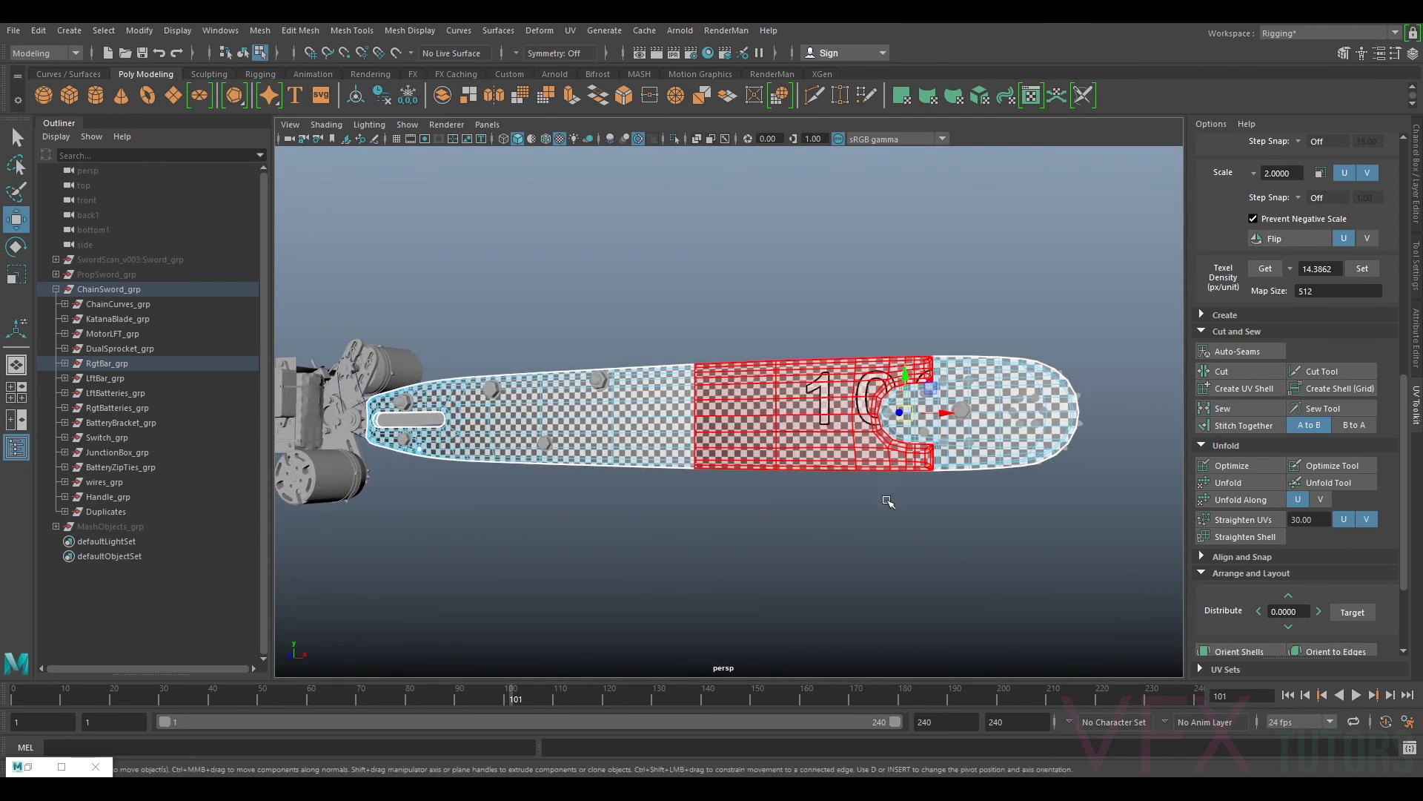
Step: Return to object selection and select the main plates of the right and left bars without the tip piece
click(956, 401)
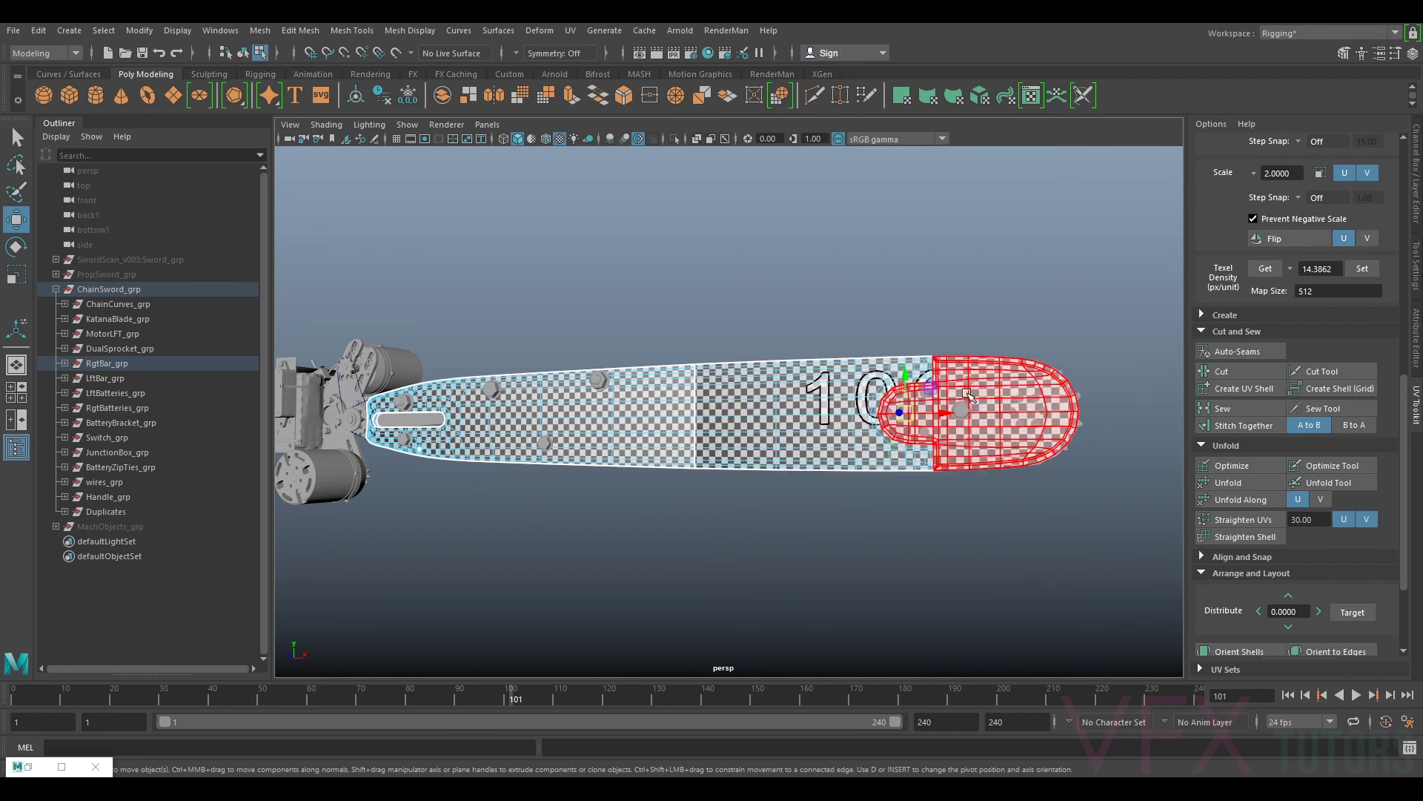
click(941, 439)
click(980, 459)
alt+drag(998, 425, 1029, 434)
right_drag(1030, 435, 1101, 343)
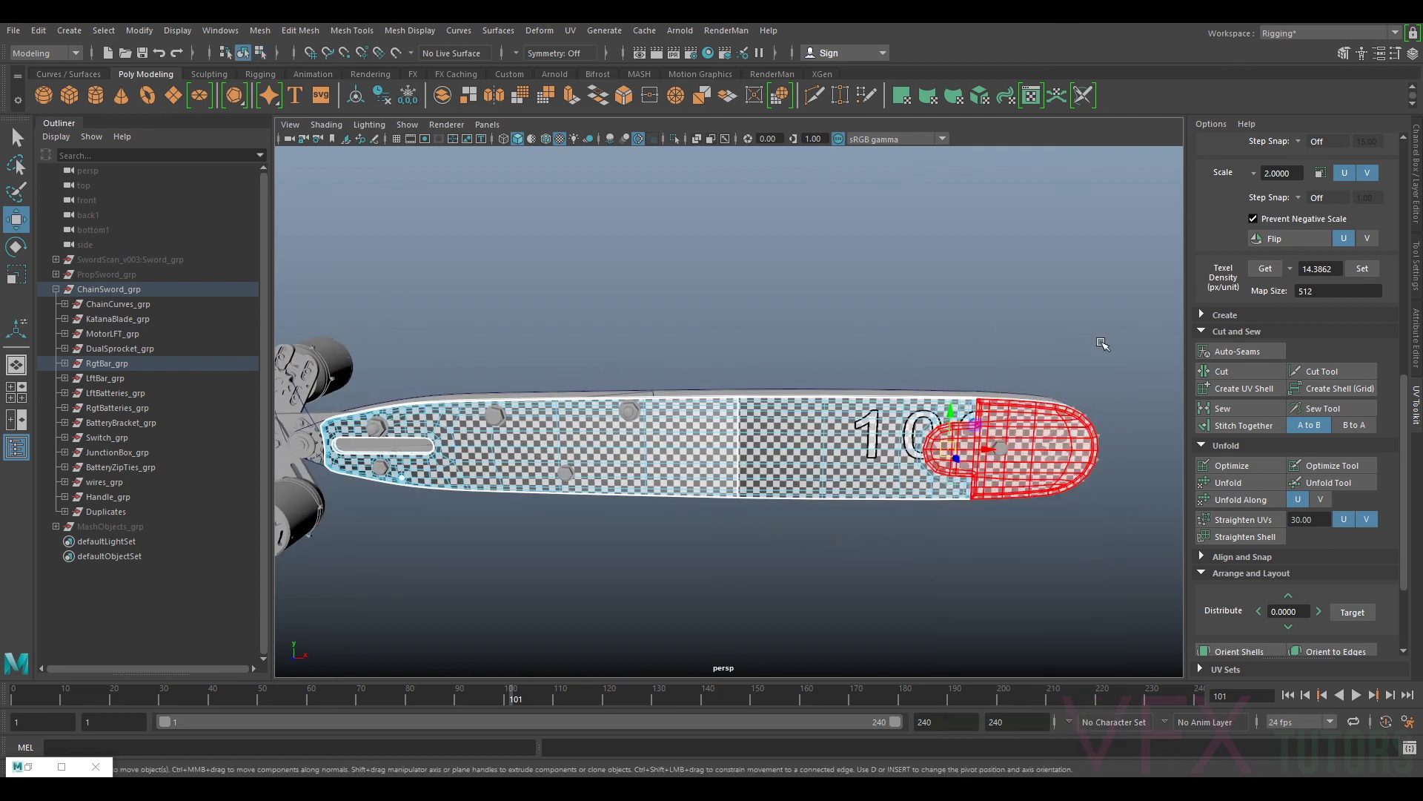
alt+drag(899, 567, 891, 548)
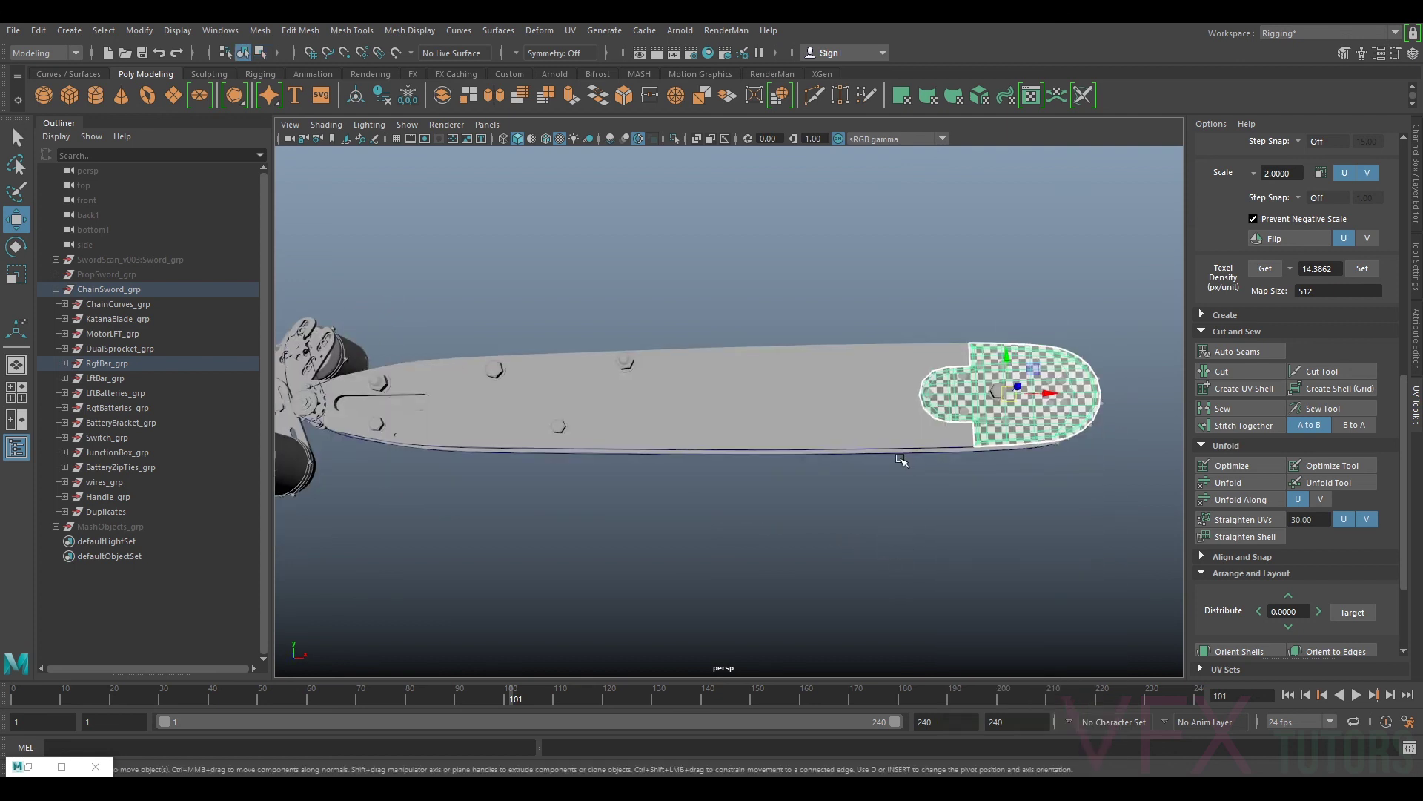
shift+click(882, 432)
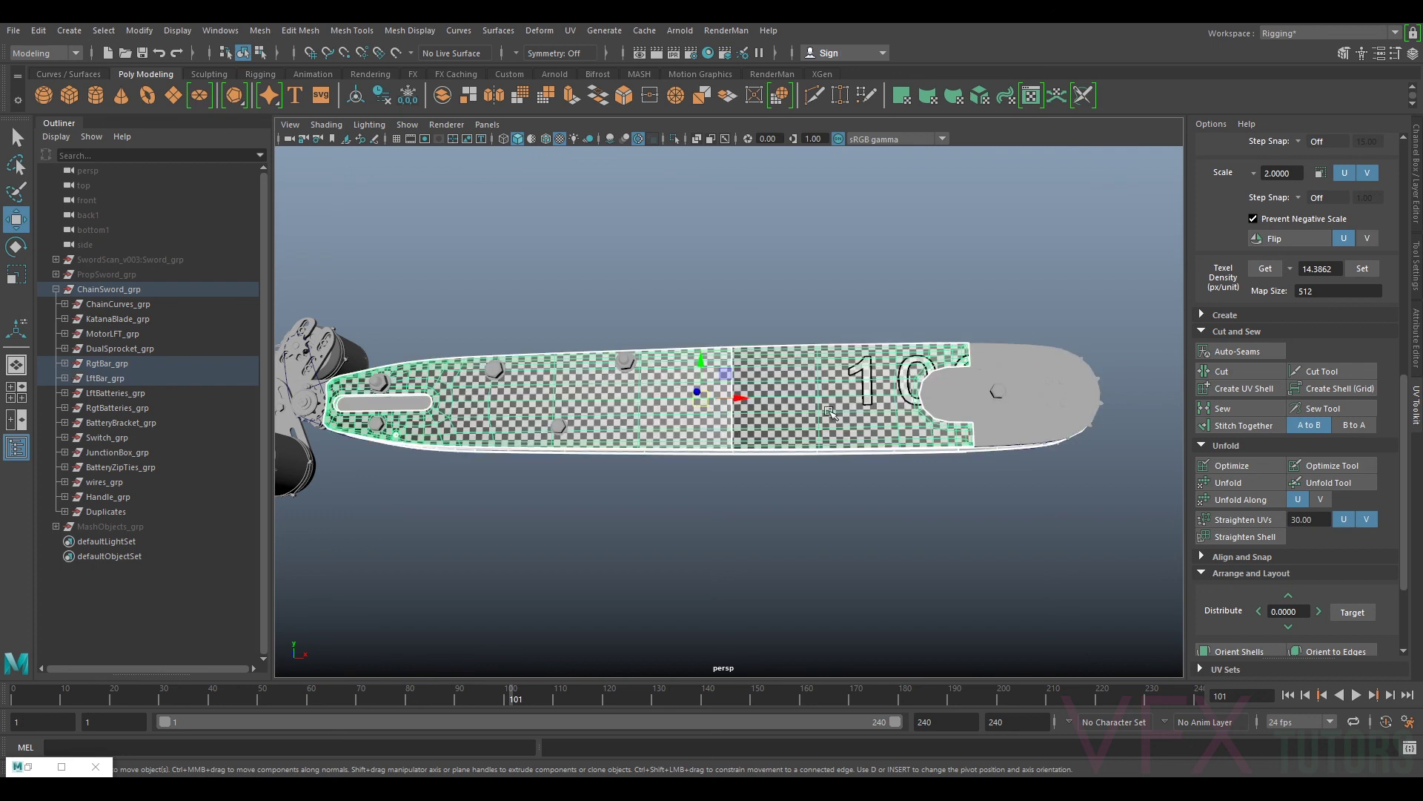